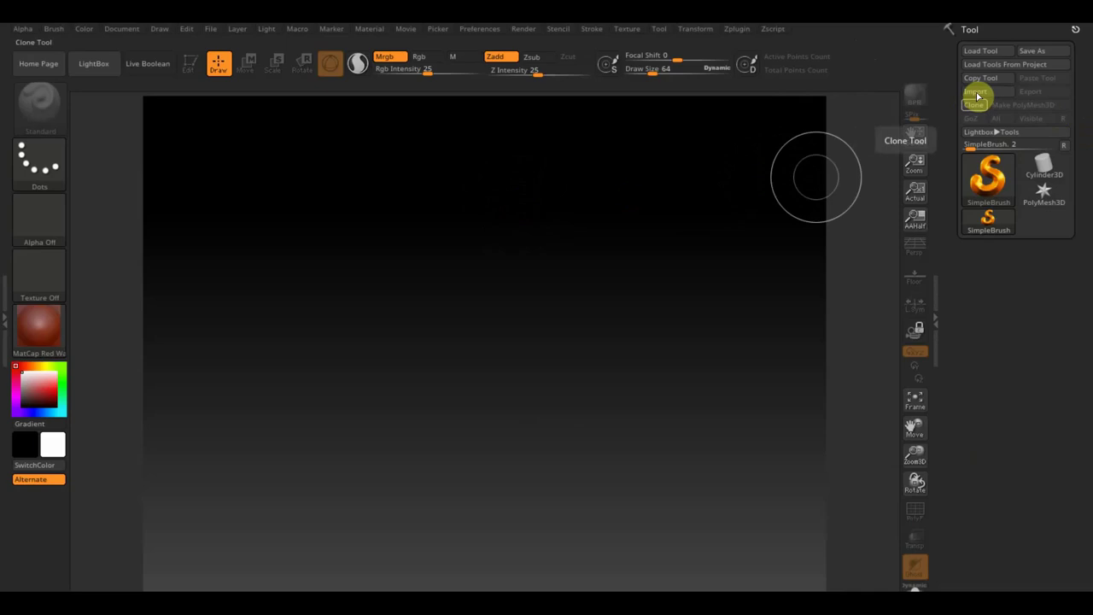
Pick the Sphereinder3D mesh from the Tool palette and draw it onto the canvas centre.
left_click(990, 193)
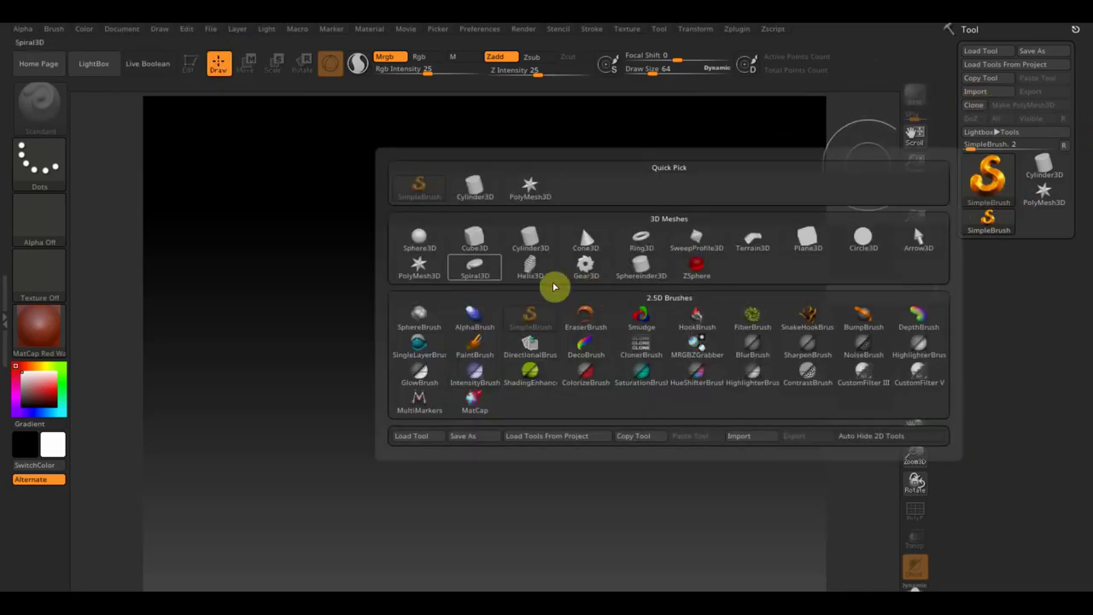
left_click(644, 271)
left_click_drag(475, 330, 497, 463)
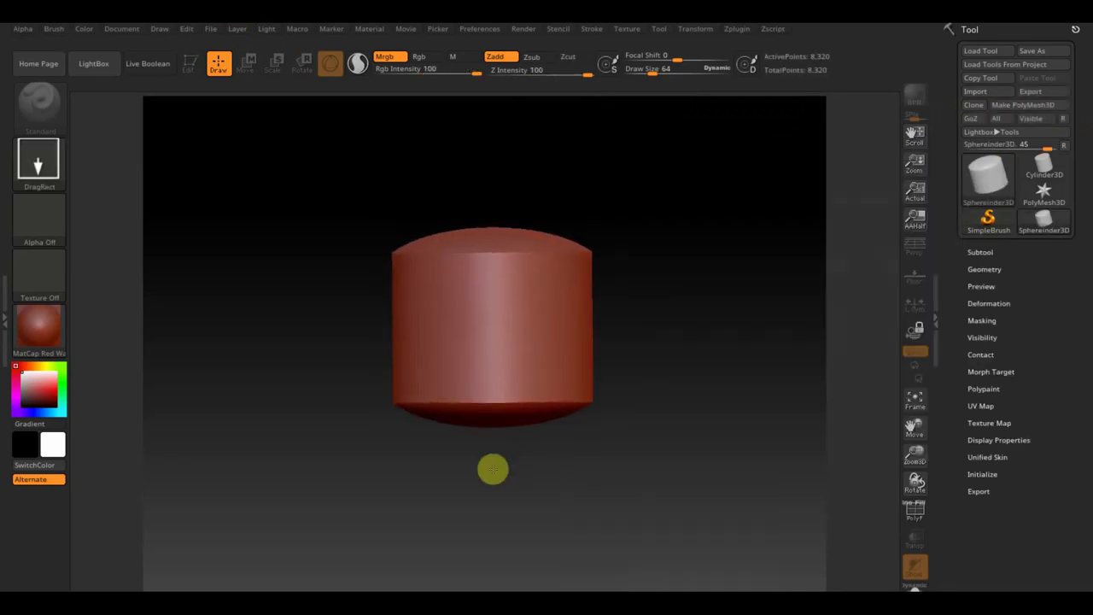
Convert the Sphereinder3D to PolyMesh3D, flatten it, turn it front-on and stretch it into a tall ellipse.
left_click(189, 63)
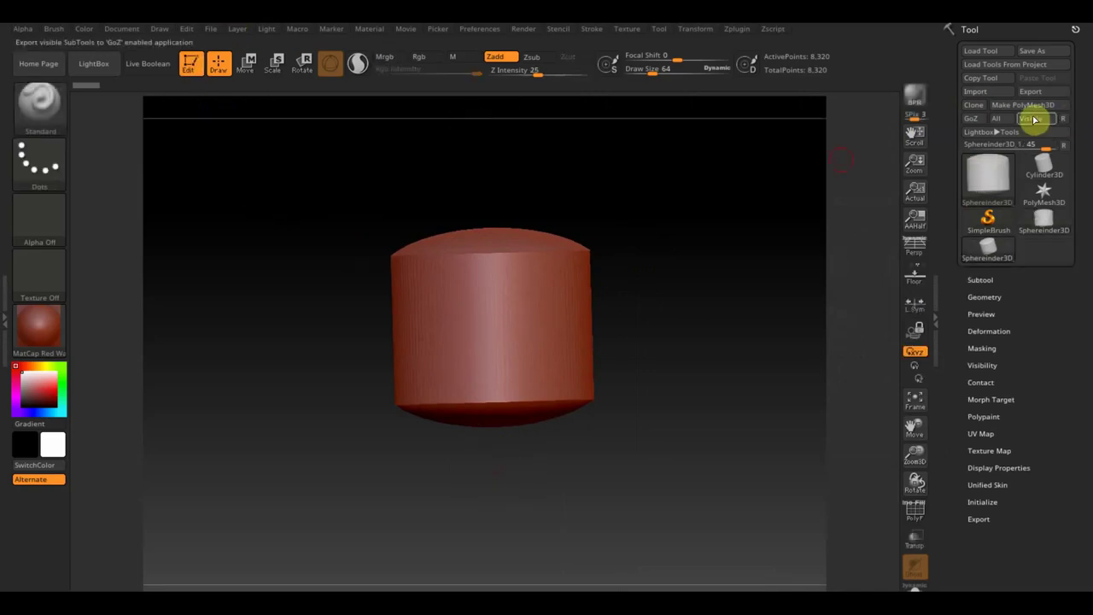
left_click(1033, 105)
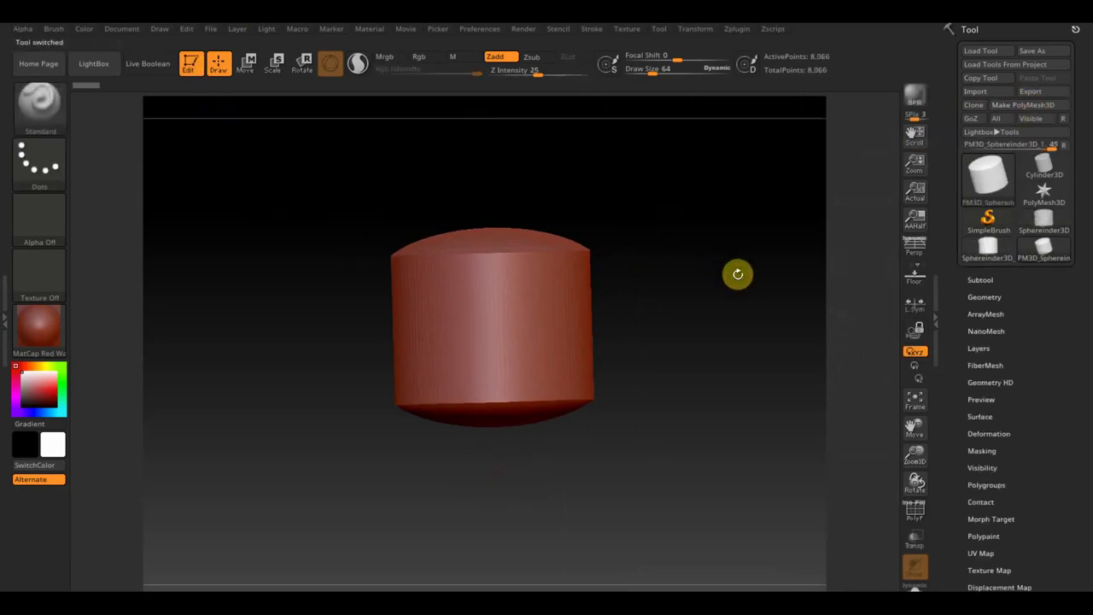
left_click(247, 64)
left_click_drag(495, 274, 499, 360)
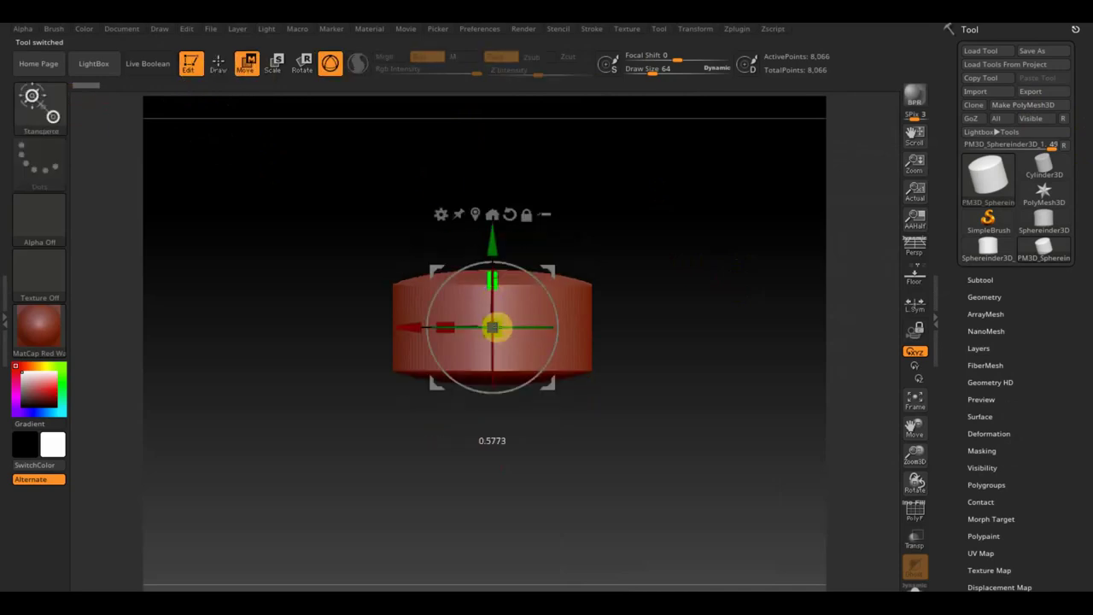
mouse_move(709, 311)
left_mouse_down()
mouse_move(683, 370)
mouse_move(680, 471)
mouse_move(690, 428)
left_mouse_up()
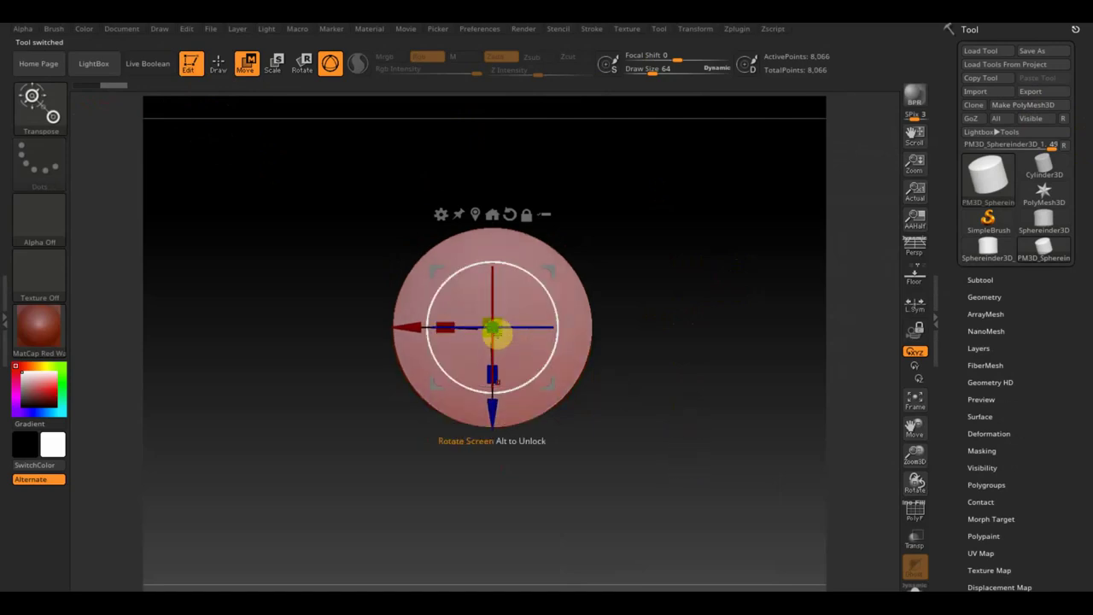
left_click_drag(498, 370, 498, 454)
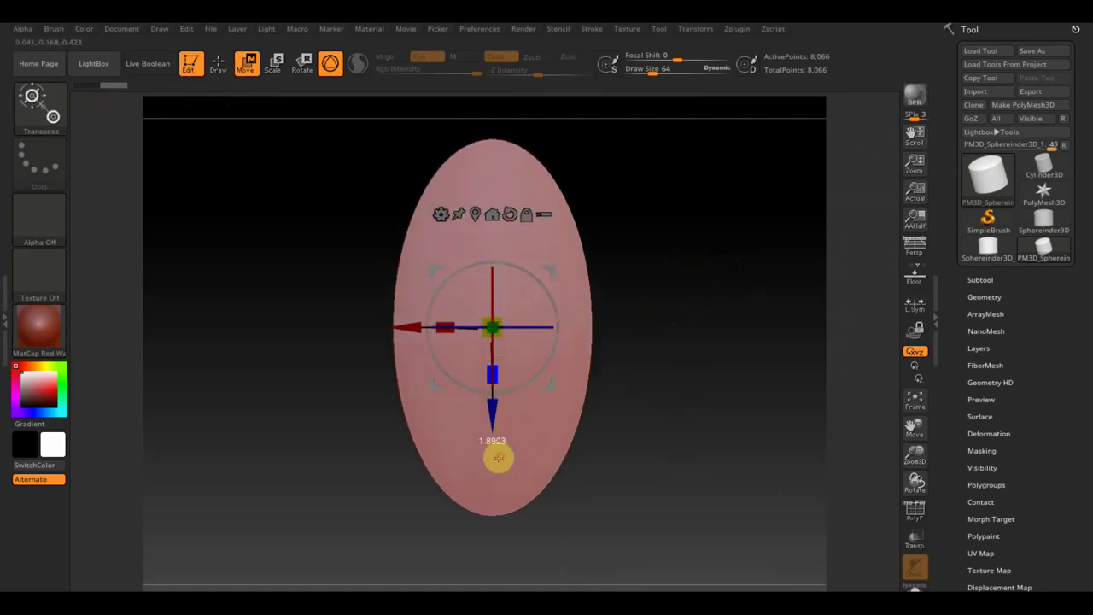
left_click(221, 60)
Cut the top off the ellipse with the TrimRect brush.
left_click_drag(623, 224, 626, 312, "alt")
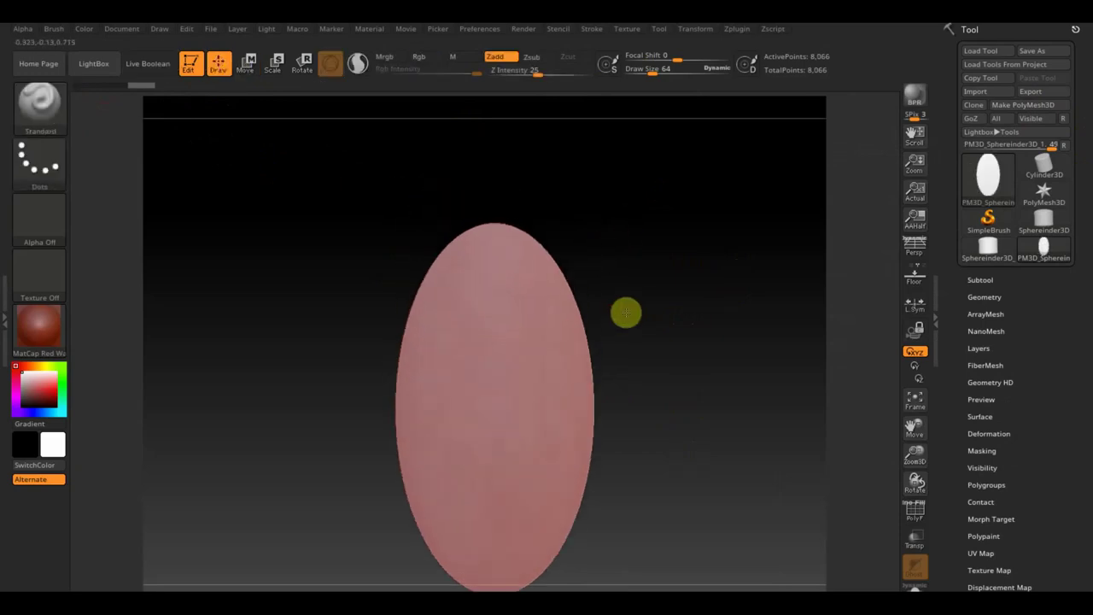
key("ctrl+shift")
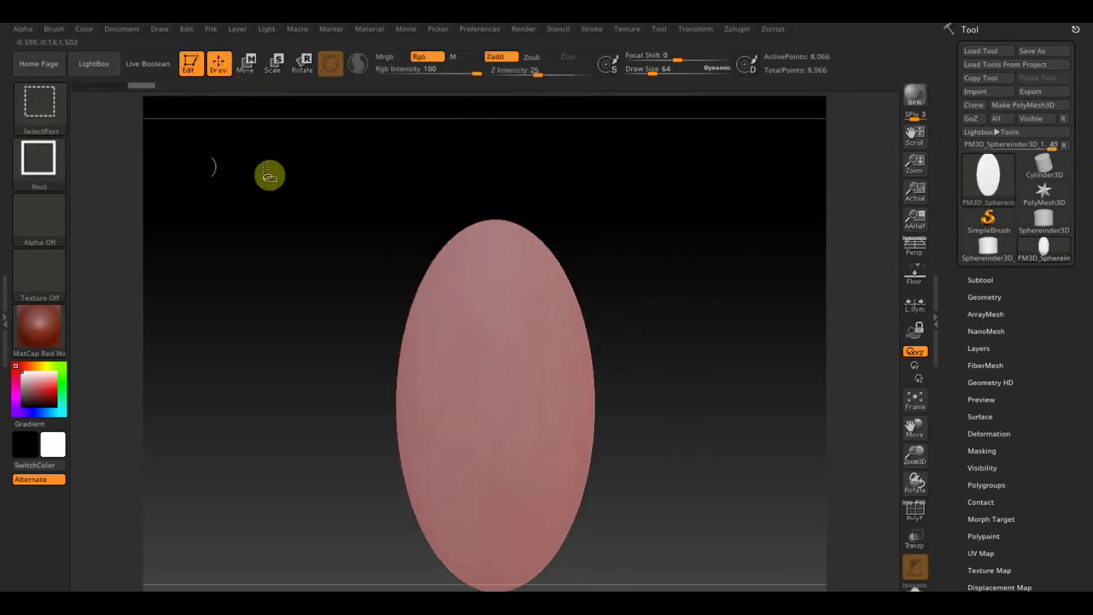
left_click(36, 107)
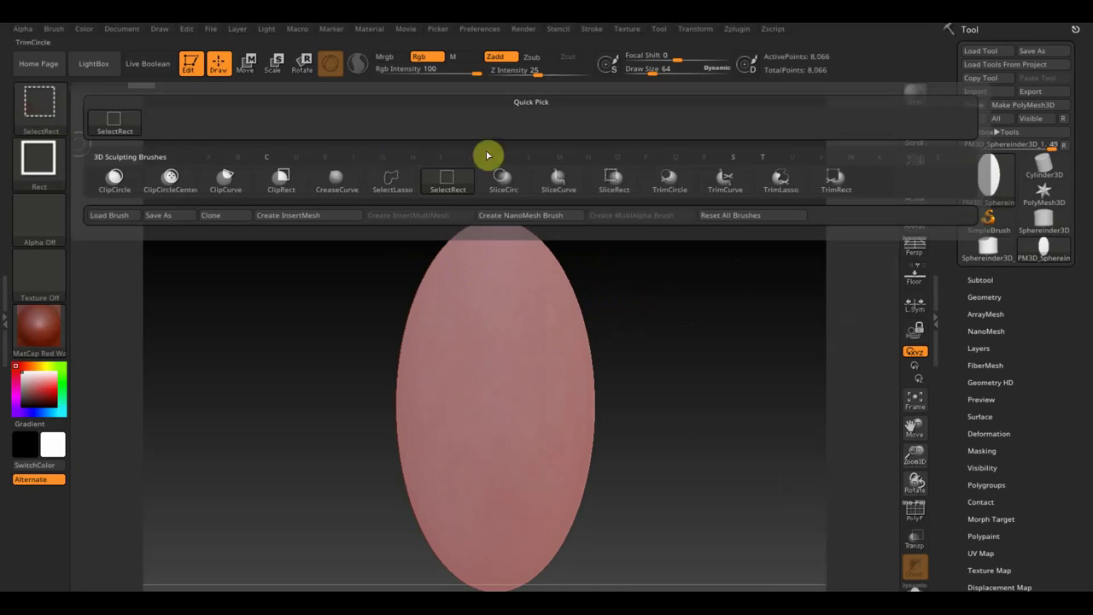
left_click(837, 180)
mouse_move(318, 150)
left_mouse_down("ctrl+shift")
mouse_move(649, 305)
mouse_move(698, 340)
left_mouse_up("ctrl+shift")
DynaMesh the trimmed slab at resolution 128 and return to a front view.
mouse_move(737, 377)
left_mouse_down()
mouse_move(730, 213)
mouse_move(725, 310)
left_mouse_up()
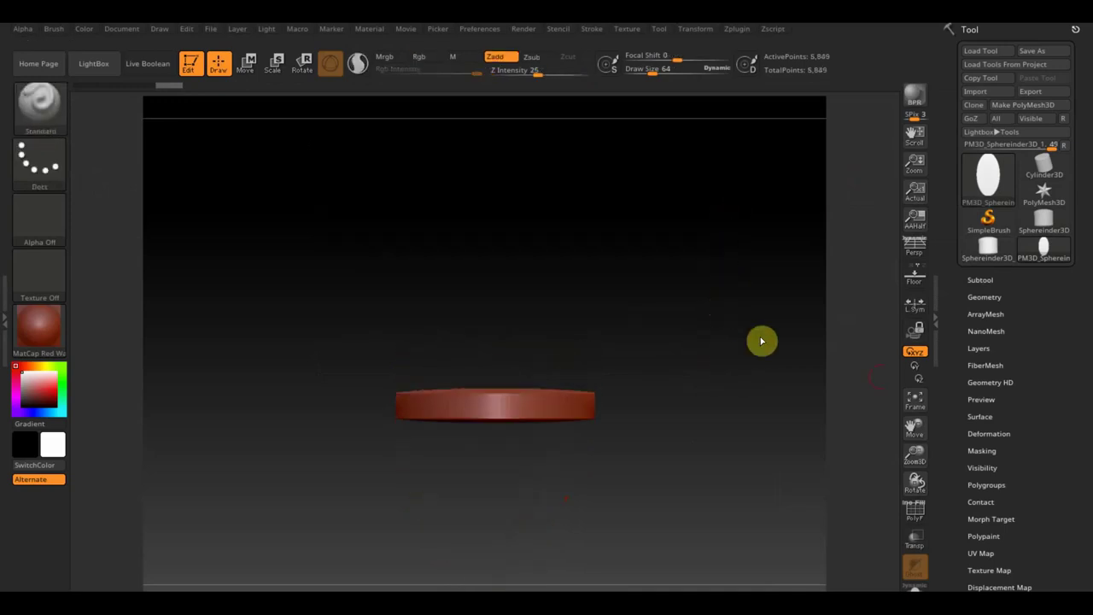
left_click(999, 297)
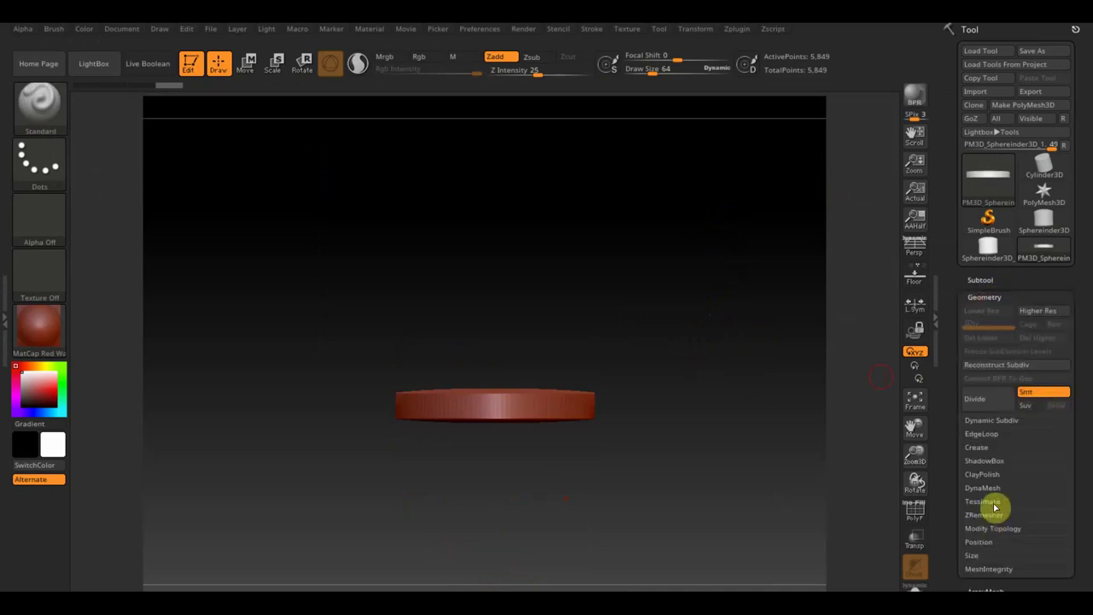
left_click(995, 488)
left_click(994, 513)
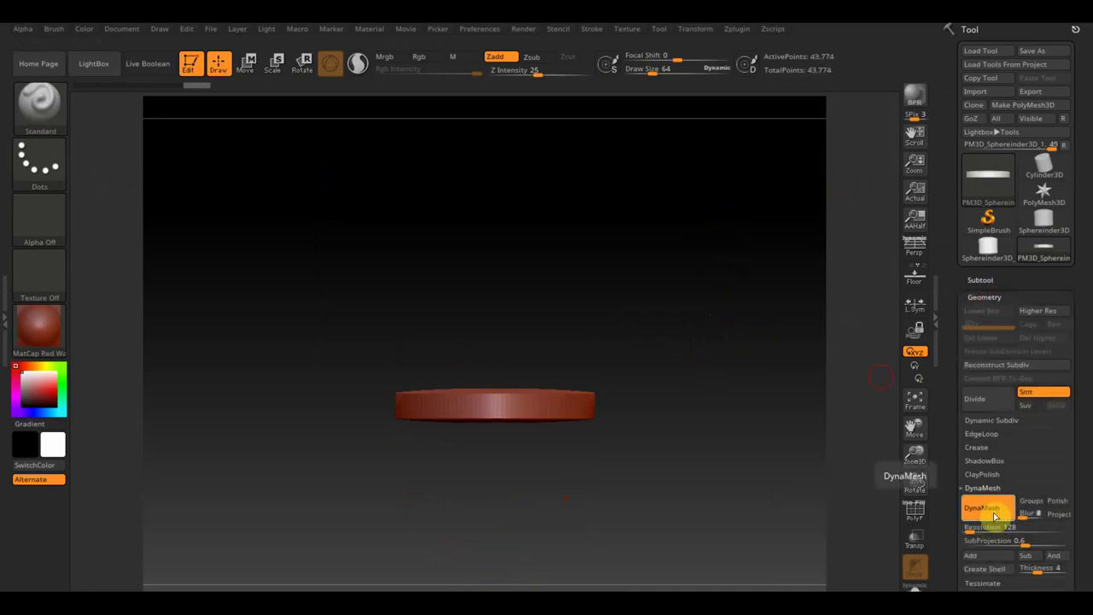
mouse_move(753, 361)
left_mouse_down()
mouse_move(720, 427)
mouse_move(720, 495)
mouse_move(749, 463)
mouse_move(763, 470)
left_mouse_up()
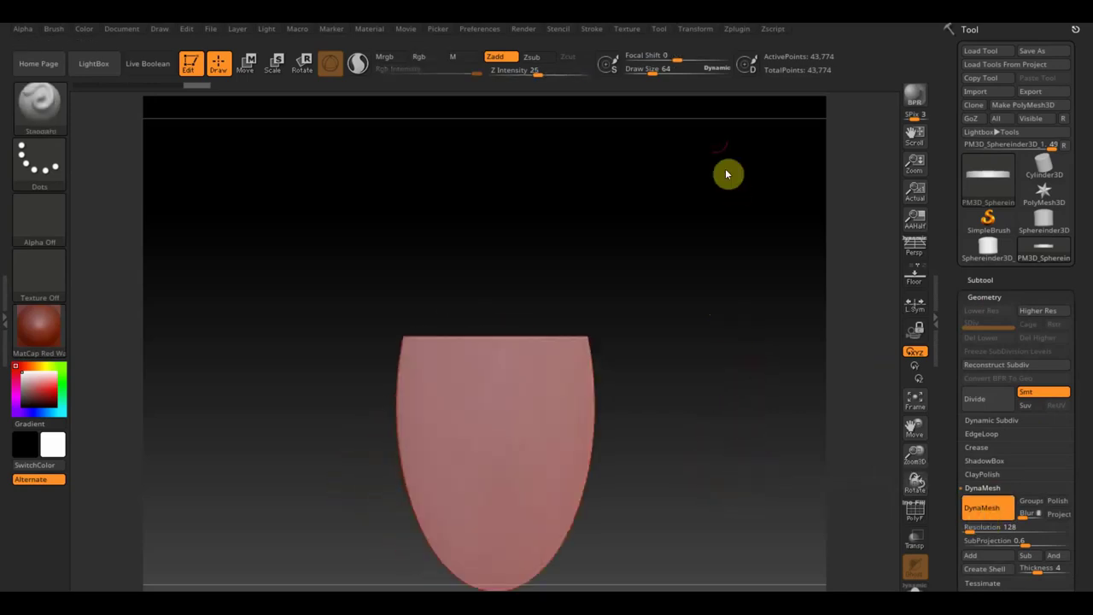
Import the volk_chelyust_krash skull image from the Desktop as a texture.
left_click(624, 30)
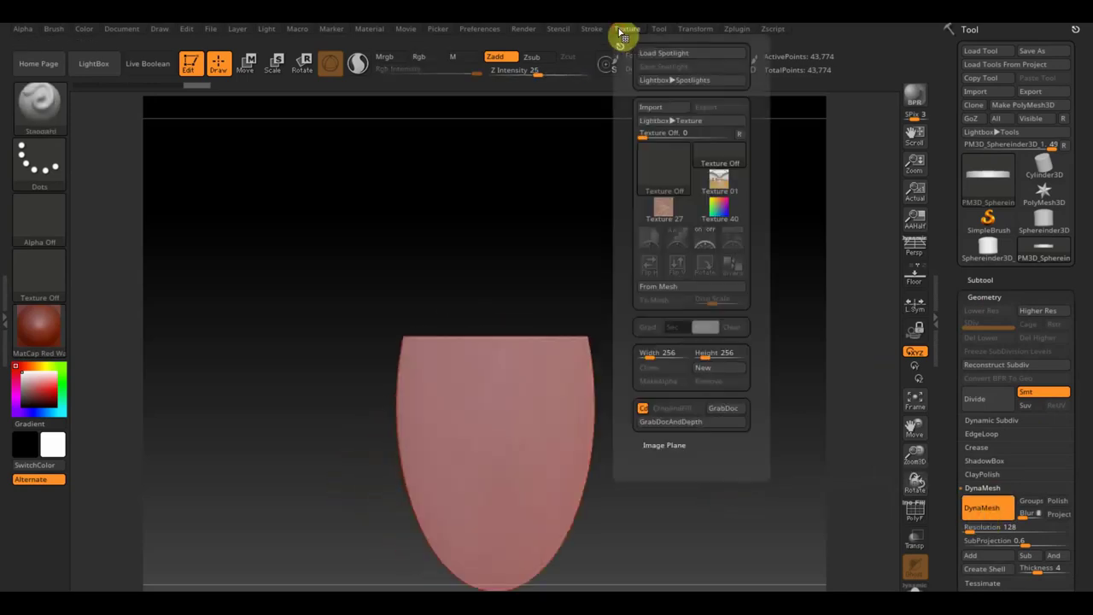
left_click(654, 106)
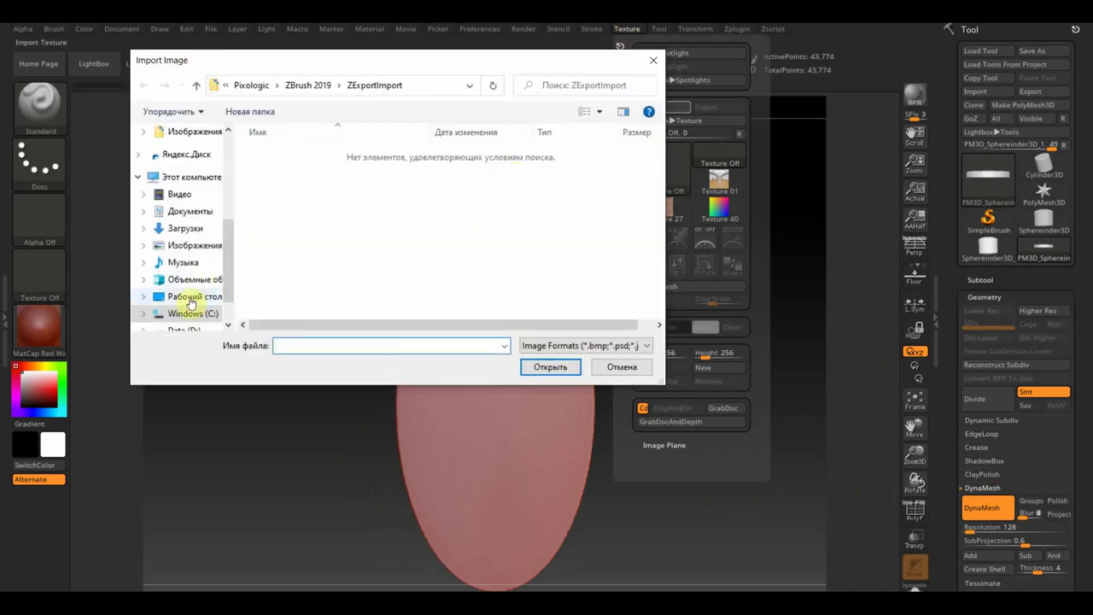
left_click(191, 296)
scroll(444, 273, "down", 3)
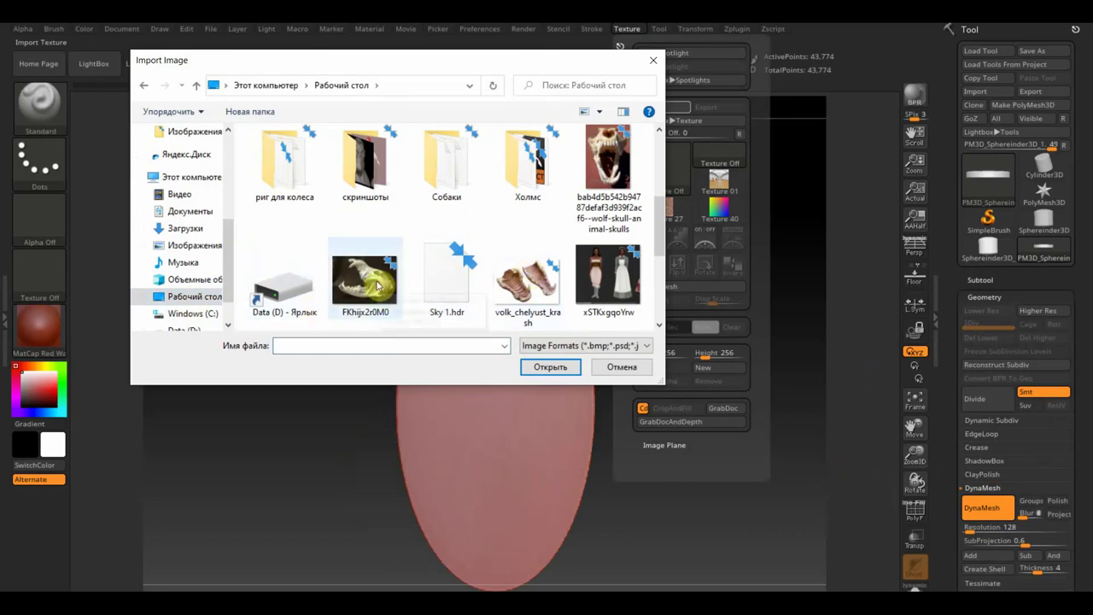
left_click(520, 289)
left_click(543, 366)
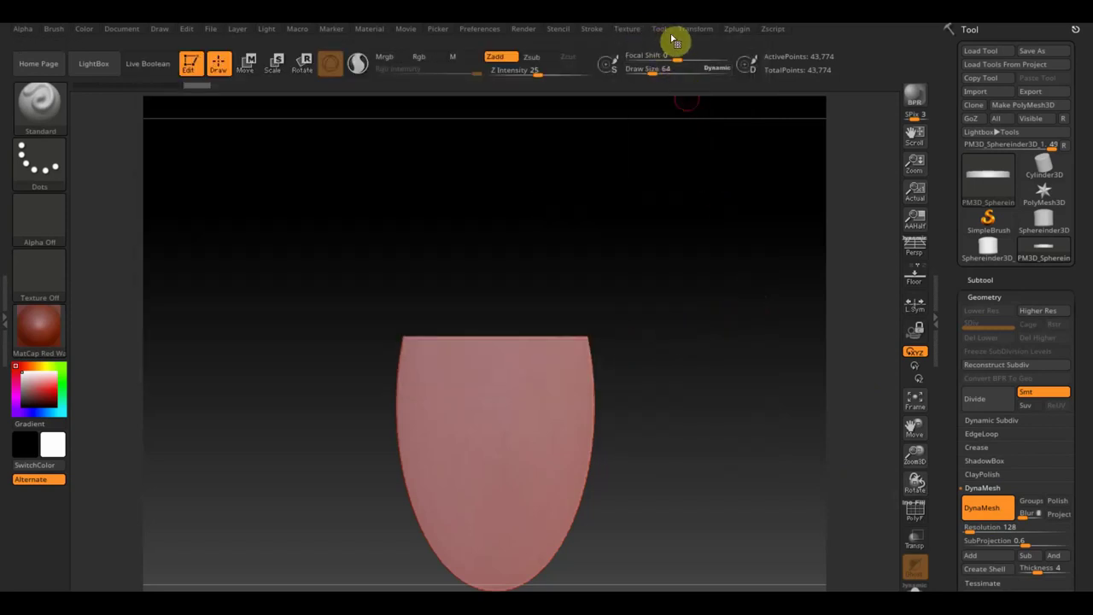
Import the FKhijx2r0M0 skull photo as a second texture.
left_click(632, 30)
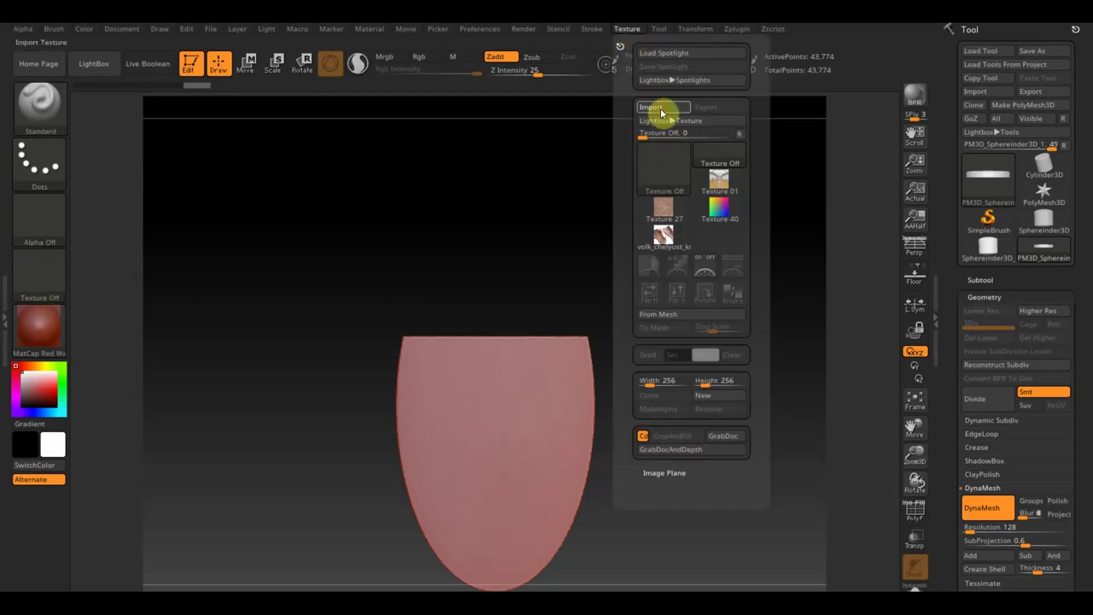
left_click(659, 109)
scroll(471, 288, "down", 2)
scroll(474, 291, "down", 2)
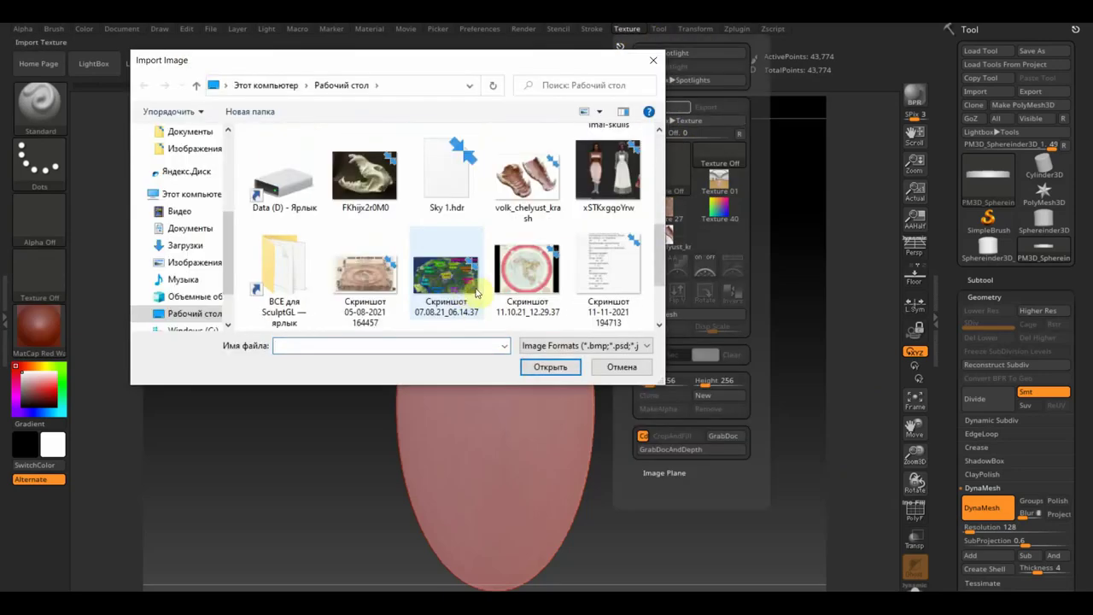
left_click(360, 183)
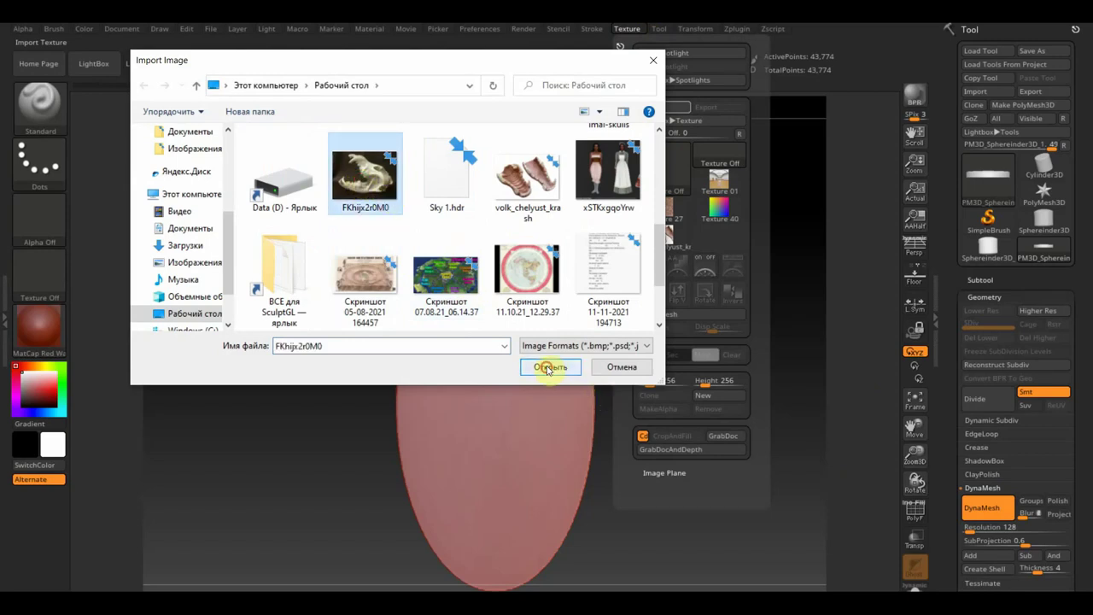
left_click(547, 369)
Make FKhijx2r0M0 the current texture and show it as a Spotlight reference.
mouse_move(709, 377)
left_mouse_down()
mouse_move(720, 334)
mouse_move(700, 454)
mouse_move(710, 367)
left_mouse_up()
left_click(636, 32)
mouse_move(718, 238)
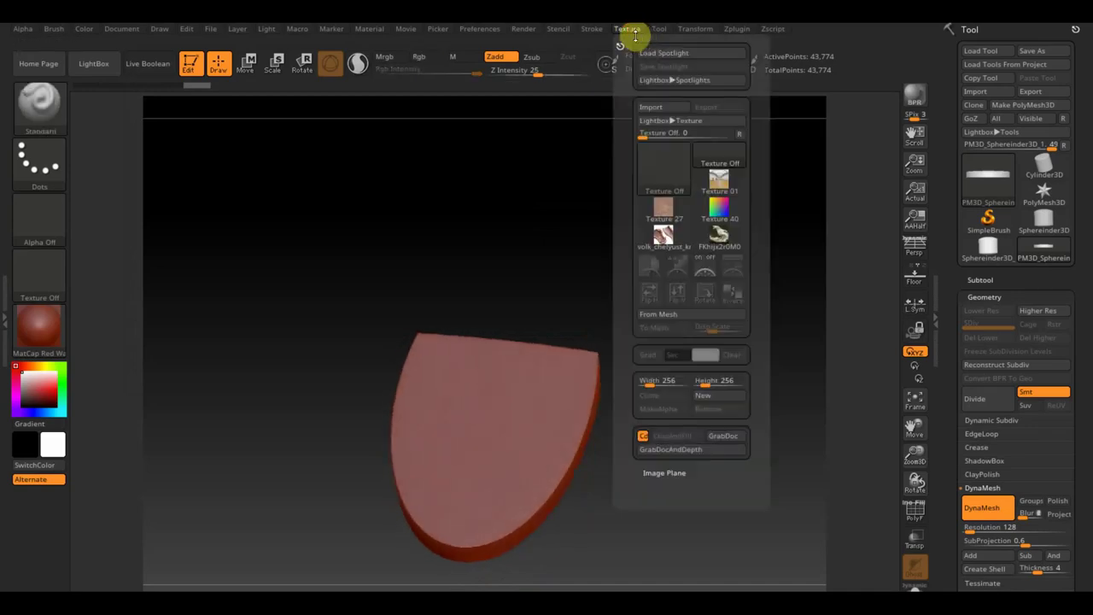
left_click(717, 245)
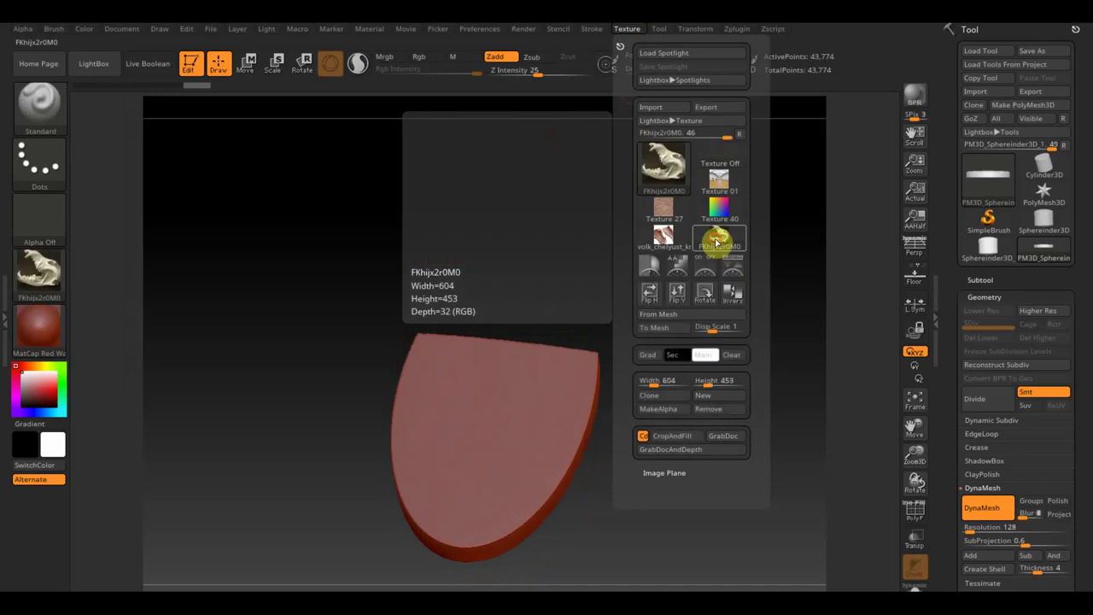
left_click(735, 273)
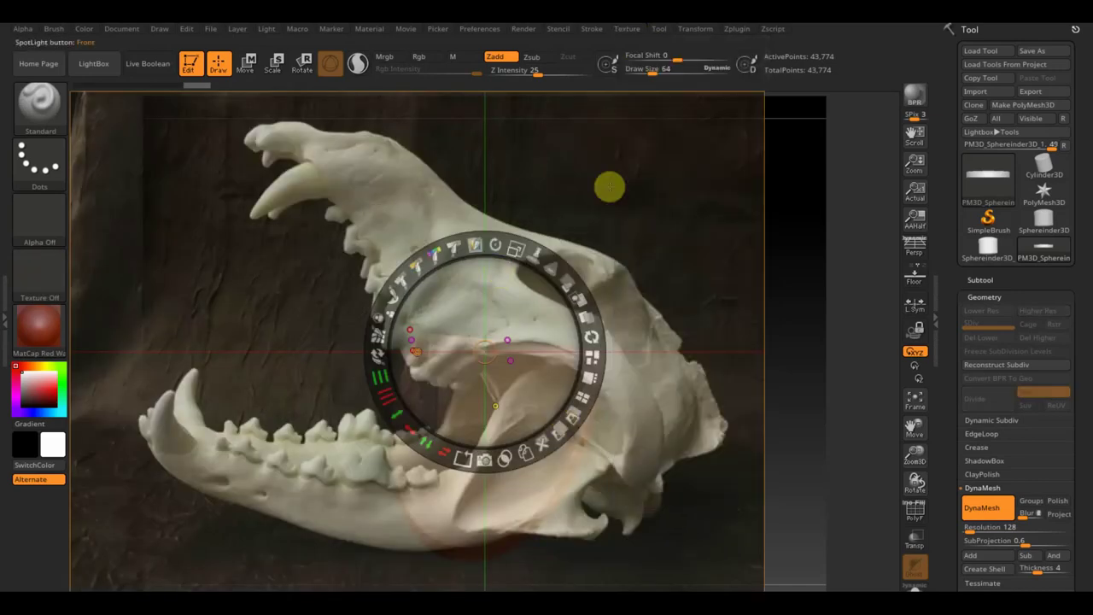
Shrink the skull Spotlight image into the upper-right corner, hide its dial, and face the slab front-on.
mouse_move(524, 245)
left_mouse_down()
mouse_move(429, 219)
mouse_move(395, 226)
left_mouse_up()
mouse_move(452, 274)
left_mouse_down()
mouse_move(639, 210)
mouse_move(756, 127)
mouse_move(807, 122)
left_mouse_up()
key("z")
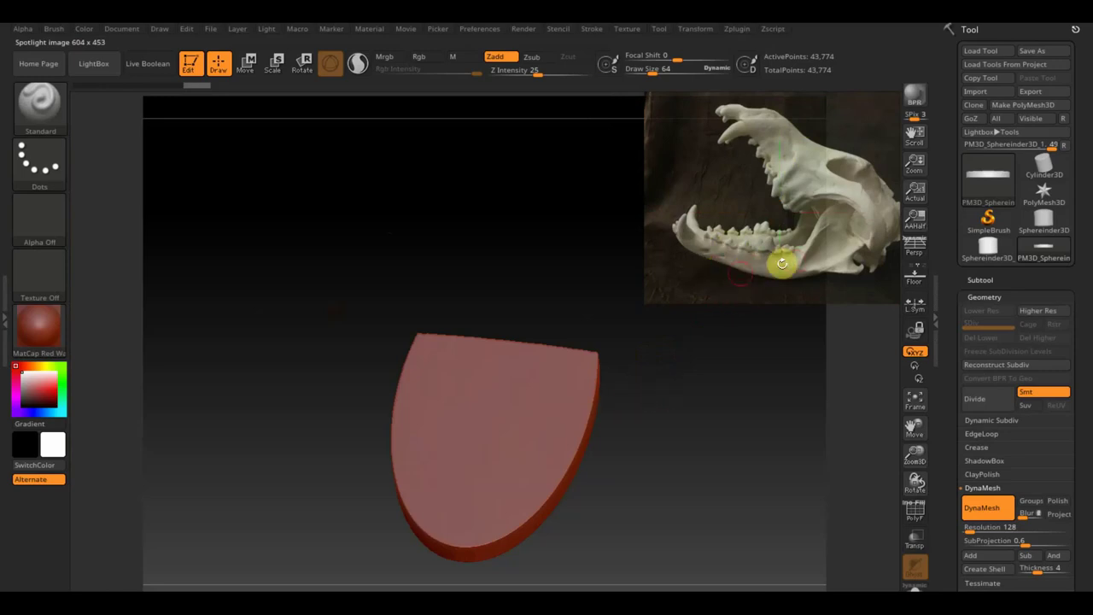
mouse_move(748, 400)
left_mouse_down()
mouse_move(756, 463)
mouse_move(740, 377)
left_mouse_up()
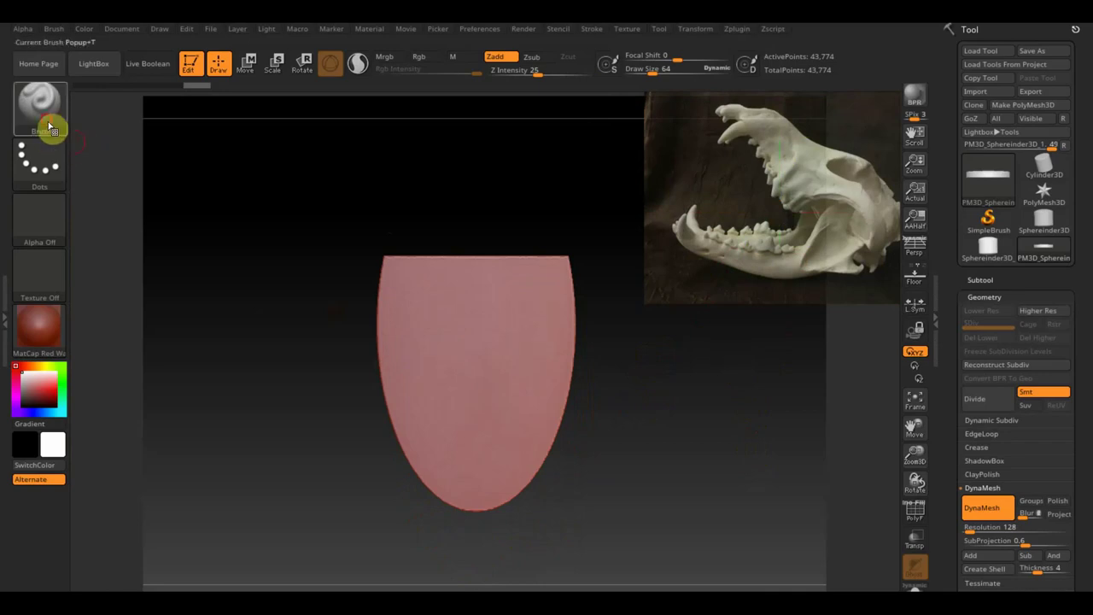
Select the Move Topological brush and enlarge its draw size to about 230.
left_click(46, 120)
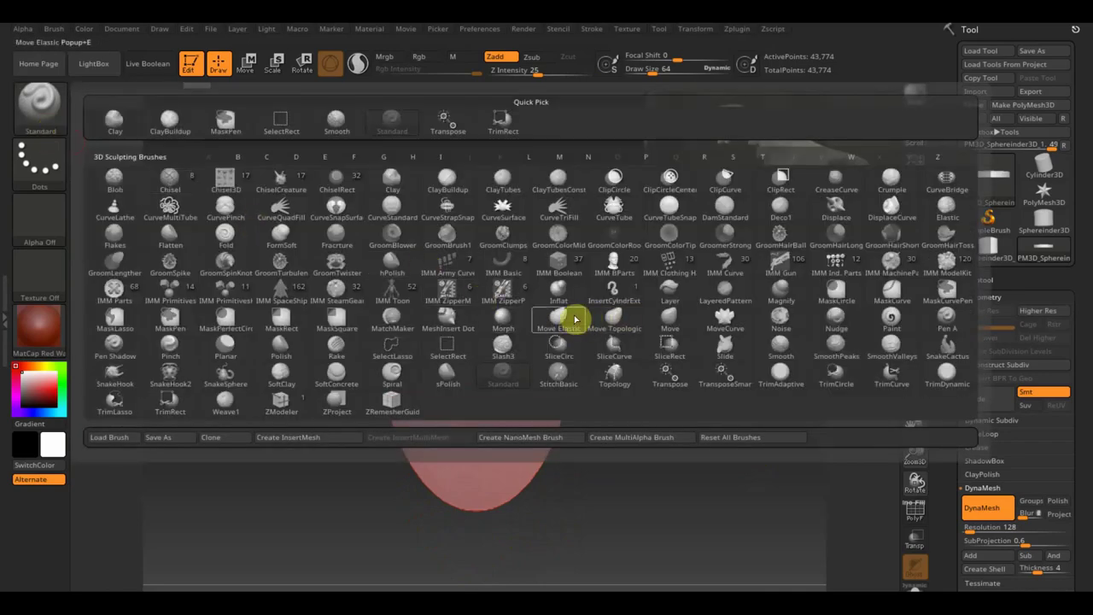
left_click(567, 316)
left_click(63, 112)
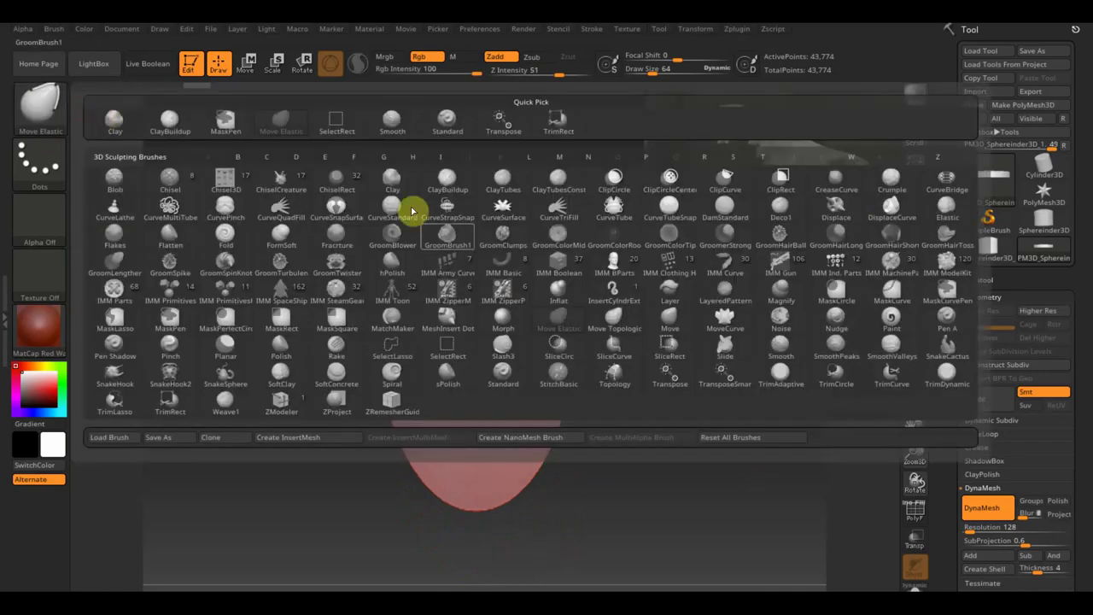
left_click(624, 323)
left_click_drag(651, 66, 690, 89)
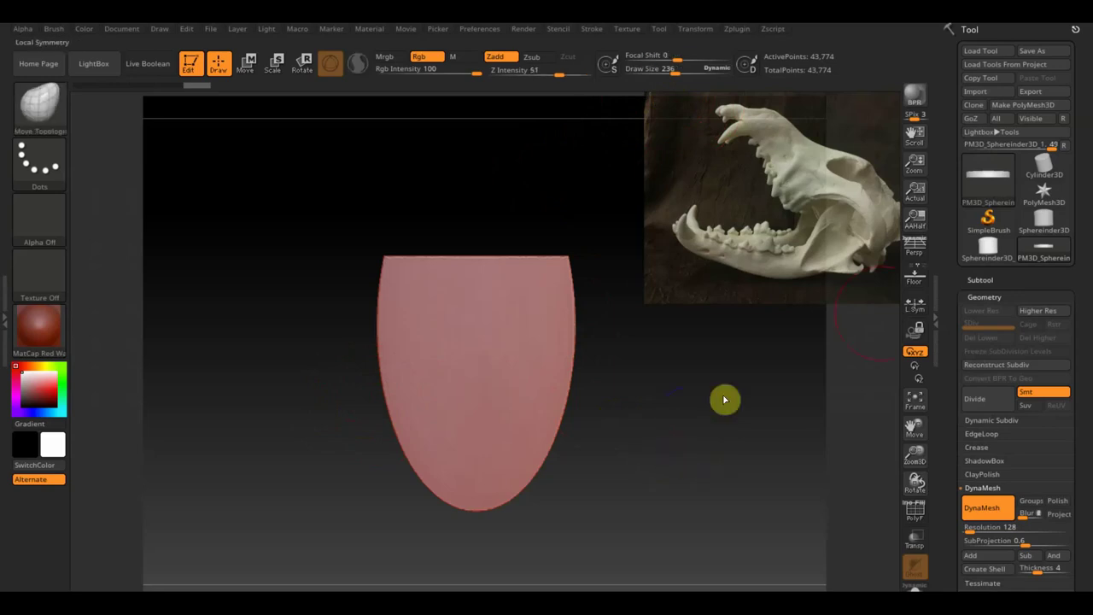
Scale the slab down uniformly with the transpose gizmo and turn the floor grid off.
left_click(916, 277)
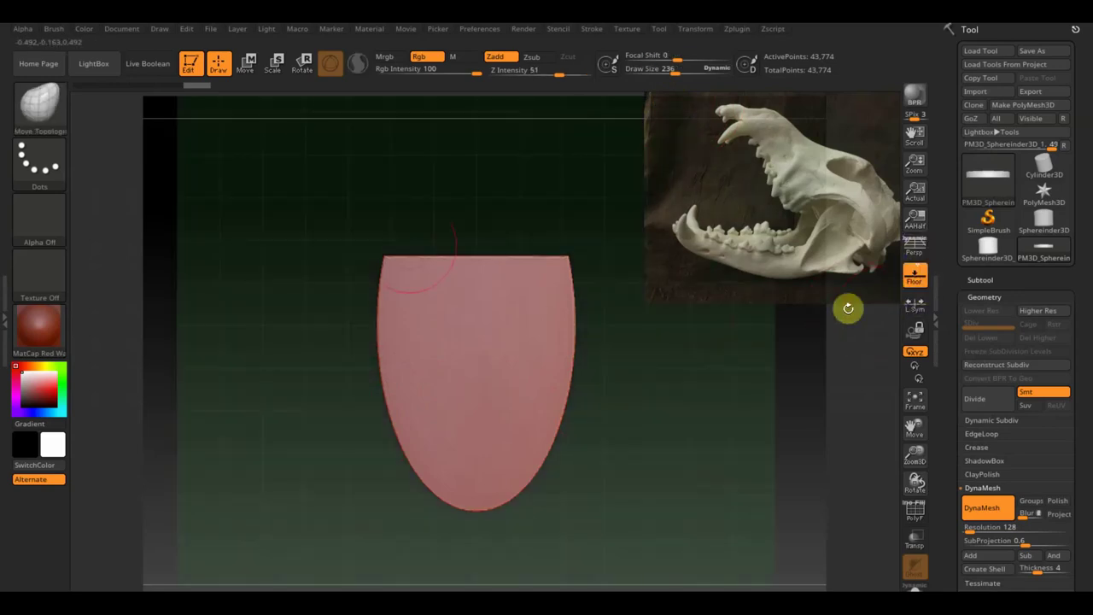
left_click(247, 62)
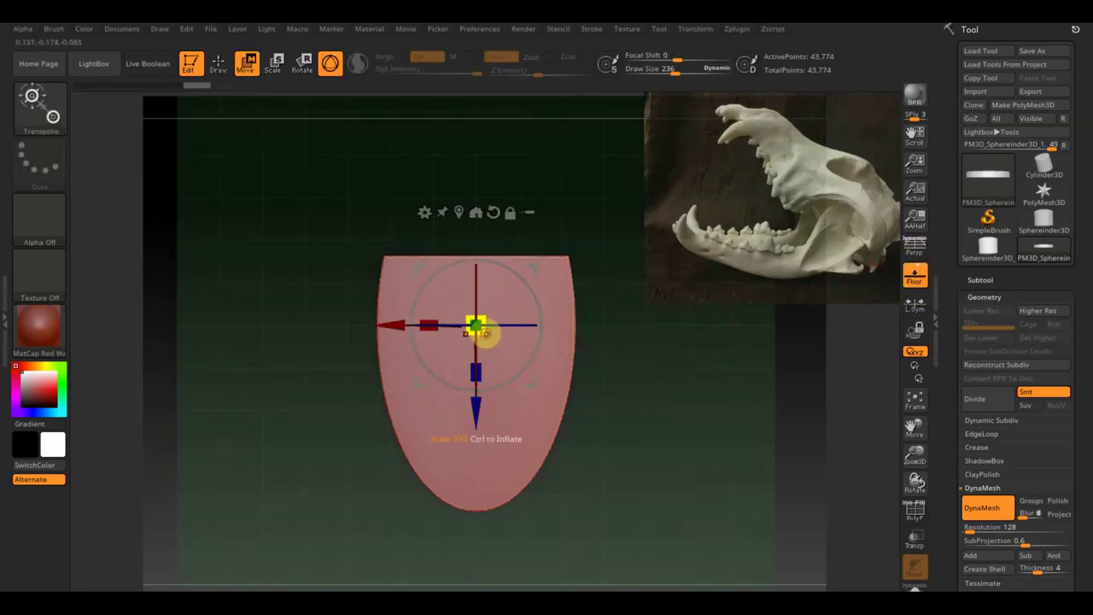
left_click_drag(482, 334, 442, 269)
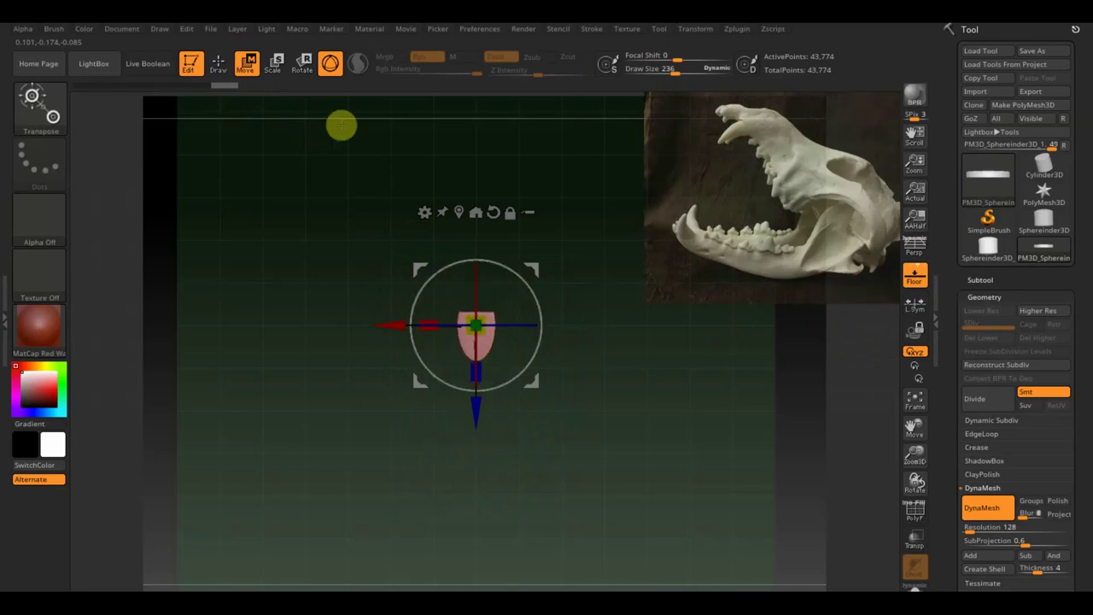
left_click(219, 65)
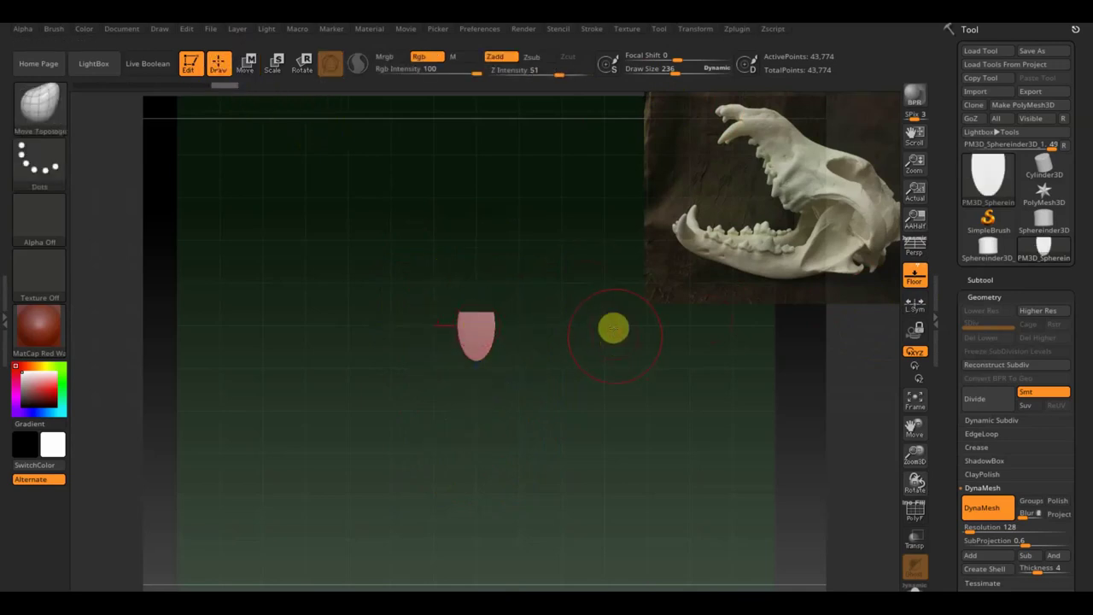
left_click_drag(613, 328, 728, 585, "alt")
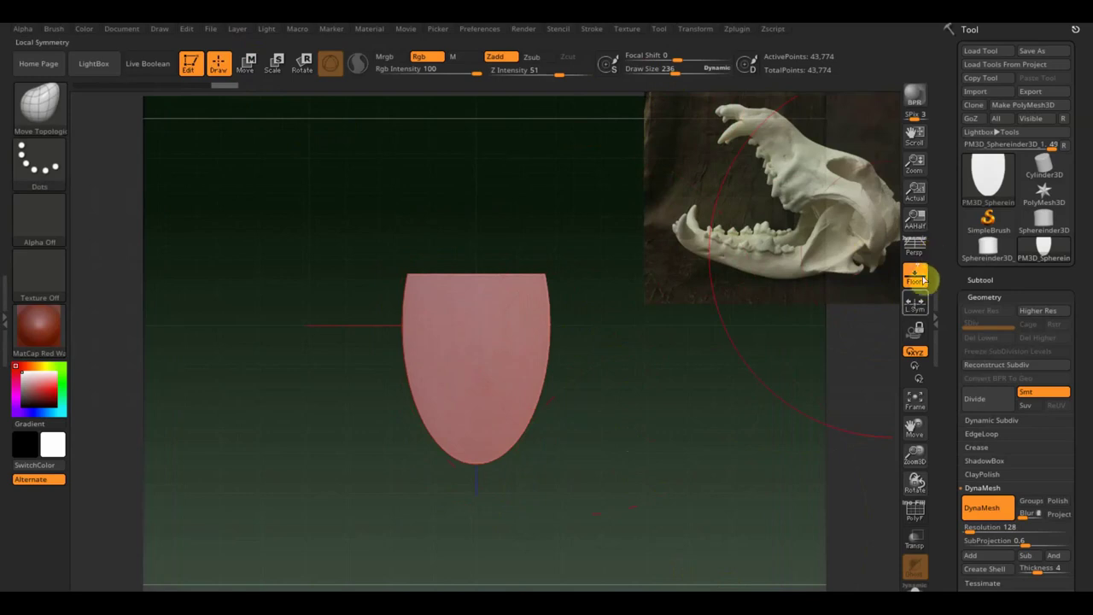
left_click(915, 275)
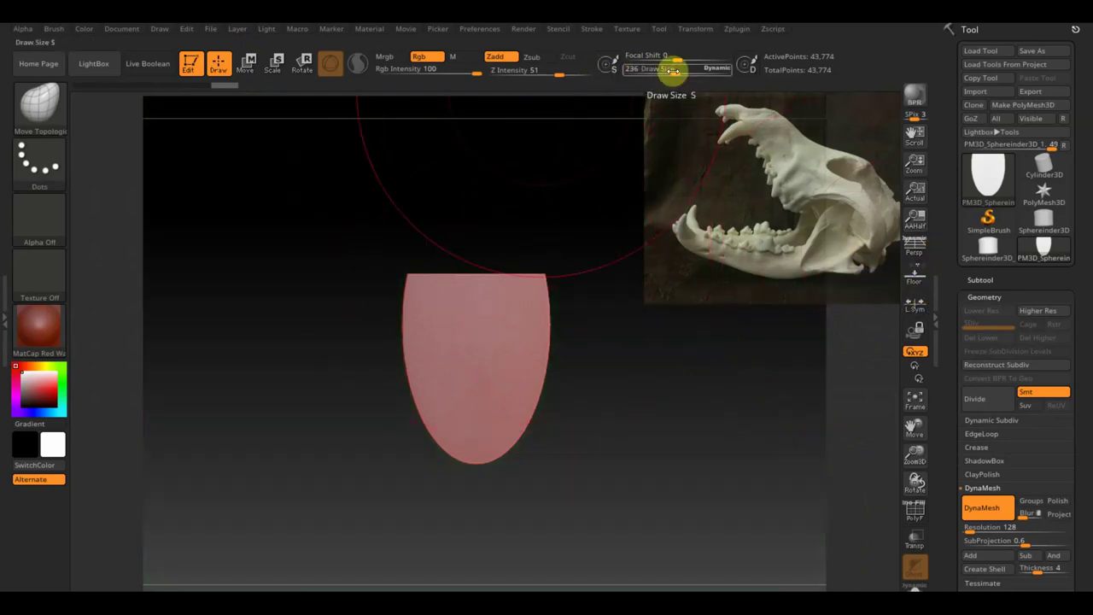
left_click_drag(671, 68, 656, 70)
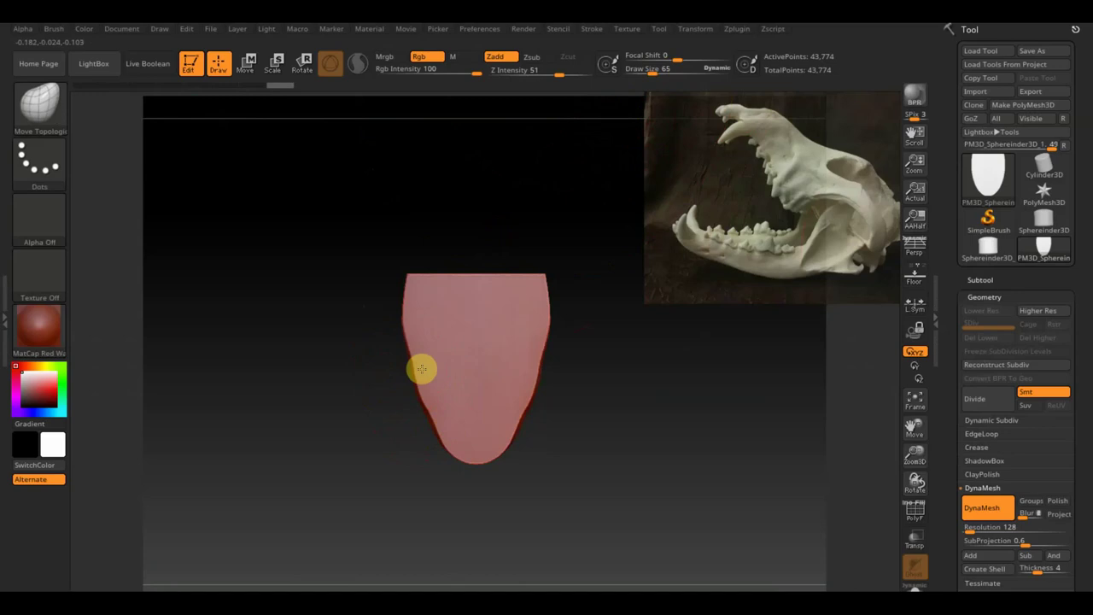
Narrow the slab horizontally and set the Move Topological draw size to 107.
left_click(246, 63)
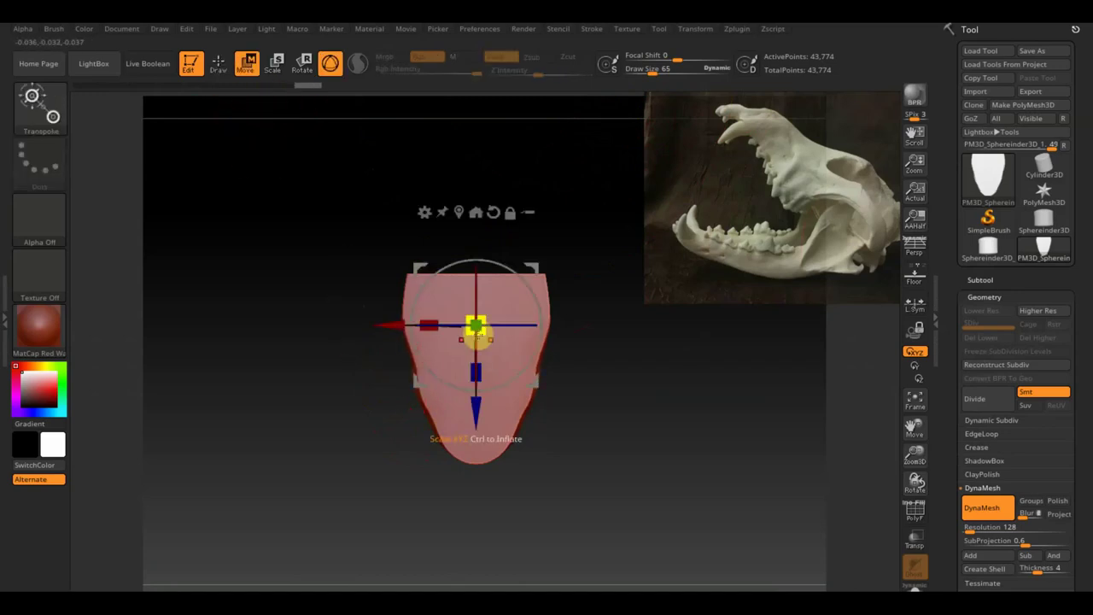
left_click_drag(430, 324, 435, 320)
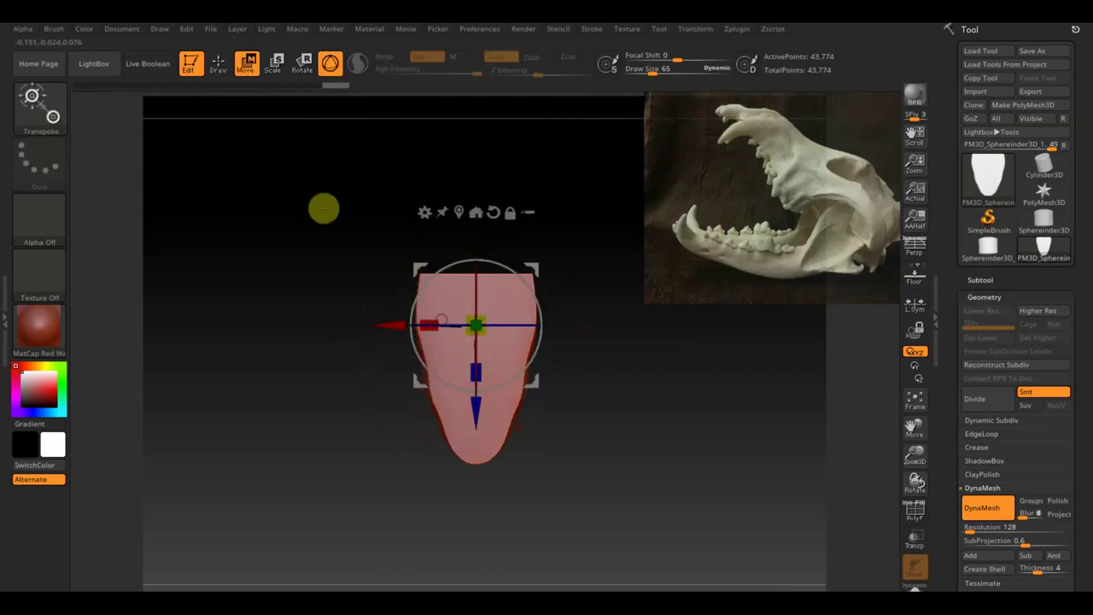
left_click(218, 62)
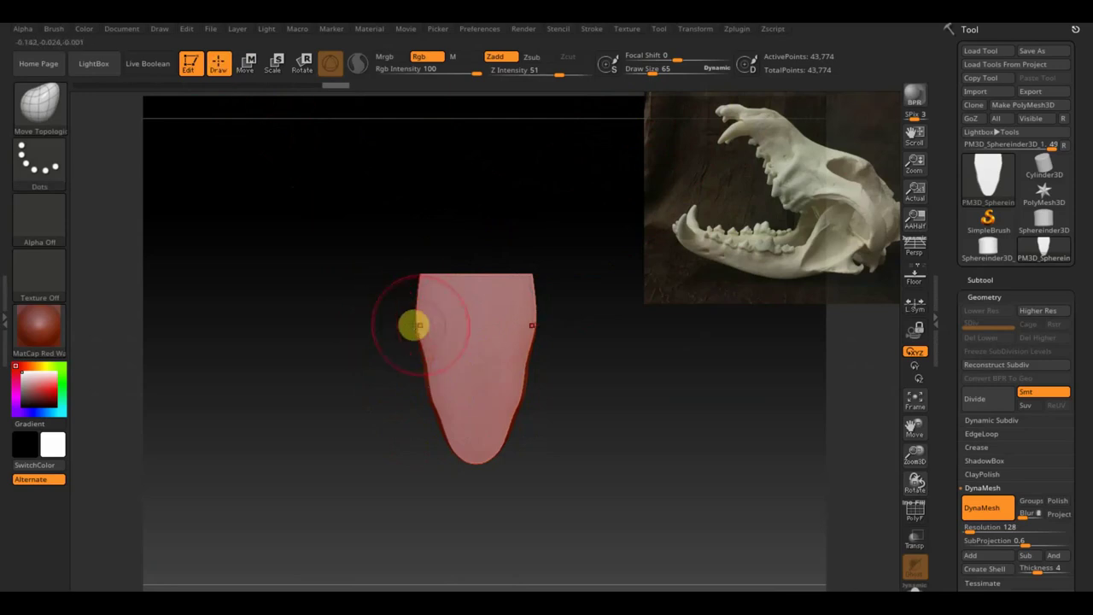
left_click_drag(653, 69, 663, 70)
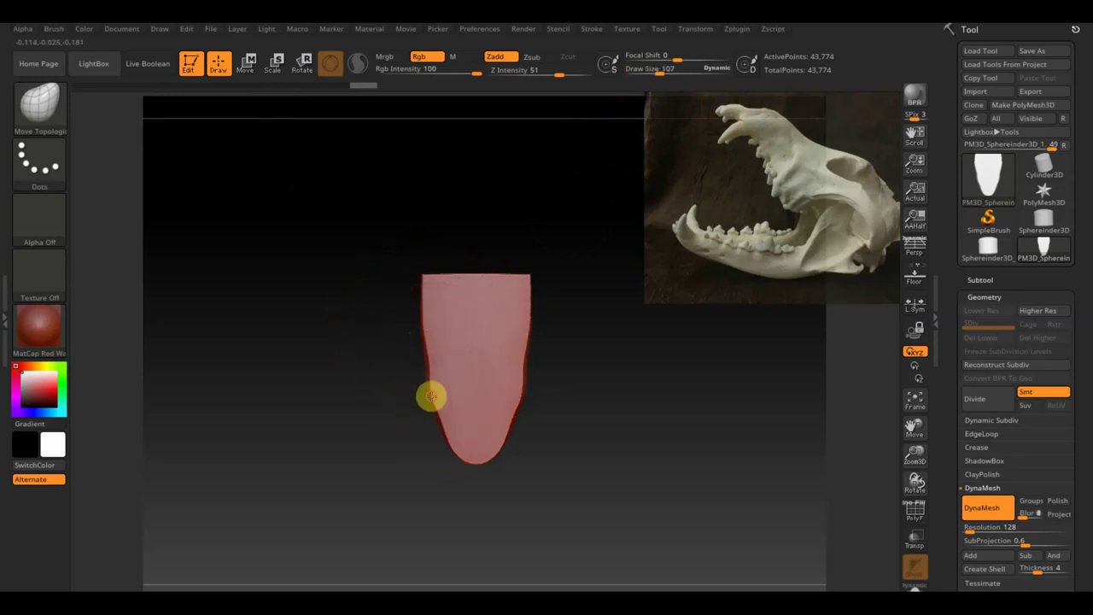
mouse_move(656, 511)
left_mouse_down("shift")
mouse_move(666, 442)
mouse_move(684, 415)
mouse_move(637, 520)
mouse_move(600, 422)
left_mouse_up("shift")
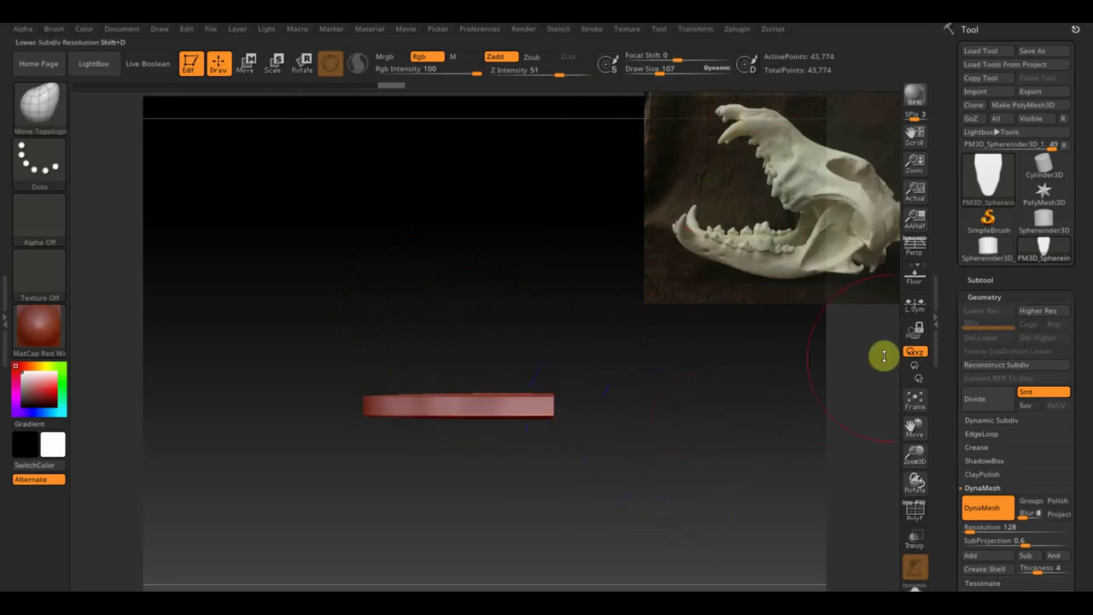
Duplicate the slab subtool, creating PM3D_Sphereinder3D_2.
left_click(979, 279)
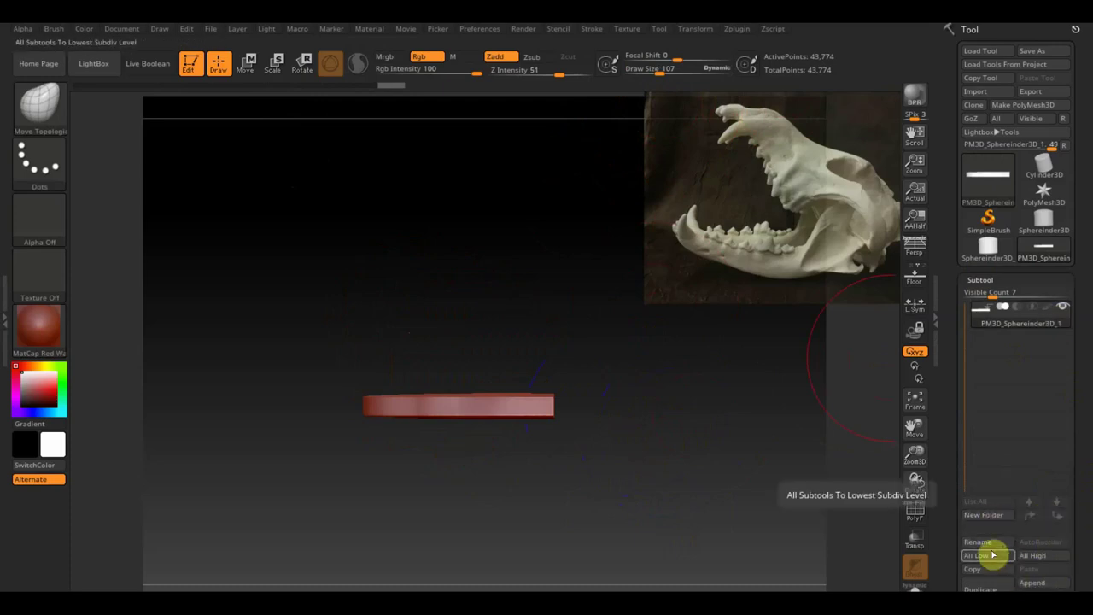
scroll(1085, 495, "down", 5)
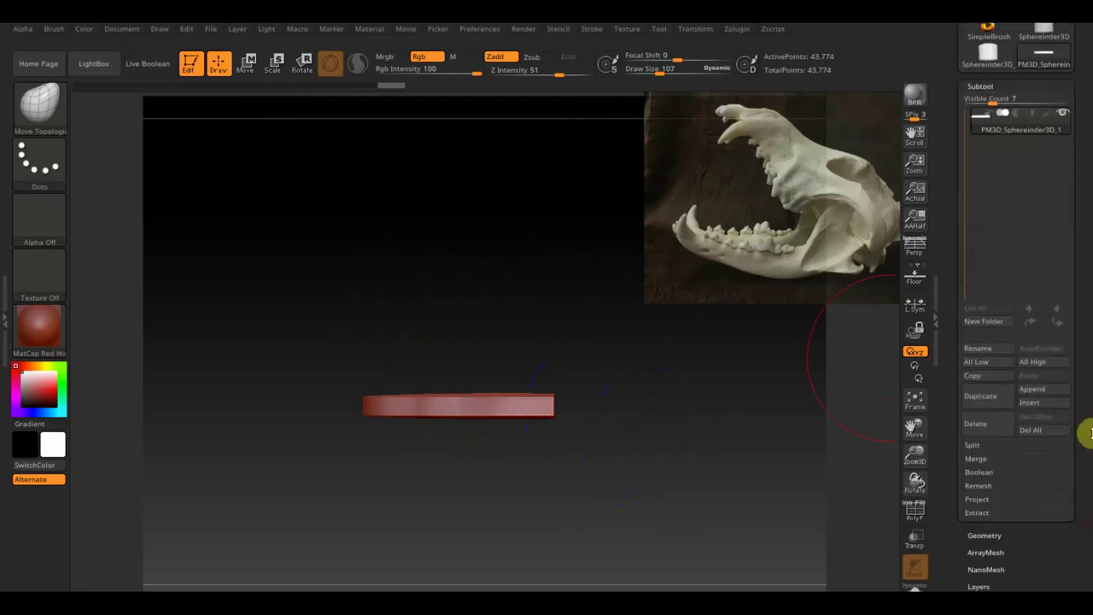
left_click(991, 399)
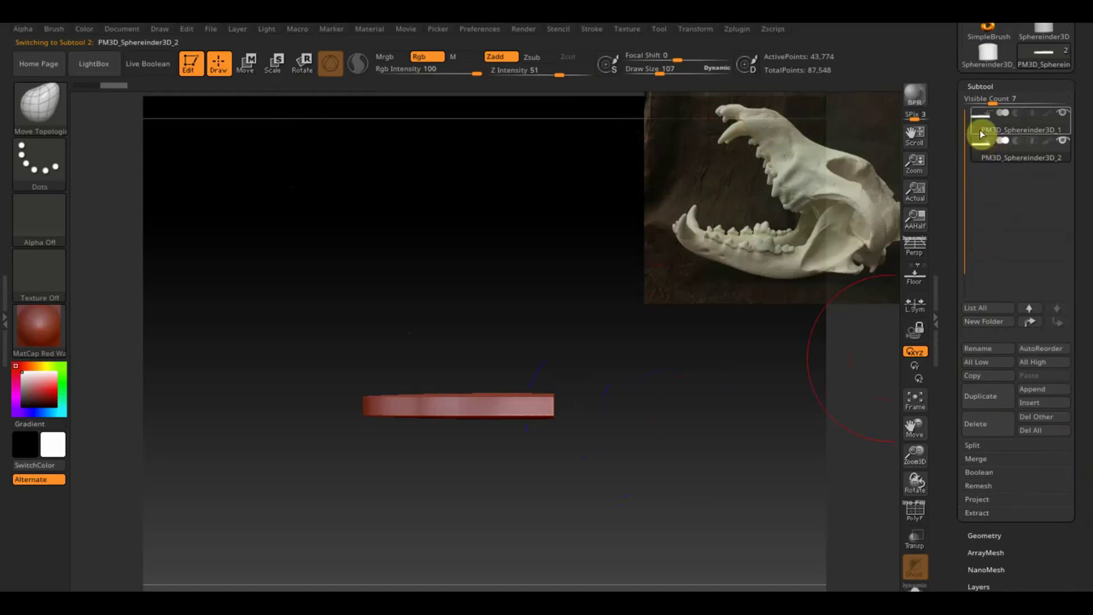
Move the duplicate slab upward along Y with the gizmo, then reframe the view.
left_click(246, 64)
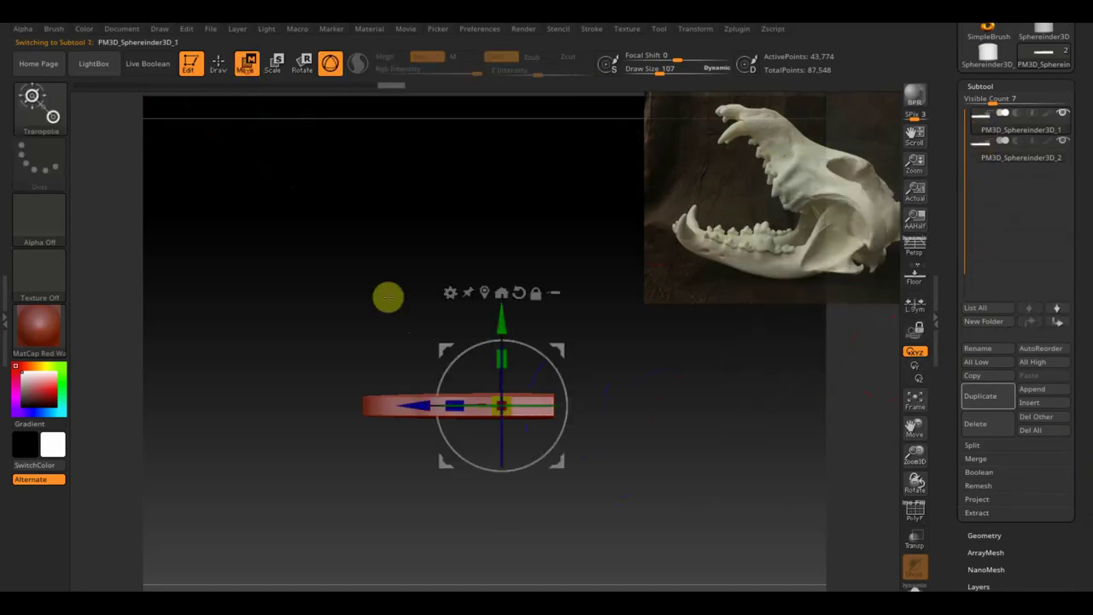
mouse_move(502, 323)
left_mouse_down()
mouse_move(498, 71)
mouse_move(495, 92)
left_mouse_up()
mouse_move(537, 400)
left_mouse_down()
mouse_move(644, 427)
mouse_move(714, 483)
mouse_move(645, 424)
left_mouse_up()
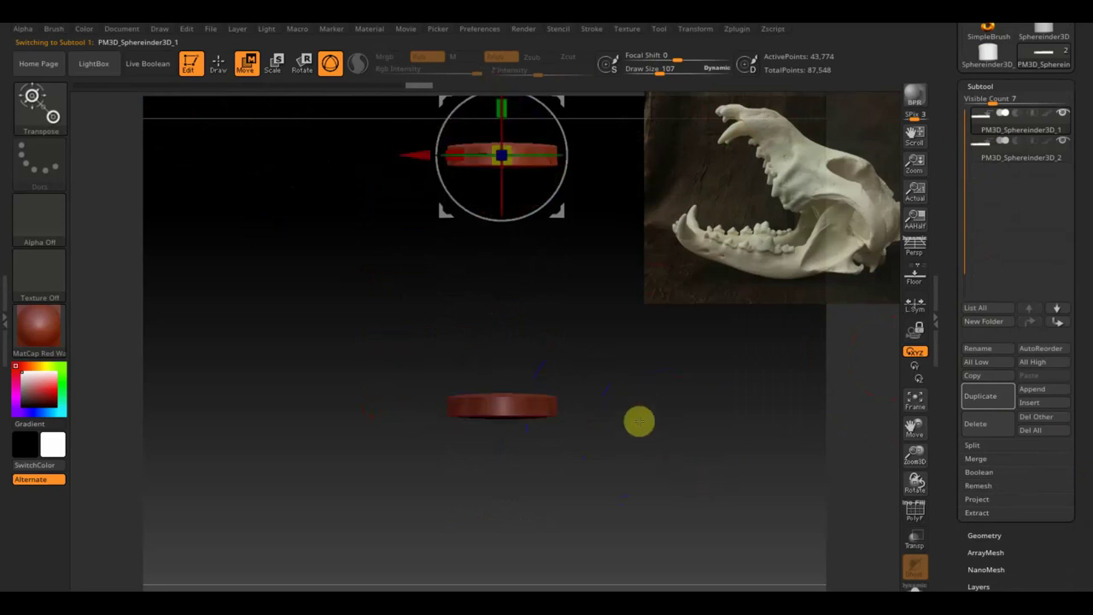
mouse_move(637, 381)
left_mouse_down("alt")
mouse_move(637, 566)
mouse_move(654, 459)
mouse_move(647, 417)
left_mouse_up("alt")
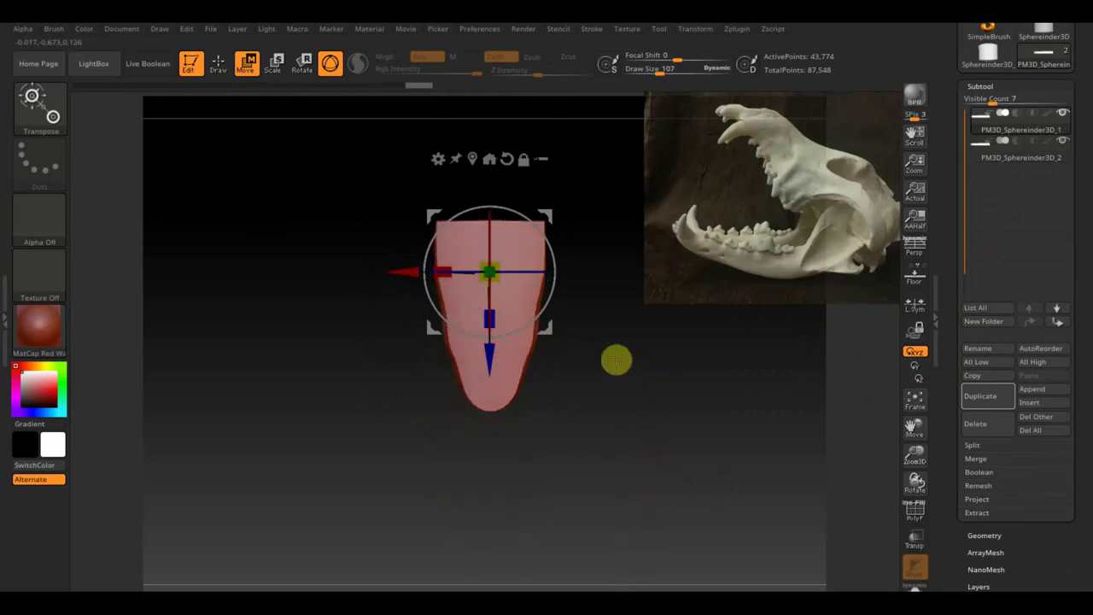
left_click(218, 64)
Set the brush size to 98, hide the PM3D_Sphereinder3D_2 subtool, and return to front view.
left_click_drag(670, 75, 657, 71)
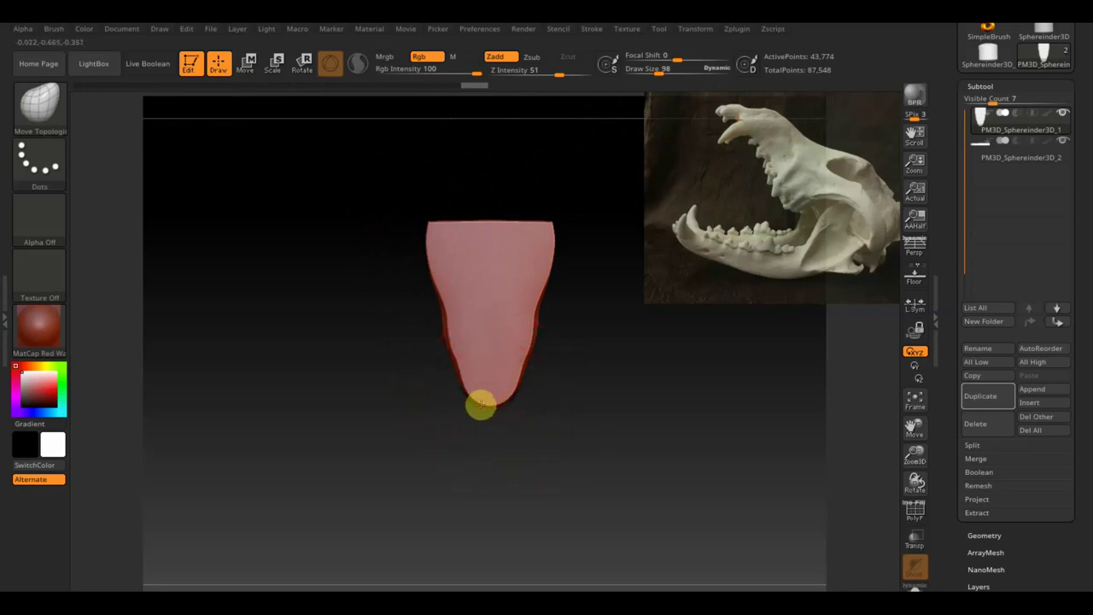
mouse_move(480, 405)
left_mouse_down()
mouse_move(564, 396)
mouse_move(578, 334)
mouse_move(652, 441)
mouse_move(619, 497)
mouse_move(678, 491)
left_mouse_up()
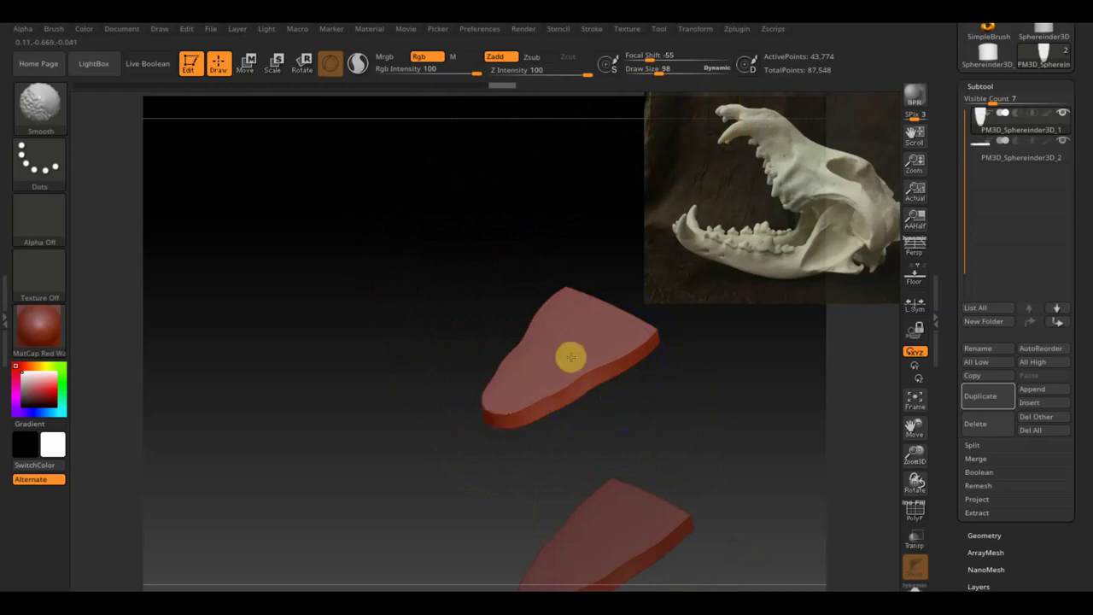
mouse_move(637, 326)
left_mouse_down()
mouse_move(692, 398)
mouse_move(715, 359)
mouse_move(715, 418)
mouse_move(722, 361)
left_mouse_up()
left_click_drag(761, 446, 844, 360)
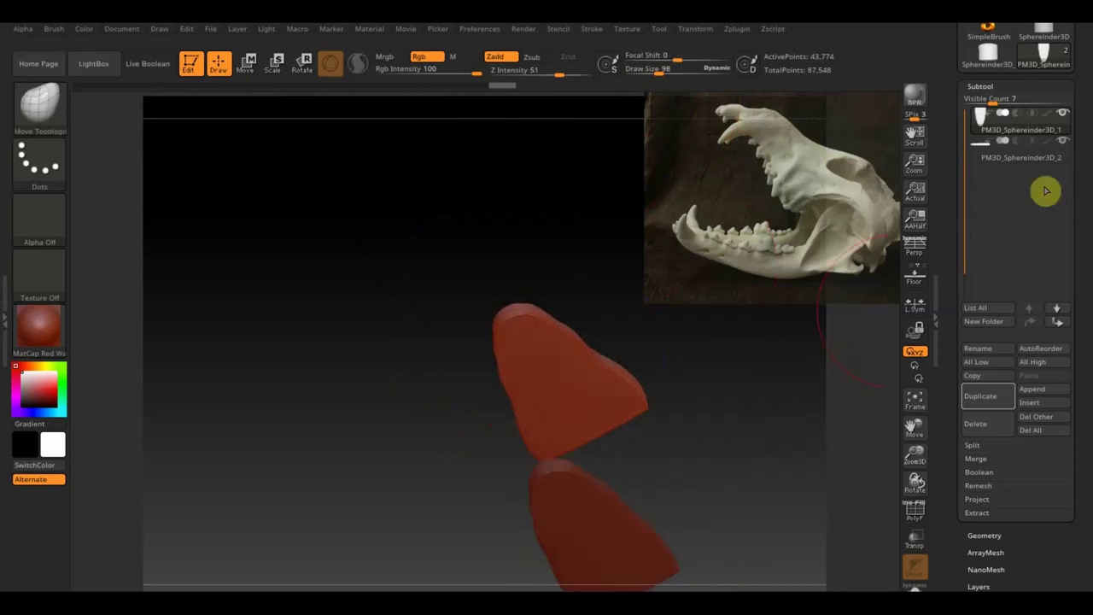
left_click(1071, 141)
mouse_move(723, 464)
left_mouse_down("shift")
mouse_move(745, 432)
mouse_move(731, 450)
mouse_move(612, 453)
mouse_move(644, 441)
mouse_move(661, 471)
mouse_move(652, 441)
mouse_move(709, 435)
left_mouse_up("shift")
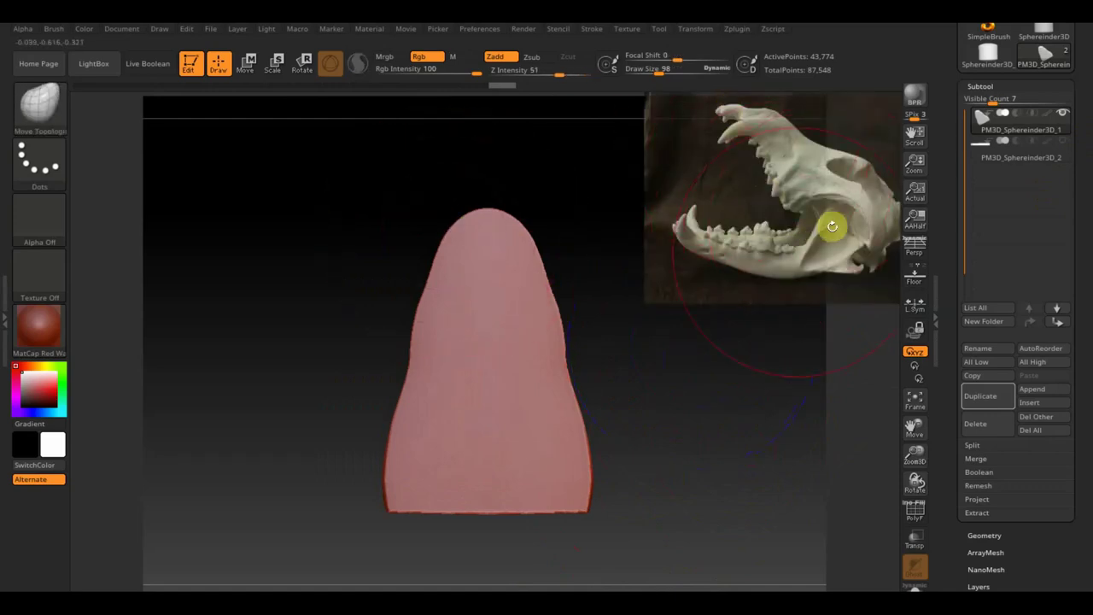
Bend the slab's end downward in an edge-on view, then lower draw size to 69.
mouse_move(663, 359)
left_mouse_down()
mouse_move(642, 405)
mouse_move(624, 539)
mouse_move(701, 421)
mouse_move(651, 383)
left_mouse_up()
left_click_drag(726, 398, 671, 441)
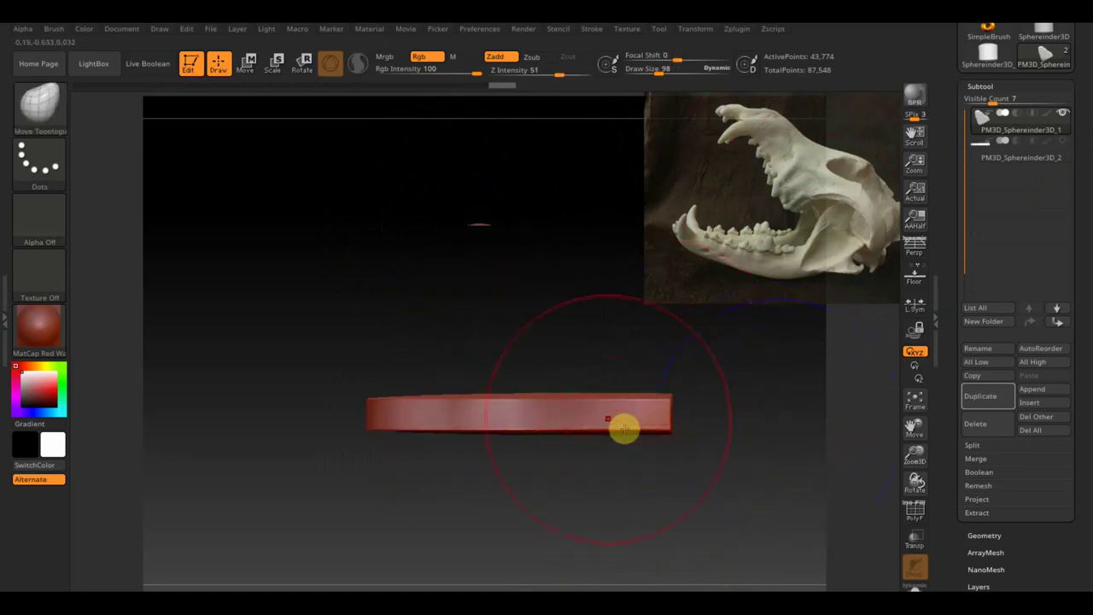
left_click_drag(600, 425, 604, 461)
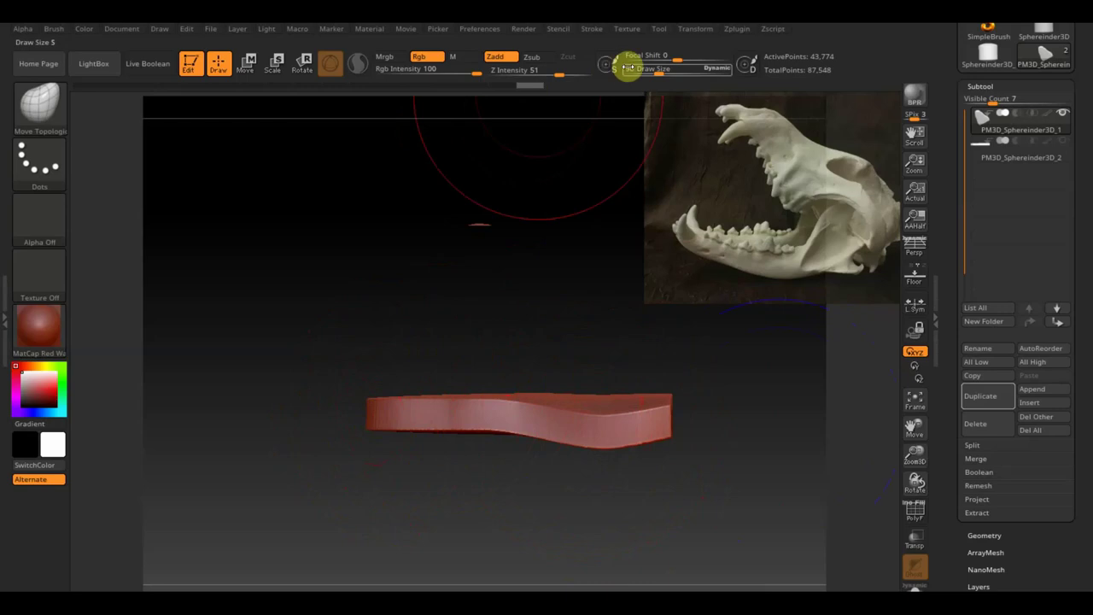
left_click_drag(658, 72, 652, 71)
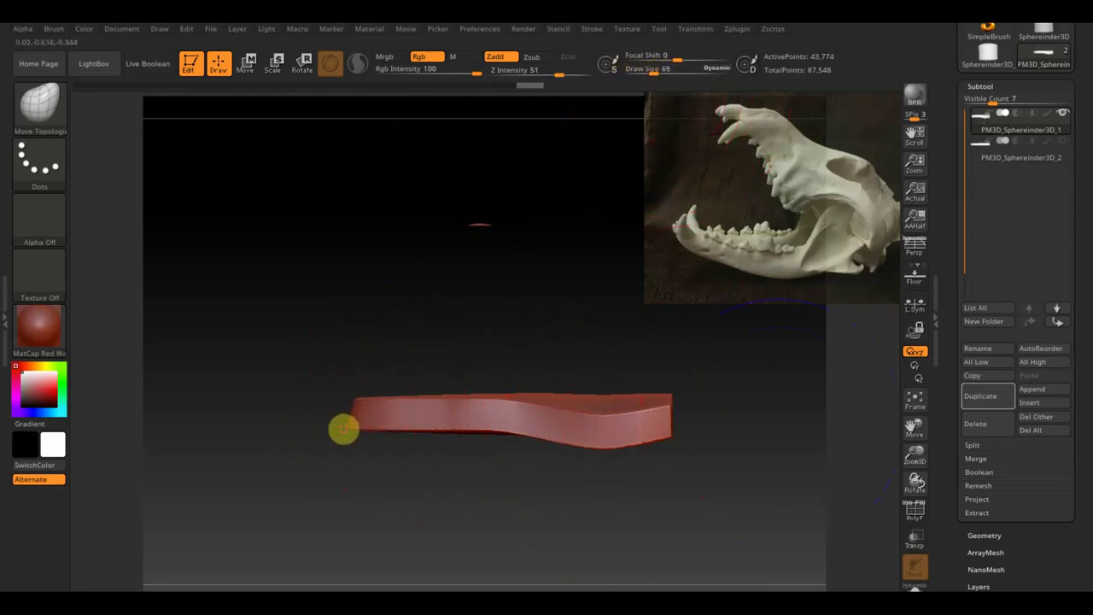
mouse_move(417, 458)
left_mouse_down()
mouse_move(546, 368)
mouse_move(535, 359)
mouse_move(544, 424)
mouse_move(564, 231)
left_mouse_up()
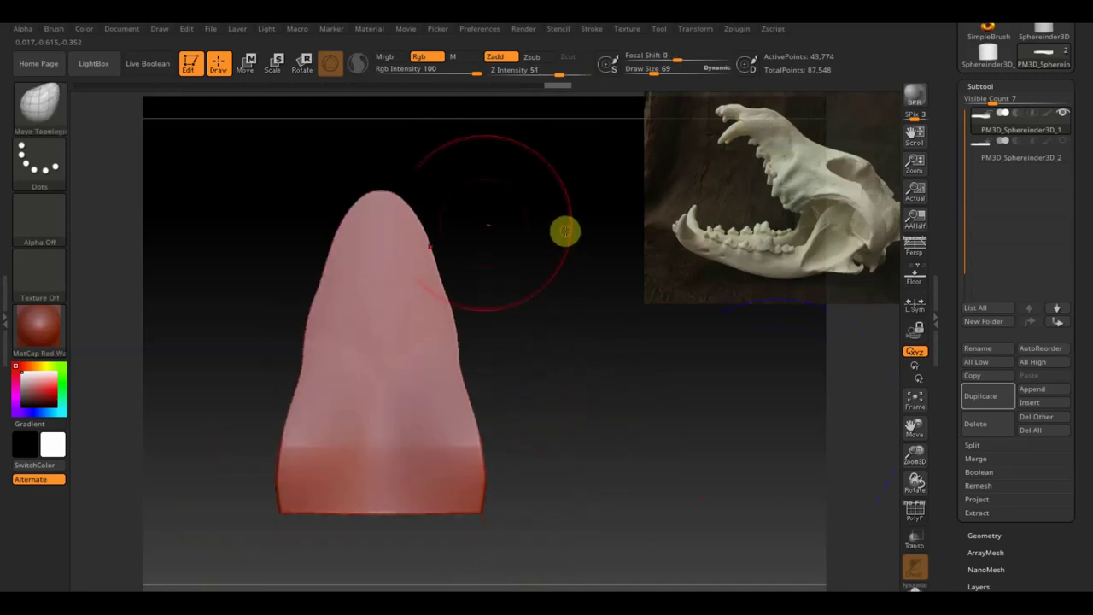
Select the ClayBuildup brush and turn on BackfaceMask under Brush > Auto Masking.
left_click(39, 106)
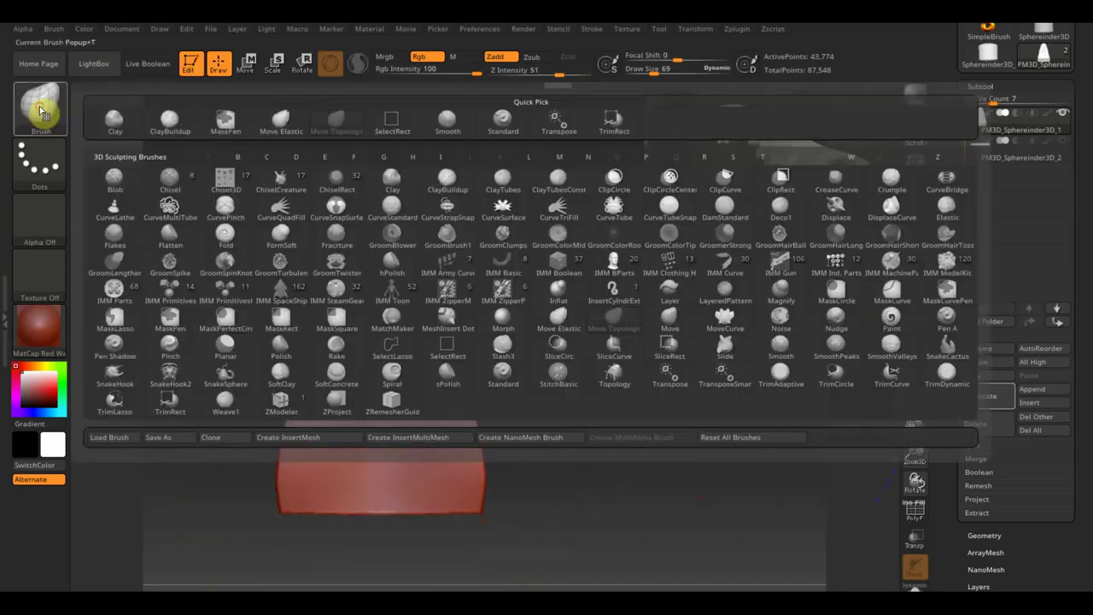
left_click(173, 118)
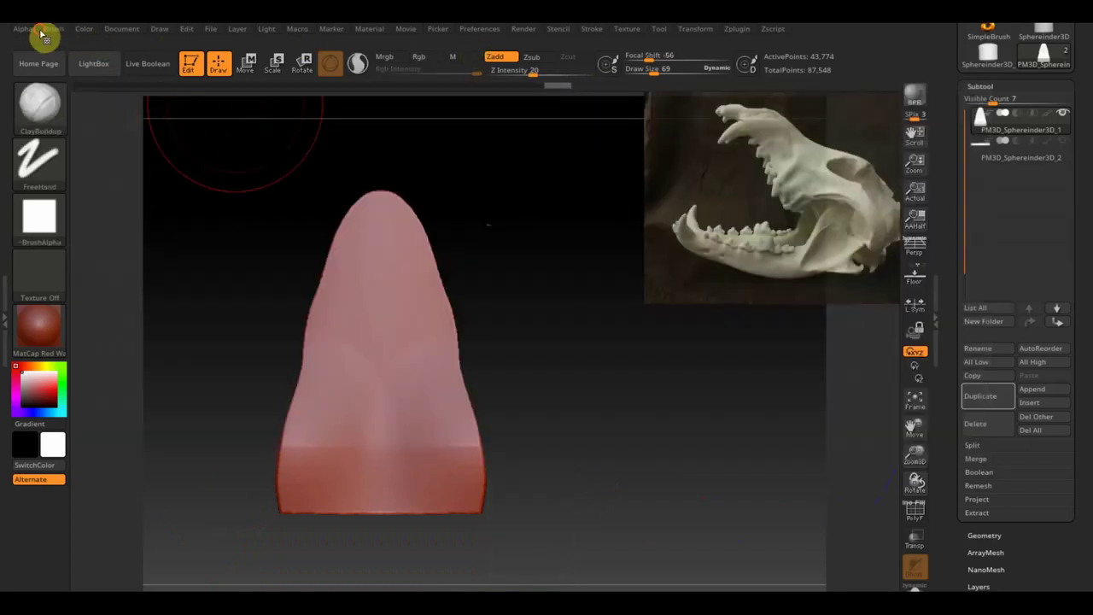
left_click(47, 28)
scroll(129, 451, "down", 1)
scroll(128, 451, "down", 2)
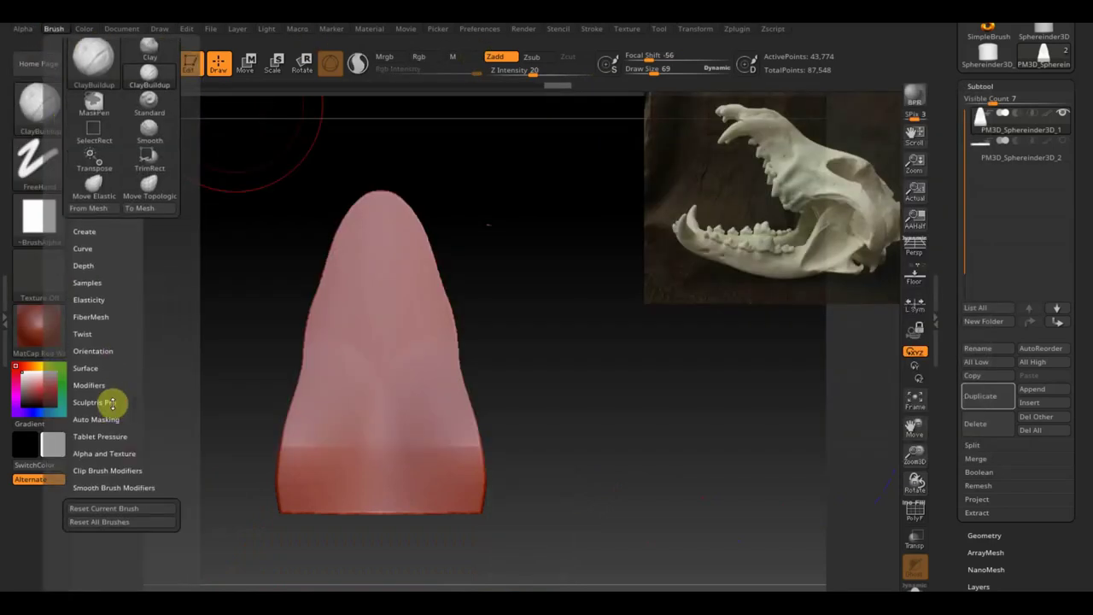
left_click(98, 419)
scroll(149, 342, "down", 3)
scroll(141, 363, "down", 1)
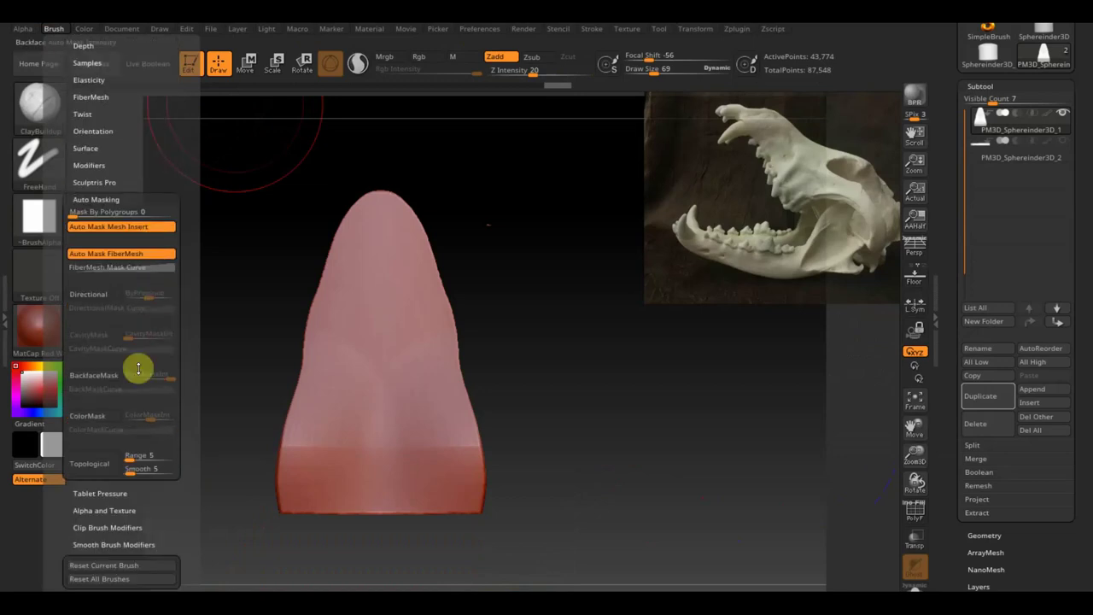
left_click(104, 385)
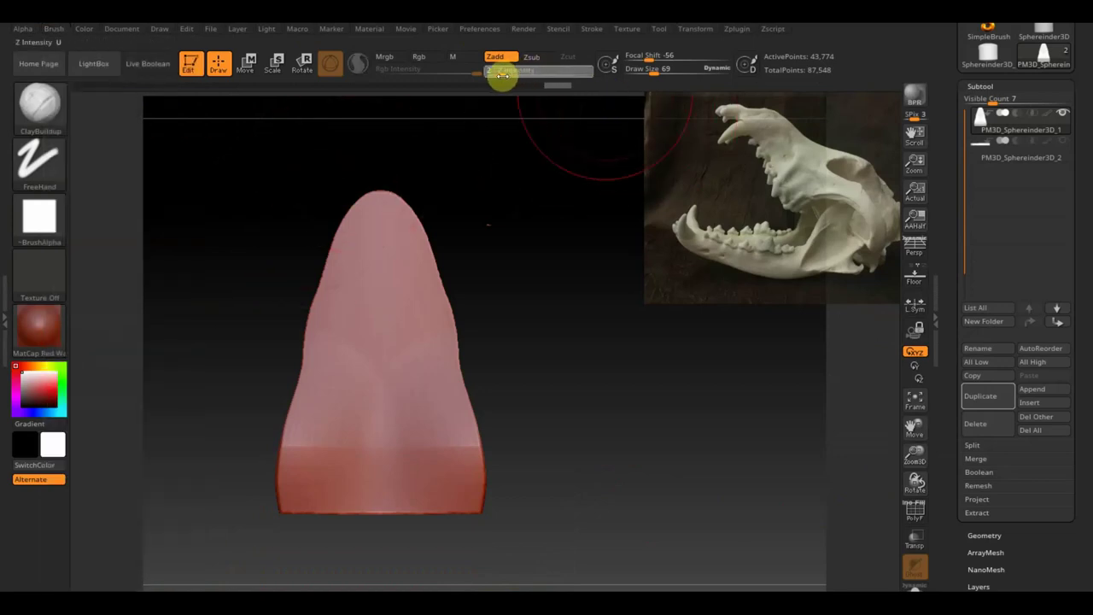
Set Z Intensity to 1, shrink Draw Size to 31, and carve vertical grooves down the fang's upper front.
left_click_drag(502, 75, 497, 75)
left_click_drag(654, 71, 645, 73)
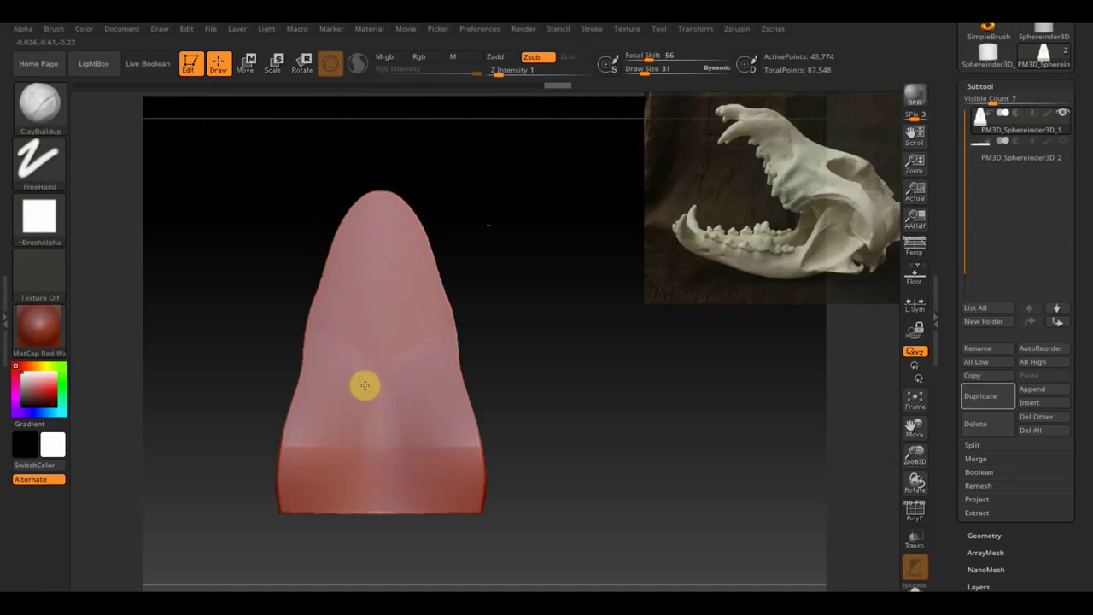
left_click_drag(398, 290, 386, 261)
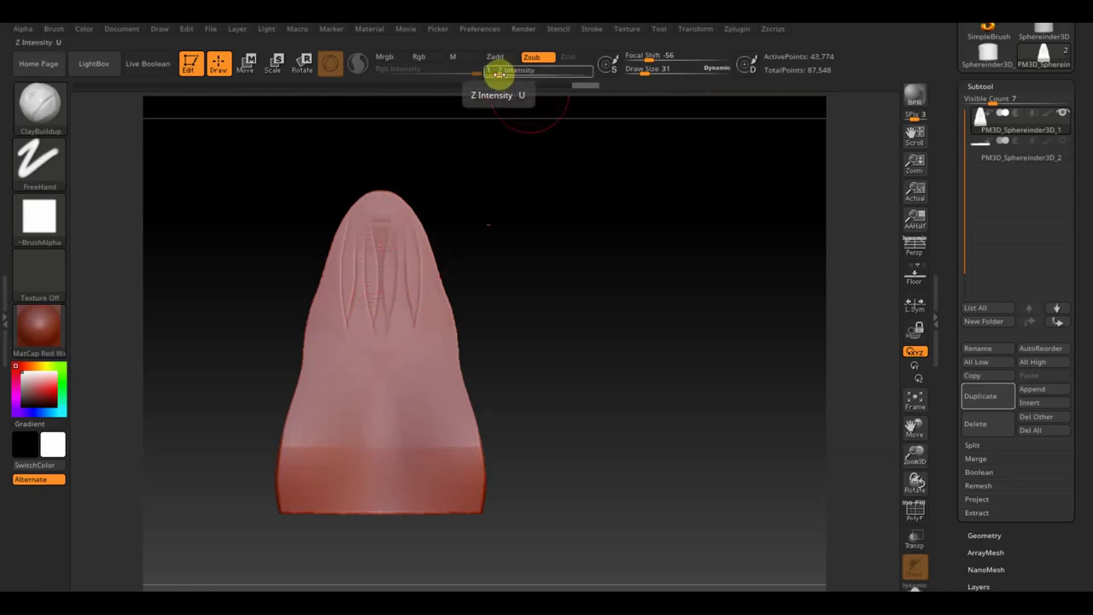
left_click_drag(369, 261, 369, 350)
left_click_drag(365, 280, 329, 481)
Add more grooves on the lower and upper front, then smooth the detail near the tip.
left_click_drag(359, 413, 376, 475)
left_click_drag(358, 398, 356, 461)
left_click_drag(368, 248, 361, 310)
mouse_move(385, 257)
left_mouse_down()
mouse_move(354, 268)
mouse_move(365, 239)
left_mouse_up()
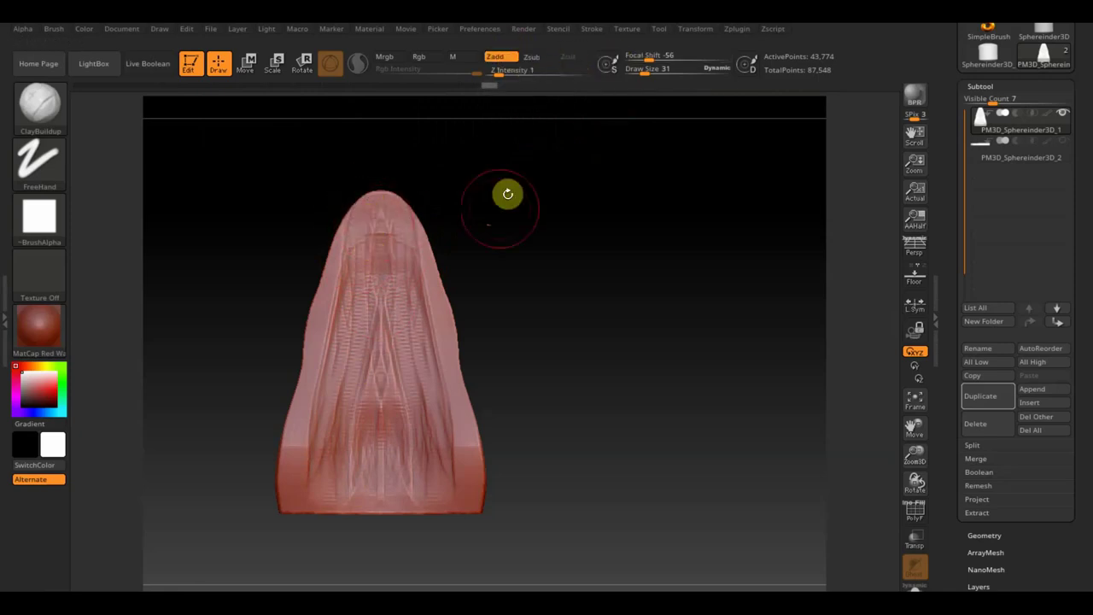
key("shift")
mouse_move(384, 222)
left_mouse_down("shift")
mouse_move(354, 236)
mouse_move(345, 298)
mouse_move(332, 281)
mouse_move(366, 507)
mouse_move(365, 432)
left_mouse_up("shift")
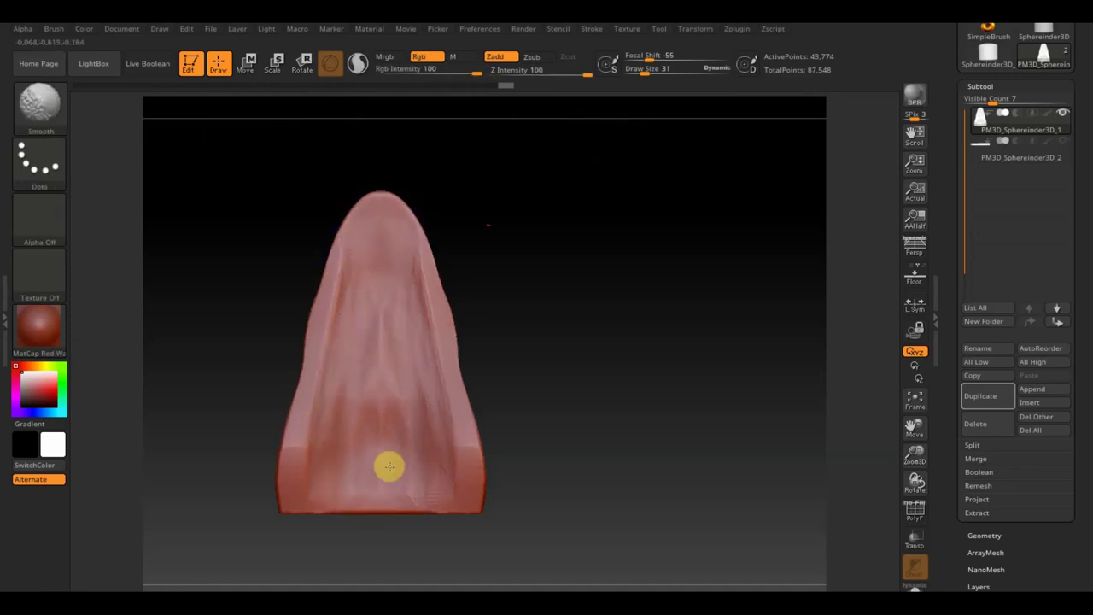
Inspect the tongue from several angles, then sculpt V-shaped creases down its centre.
mouse_move(483, 327)
left_mouse_down()
mouse_move(475, 396)
mouse_move(595, 436)
mouse_move(618, 313)
left_mouse_up()
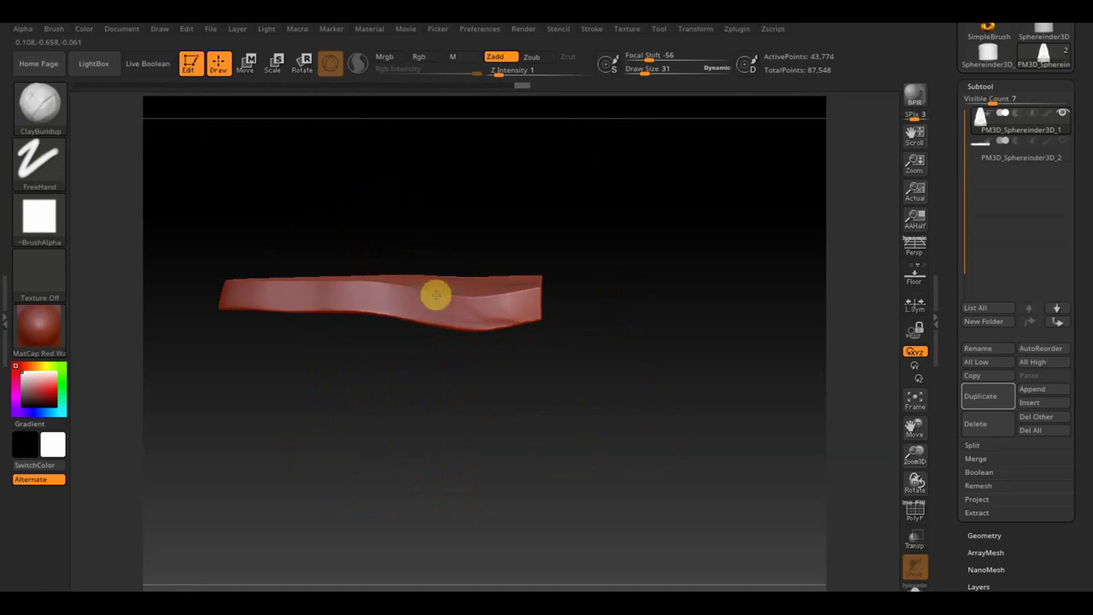
mouse_move(249, 273)
left_mouse_down()
mouse_move(227, 376)
mouse_move(283, 354)
left_mouse_up()
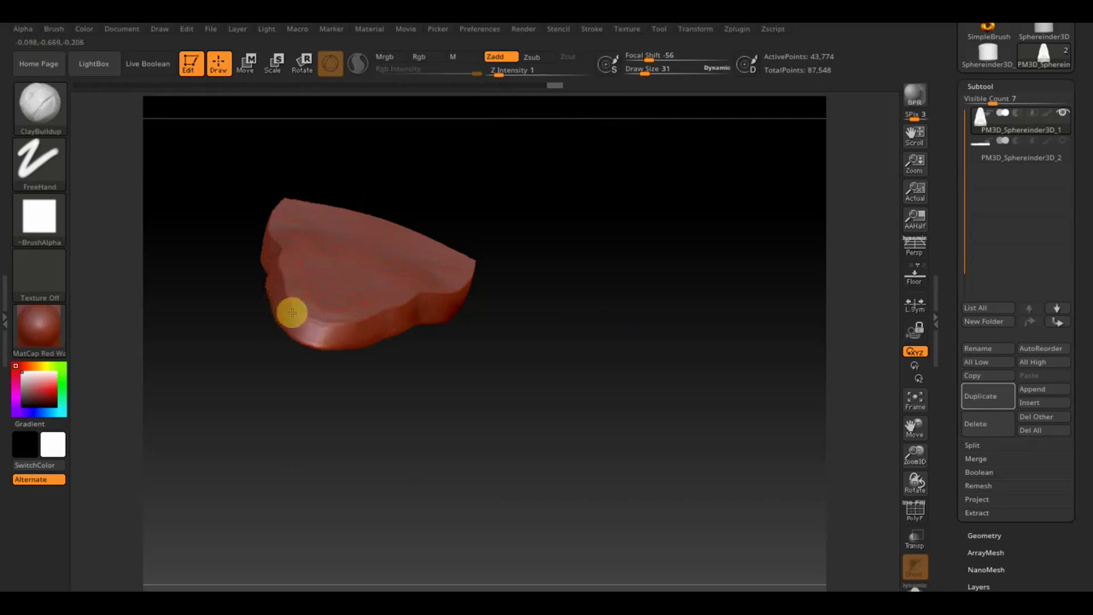
mouse_move(291, 310)
left_mouse_down()
mouse_move(425, 340)
mouse_move(422, 384)
left_mouse_up()
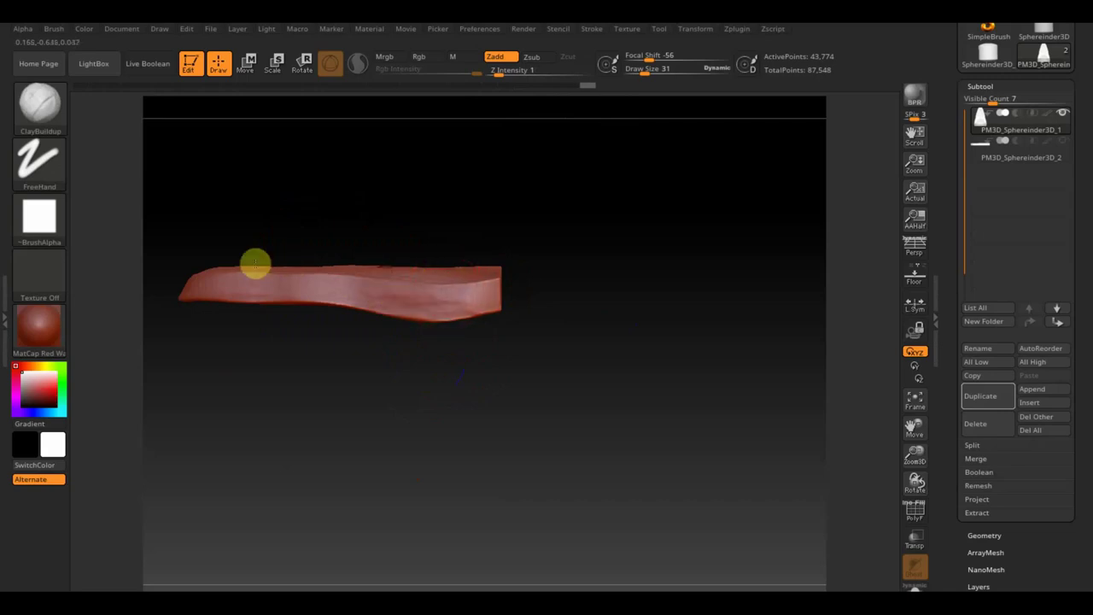
mouse_move(507, 325)
left_mouse_down()
mouse_move(573, 452)
mouse_move(627, 377)
mouse_move(586, 398)
mouse_move(547, 307)
mouse_move(547, 258)
mouse_move(536, 307)
left_mouse_up()
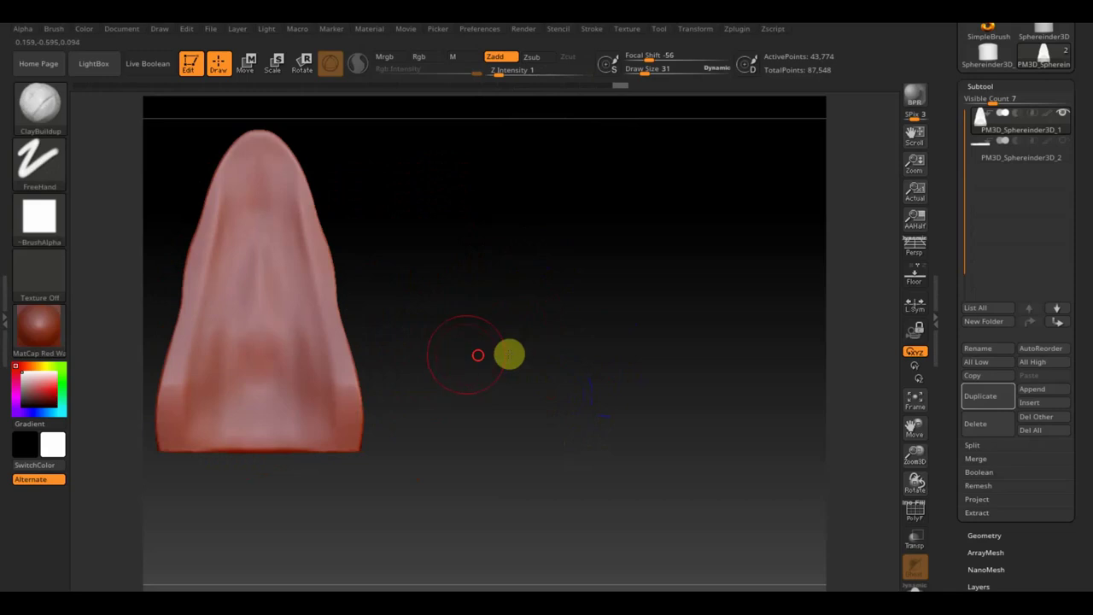
left_click_drag(507, 353, 631, 335, "alt")
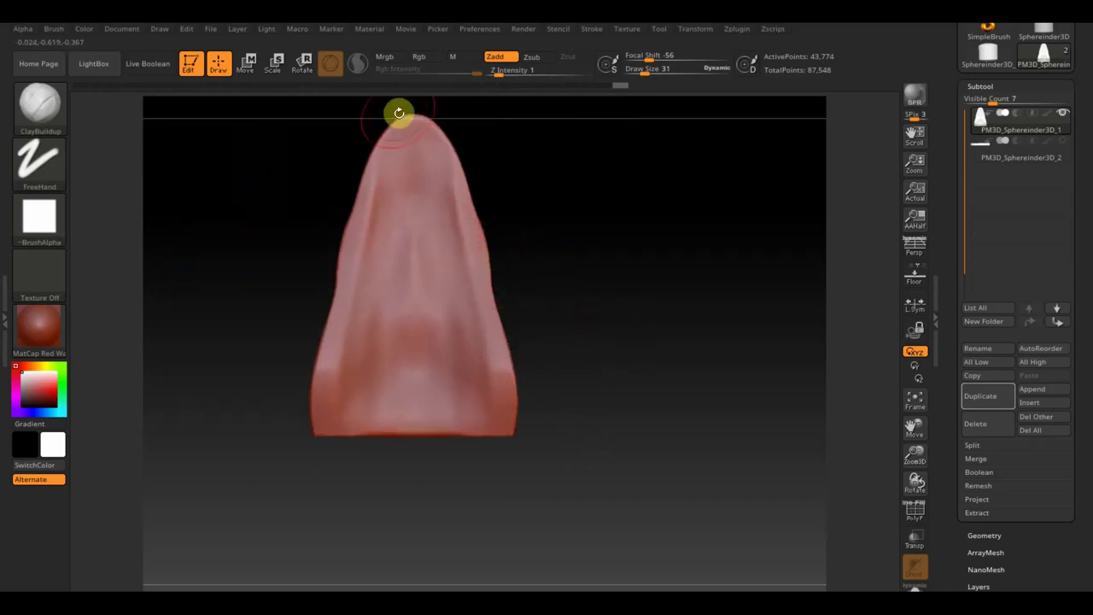
left_click_drag(415, 176, 379, 247)
mouse_move(397, 195)
left_mouse_down()
mouse_move(402, 212)
mouse_move(367, 305)
mouse_move(375, 398)
mouse_move(395, 367)
mouse_move(405, 180)
mouse_move(352, 357)
mouse_move(366, 310)
mouse_move(321, 414)
left_mouse_up()
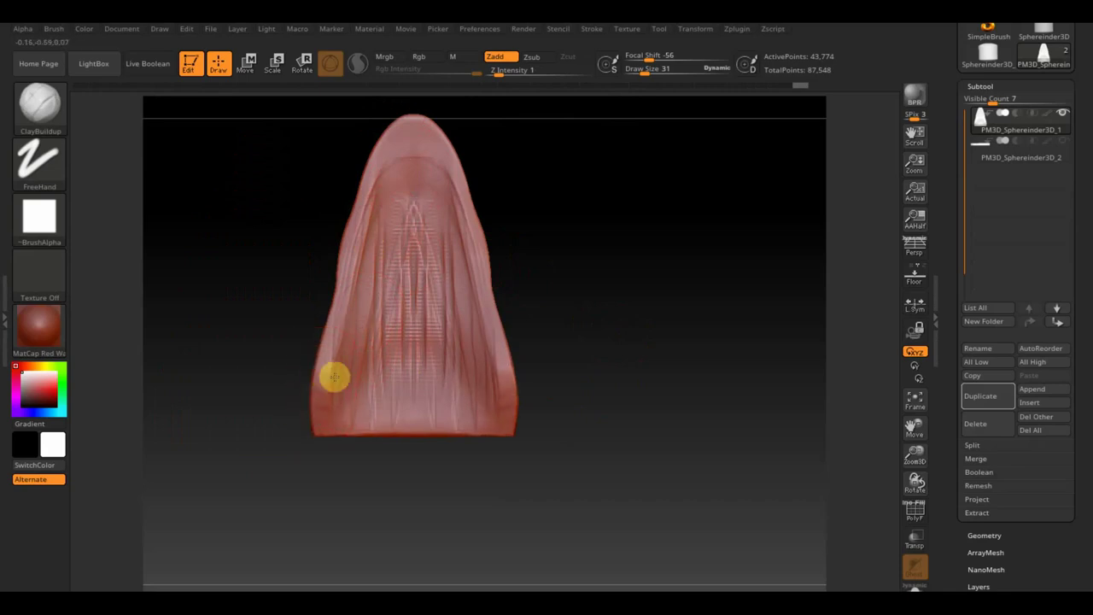
Add vertical streaks near the tip and down the centre, then check the top and underside.
mouse_move(348, 244)
left_mouse_down()
mouse_move(262, 234)
mouse_move(321, 261)
mouse_move(313, 251)
mouse_move(514, 269)
mouse_move(498, 276)
mouse_move(522, 256)
left_mouse_up()
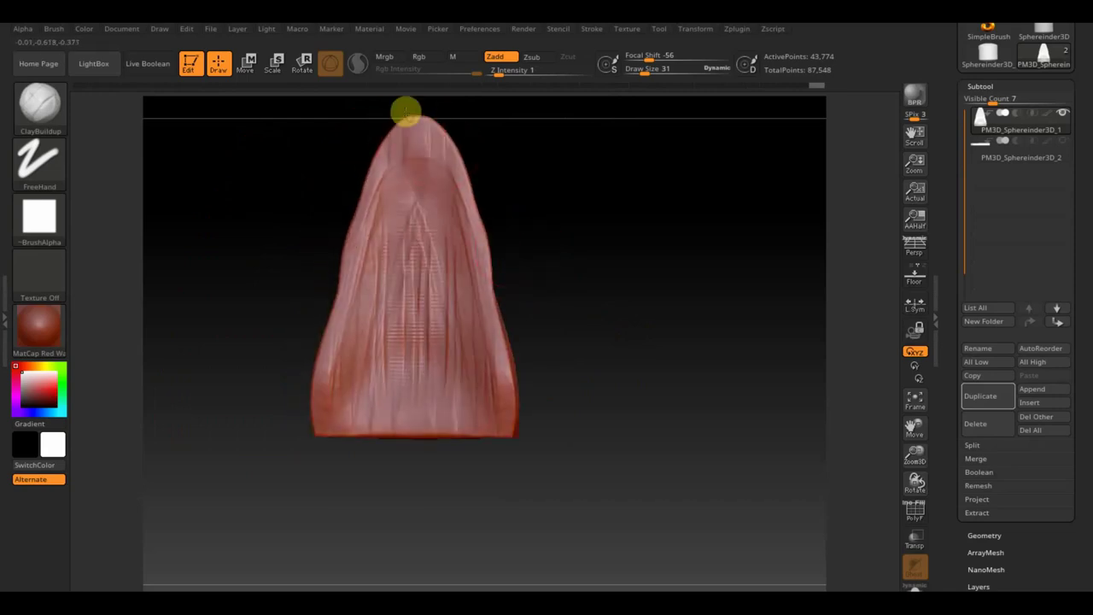
mouse_move(406, 134)
left_mouse_down()
mouse_move(398, 173)
mouse_move(492, 213)
mouse_move(485, 230)
mouse_move(512, 214)
mouse_move(424, 211)
mouse_move(393, 325)
mouse_move(381, 290)
mouse_move(383, 369)
mouse_move(408, 196)
mouse_move(427, 222)
mouse_move(430, 322)
left_mouse_up()
left_click_drag(531, 295, 563, 268)
mouse_move(430, 205)
left_mouse_down()
mouse_move(454, 312)
mouse_move(450, 242)
left_mouse_up()
mouse_move(611, 292)
left_mouse_down()
mouse_move(615, 383)
mouse_move(646, 392)
left_mouse_up()
mouse_move(691, 268)
left_mouse_down()
mouse_move(629, 337)
mouse_move(659, 405)
mouse_move(676, 306)
mouse_move(661, 432)
left_mouse_up()
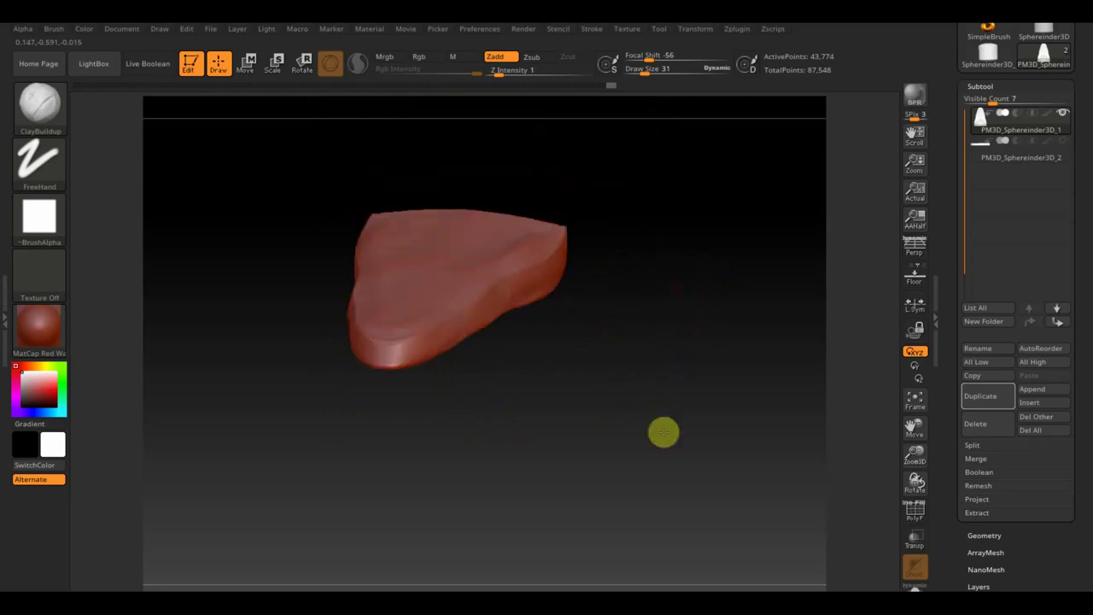
Build a ClayBuildup ridge along the lower front, then re-DynaMesh the tongue to 1,276 active points.
key("shift")
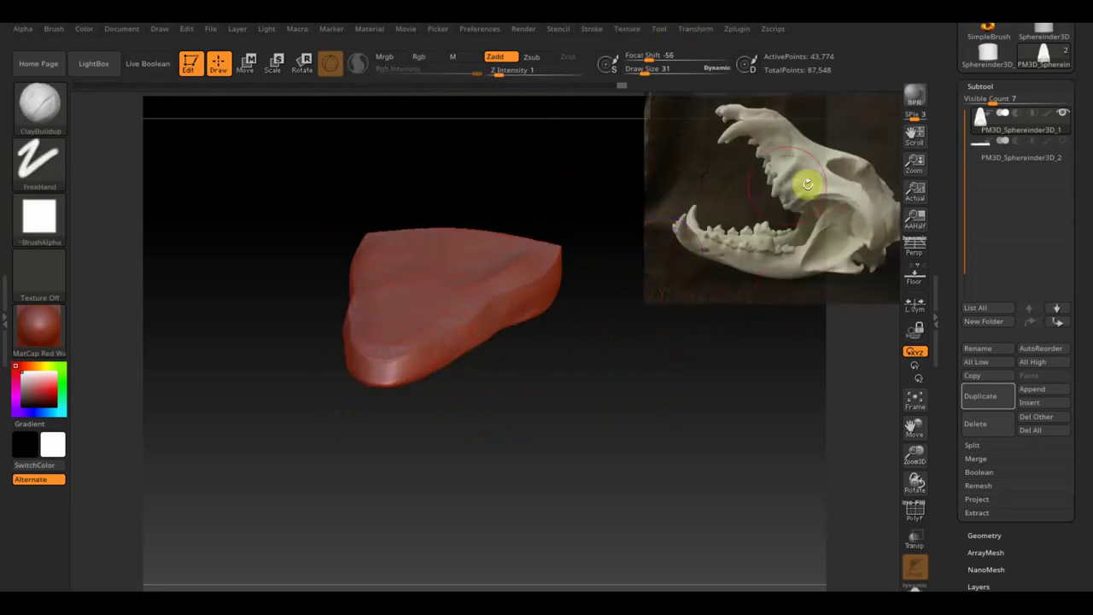
left_click_drag(694, 335, 603, 378)
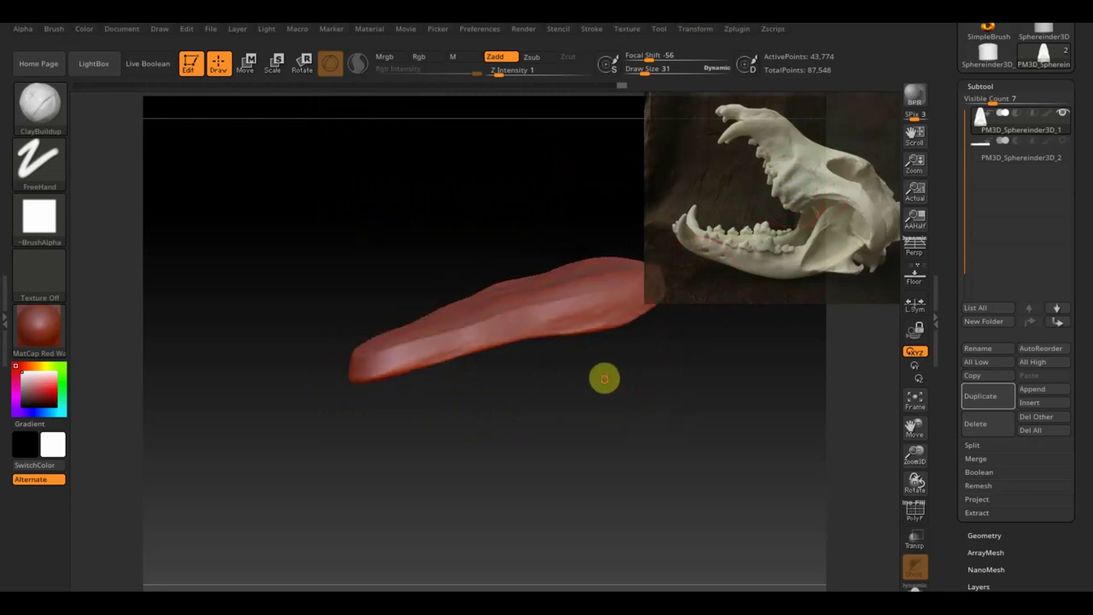
key("shift")
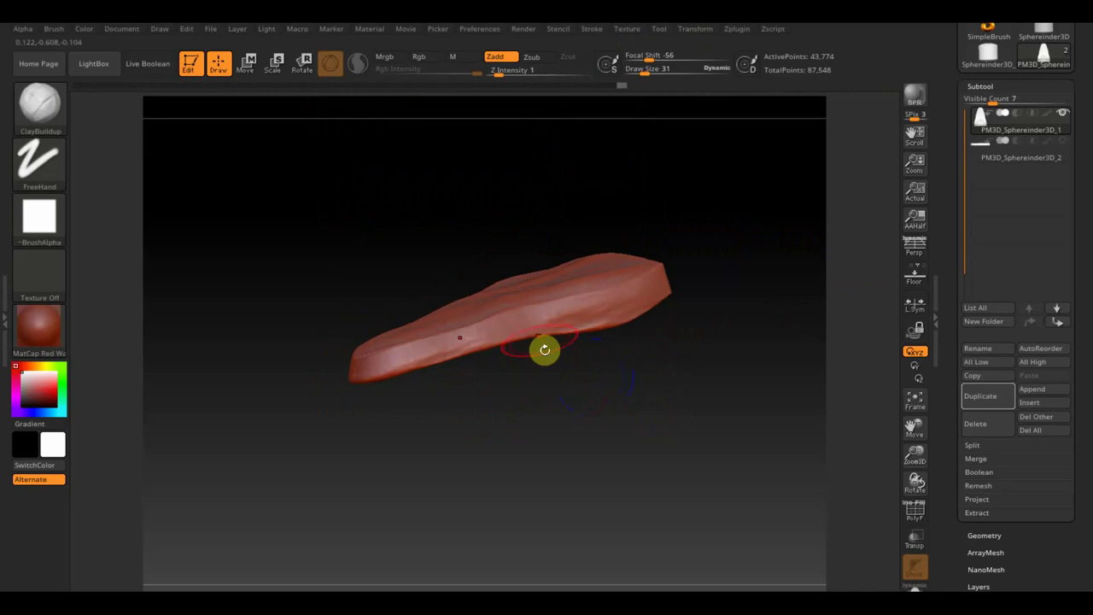
left_click_drag(398, 362, 523, 330)
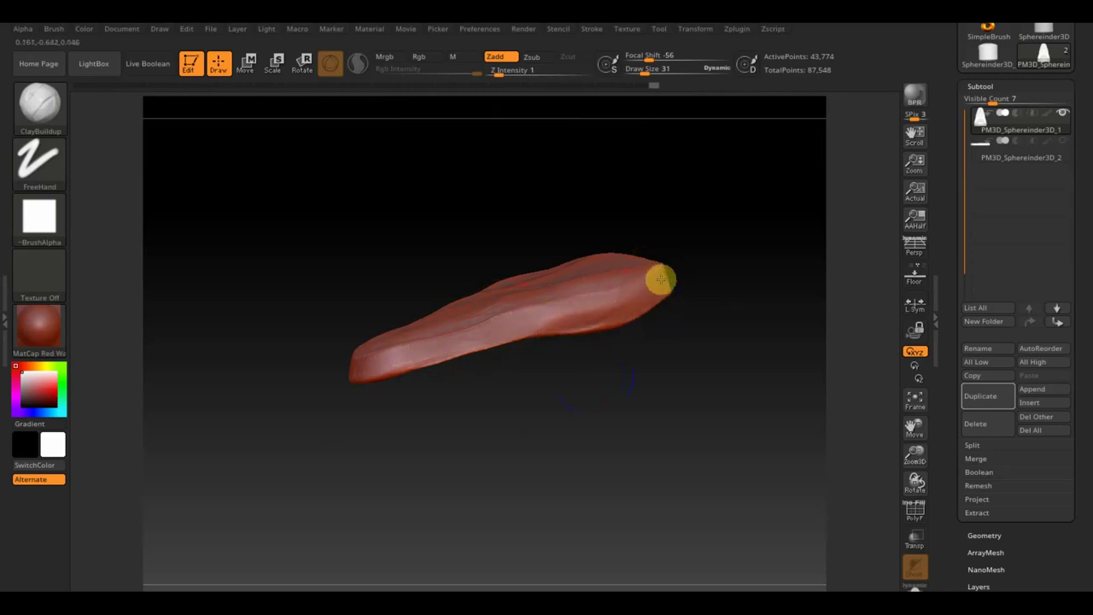
left_click_drag(723, 202, 775, 319, "ctrl")
mouse_move(675, 296)
left_mouse_down()
mouse_move(798, 320)
mouse_move(795, 356)
left_mouse_up()
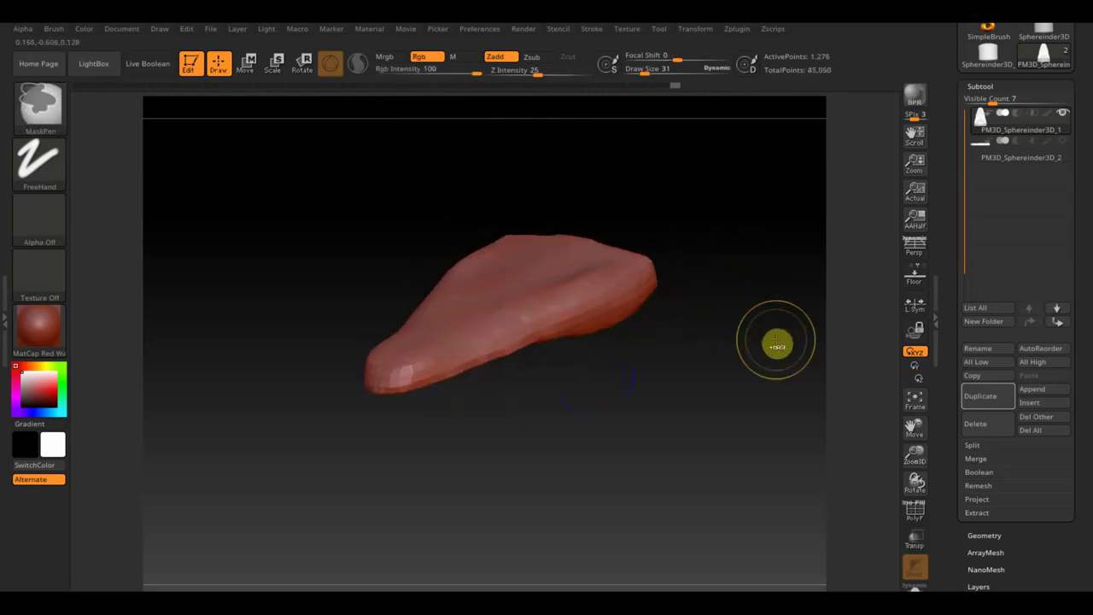
Subdivide the remeshed tongue with Ctrl+D to 20,570 active points and inspect it.
key("ctrl+d")
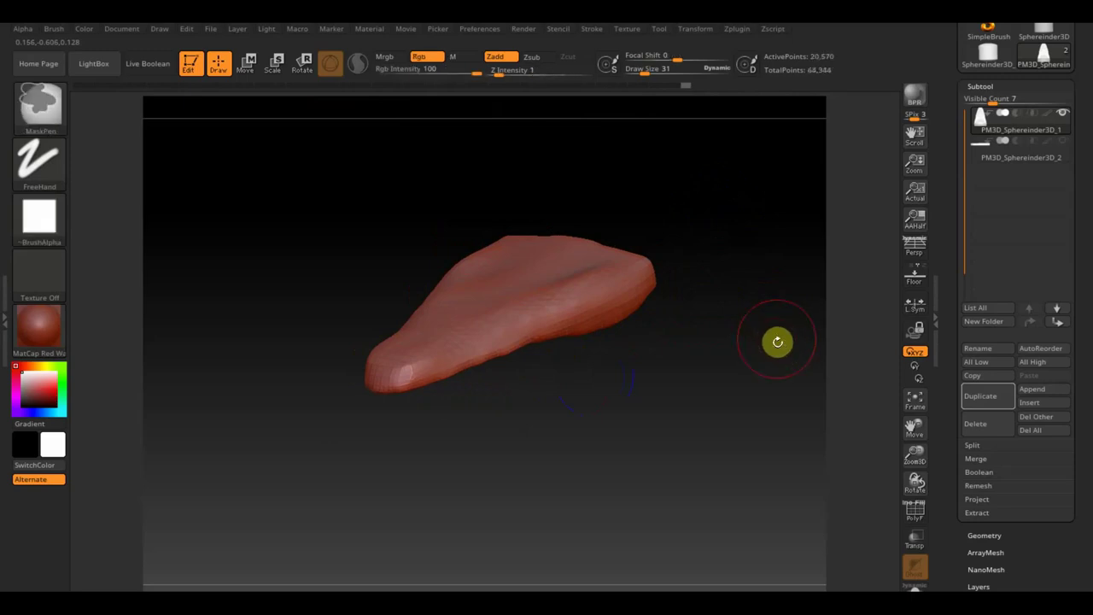
mouse_move(835, 310)
left_mouse_down()
mouse_move(659, 418)
mouse_move(632, 371)
left_mouse_up()
left_click_drag(445, 403, 486, 422)
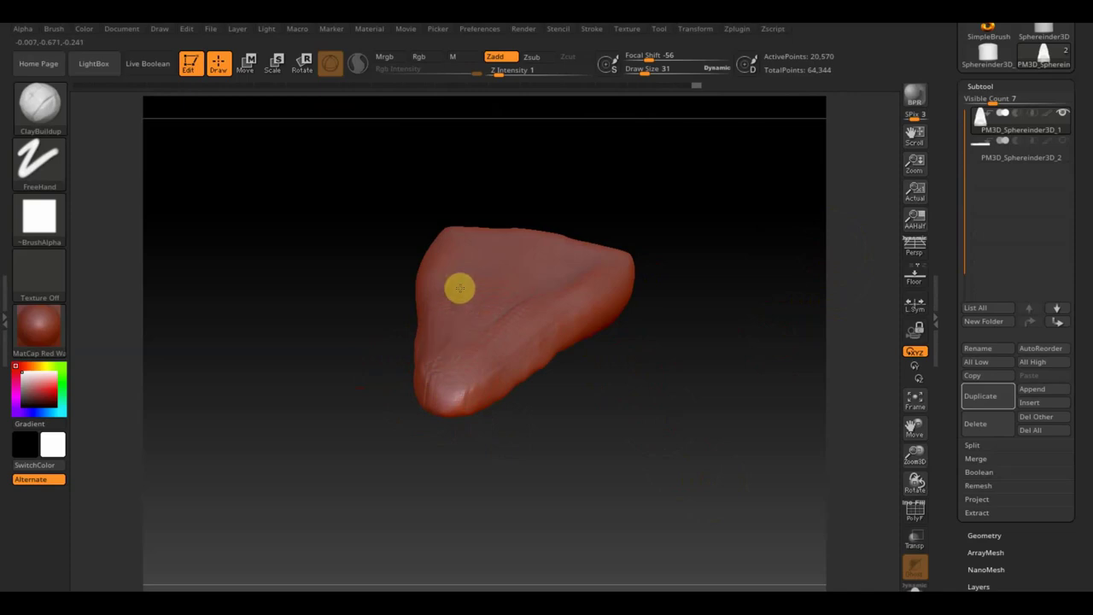
Smooth and lightly sculpt the tongue's tip and sides, checking it from side and top views.
mouse_move(441, 335)
left_mouse_down()
mouse_move(598, 486)
mouse_move(666, 464)
mouse_move(691, 483)
mouse_move(691, 536)
left_mouse_up()
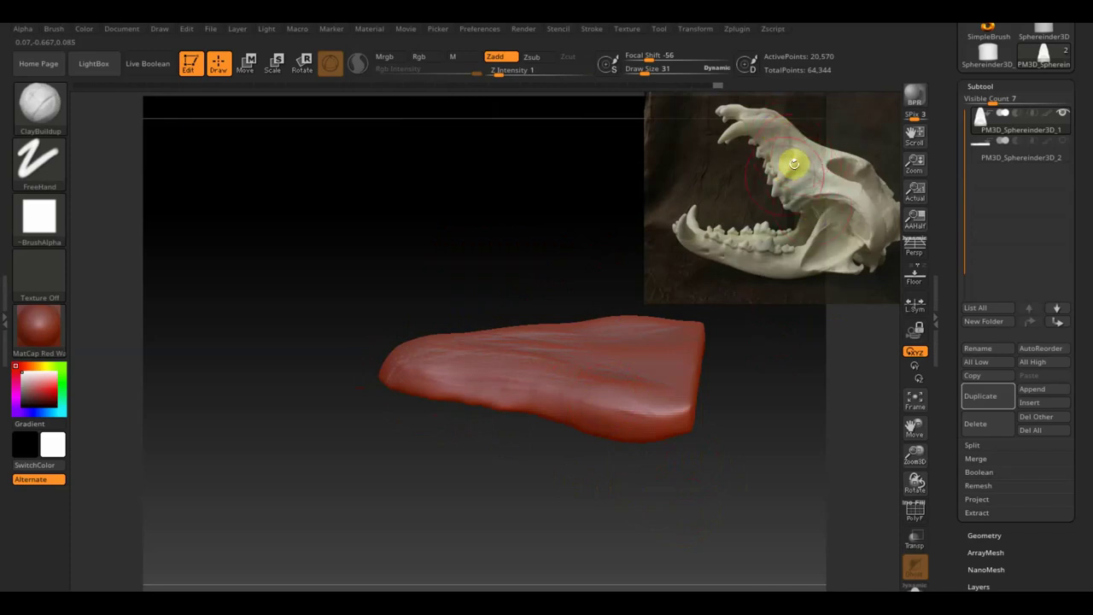
left_click_drag(785, 357, 788, 478)
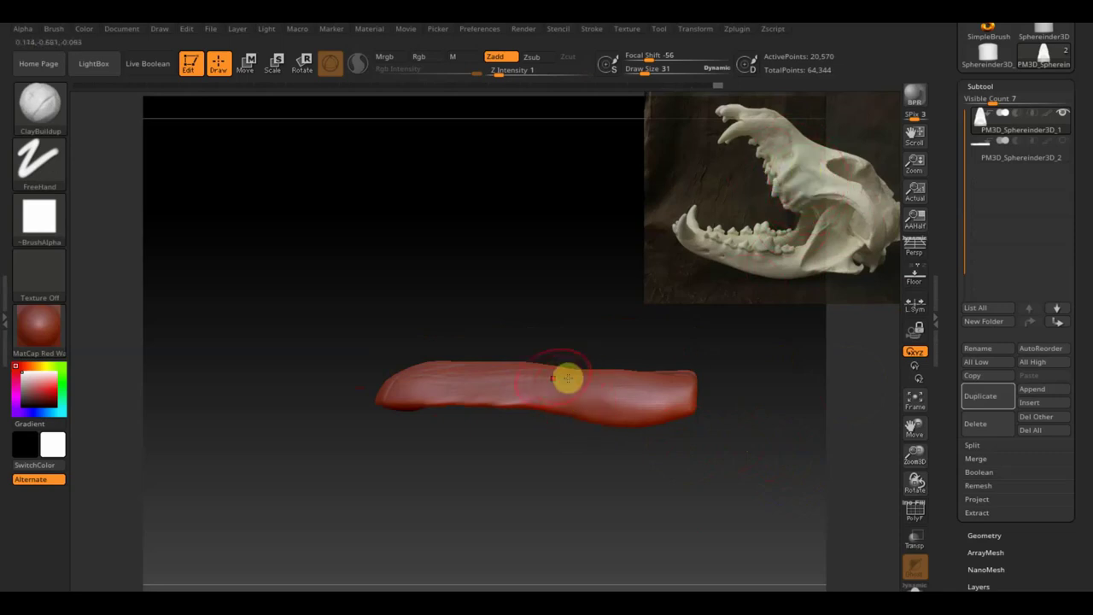
left_click_drag(749, 429, 739, 507)
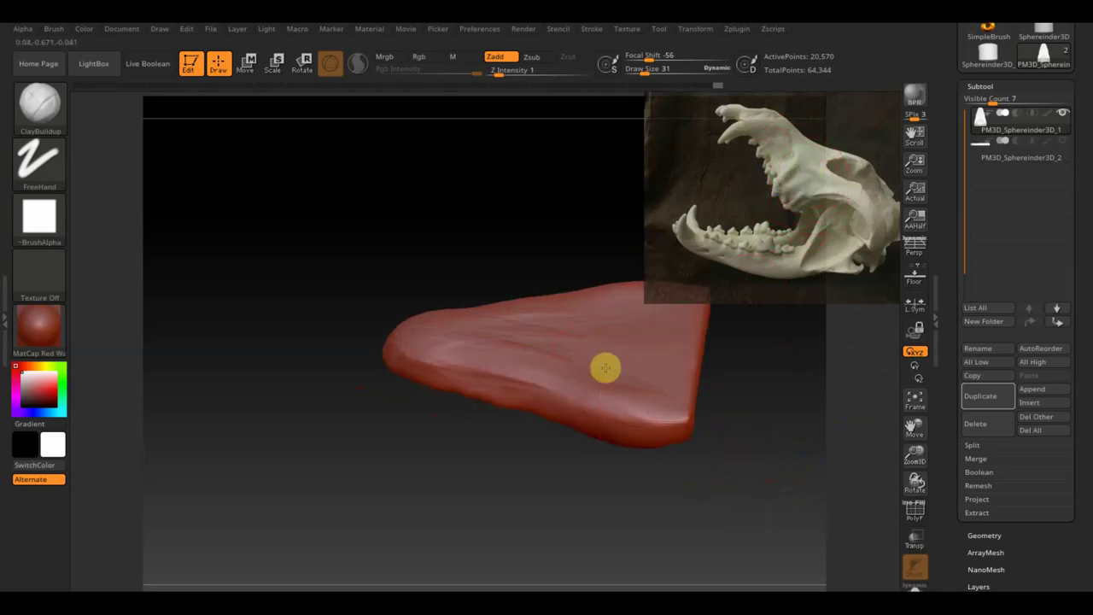
key("shift")
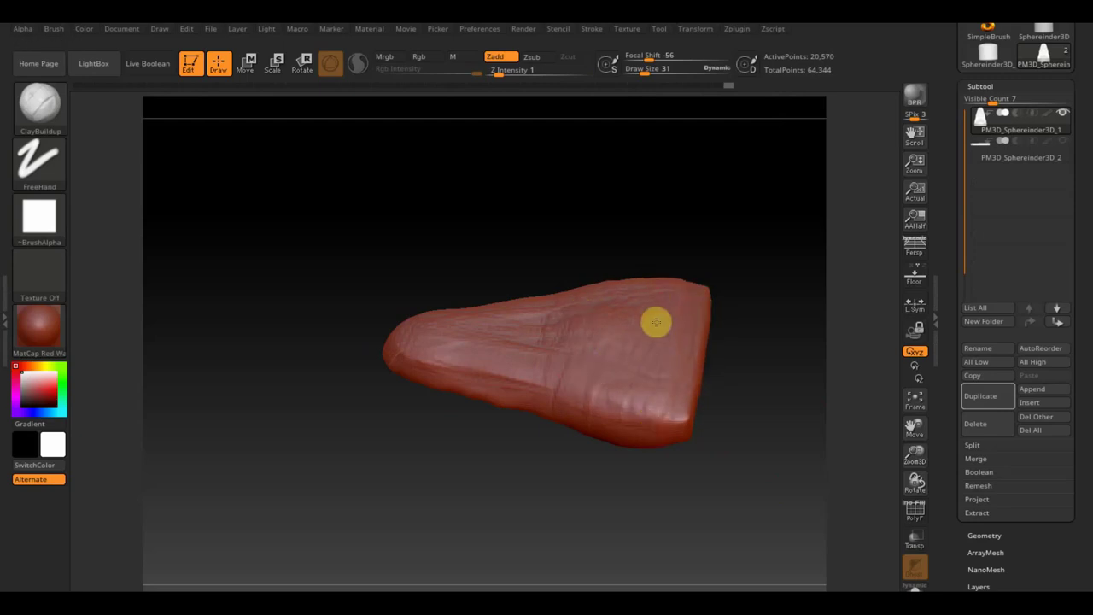
mouse_move(722, 367)
left_mouse_down()
mouse_move(788, 381)
mouse_move(732, 432)
left_mouse_up()
key("shift")
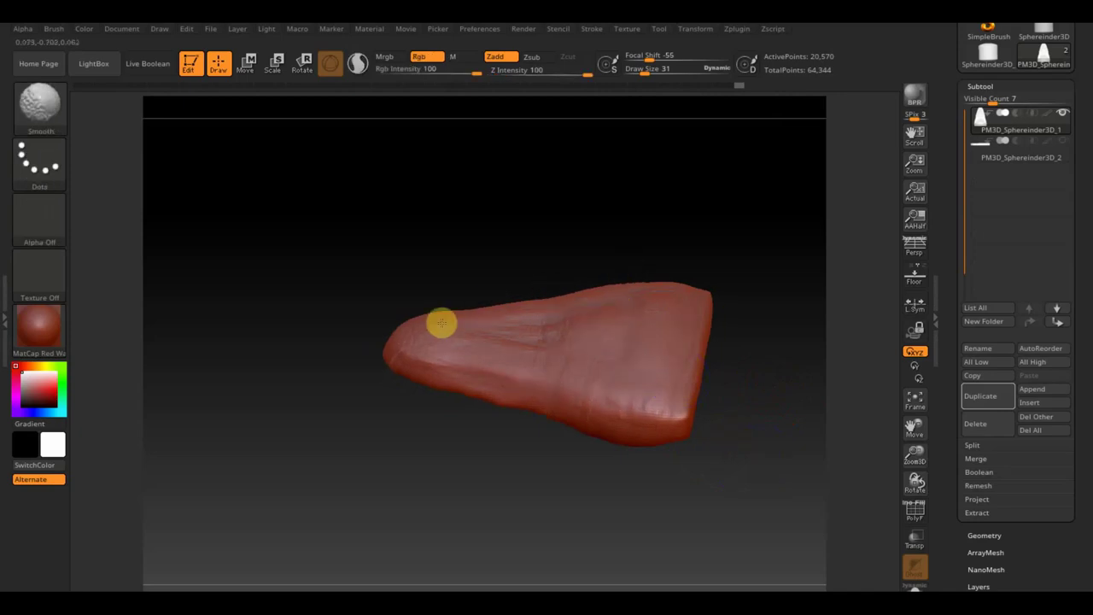
left_click_drag(756, 475, 733, 434)
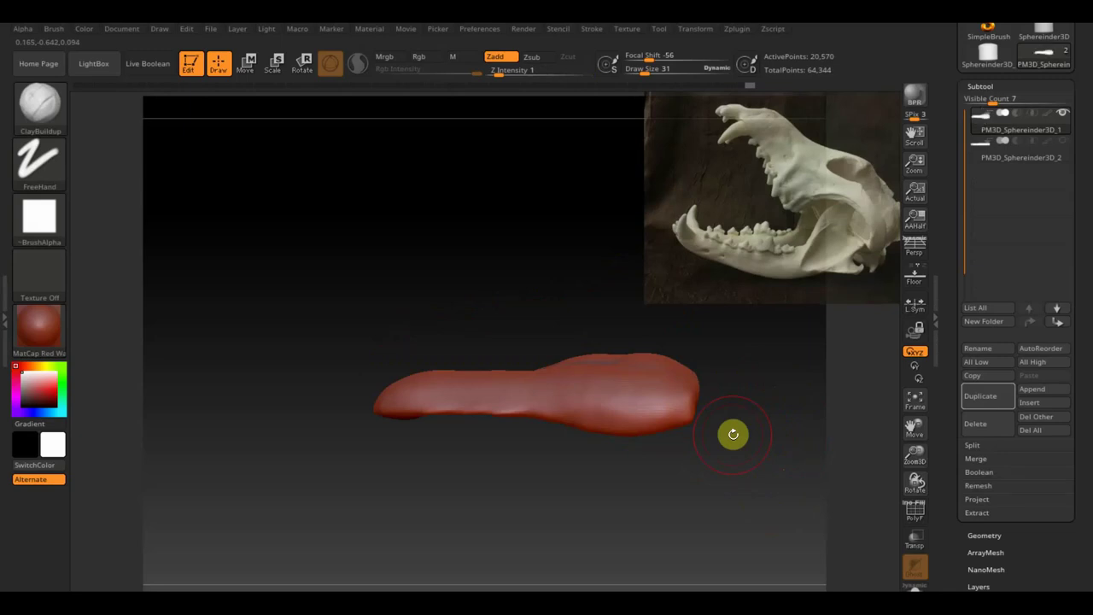
left_click_drag(781, 448, 700, 439)
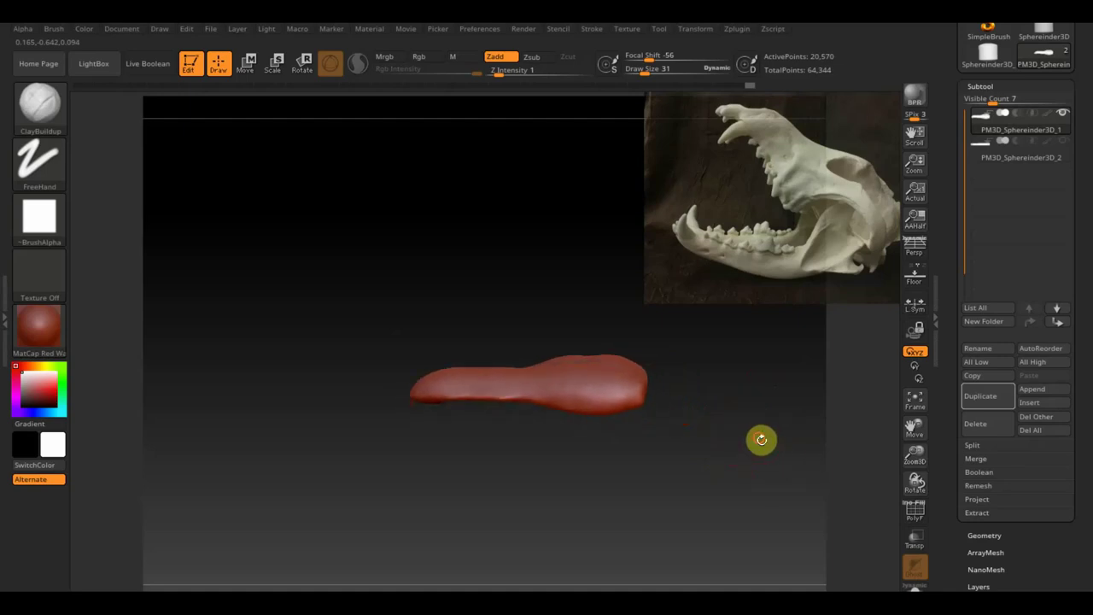
Append a sphere as a new subtool, PM3D_Sphere3D1.
left_click(1033, 389)
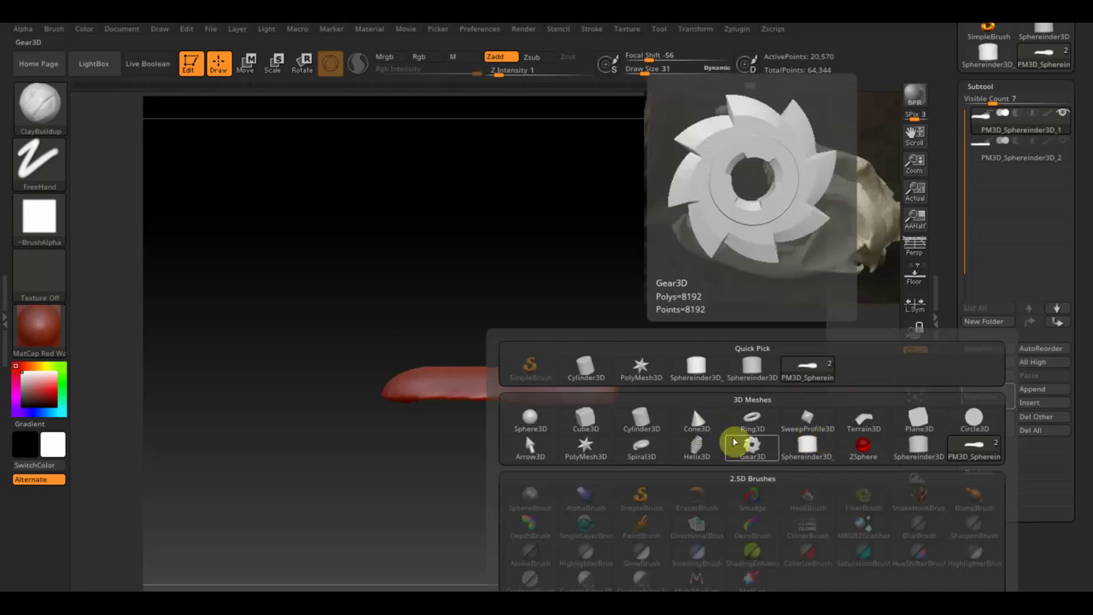
left_click(531, 423)
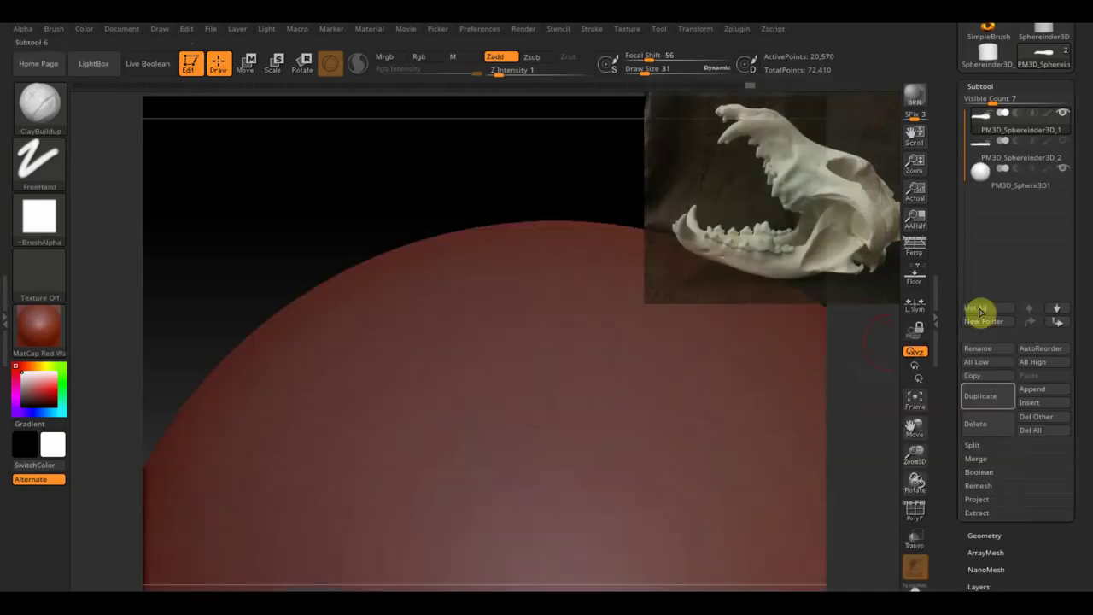
left_click(982, 175)
Shrink the sphere with the gizmo, move it under the tongue, and stretch it vertically into a fang.
left_click(247, 61)
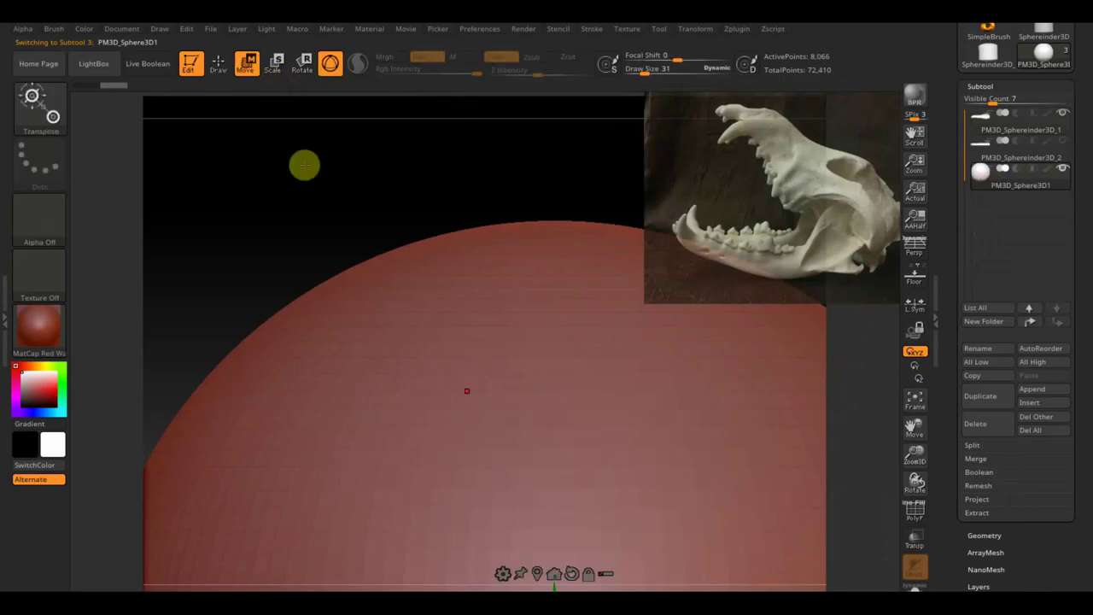
key("f")
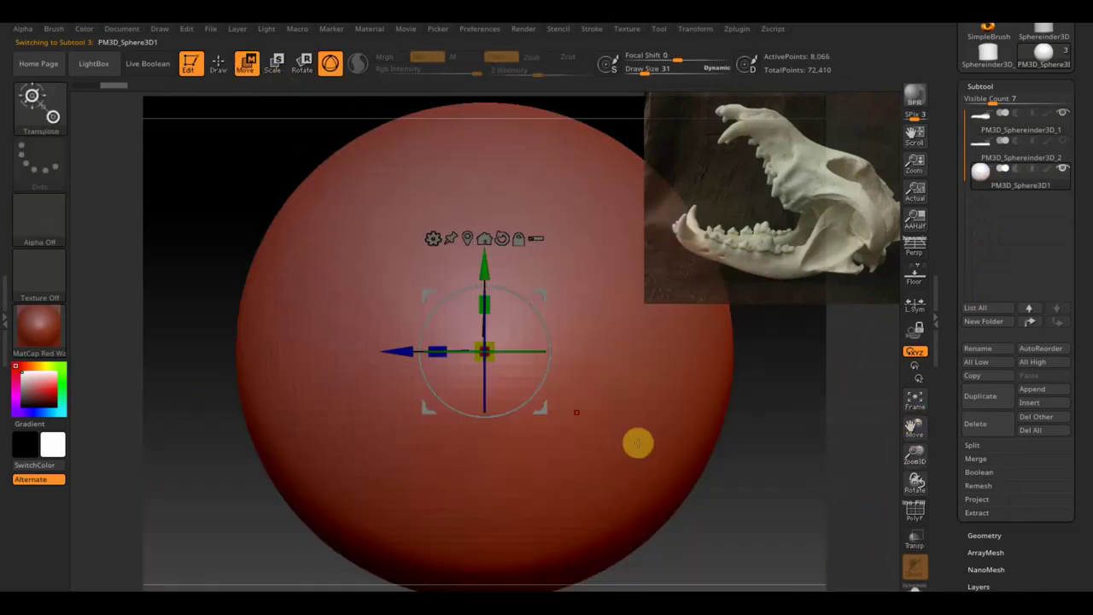
left_click_drag(495, 363, 280, 196)
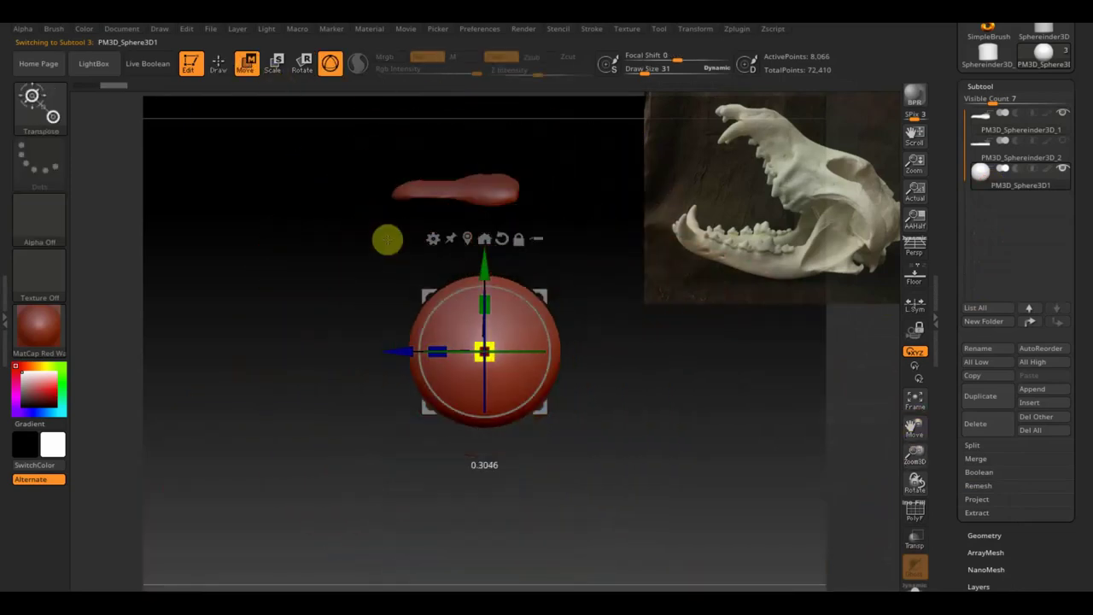
left_click_drag(484, 352, 485, 355)
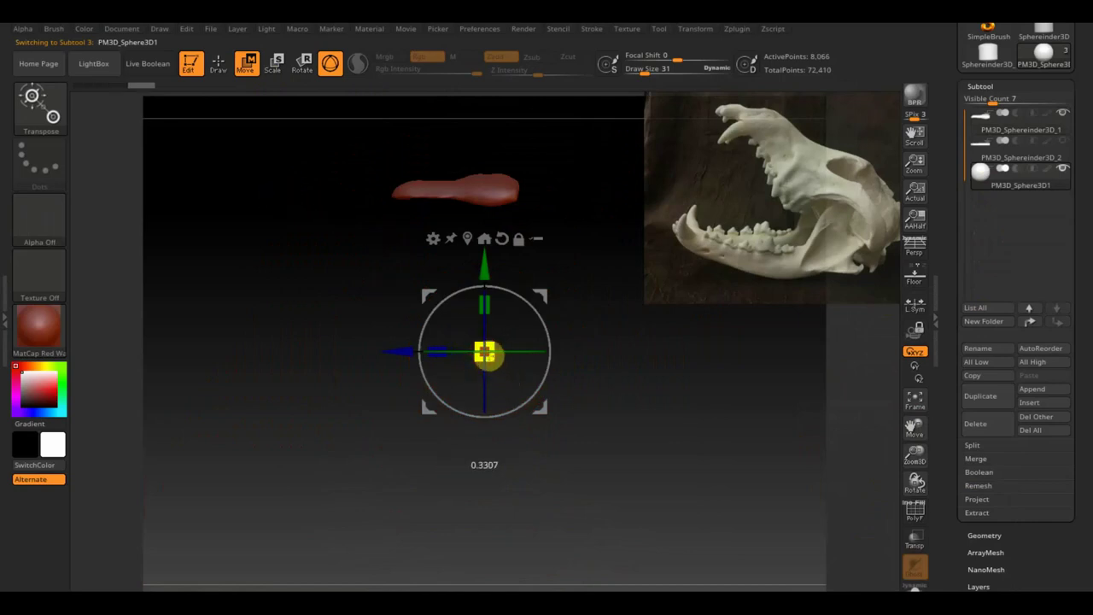
mouse_move(645, 462)
left_mouse_down()
mouse_move(776, 469)
mouse_move(797, 513)
mouse_move(788, 466)
mouse_move(605, 508)
mouse_move(564, 361)
mouse_move(513, 520)
left_mouse_up()
mouse_move(357, 558)
left_mouse_down()
mouse_move(451, 368)
mouse_move(451, 315)
mouse_move(434, 310)
mouse_move(634, 297)
left_mouse_up()
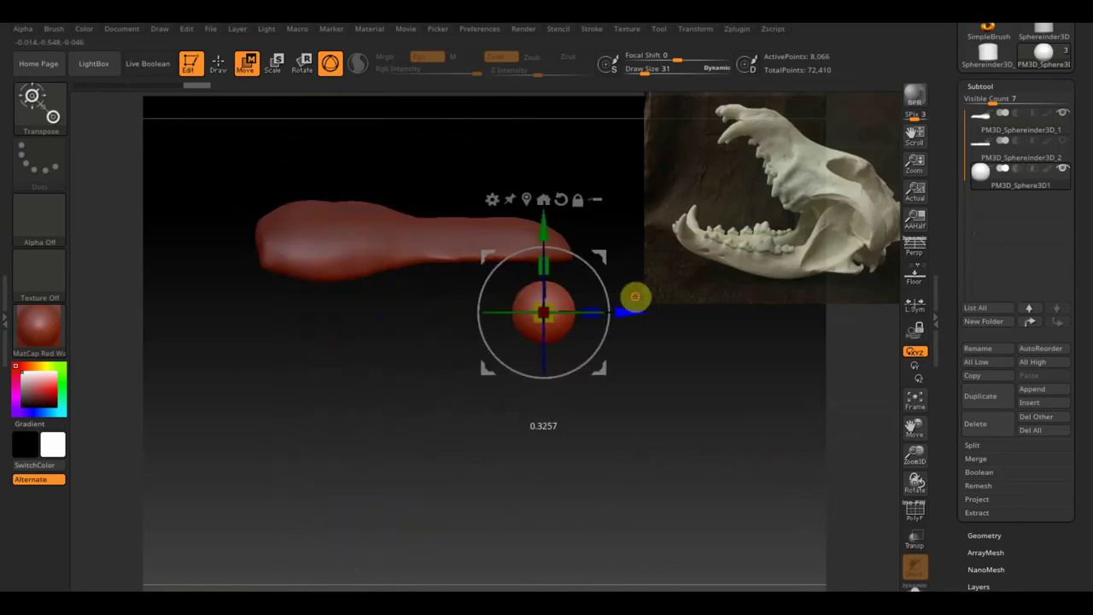
left_click_drag(556, 244, 541, 219)
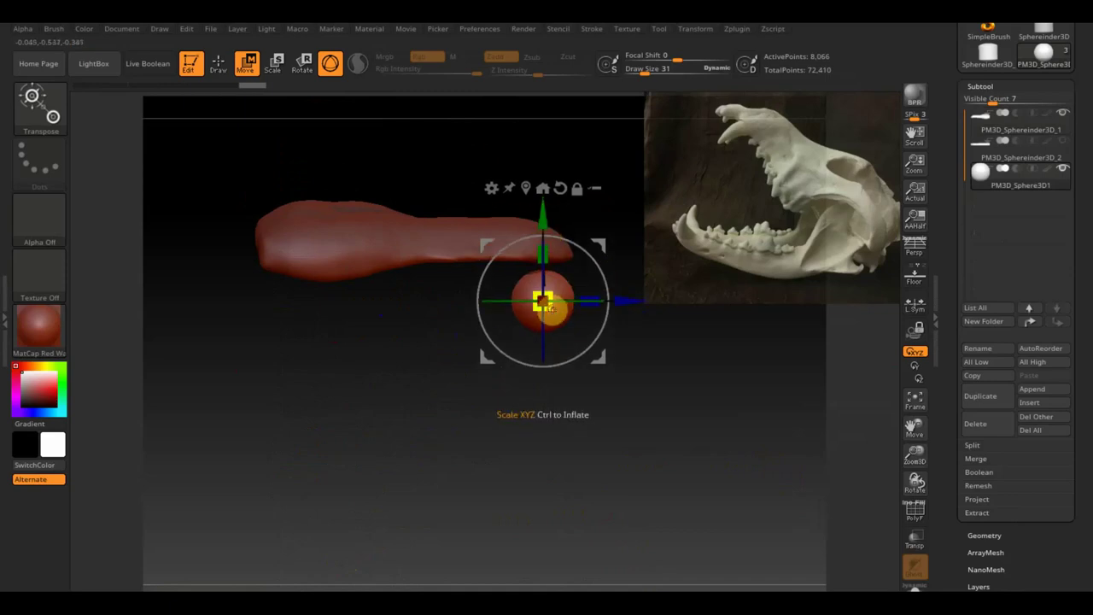
left_click_drag(551, 309, 543, 301)
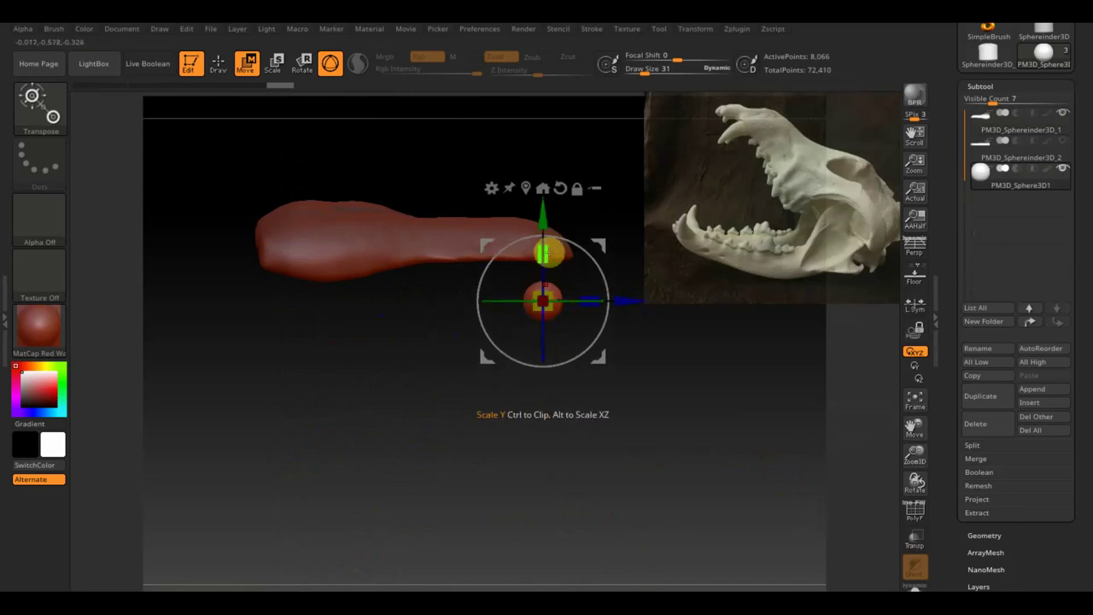
left_click_drag(546, 254, 547, 213)
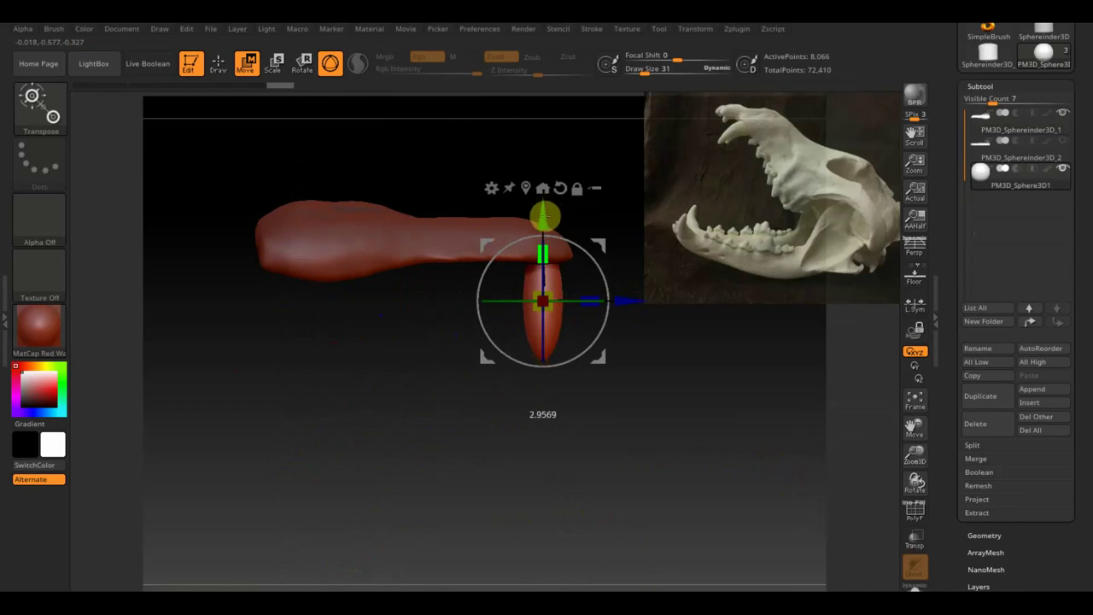
Switch to the Move Topological brush with Draw Size 89.
left_click(218, 63)
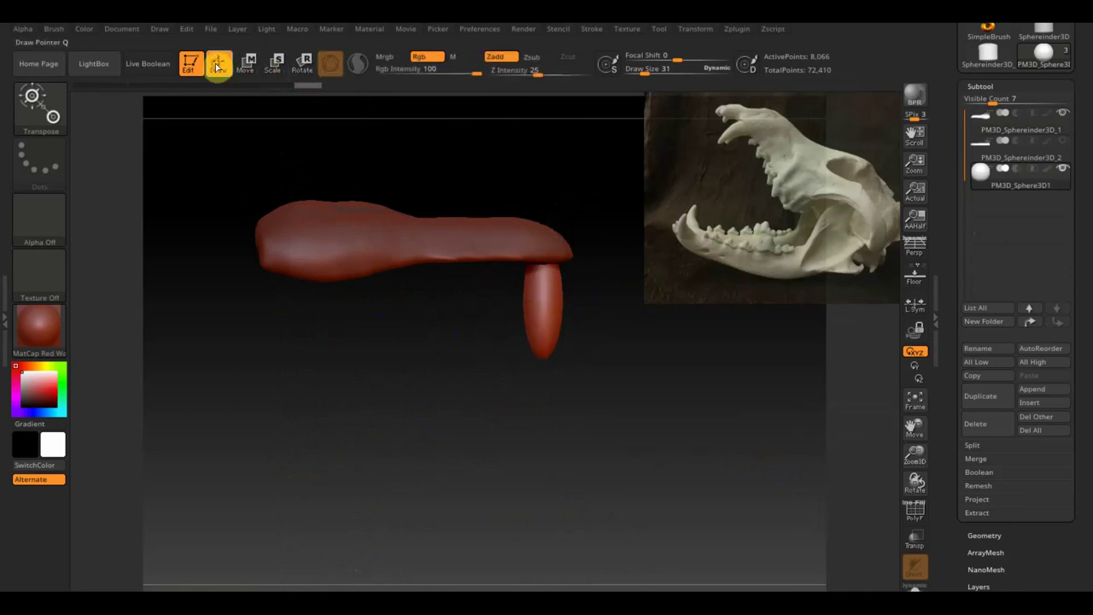
left_click(40, 112)
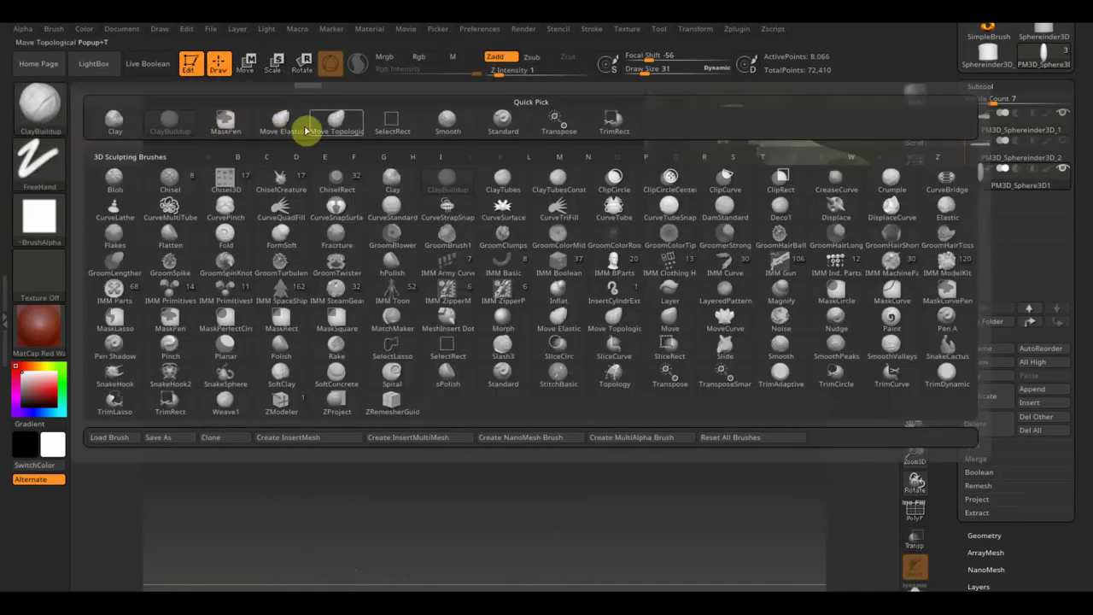
left_click(334, 124)
left_click_drag(644, 71, 656, 75)
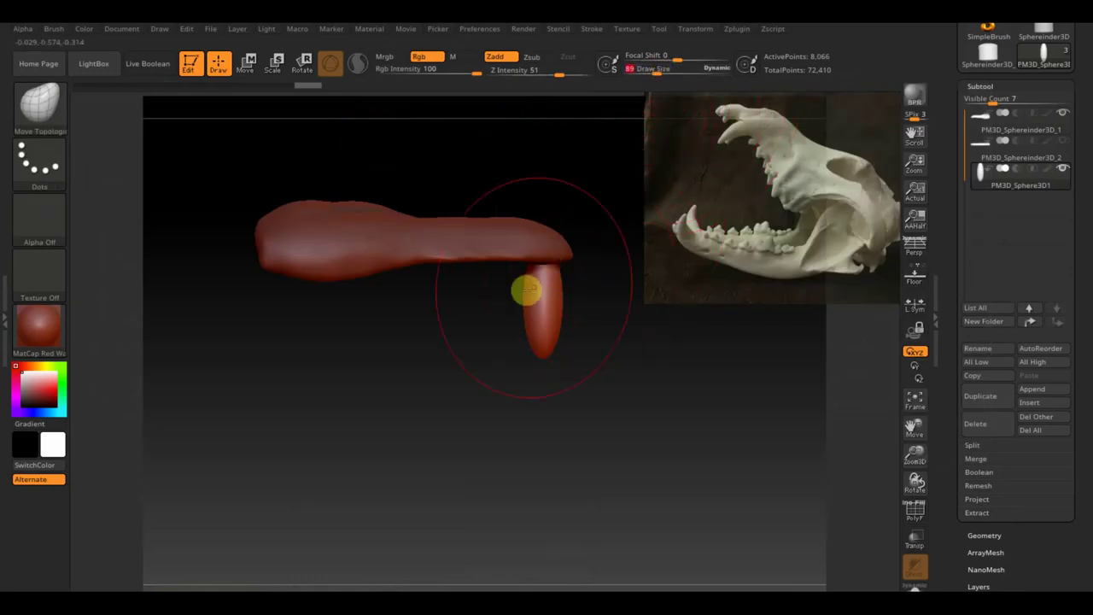
Bend the fang's lower tip to one side, smooth it, and reduce Draw Size to 36.
left_click_drag(546, 305, 553, 309)
key("shift")
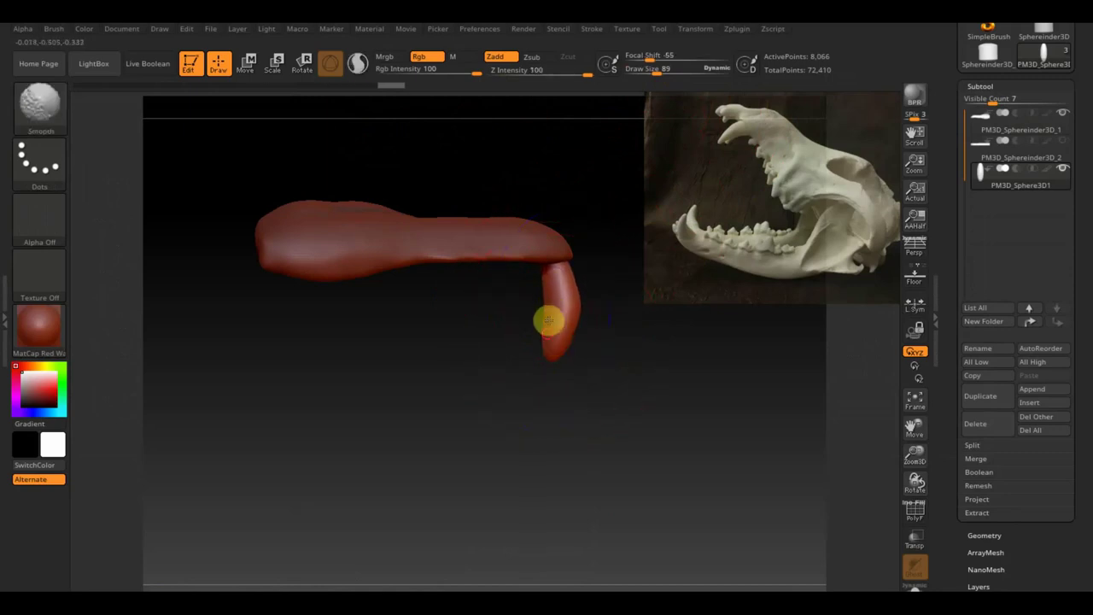
left_click_drag(559, 368, 556, 383)
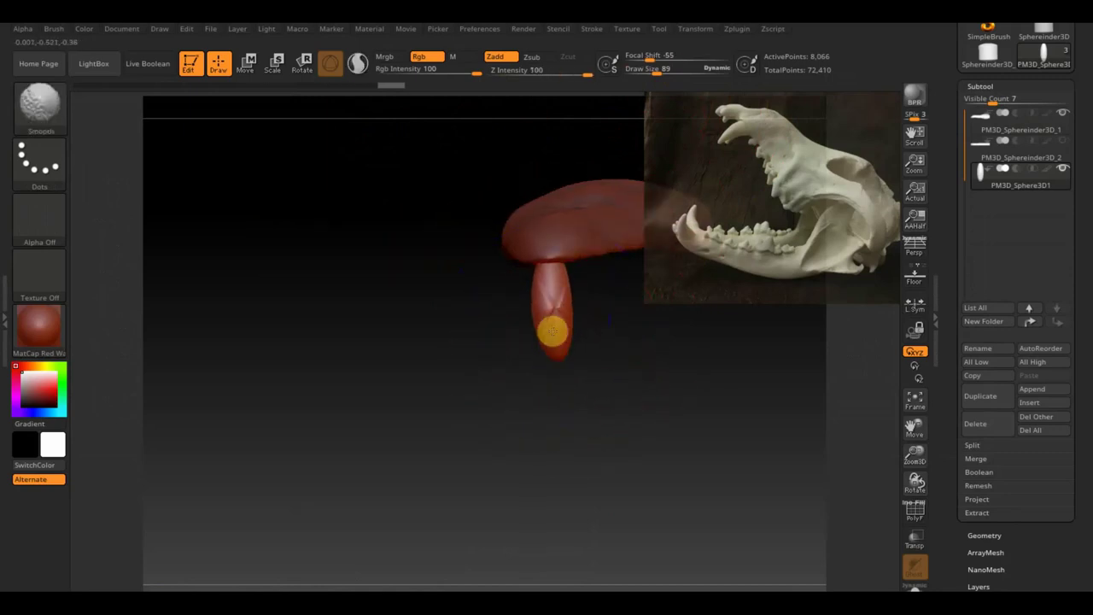
left_click_drag(537, 317, 549, 321)
mouse_move(642, 351)
left_mouse_down()
mouse_move(669, 349)
mouse_move(605, 342)
mouse_move(593, 132)
left_mouse_up()
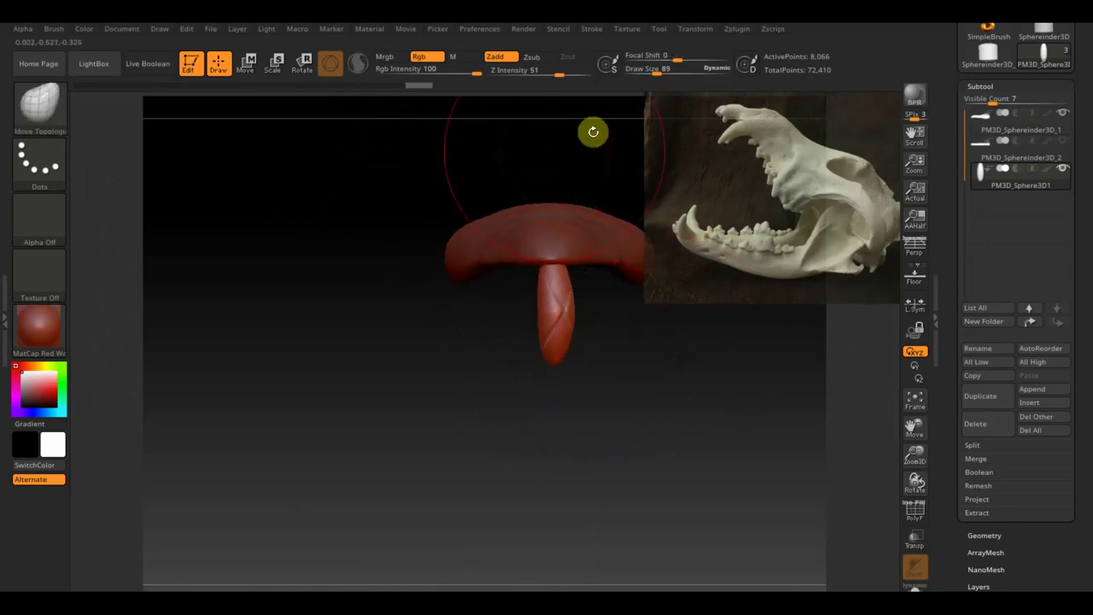
left_click_drag(651, 74, 646, 74)
key("shift")
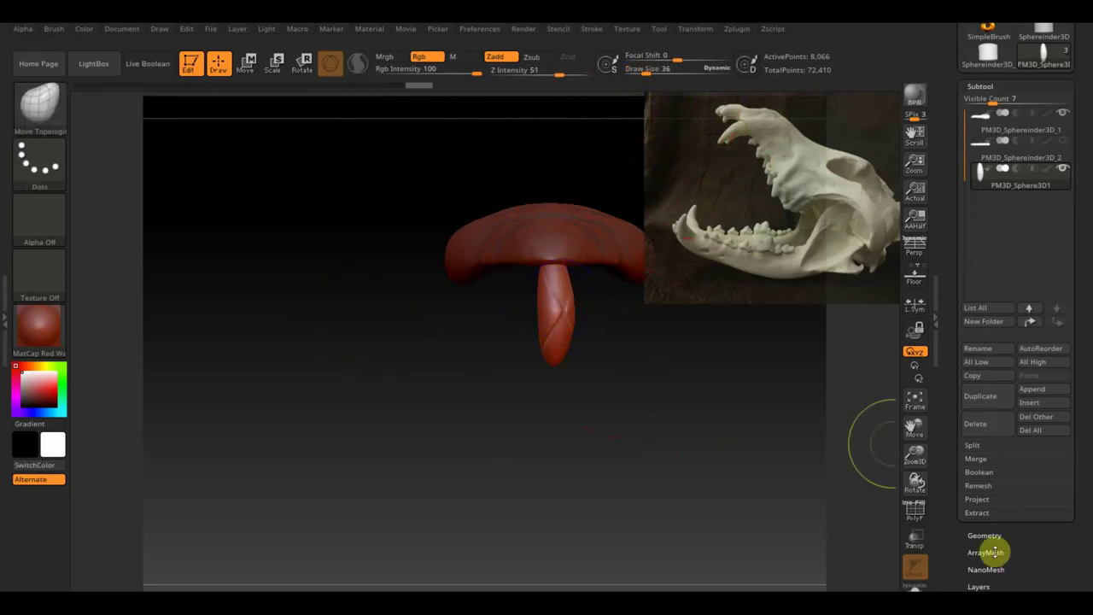
DynaMesh the fang at resolution 128 and pull it into a curved hook.
left_click(985, 534)
left_click(996, 317)
key("shift")
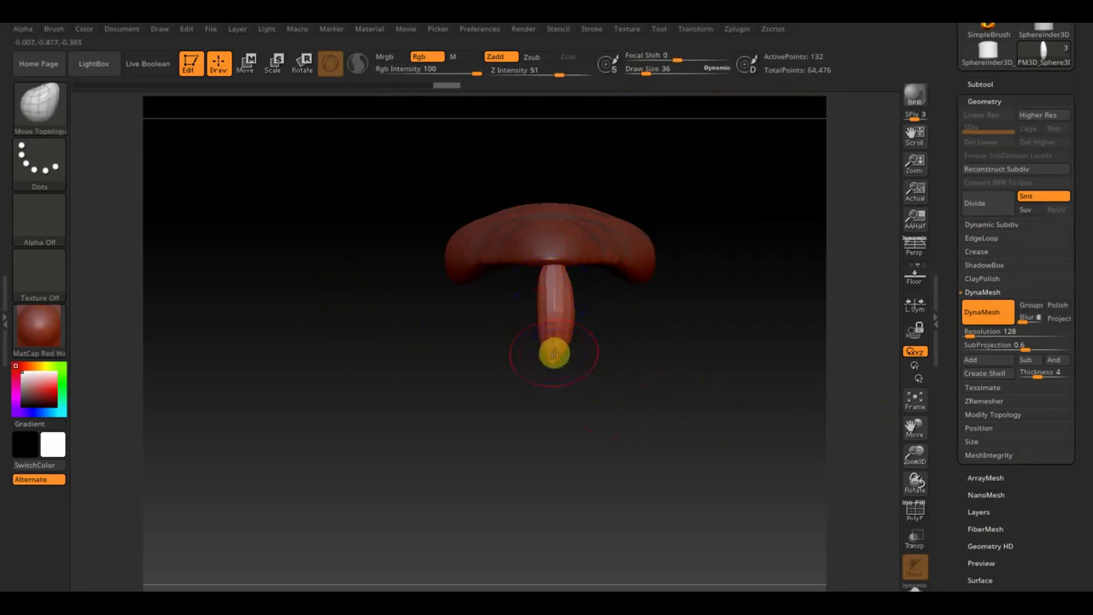
mouse_move(613, 344)
left_mouse_down()
mouse_move(674, 359)
mouse_move(691, 380)
mouse_move(586, 390)
left_mouse_up()
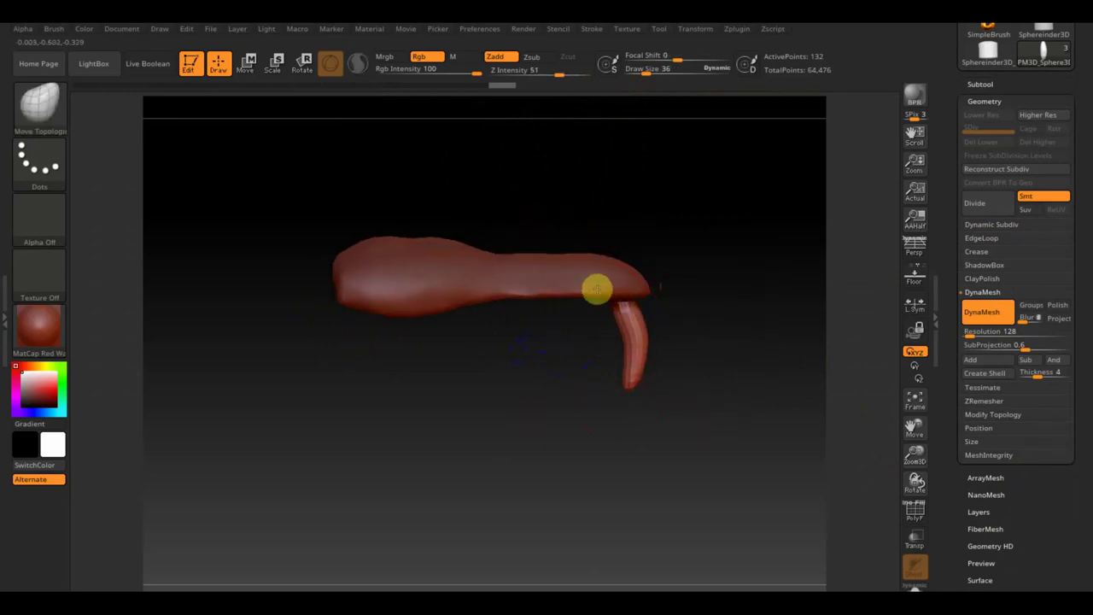
key("shift")
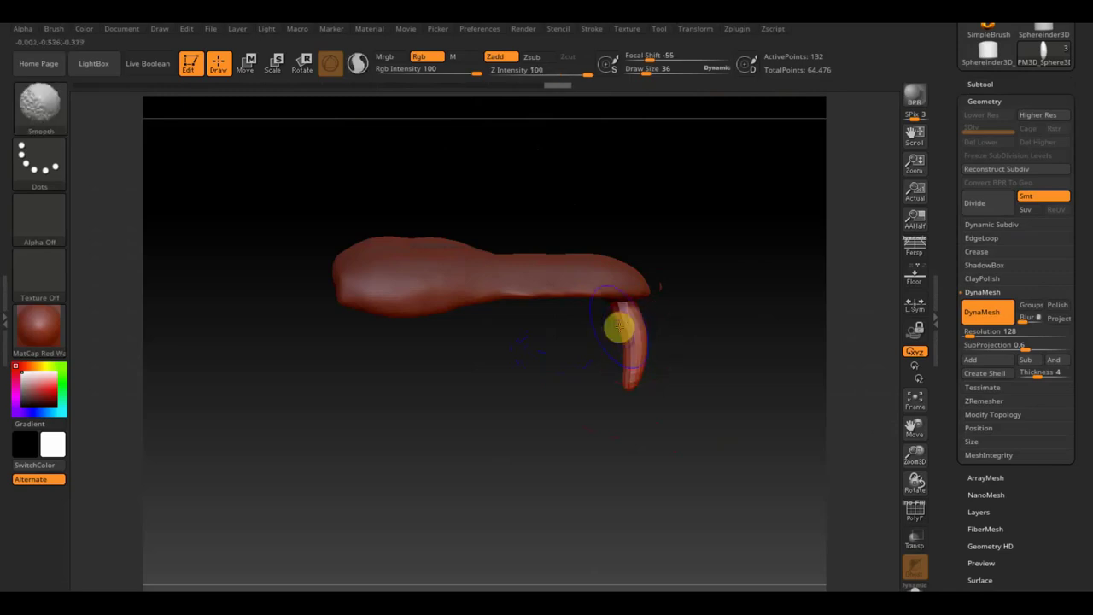
Raise the fang under the slab's right end with the Move gizmo and verify its placement.
mouse_move(663, 375)
left_mouse_down()
mouse_move(654, 390)
mouse_move(639, 384)
left_mouse_up()
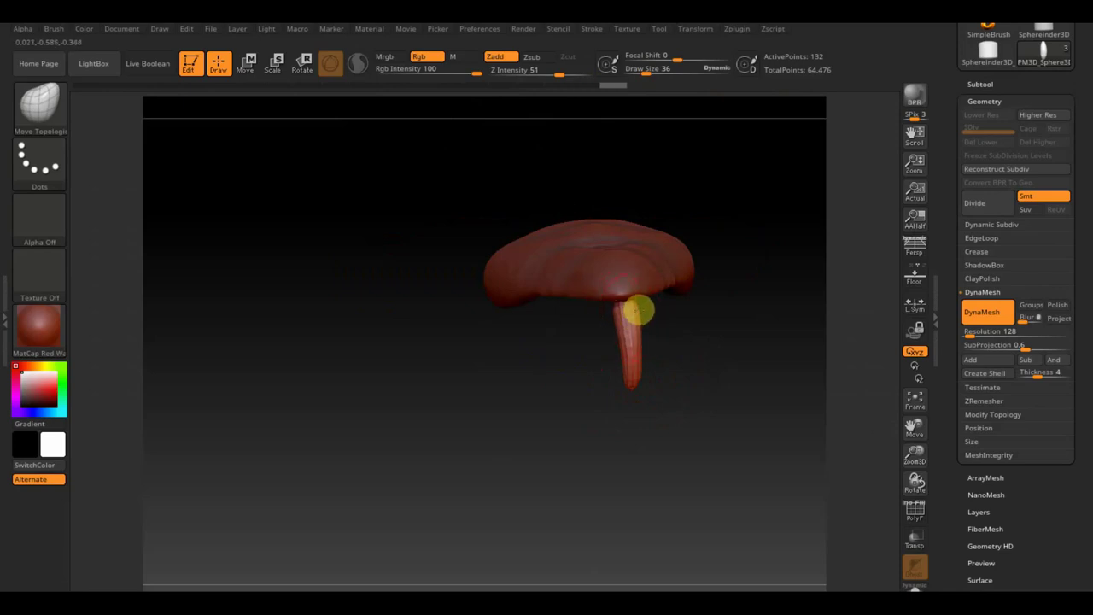
mouse_move(644, 316)
left_mouse_down()
mouse_move(747, 370)
mouse_move(783, 370)
left_mouse_up()
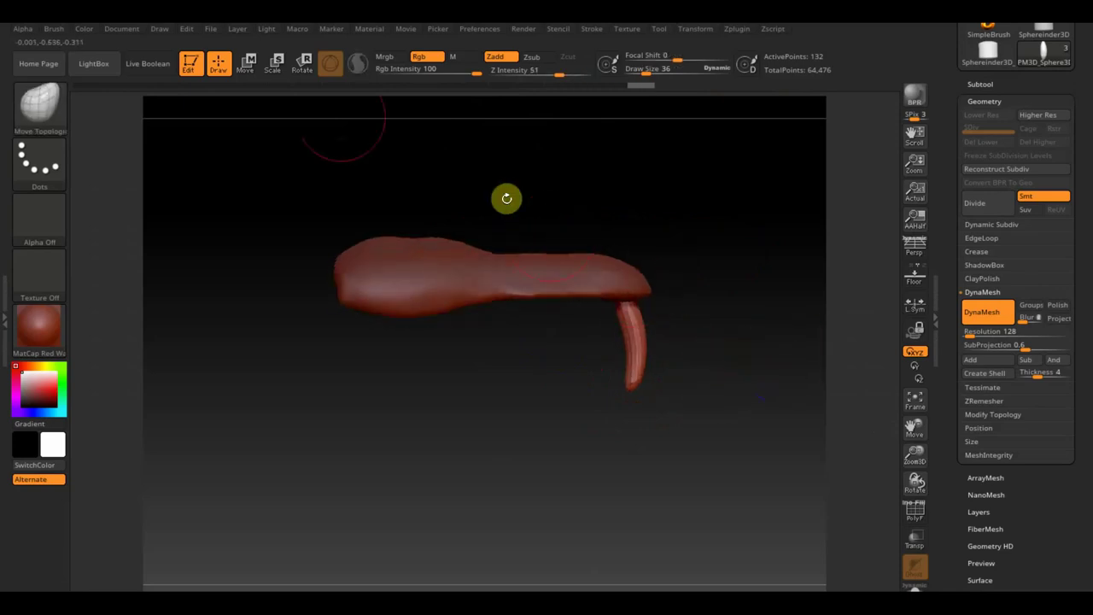
left_click(244, 63)
left_click_drag(622, 272, 622, 252)
mouse_move(696, 256)
left_mouse_down()
mouse_move(715, 268)
mouse_move(700, 285)
mouse_move(731, 299)
left_mouse_up()
left_click_drag(566, 310, 488, 310)
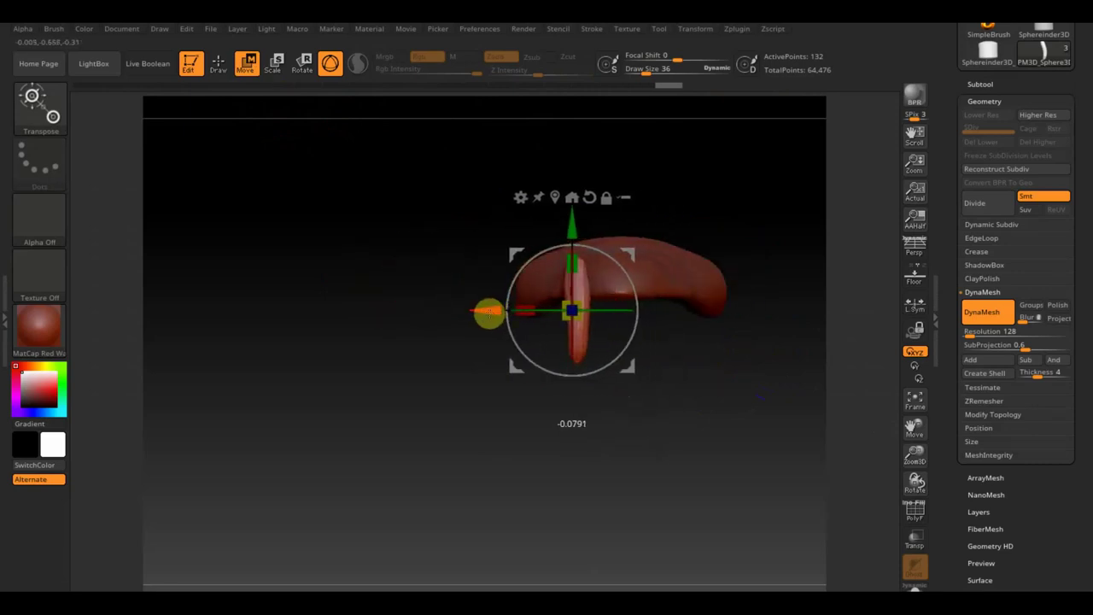
mouse_move(719, 354)
left_mouse_down()
mouse_move(773, 347)
mouse_move(763, 361)
left_mouse_up()
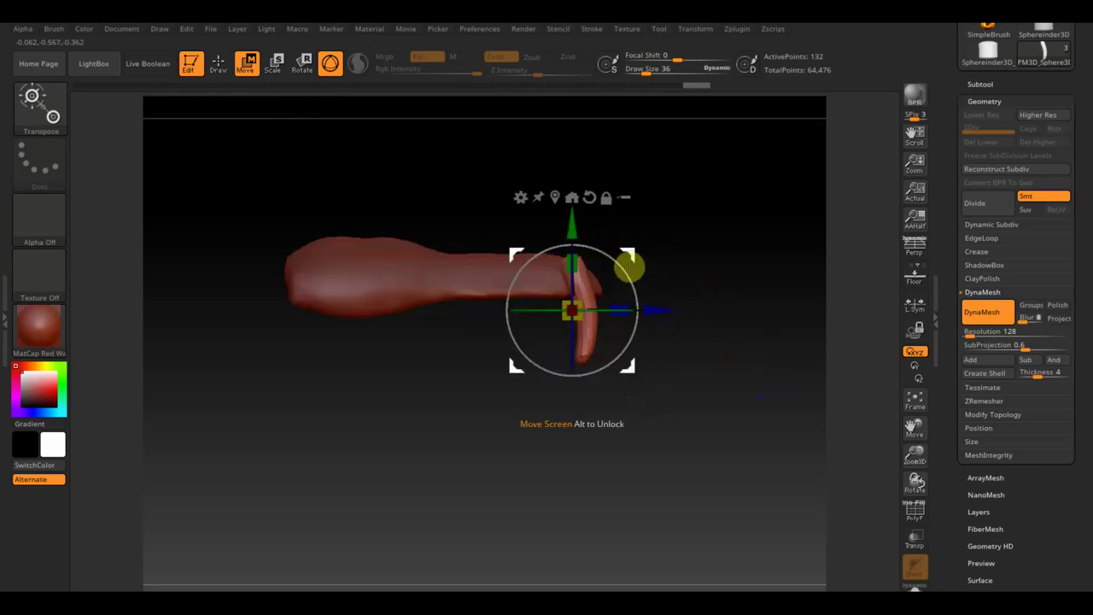
mouse_move(627, 250)
left_mouse_down()
mouse_move(603, 258)
mouse_move(738, 337)
mouse_move(615, 316)
left_mouse_up()
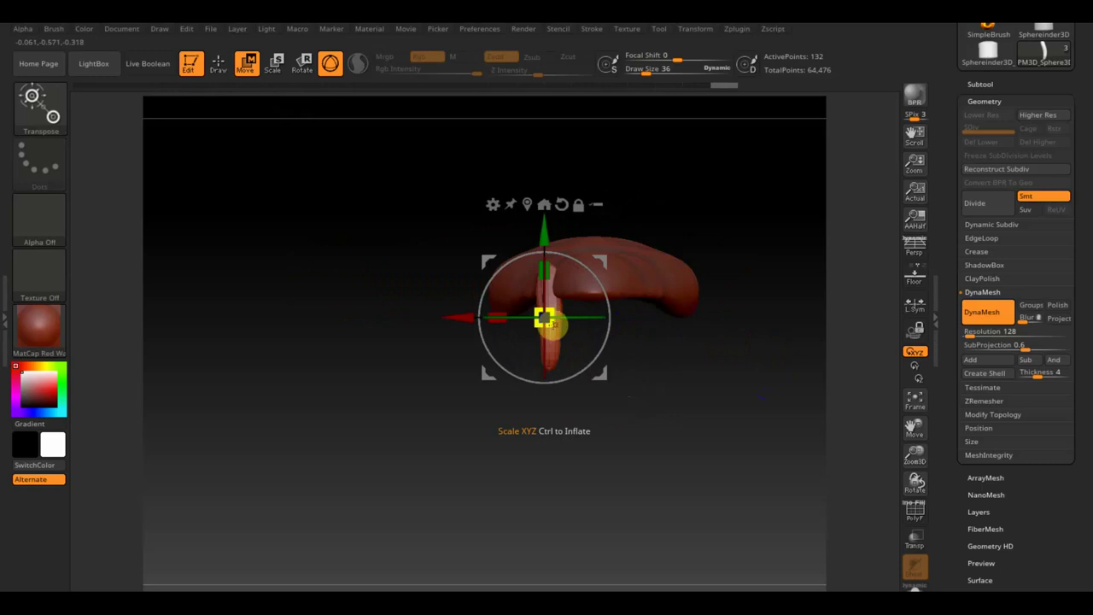
mouse_move(549, 319)
left_mouse_down()
mouse_move(709, 356)
mouse_move(723, 342)
mouse_move(688, 373)
mouse_move(684, 365)
mouse_move(747, 349)
mouse_move(763, 363)
left_mouse_up()
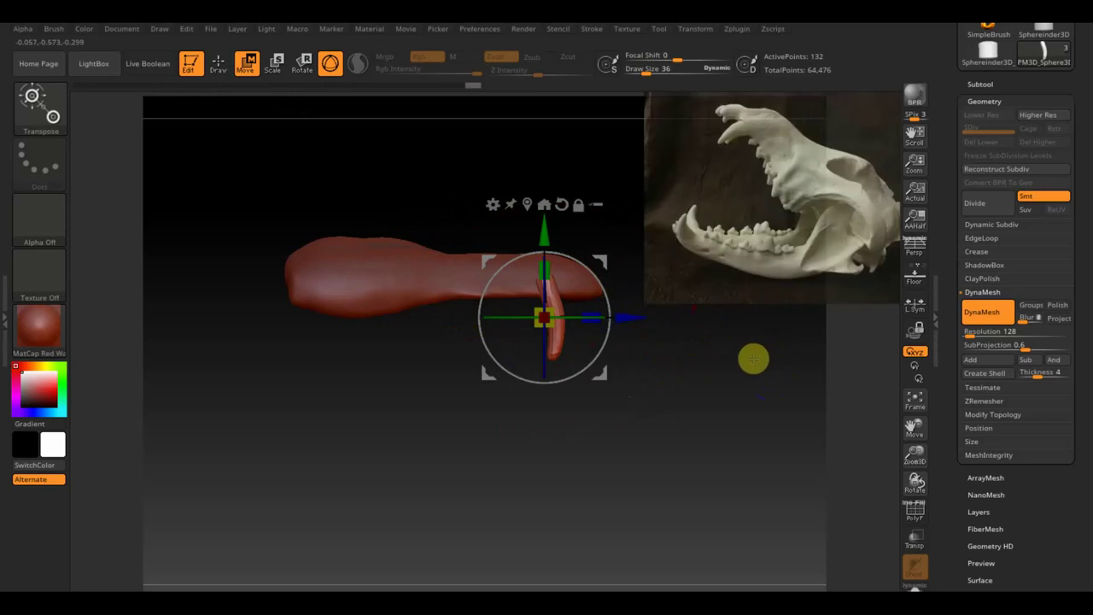
Reshape the fang's top where it meets the slab and bring up the Subtool list.
left_click(218, 62)
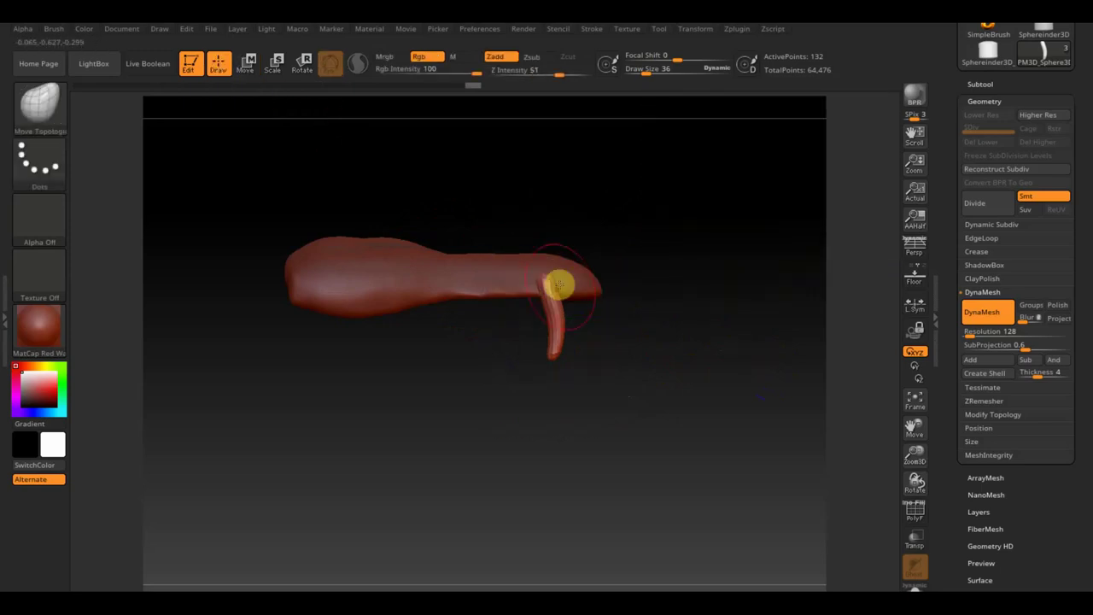
left_click_drag(562, 288, 544, 271)
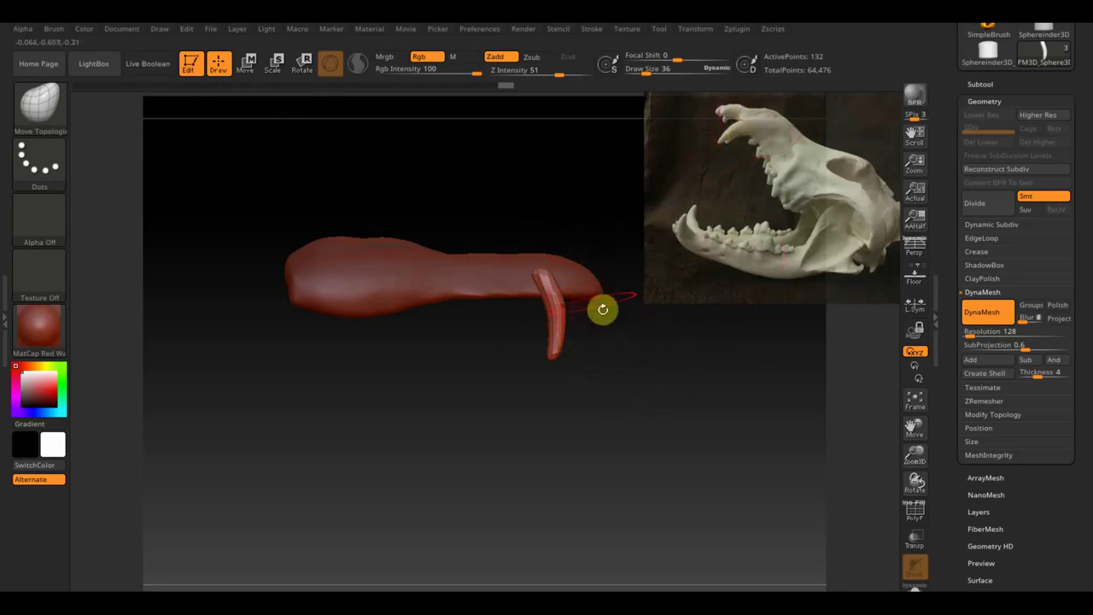
mouse_move(667, 405)
left_mouse_down()
mouse_move(607, 398)
mouse_move(661, 430)
mouse_move(561, 414)
mouse_move(664, 402)
mouse_move(639, 415)
left_mouse_up()
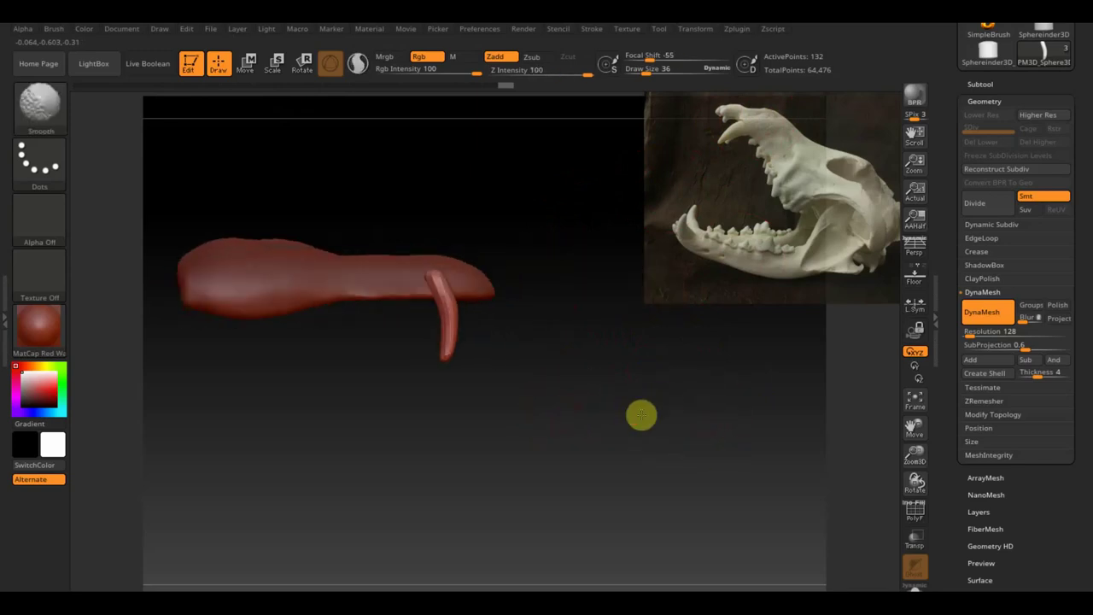
left_click_drag(708, 430, 598, 457)
left_click(981, 85)
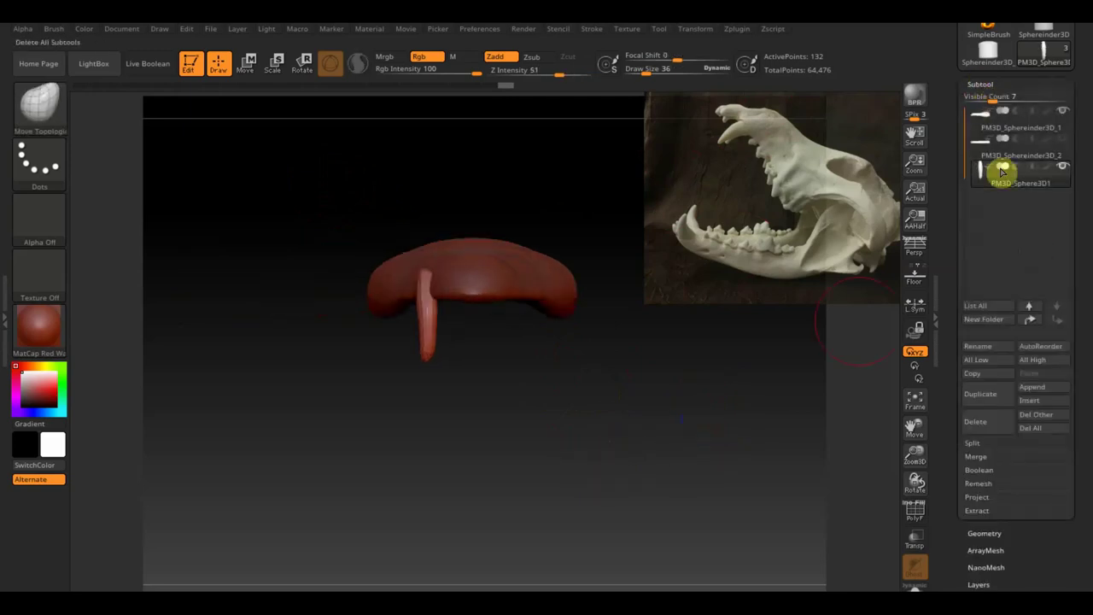
Duplicate the fang as PM3D_Sphere3D2 and slide the copy sideways along X with a slight tilt.
left_click(985, 399)
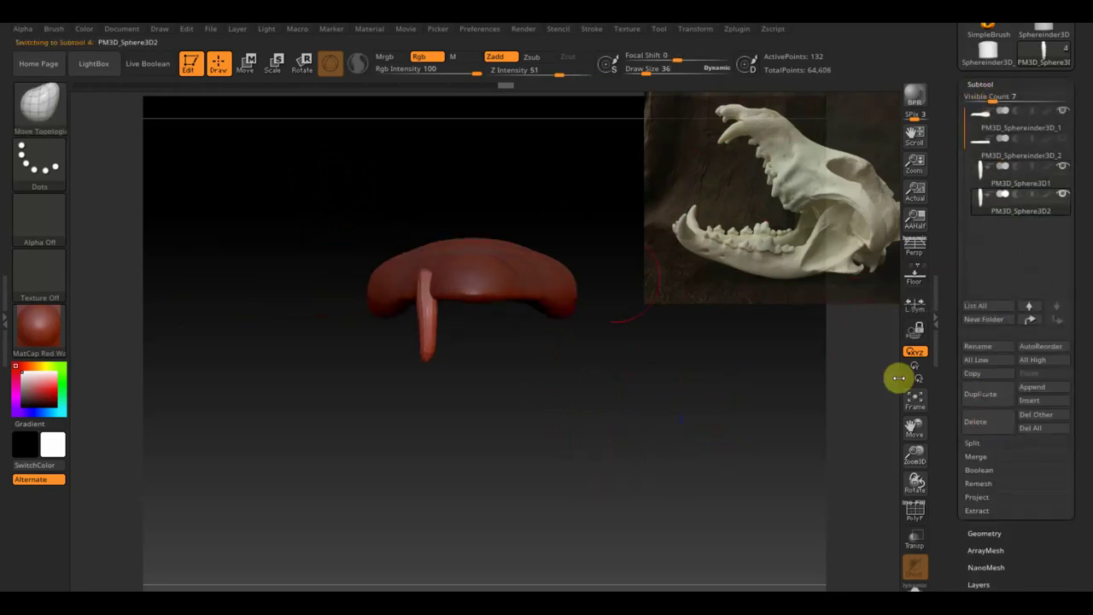
left_click(248, 64)
mouse_move(342, 318)
left_mouse_down()
mouse_move(632, 456)
mouse_move(678, 459)
mouse_move(568, 348)
mouse_move(563, 323)
left_mouse_up()
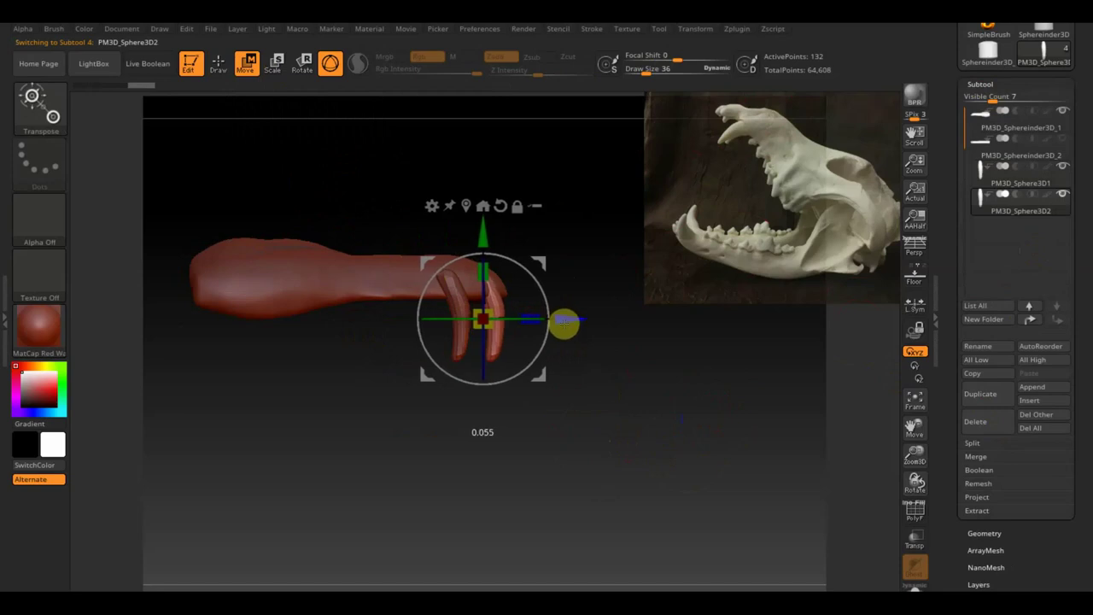
left_click_drag(538, 295, 547, 282)
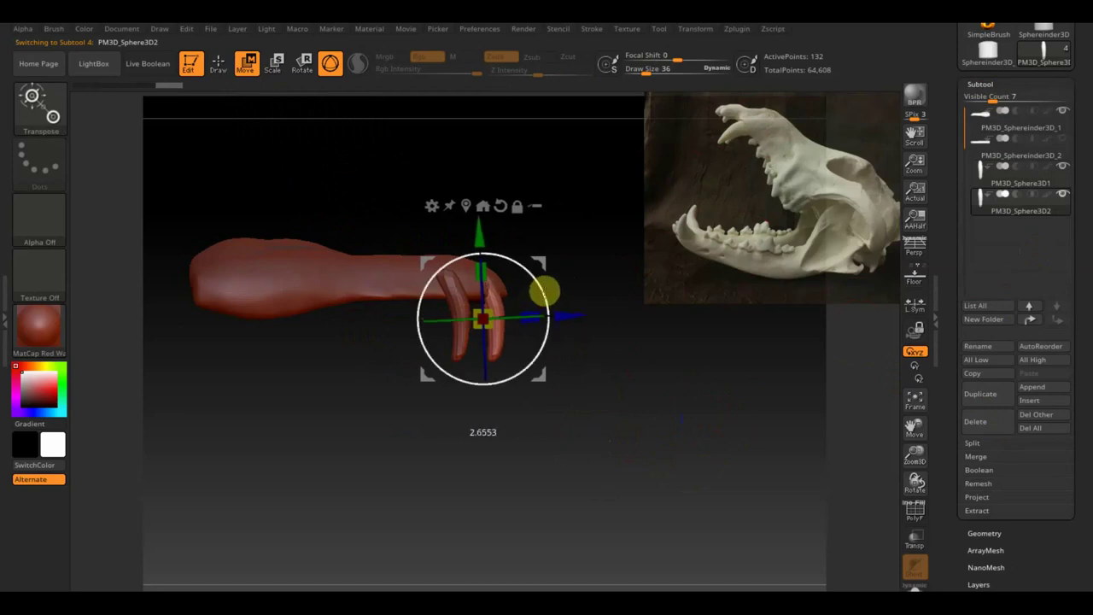
Raise the duplicate fang slightly, checking from several angles and ending on a front view.
left_click_drag(603, 380, 661, 388)
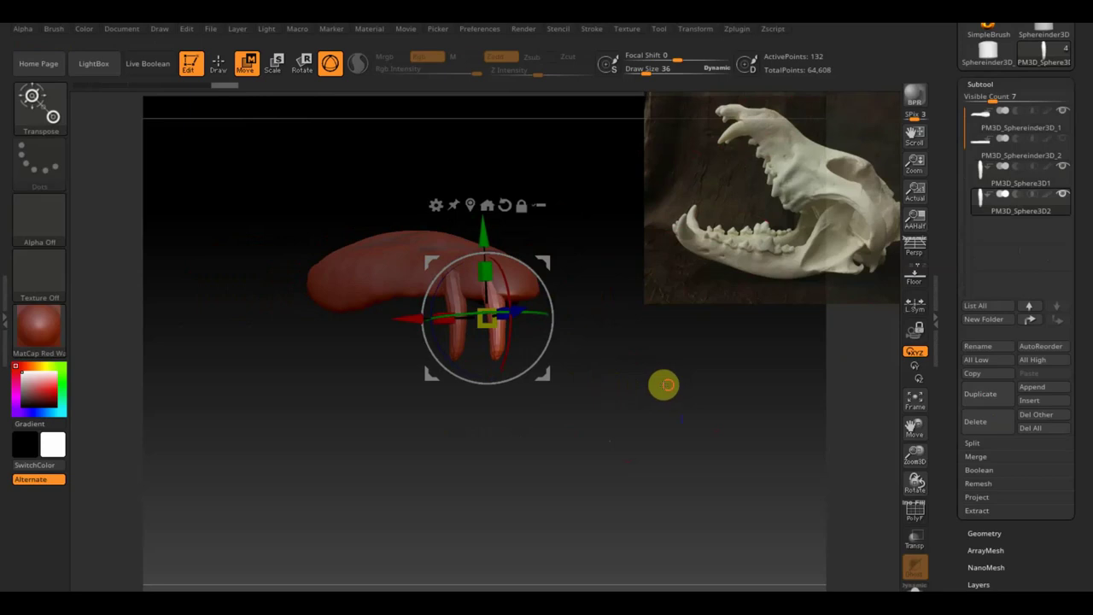
left_click_drag(664, 385, 703, 386)
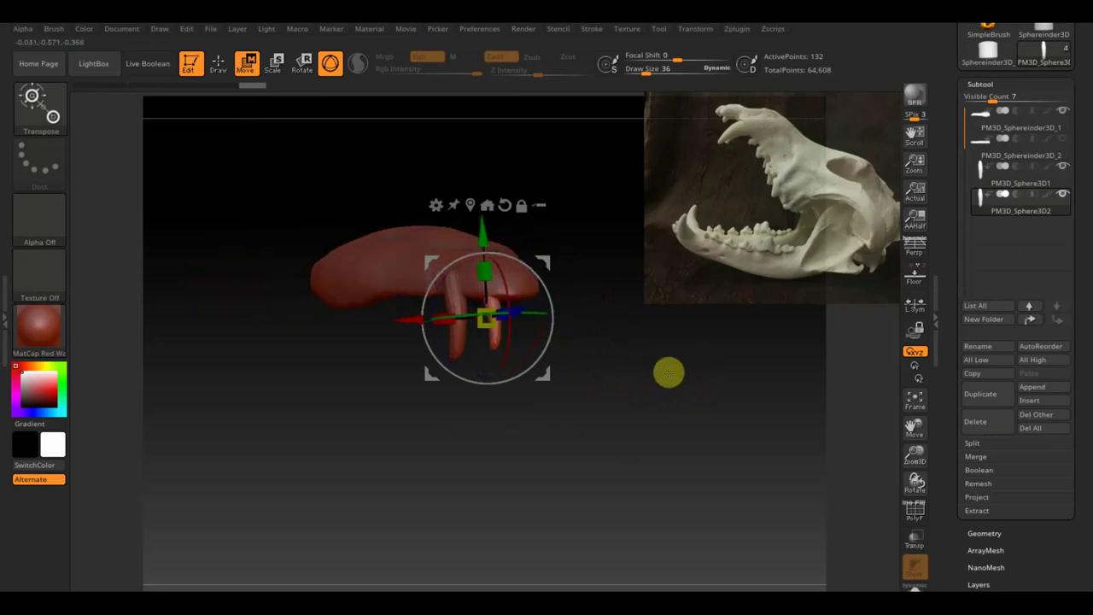
mouse_move(666, 374)
left_mouse_down()
mouse_move(688, 383)
mouse_move(577, 328)
left_mouse_up()
left_click_drag(478, 241, 470, 233)
mouse_move(571, 275)
left_mouse_down()
mouse_move(614, 316)
mouse_move(538, 257)
mouse_move(652, 356)
mouse_move(635, 356)
left_mouse_up()
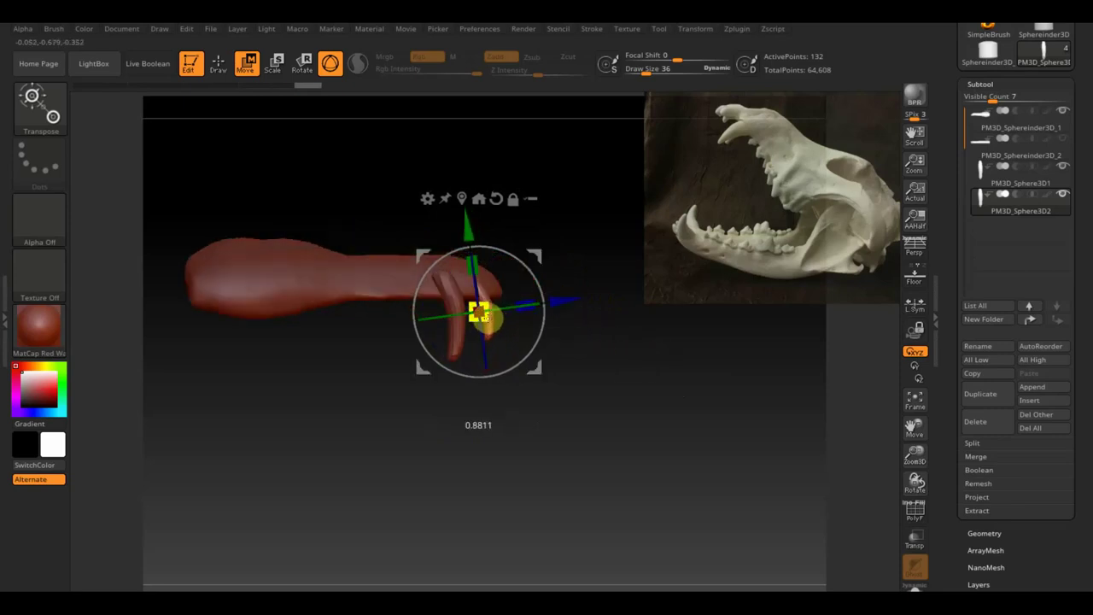
mouse_move(495, 320)
left_mouse_down()
mouse_move(688, 390)
mouse_move(647, 386)
mouse_move(651, 399)
left_mouse_up()
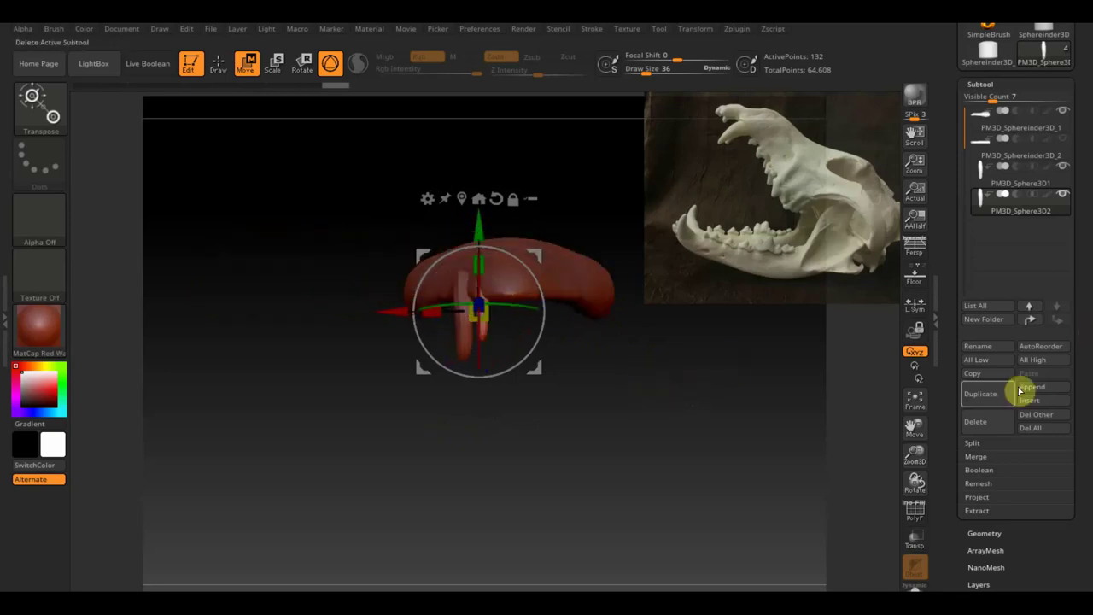
Duplicate the fang again as PM3D_Sphere3D3 and position the copy beside the fangs.
left_click(993, 397)
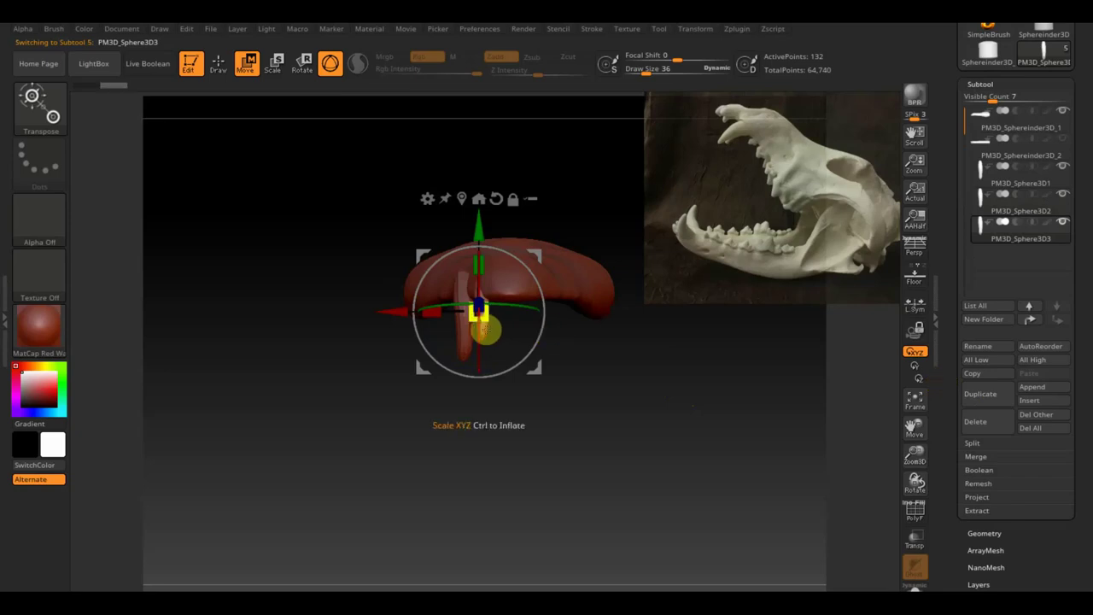
left_click_drag(390, 310, 402, 312)
mouse_move(615, 412)
left_mouse_down()
mouse_move(693, 415)
mouse_move(674, 409)
left_mouse_up()
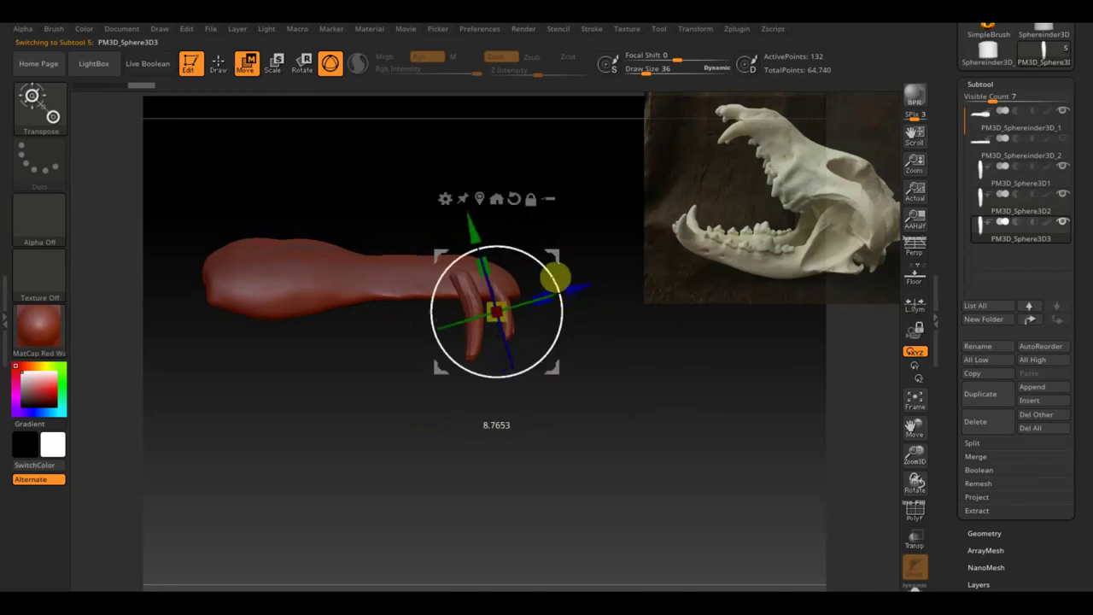
left_click_drag(578, 276, 563, 253)
left_click_drag(464, 229, 485, 245)
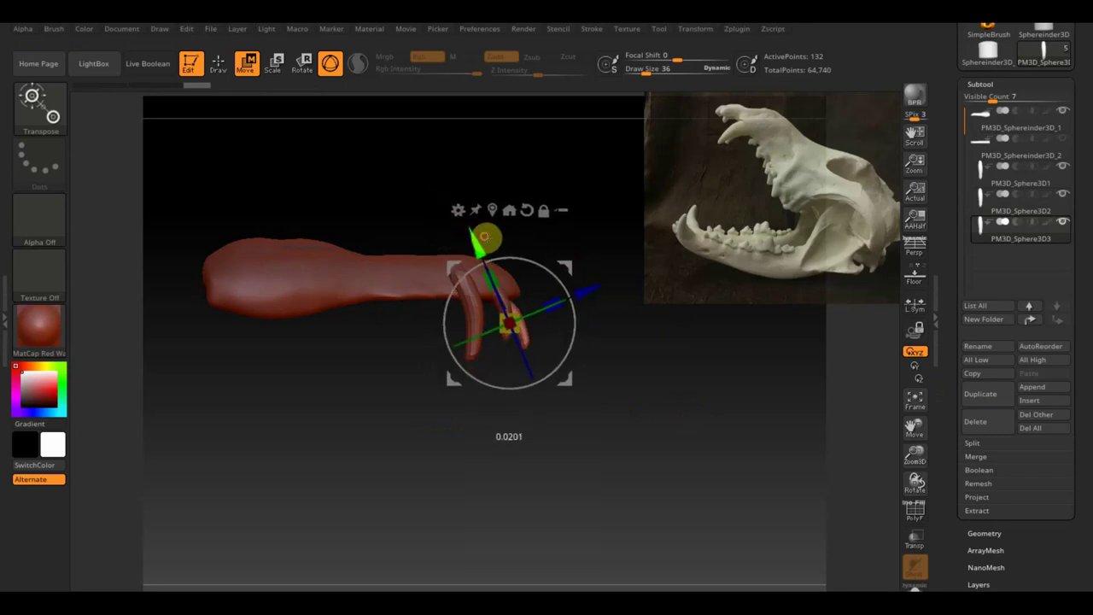
left_click_drag(556, 262, 571, 258)
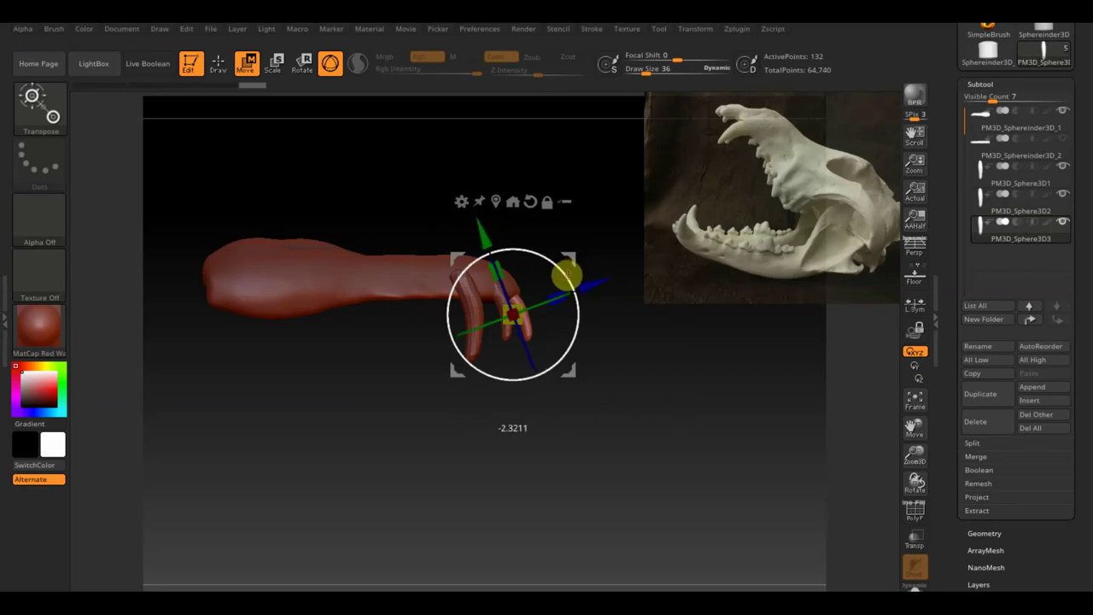
left_click_drag(566, 277, 566, 256)
left_click(566, 256)
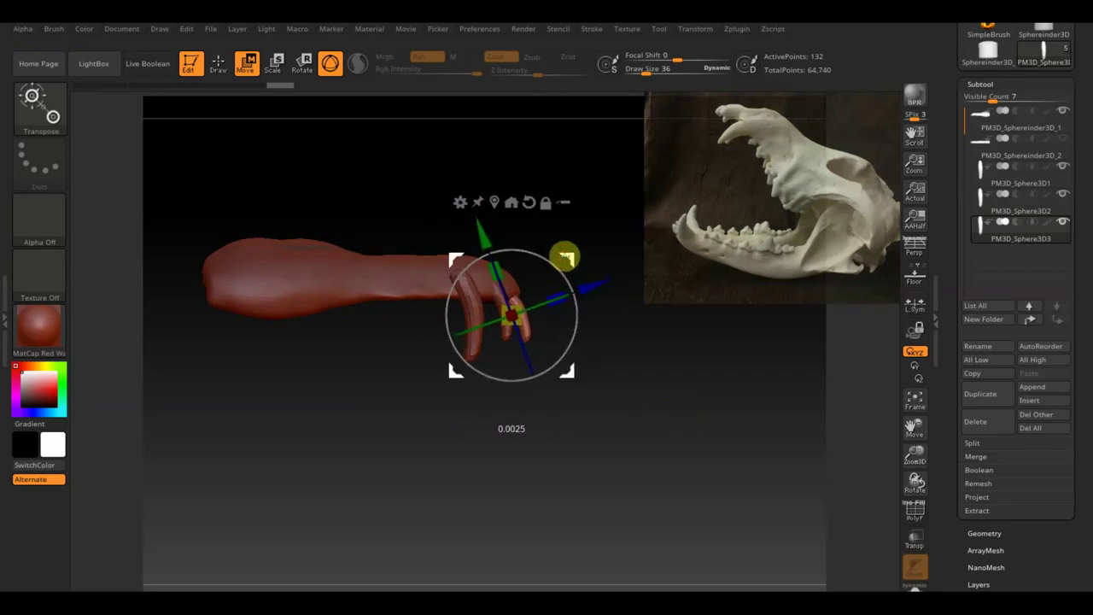
Shift the teeth slightly left along X from a front view, and return to Draw mode.
left_click_drag(642, 345, 564, 385)
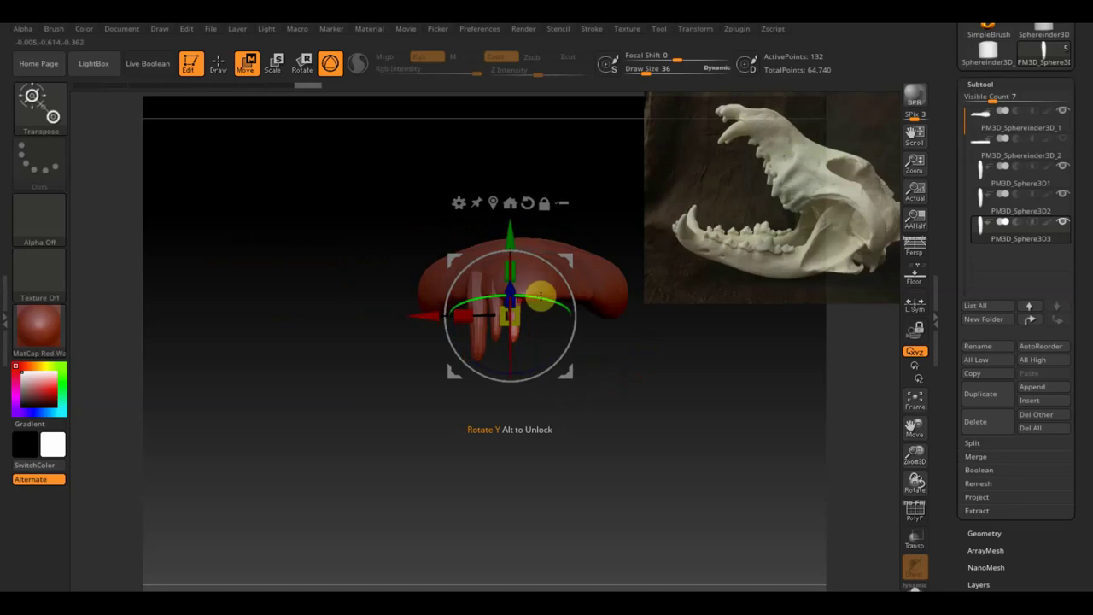
left_click_drag(664, 348, 698, 441)
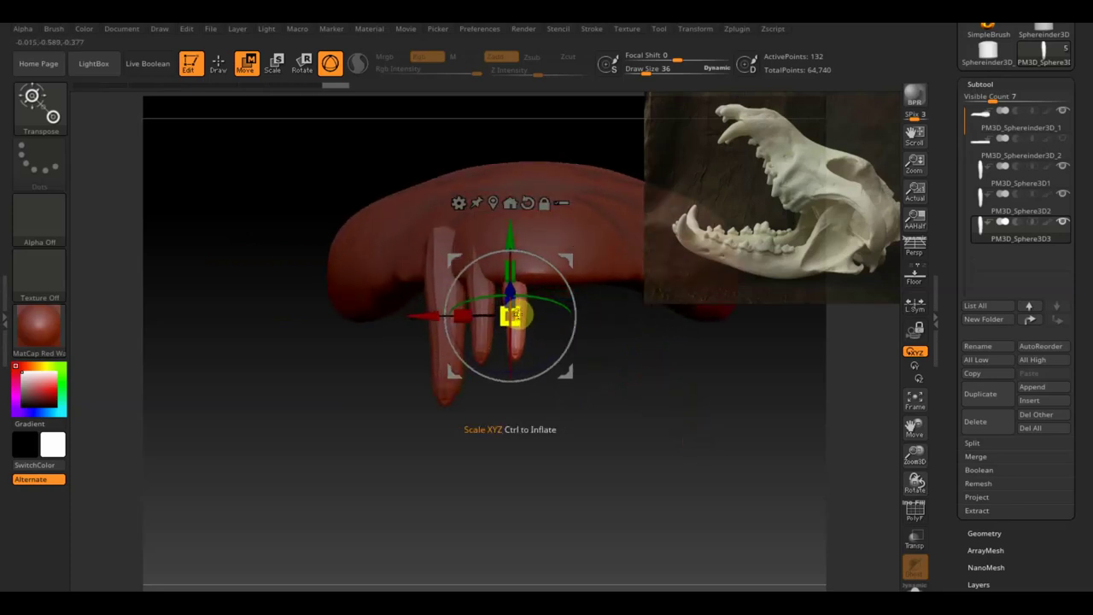
left_click_drag(624, 373, 571, 384)
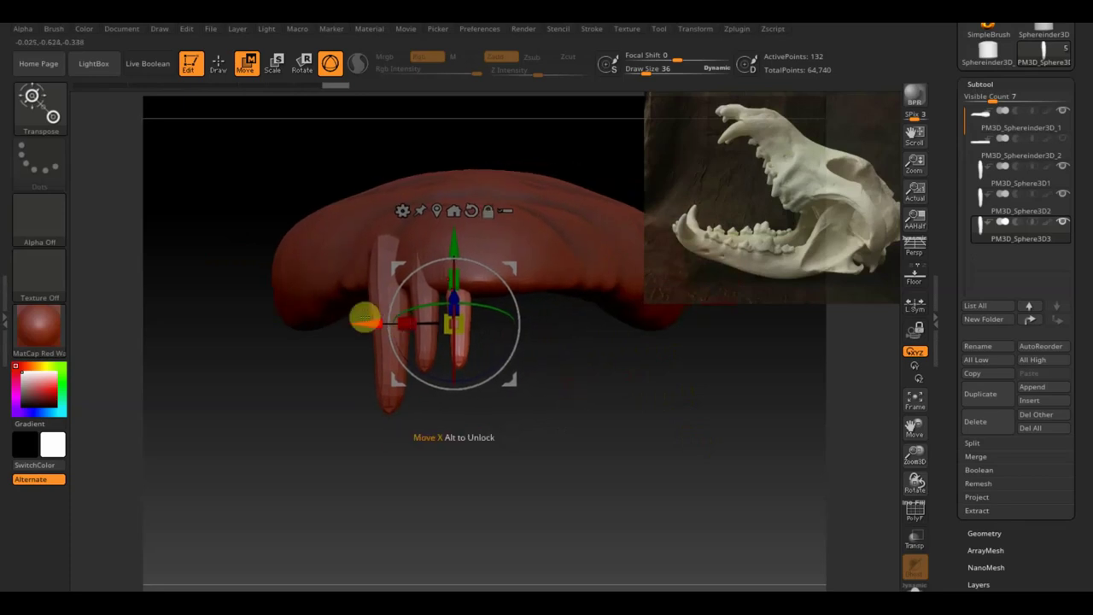
left_click_drag(366, 323, 361, 323)
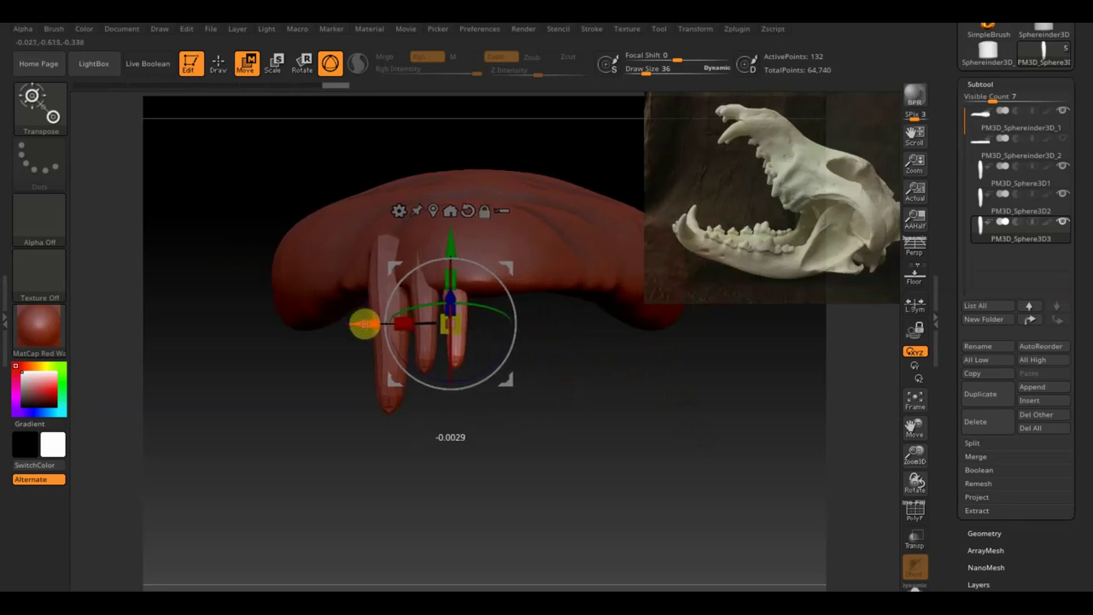
left_click(219, 63)
left_click_drag(613, 467, 425, 325, "ctrl+shift")
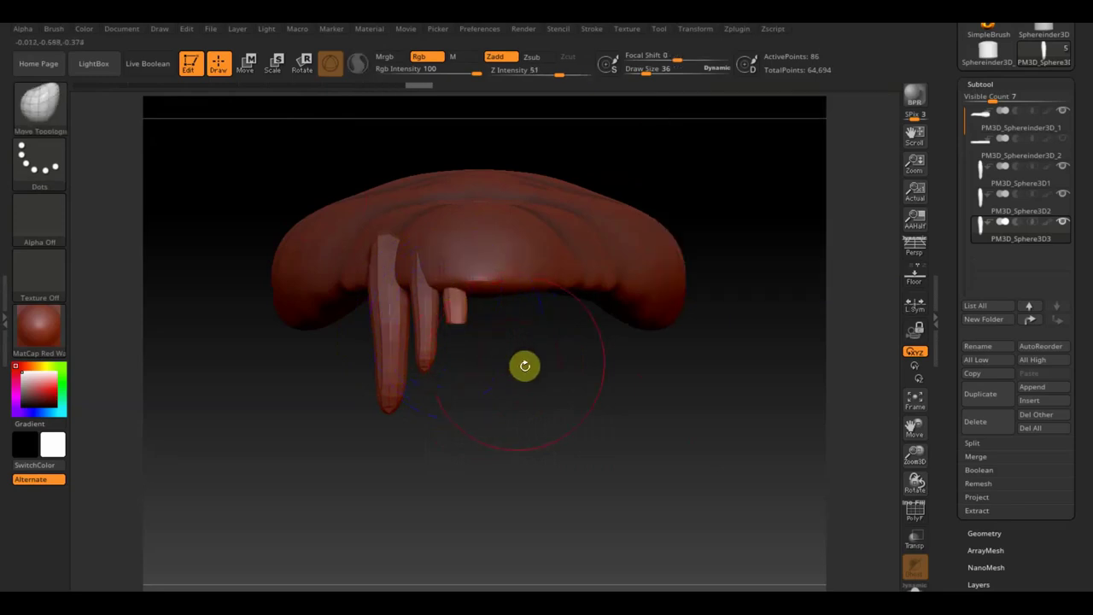
Lower the brush Draw Size from 36 to 13 on the top bar slider.
left_click(639, 73)
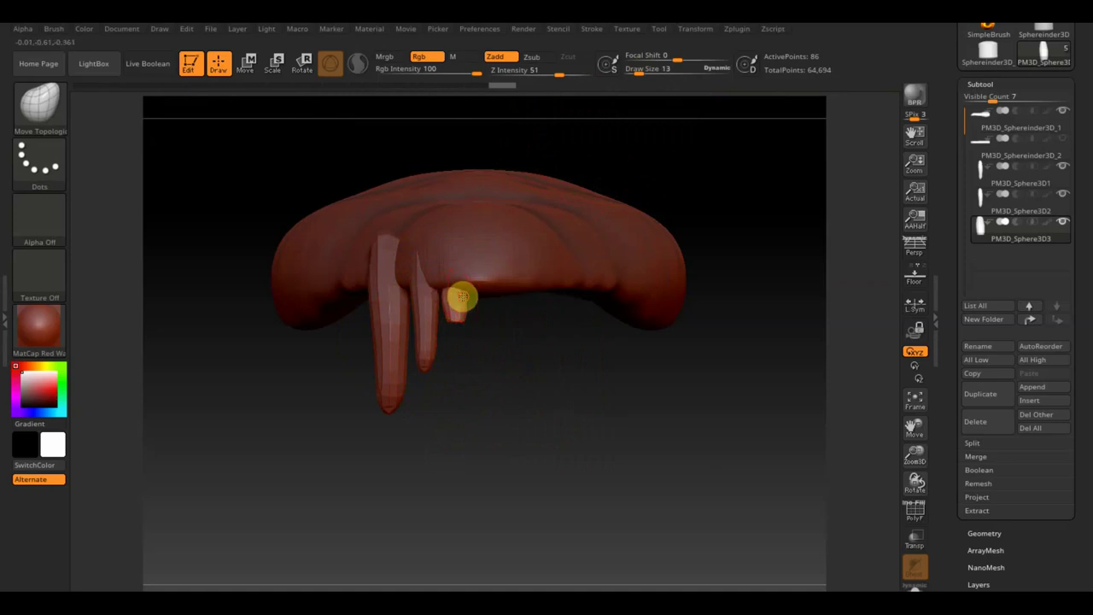
Copy the small tooth sideways with the Scale gizmo into a short row of incisors.
left_click(278, 63)
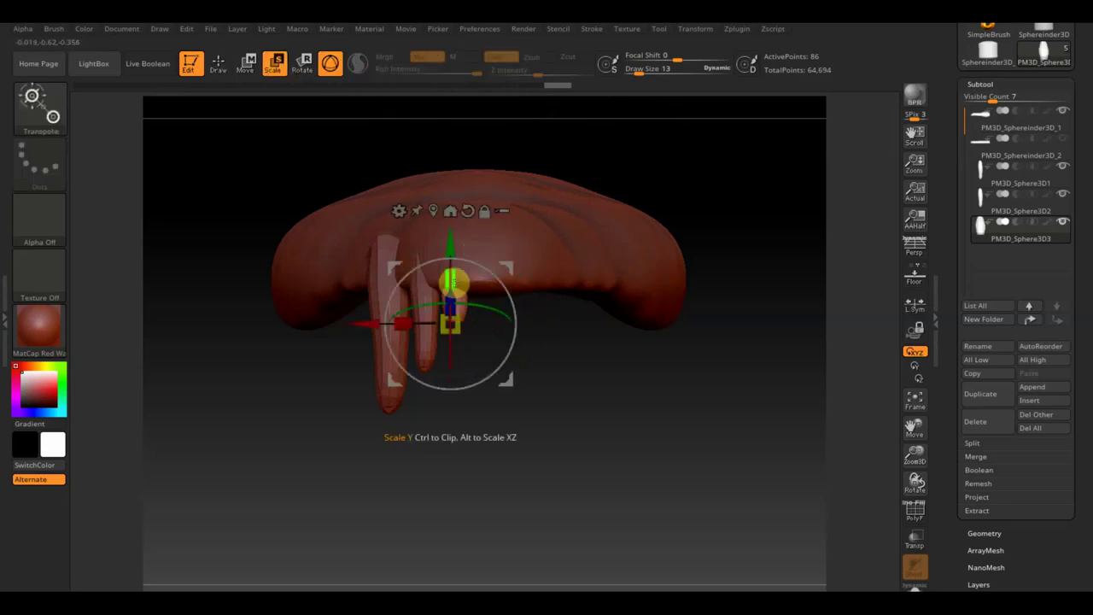
left_click_drag(374, 322, 415, 329)
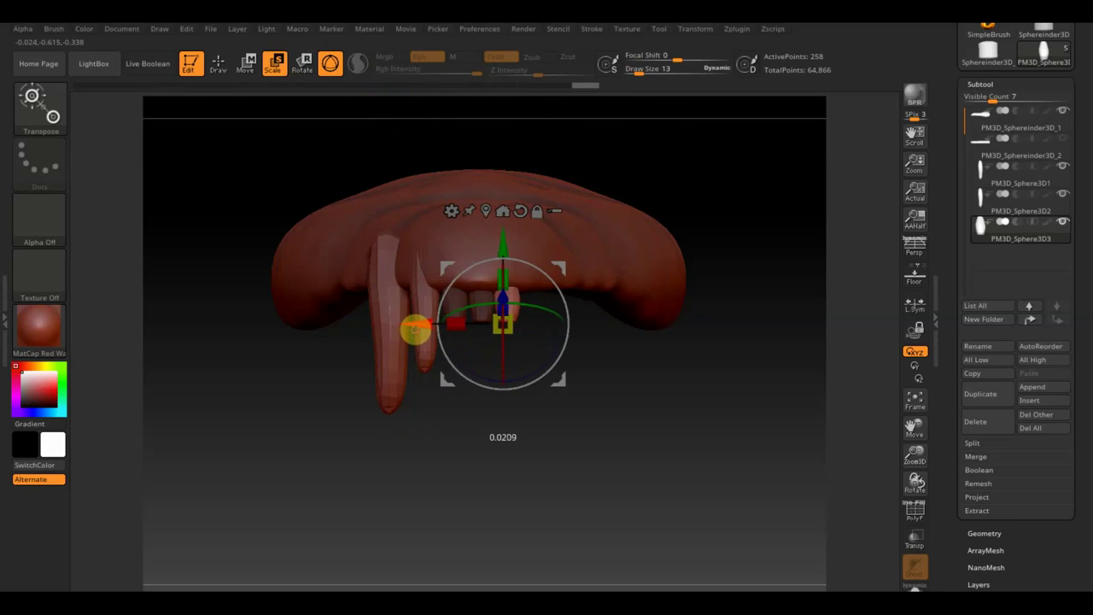
mouse_move(639, 393)
left_mouse_down()
mouse_move(674, 465)
mouse_move(654, 495)
mouse_move(708, 418)
left_mouse_up()
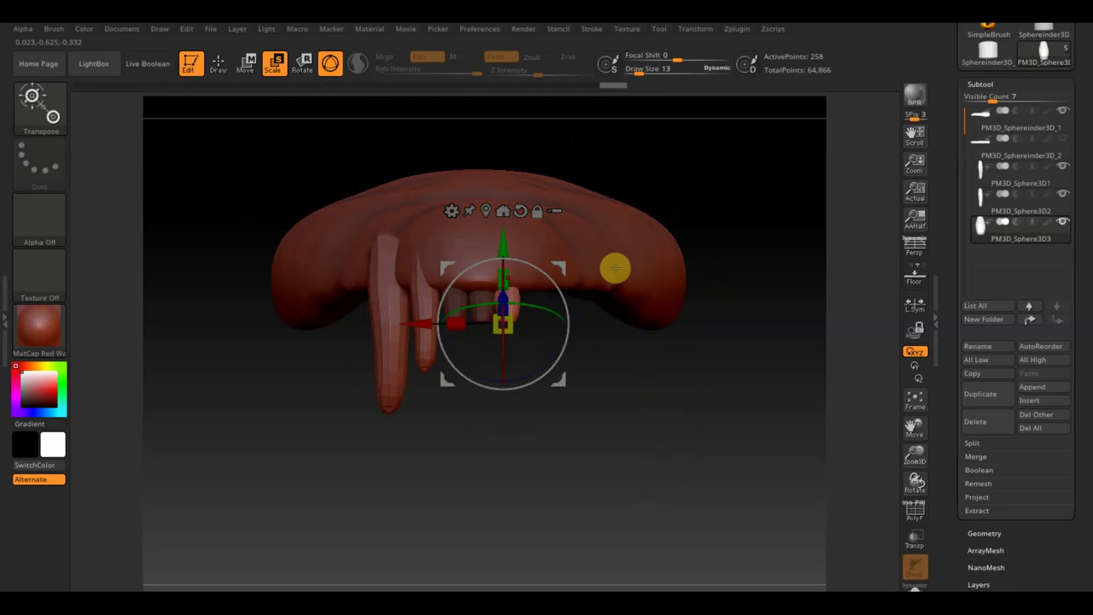
Stretch the tongue subtool wider along X, then reselect the incisor row.
left_click(616, 241)
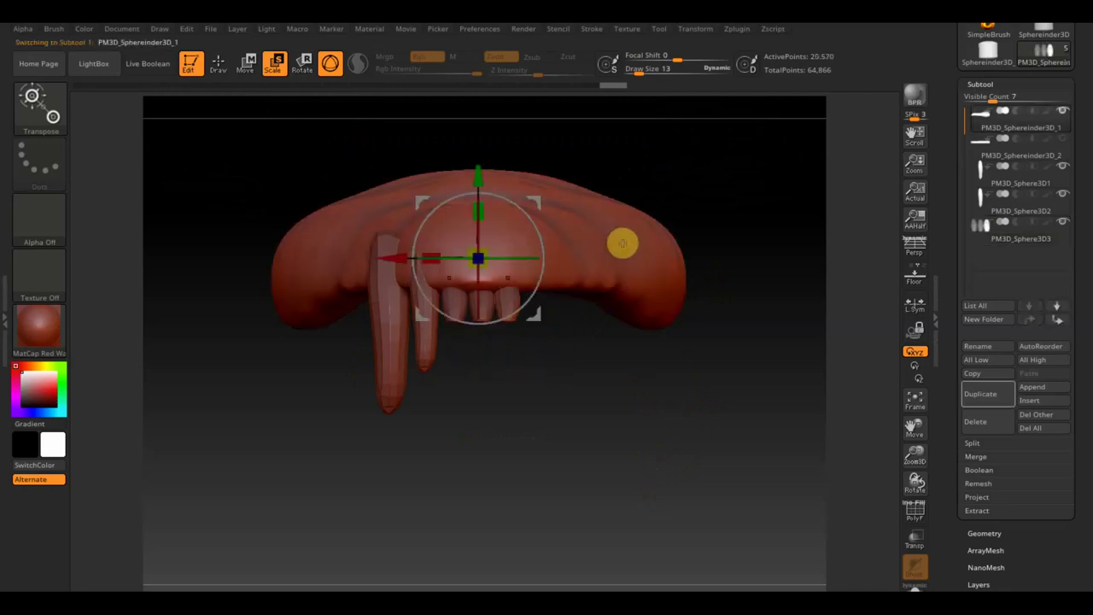
left_click_drag(434, 252, 400, 257)
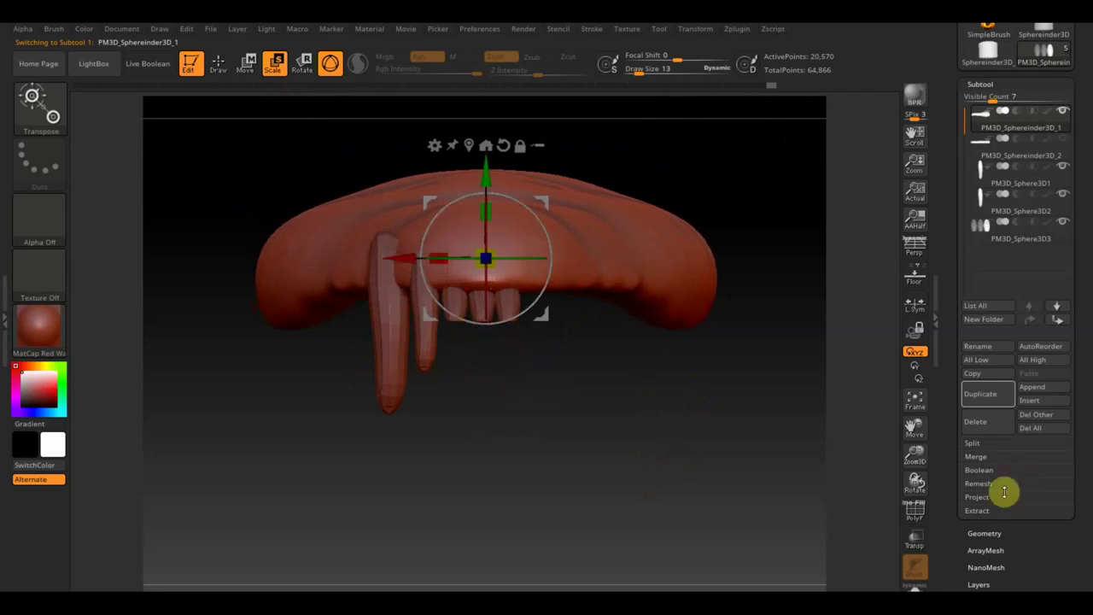
left_click(988, 239)
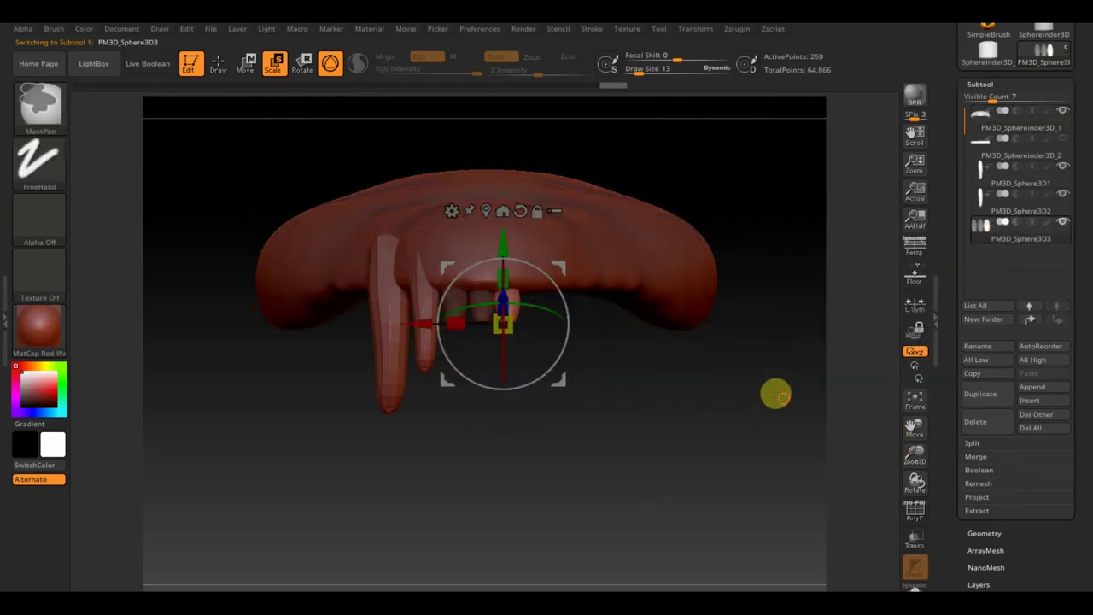
key("ctrl+z")
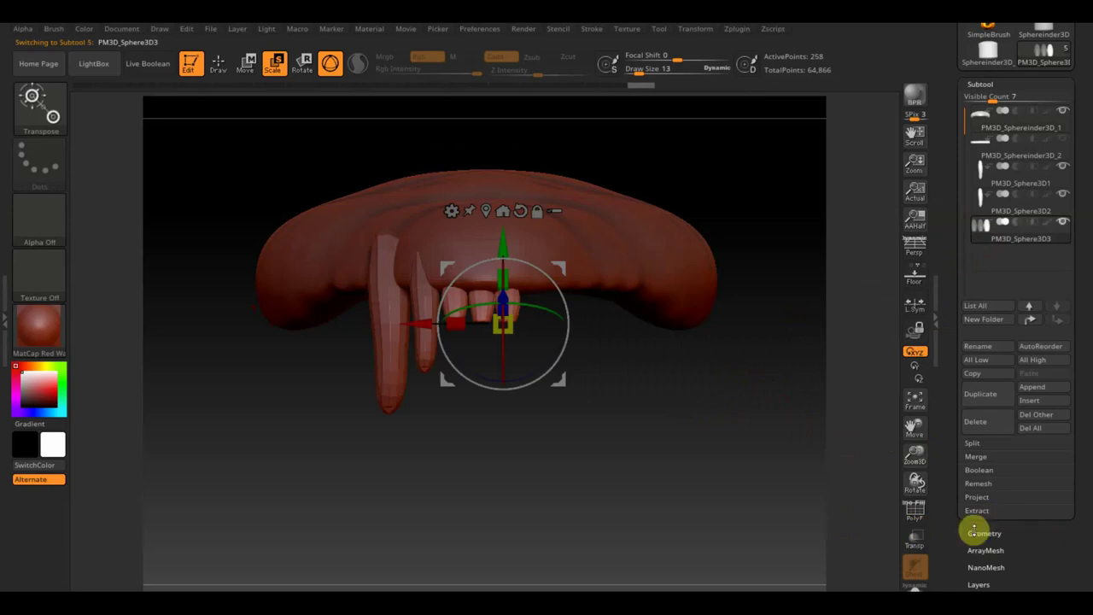
Mirror and weld the incisor subtool across X via Modify Topology, then turn on the Floor grid.
left_click(973, 530)
left_click(997, 415)
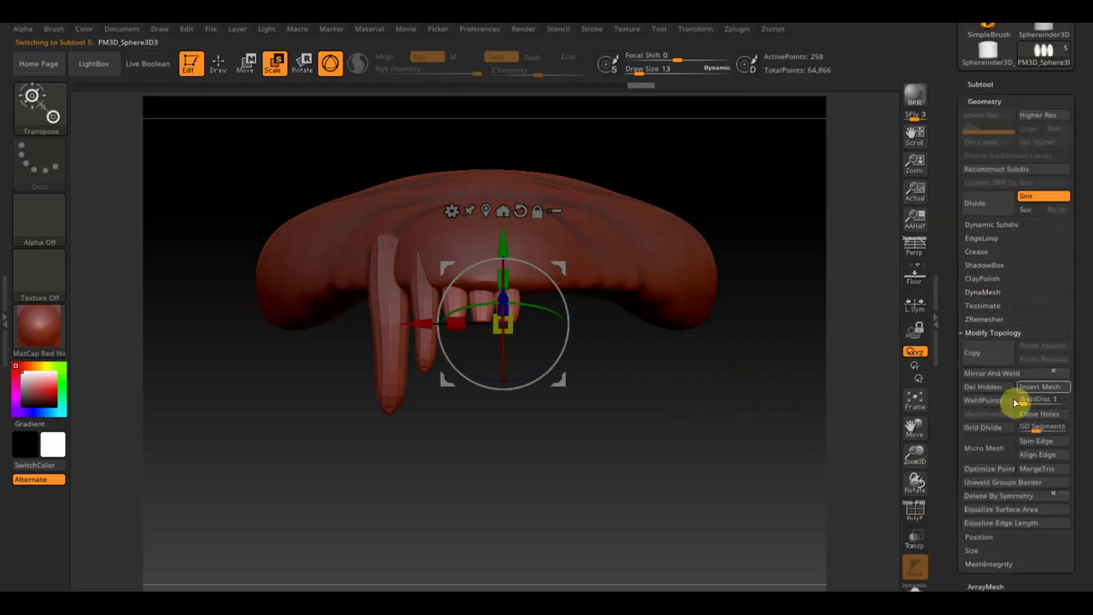
left_click(990, 373)
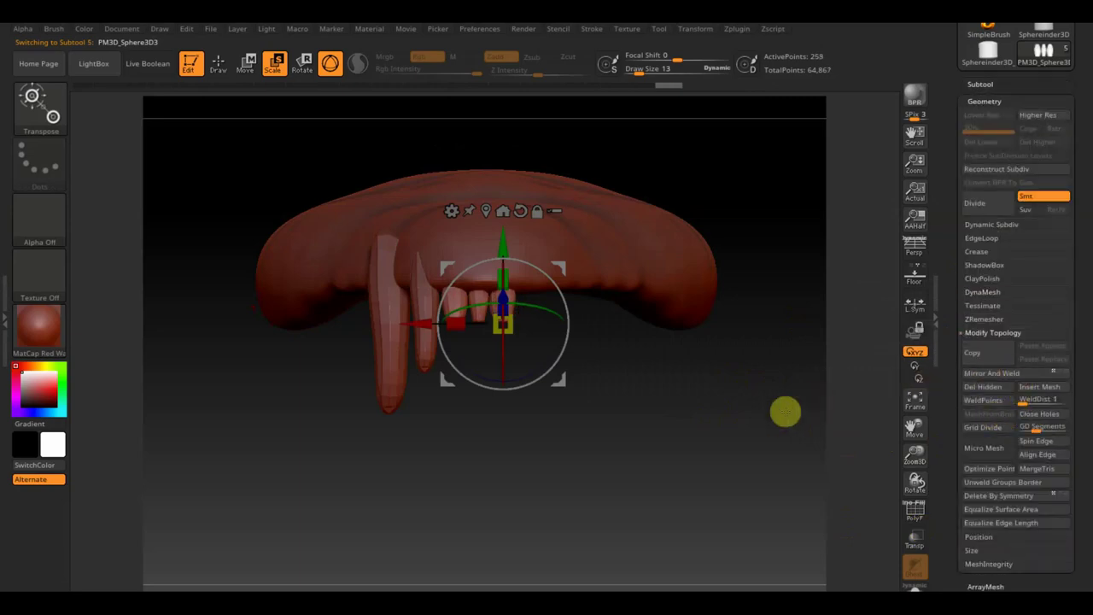
left_click(915, 275)
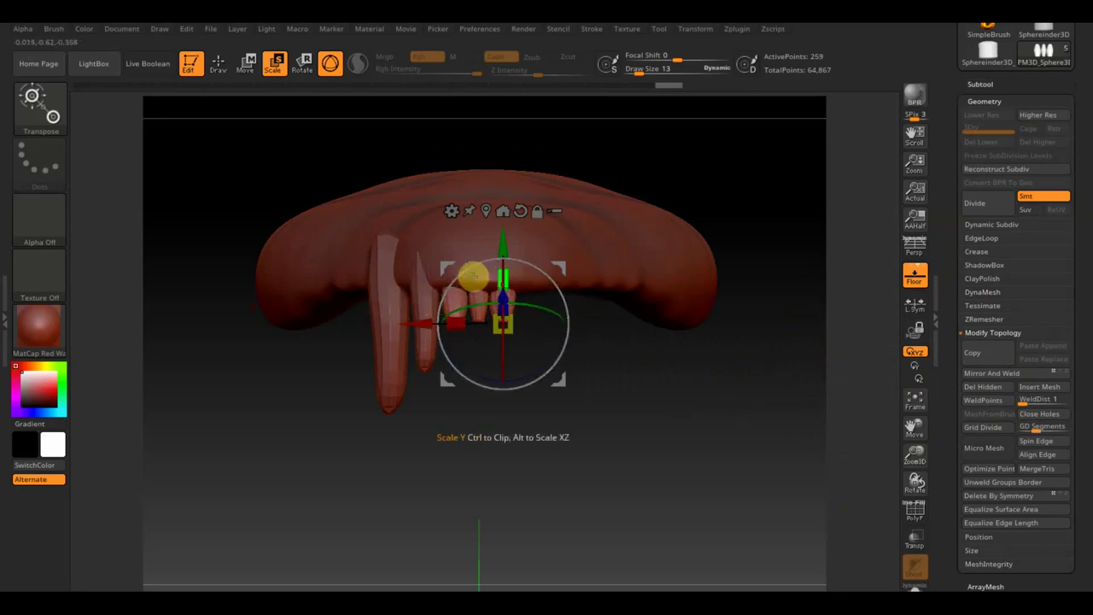
Shift the tongue and both fangs left along X, one subtool at a time.
left_click(638, 247)
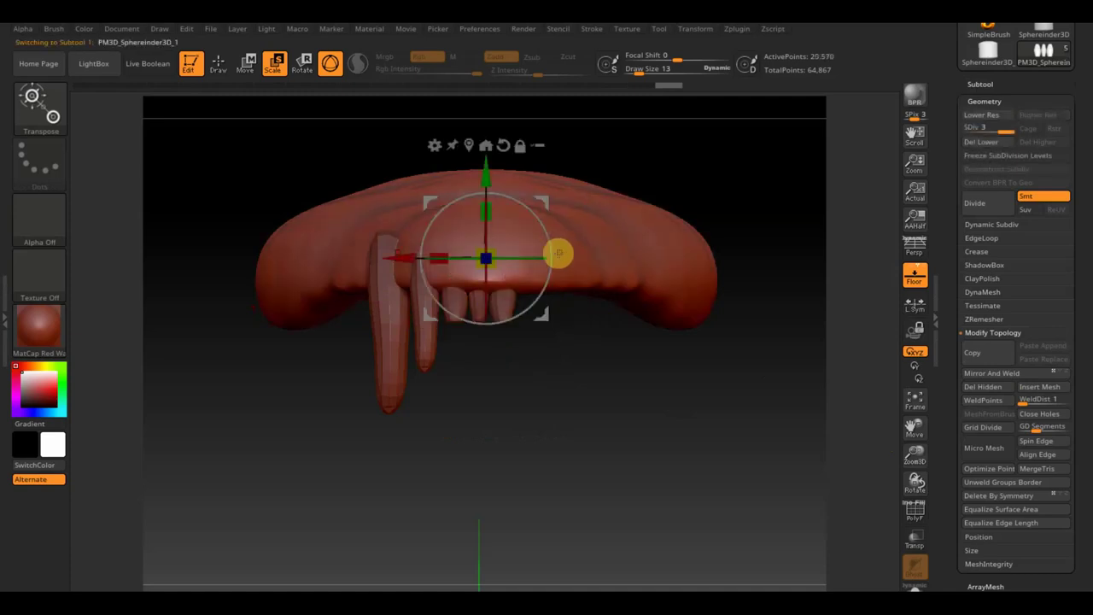
left_click_drag(398, 256, 388, 253)
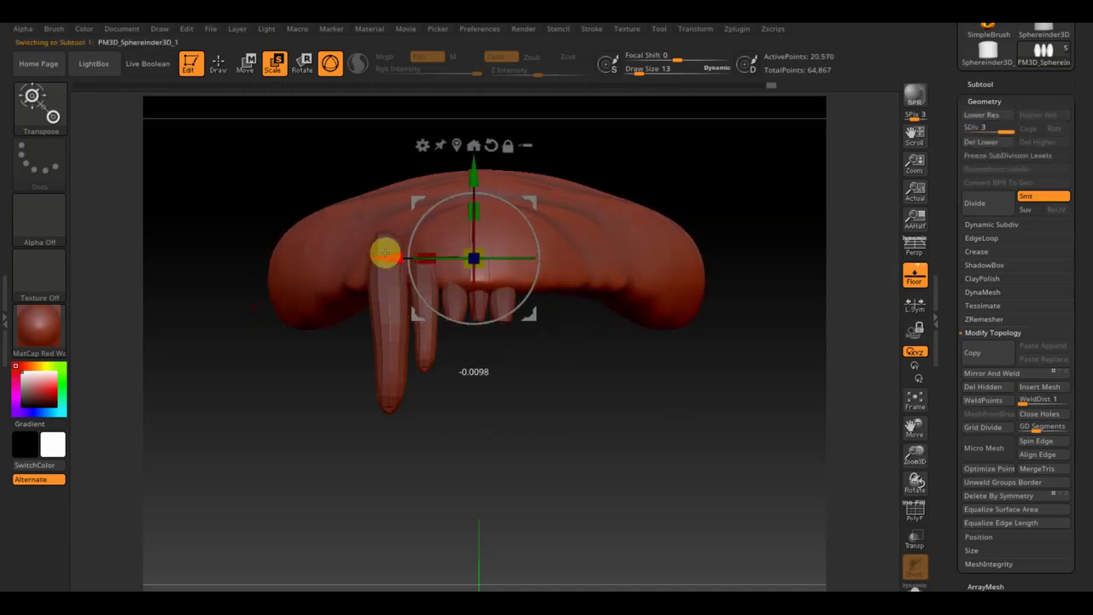
mouse_move(385, 253)
left_mouse_down()
mouse_move(364, 253)
mouse_move(372, 250)
left_mouse_up()
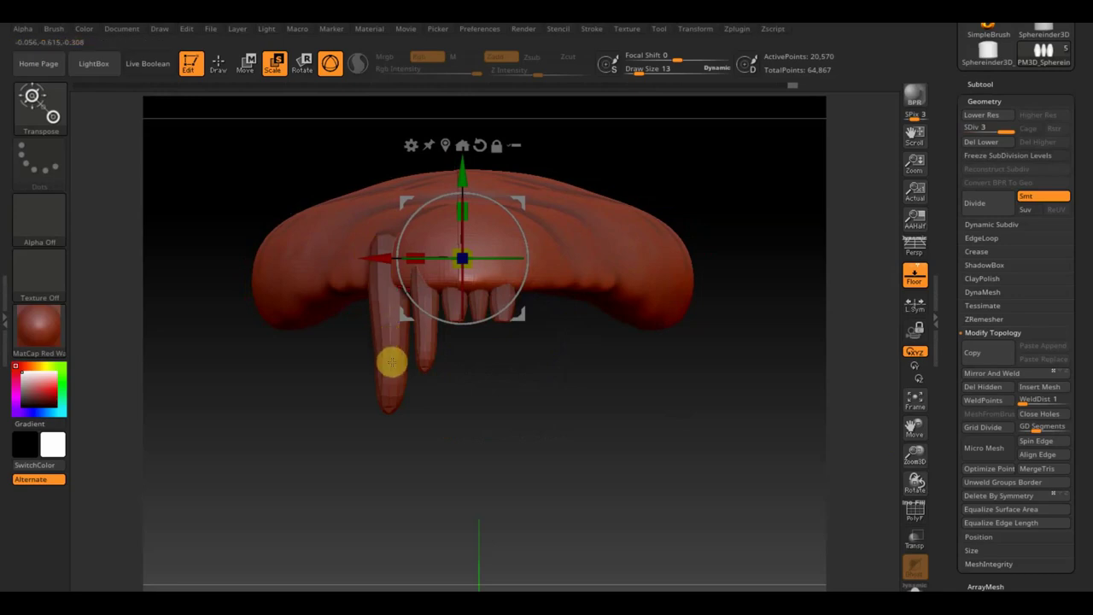
left_click(392, 362, "alt")
left_click_drag(334, 326, 280, 328)
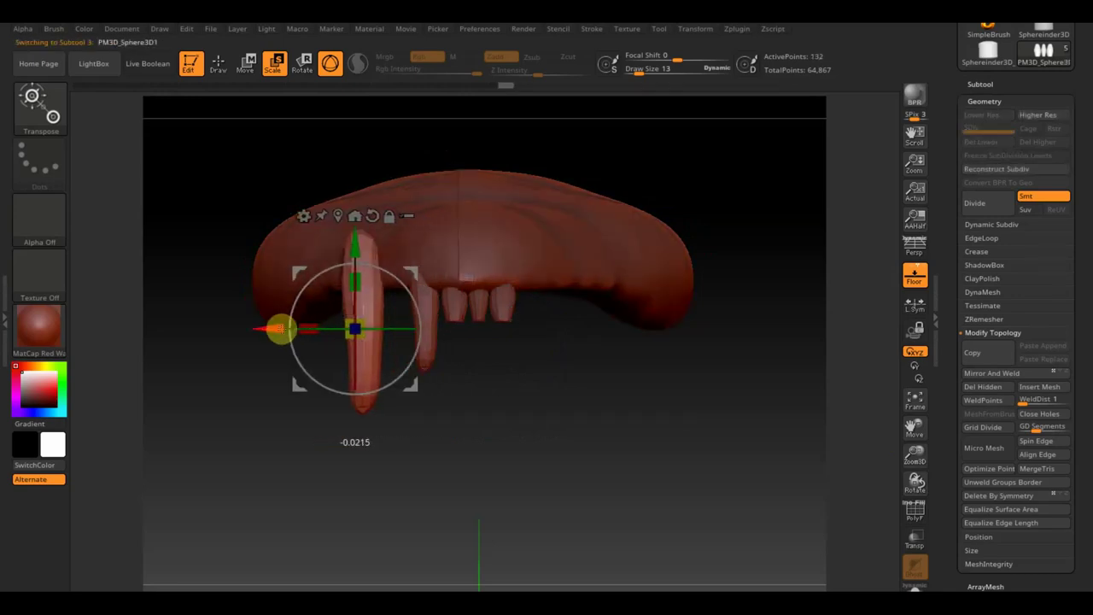
left_click(429, 334, "alt")
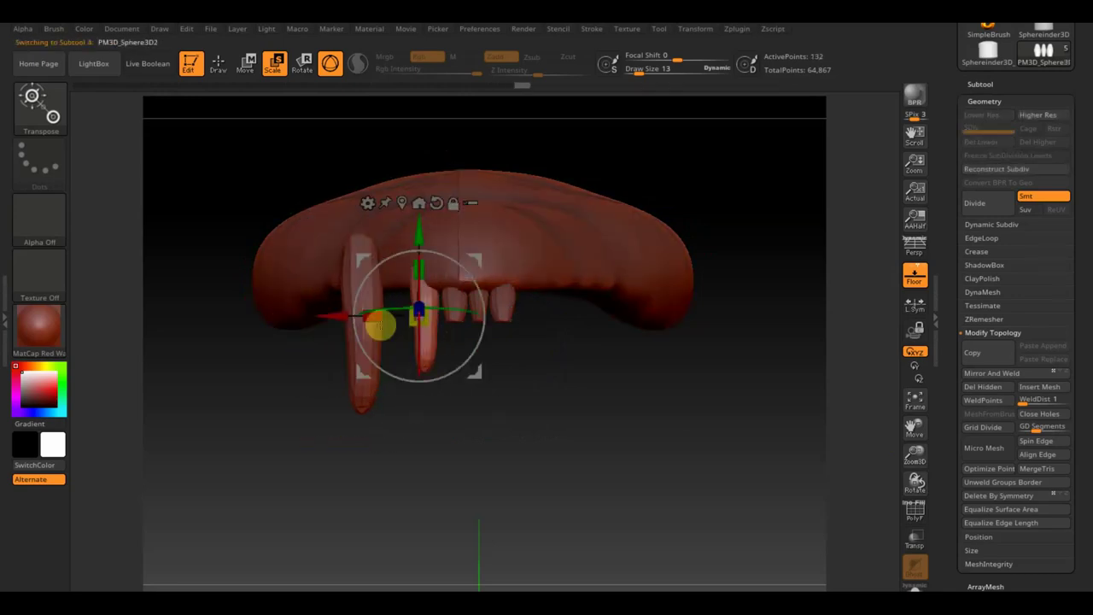
left_click_drag(352, 314, 325, 316)
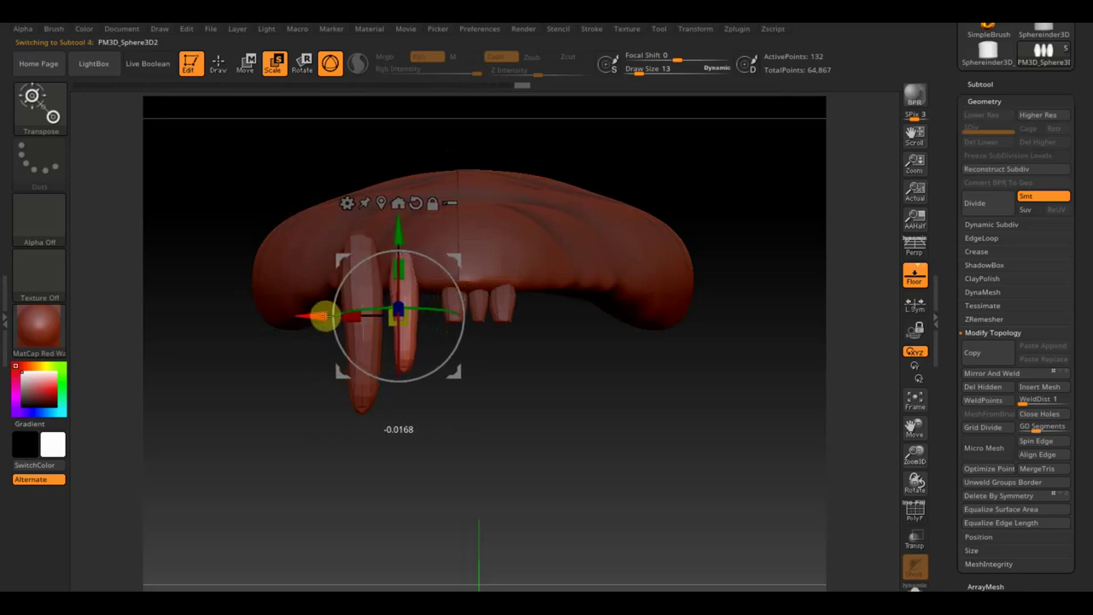
Shift the incisors left along X and mirror them across X into a full row.
left_click(500, 312, "alt")
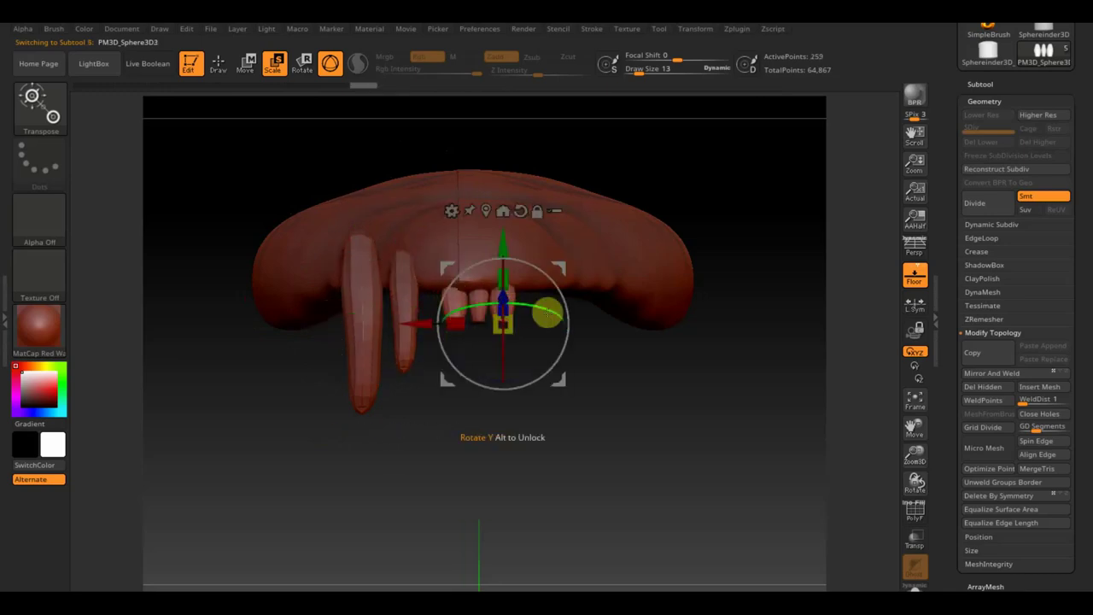
left_click_drag(421, 320, 401, 323)
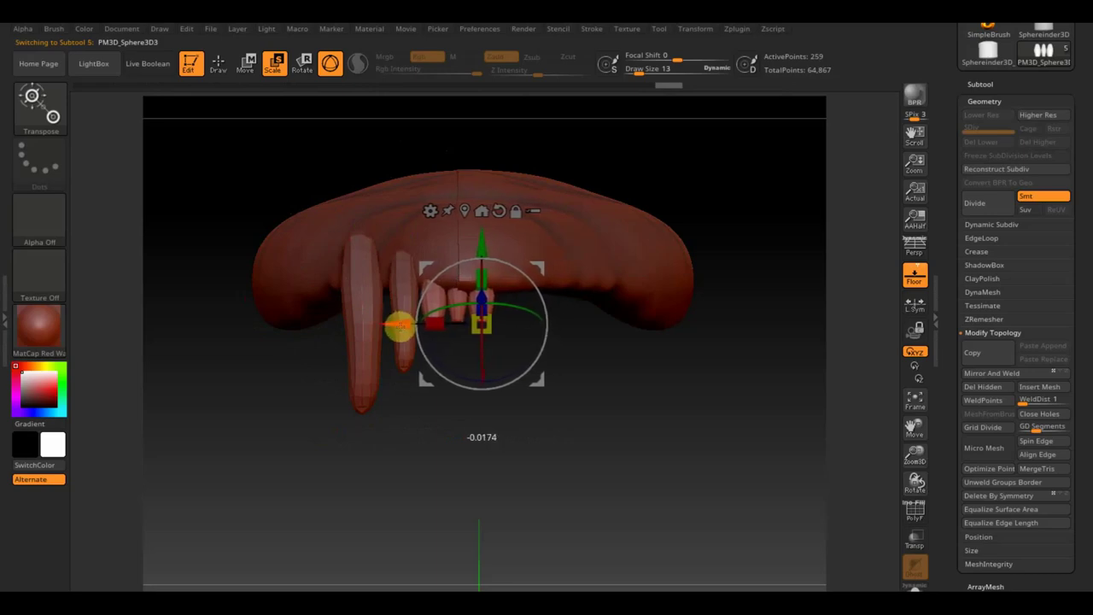
left_click_drag(401, 323, 392, 335)
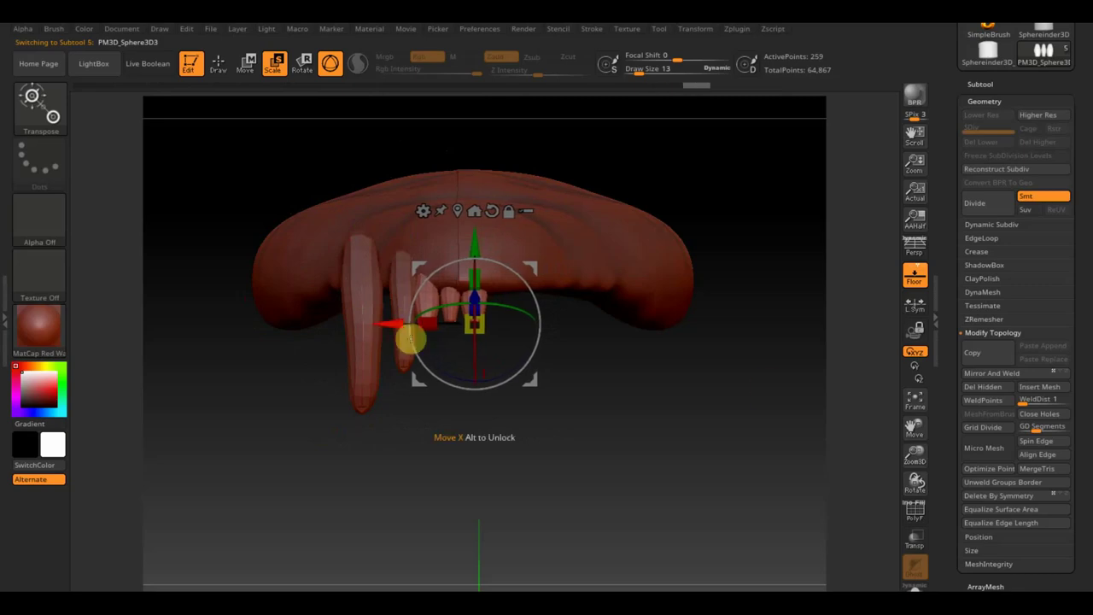
left_click(999, 374)
mouse_move(680, 376)
left_mouse_down()
mouse_move(678, 410)
mouse_move(733, 369)
mouse_move(715, 398)
mouse_move(723, 385)
left_mouse_up()
mouse_move(694, 331)
left_mouse_down()
mouse_move(590, 359)
mouse_move(649, 371)
mouse_move(190, 156)
left_mouse_up()
In Draw mode, reshape the lowest small incisor from a side view with brush size 22.
left_click(221, 63)
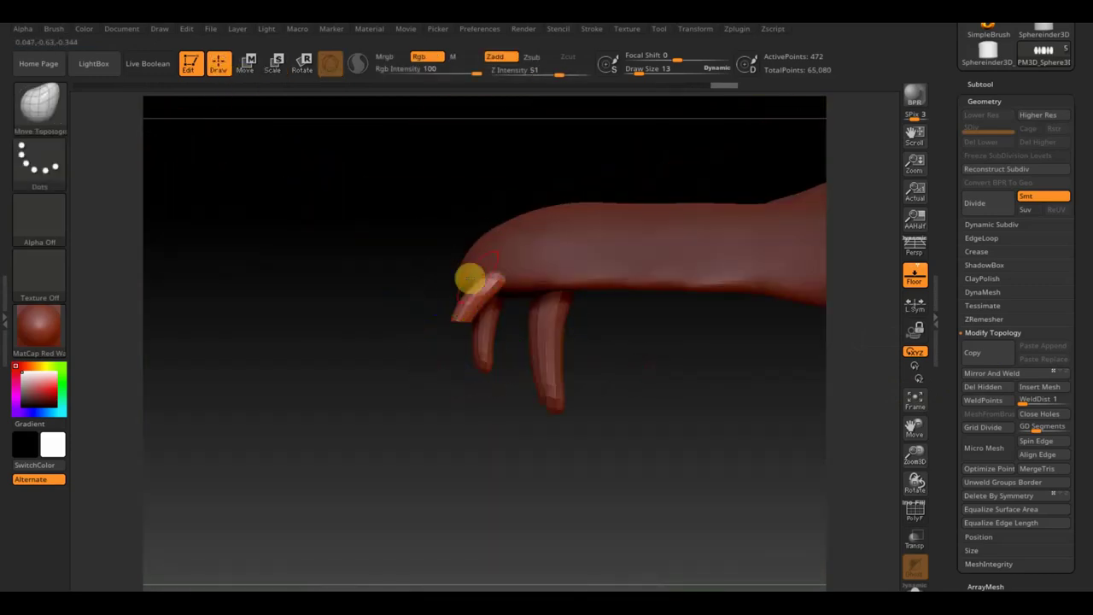
left_click_drag(639, 70, 647, 70)
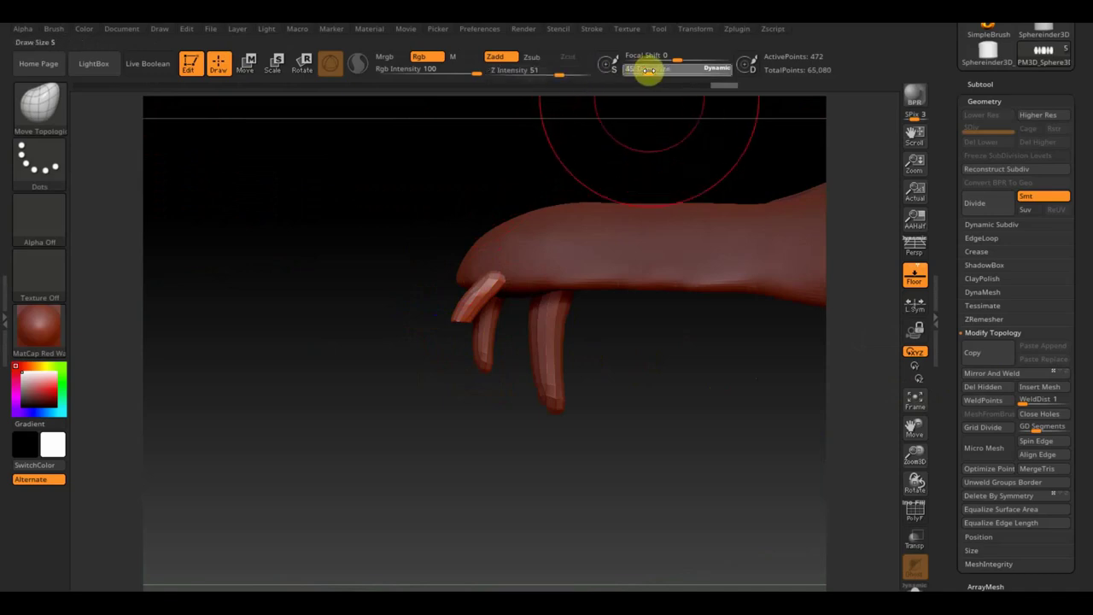
mouse_move(404, 186)
left_mouse_down()
mouse_move(422, 288)
mouse_move(476, 291)
left_mouse_up()
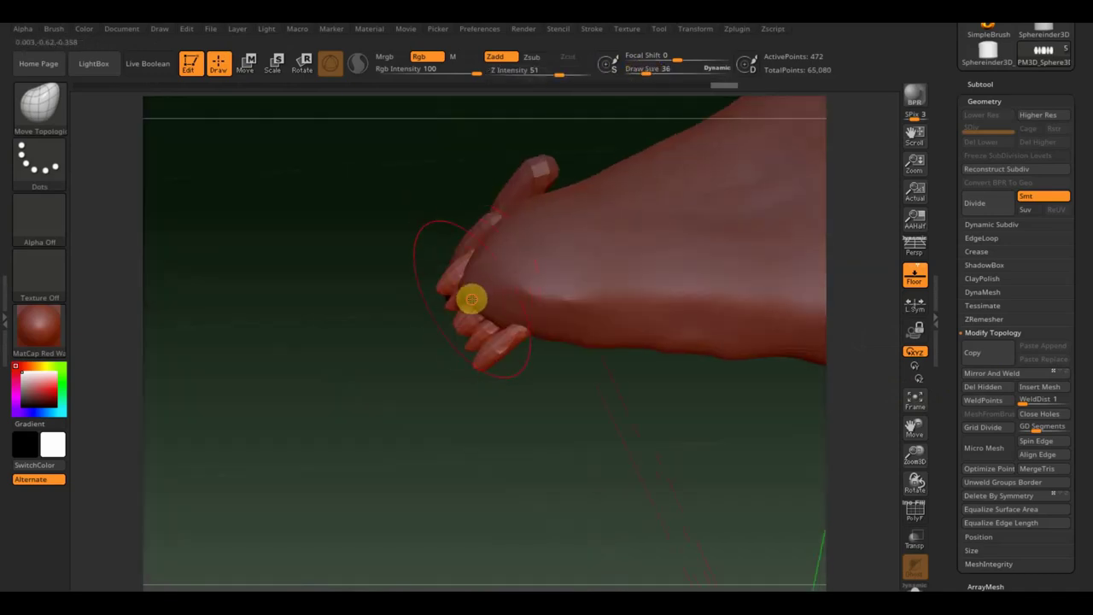
mouse_move(383, 308)
left_mouse_down()
mouse_move(420, 287)
mouse_move(461, 293)
left_mouse_up()
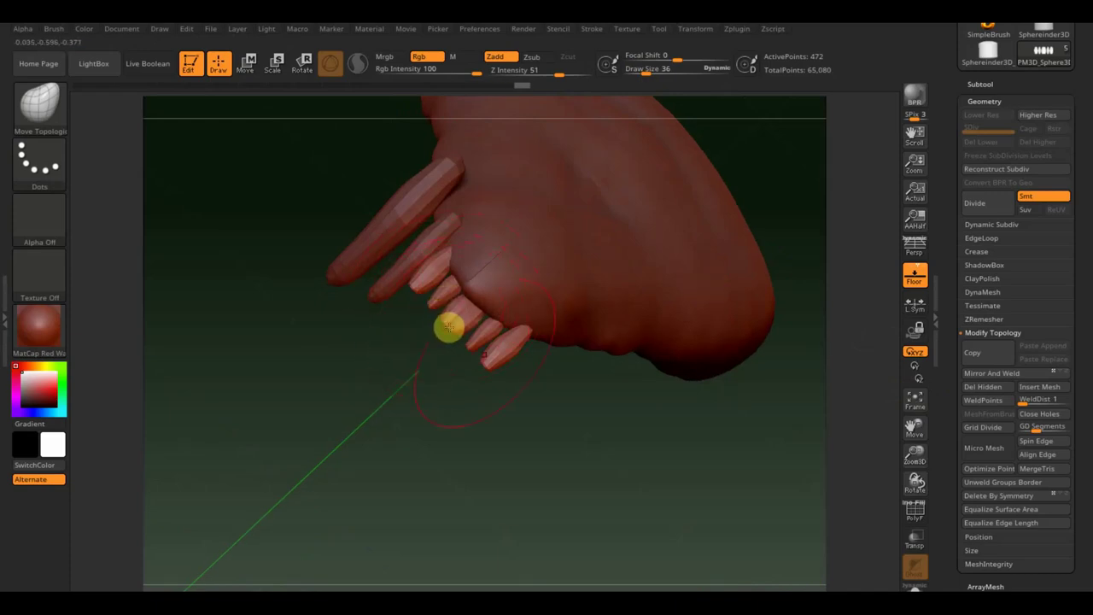
left_click_drag(449, 328, 590, 430, "shift")
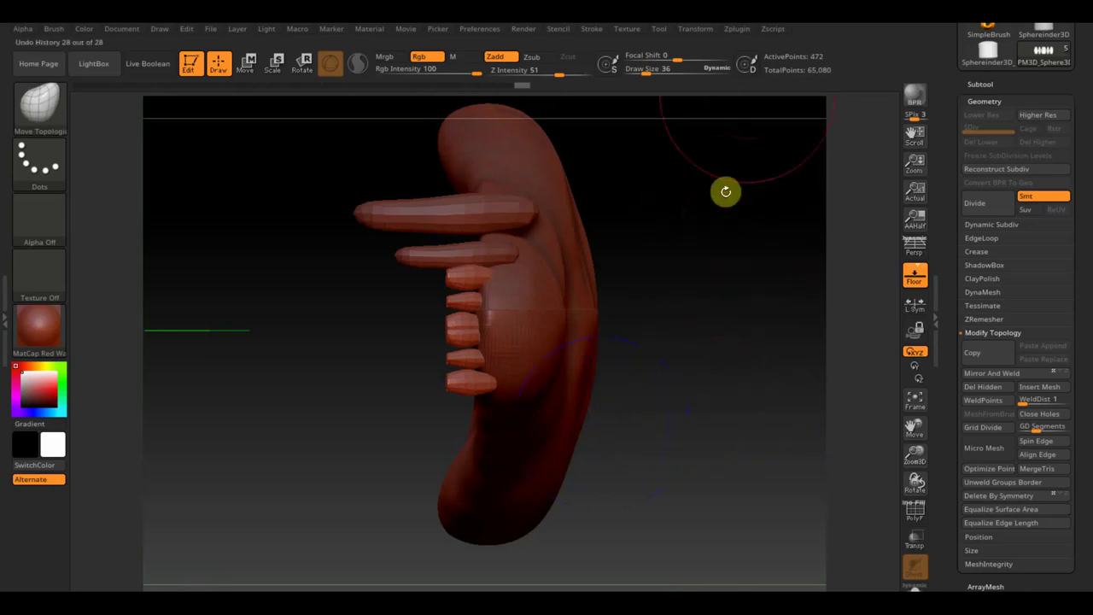
left_click_drag(655, 73, 641, 73)
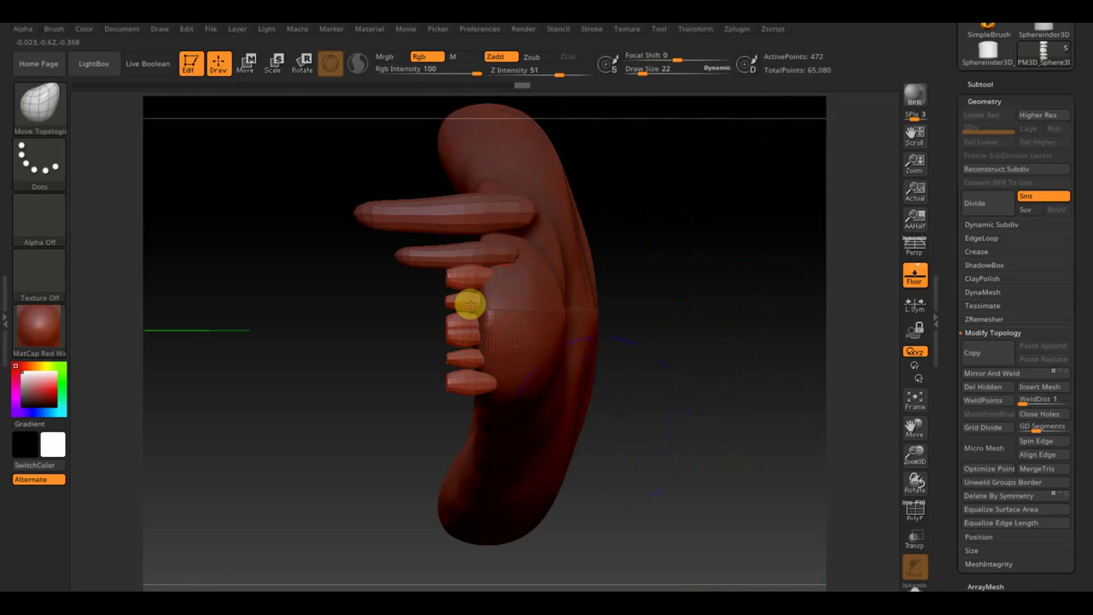
left_click_drag(475, 330, 496, 383)
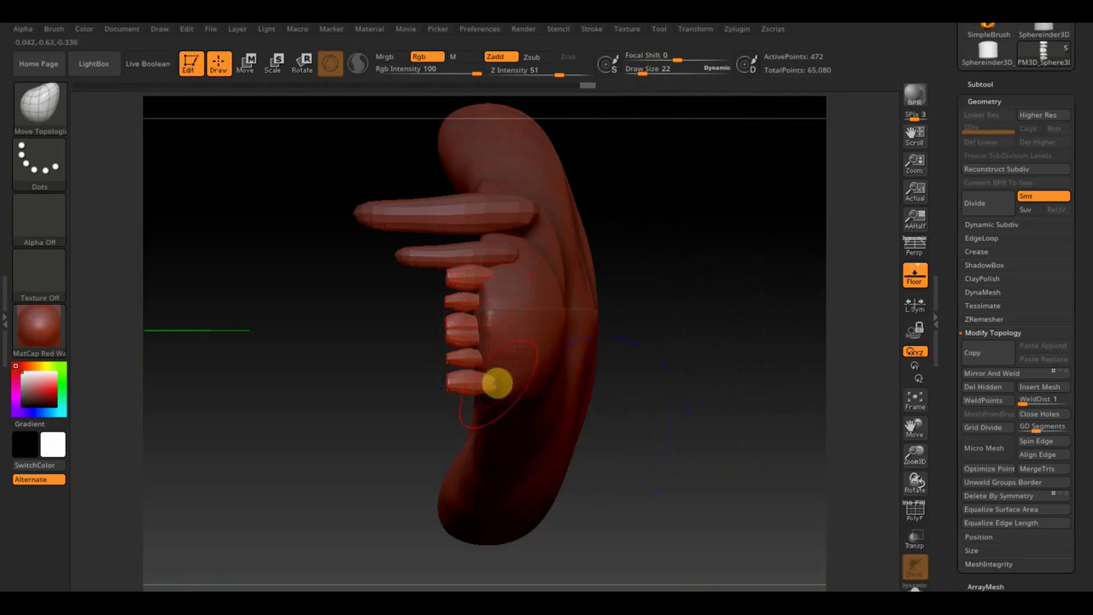
mouse_move(415, 359)
left_mouse_down()
mouse_move(345, 312)
mouse_move(331, 276)
mouse_move(482, 320)
left_mouse_up()
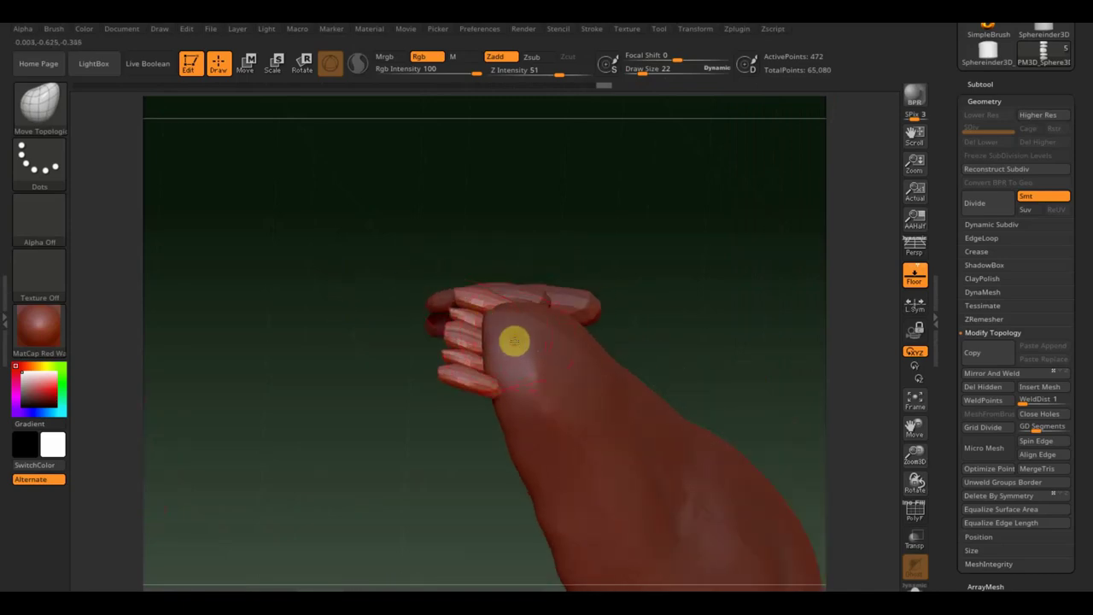
Select the tongue subtool and orbit back around to a straight front view.
left_click(514, 341, "alt")
mouse_move(409, 291)
left_mouse_down()
mouse_move(375, 254)
mouse_move(470, 310)
left_mouse_up()
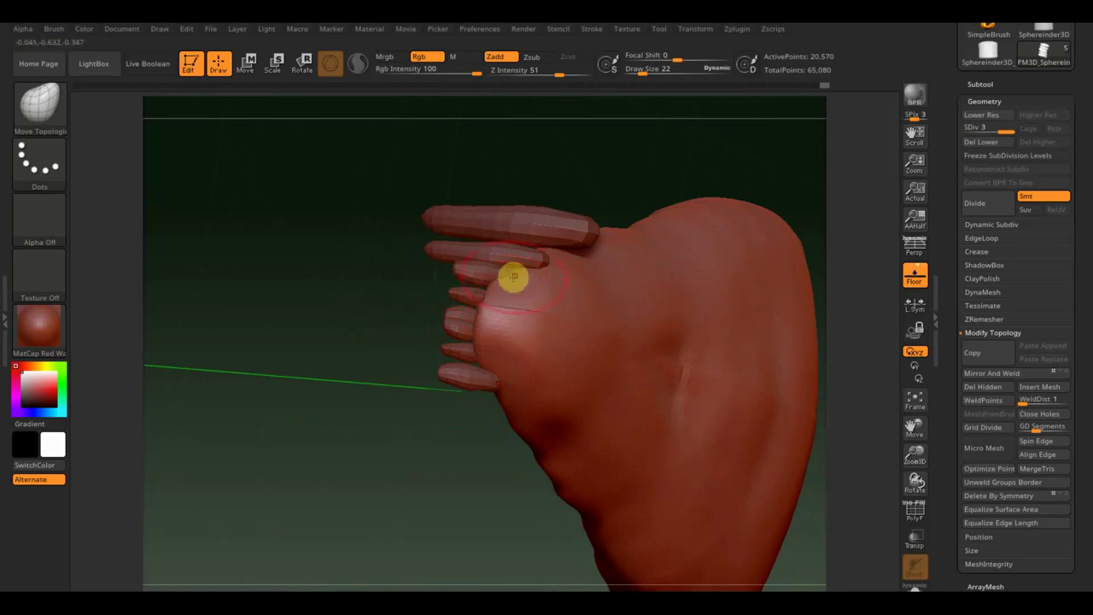
mouse_move(459, 271)
left_mouse_down()
mouse_move(373, 290)
mouse_move(346, 236)
mouse_move(487, 298)
mouse_move(355, 231)
mouse_move(478, 296)
left_mouse_up()
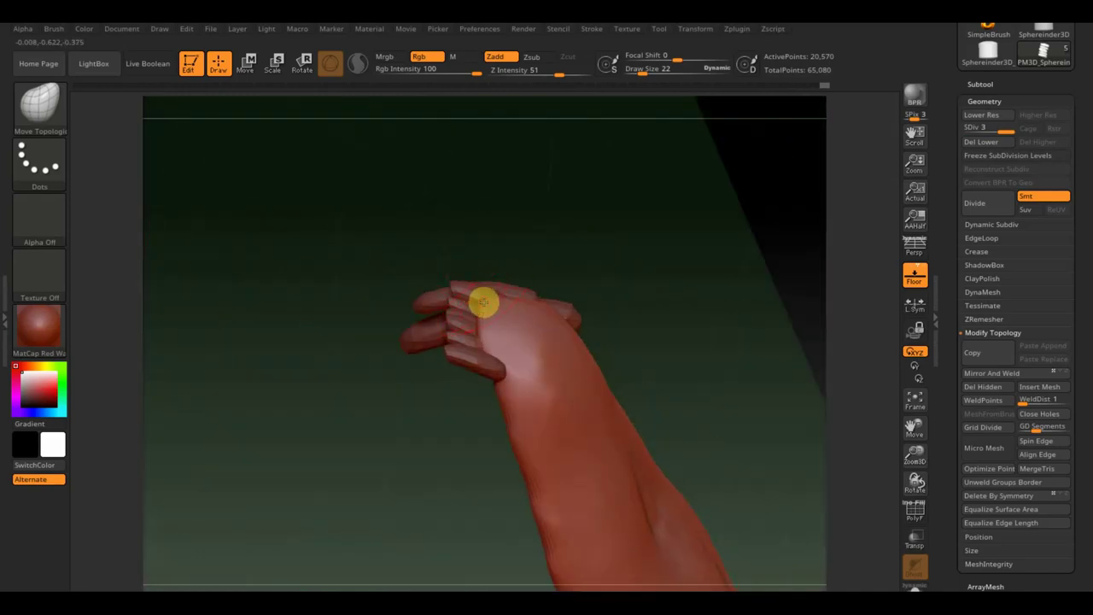
left_click_drag(358, 333, 312, 248)
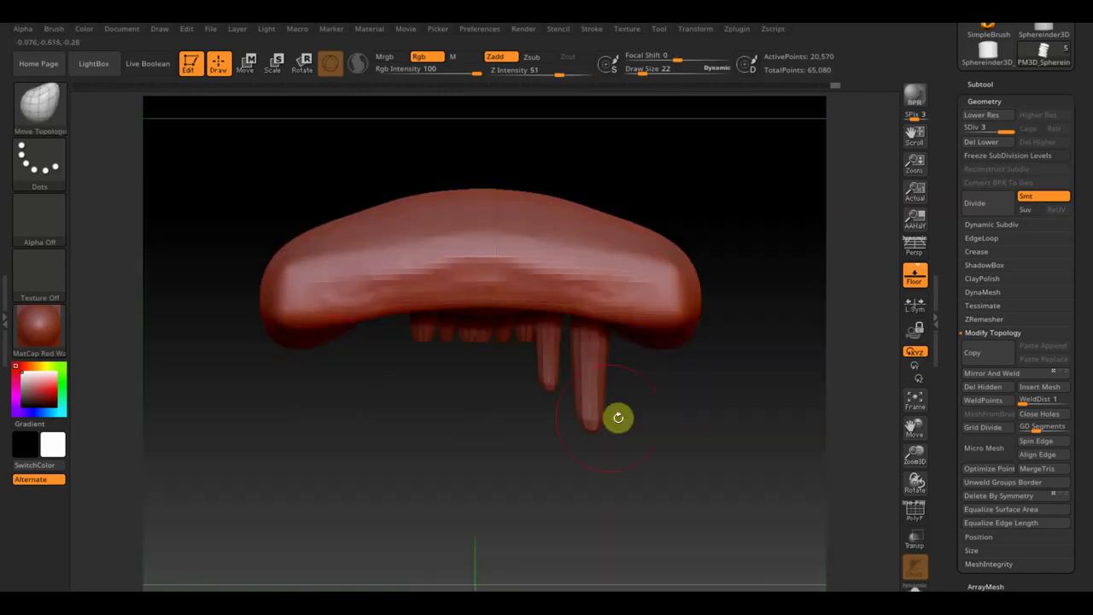
mouse_move(618, 416)
left_mouse_down()
mouse_move(663, 454)
mouse_move(623, 444)
mouse_move(492, 468)
mouse_move(526, 439)
mouse_move(484, 449)
left_mouse_up()
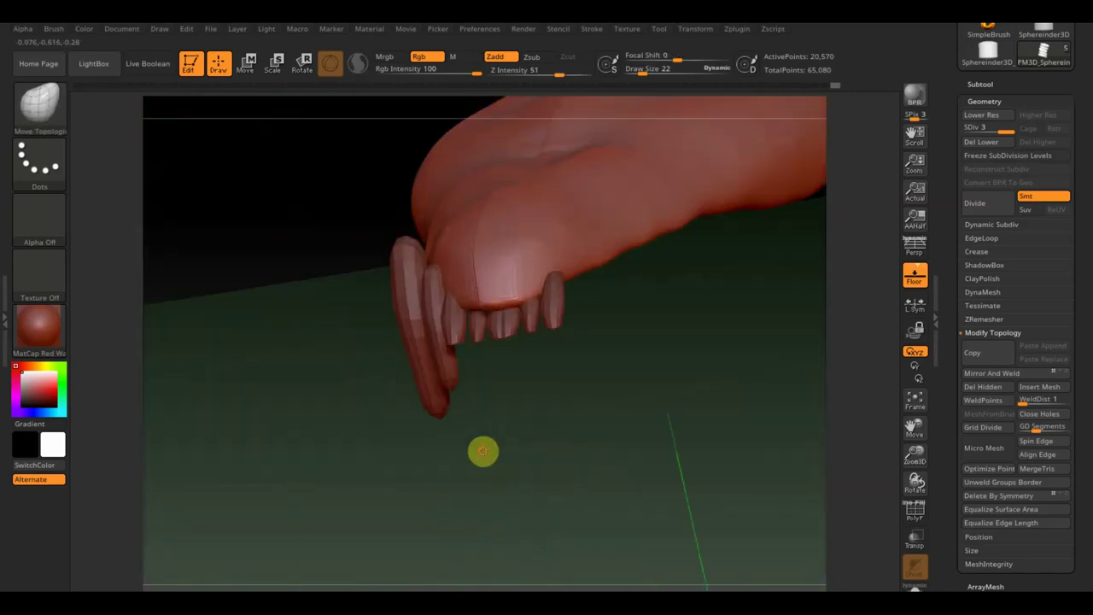
left_click_drag(569, 422, 496, 392, "shift")
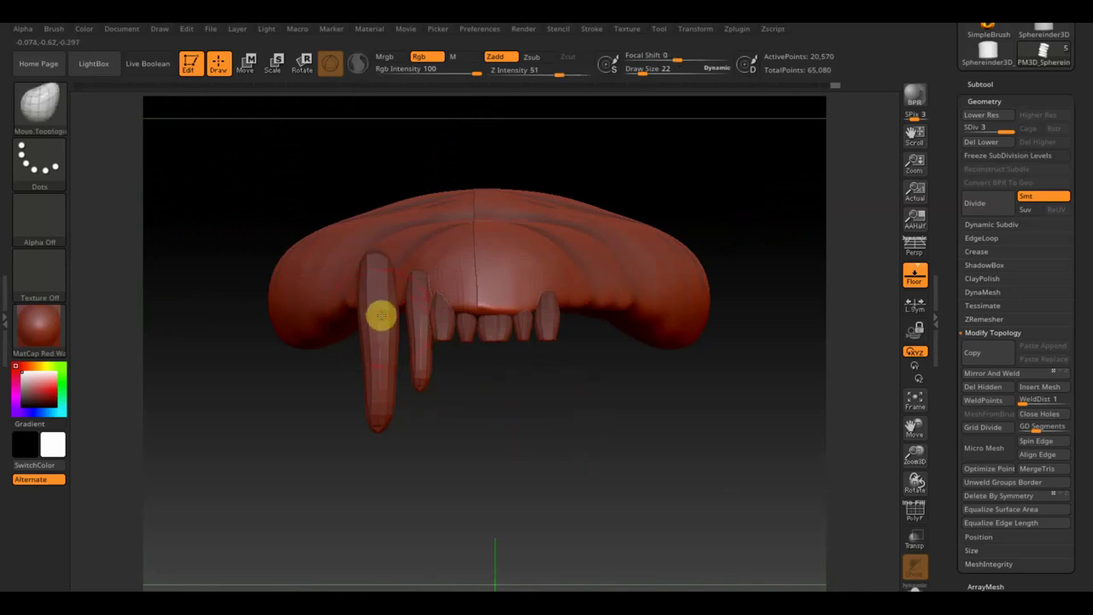
left_click(381, 316, "alt")
Slide the left fang slightly to the right along X.
left_click(246, 62)
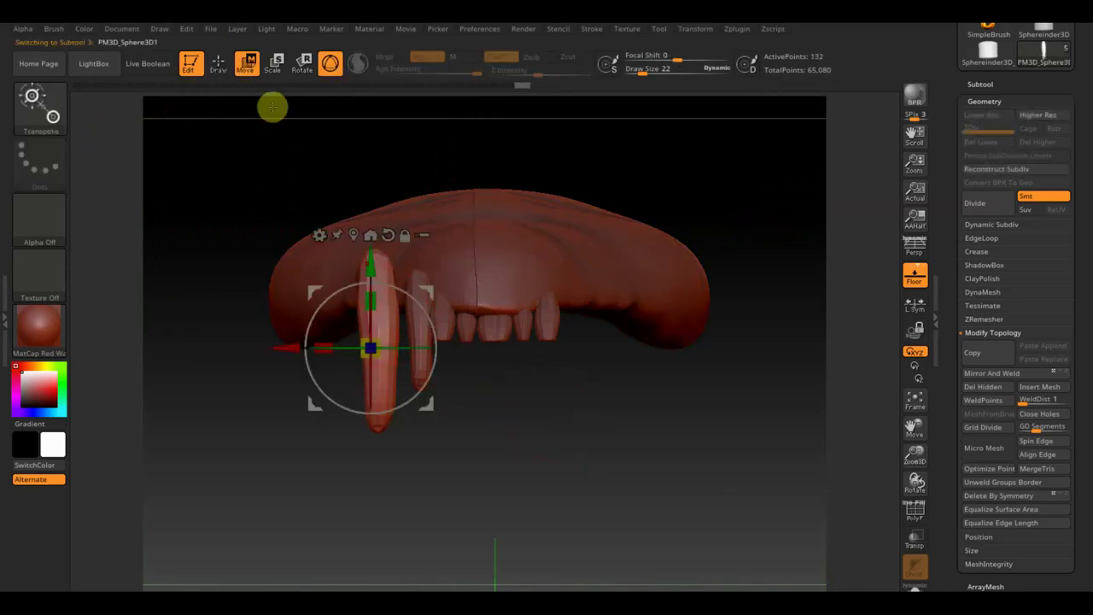
left_click_drag(276, 345, 292, 351)
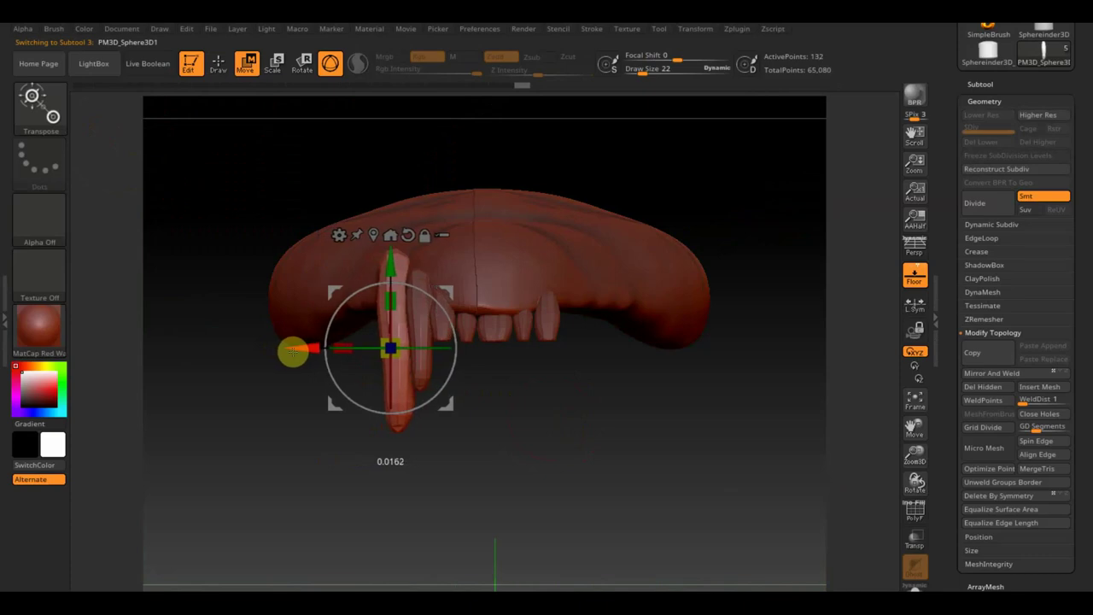
mouse_move(610, 430)
left_mouse_down()
mouse_move(742, 443)
mouse_move(721, 404)
left_mouse_up()
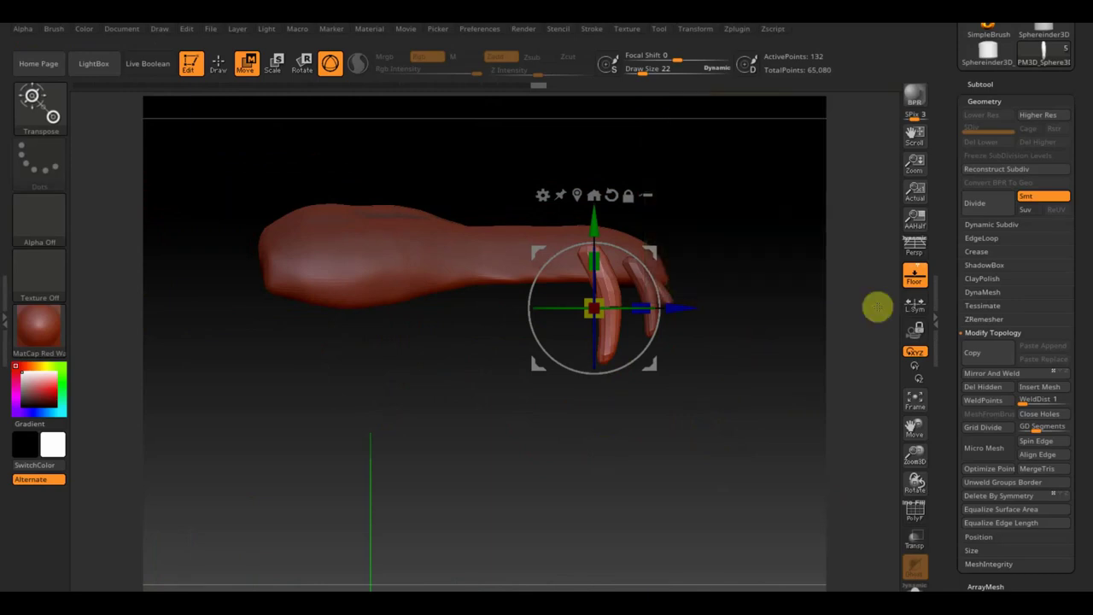
Duplicate PM3D_Sphere3D2 as PM3D_Sphere3D3_1, then enlarge, raise and position the copy beside the fangs.
left_click(992, 184)
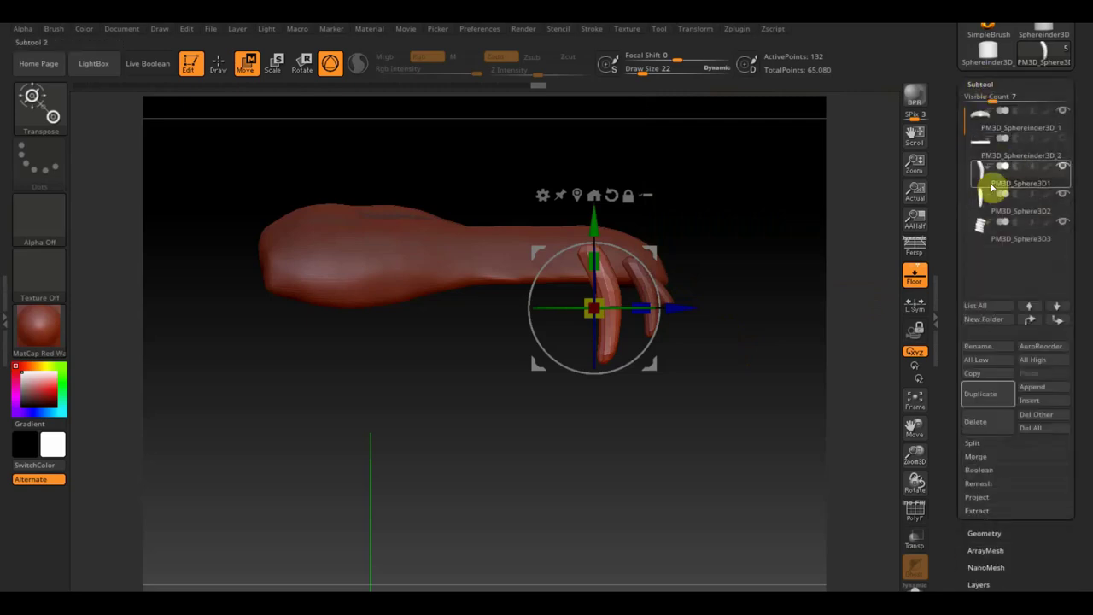
left_click(979, 211)
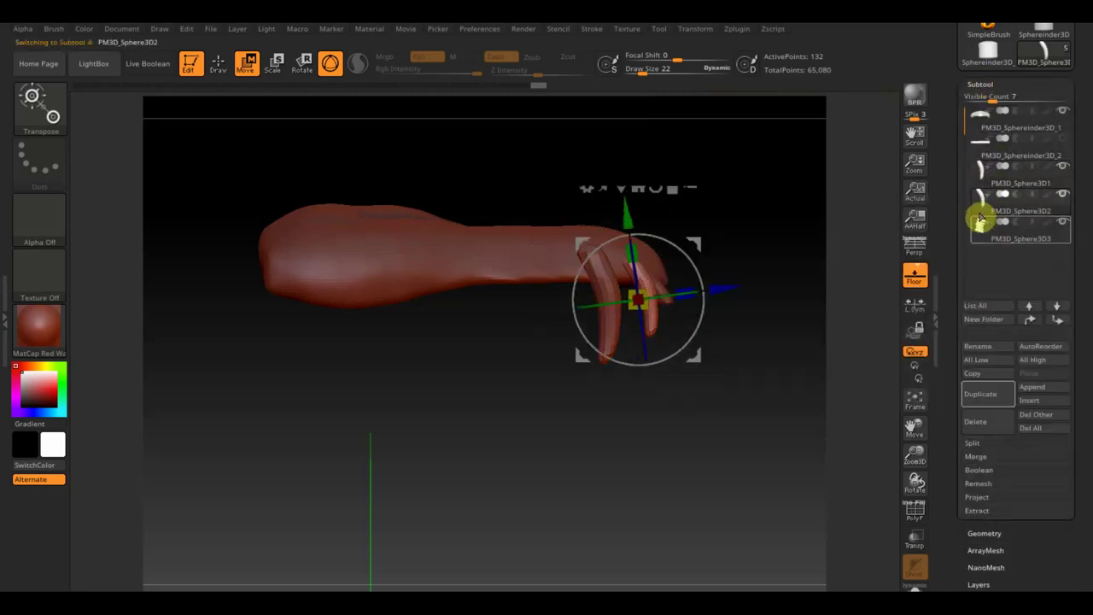
left_click(982, 398)
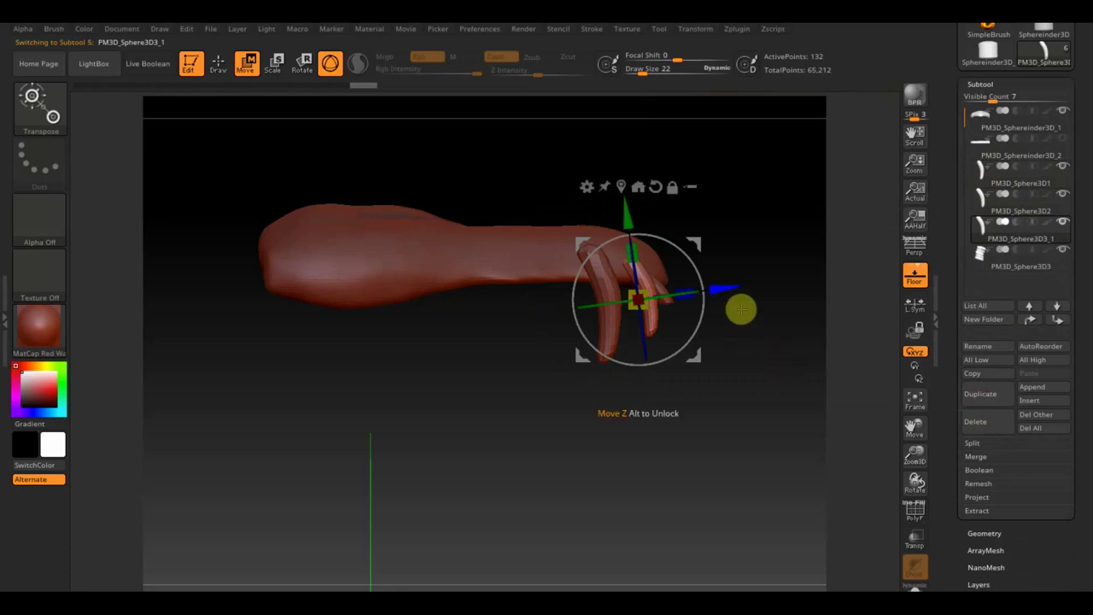
left_click_drag(740, 286, 654, 304)
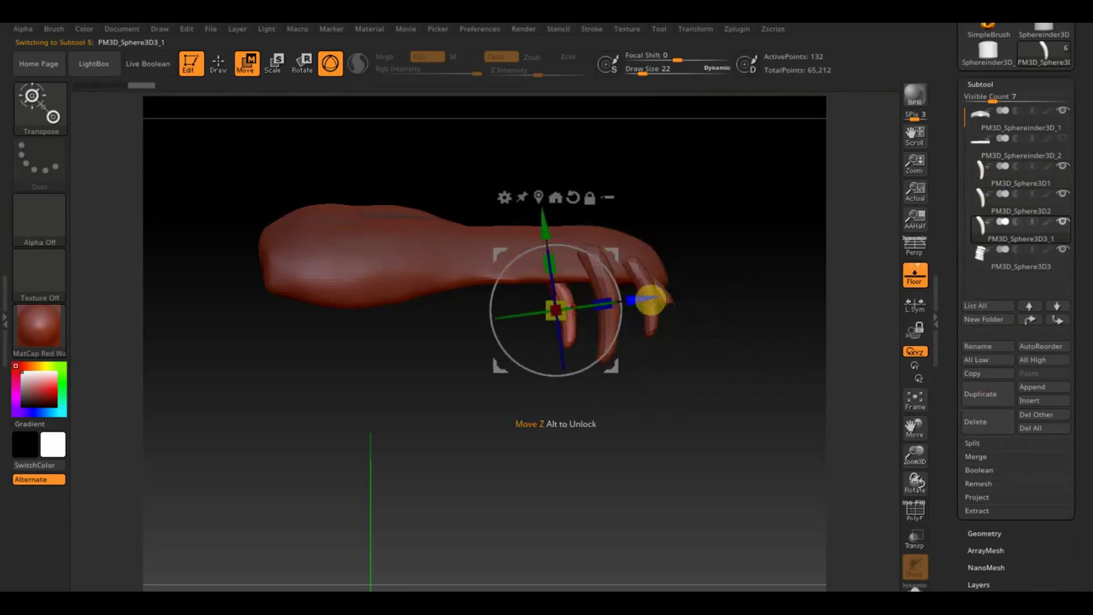
left_click_drag(603, 302, 604, 300)
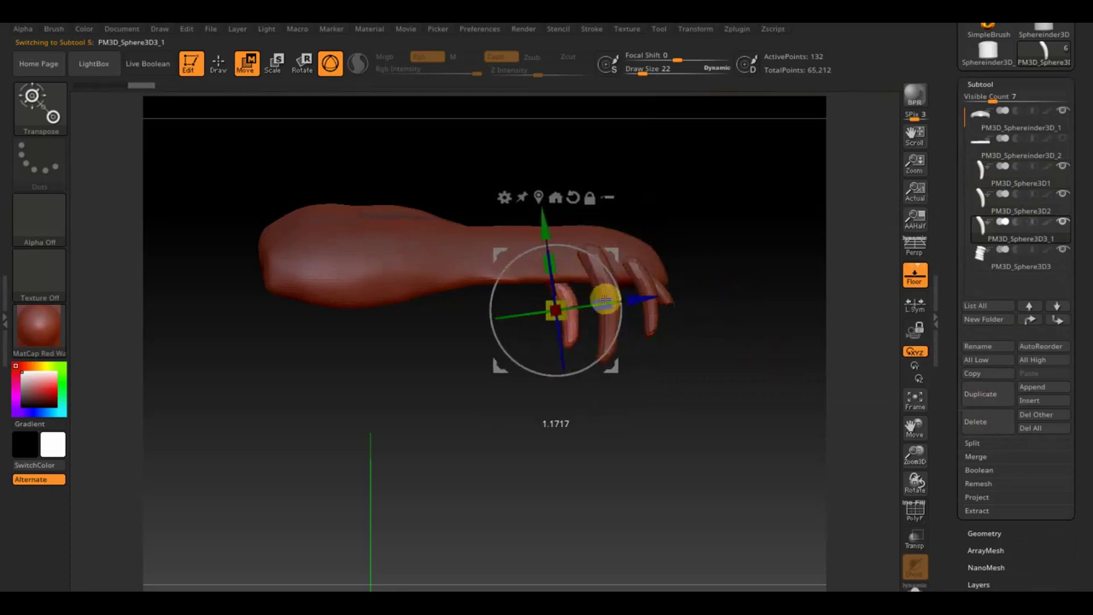
left_click_drag(541, 220, 545, 182)
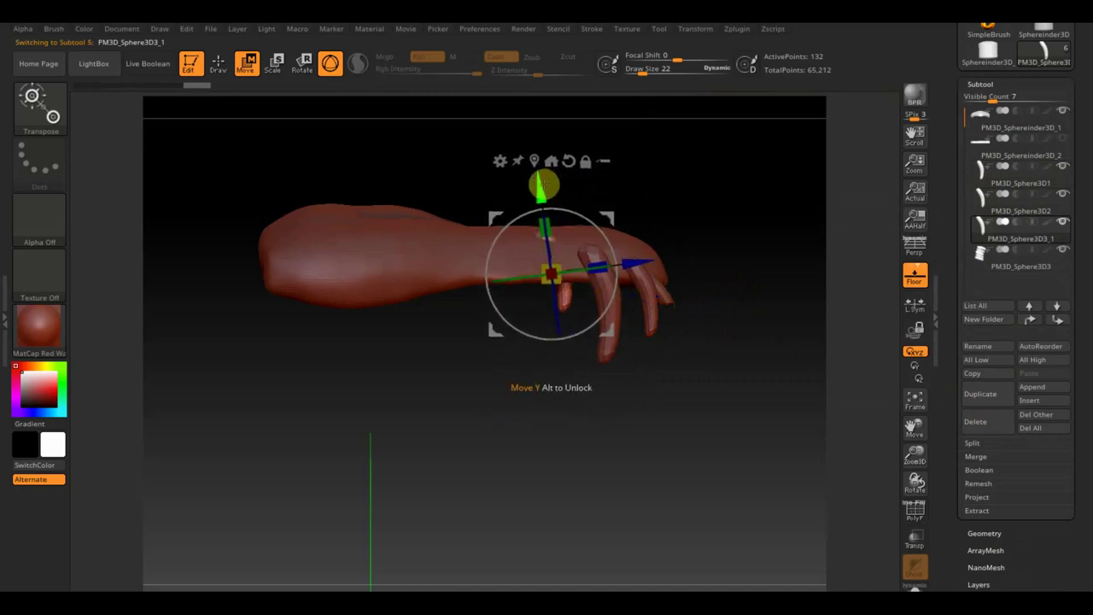
left_click_drag(781, 227, 700, 239)
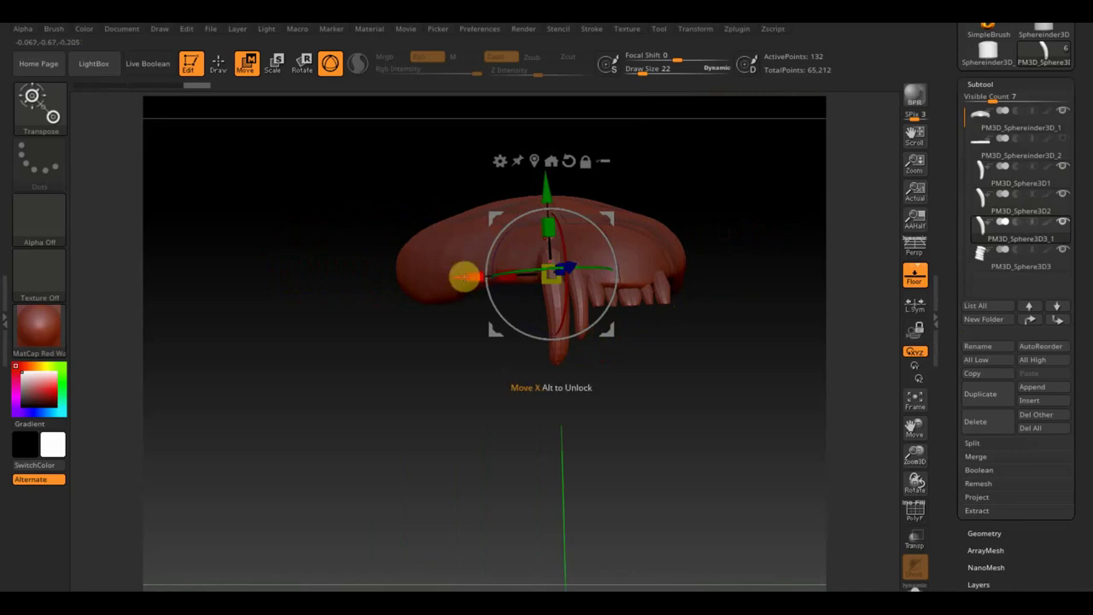
left_click_drag(464, 276, 444, 280)
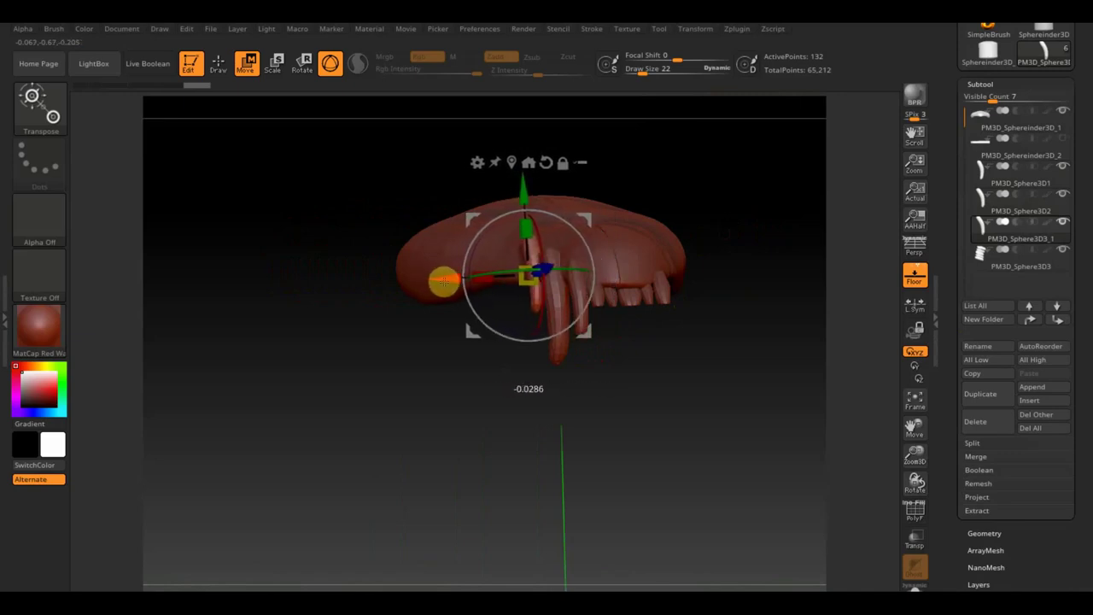
left_click_drag(807, 362, 845, 363)
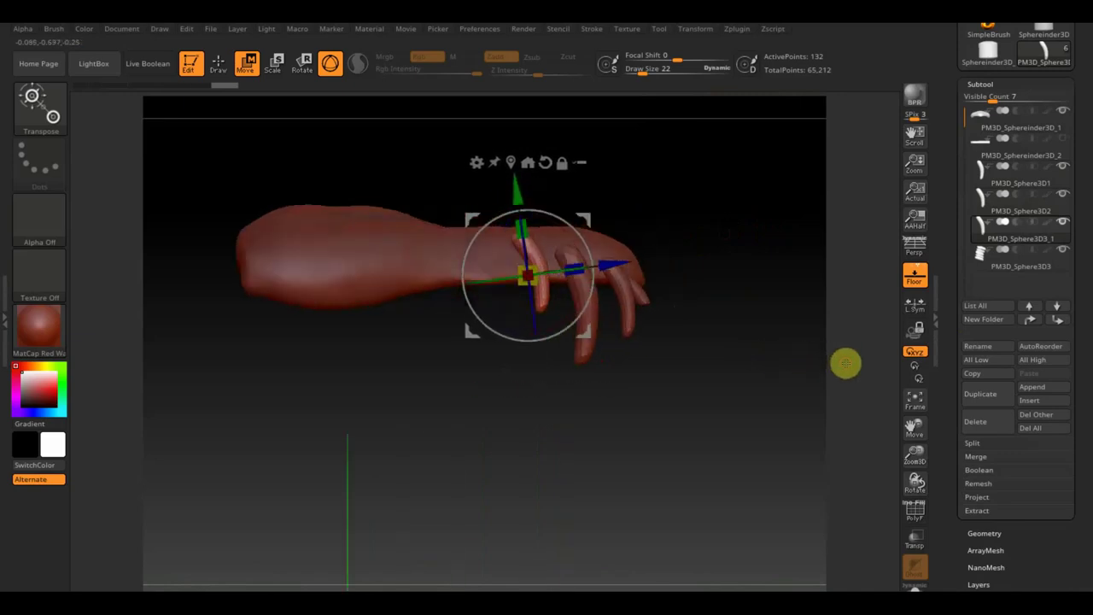
Trim the copied tooth's upper part away with TrimRect, leaving an 81-point stub.
left_click(218, 64)
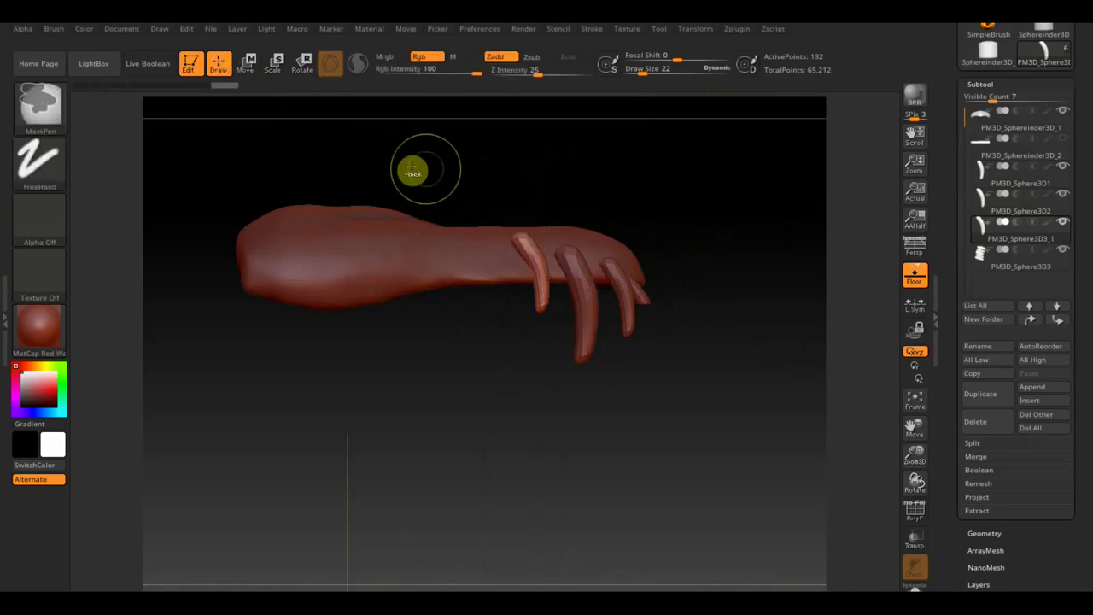
left_click_drag(370, 138, 606, 275, "ctrl+shift")
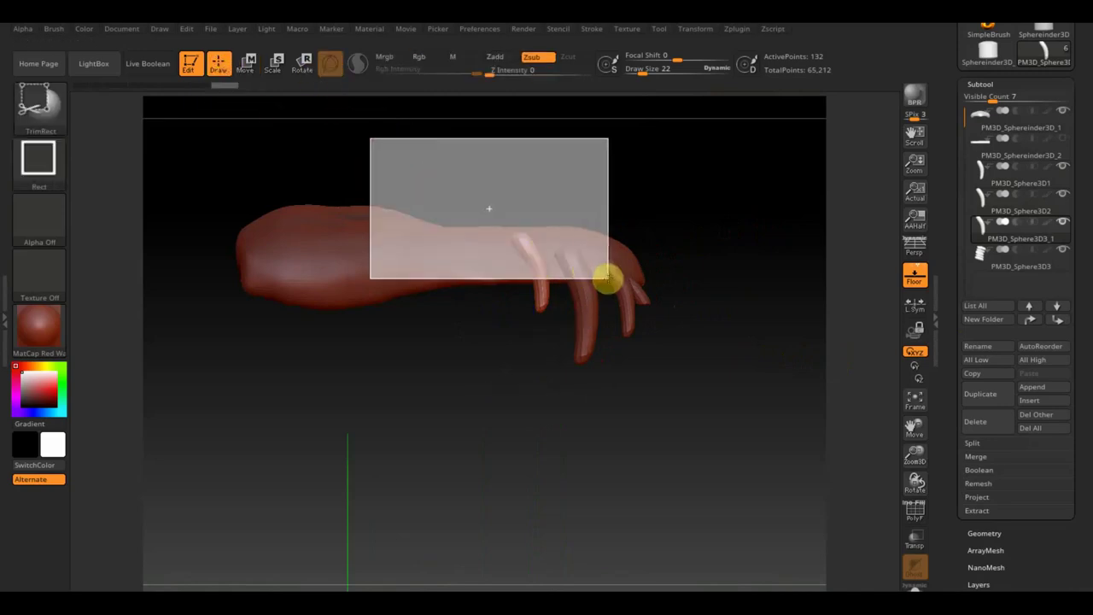
mouse_move(798, 324)
left_mouse_down()
mouse_move(695, 374)
mouse_move(713, 384)
left_mouse_up()
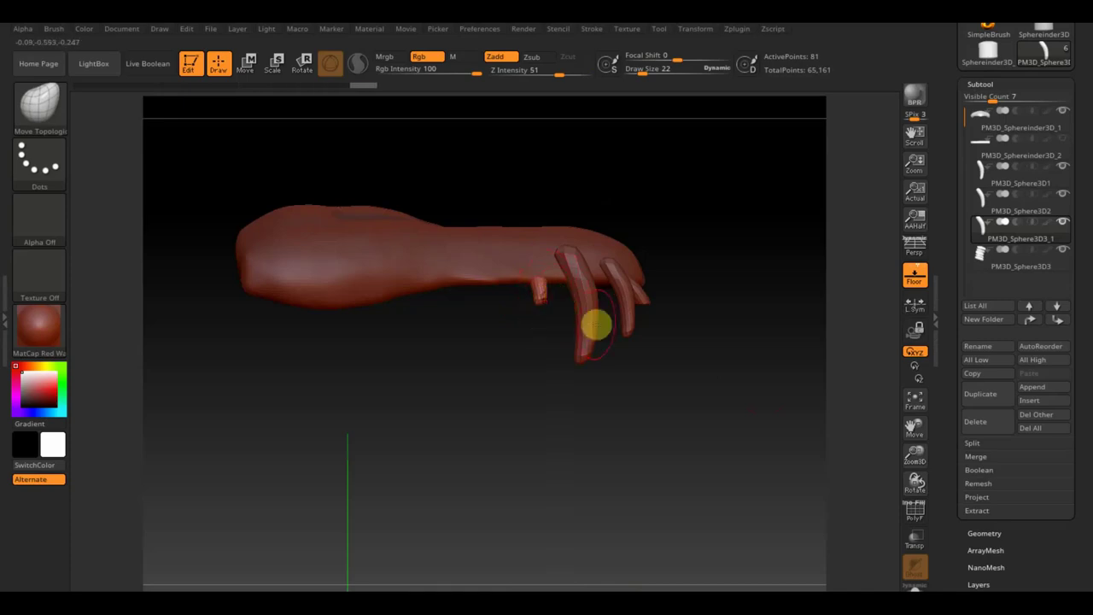
Duplicate the trimmed tooth as PM3D_Sphere3D3_2, move it up and enlarge it to reach lower.
left_click(979, 394)
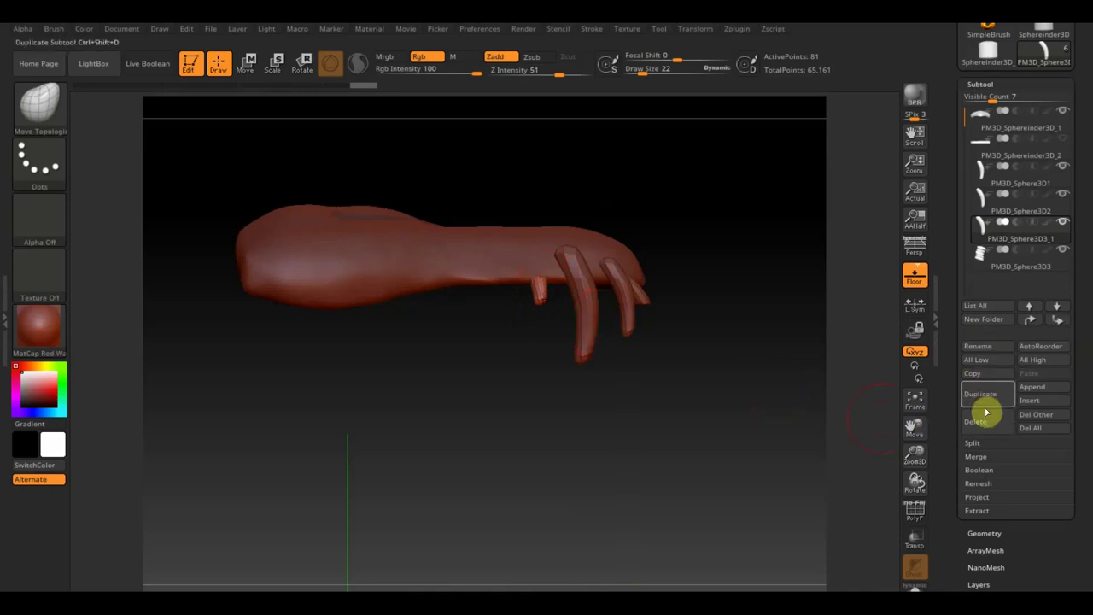
left_click(246, 62)
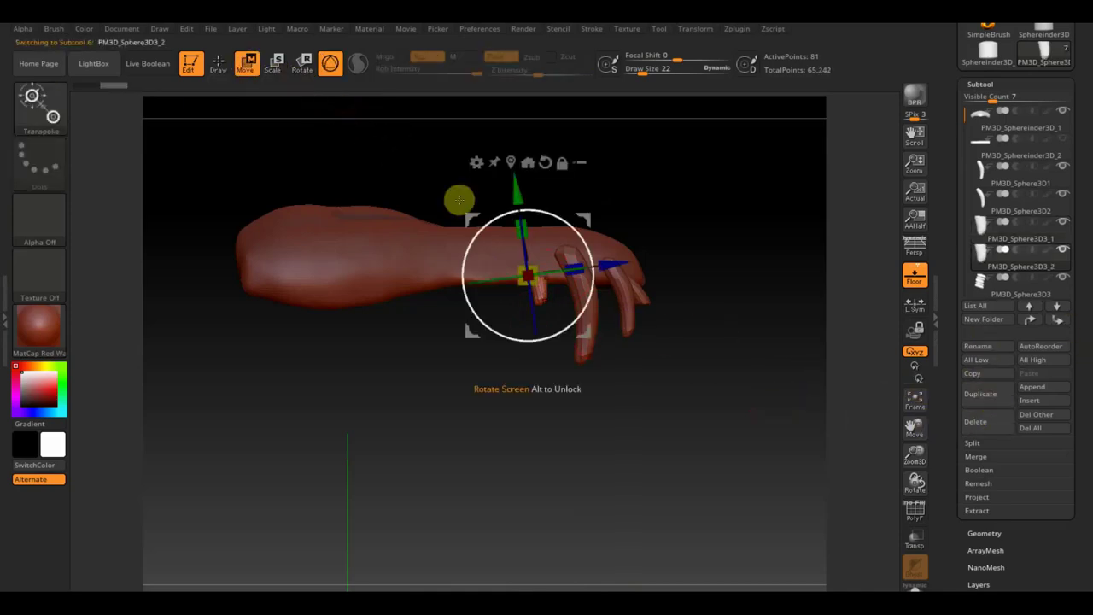
left_click_drag(625, 260, 581, 287)
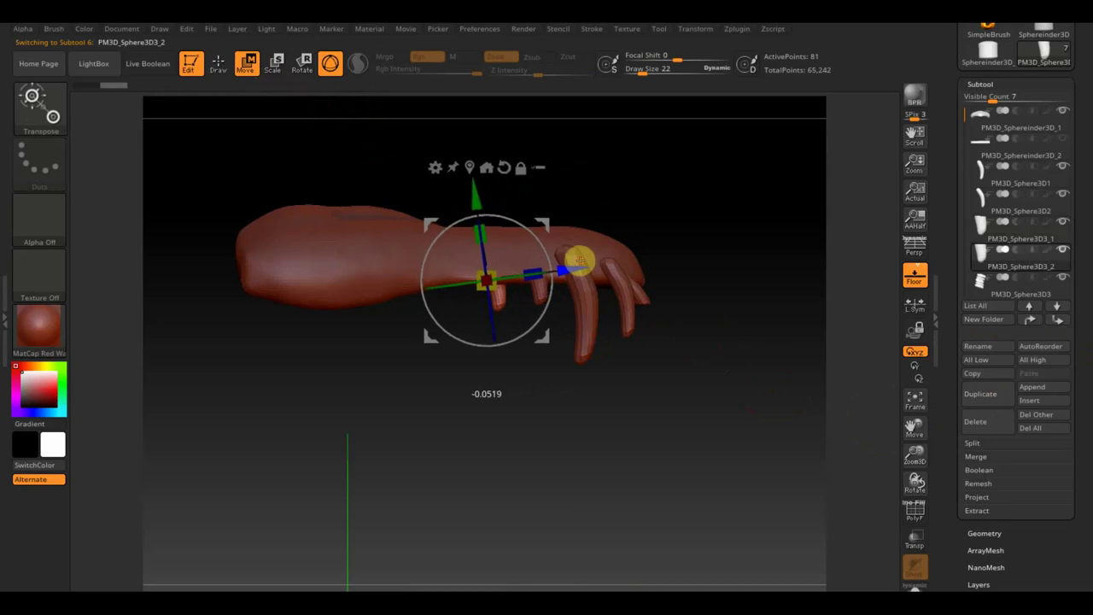
right_click_drag(685, 397, 720, 461, "ctrl")
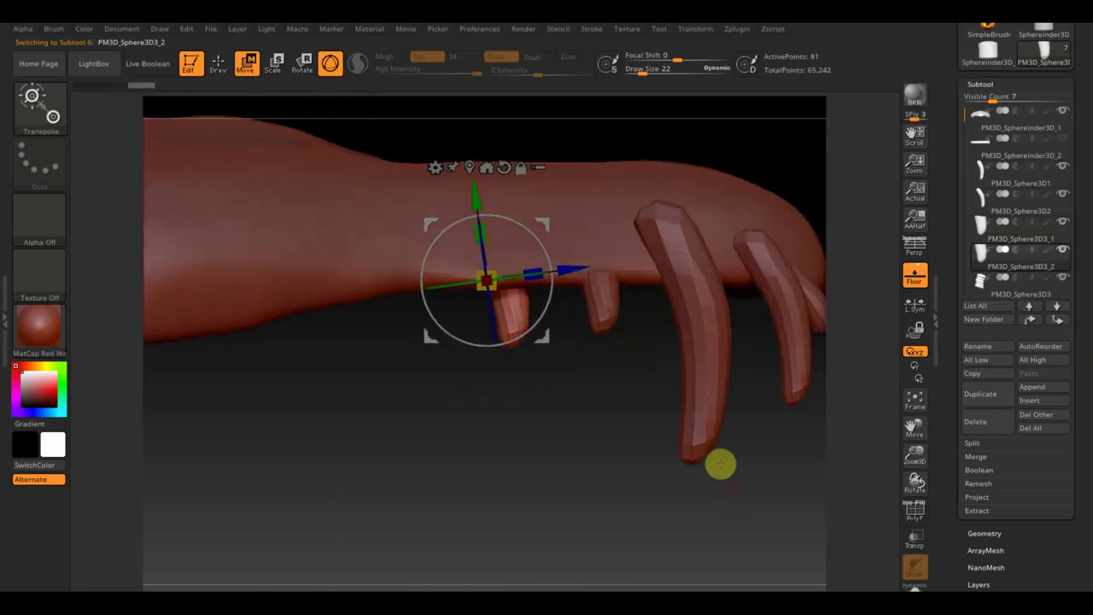
mouse_move(427, 222)
left_mouse_down()
mouse_move(401, 206)
mouse_move(450, 210)
mouse_move(450, 195)
left_mouse_up()
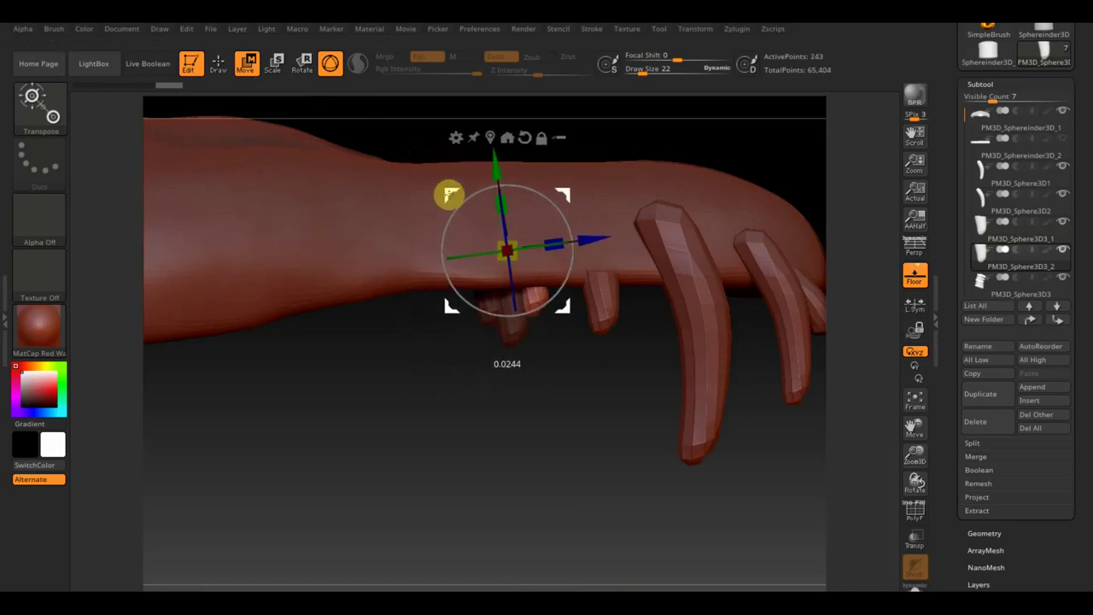
mouse_move(552, 420)
left_mouse_down()
mouse_move(569, 416)
mouse_move(481, 329)
mouse_move(568, 415)
left_mouse_up()
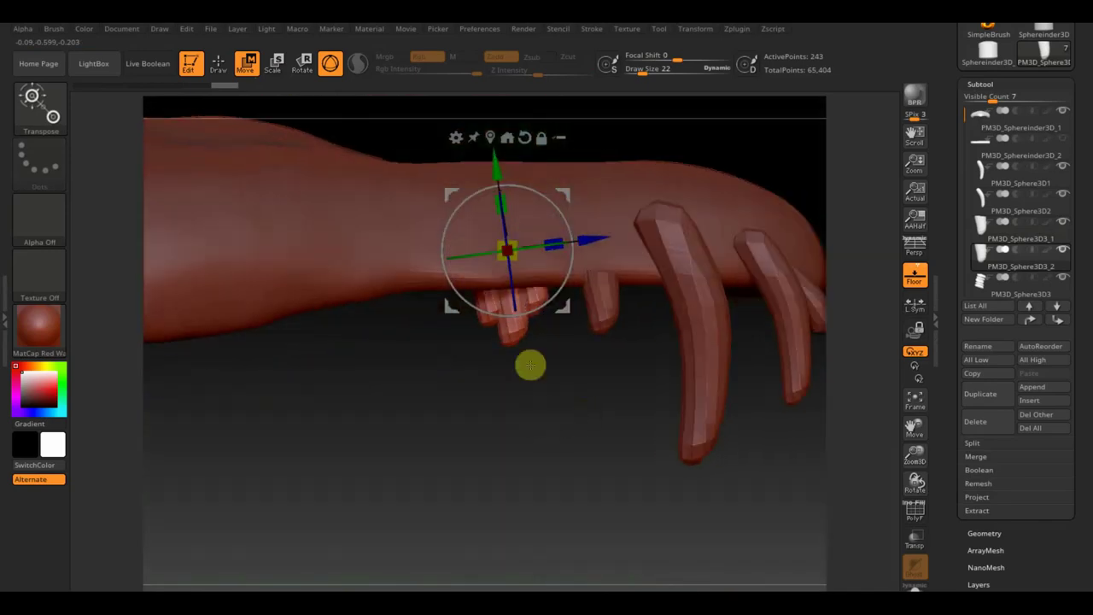
left_click_drag(507, 252, 509, 255)
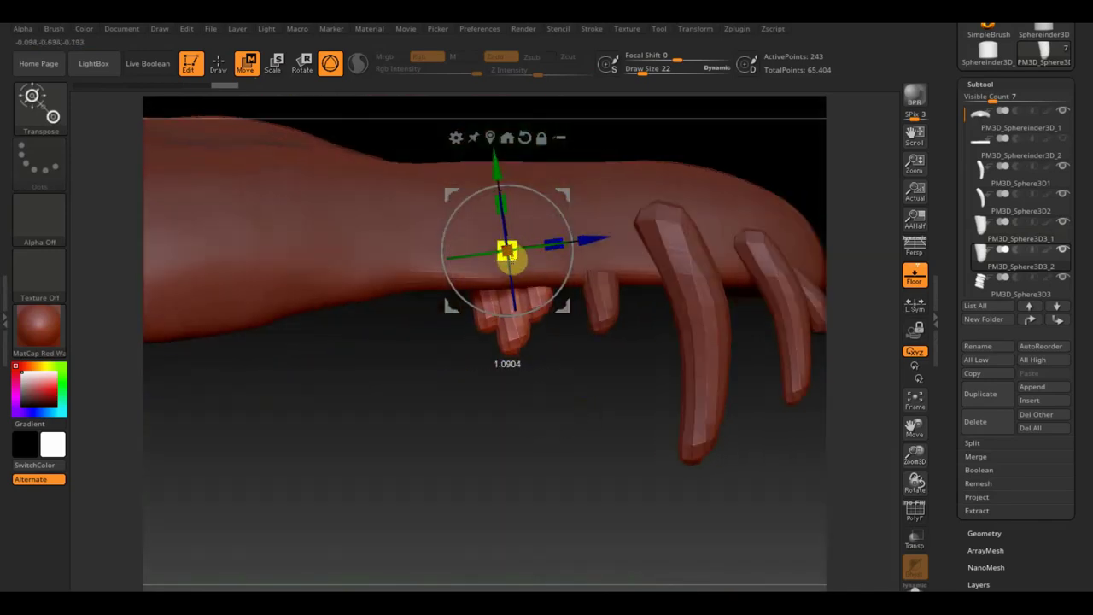
Shift and tilt the new tooth cluster, then trim it with TrimRect to 213 points.
left_click_drag(706, 114, 666, 152)
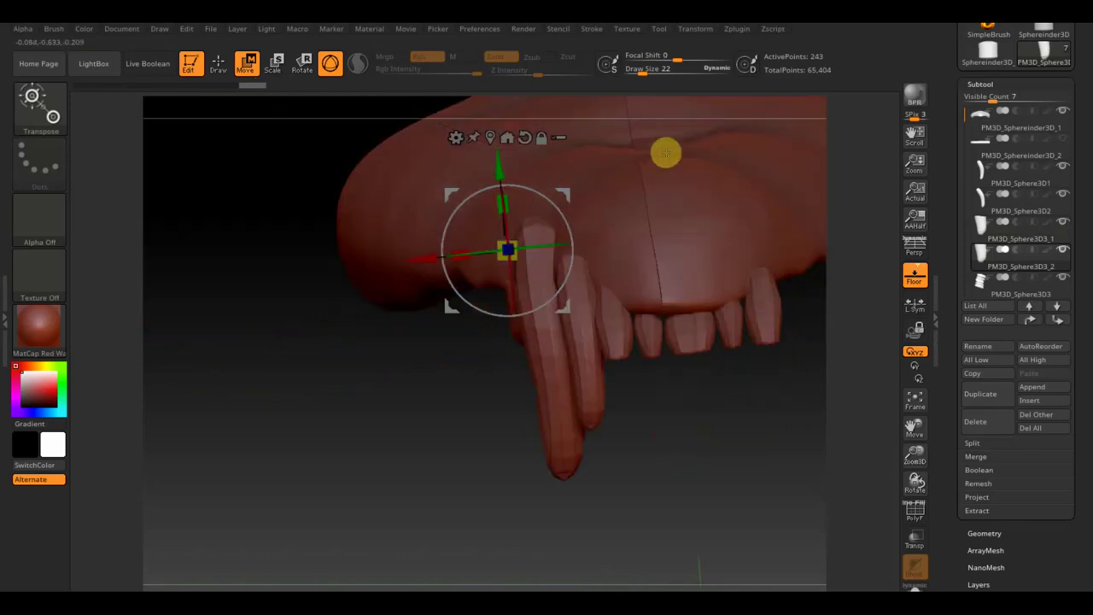
left_click_drag(416, 257, 388, 261)
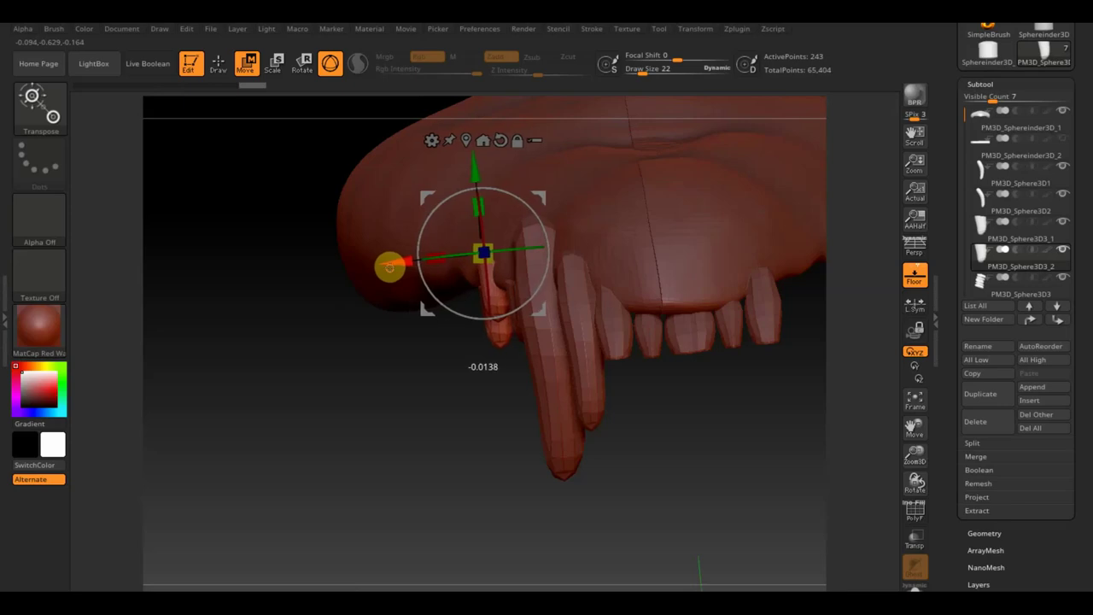
mouse_move(395, 415)
left_mouse_down()
mouse_move(484, 410)
mouse_move(519, 429)
mouse_move(549, 391)
mouse_move(531, 403)
left_mouse_up()
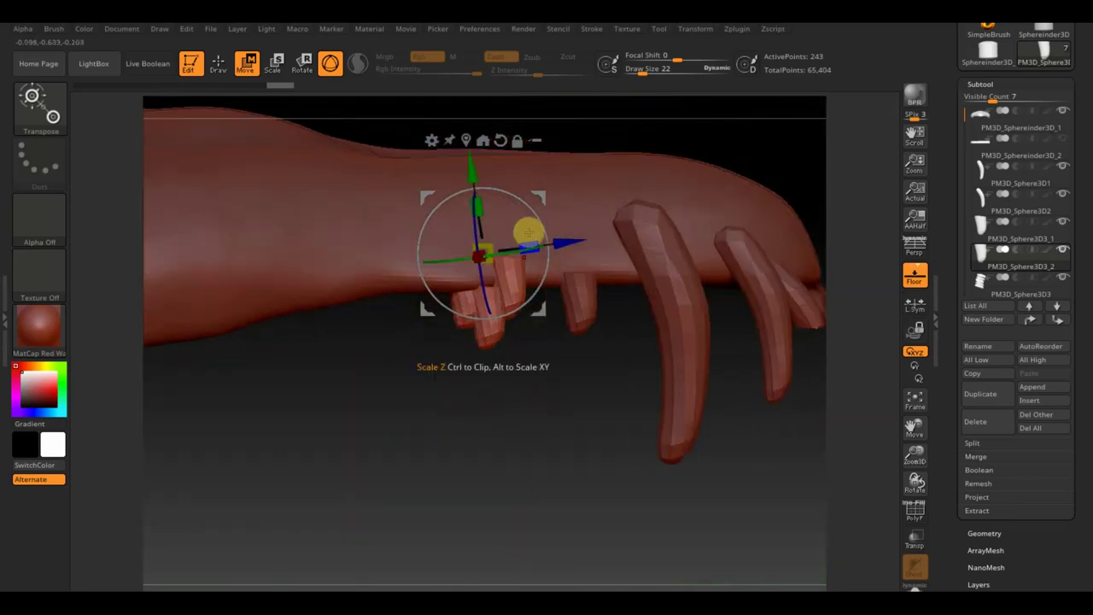
left_click_drag(532, 203, 534, 214)
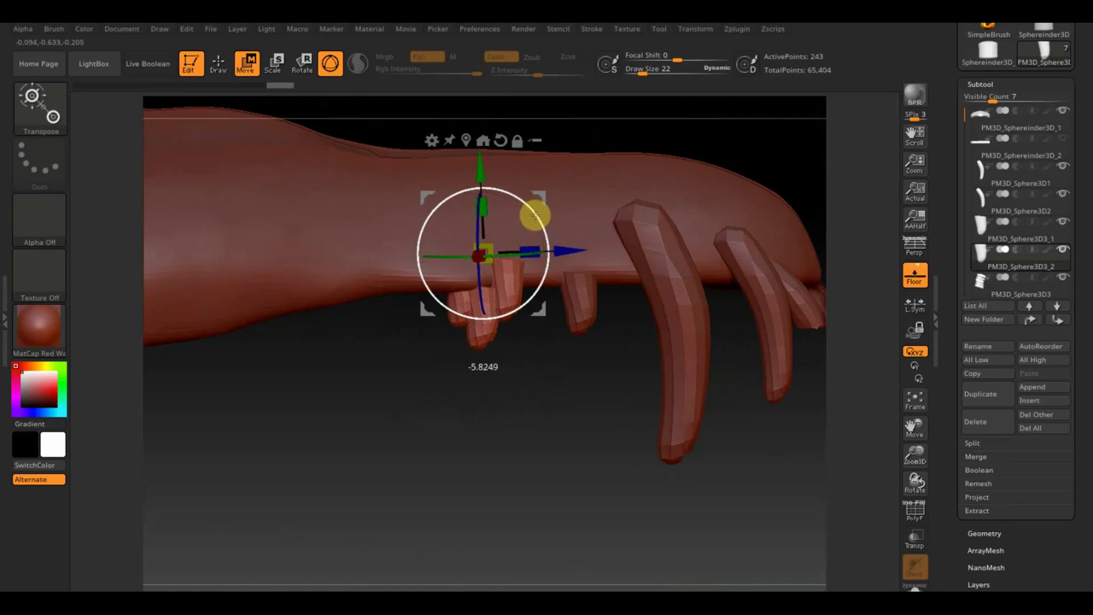
mouse_move(533, 427)
left_mouse_down()
mouse_move(527, 434)
mouse_move(513, 405)
mouse_move(509, 271)
mouse_move(516, 224)
mouse_move(532, 214)
left_mouse_up()
mouse_move(621, 183)
left_mouse_down()
mouse_move(639, 319)
mouse_move(665, 320)
left_mouse_up()
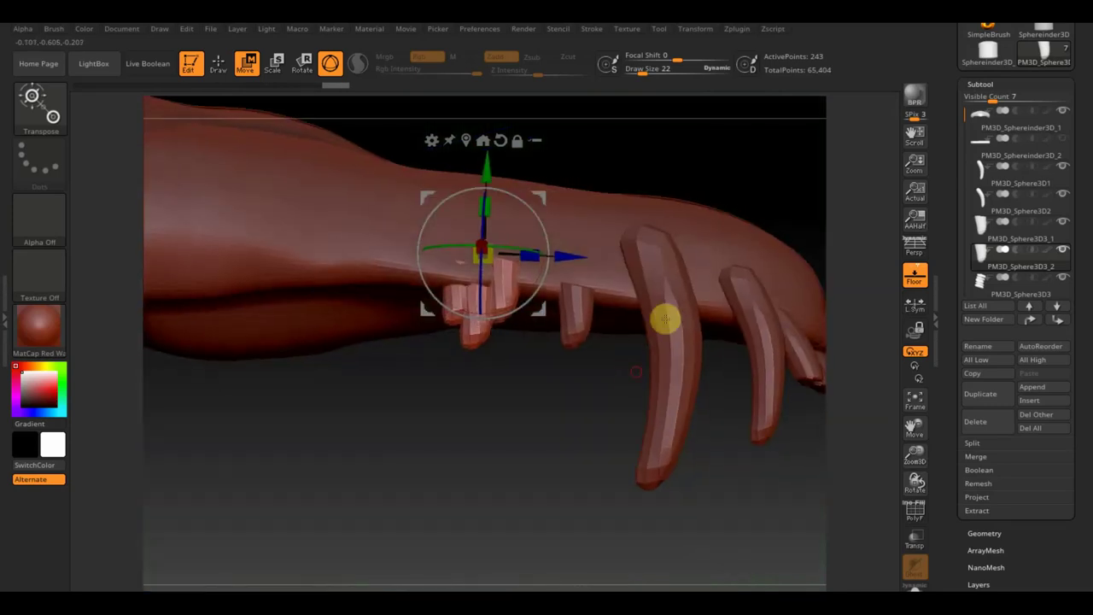
left_click(219, 61)
left_click_drag(281, 143, 567, 271, "ctrl+shift")
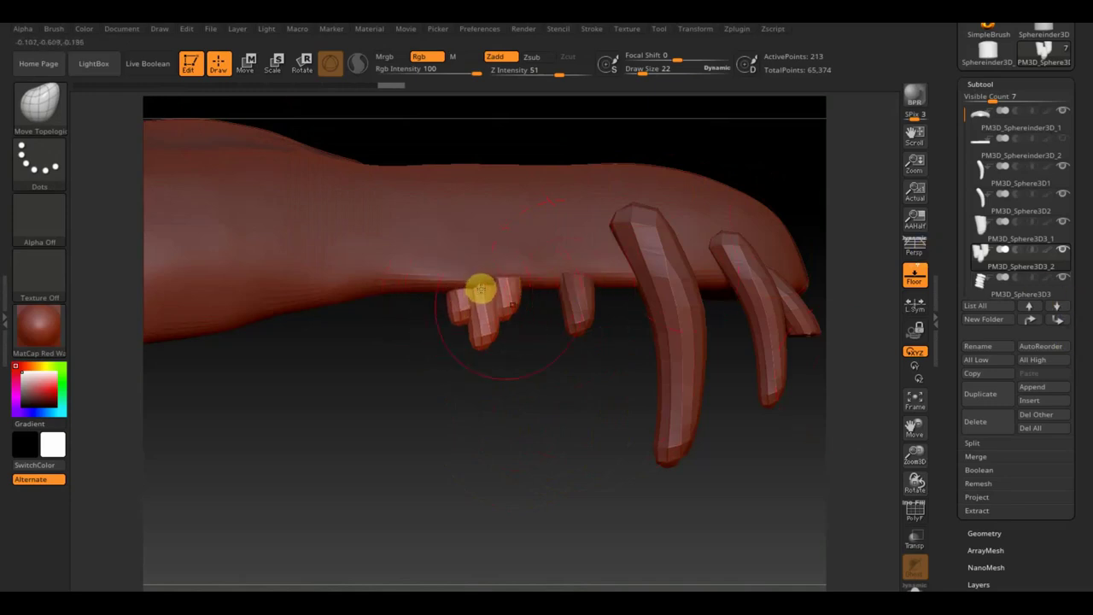
Duplicate the tooth cluster, slide the copy left, enlarge it about 1.35x and raise it into the slab.
left_click(993, 403)
left_click(247, 62)
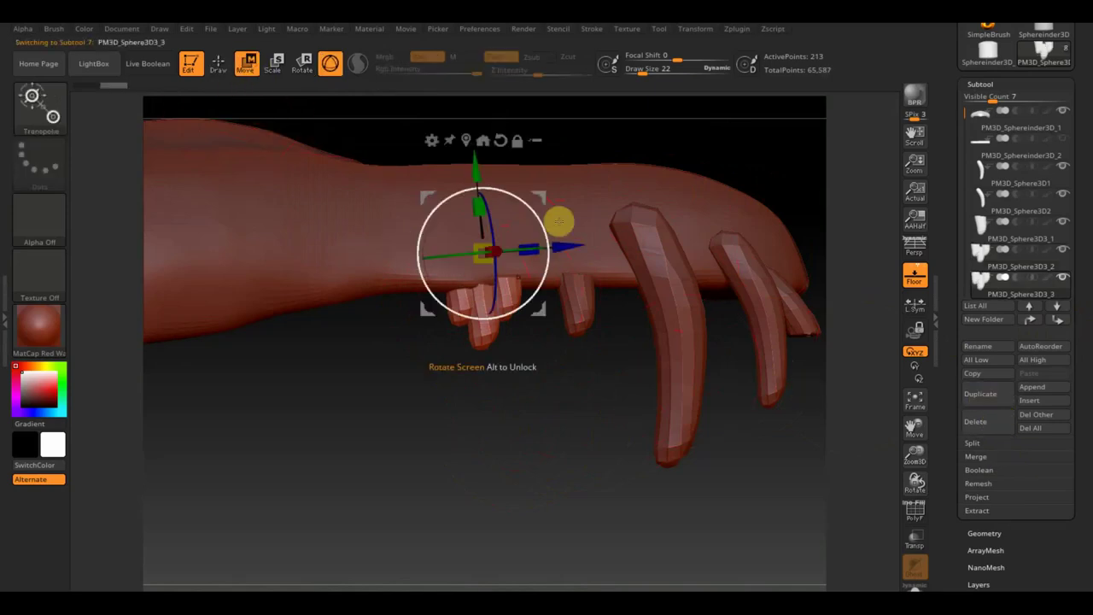
left_click_drag(578, 243, 438, 266)
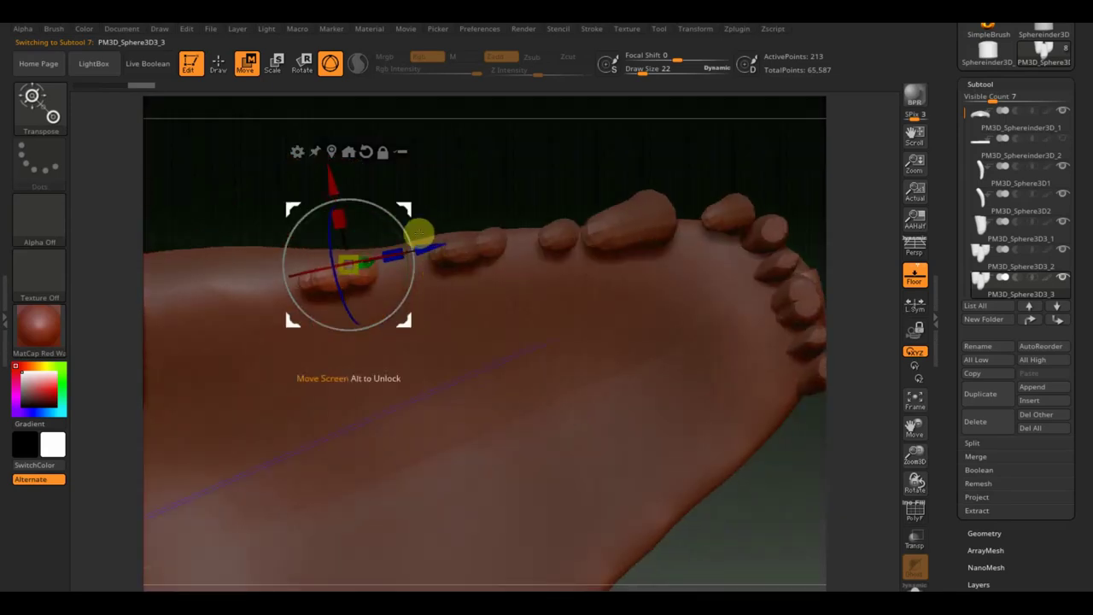
left_click_drag(434, 249, 424, 245)
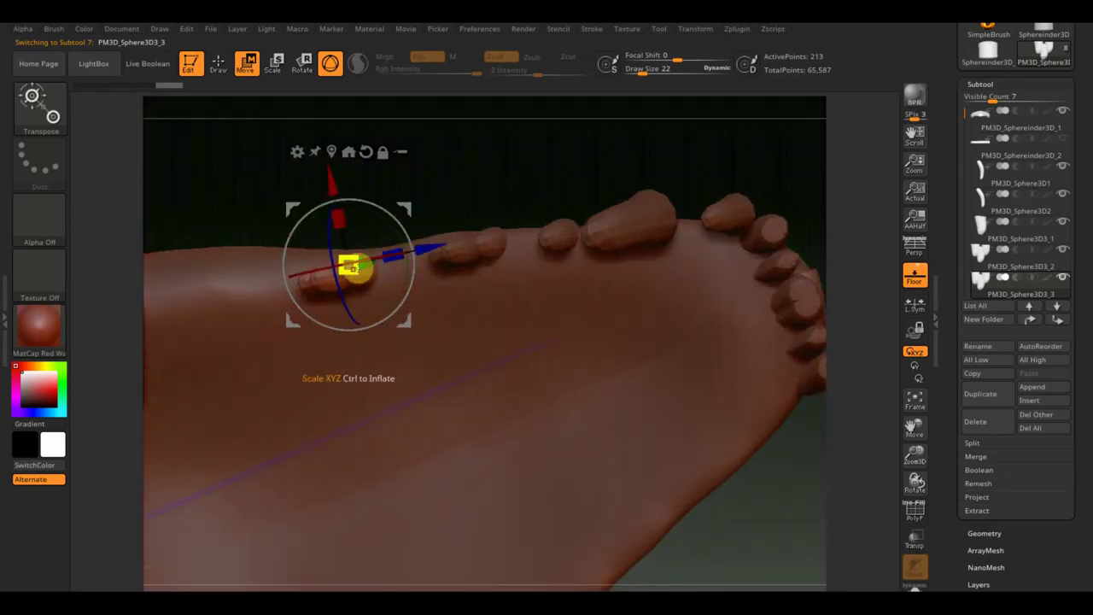
left_click_drag(357, 268, 363, 280)
mouse_move(462, 209)
left_mouse_down()
mouse_move(503, 208)
mouse_move(517, 377)
left_mouse_up()
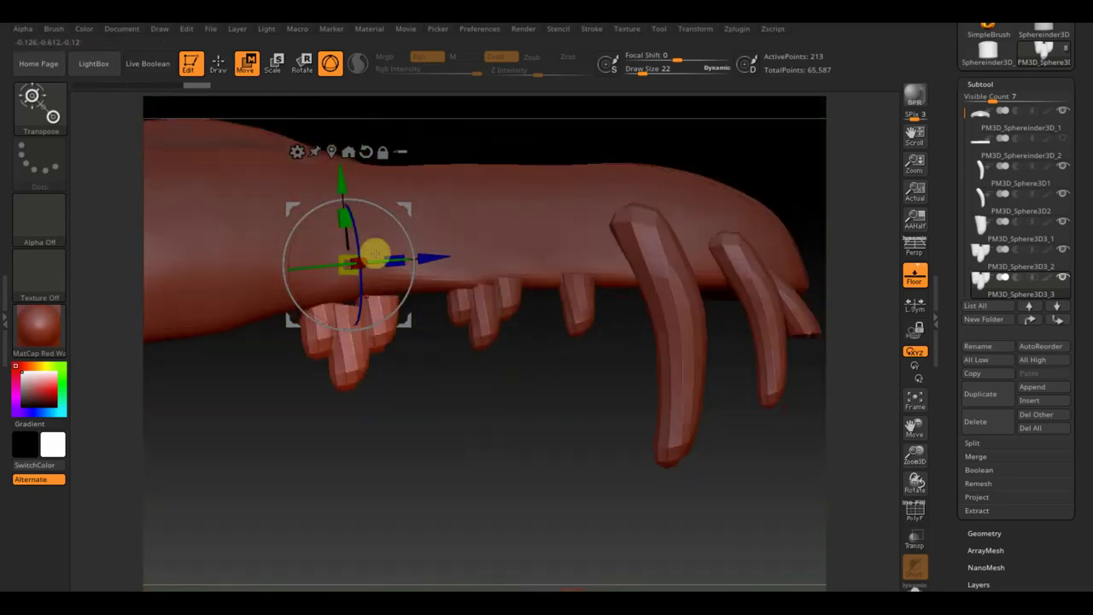
left_click_drag(342, 192, 341, 176)
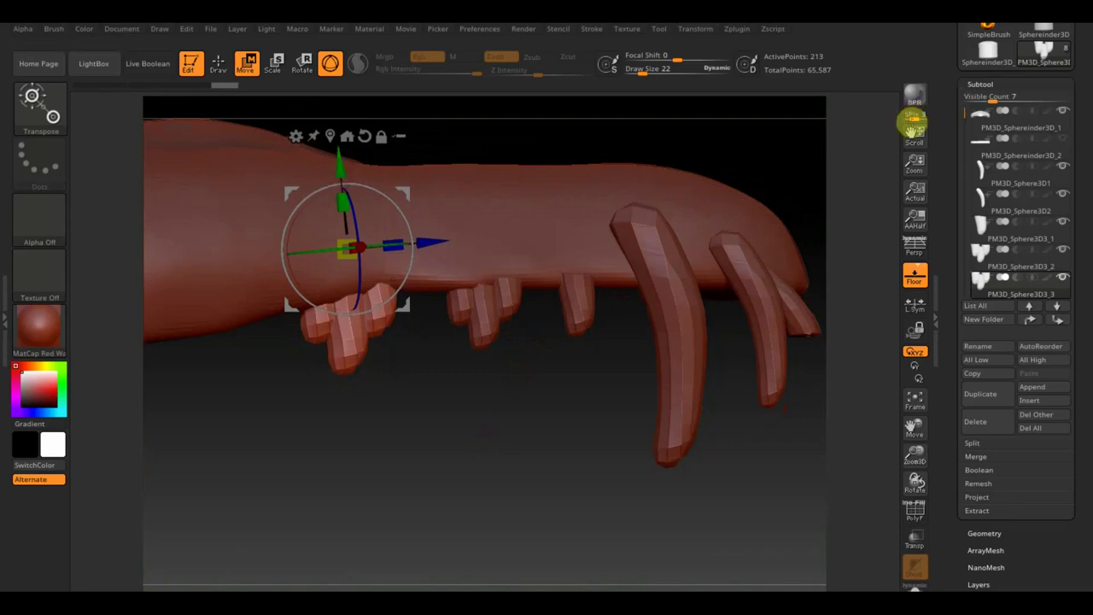
key("z")
key("z")
key("z")
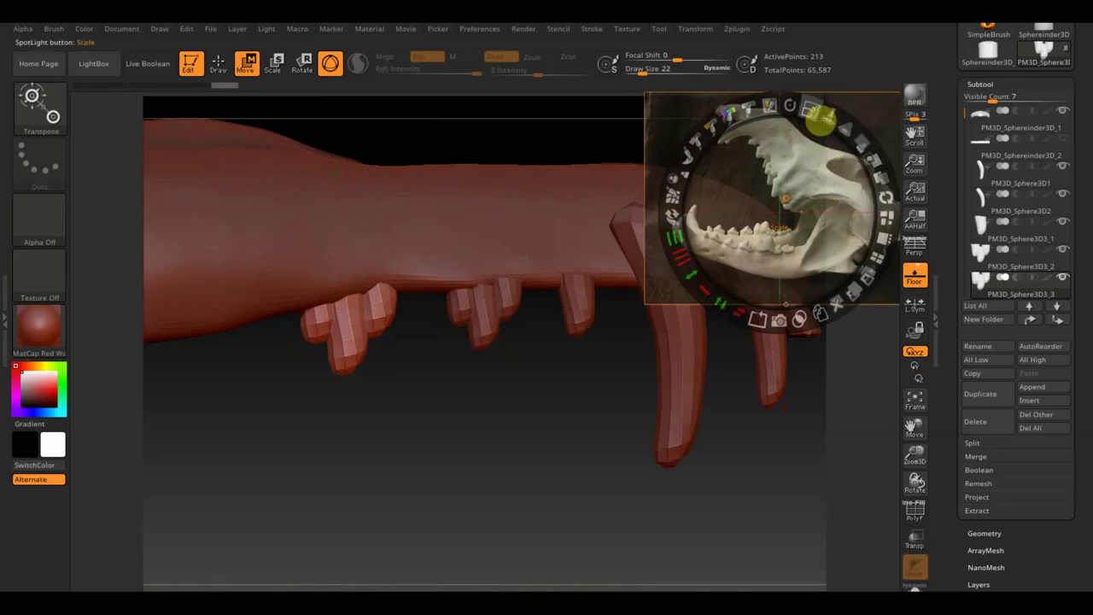
left_click_drag(818, 119, 719, 363)
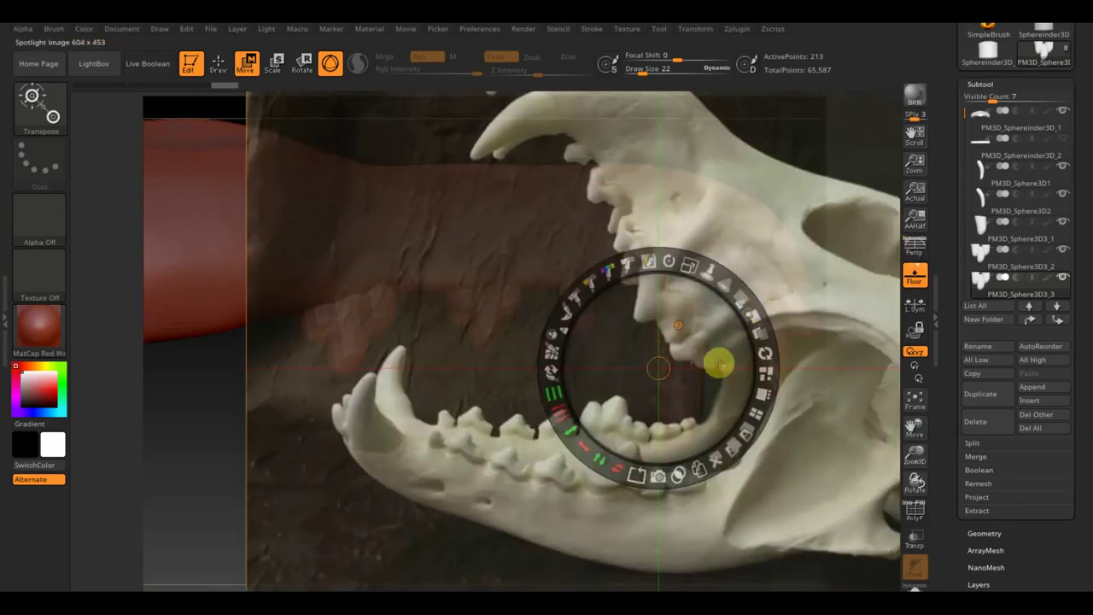
key("z")
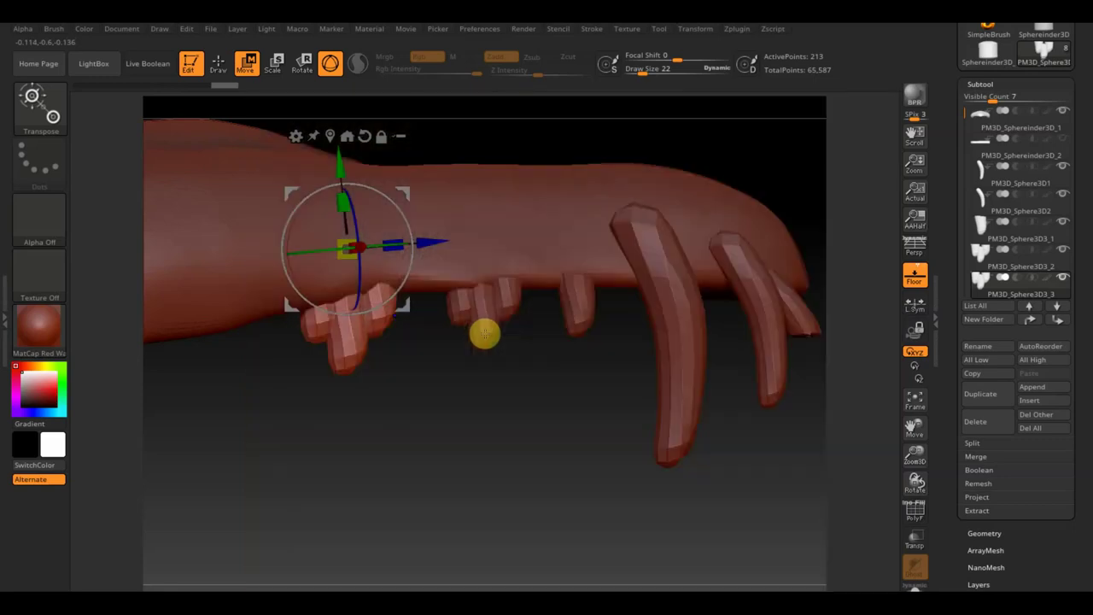
Drag out a copy of the tooth cluster further left and enlarge it about 1.4 times.
left_click_drag(458, 418, 623, 400)
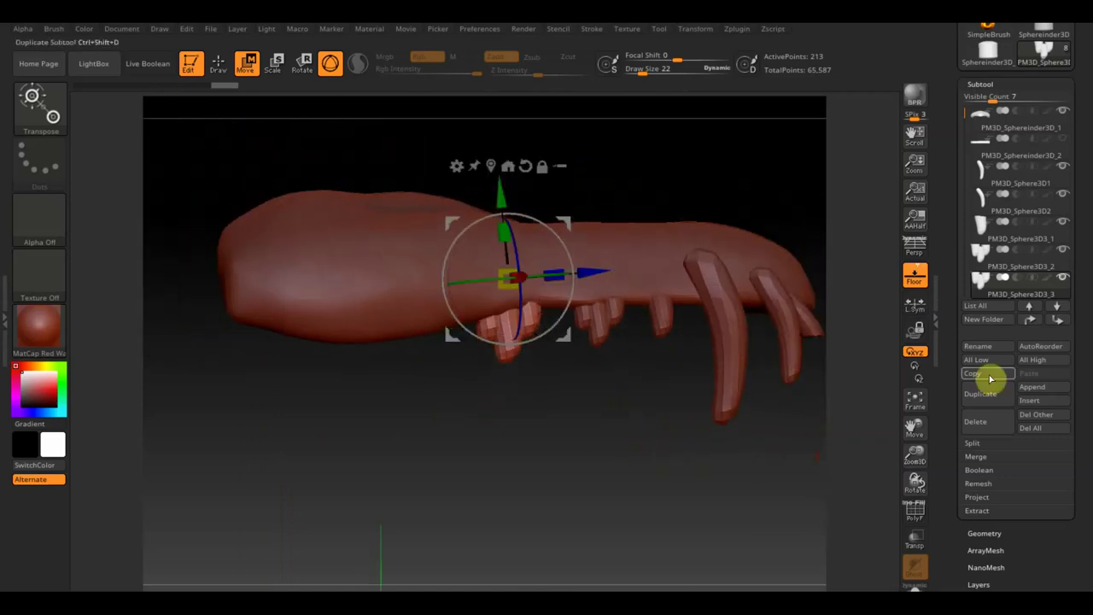
left_click_drag(603, 274, 484, 297)
left_click_drag(391, 292, 386, 306)
left_click_drag(452, 231, 455, 231)
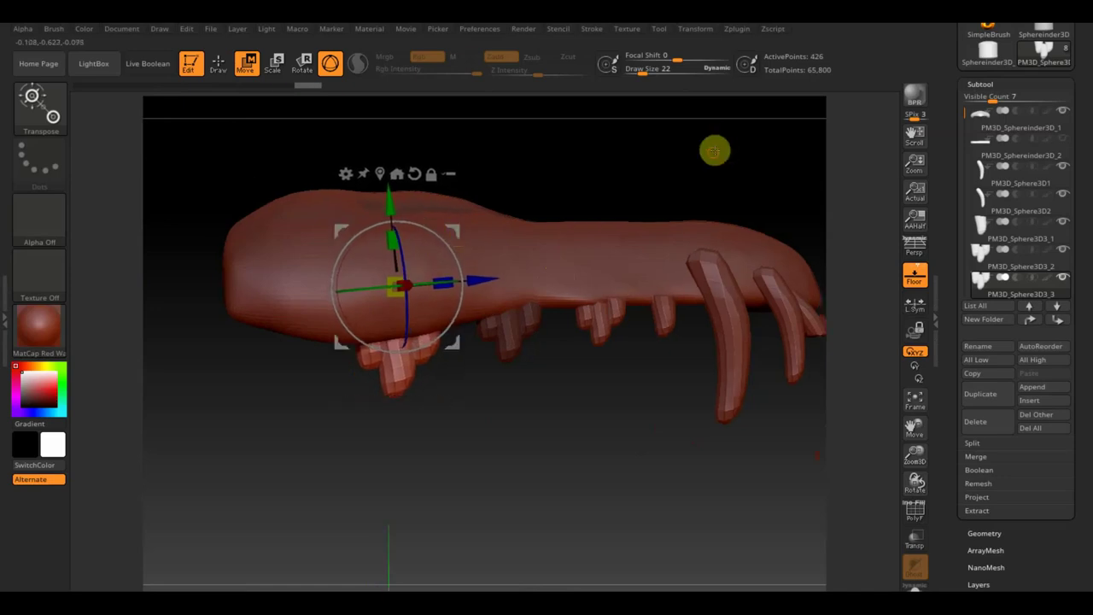
Shift the new cluster along the slab's length, flip the gizmo 180 degrees, and select the upper teeth.
left_click_drag(715, 146, 598, 189)
left_click_drag(329, 286, 305, 295)
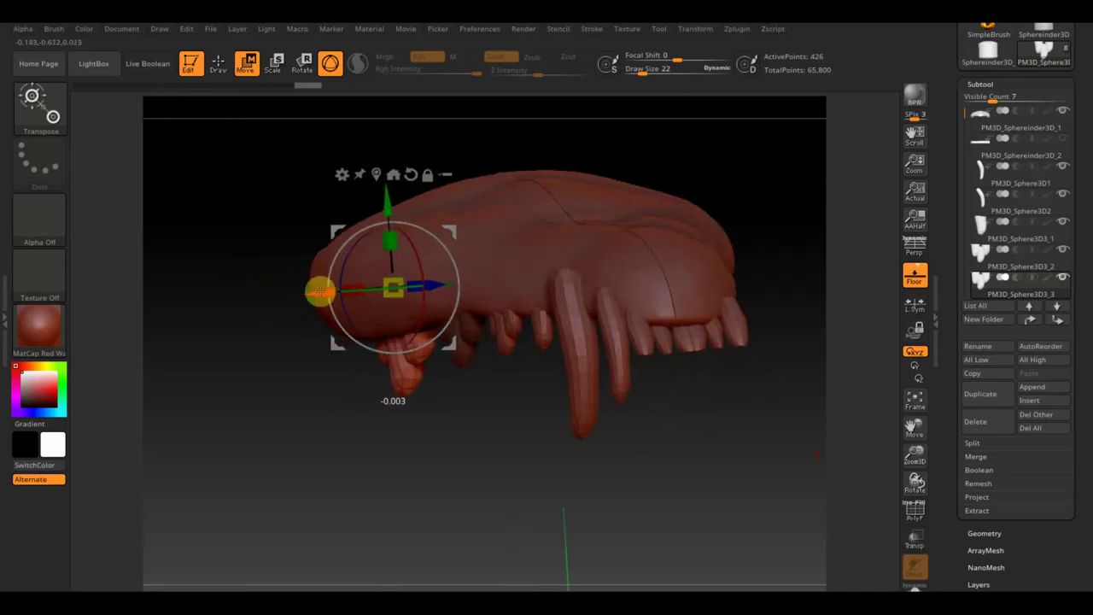
mouse_move(441, 467)
left_mouse_down()
mouse_move(521, 469)
mouse_move(498, 478)
left_mouse_up()
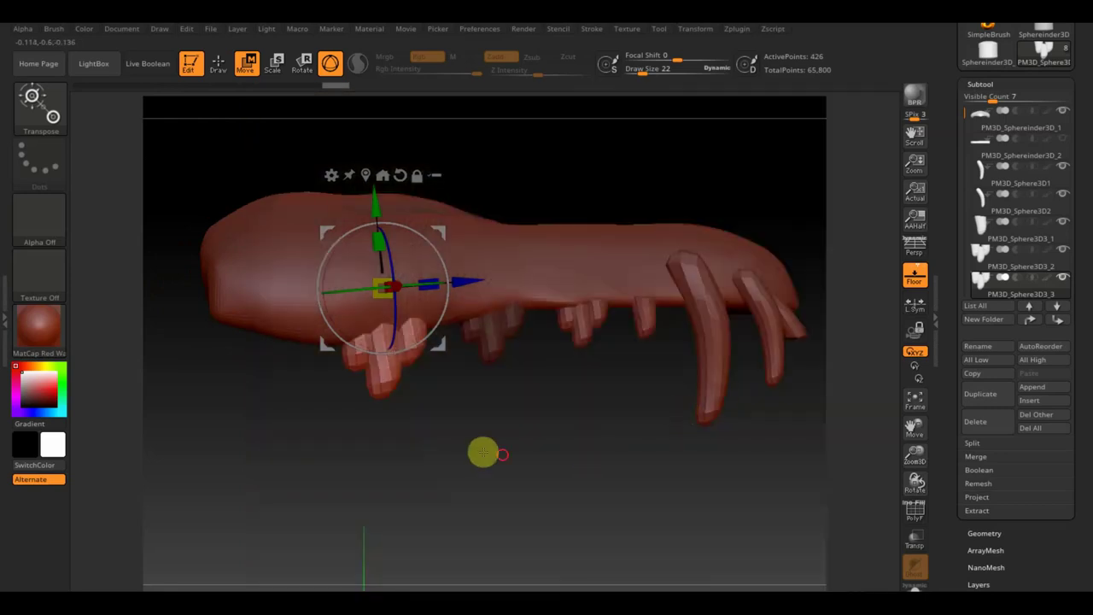
mouse_move(483, 451)
left_mouse_down()
mouse_move(553, 458)
mouse_move(515, 454)
left_mouse_up()
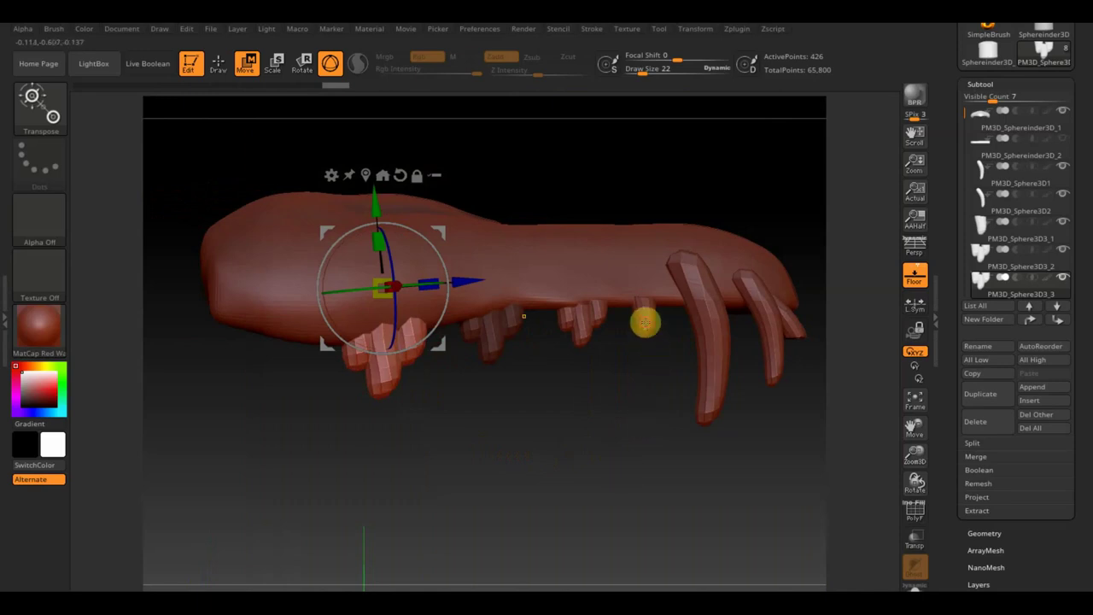
left_click(524, 316)
left_click(646, 322, "alt")
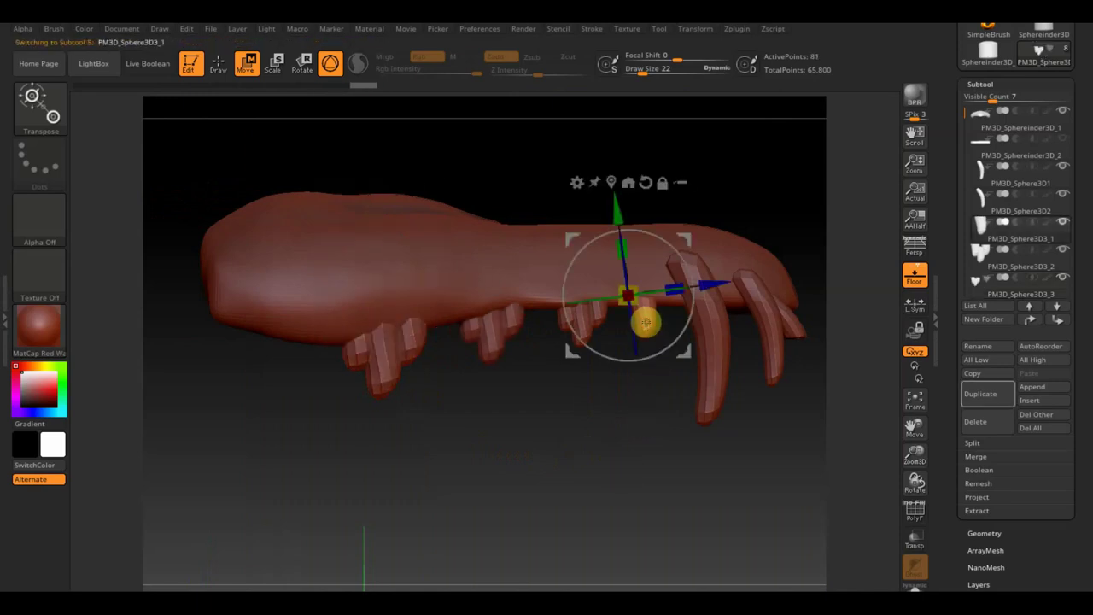
Duplicate the upper tooth row, slide it forward, enlarge it about 1.8x, and raise the gizmo pivot.
left_click(991, 394)
left_click_drag(717, 296, 388, 322)
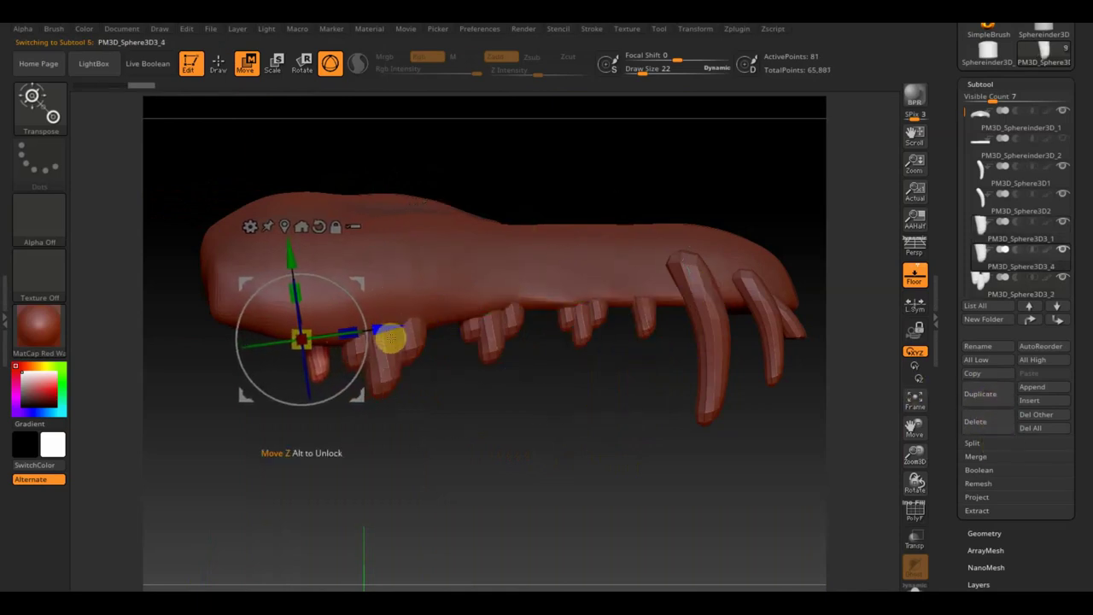
mouse_move(346, 325)
left_mouse_down()
mouse_move(357, 322)
mouse_move(330, 332)
left_mouse_up()
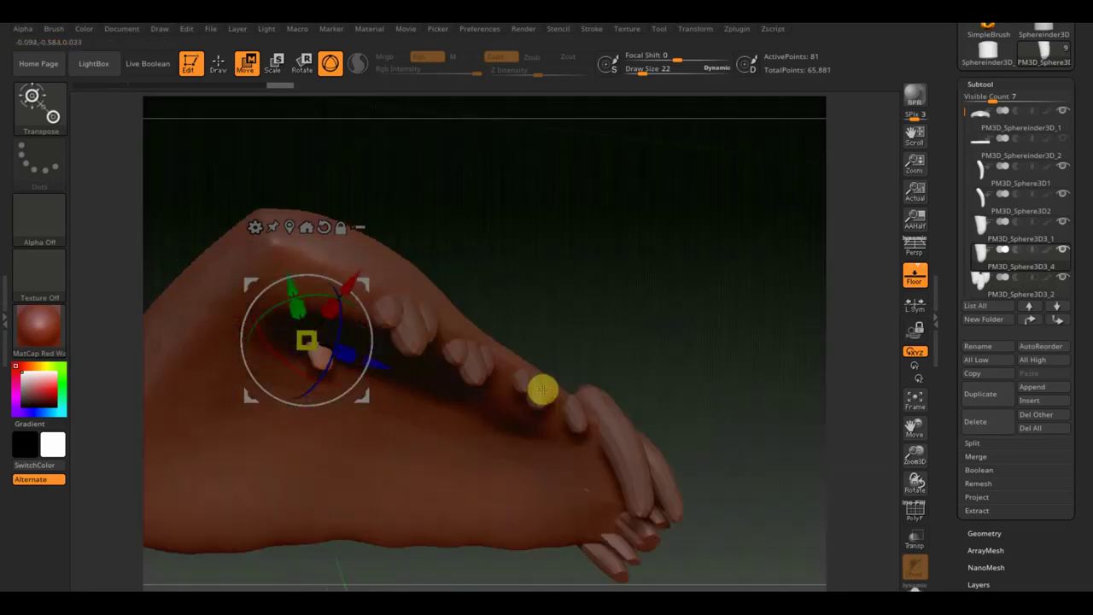
mouse_move(543, 389)
left_mouse_down()
mouse_move(520, 256)
mouse_move(499, 254)
left_mouse_up()
mouse_move(296, 249)
left_mouse_down()
mouse_move(304, 176)
mouse_move(354, 210)
mouse_move(297, 220)
left_mouse_up()
Inspect the new tooth row from underneath and the side, switching active part and back to transform mode.
mouse_move(480, 211)
left_mouse_down()
mouse_move(510, 299)
mouse_move(500, 393)
mouse_move(513, 322)
mouse_move(506, 189)
left_mouse_up()
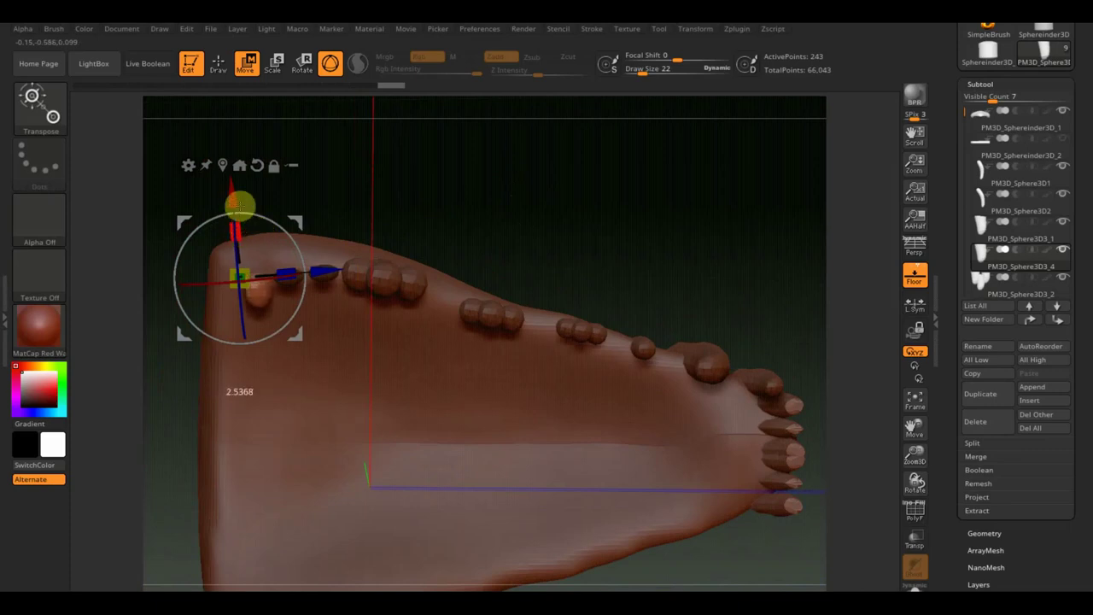
key("ctrl")
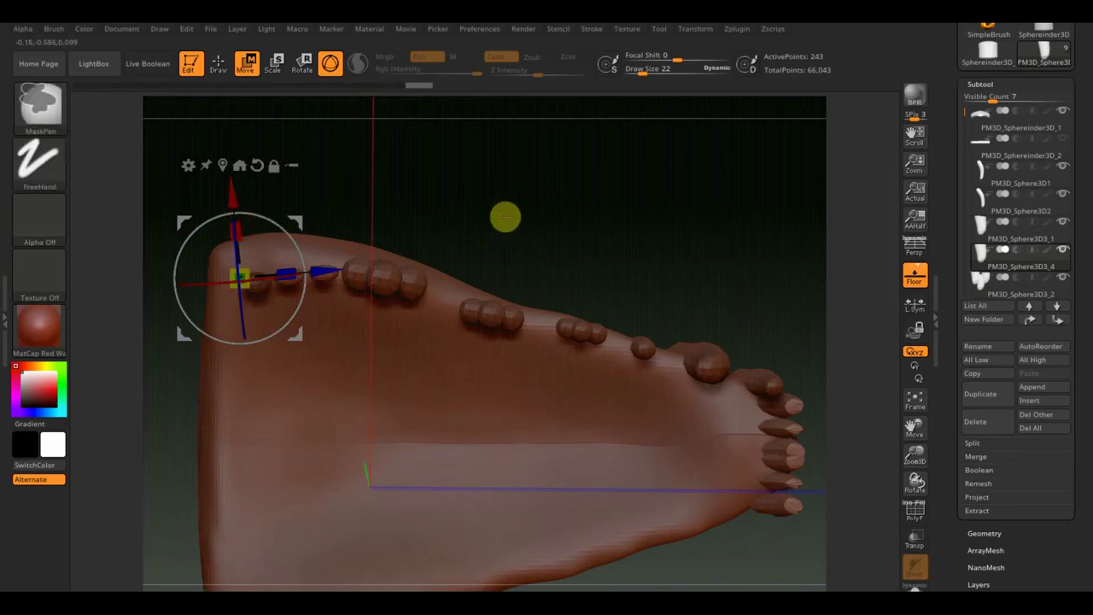
key("ctrl")
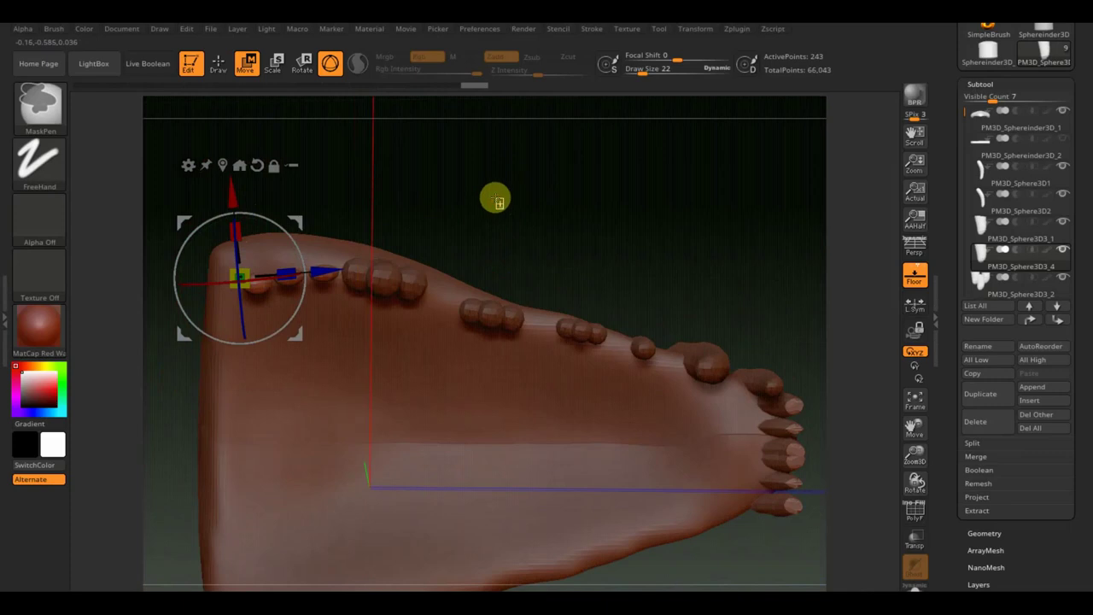
left_click(479, 230, "alt")
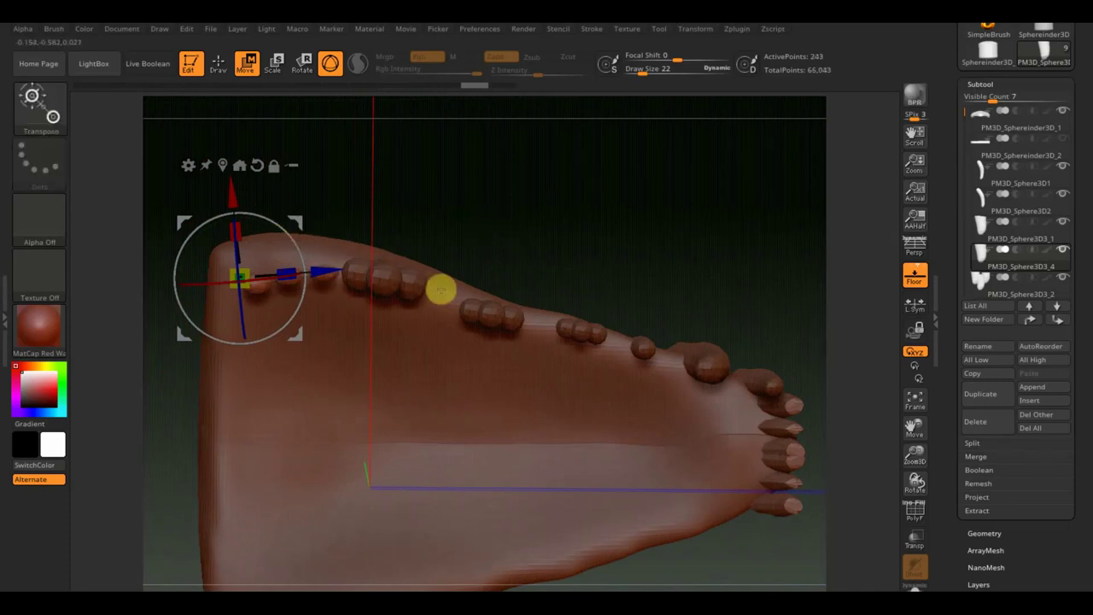
left_click(223, 63)
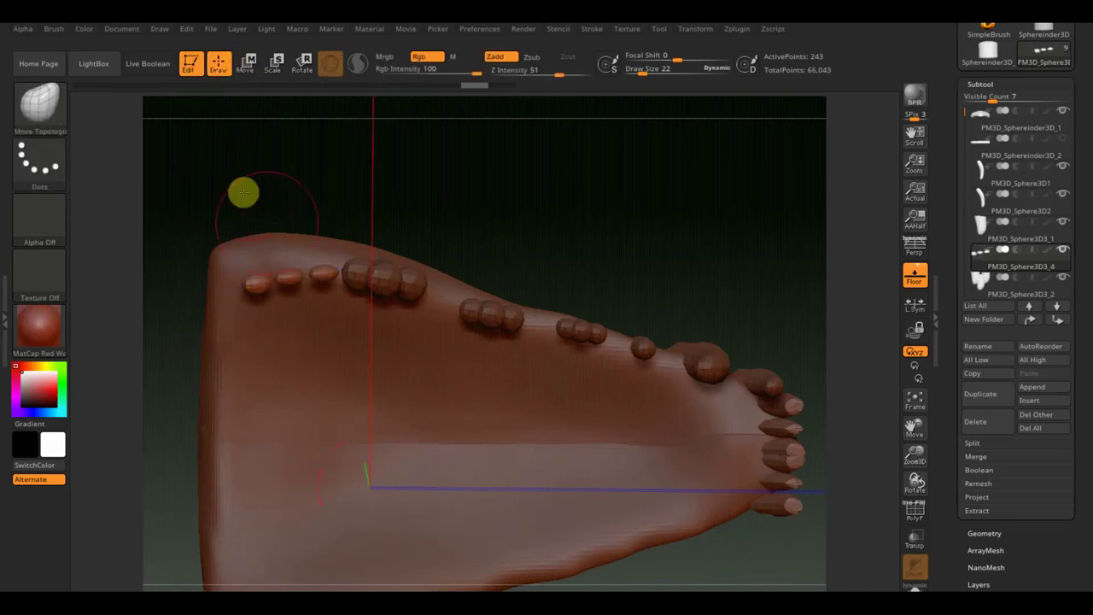
left_click(248, 68)
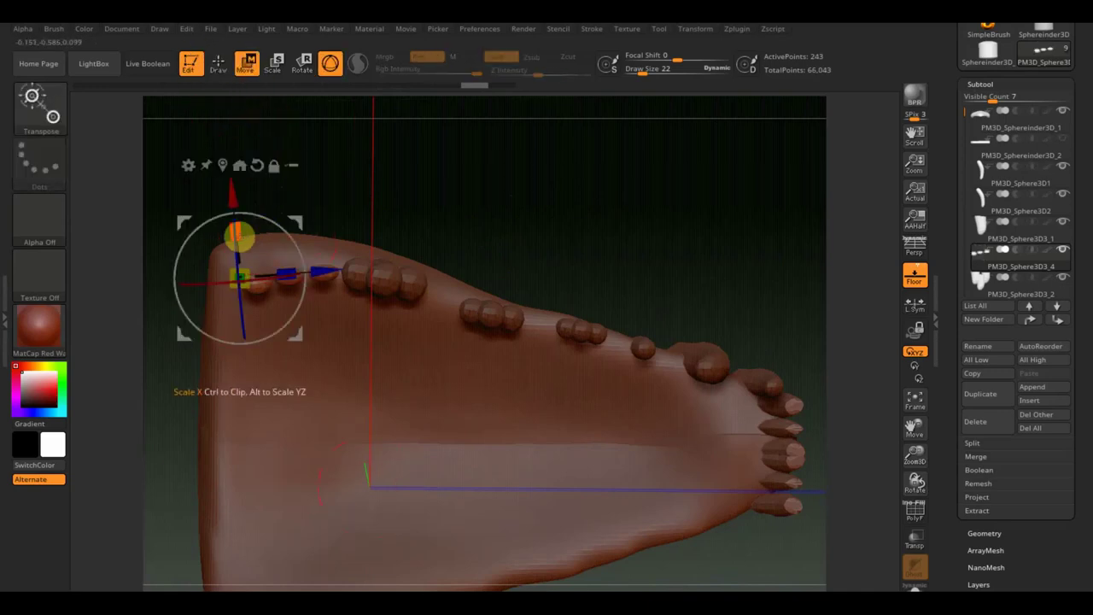
mouse_move(508, 219)
left_mouse_down()
mouse_move(513, 405)
mouse_move(490, 456)
mouse_move(444, 283)
mouse_move(463, 230)
mouse_move(329, 219)
left_mouse_up()
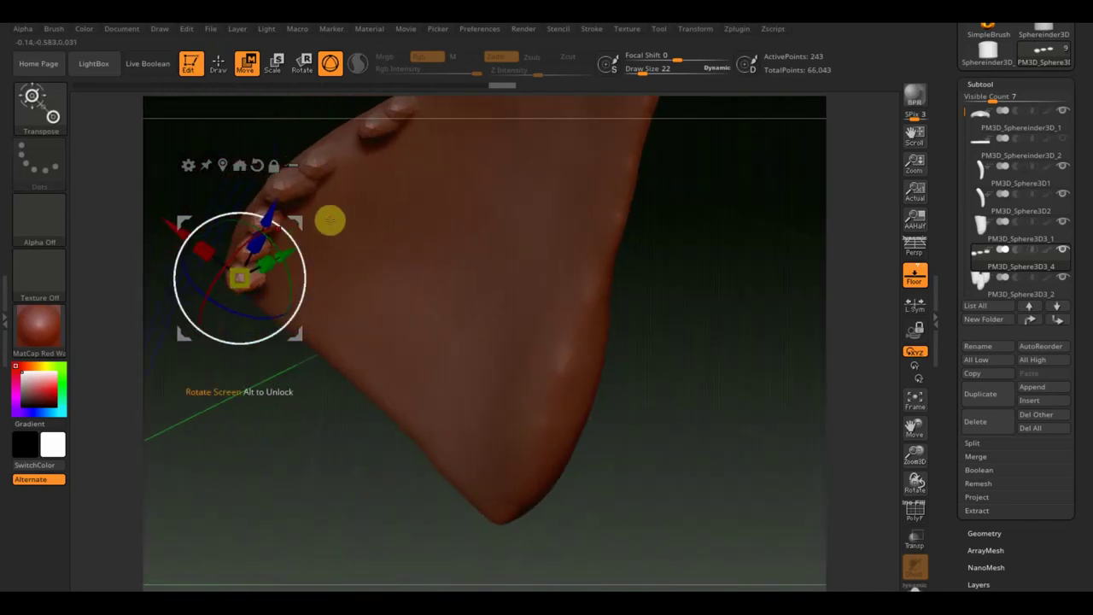
mouse_move(639, 285)
left_mouse_down()
mouse_move(766, 312)
mouse_move(771, 459)
mouse_move(839, 313)
left_mouse_up()
mouse_move(709, 341)
left_mouse_down()
mouse_move(590, 385)
mouse_move(640, 381)
mouse_move(610, 383)
left_mouse_up()
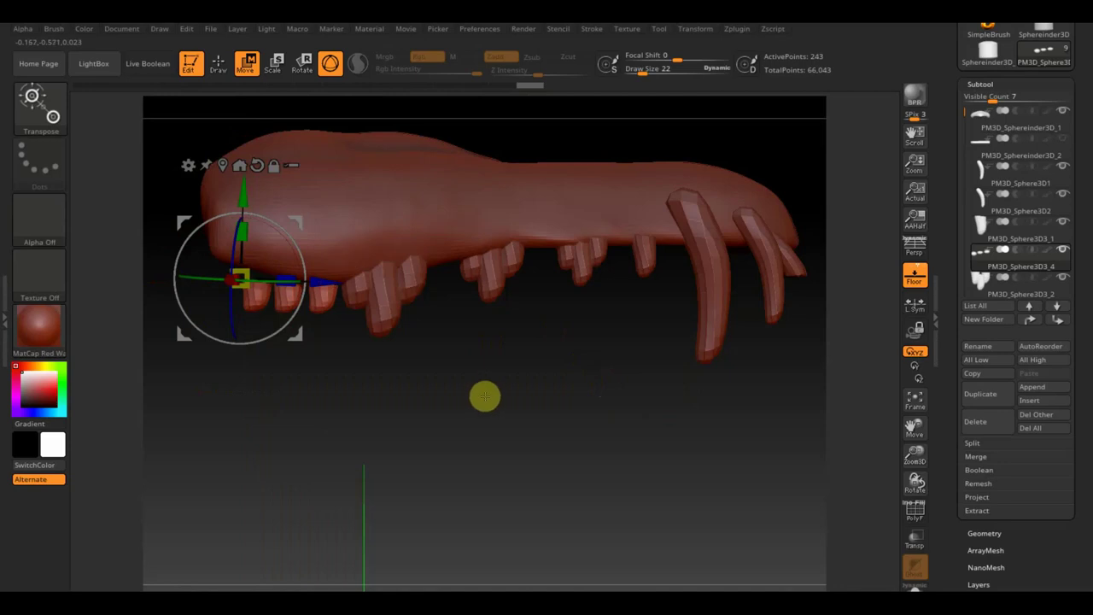
Select the lower teeth subtool, switch to Draw mode, and Ctrl-drag to remesh it to about 57,987 points.
key("ctrl")
left_click(387, 313, "alt")
key("ctrl")
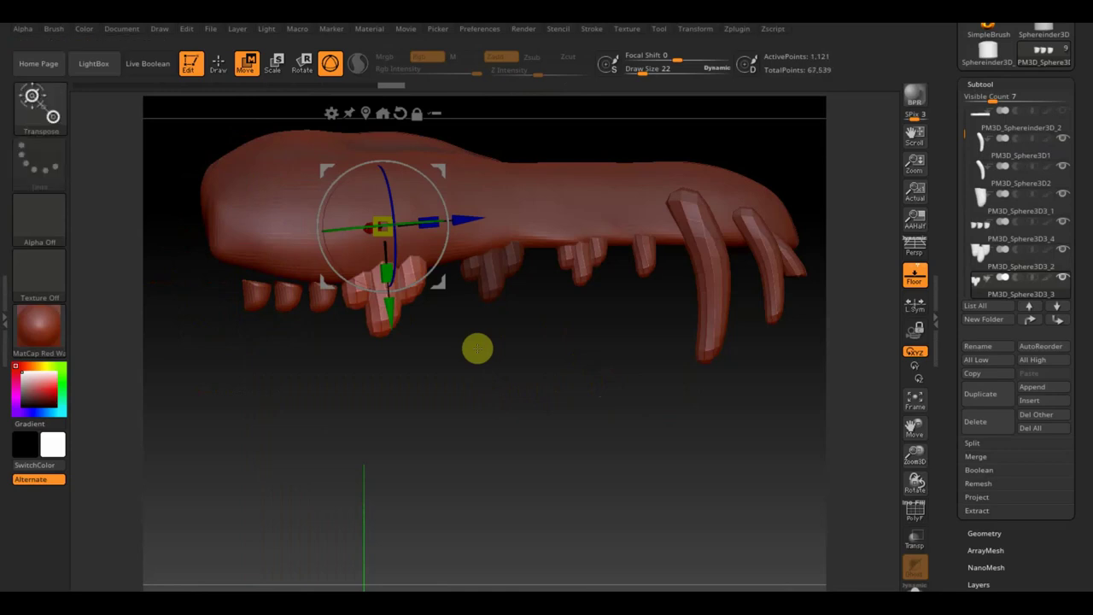
key("ctrl")
key("ctrl")
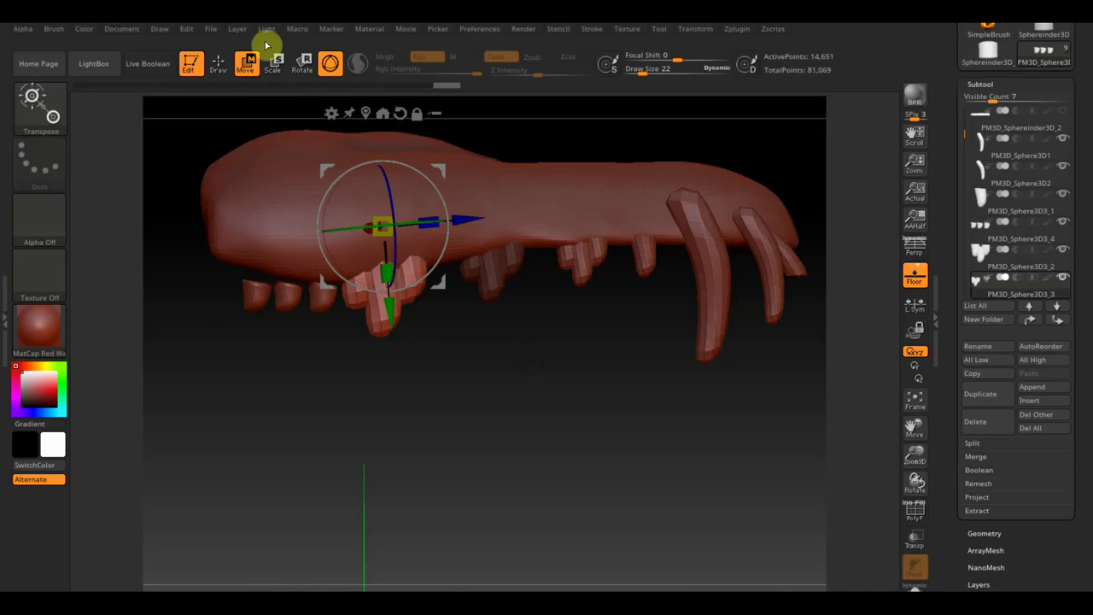
left_click(218, 61)
key("ctrl")
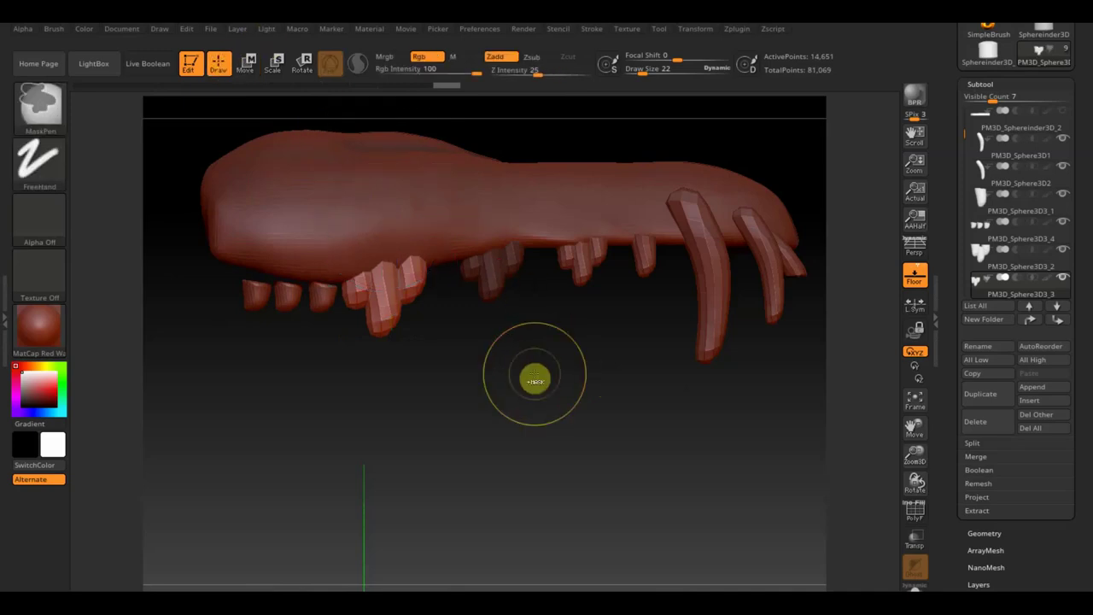
key("ctrl")
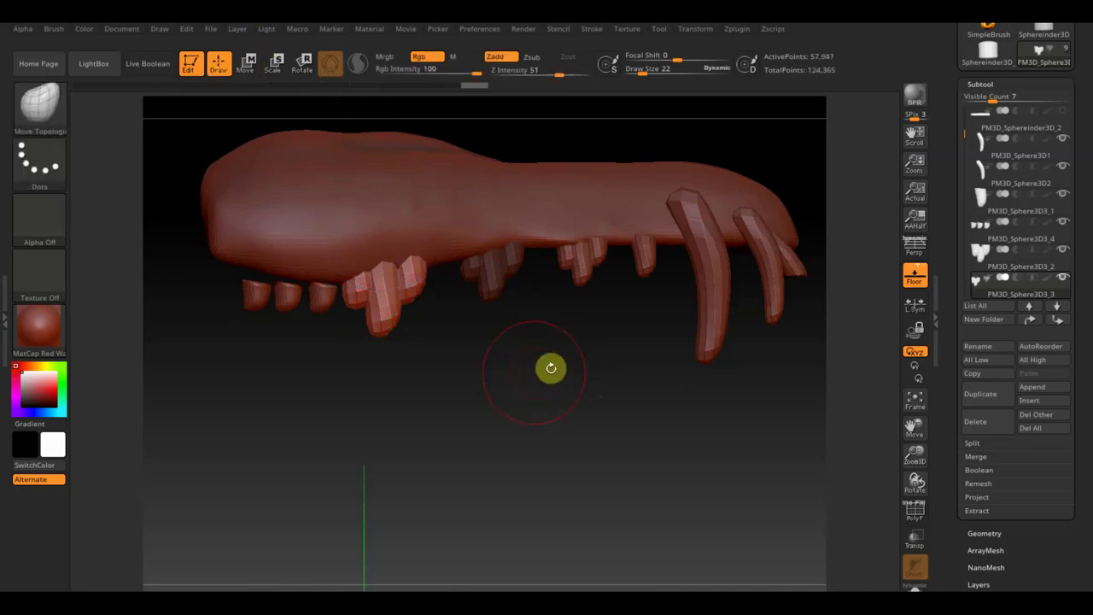
DynaMesh the teeth from Geometry settings, clear the mask, then subdivide once and step back down.
left_click(985, 524)
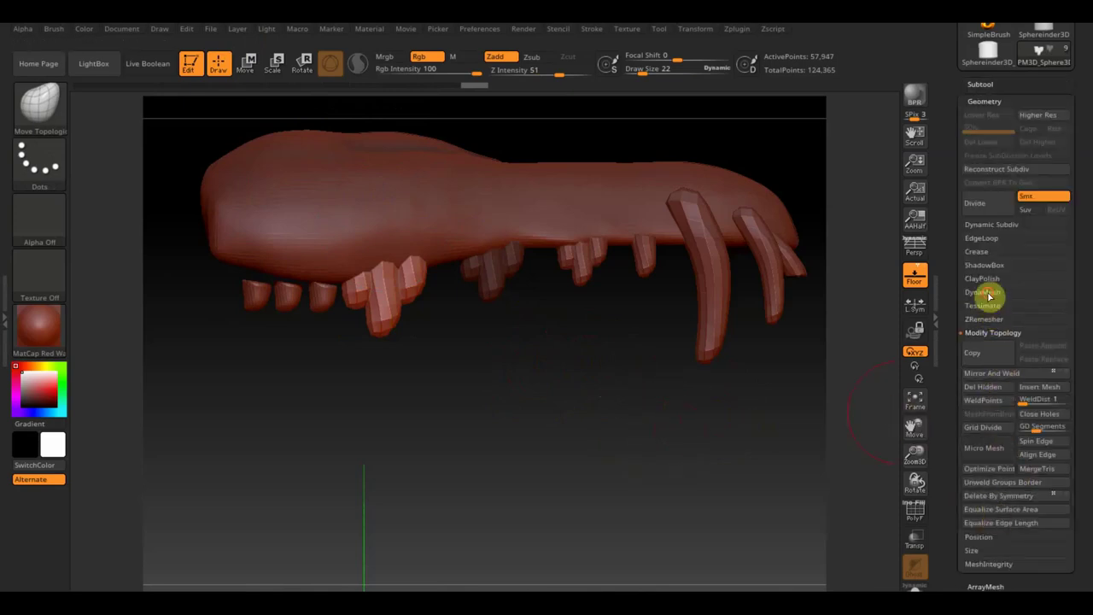
left_click(988, 294)
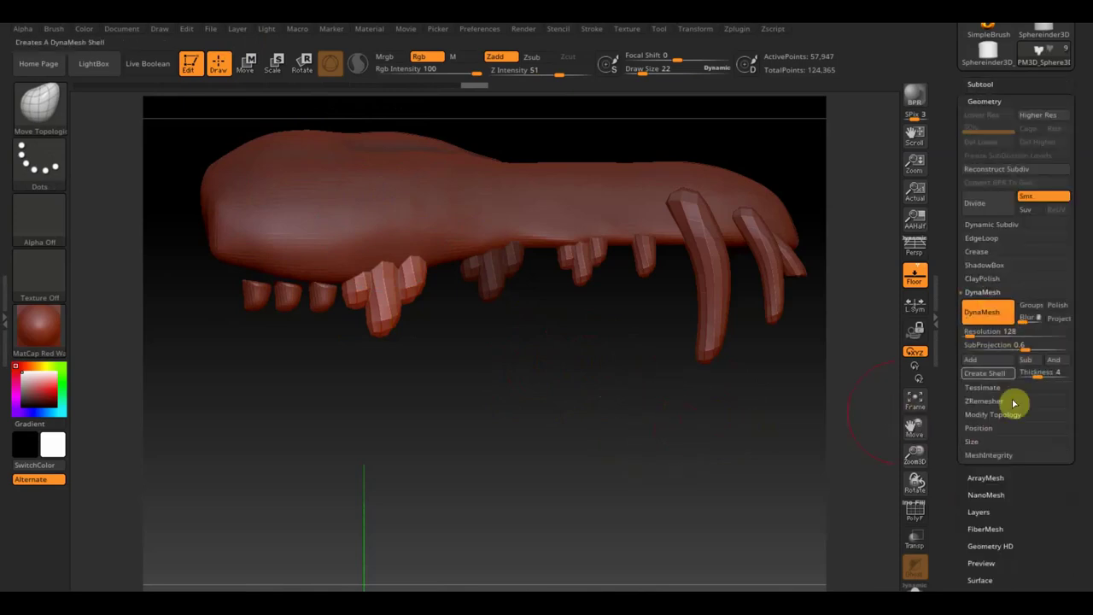
left_click(986, 316)
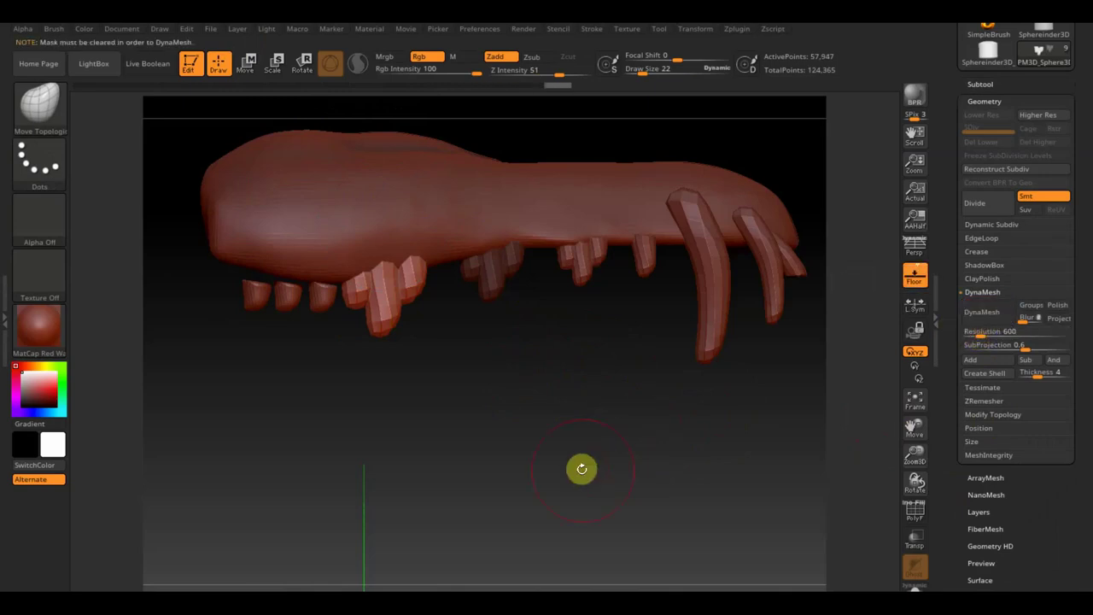
left_click(589, 422, "ctrl")
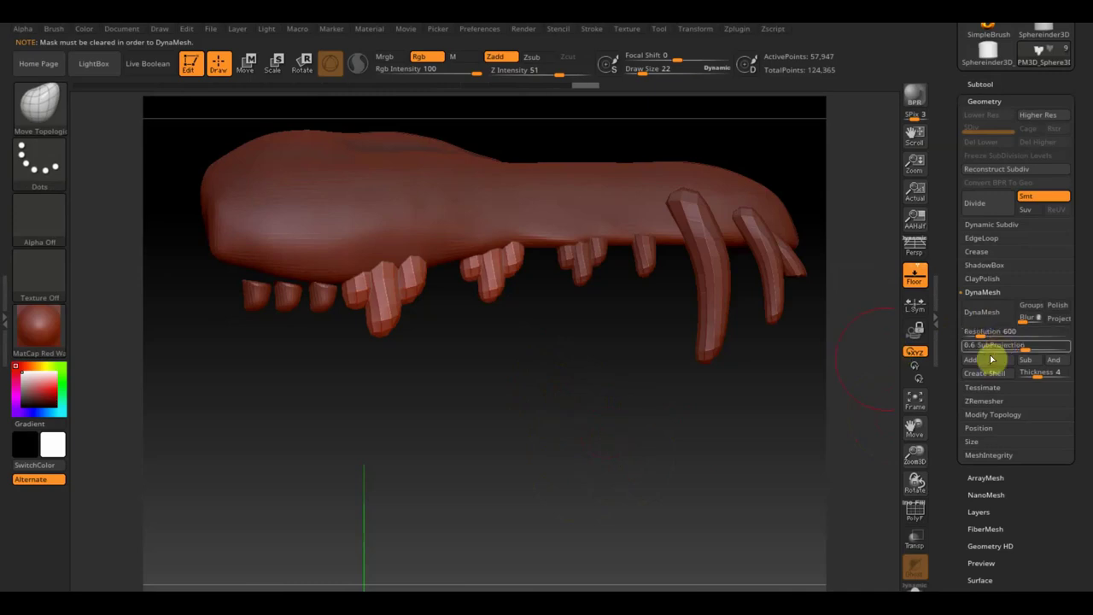
key("ctrl")
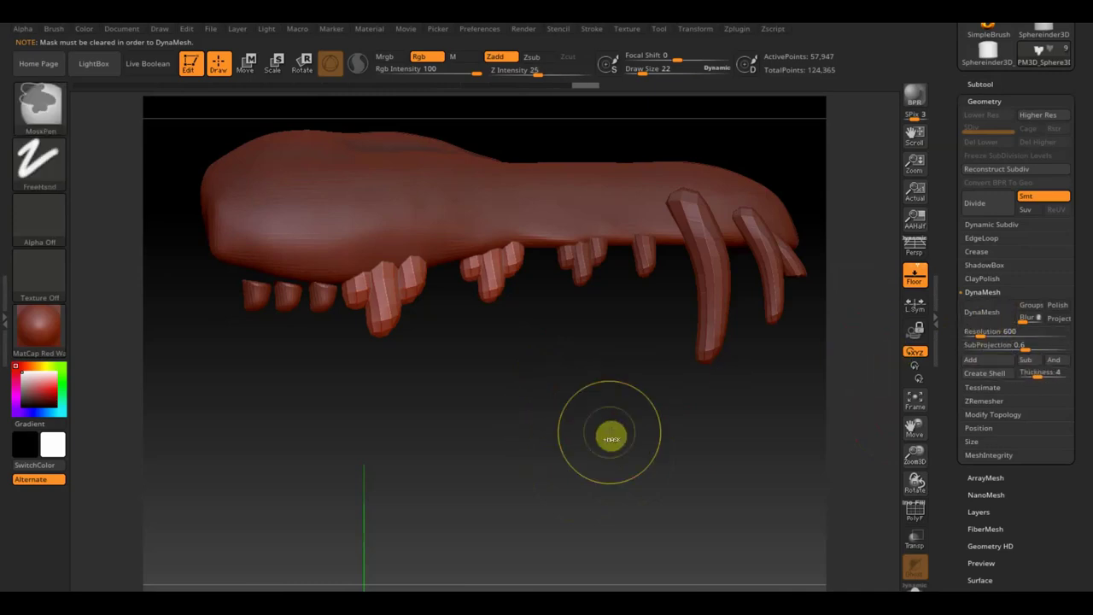
key("ctrl+d")
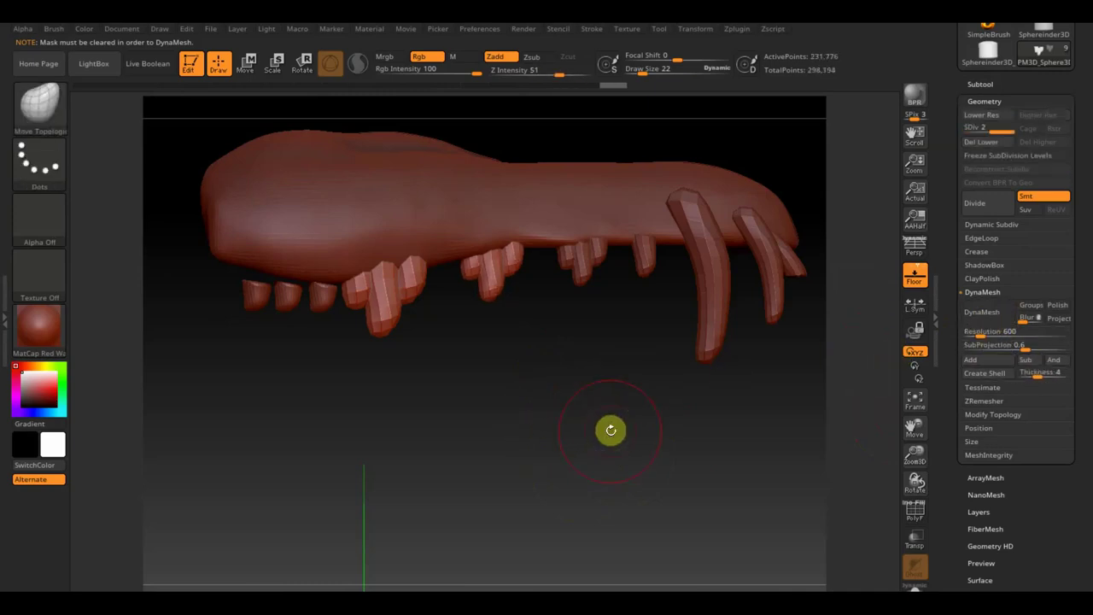
key("shift+d")
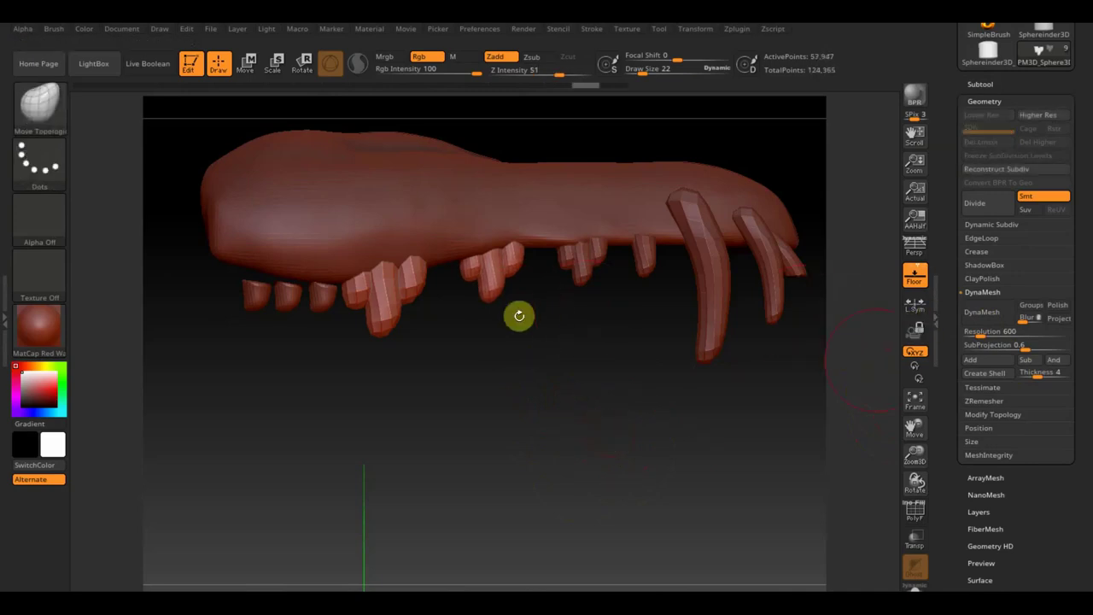
Undo a resolution-600 remesh, then DynaMesh the teeth at resolution 1192 (about 6,883 points).
left_click(983, 314)
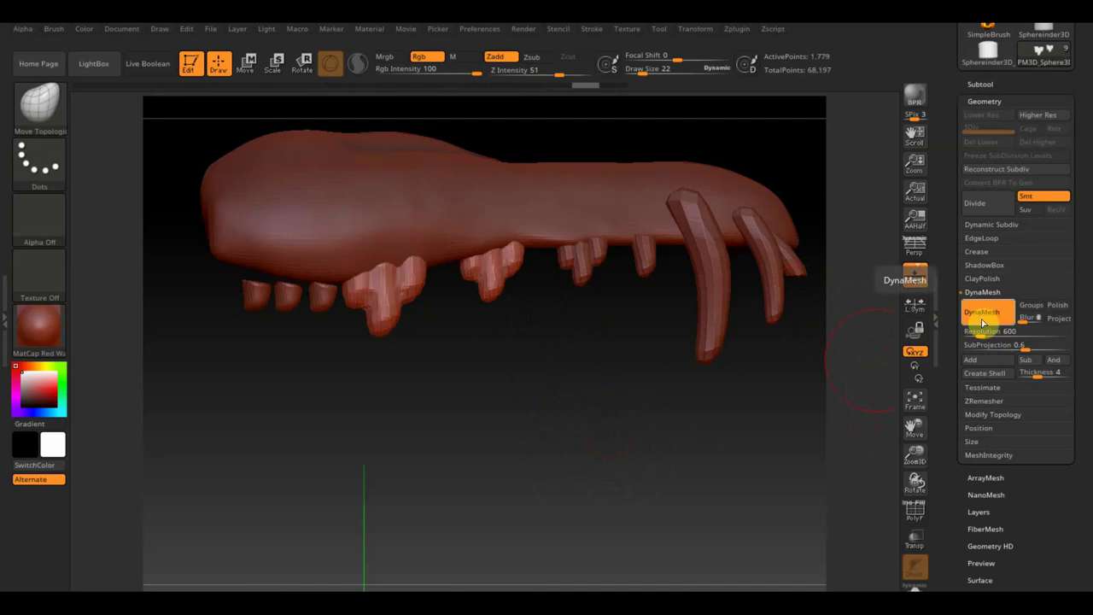
key("ctrl+z")
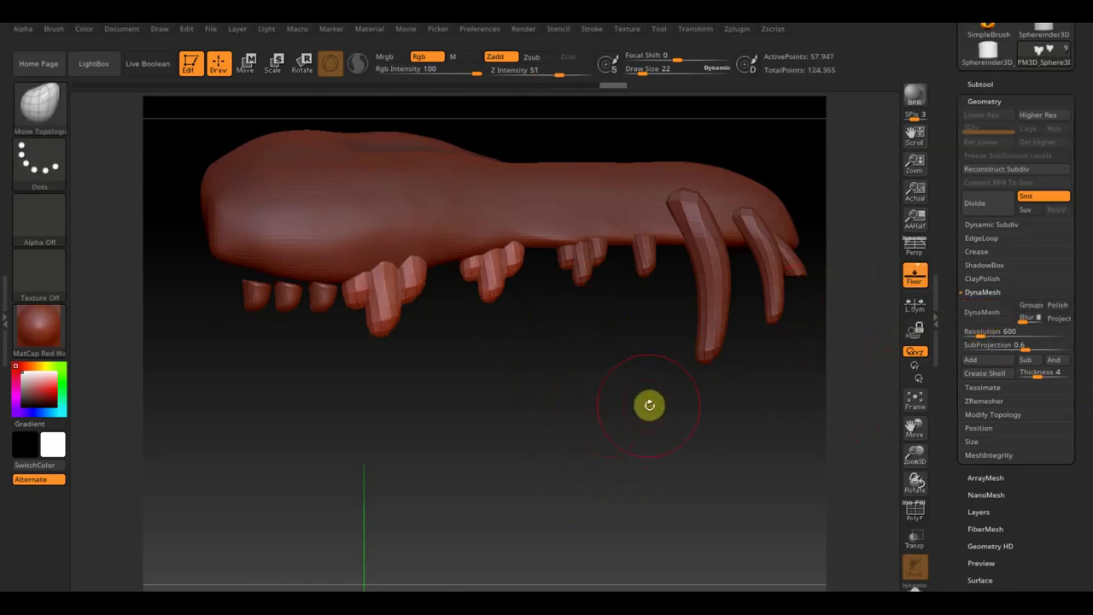
left_click(982, 333)
type("1192")
key("Return")
left_click(982, 311)
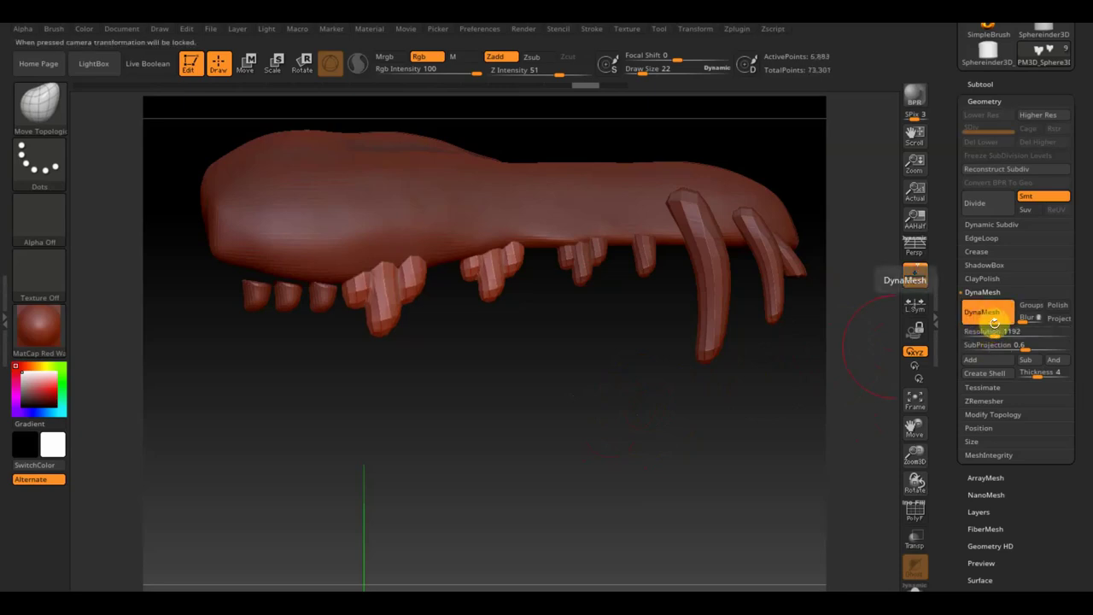
Orbit around the fused teeth to inspect them along the row, side-on and from underneath.
key("shift")
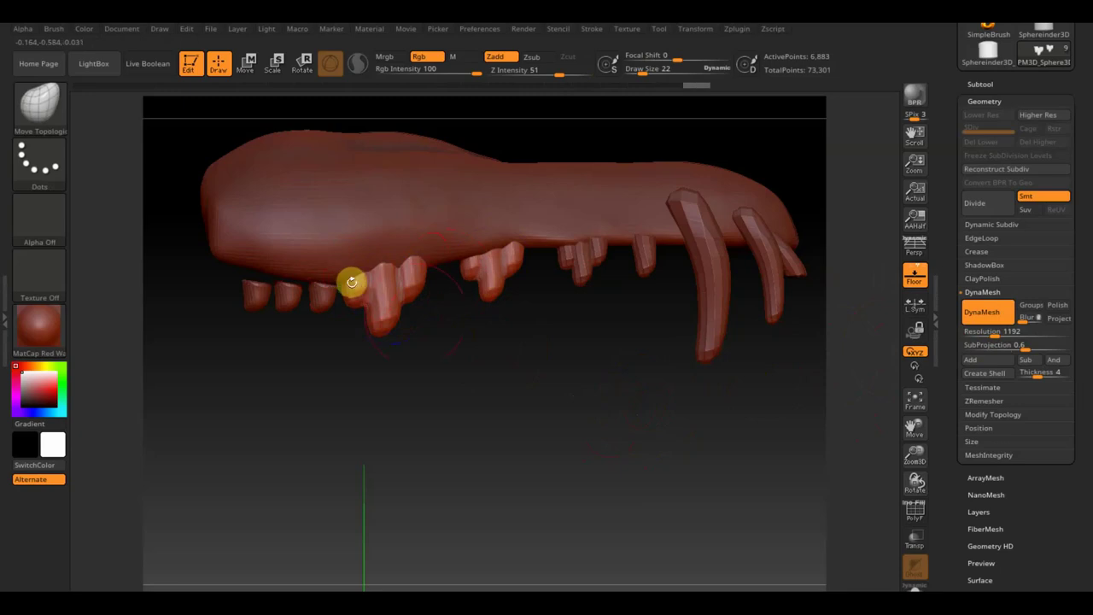
left_click_drag(352, 282, 515, 244)
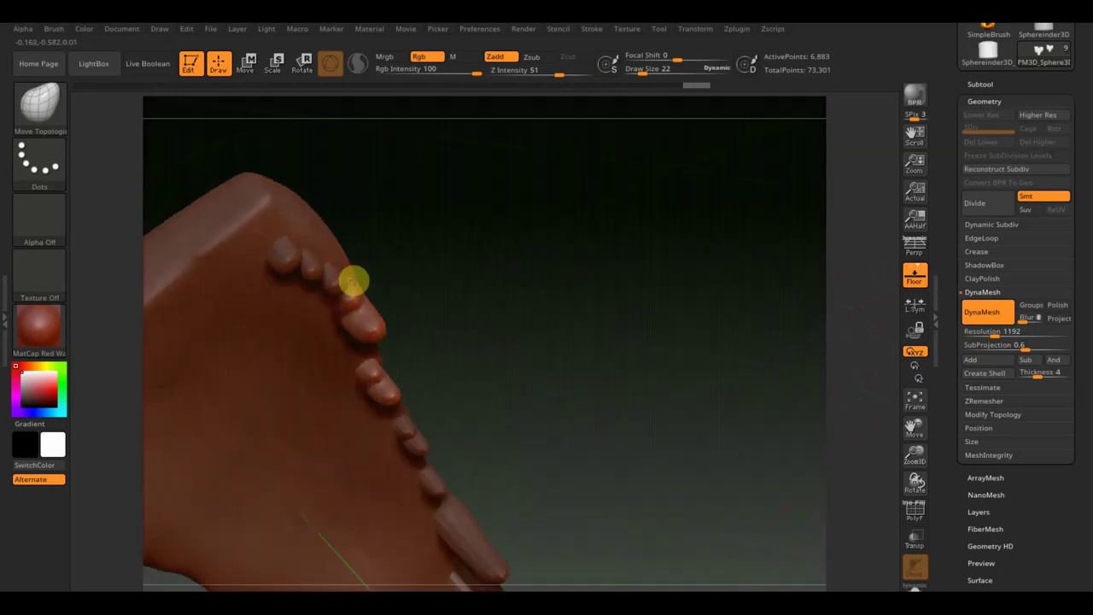
left_click_drag(370, 272, 372, 309)
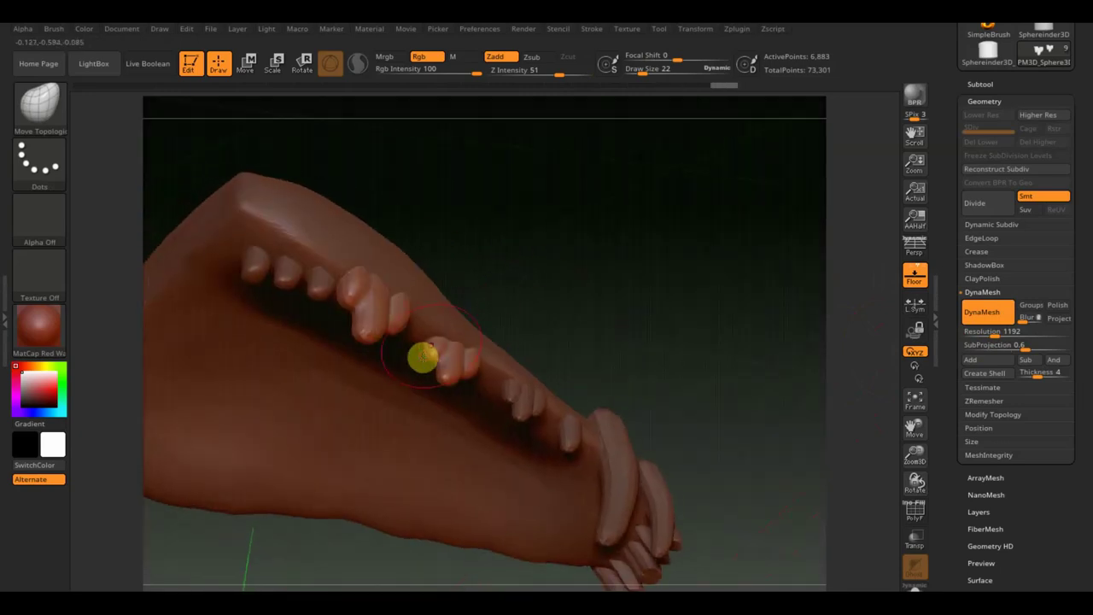
mouse_move(504, 261)
left_mouse_down()
mouse_move(434, 315)
mouse_move(447, 303)
mouse_move(441, 275)
mouse_move(484, 307)
mouse_move(457, 456)
left_mouse_up()
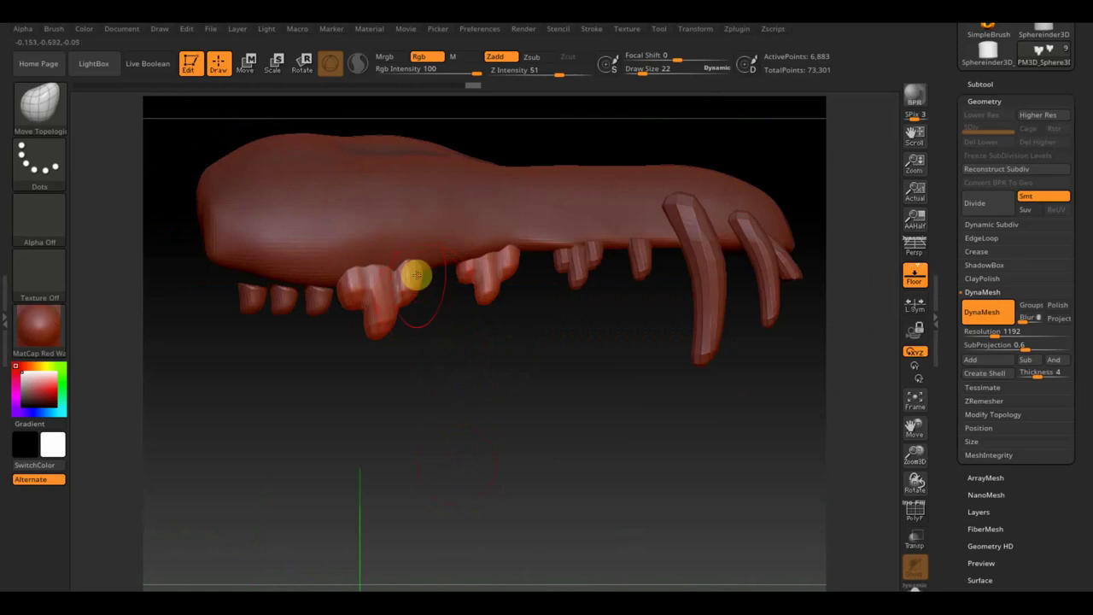
mouse_move(483, 305)
left_mouse_down()
mouse_move(439, 285)
mouse_move(495, 294)
left_mouse_up()
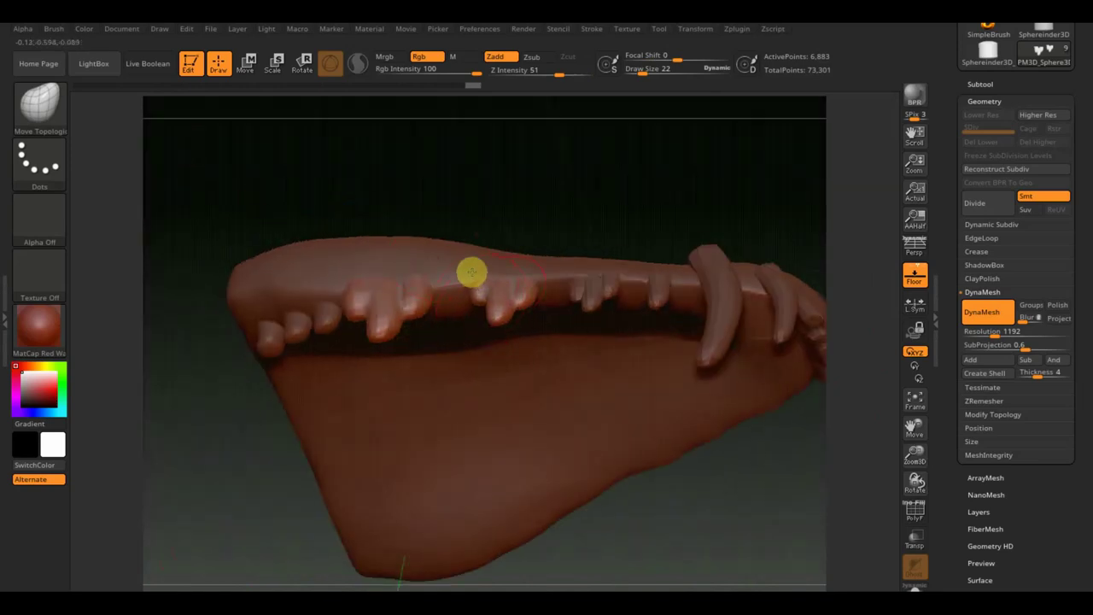
mouse_move(586, 503)
left_mouse_down()
mouse_move(658, 575)
mouse_move(666, 565)
mouse_move(697, 568)
left_mouse_up()
Select the tongue slab, pick the ClayBuildup brush at draw size 13, and toggle the skull overlay off.
left_click(568, 260, "alt")
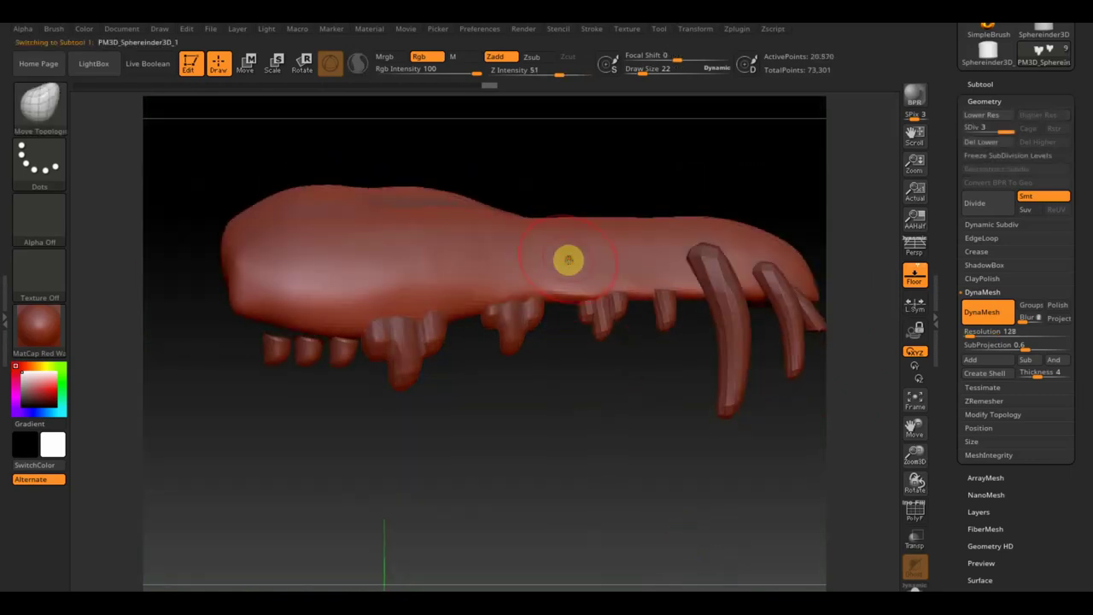
left_click(52, 107)
left_click(174, 118)
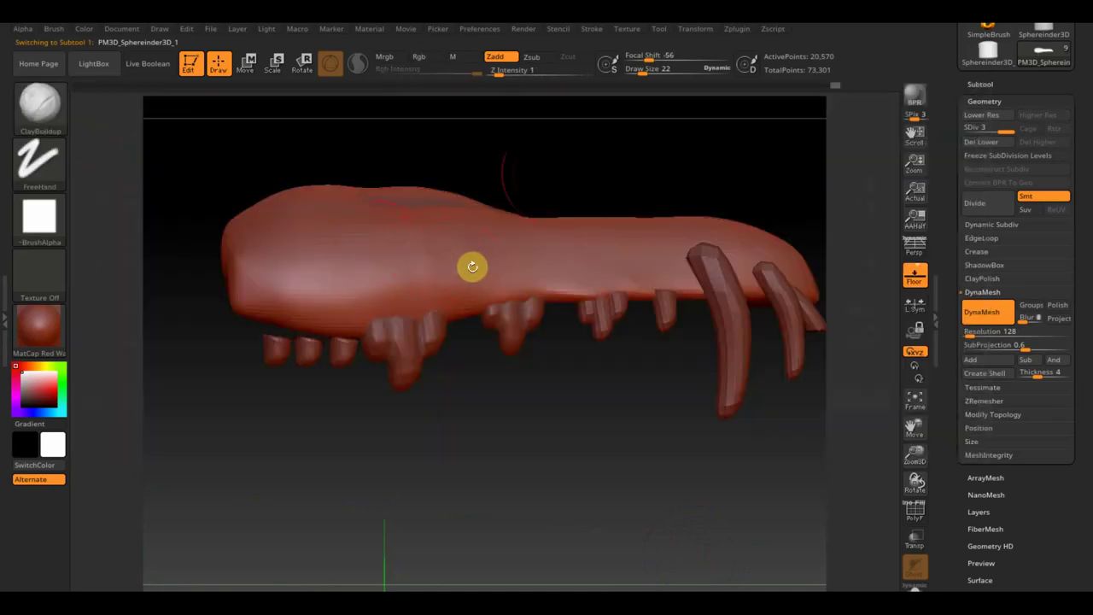
left_click_drag(640, 69, 637, 72)
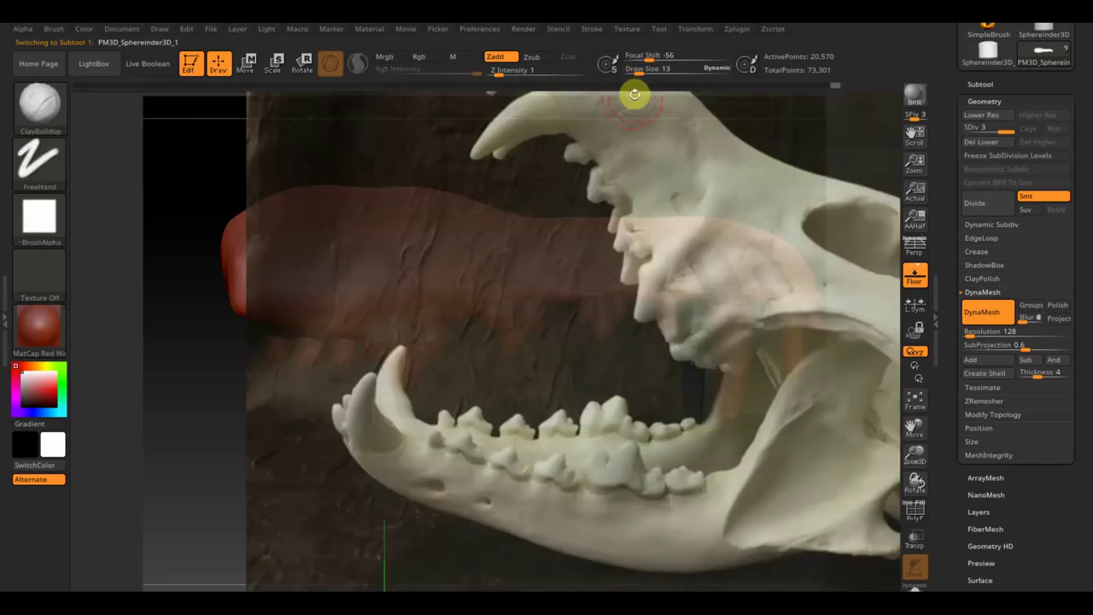
key("shift+z")
key("shift+z")
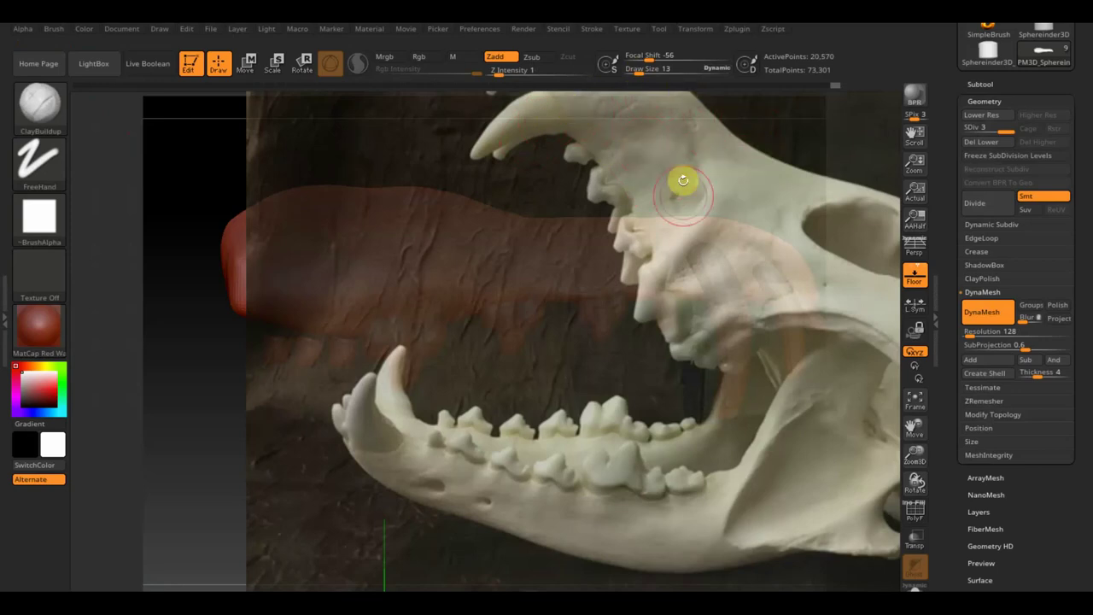
key("shift+z")
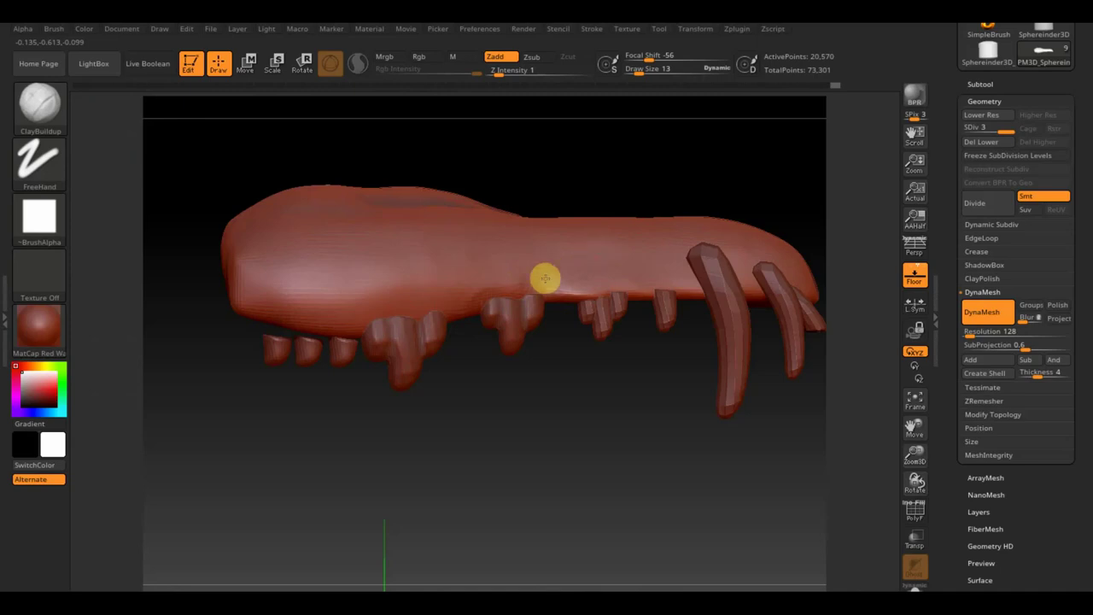
Quick-save the project with Ctrl+S and orbit the jaw round to a straight front view.
key("ctrl+s")
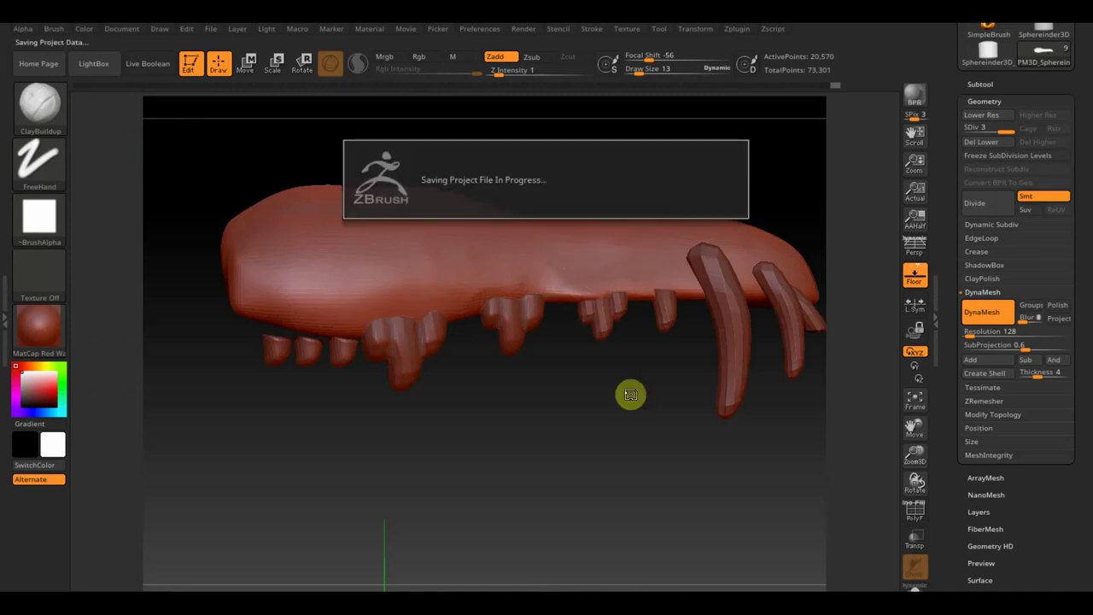
left_click_drag(627, 386, 634, 447)
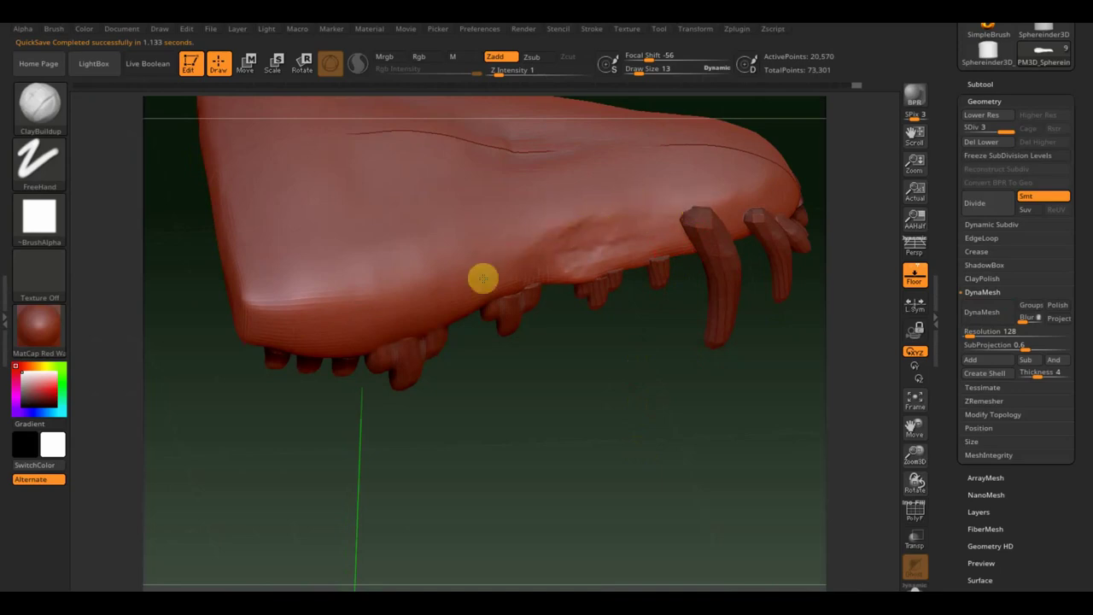
left_click_drag(453, 270, 547, 197)
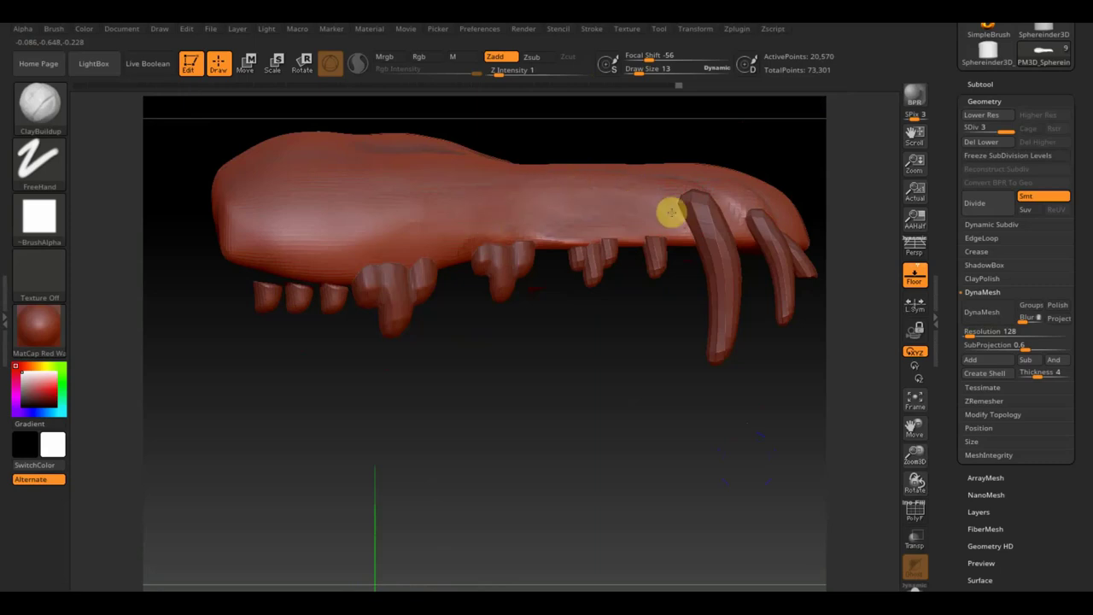
left_click_drag(644, 456, 606, 469)
mouse_move(795, 405)
left_mouse_down()
mouse_move(721, 432)
mouse_move(576, 264)
left_mouse_up()
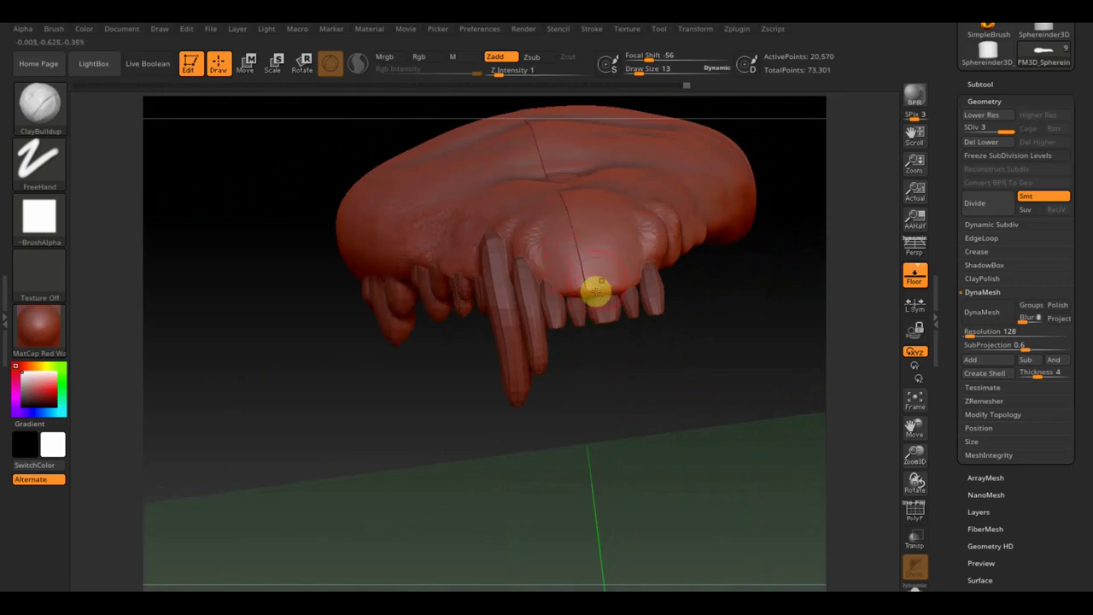
left_click_drag(679, 331, 705, 337, "shift")
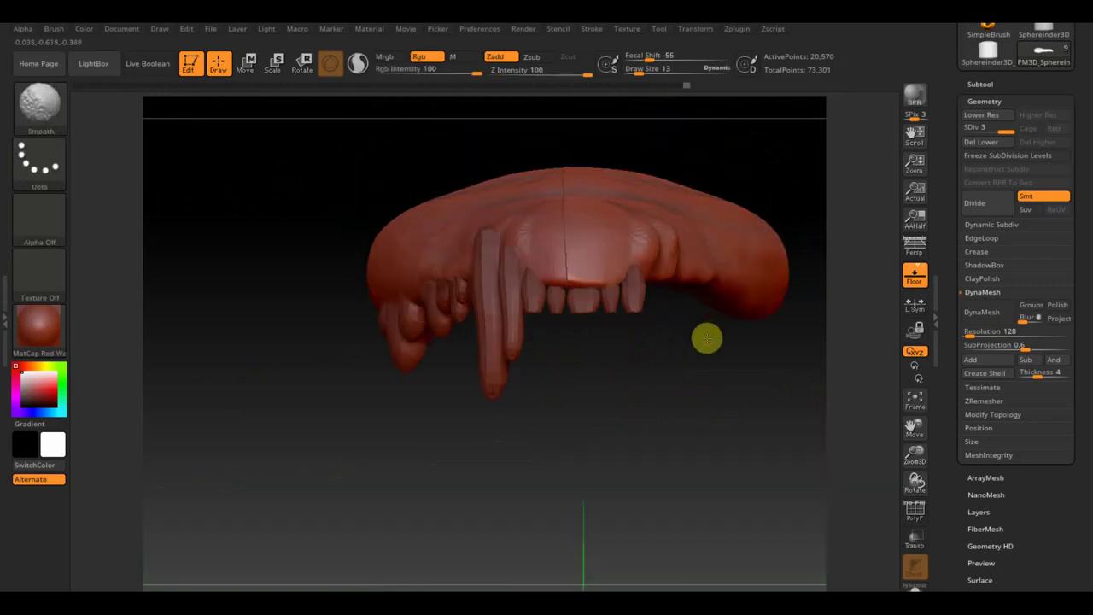
Delete the slab's lower subdivision levels, Mirror And Weld it, and smooth the seam on the upper gum.
left_click(1004, 416)
left_click(1004, 374)
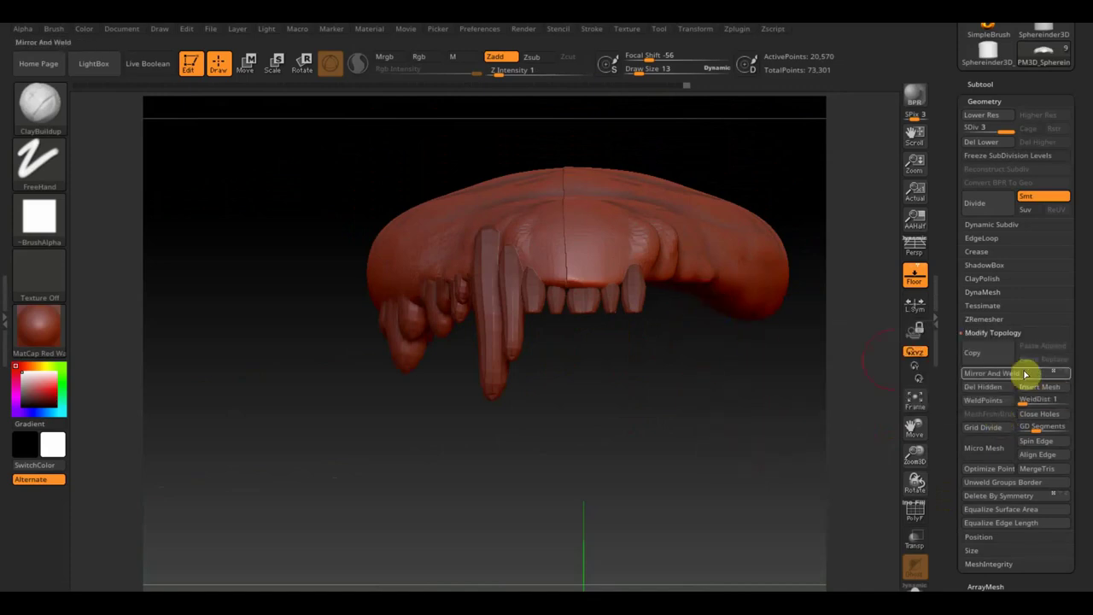
left_click(984, 143)
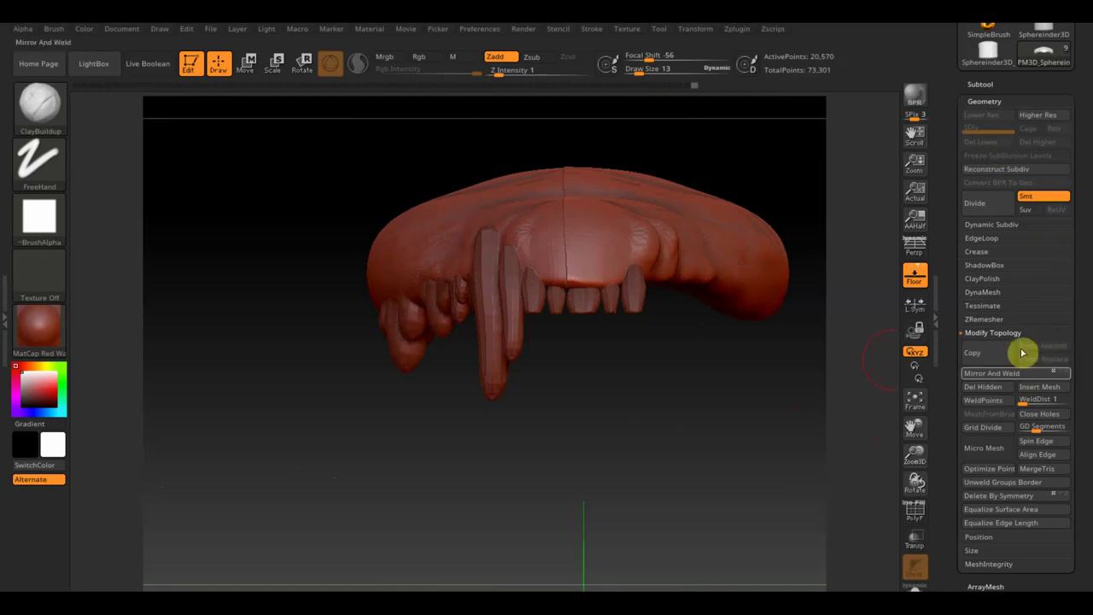
left_click(1004, 374)
key("shift")
mouse_move(615, 237)
left_mouse_down("shift")
mouse_move(573, 212)
mouse_move(589, 190)
left_mouse_up("shift")
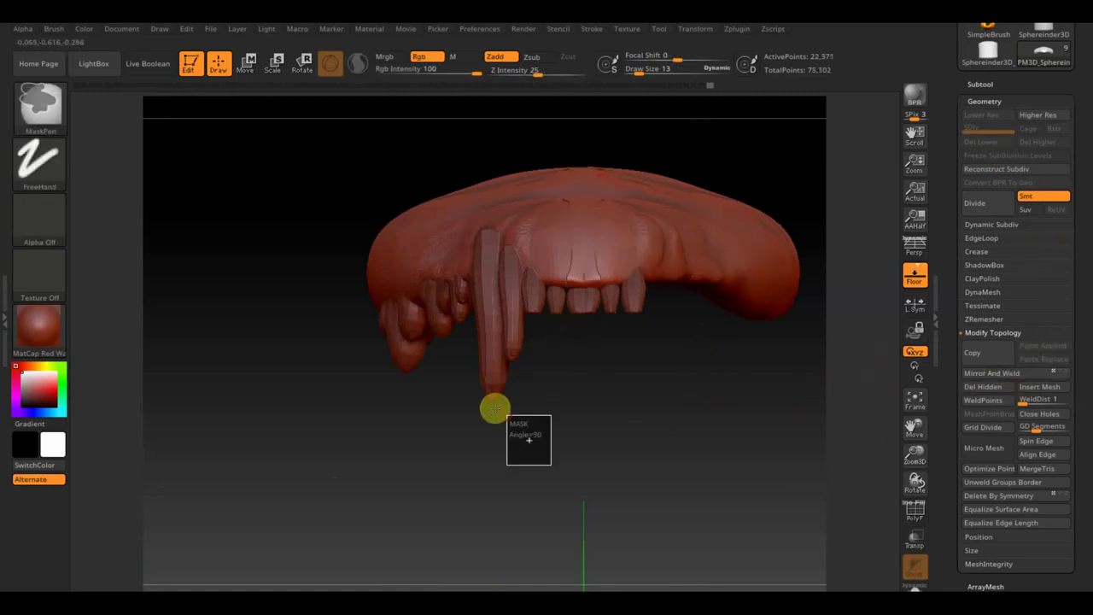
DynaMesh the slab at resolution 656, smooth the bumps above the front teeth, and set draw size 6.
left_click(982, 292)
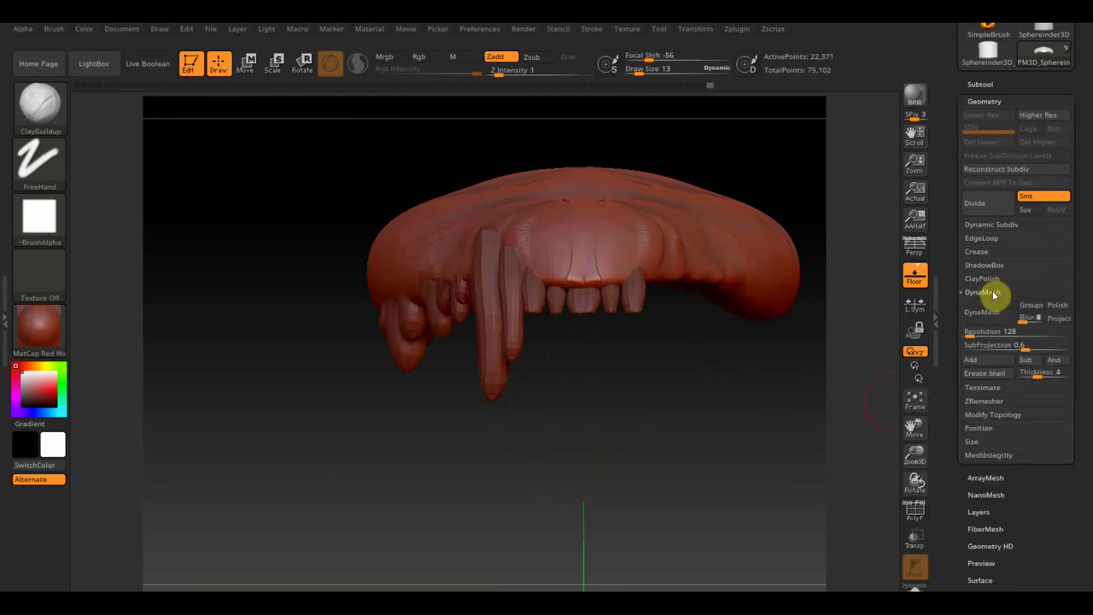
left_click_drag(984, 336, 976, 334)
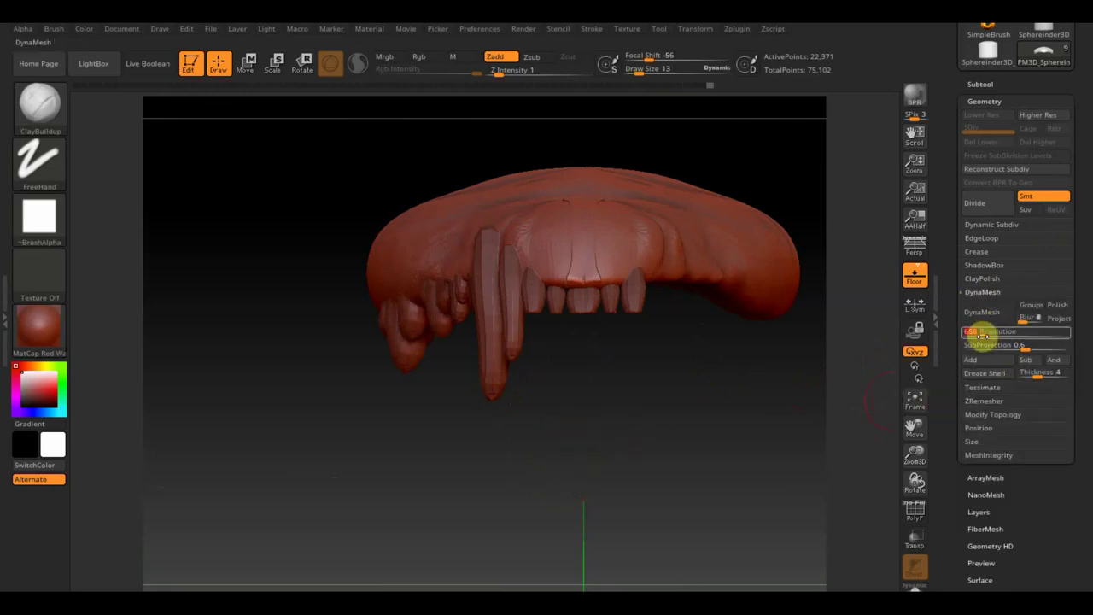
left_click(982, 312)
left_click_drag(638, 284, 517, 234, "shift")
left_click_drag(639, 74, 632, 73)
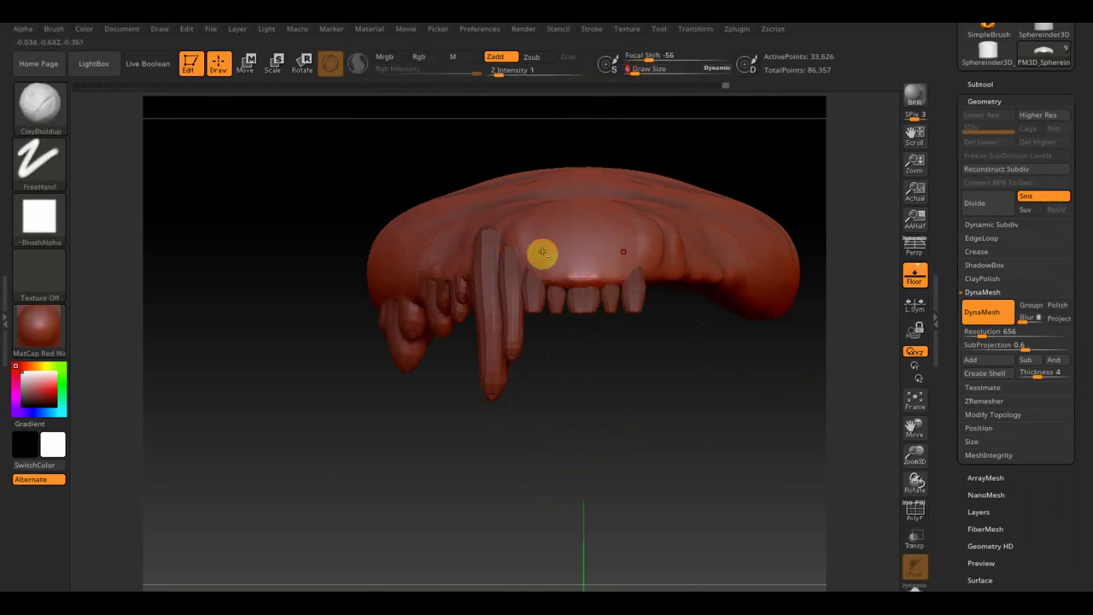
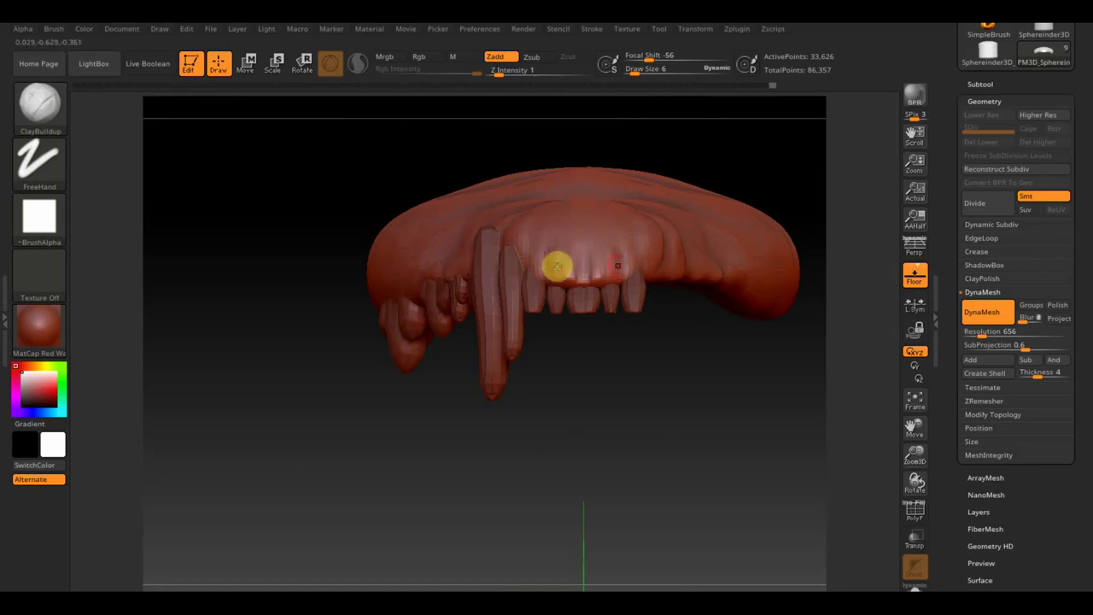
Orbit the jaw to inspect the fangs from side, front and below.
left_click_drag(683, 348, 717, 368)
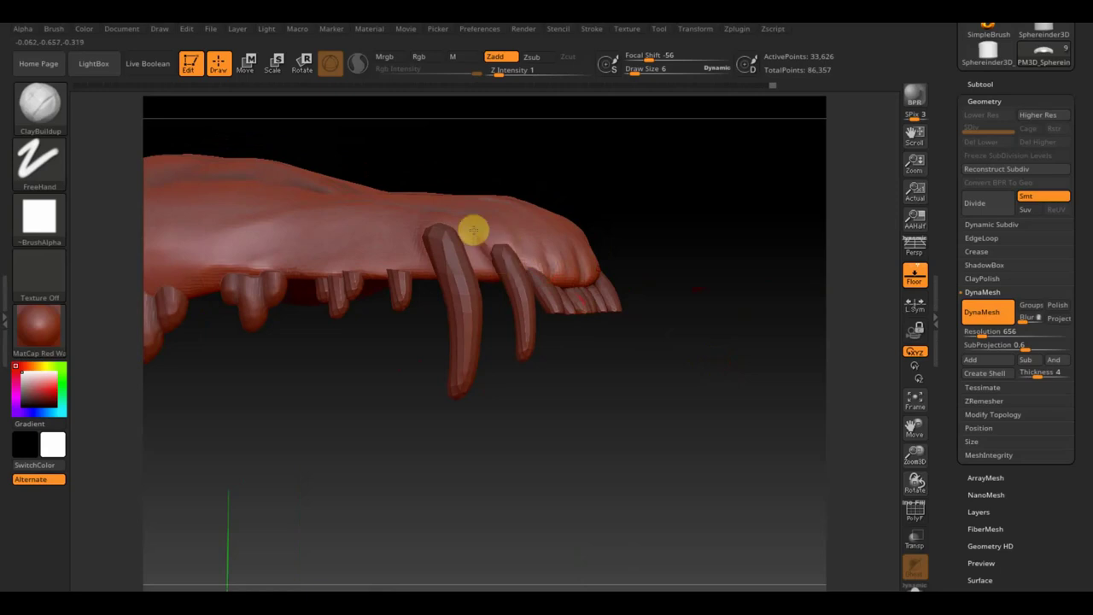
left_click_drag(611, 385, 526, 318)
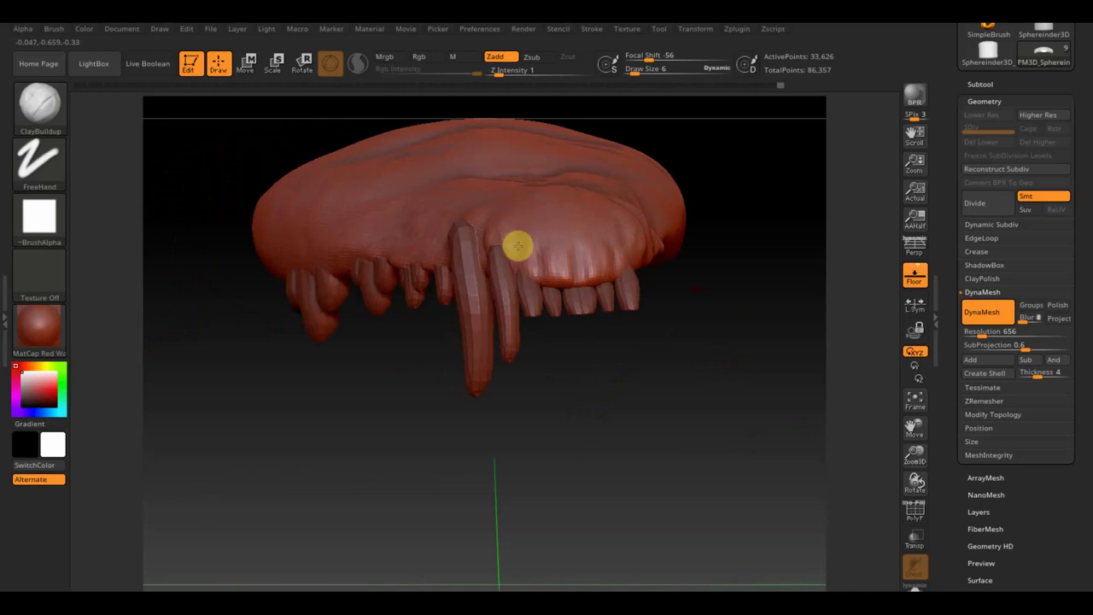
left_click_drag(622, 361, 622, 397)
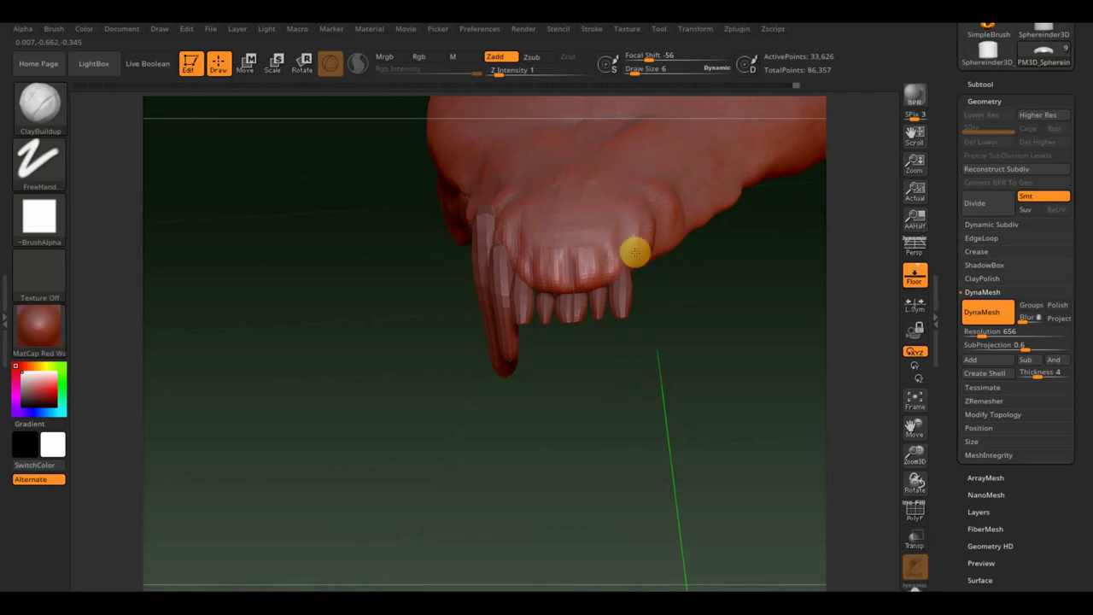
mouse_move(652, 330)
left_mouse_down()
mouse_move(703, 302)
mouse_move(708, 402)
left_mouse_up()
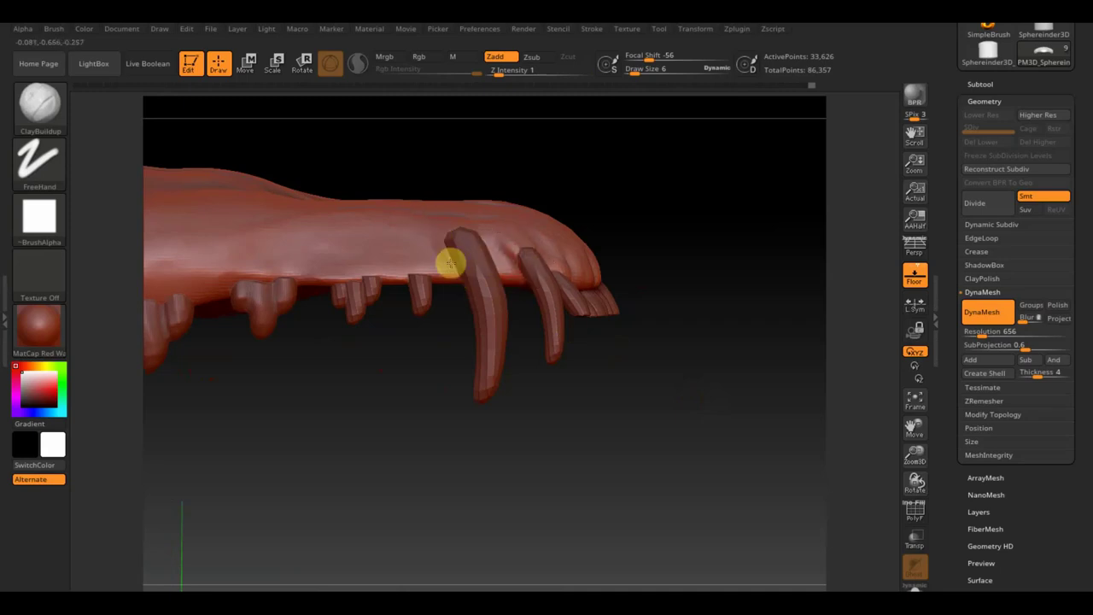
Set the sculpting brush Draw Size to 7.
left_click(632, 57)
left_click(635, 69)
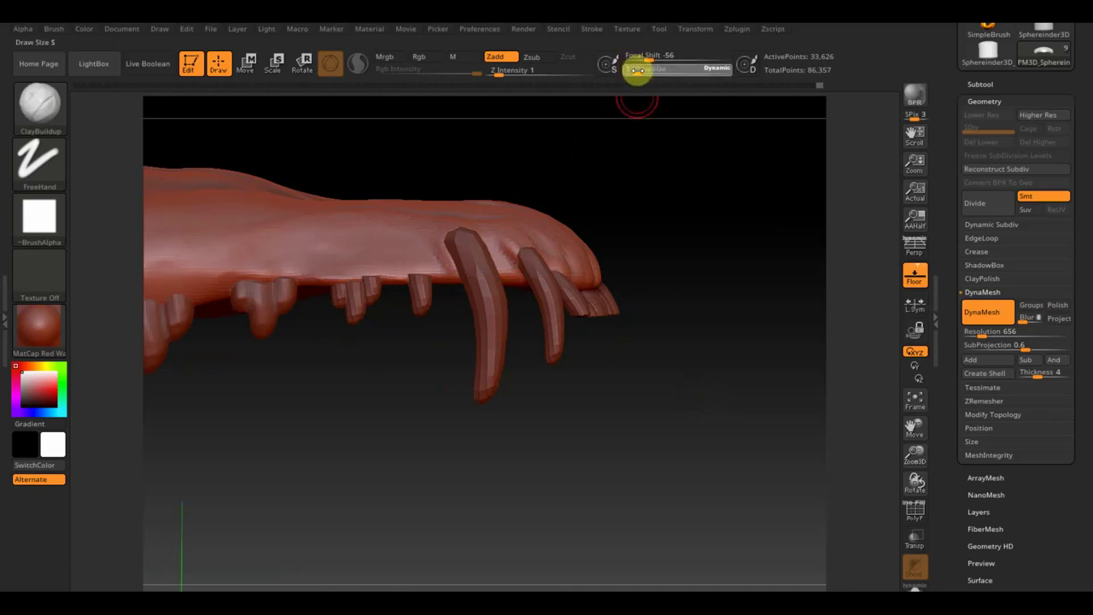
type("7")
key("Return")
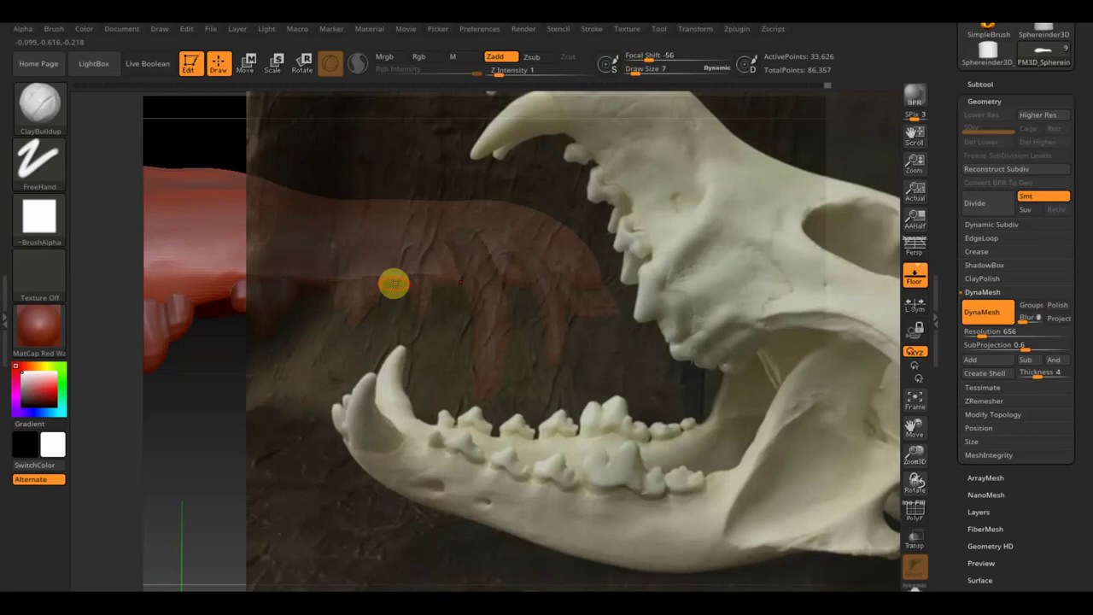
Set the clay brush to Z Intensity 2 and Draw Size 16.
key("shift")
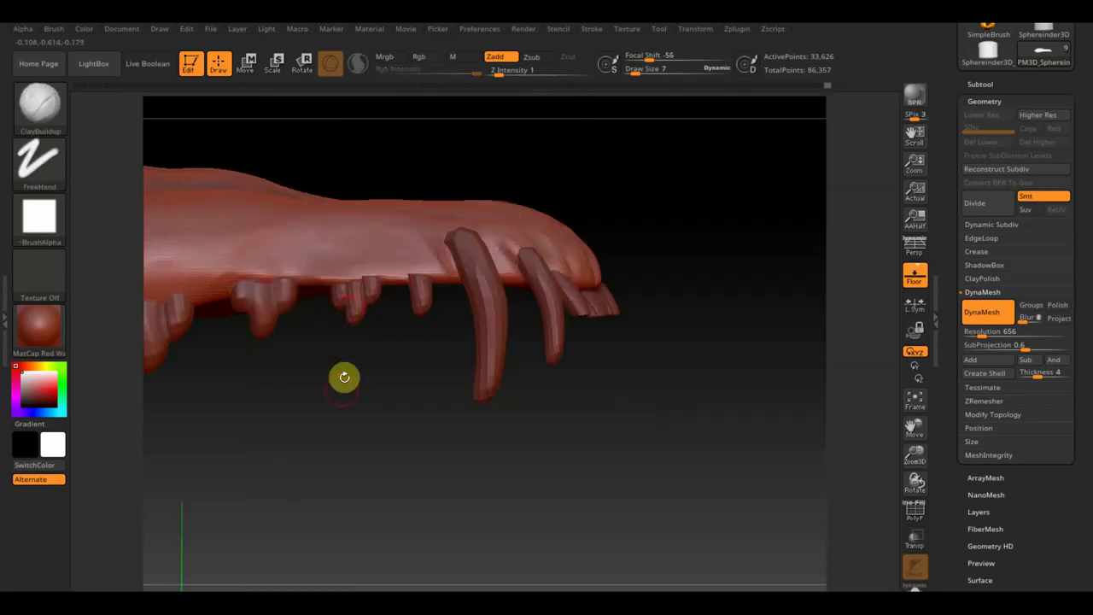
left_click_drag(333, 390, 616, 428, "alt")
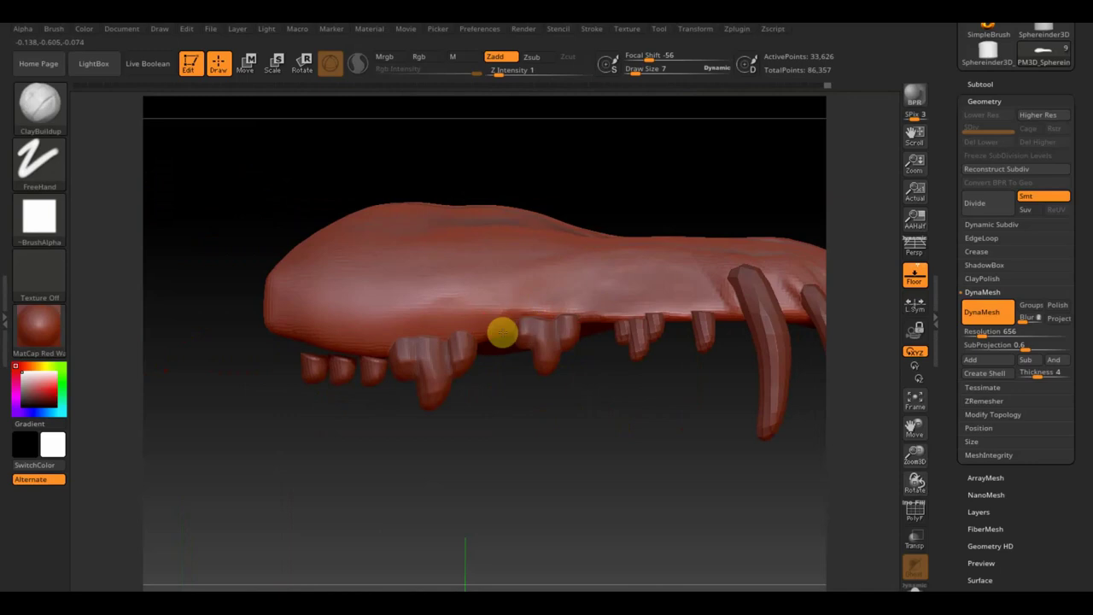
left_click_drag(493, 410, 498, 339)
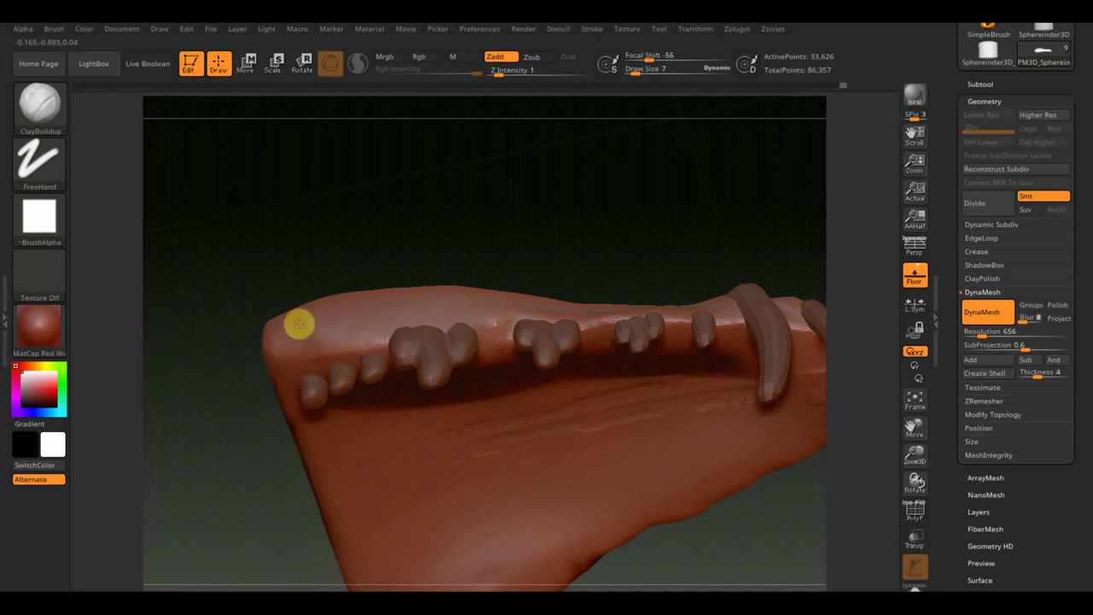
left_click(512, 70)
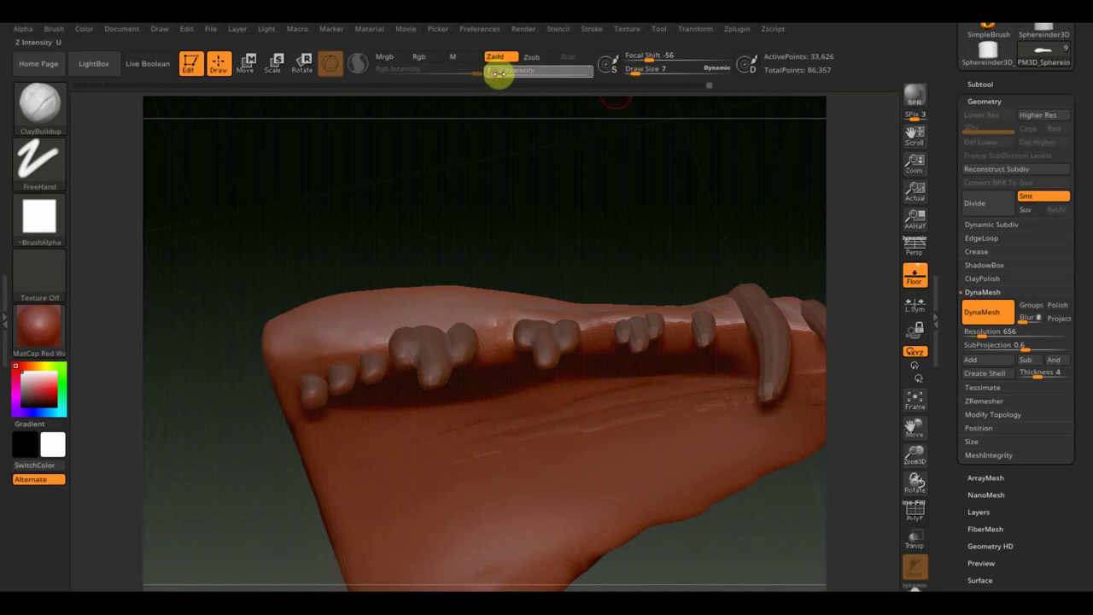
key("Return")
left_click(649, 68)
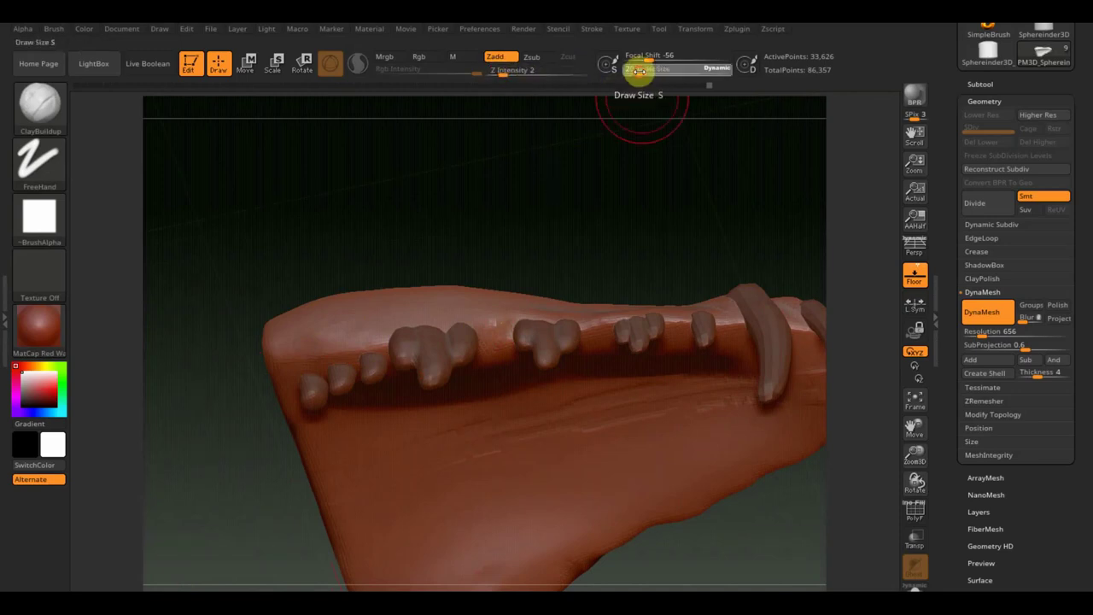
type("16")
left_click_drag(559, 146, 474, 244)
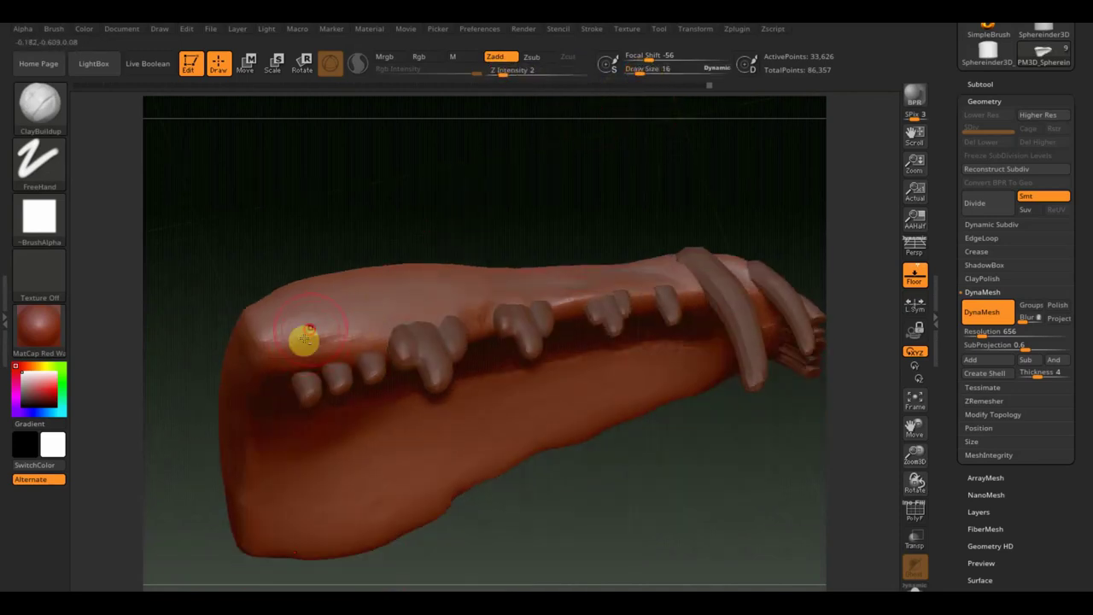
Build up clay on the jaw's front surface and ridge, then smooth the ridge.
mouse_move(374, 300)
left_mouse_down()
mouse_move(246, 333)
mouse_move(325, 285)
mouse_move(264, 316)
mouse_move(387, 329)
left_mouse_up()
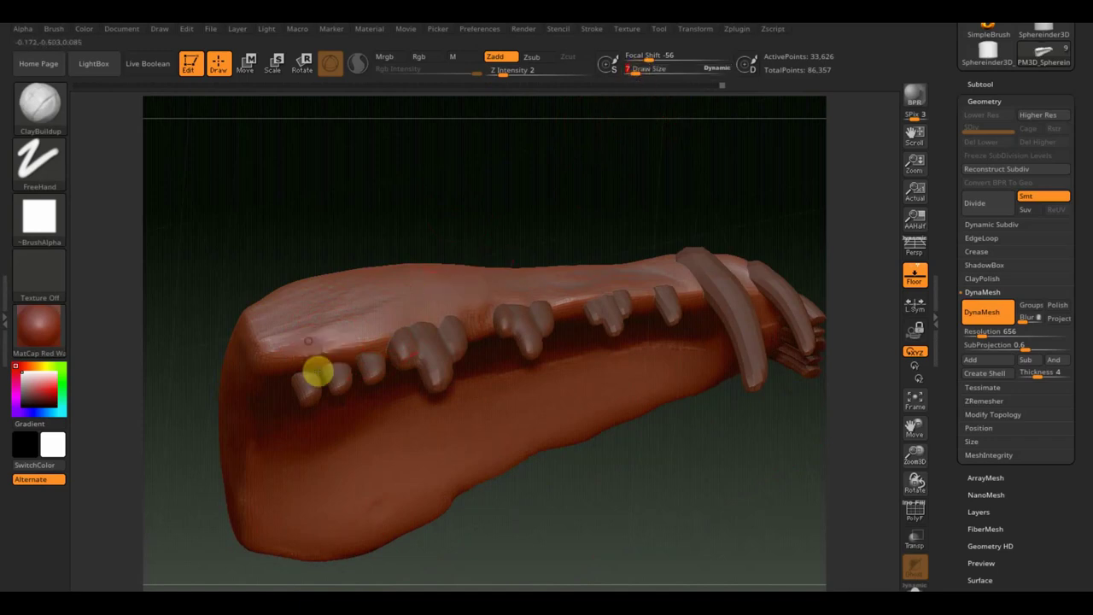
left_click(333, 344)
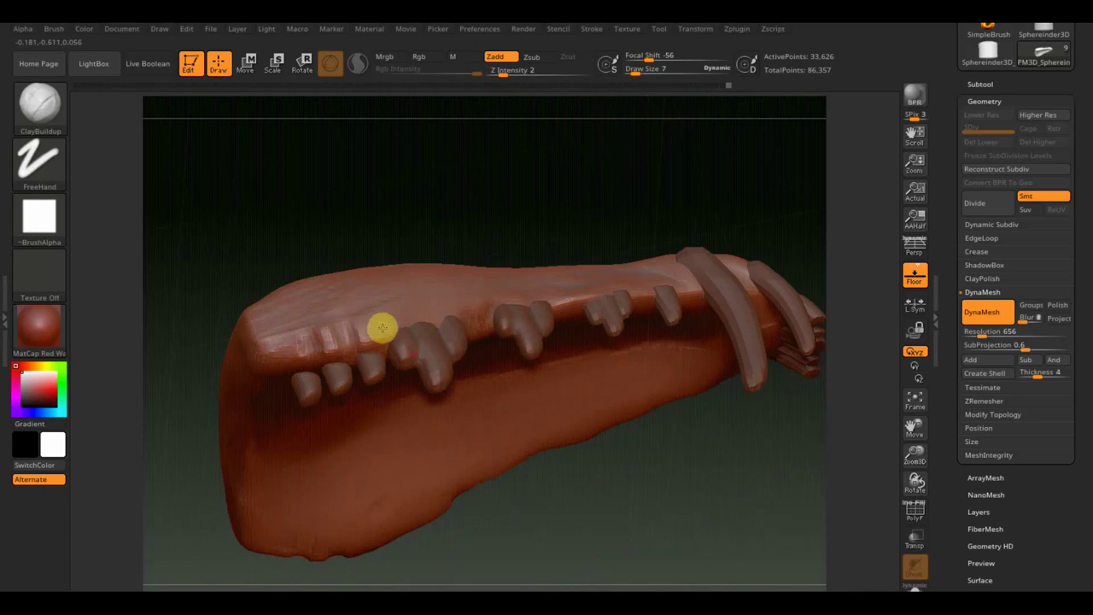
key("shift")
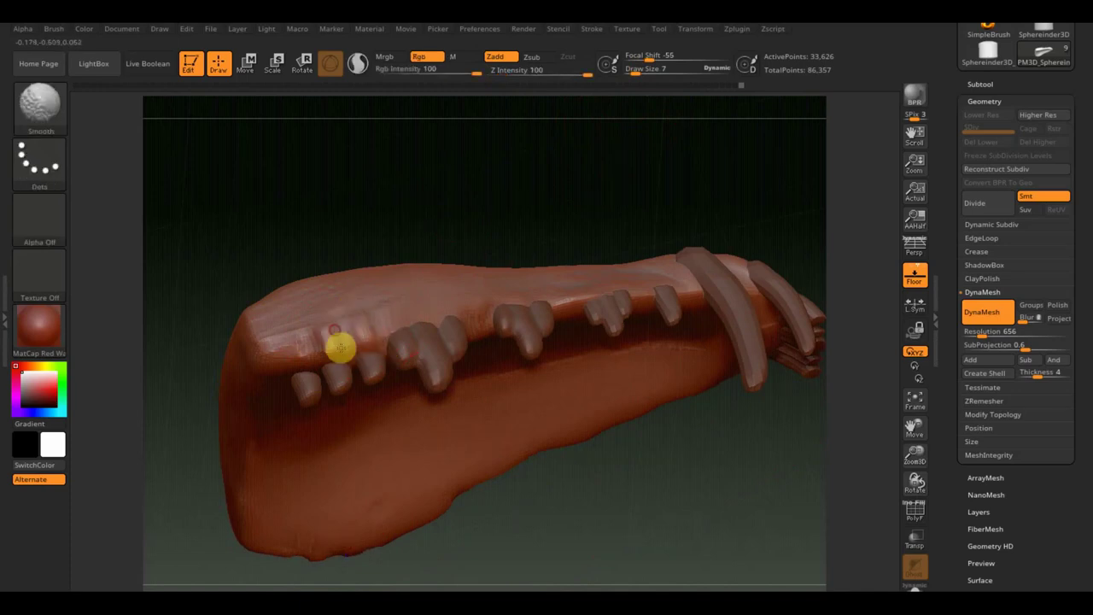
left_click_drag(322, 330, 374, 345)
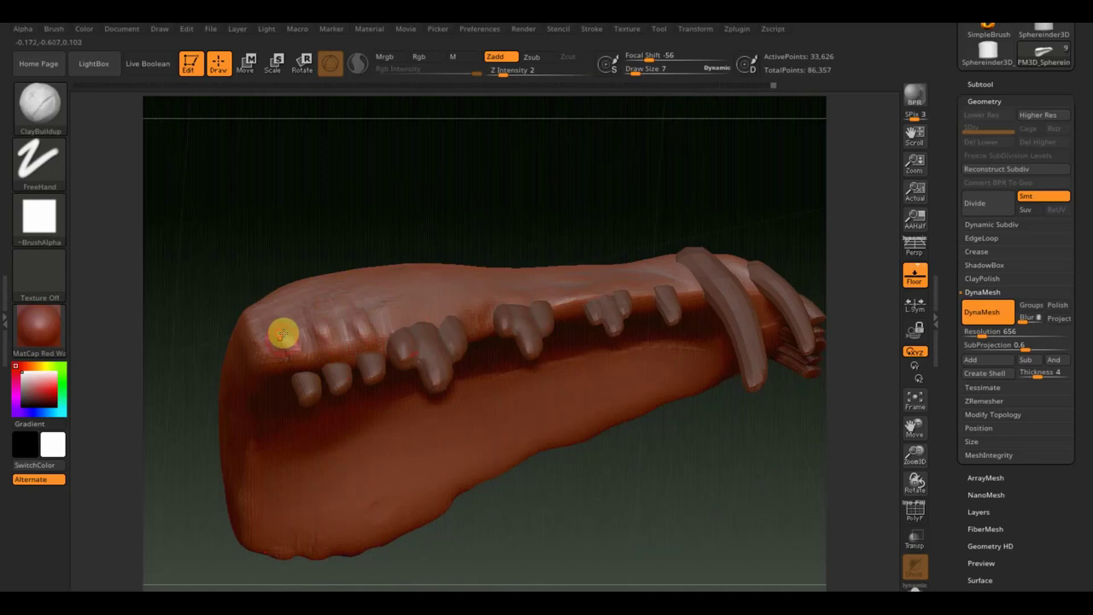
Smooth the front of the jaw and make the teeth subtool active.
left_click_drag(617, 484, 598, 544)
key("shift")
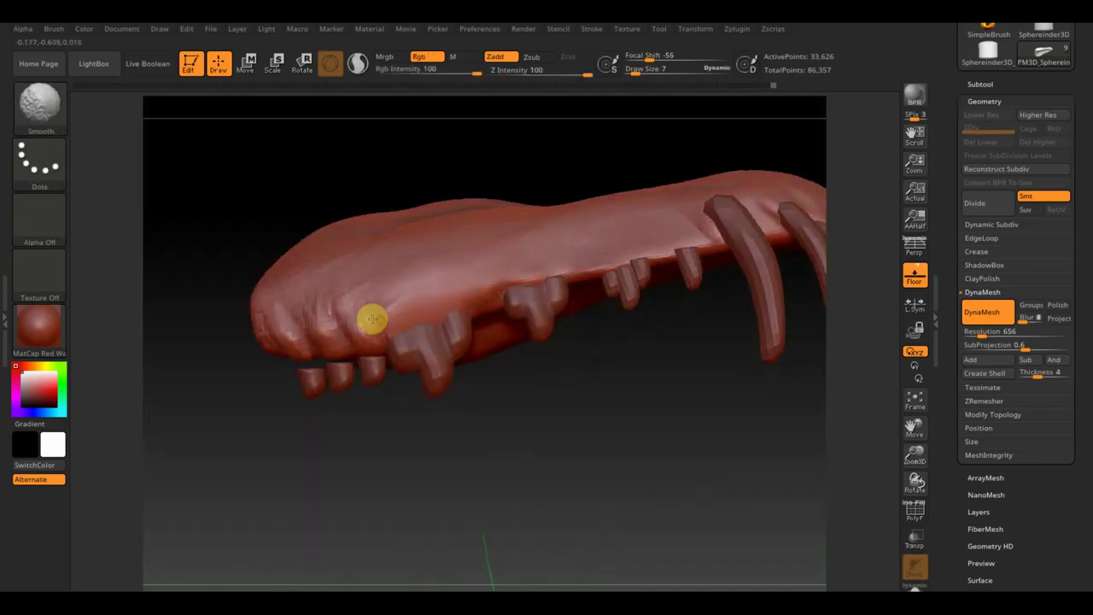
left_click_drag(268, 307, 333, 336)
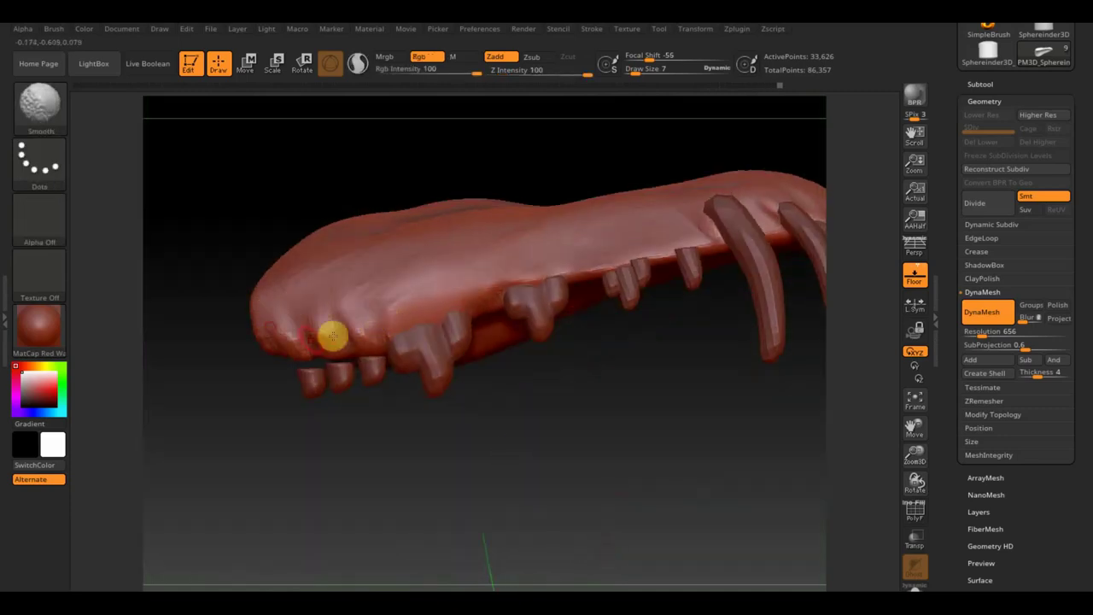
mouse_move(487, 470)
left_mouse_down()
mouse_move(526, 454)
mouse_move(472, 449)
left_mouse_up()
left_click(361, 368, "alt")
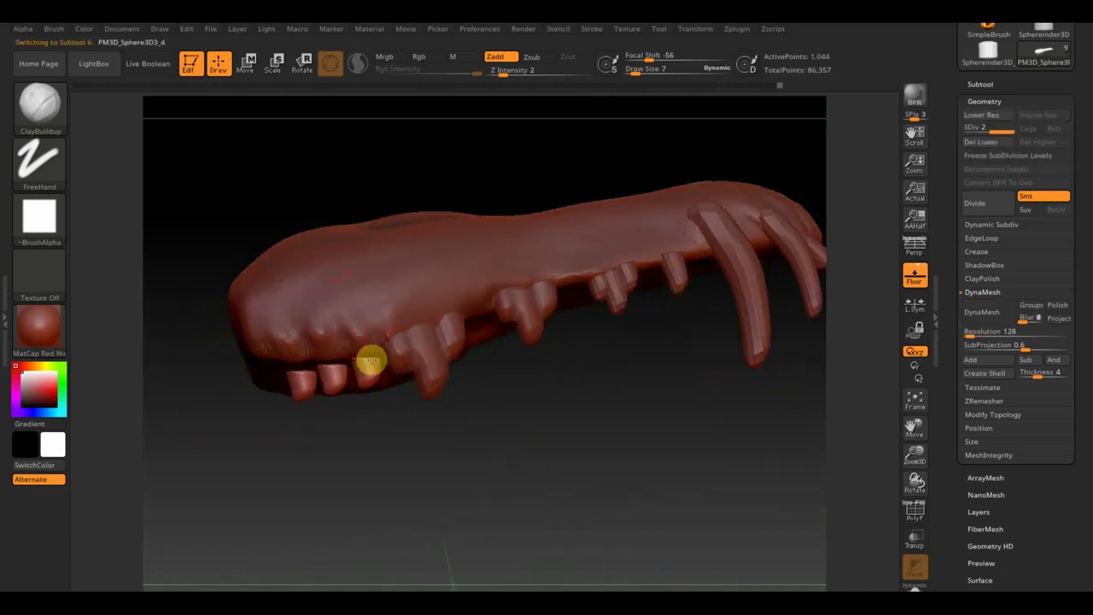
Move the front teeth vertically and tilt them slightly with the Move gizmo.
left_click(245, 61)
left_click_drag(274, 283, 282, 304)
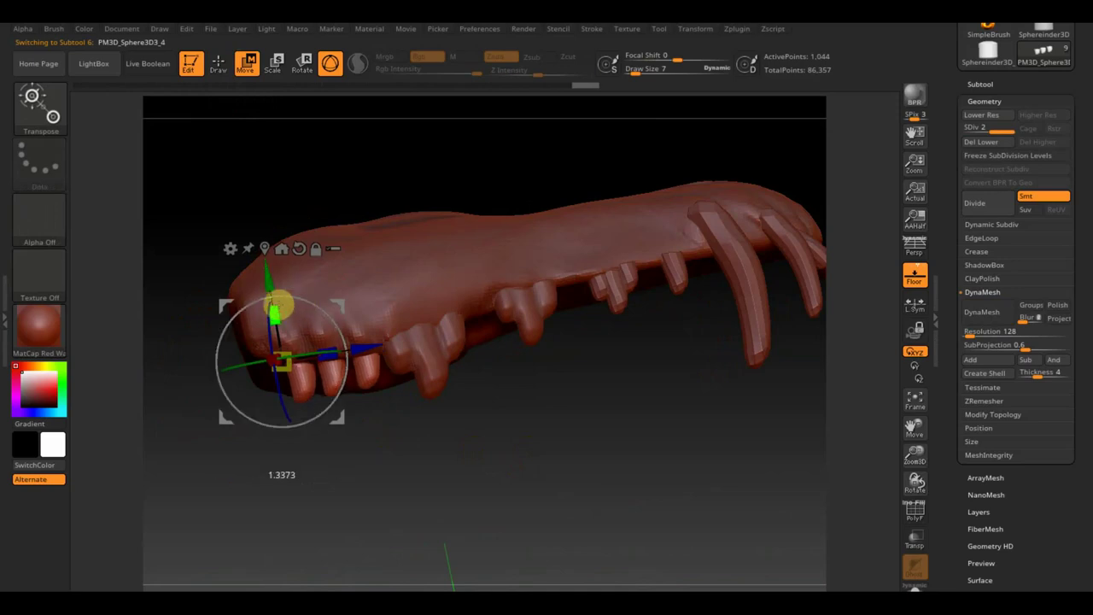
left_click_drag(557, 454, 541, 475)
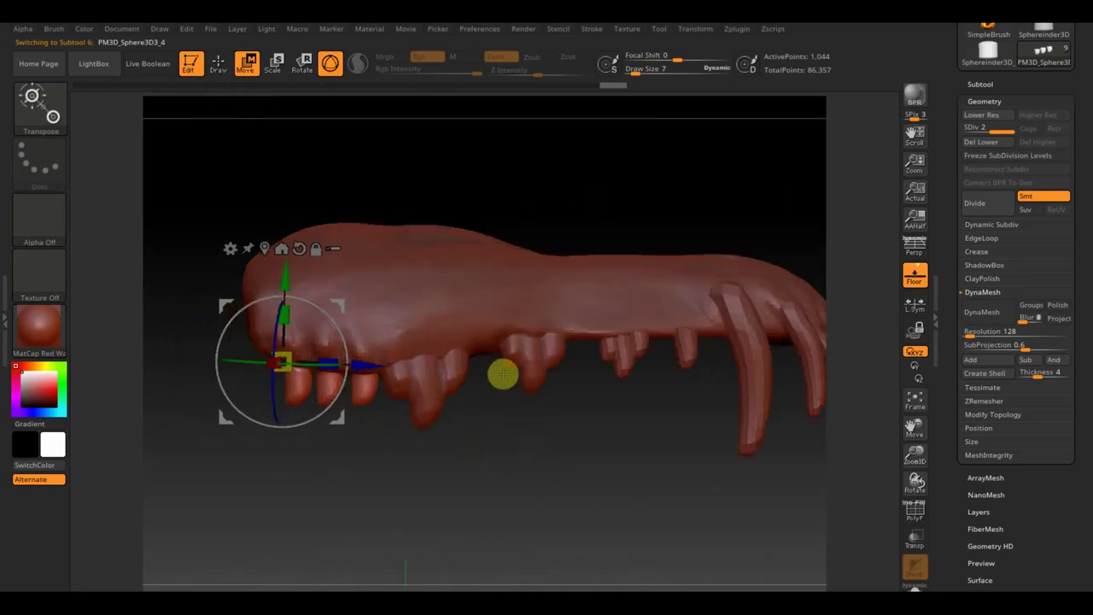
mouse_move(345, 323)
left_mouse_down()
mouse_move(334, 321)
mouse_move(342, 296)
left_mouse_up()
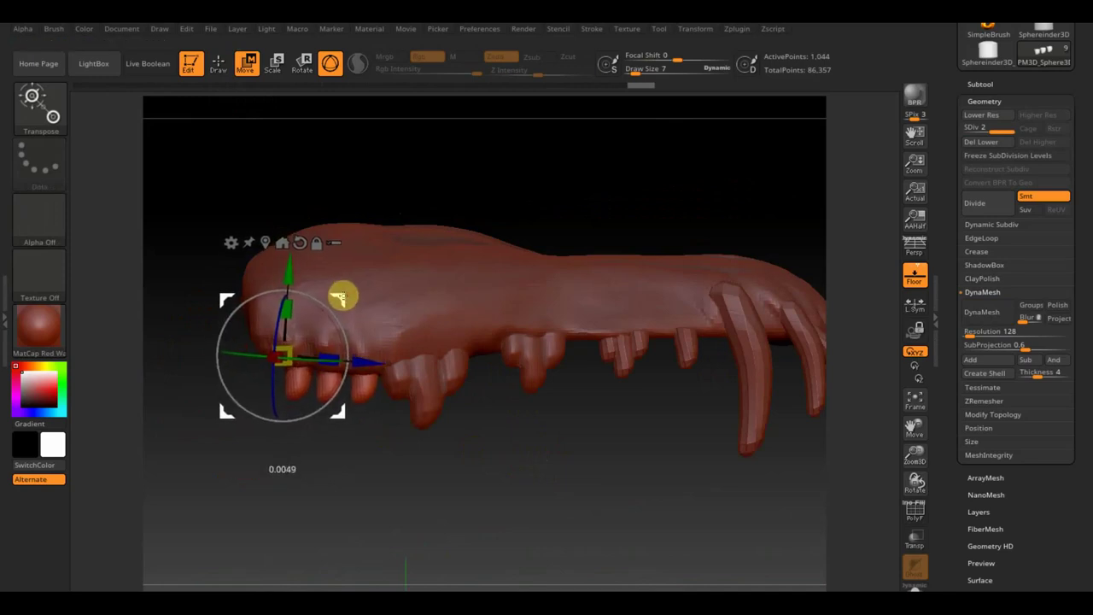
Return to Draw mode and select the single lower tooth subtool.
left_click(217, 64)
mouse_move(544, 469)
left_mouse_down()
mouse_move(484, 471)
mouse_move(494, 450)
left_mouse_up()
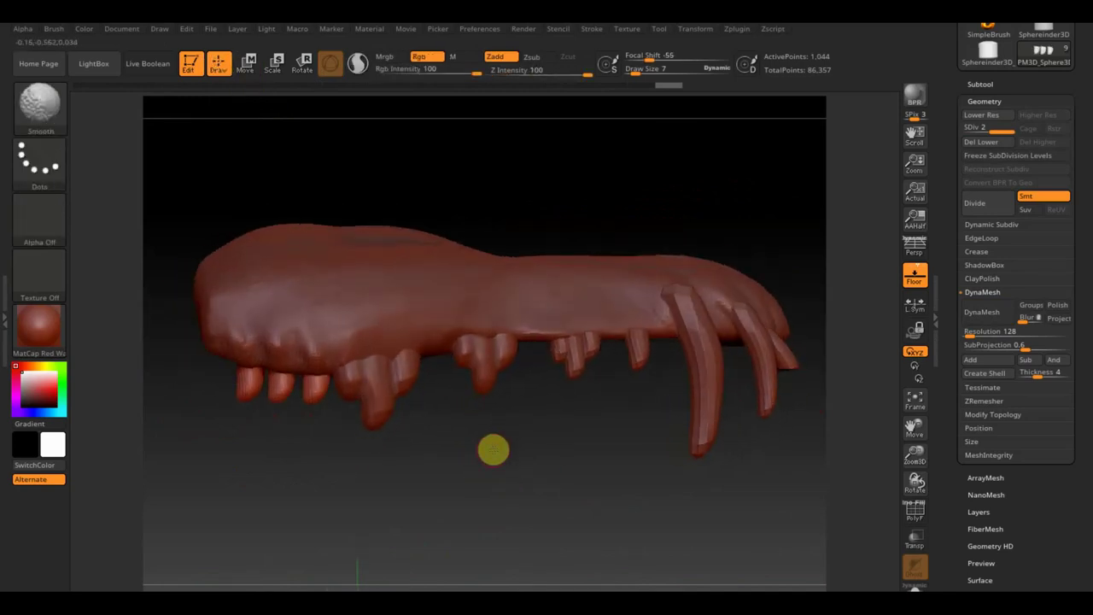
left_click(379, 384, "alt")
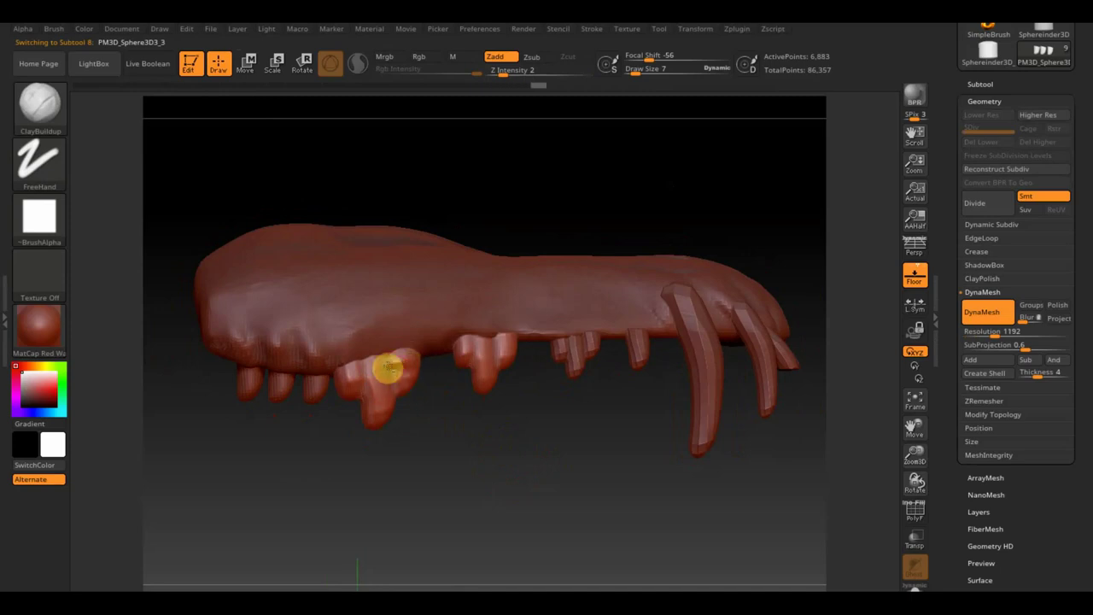
Build up and smooth clay on the lower tooth, and hide the floor grid.
left_click_drag(376, 407, 363, 424)
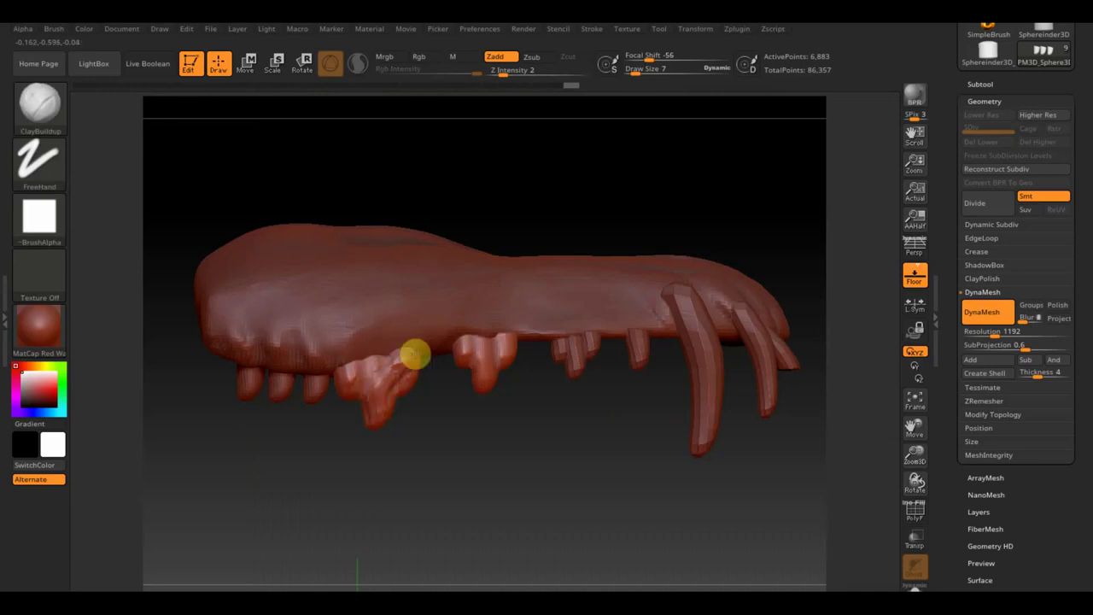
key("shift")
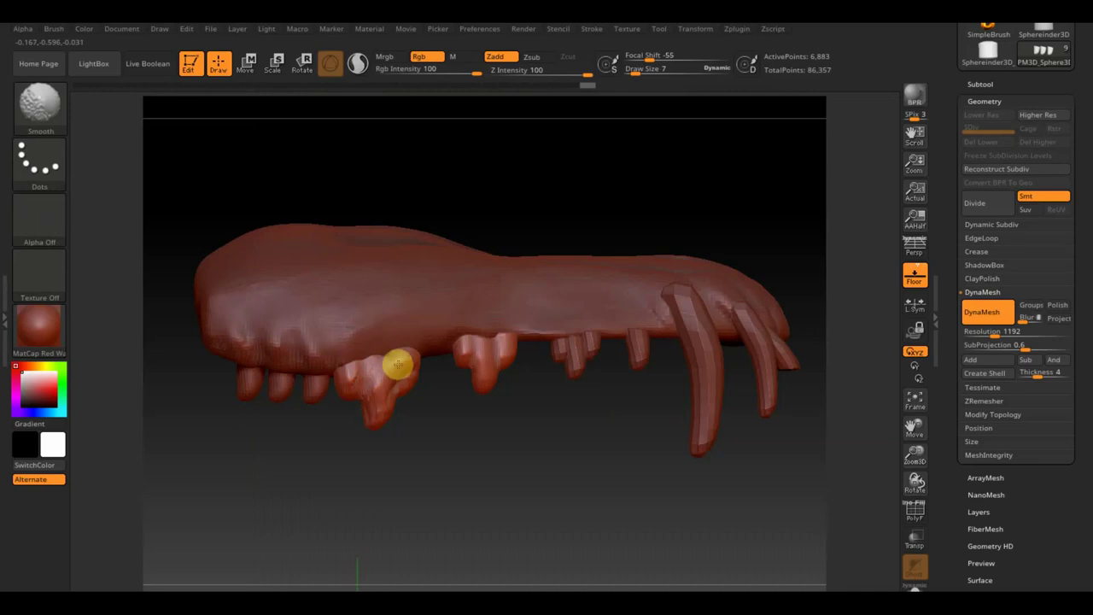
right_click_drag(401, 380, 458, 271)
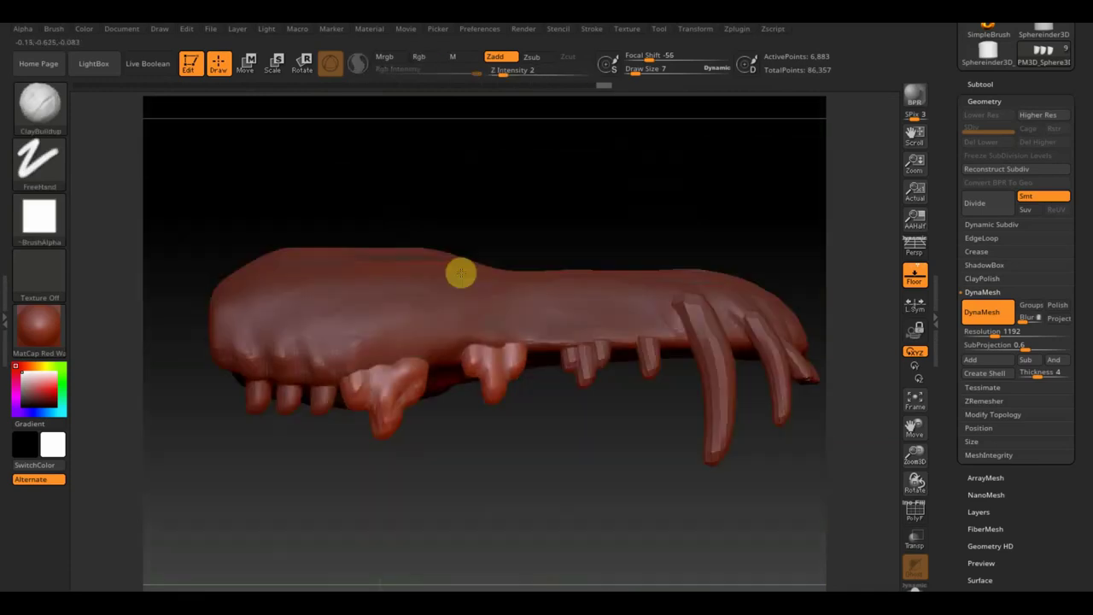
key("shift")
key("shift")
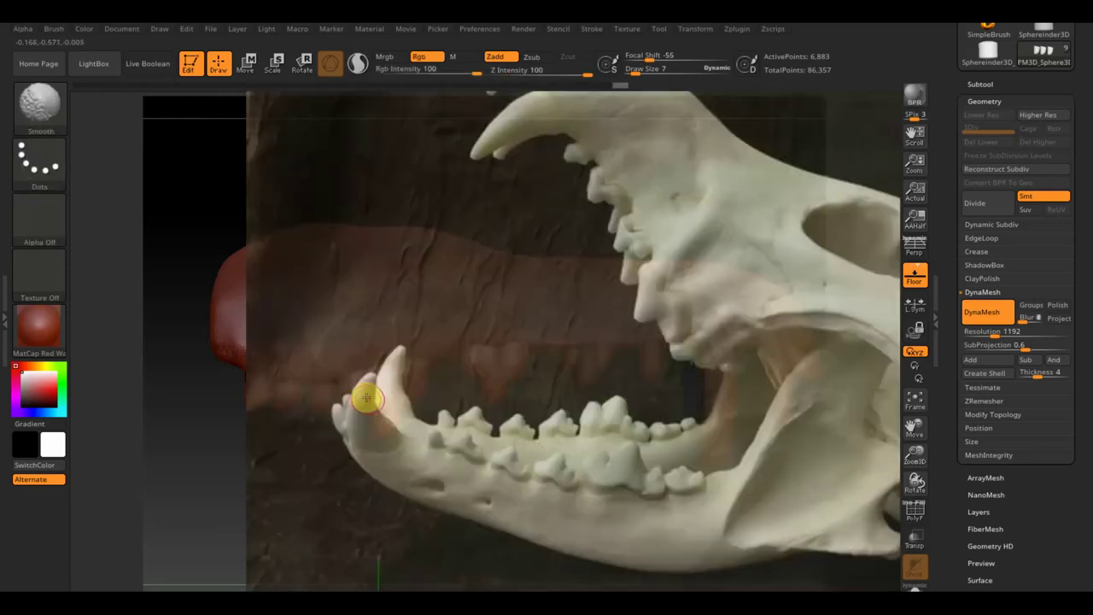
key("shift")
right_click_drag(368, 466, 365, 402)
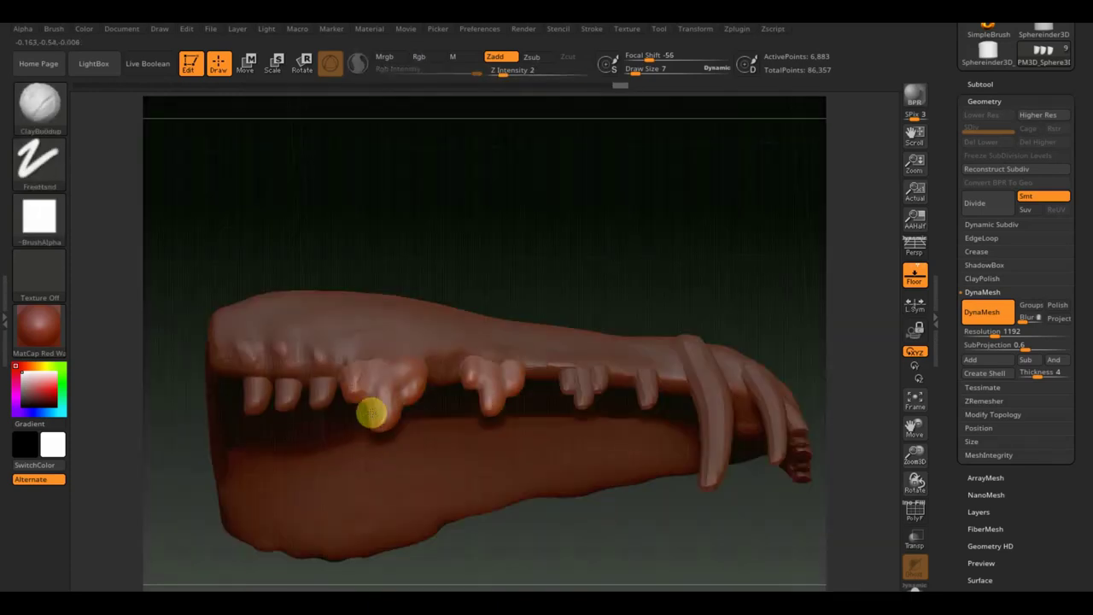
left_click(915, 272)
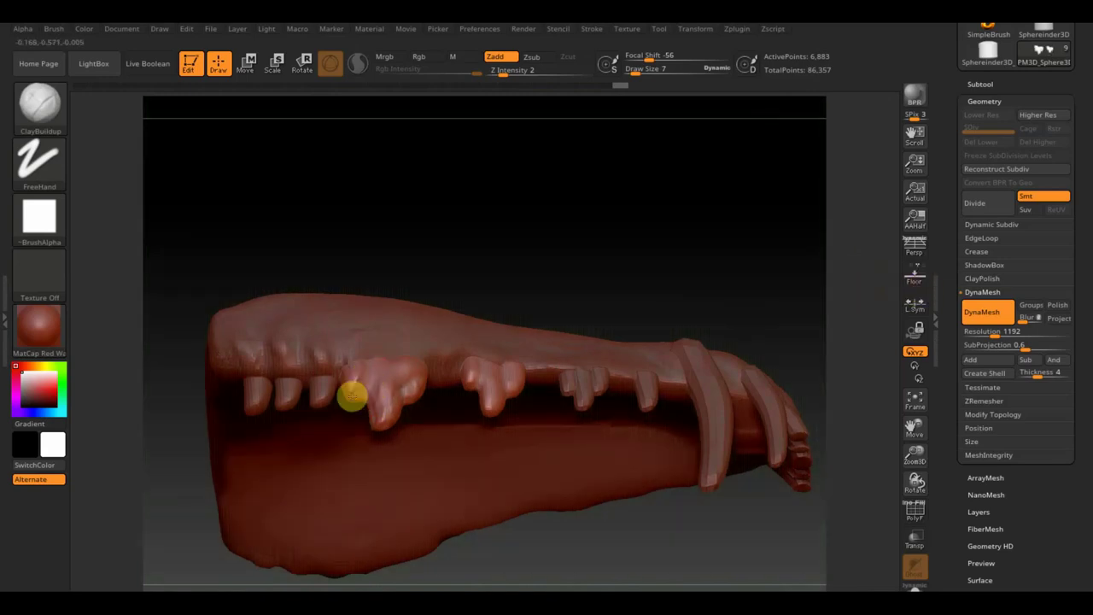
Reshape the bumps on the jaw's top surface, then select the front tooth subtool.
mouse_move(361, 302)
right_mouse_down()
mouse_move(408, 197)
mouse_move(384, 278)
mouse_move(498, 358)
right_mouse_up()
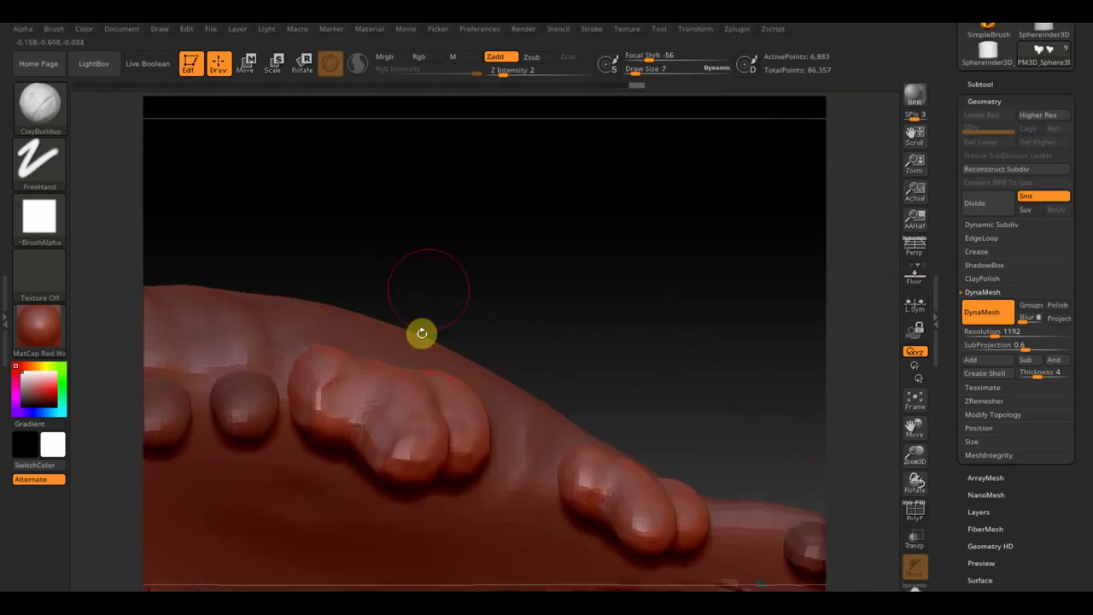
right_click_drag(420, 333, 497, 254, "alt")
mouse_move(400, 416)
right_mouse_down()
mouse_move(568, 296)
mouse_move(551, 330)
mouse_move(630, 263)
right_mouse_up()
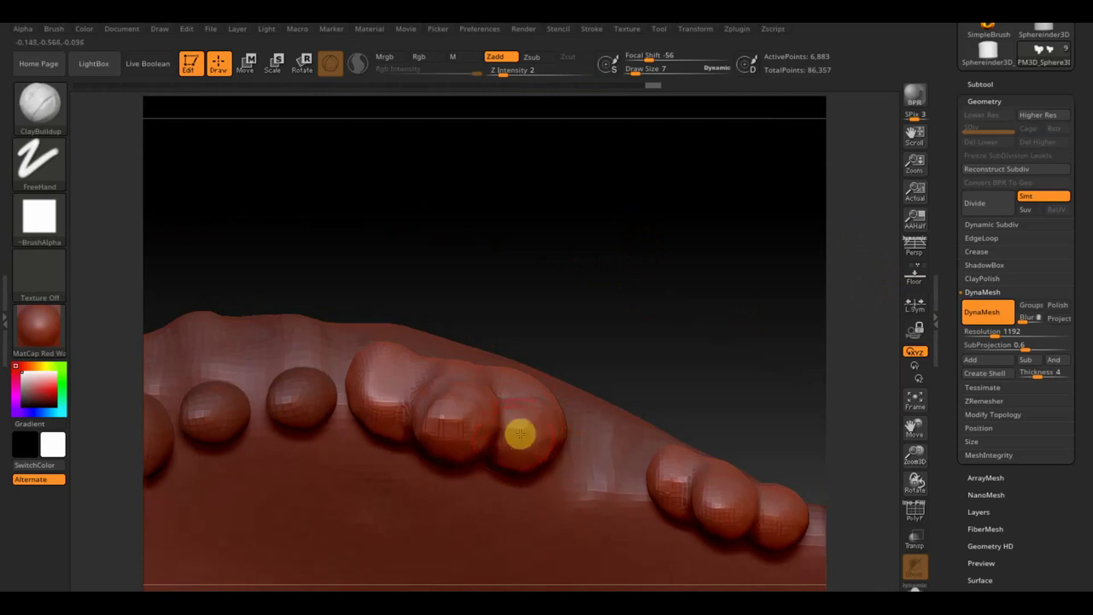
left_click_drag(511, 433, 503, 439)
left_click_drag(418, 419, 443, 436)
mouse_move(615, 341)
right_mouse_down()
mouse_move(610, 405)
mouse_move(624, 464)
mouse_move(504, 366)
right_mouse_up()
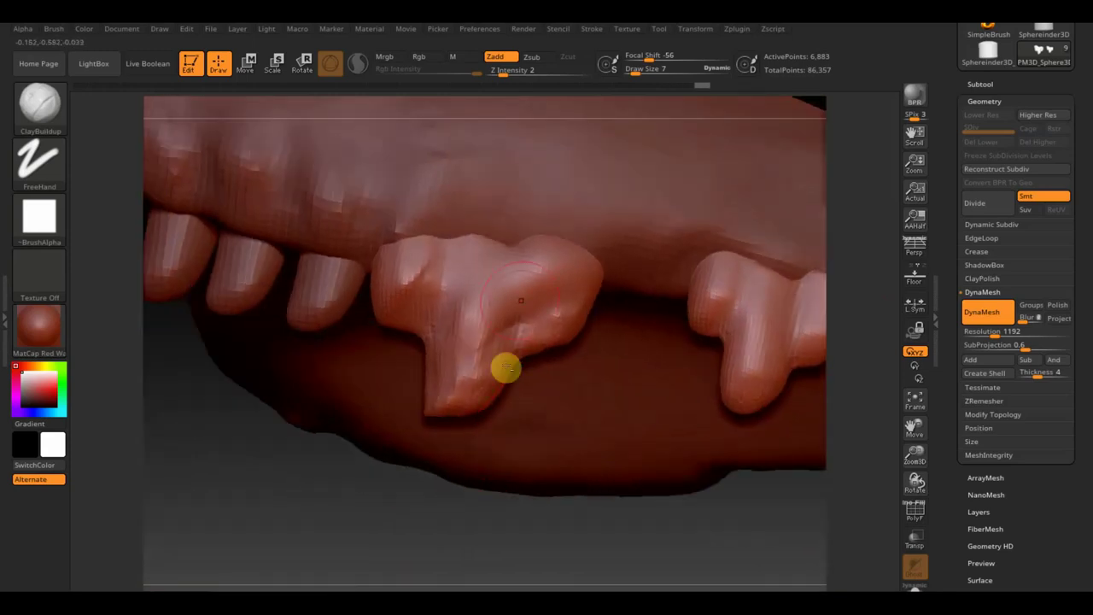
mouse_move(283, 481)
right_mouse_down()
mouse_move(435, 500)
mouse_move(417, 456)
mouse_move(435, 496)
mouse_move(450, 386)
right_mouse_up()
left_click(450, 375, "alt")
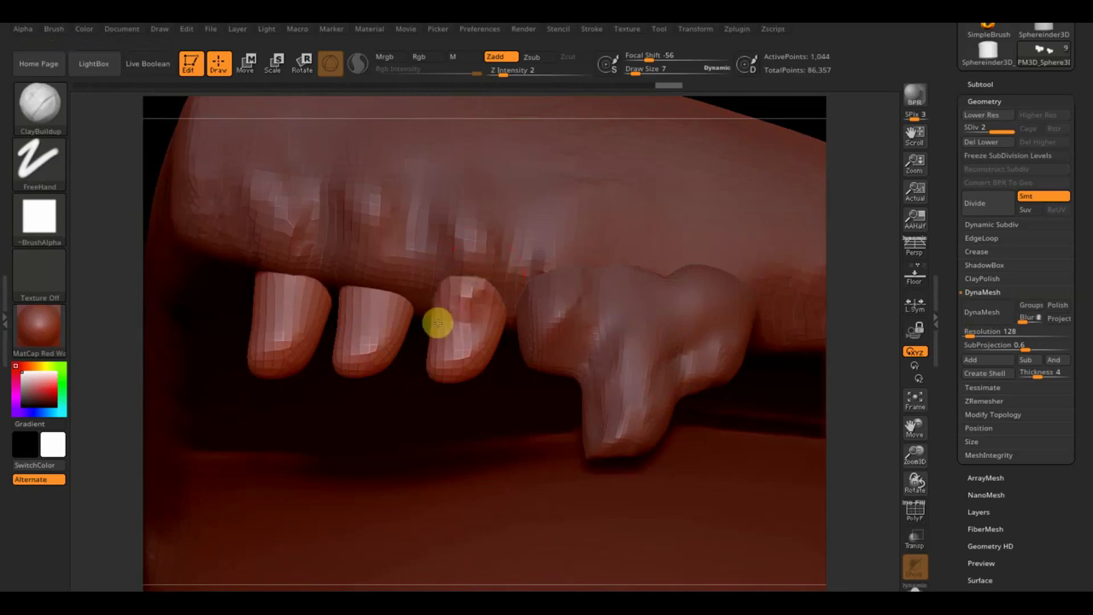
Dab clay on the third tooth and build up the gum above the first and third teeth.
left_click(488, 314)
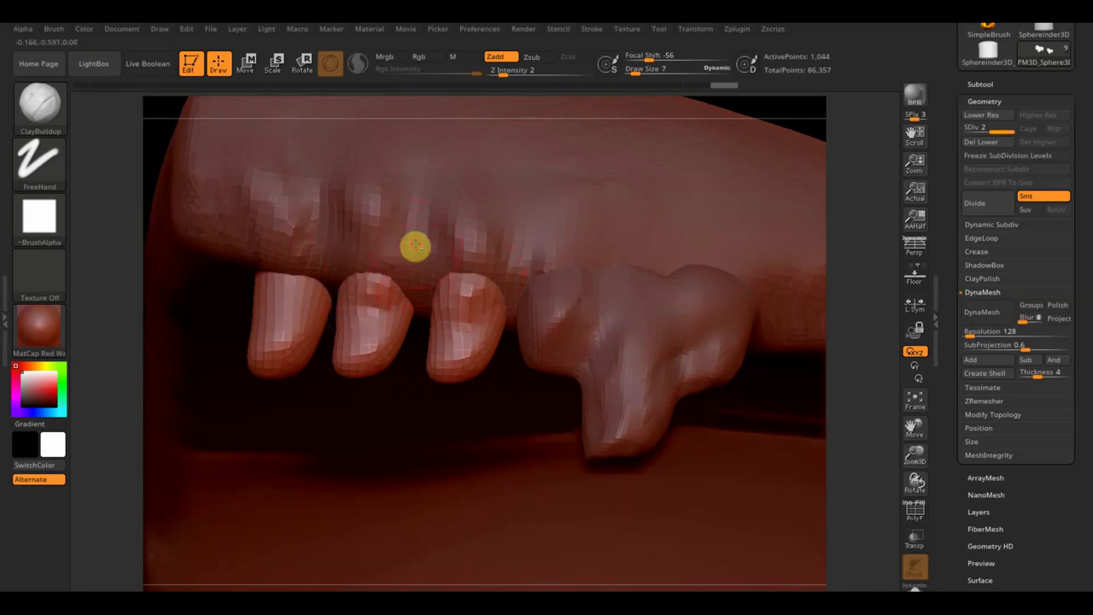
left_click(394, 252, "alt")
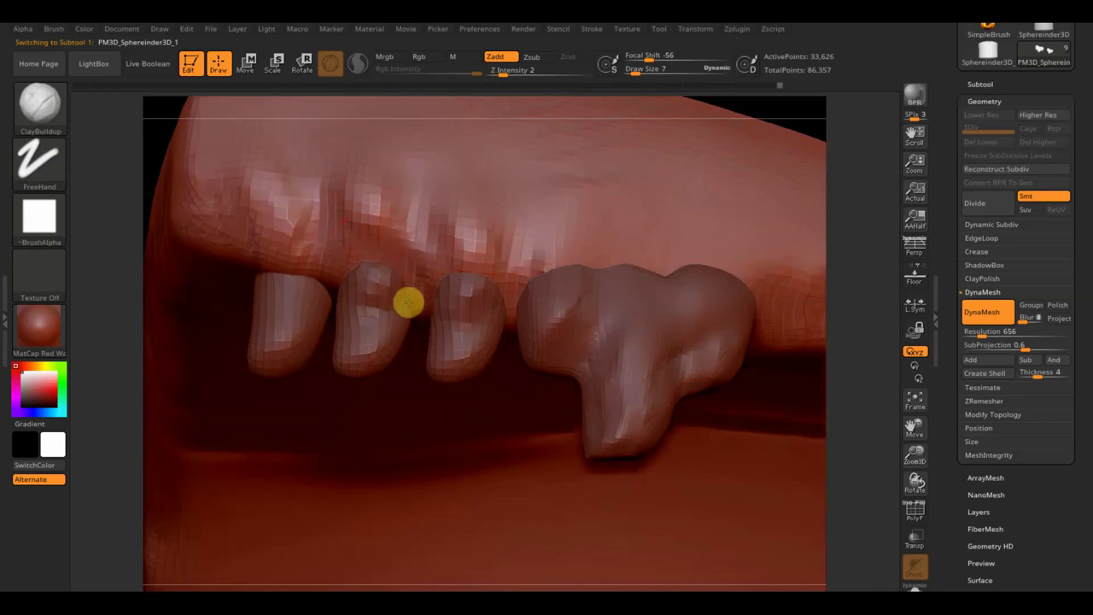
left_click(452, 247)
mouse_move(472, 232)
left_mouse_down()
mouse_move(453, 283)
mouse_move(468, 237)
mouse_move(493, 283)
mouse_move(463, 244)
left_mouse_up()
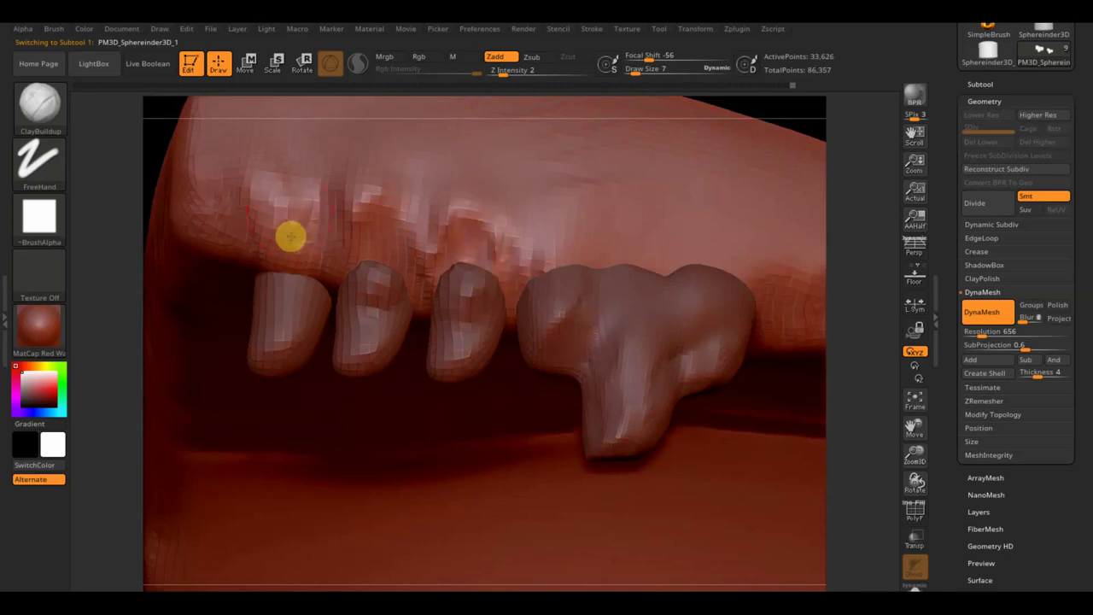
mouse_move(282, 226)
left_mouse_down()
mouse_move(281, 208)
mouse_move(276, 253)
mouse_move(313, 244)
mouse_move(285, 309)
left_mouse_up()
left_click(286, 309, "alt")
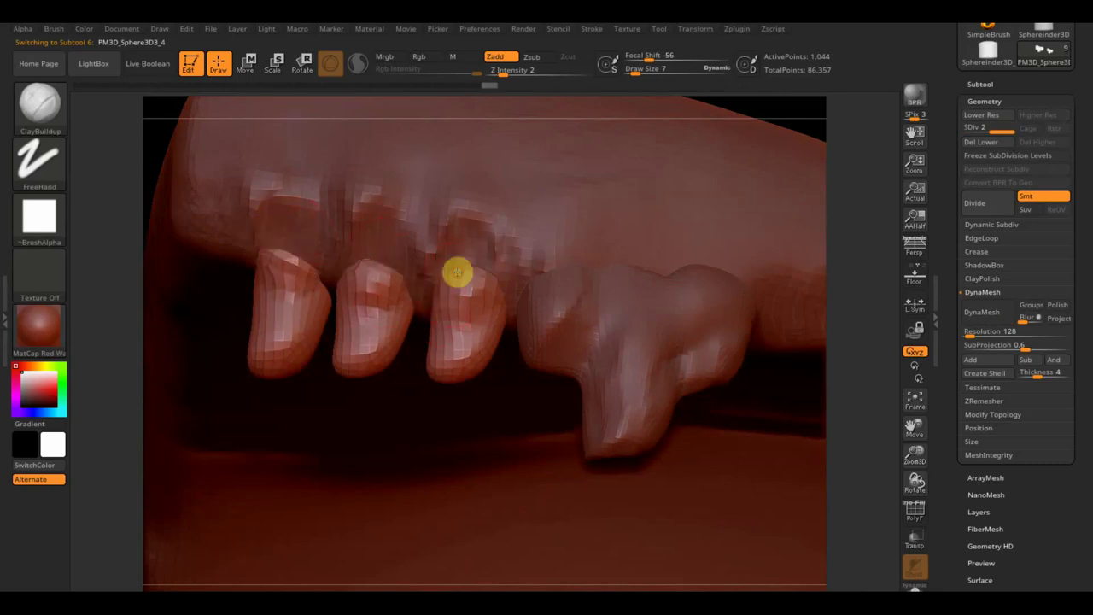
With Move Elastic at size 14, pull the three front teeth upward.
left_click(39, 102)
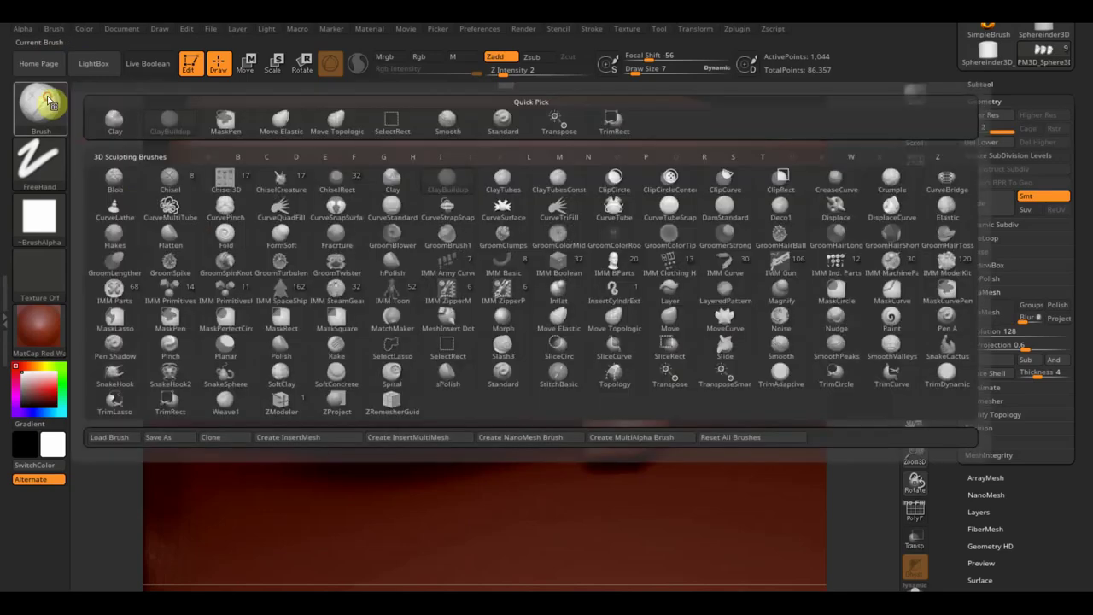
left_click(281, 119)
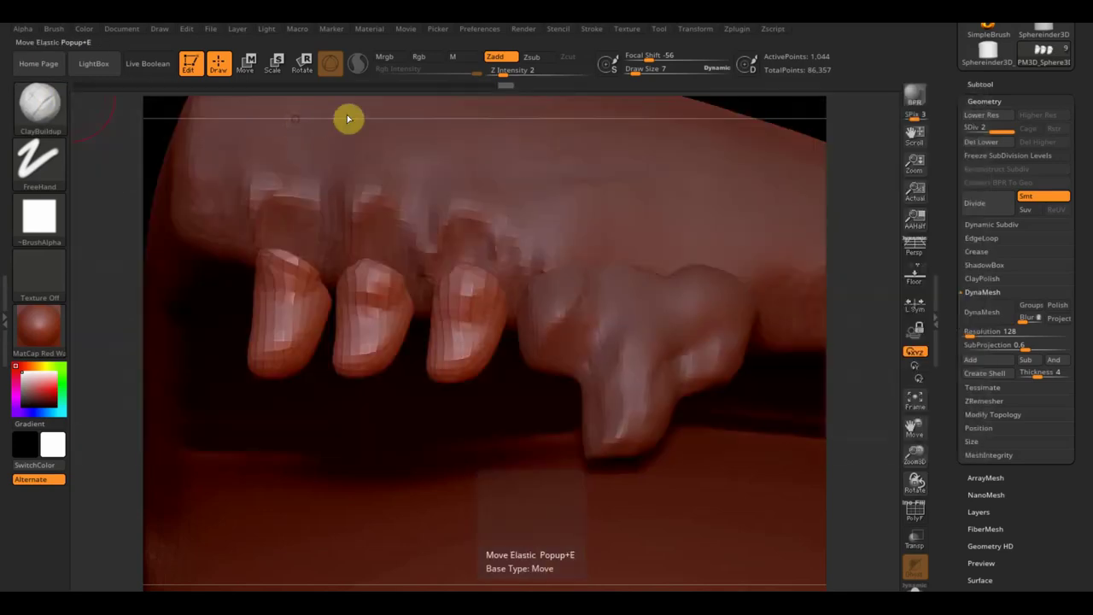
left_click_drag(633, 75, 643, 73)
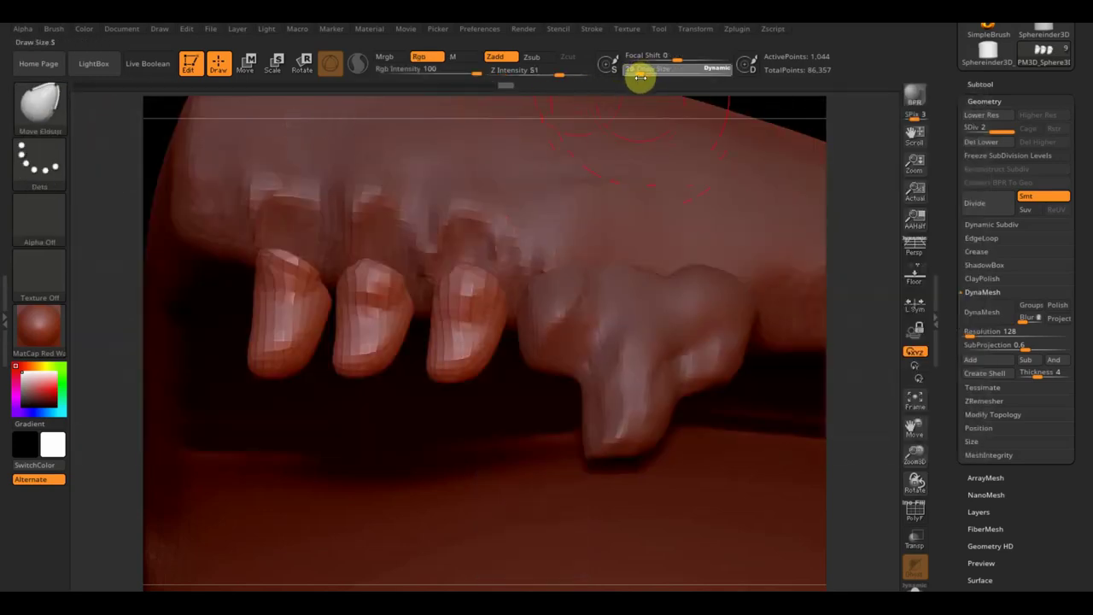
left_click_drag(632, 72, 638, 70)
mouse_move(299, 257)
left_mouse_down()
mouse_move(310, 237)
mouse_move(287, 239)
mouse_move(298, 239)
left_mouse_up()
left_click_drag(343, 269, 383, 251)
left_click_drag(473, 271, 476, 249)
left_click_drag(312, 259, 318, 262)
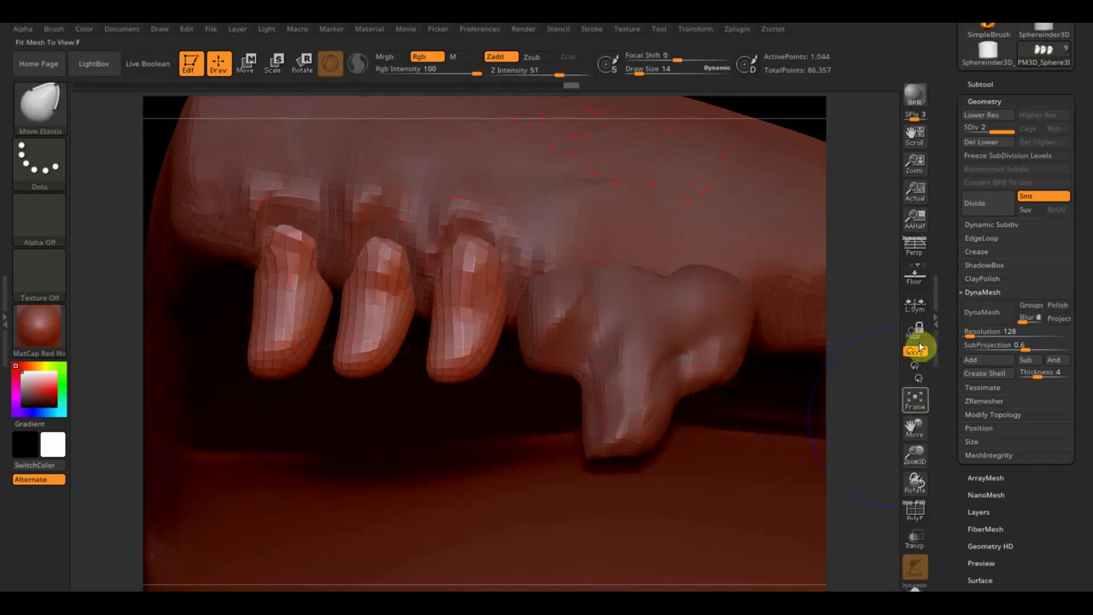
Frame the jaw, orbit to a side view, and select the large broad tooth.
left_click(915, 398)
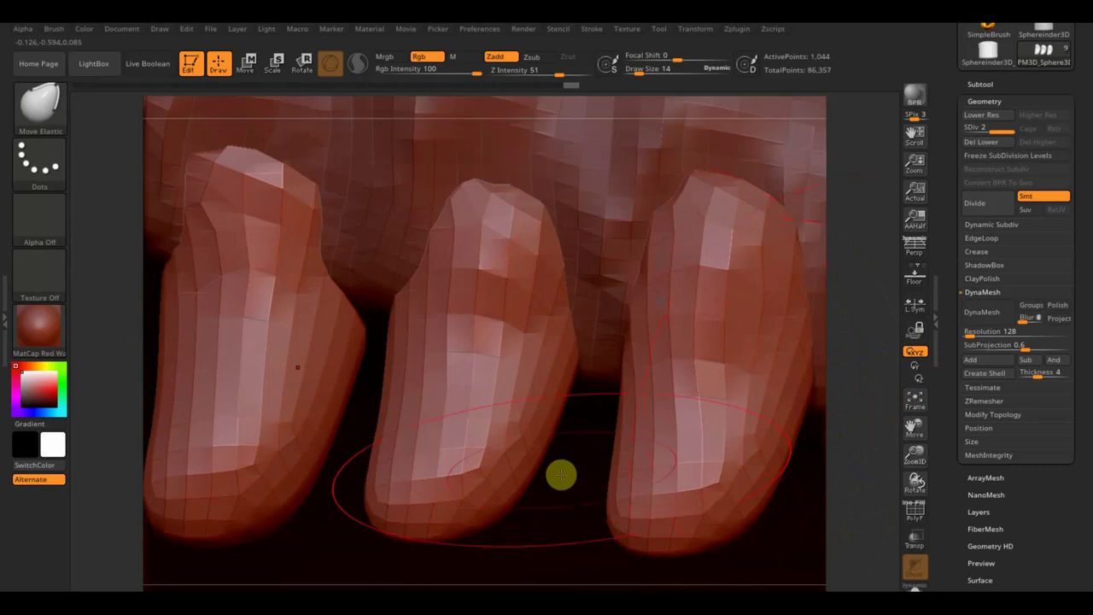
left_click(914, 406)
mouse_move(825, 442)
left_mouse_down()
mouse_move(535, 515)
mouse_move(525, 552)
mouse_move(567, 503)
left_mouse_up()
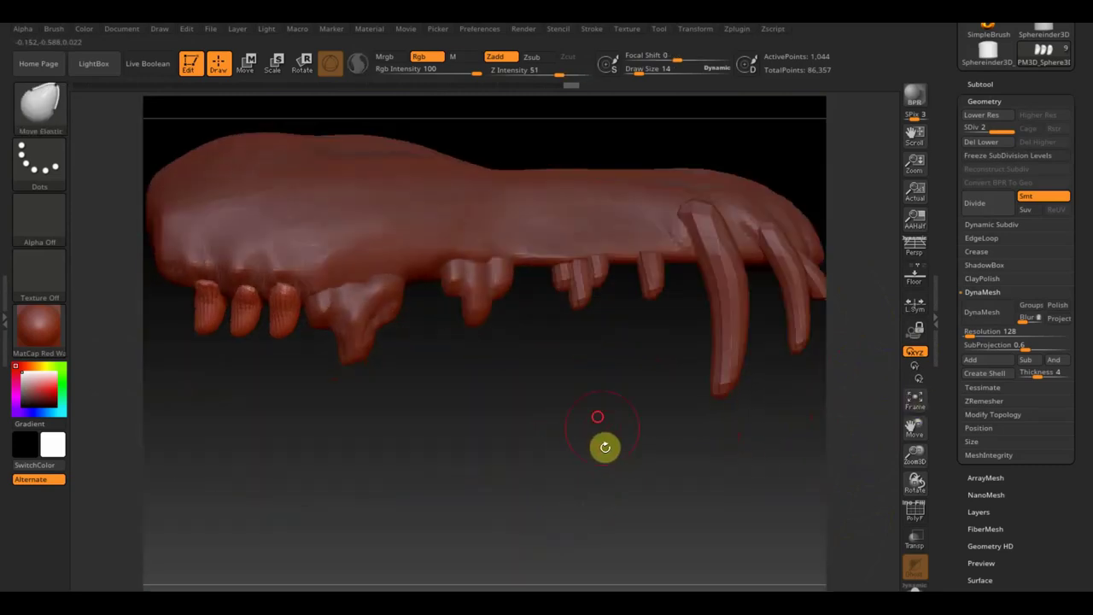
left_click_drag(603, 446, 593, 461, "alt")
mouse_move(627, 424)
left_mouse_down()
mouse_move(454, 503)
mouse_move(561, 510)
left_mouse_up()
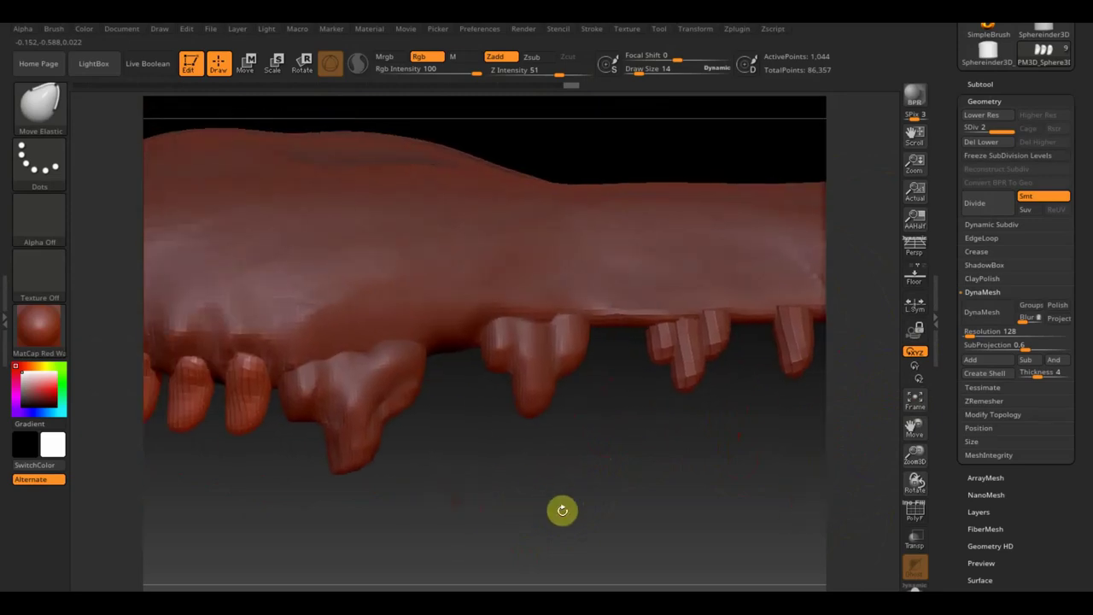
left_click(357, 372, "alt")
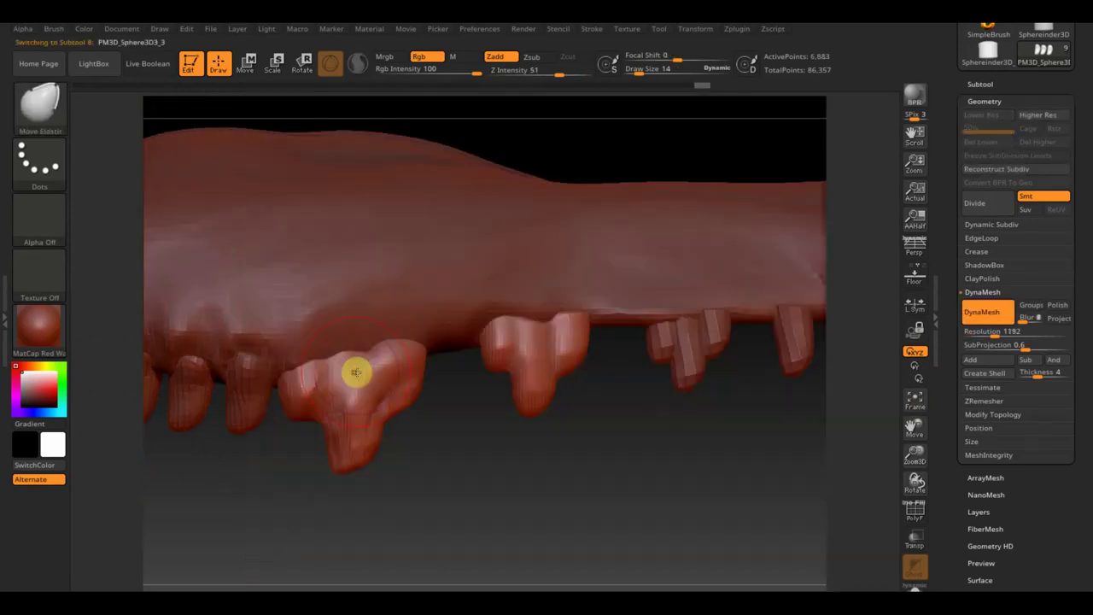
Shrink the brush and switch back to ClayBuildup.
left_click(638, 72)
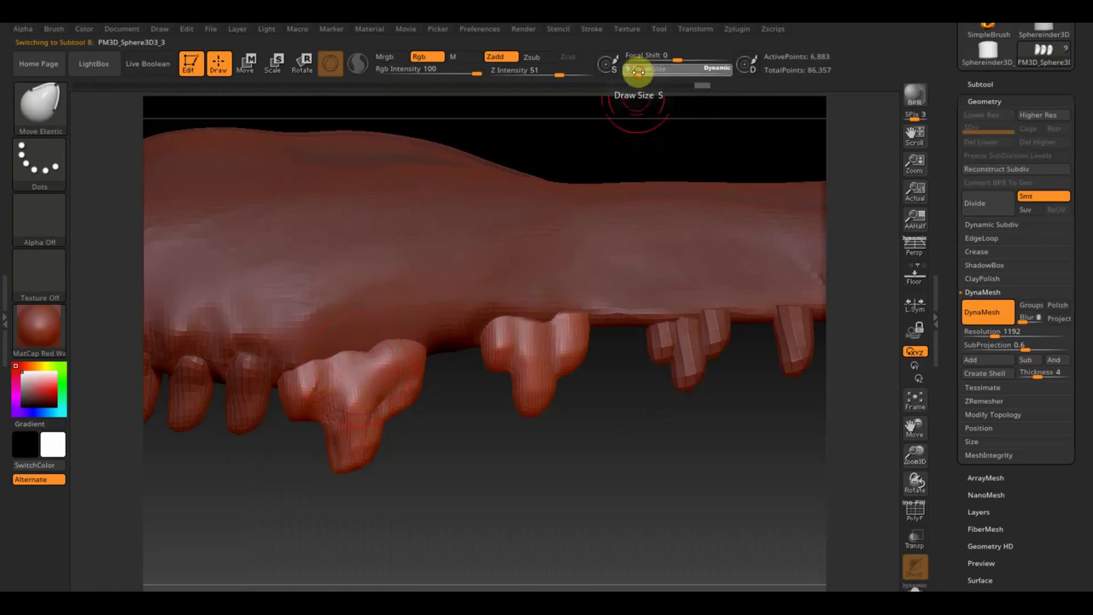
left_click(39, 105)
left_click(215, 117)
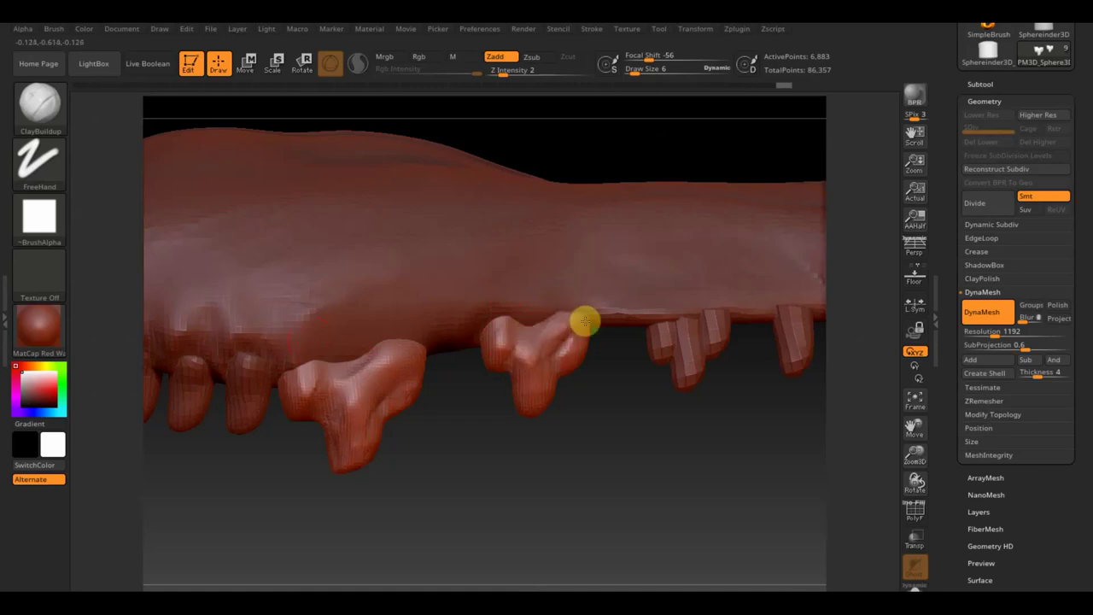
Select the gum, then the small teeth (Subtool 7) beside the long curved fang.
left_click_drag(640, 405, 598, 353)
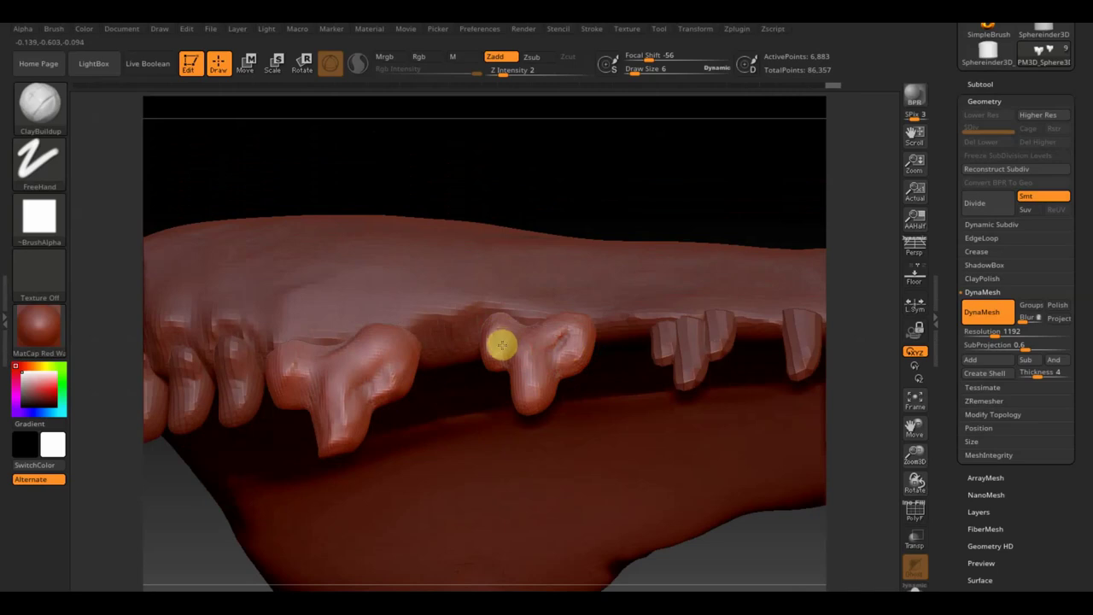
left_click_drag(607, 181, 594, 265)
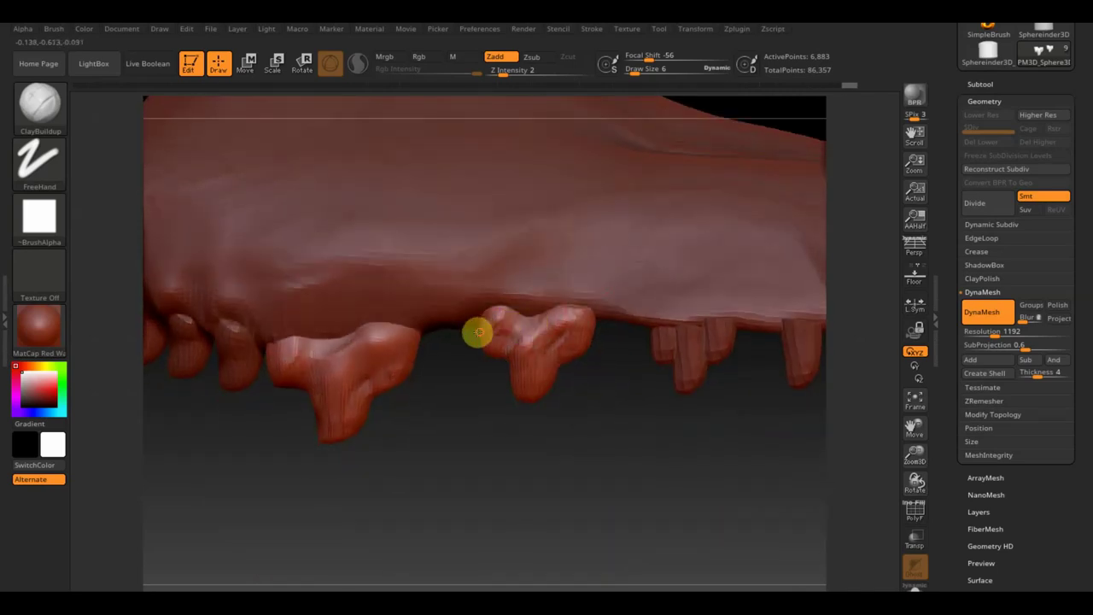
left_click_drag(573, 447, 600, 436)
left_click(541, 303, "alt")
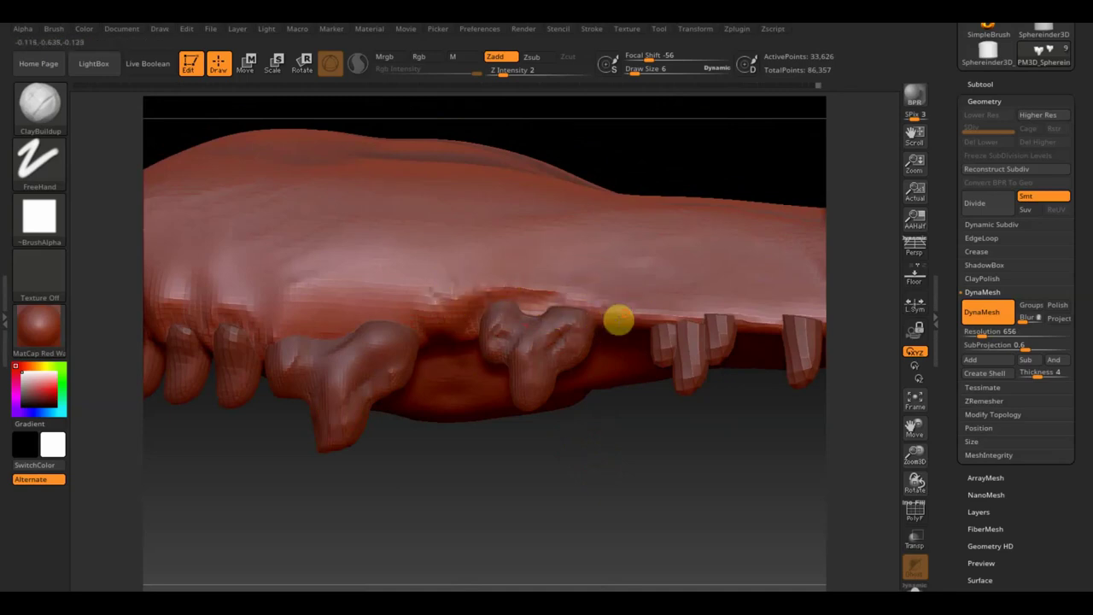
left_click_drag(702, 471, 554, 480, "alt")
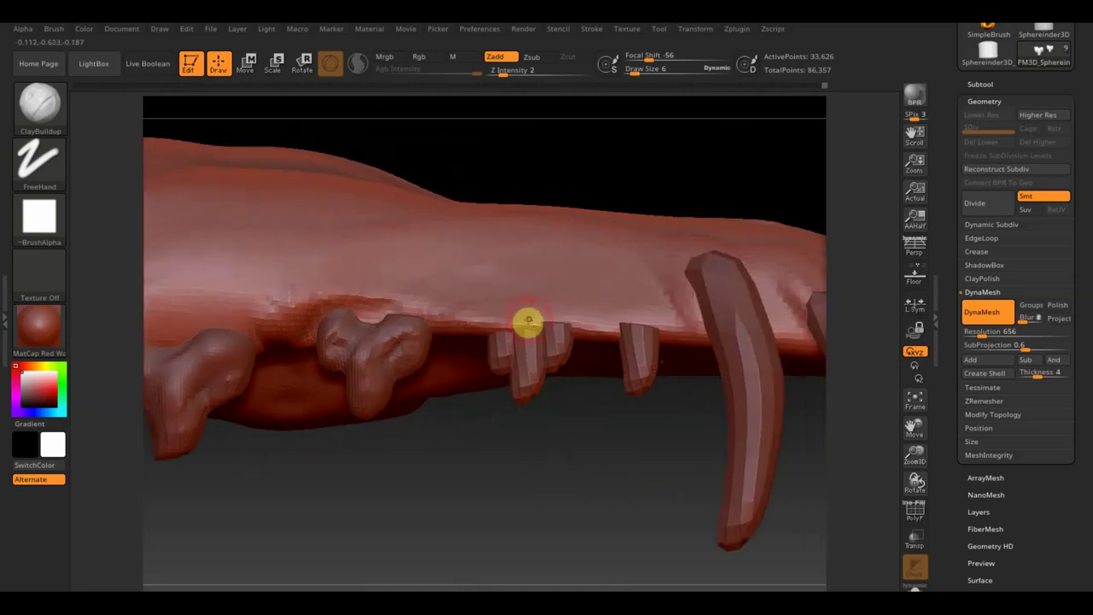
left_click(527, 321, "alt")
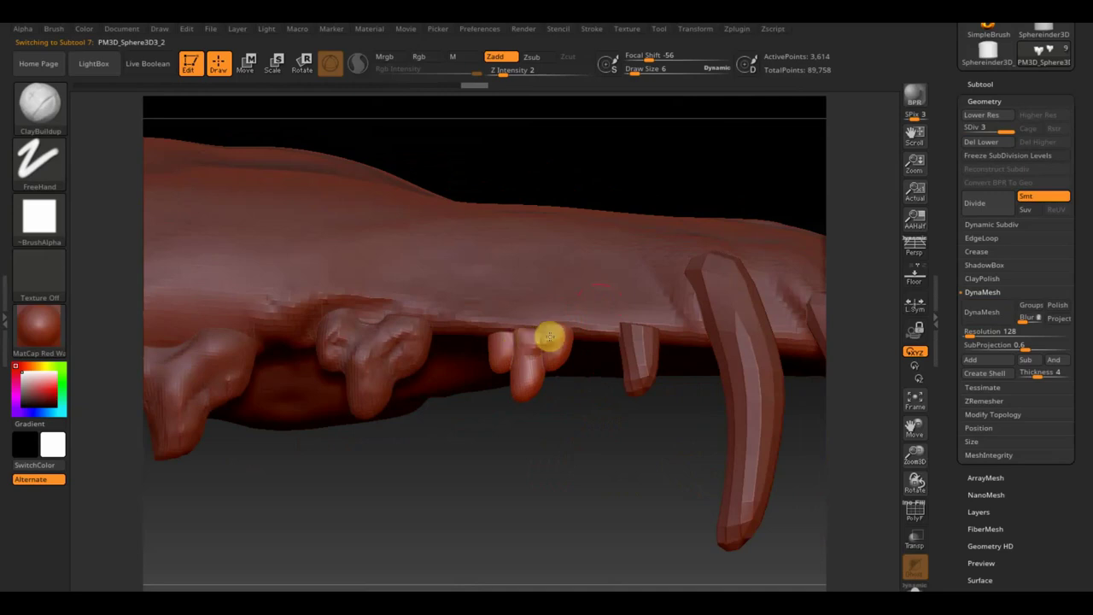
Nudge the small flap on the tooth with Move Topological at size 14.
right_click_drag(559, 375, 554, 363)
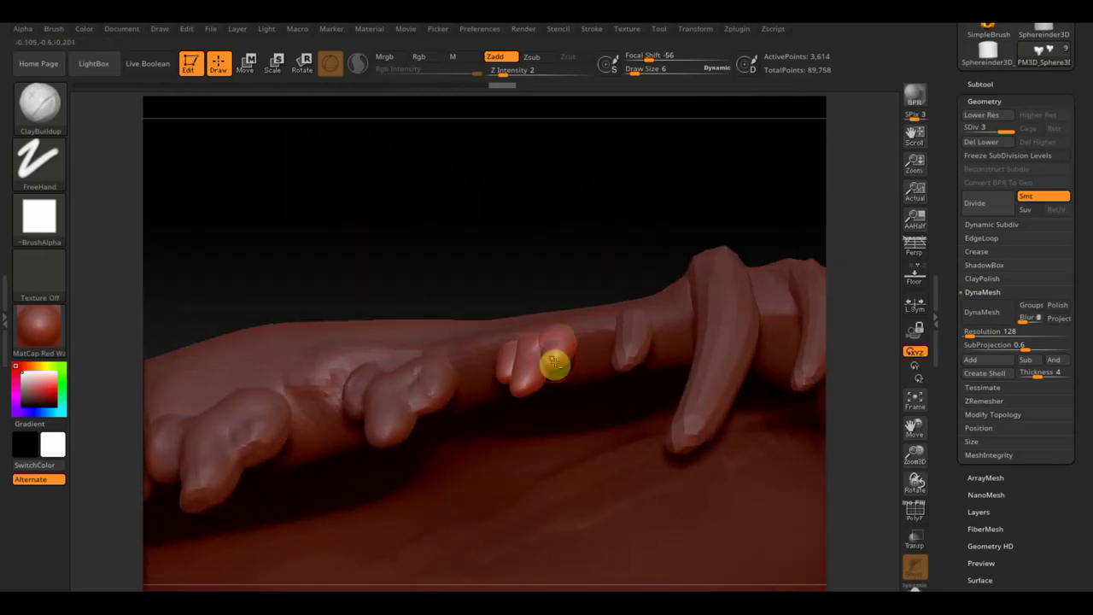
mouse_move(551, 364)
right_mouse_down()
mouse_move(602, 263)
mouse_move(603, 327)
right_mouse_up()
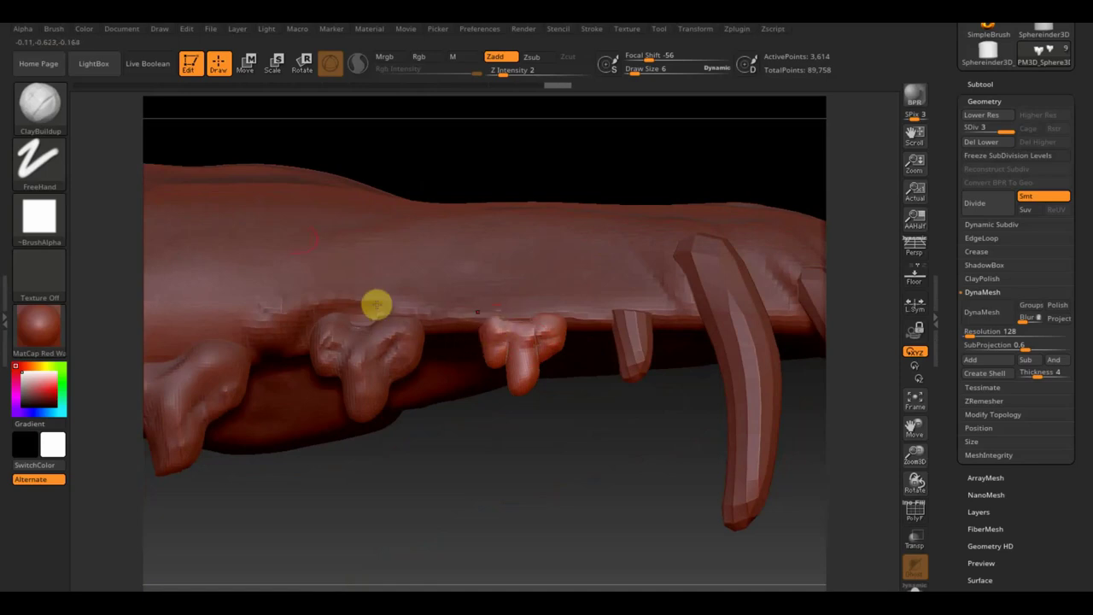
left_click(53, 109)
left_click(348, 127)
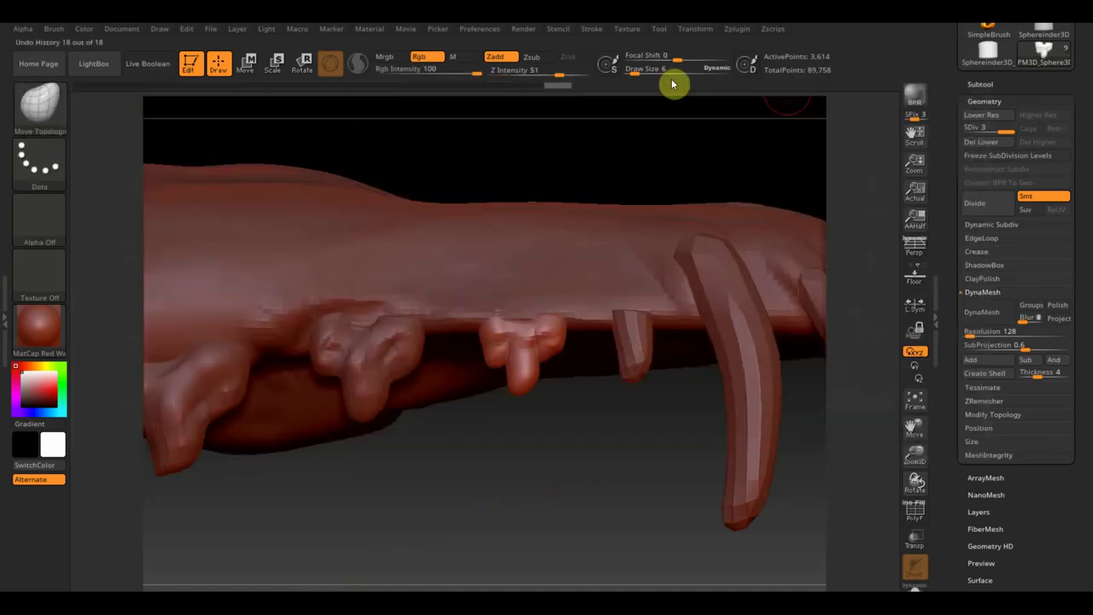
left_click_drag(629, 68, 639, 71)
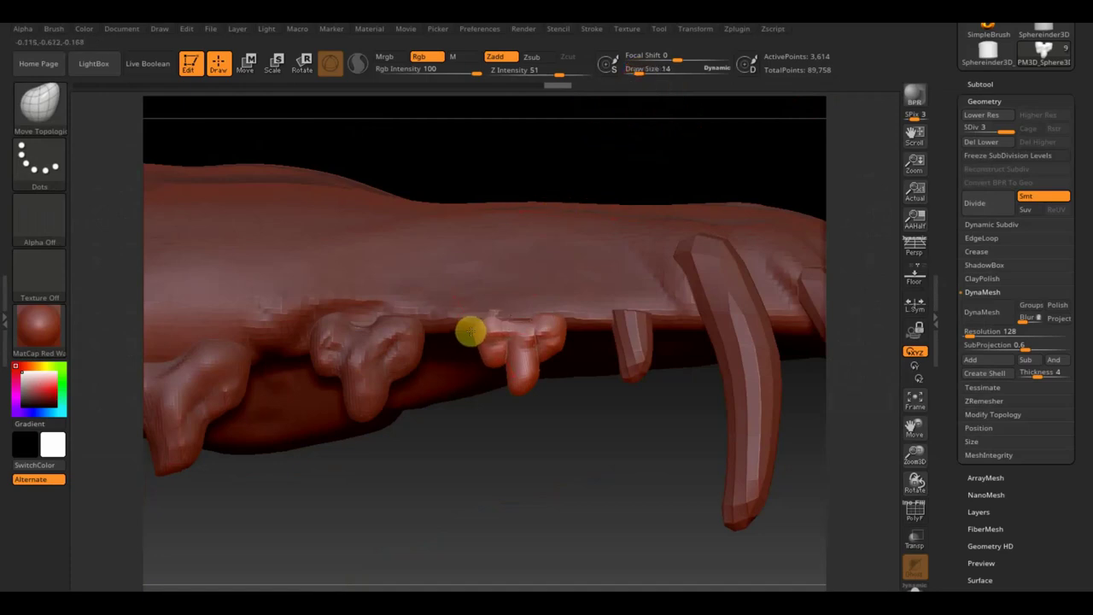
mouse_move(465, 330)
left_mouse_down()
mouse_move(520, 394)
mouse_move(551, 354)
mouse_move(623, 347)
left_mouse_up()
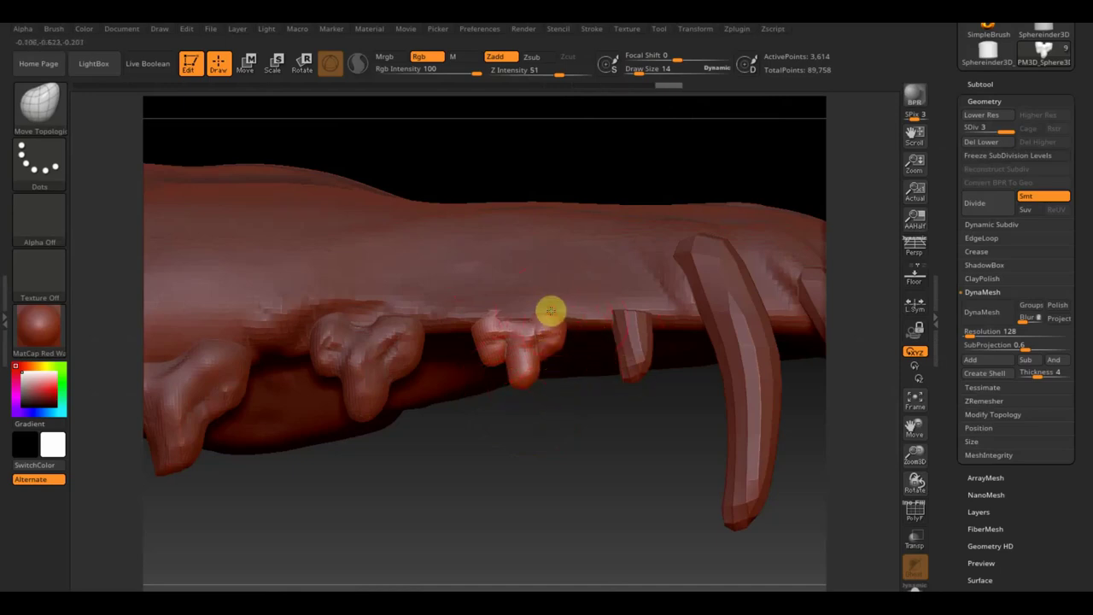
Drop the brush to Draw Size 5 and smooth the small clustered teeth.
mouse_move(580, 411)
left_mouse_down()
mouse_move(589, 458)
mouse_move(539, 476)
left_mouse_up()
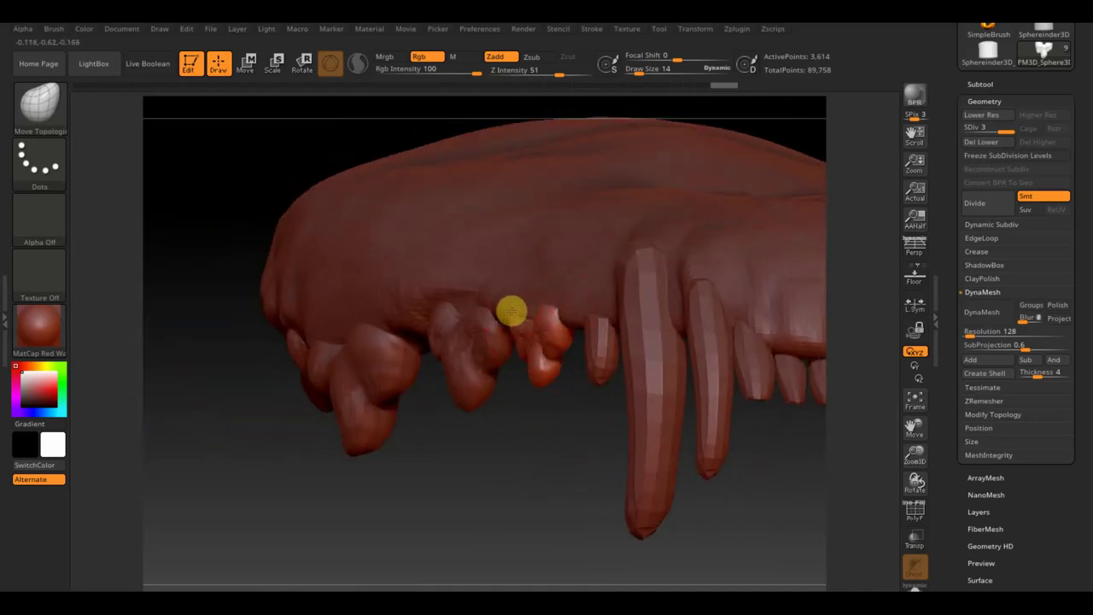
mouse_move(512, 444)
left_mouse_down()
mouse_move(554, 513)
mouse_move(541, 504)
left_mouse_up()
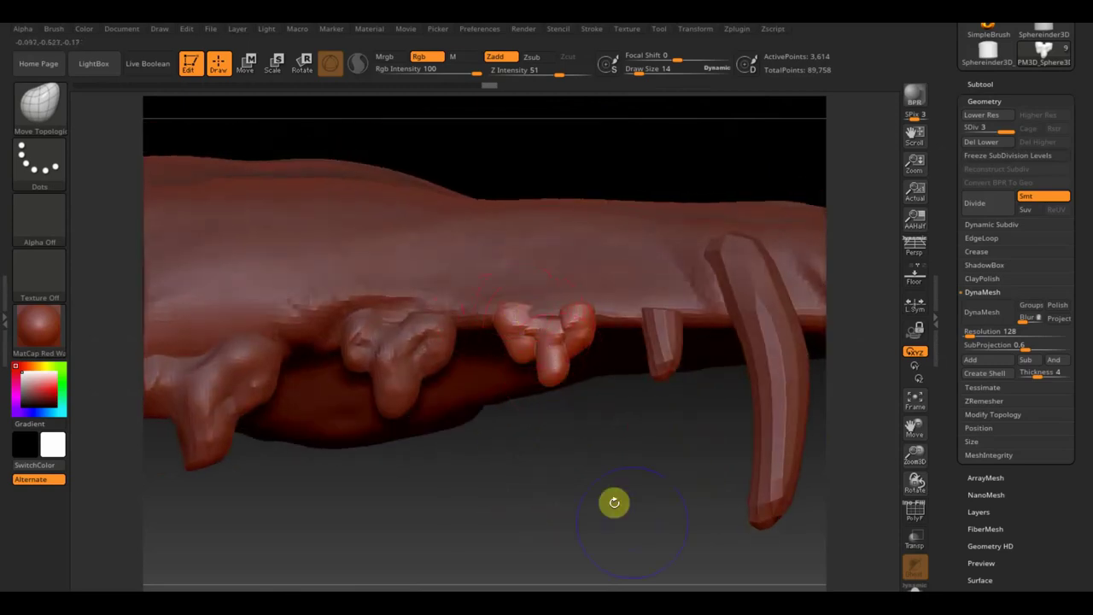
left_click_drag(613, 500, 632, 541)
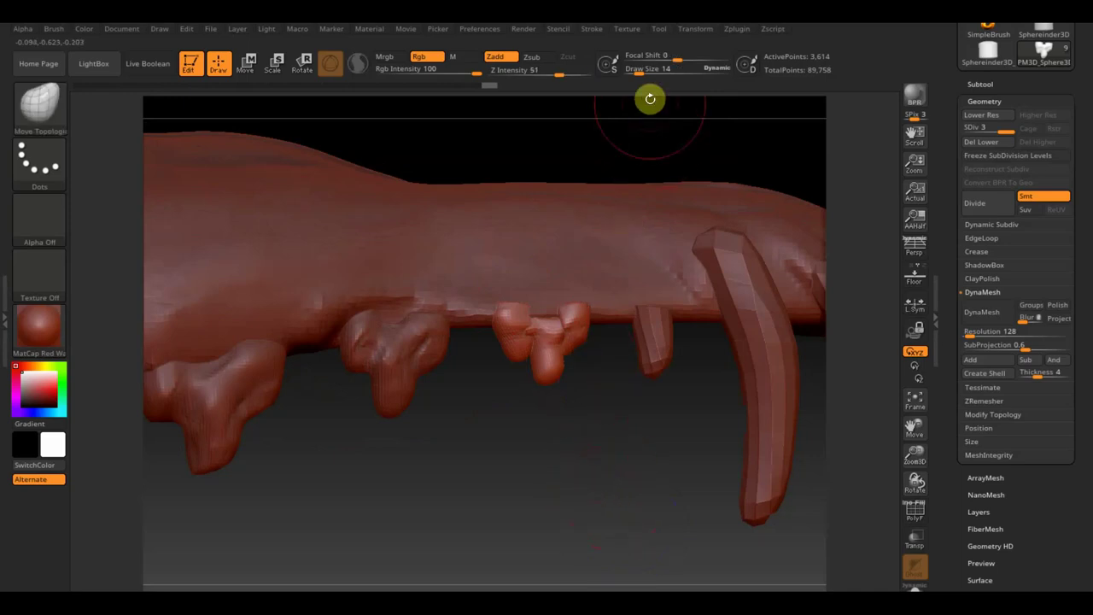
left_click_drag(641, 71, 635, 71)
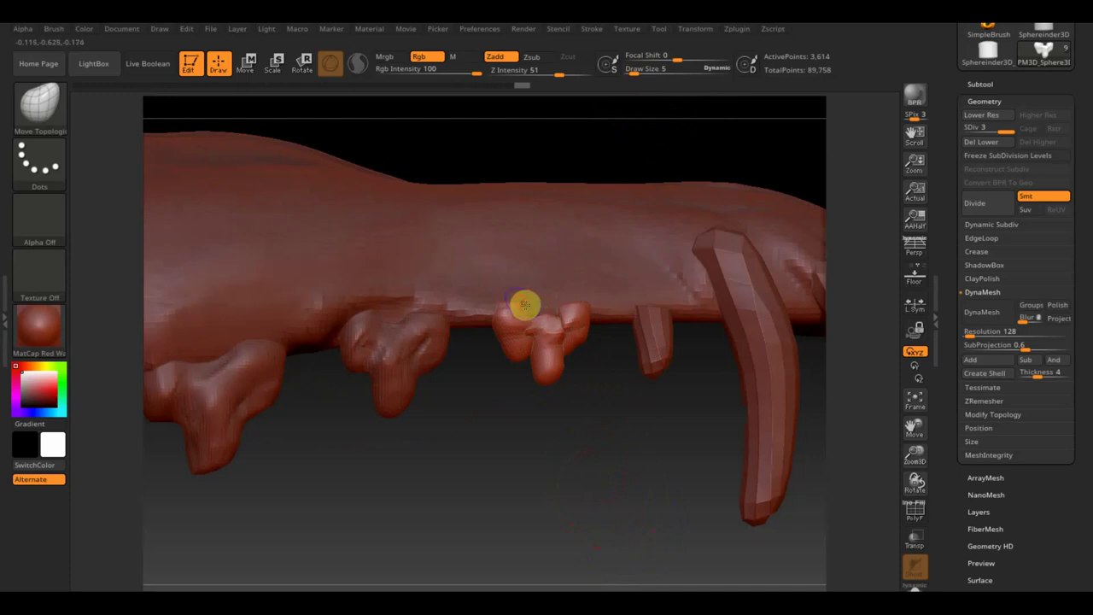
key("shift")
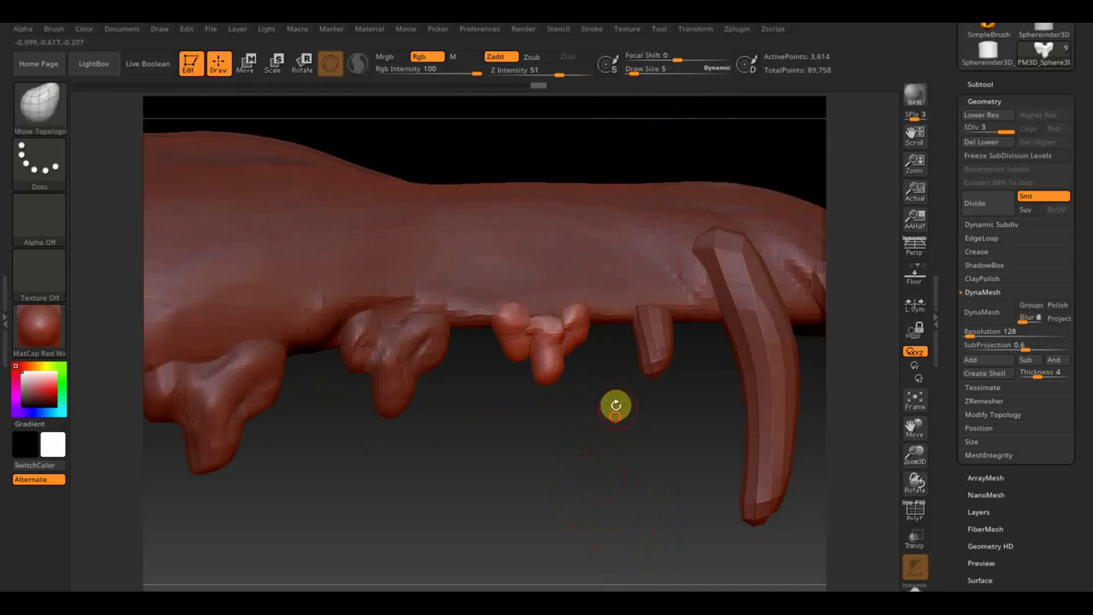
mouse_move(644, 505)
left_mouse_down()
mouse_move(626, 465)
mouse_move(568, 434)
mouse_move(537, 449)
mouse_move(558, 450)
mouse_move(566, 473)
mouse_move(624, 439)
mouse_move(547, 473)
mouse_move(667, 373)
left_mouse_up()
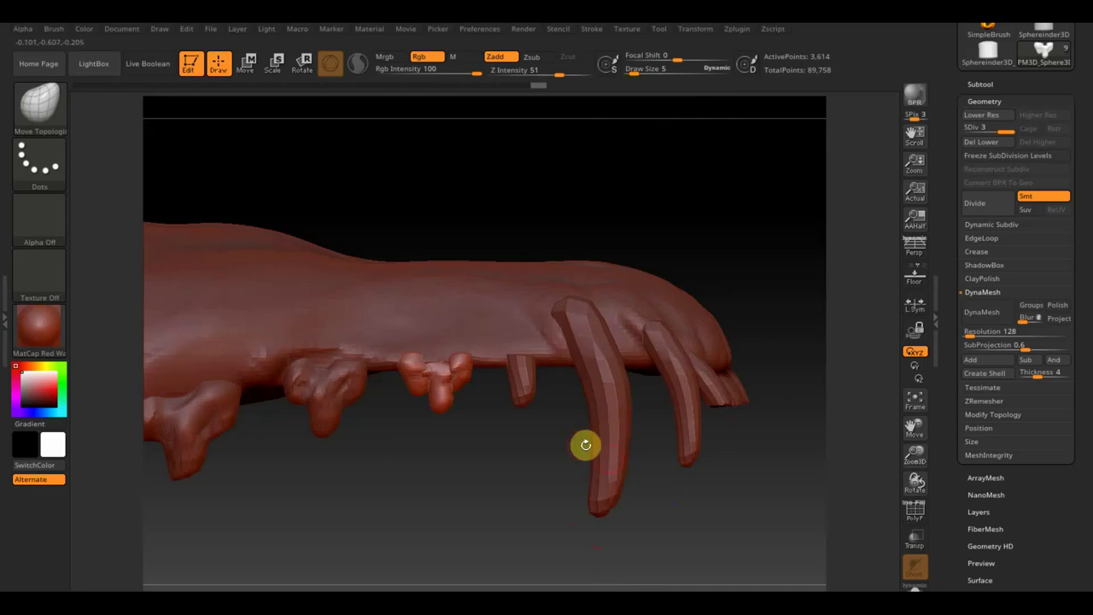
Select the front fang subtool and switch to ClayBuildup at Draw Size 9.
left_click(612, 395, "alt")
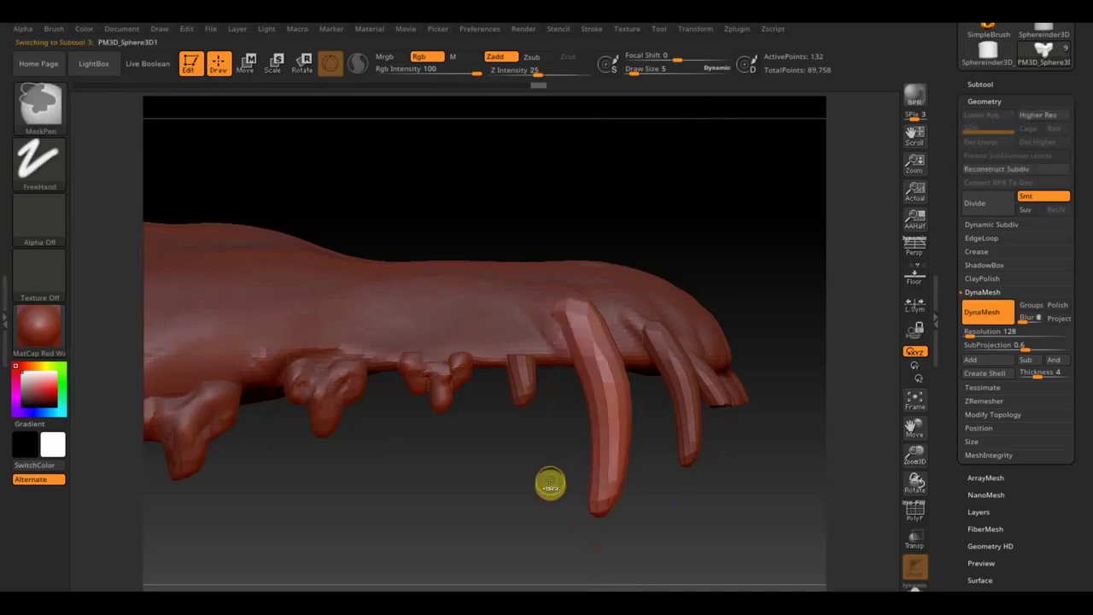
left_click_drag(735, 502, 776, 511)
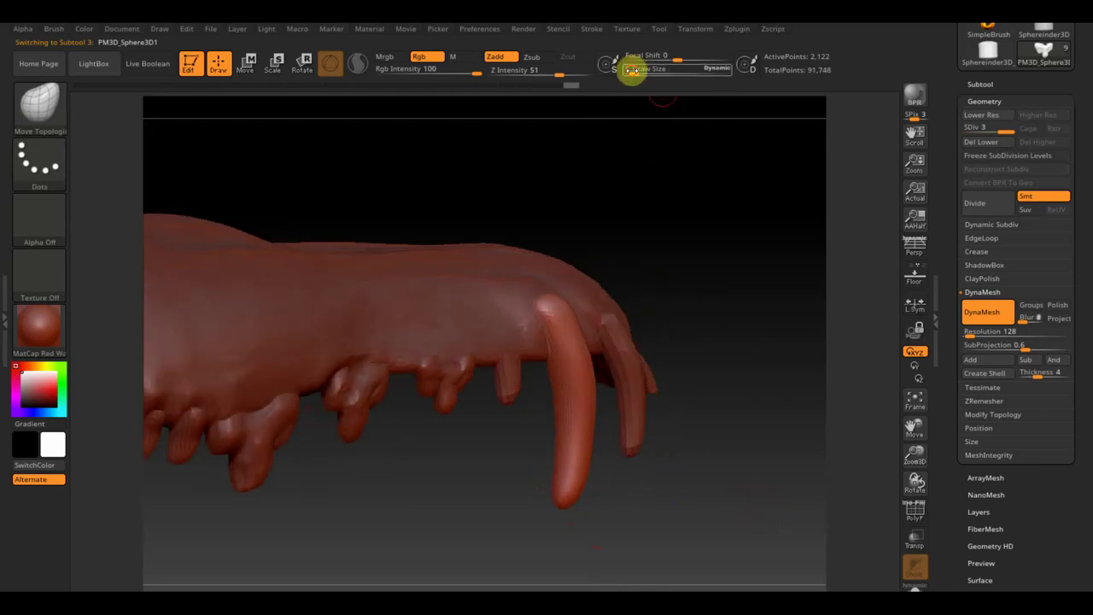
left_click(9, 109)
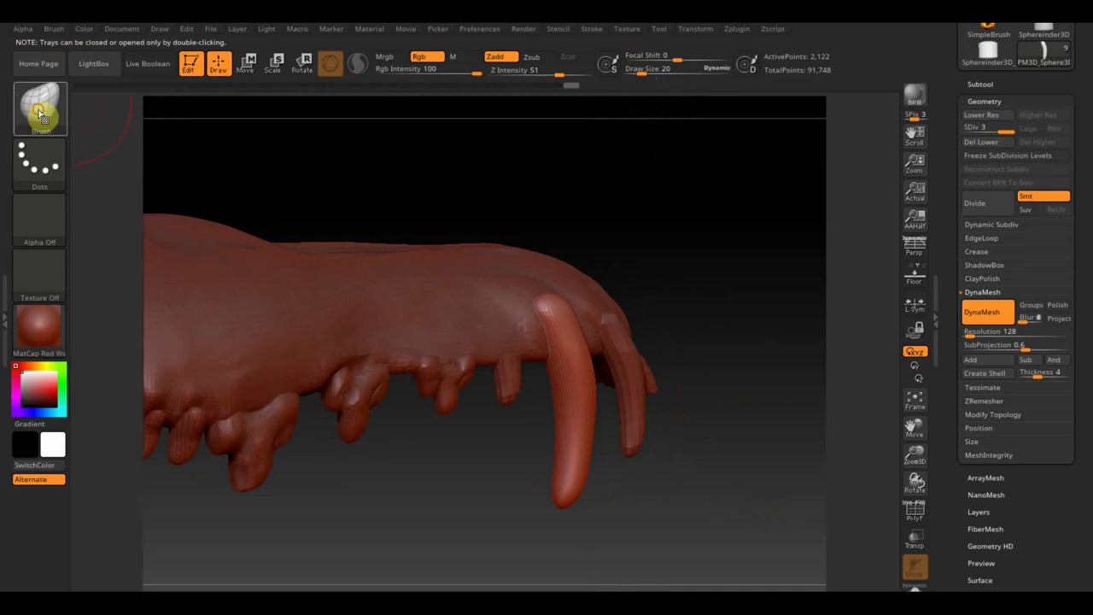
left_click(39, 111)
left_click(253, 117)
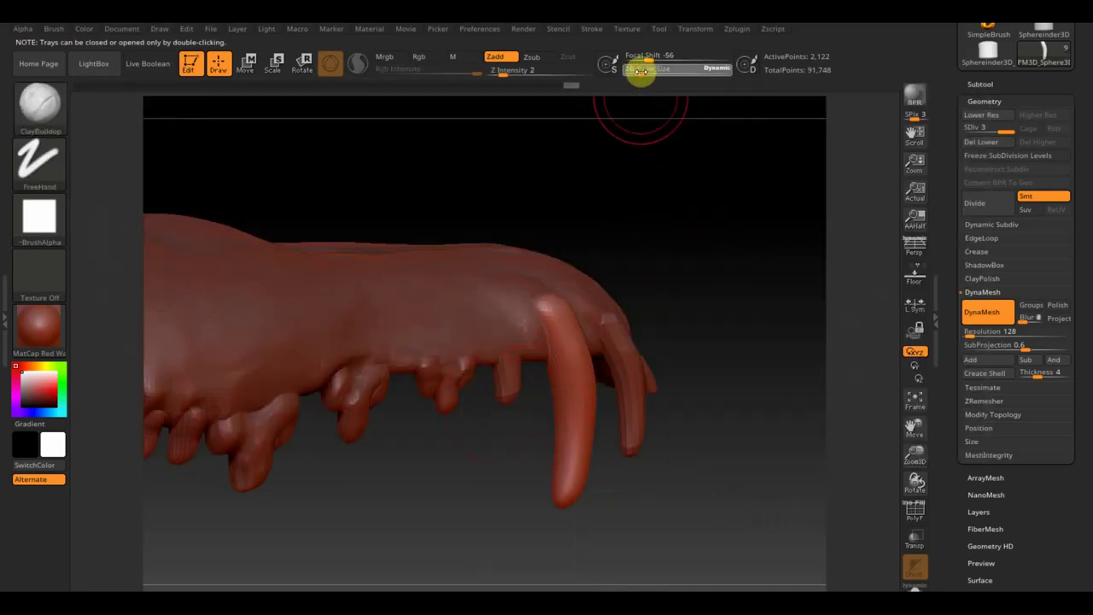
left_click_drag(724, 242, 622, 365)
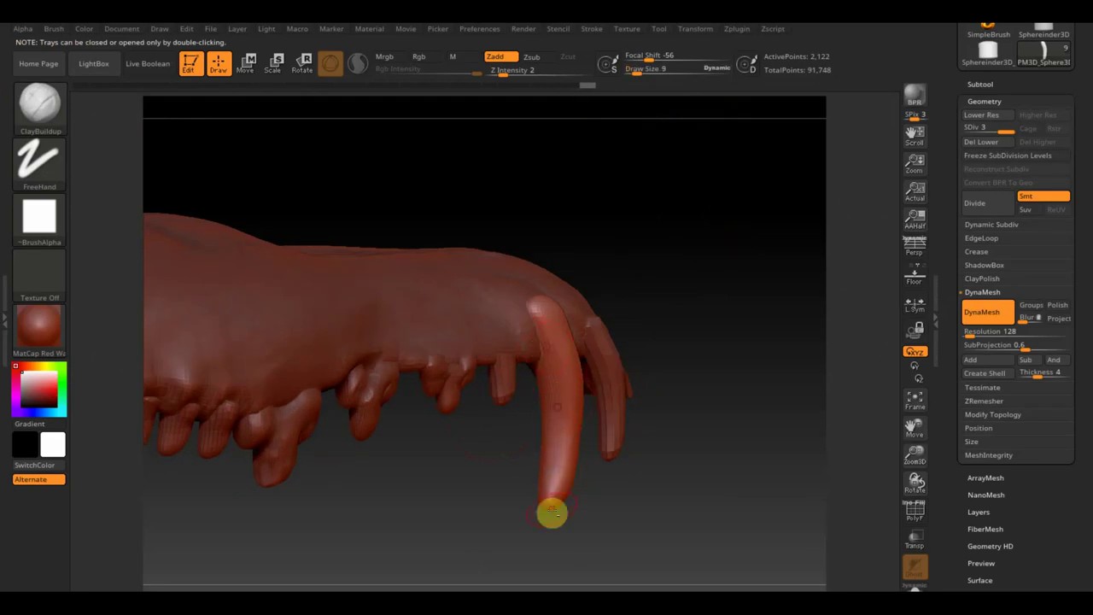
Inspect the fang from several angles and smooth along its front into a rounded shape.
mouse_move(546, 515)
left_mouse_down()
mouse_move(622, 539)
mouse_move(552, 461)
left_mouse_up()
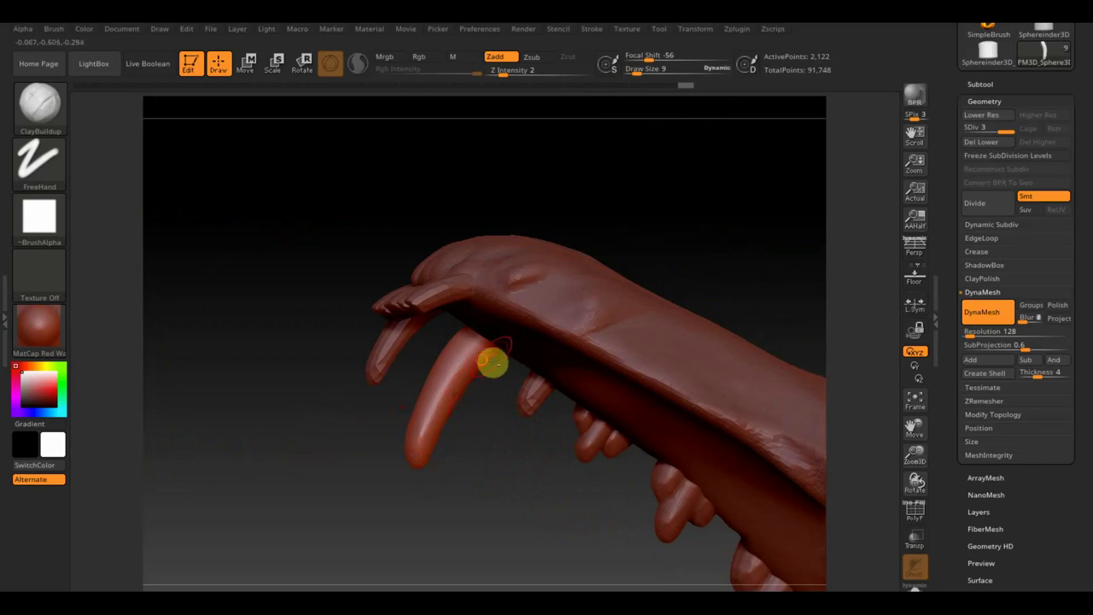
mouse_move(432, 516)
left_mouse_down()
mouse_move(522, 586)
mouse_move(574, 587)
left_mouse_up()
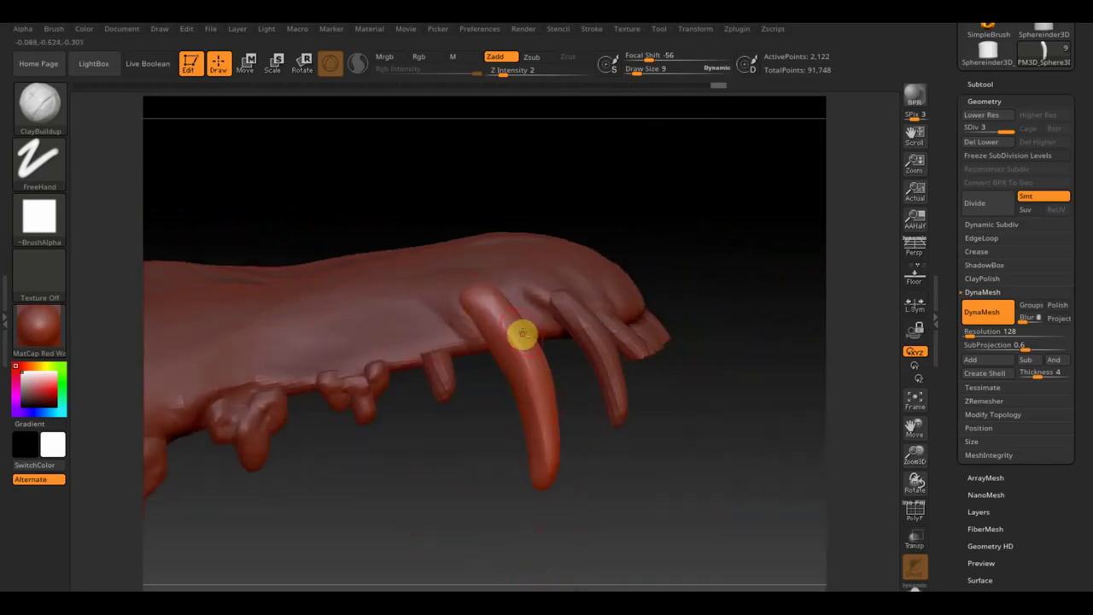
left_click_drag(604, 474, 554, 456)
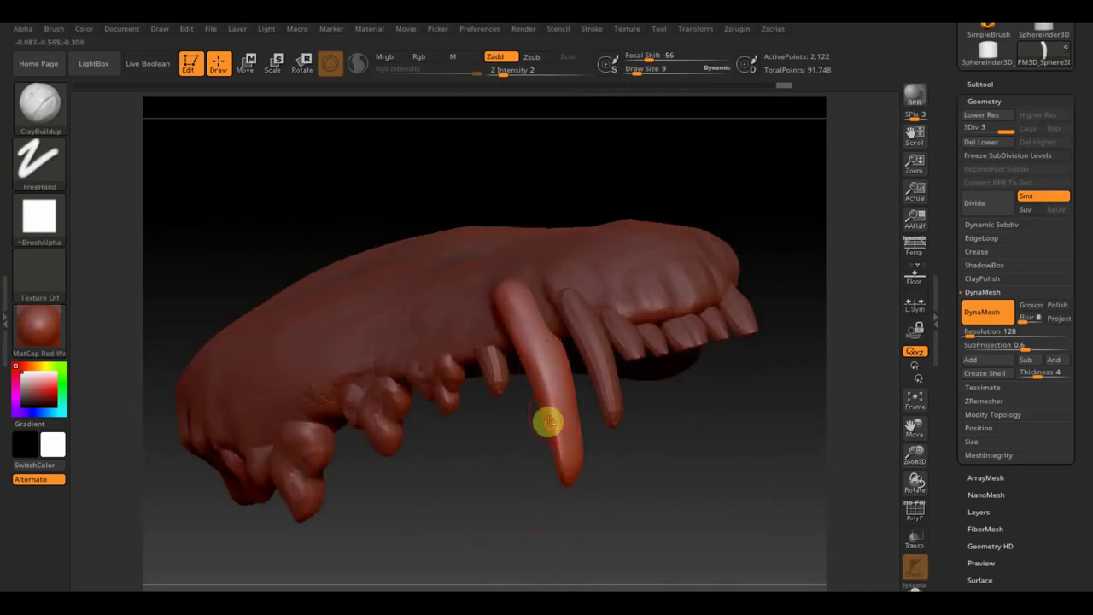
mouse_move(590, 497)
left_mouse_down()
mouse_move(657, 486)
mouse_move(644, 490)
left_mouse_up()
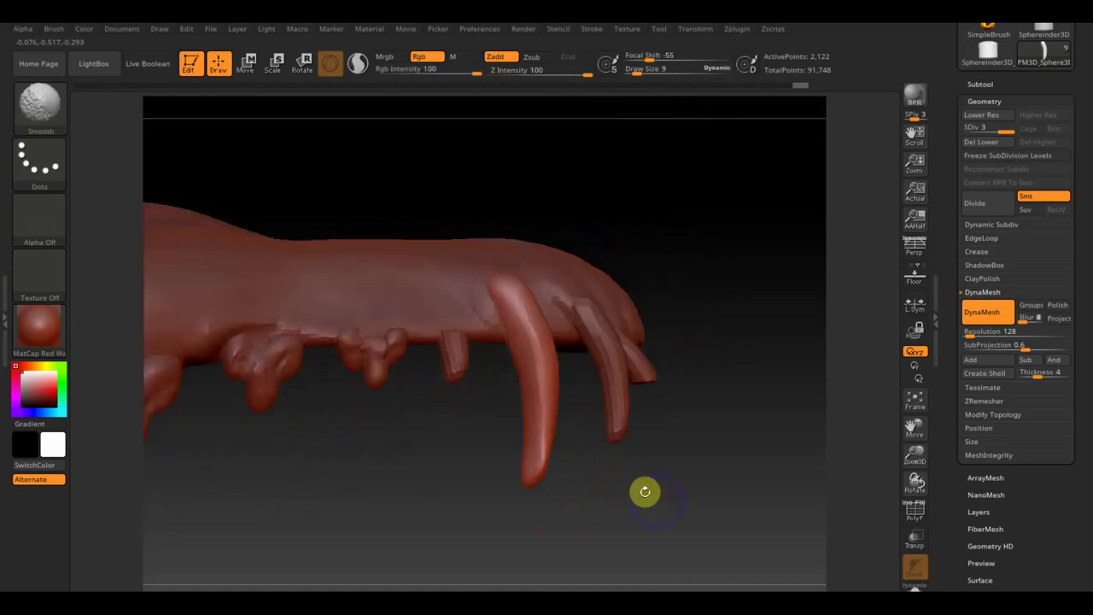
left_click_drag(743, 212, 713, 230)
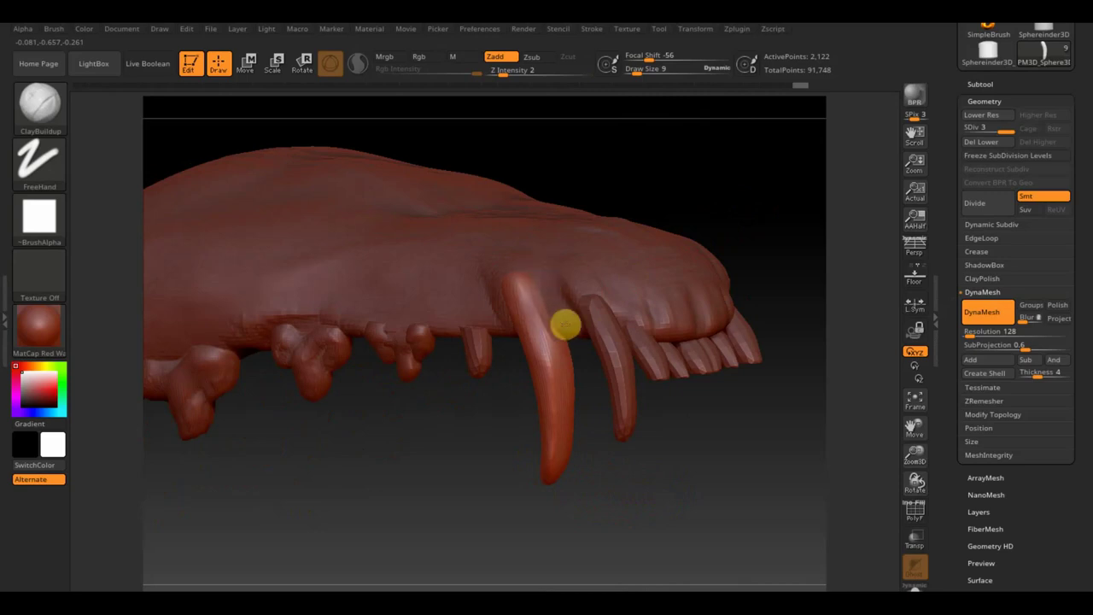
key("shift")
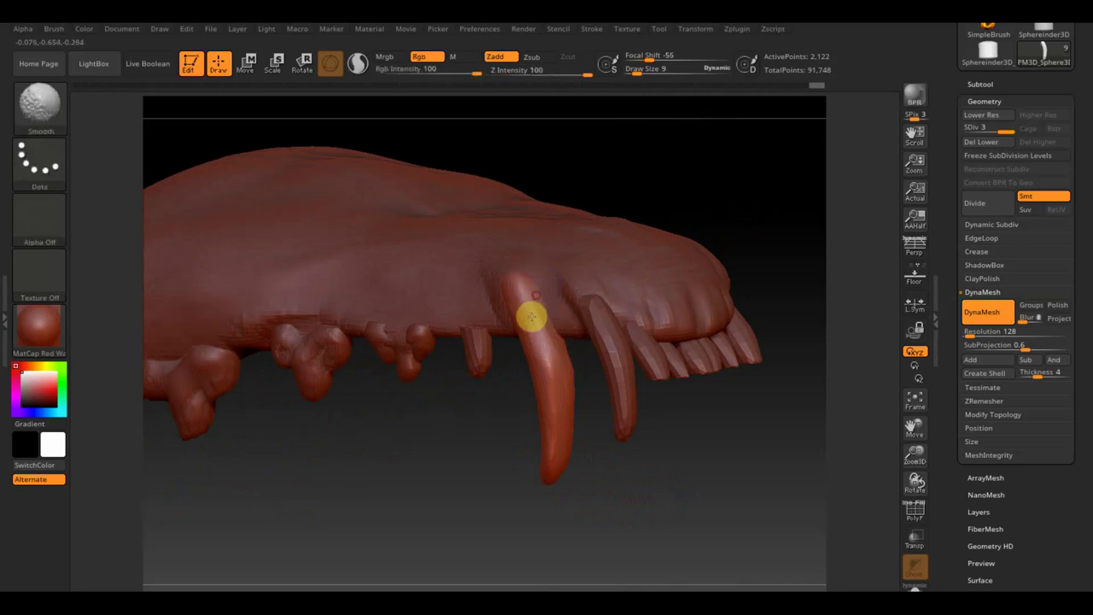
left_click_drag(676, 490, 647, 432)
left_click(618, 353, "alt")
left_click_drag(675, 478, 710, 467)
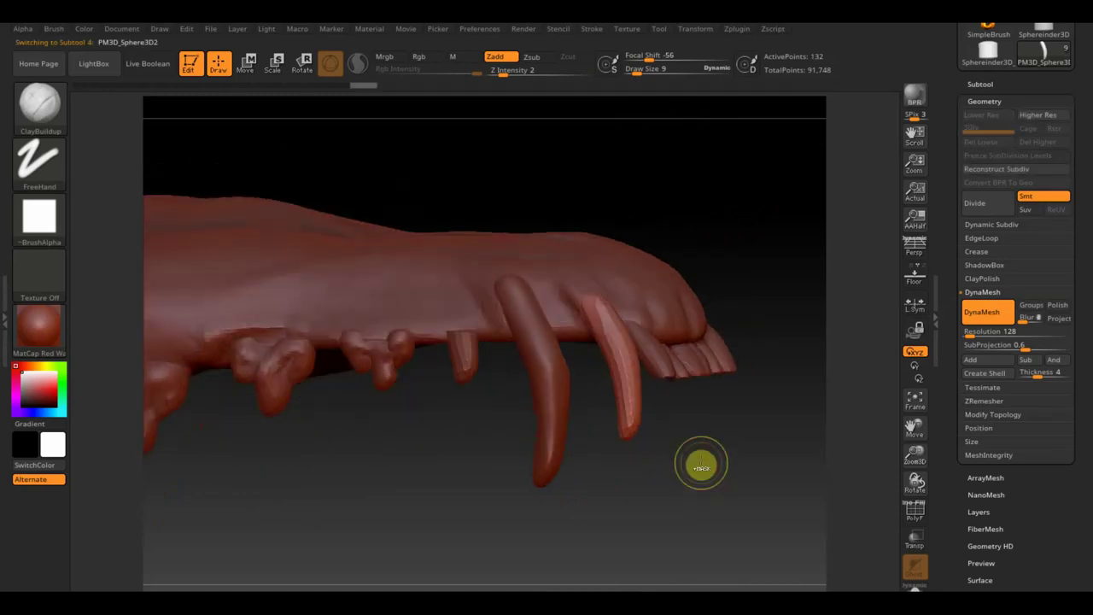
Shift-smooth the second fang's surface from top and side views.
mouse_move(780, 386)
left_mouse_down()
mouse_move(744, 420)
mouse_move(740, 444)
mouse_move(752, 444)
mouse_move(742, 400)
mouse_move(713, 381)
mouse_move(705, 347)
left_mouse_up()
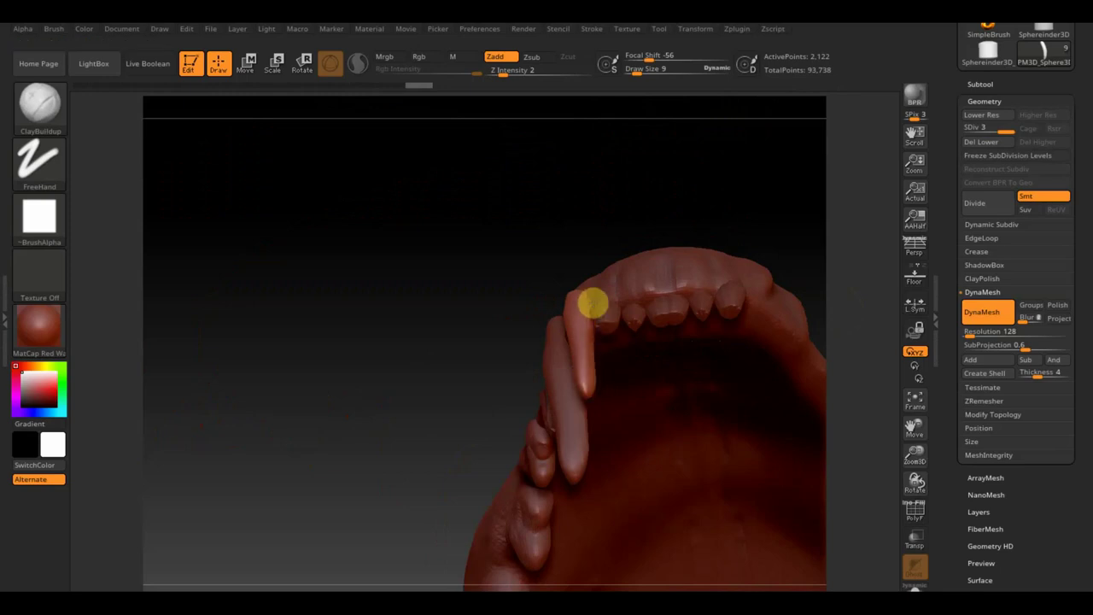
mouse_move(592, 319)
left_mouse_down()
mouse_move(464, 282)
mouse_move(547, 332)
mouse_move(635, 364)
mouse_move(586, 303)
left_mouse_up()
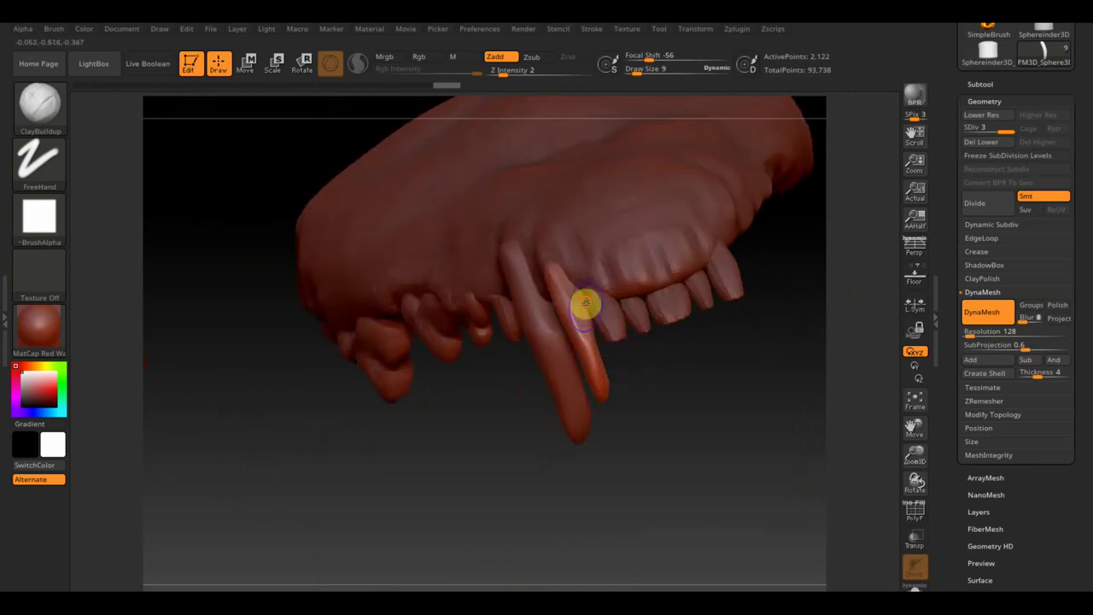
key("shift")
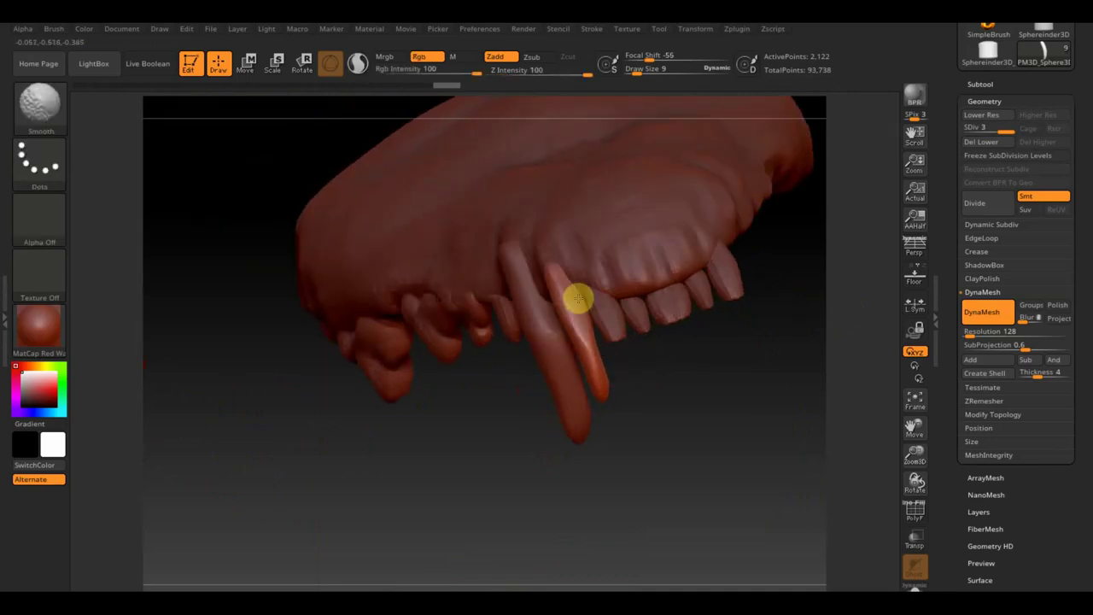
mouse_move(586, 316)
left_mouse_down()
mouse_move(673, 376)
mouse_move(700, 344)
left_mouse_up()
key("shift")
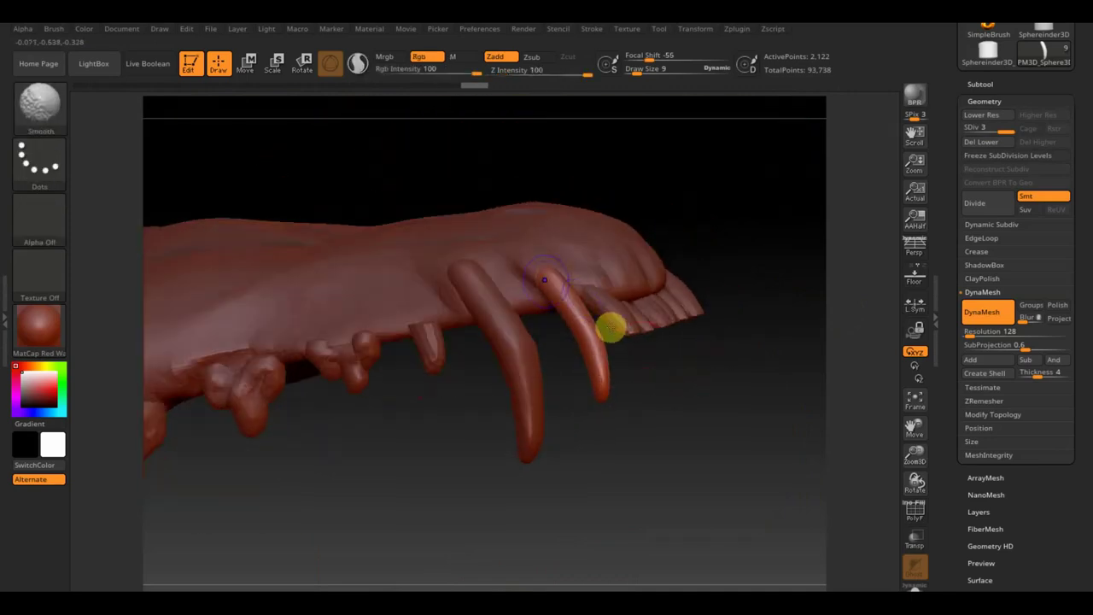
left_click_drag(529, 284, 547, 301)
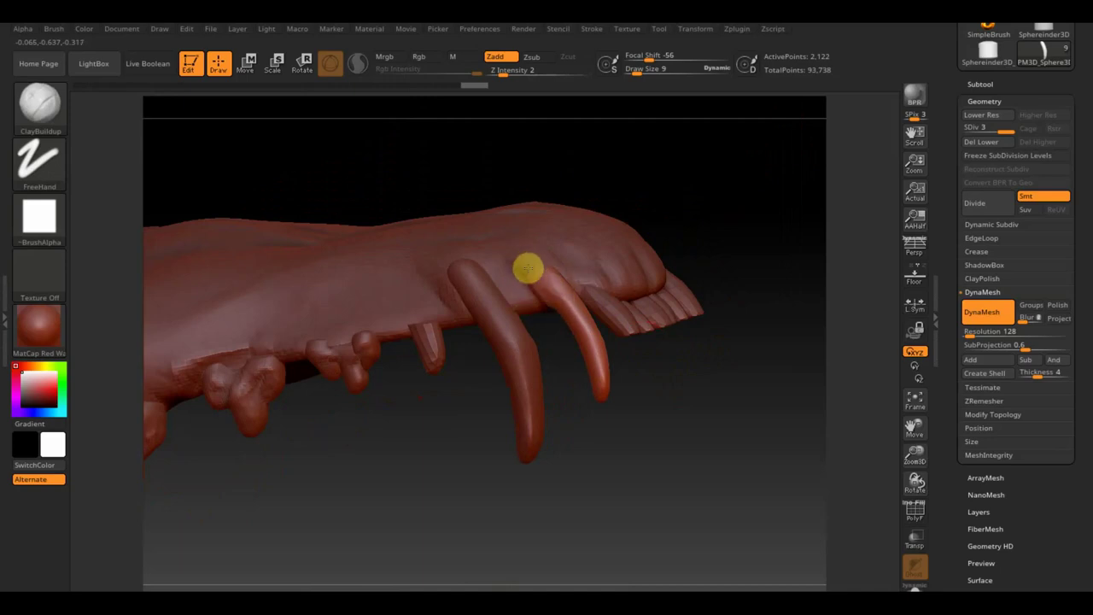
left_click_drag(566, 303, 527, 287, "shift")
Drop the second fang to its lowest subdivision level and smooth it further.
mouse_move(637, 417)
left_mouse_down()
mouse_move(649, 463)
mouse_move(640, 456)
mouse_move(671, 449)
mouse_move(671, 436)
left_mouse_up()
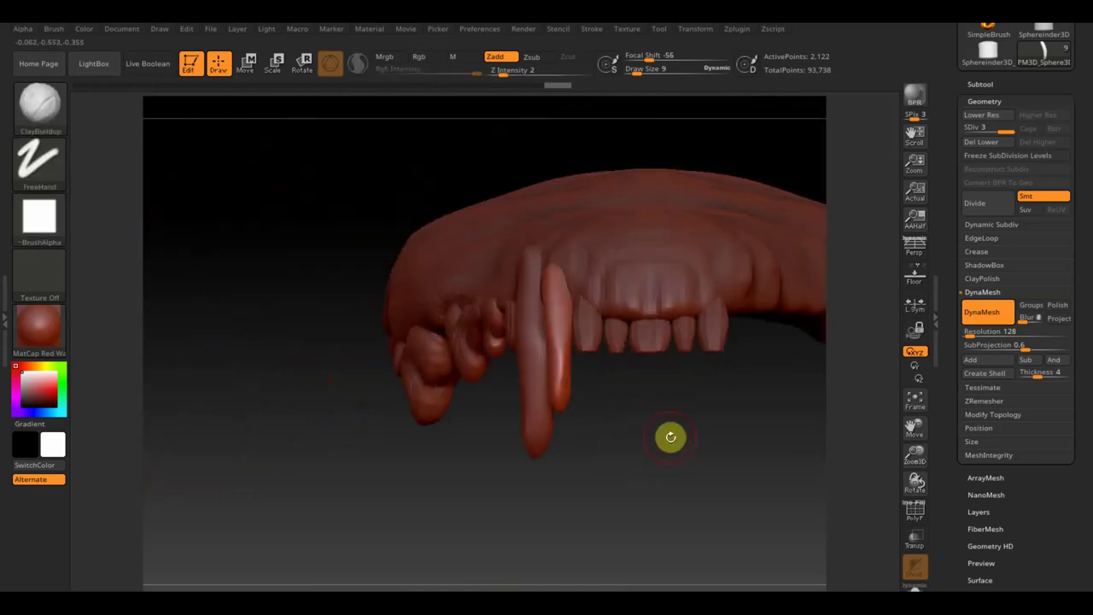
left_click(991, 129)
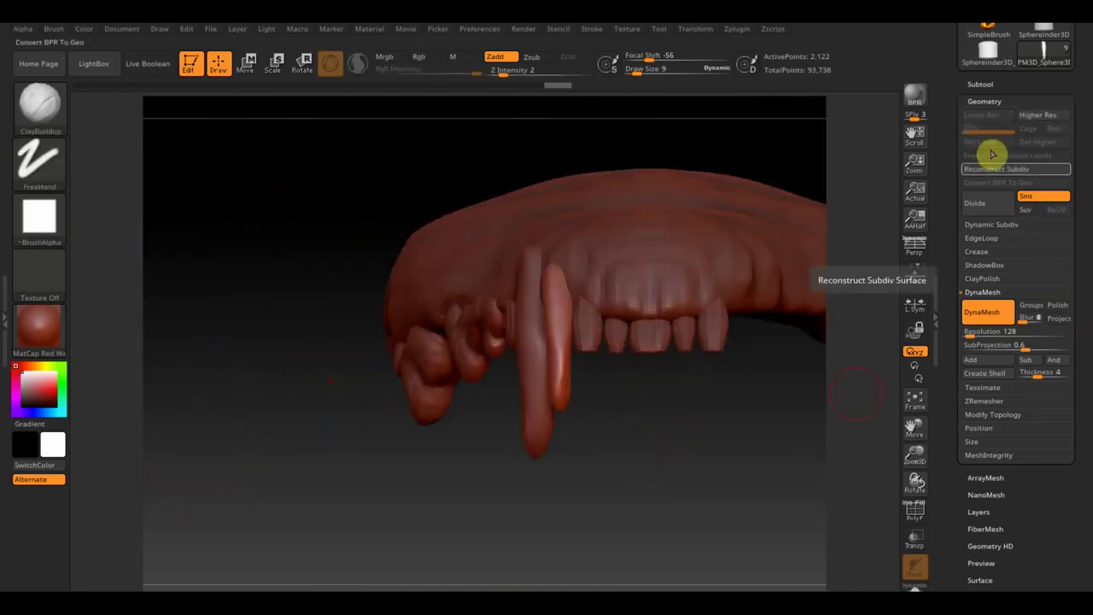
mouse_move(589, 427)
left_mouse_down()
mouse_move(646, 447)
mouse_move(561, 396)
mouse_move(571, 402)
mouse_move(568, 356)
mouse_move(573, 395)
mouse_move(630, 453)
mouse_move(602, 472)
mouse_move(508, 420)
mouse_move(517, 446)
left_mouse_up()
key("shift")
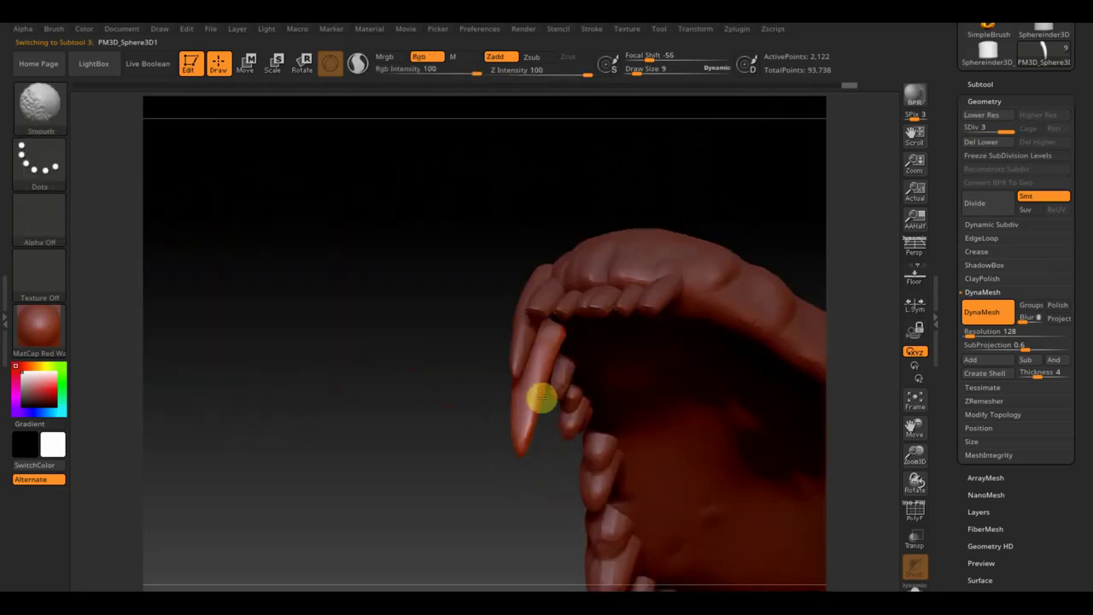
mouse_move(513, 424)
left_mouse_down()
mouse_move(486, 507)
mouse_move(501, 519)
mouse_move(615, 524)
mouse_move(578, 419)
mouse_move(589, 374)
mouse_move(747, 390)
mouse_move(725, 479)
left_mouse_up()
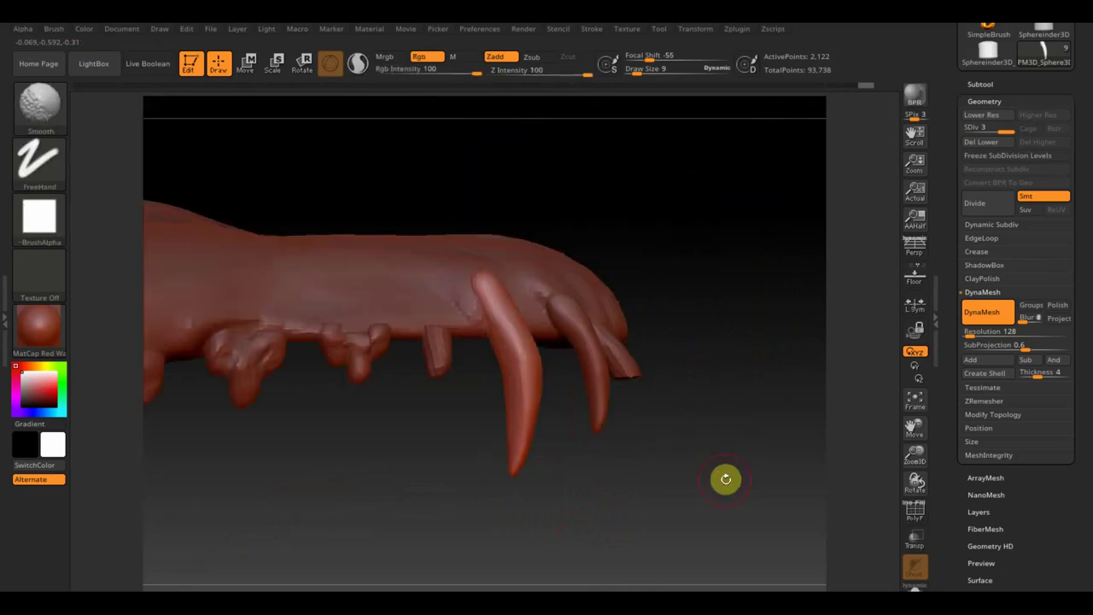
Delete the small tooth's lower subdivision levels and Mirror And Weld it across.
left_click(444, 358, "alt")
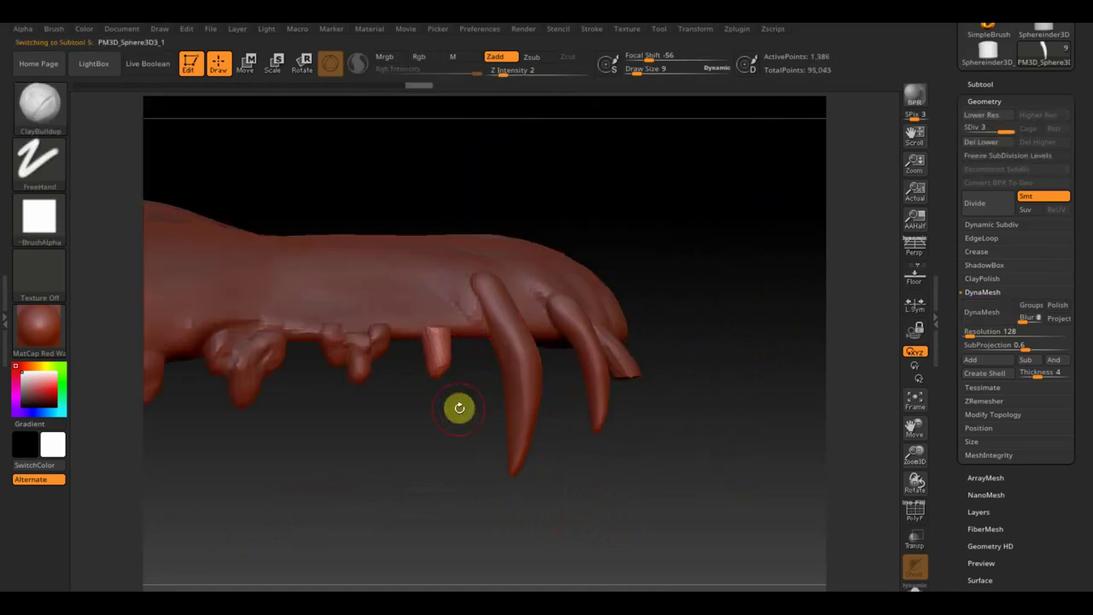
left_click(983, 142)
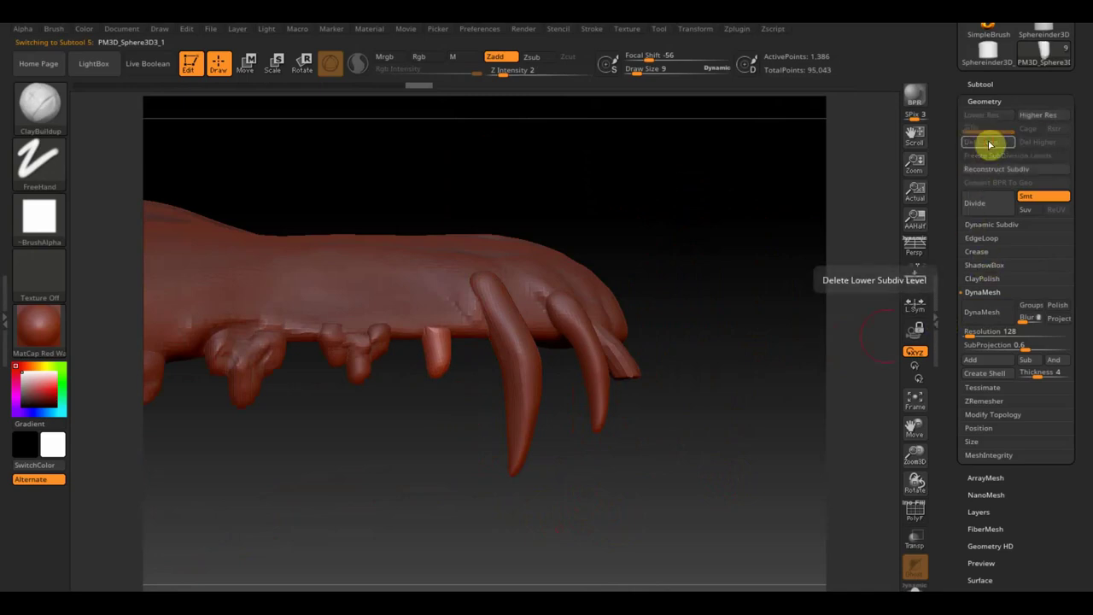
left_click(995, 414)
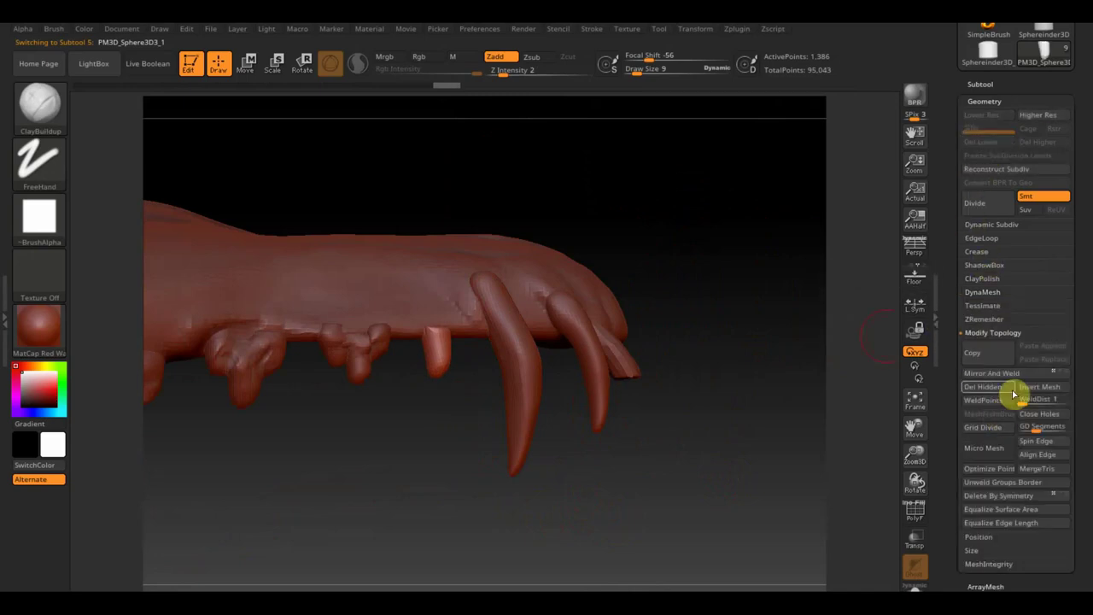
left_click(1008, 373)
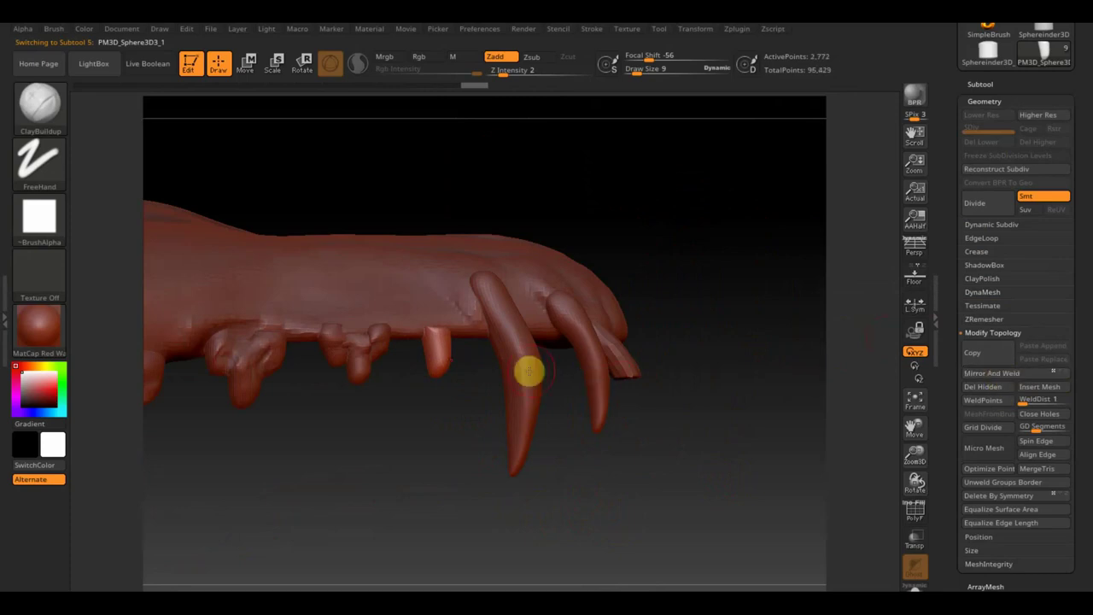
Delete the first fang's lower levels, then mirror both fangs to the other side.
left_click(530, 373, "alt")
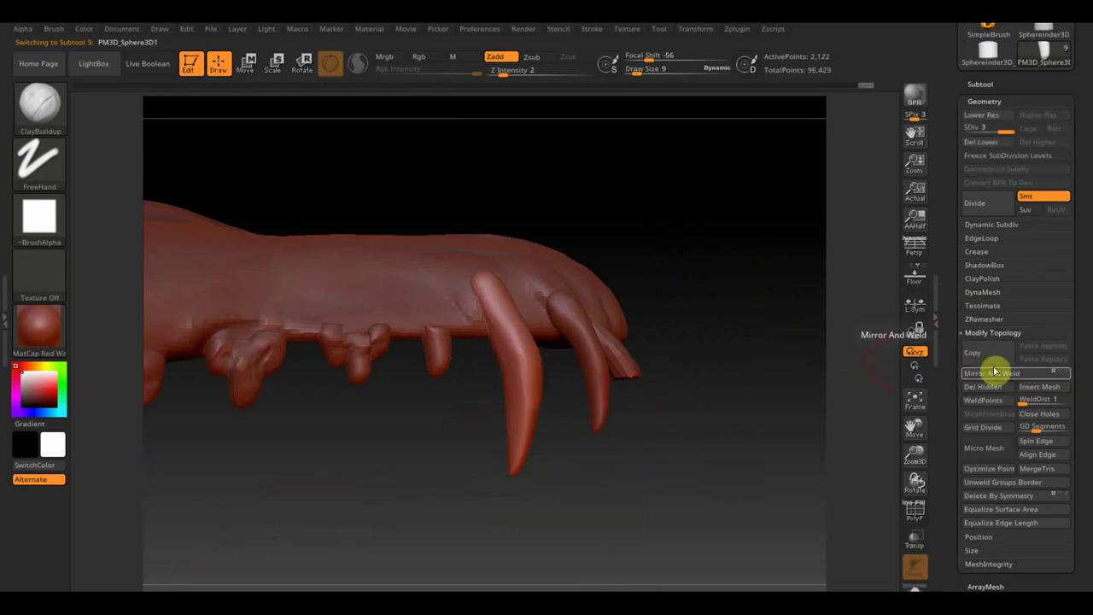
left_click(989, 143)
left_click(982, 372)
left_click(580, 374, "alt")
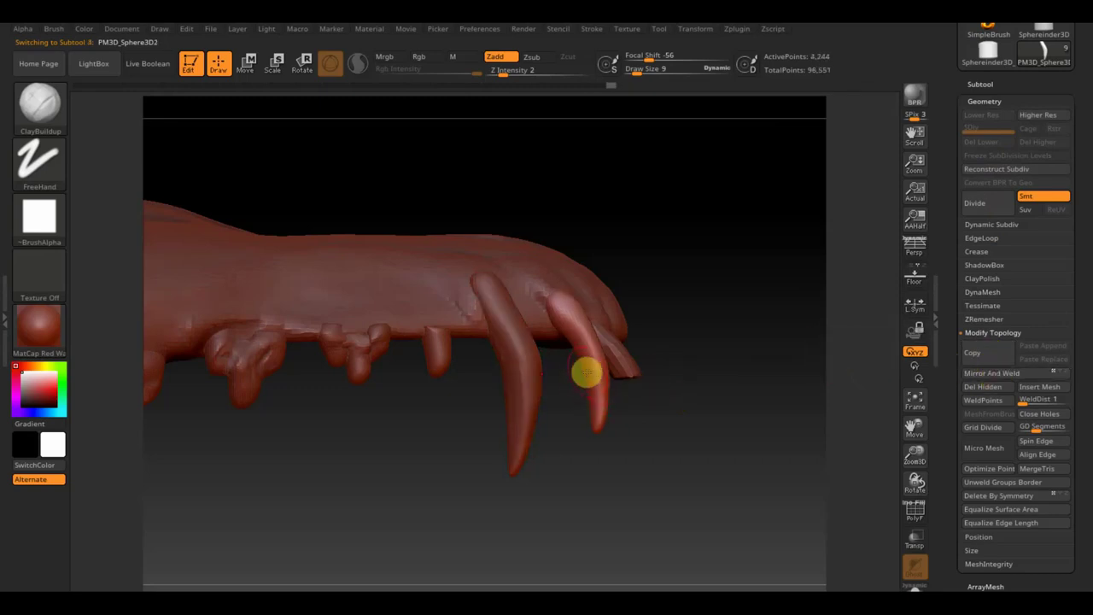
left_click(991, 374)
left_click_drag(744, 420, 697, 437)
left_click(517, 400, "alt")
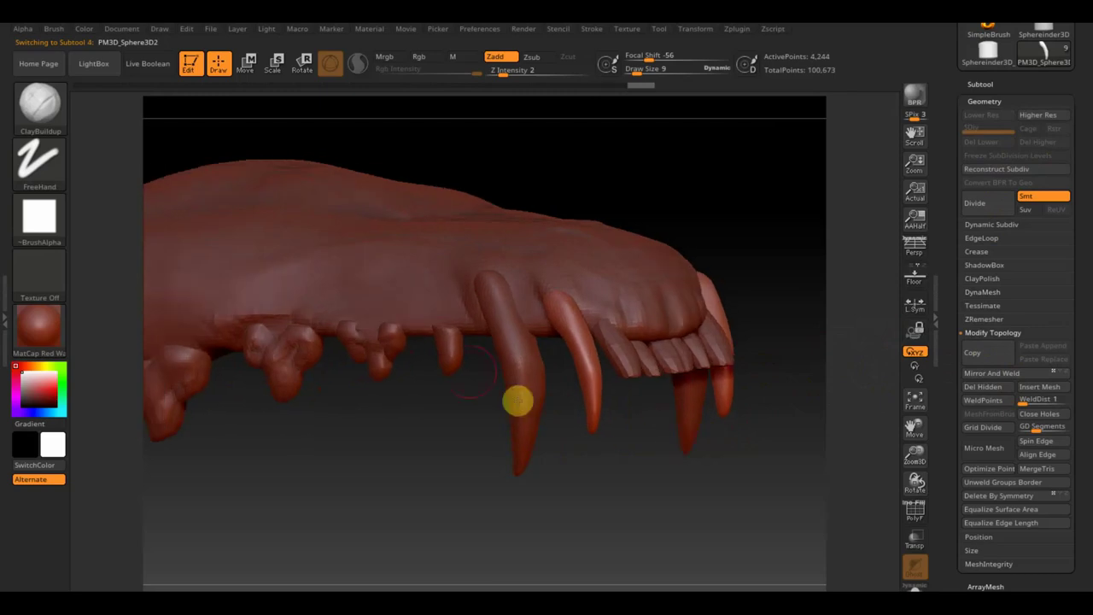
Delete lower levels on the small-teeth row, then mirror it and the back teeth.
left_click(373, 361, "alt")
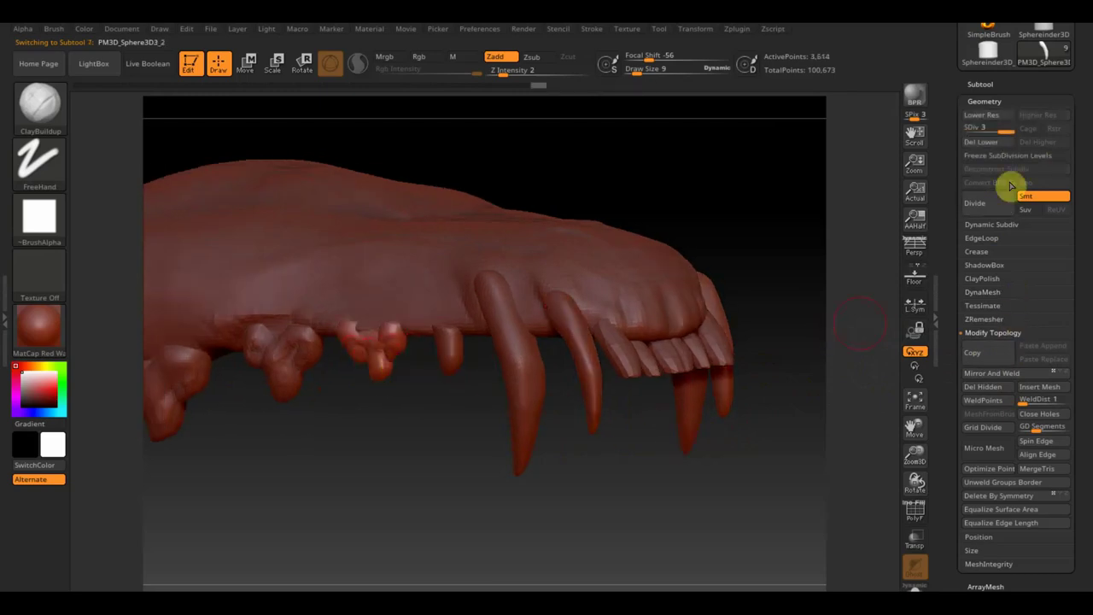
left_click(983, 142)
left_click(1004, 374)
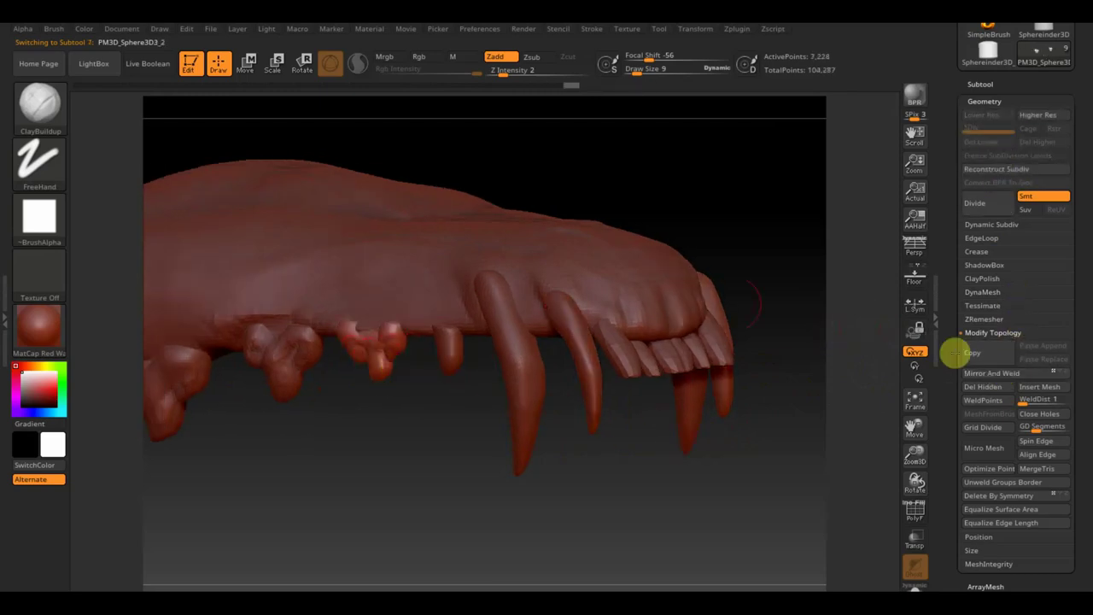
left_click_drag(353, 328, 439, 441)
left_click(394, 368, "alt")
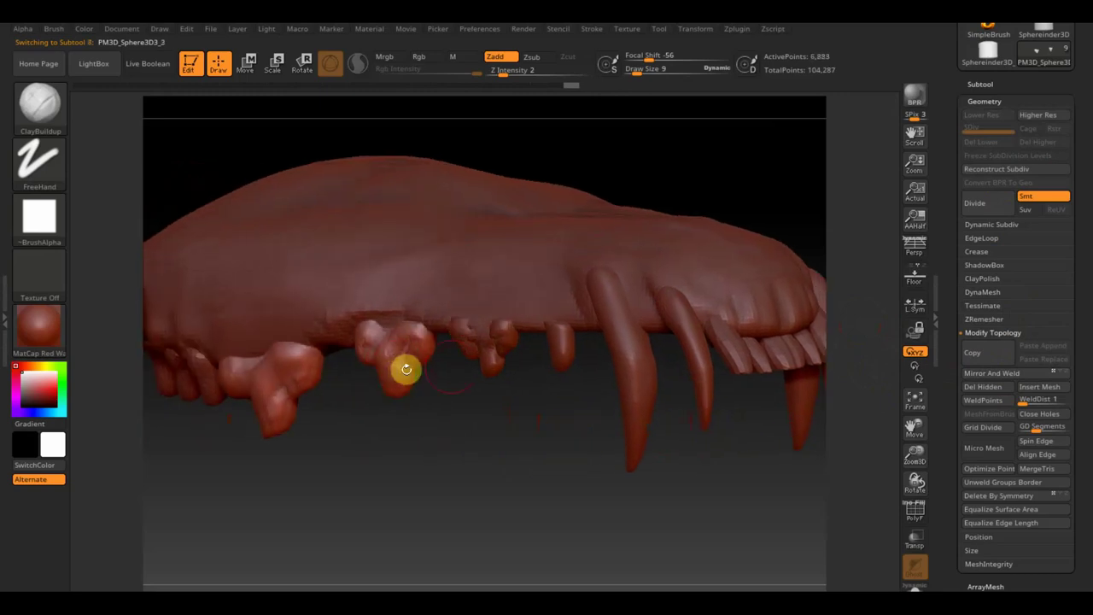
left_click(992, 375)
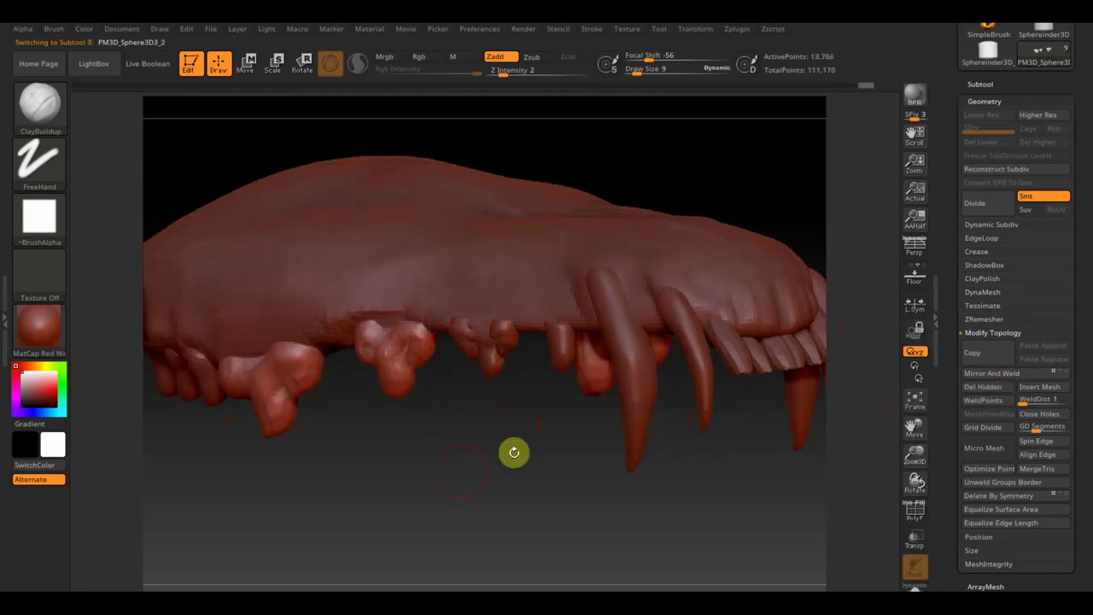
Delete another teeth piece's lower subdivision levels and orbit to check both sides.
left_click(434, 385, "alt")
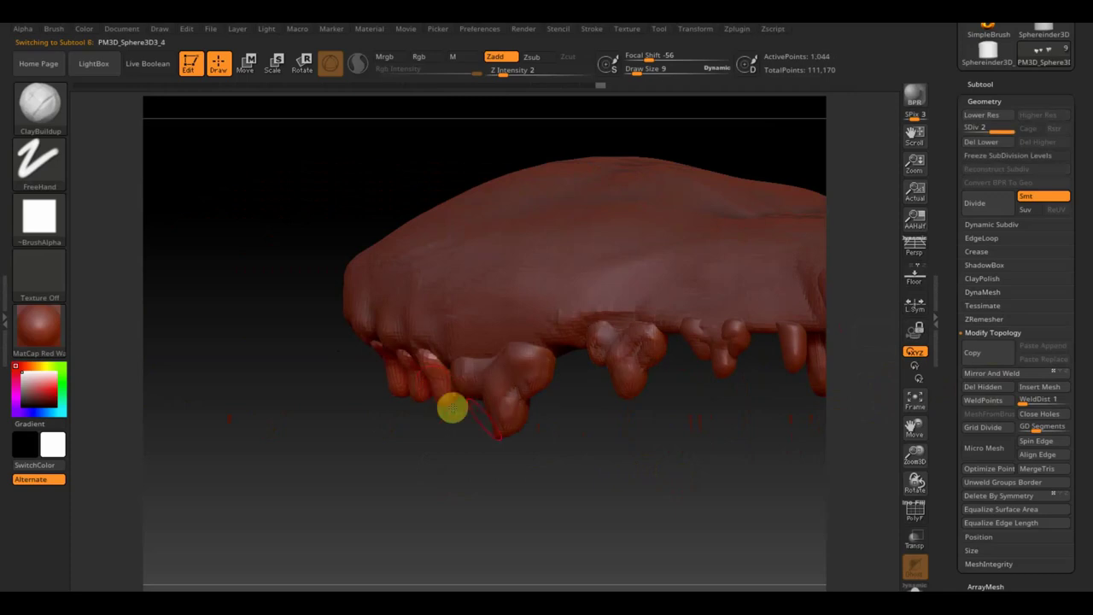
left_click(990, 144)
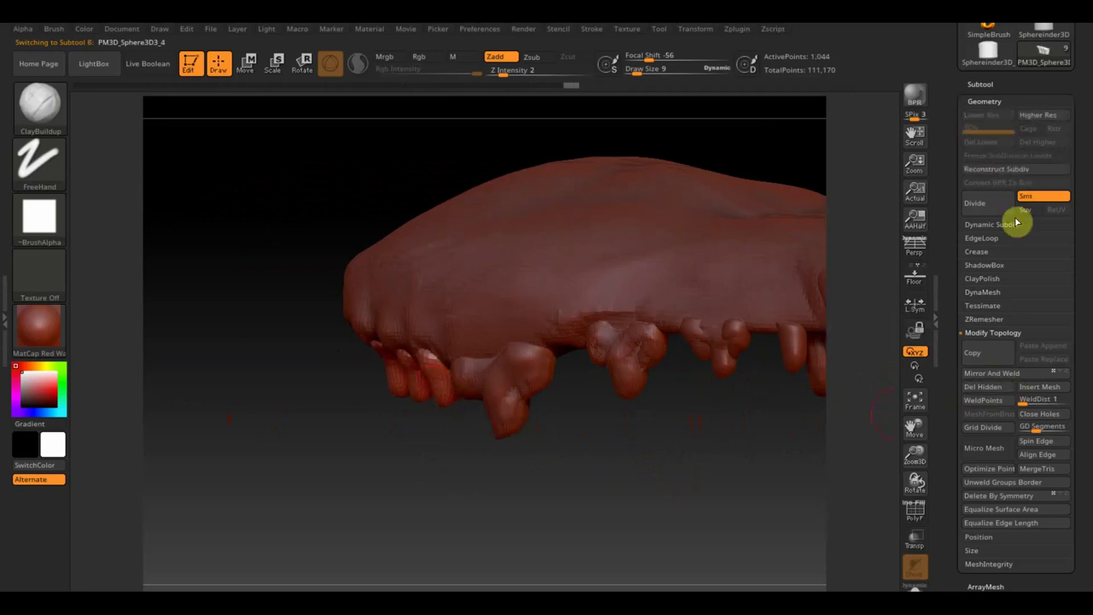
mouse_move(756, 456)
left_mouse_down()
mouse_move(734, 468)
mouse_move(741, 439)
mouse_move(681, 518)
mouse_move(624, 503)
mouse_move(649, 472)
left_mouse_up()
mouse_move(657, 400)
left_mouse_down()
mouse_move(654, 384)
mouse_move(706, 495)
mouse_move(688, 510)
mouse_move(666, 469)
mouse_move(690, 394)
mouse_move(700, 222)
mouse_move(663, 222)
left_mouse_up()
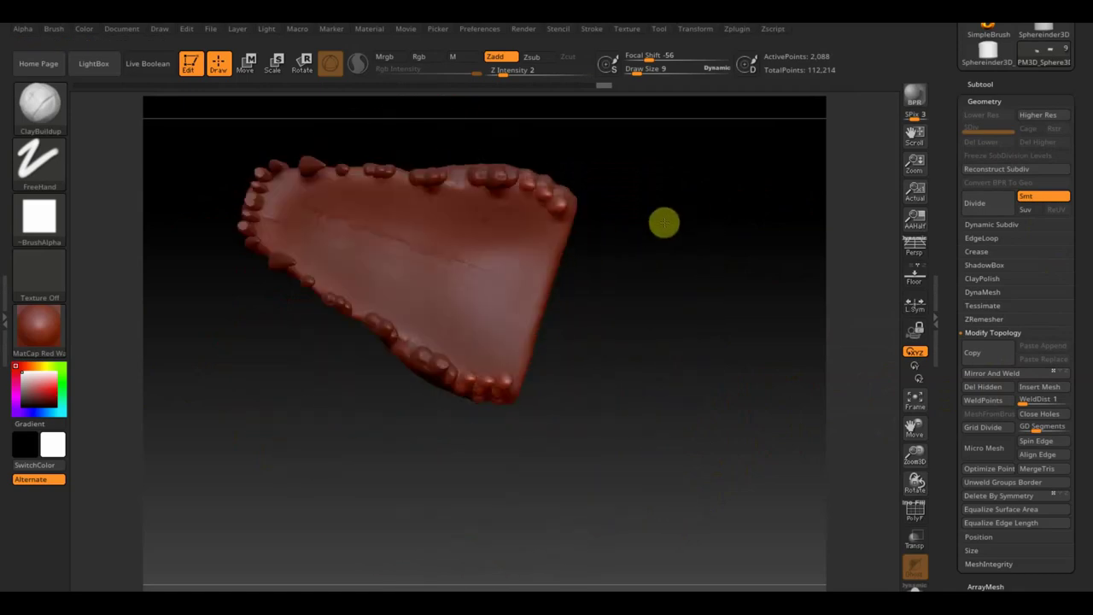
View the palate head-on, set Draw Size 20 and select the main jaw subtool.
mouse_move(709, 276)
left_mouse_down("shift")
mouse_move(704, 287)
mouse_move(703, 259)
mouse_move(859, 391)
mouse_move(509, 489)
mouse_move(490, 505)
mouse_move(493, 494)
left_mouse_up("shift")
left_click_drag(384, 470, 398, 486, "alt")
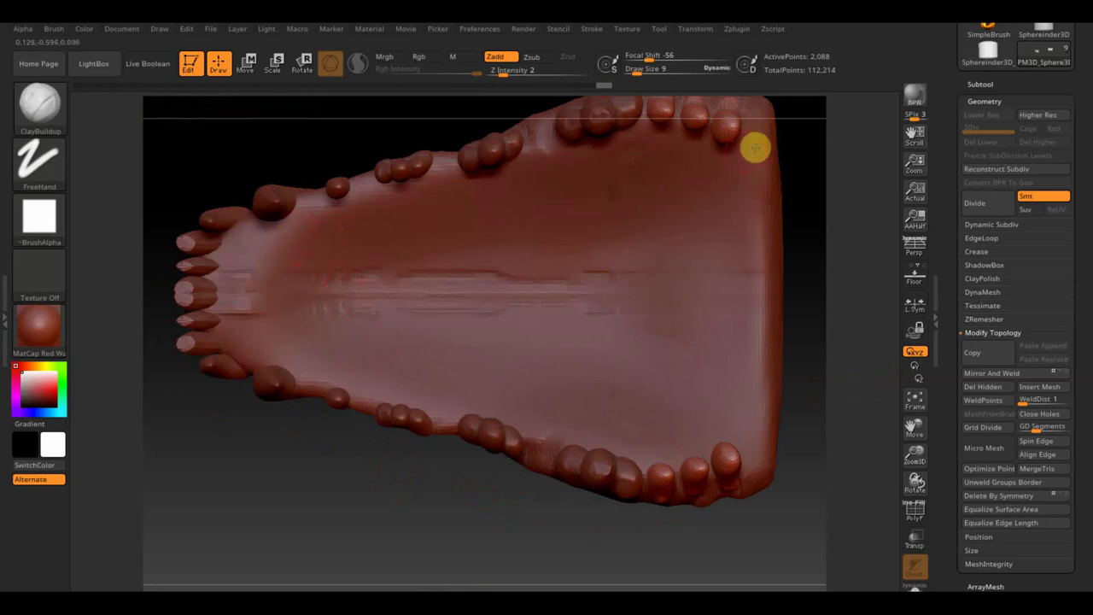
left_click_drag(649, 71, 640, 72)
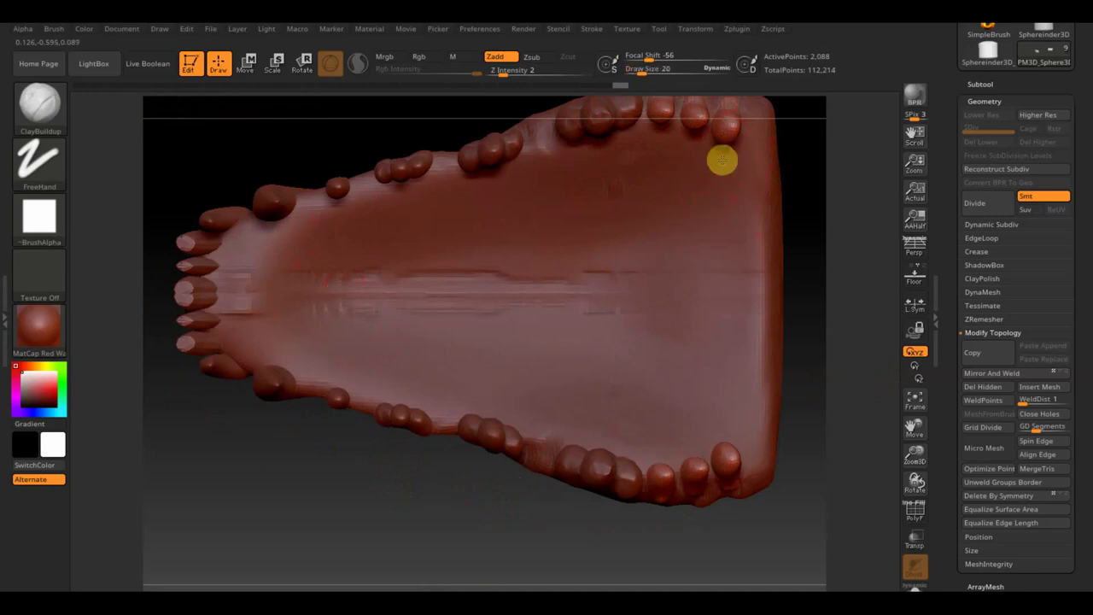
left_click(714, 231, "alt")
Sculpt and deepen ClayBuildup ridges across the back and middle of the palate.
left_click_drag(709, 219, 719, 401)
left_click_drag(722, 173, 726, 392)
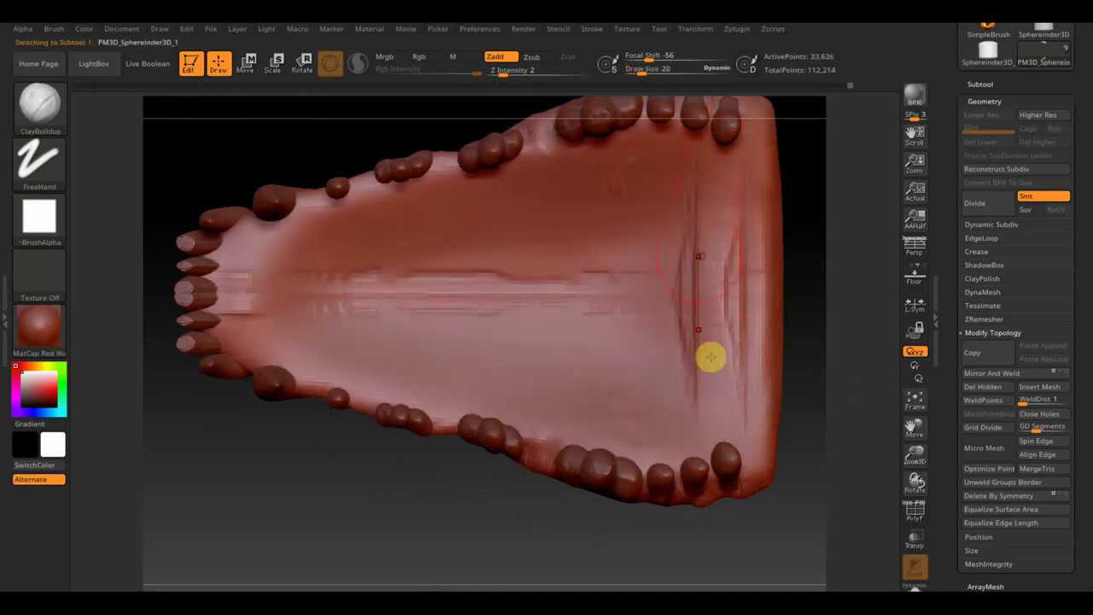
left_click_drag(676, 168, 658, 237)
left_click_drag(675, 181, 659, 345)
left_click_drag(634, 142, 607, 330)
left_click_drag(619, 188, 616, 347)
left_click_drag(626, 170, 593, 285)
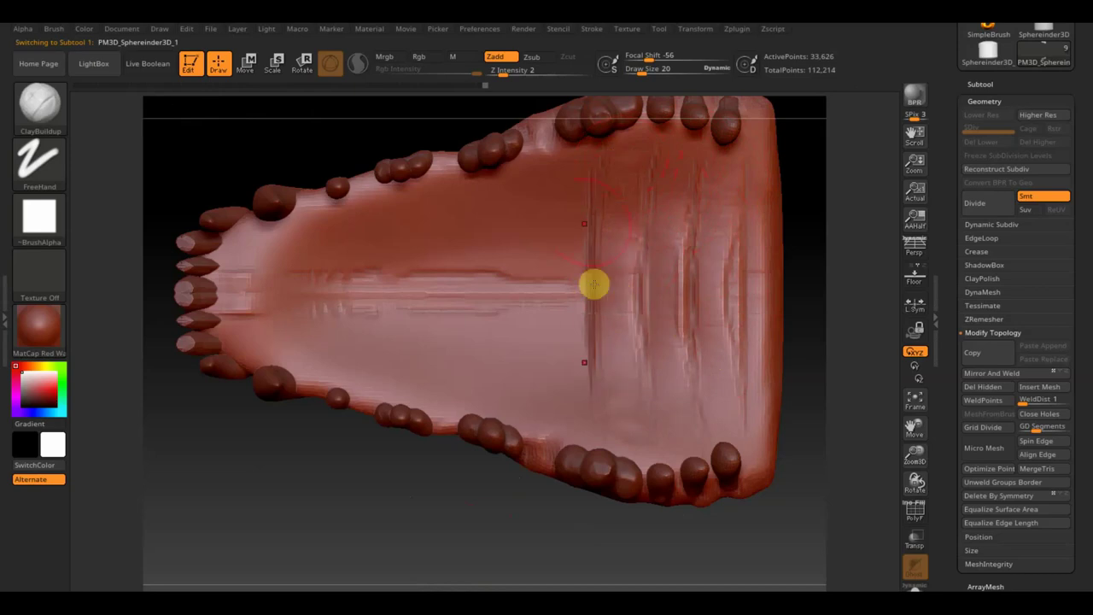
left_click_drag(564, 180, 564, 341)
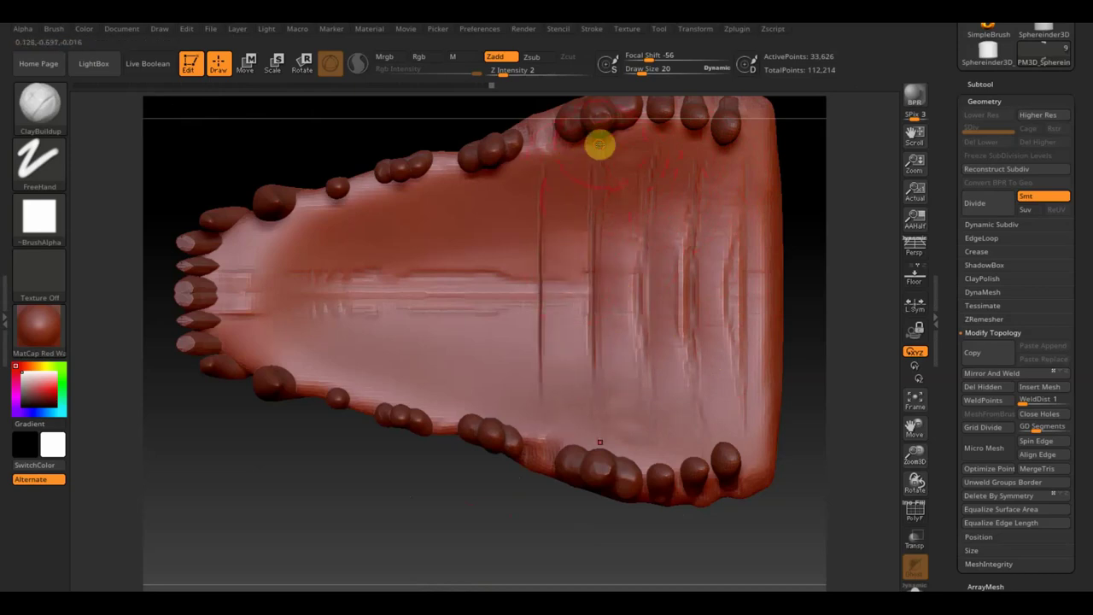
left_click_drag(590, 142, 564, 362)
left_click_drag(603, 176, 558, 301)
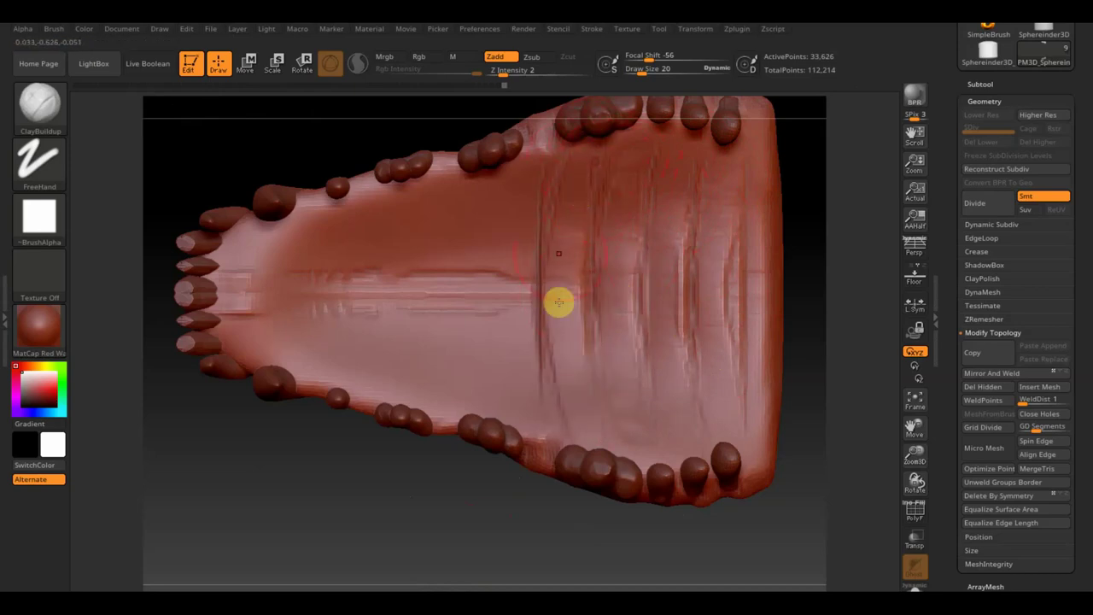
mouse_move(537, 156)
left_mouse_down()
mouse_move(515, 293)
mouse_move(524, 286)
left_mouse_up()
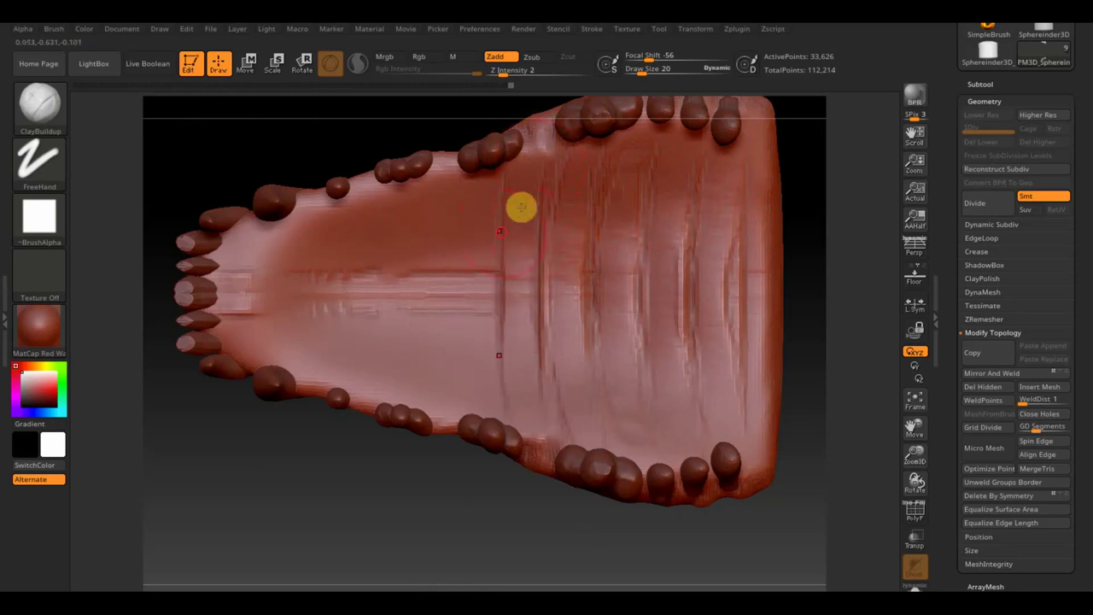
left_click_drag(521, 207, 517, 341)
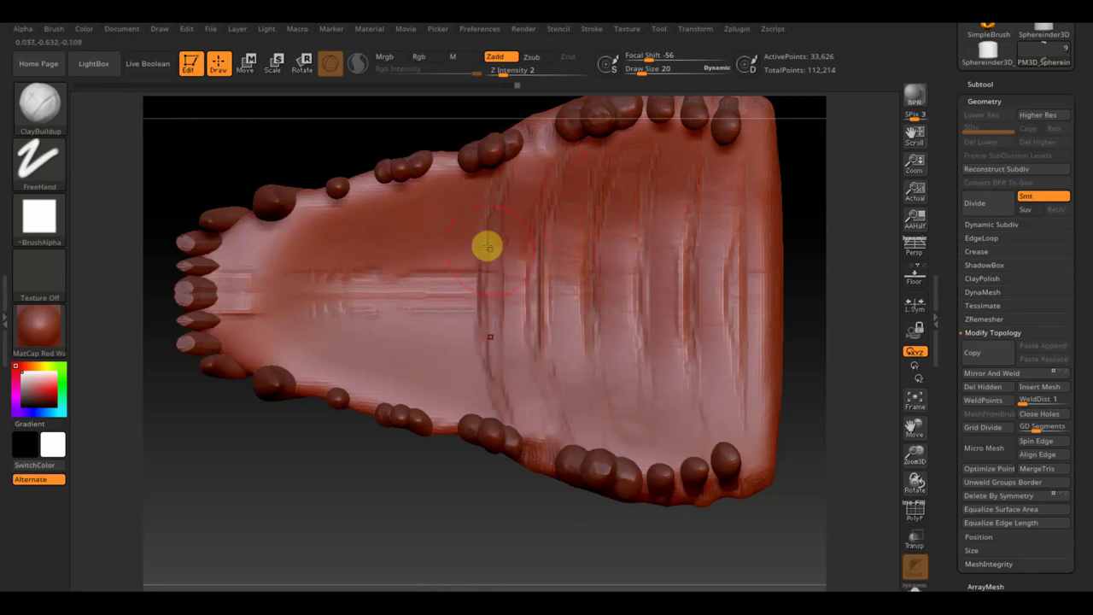
Add ridges toward the front teeth, then raise Draw Size to 24.
left_click_drag(437, 227, 435, 310)
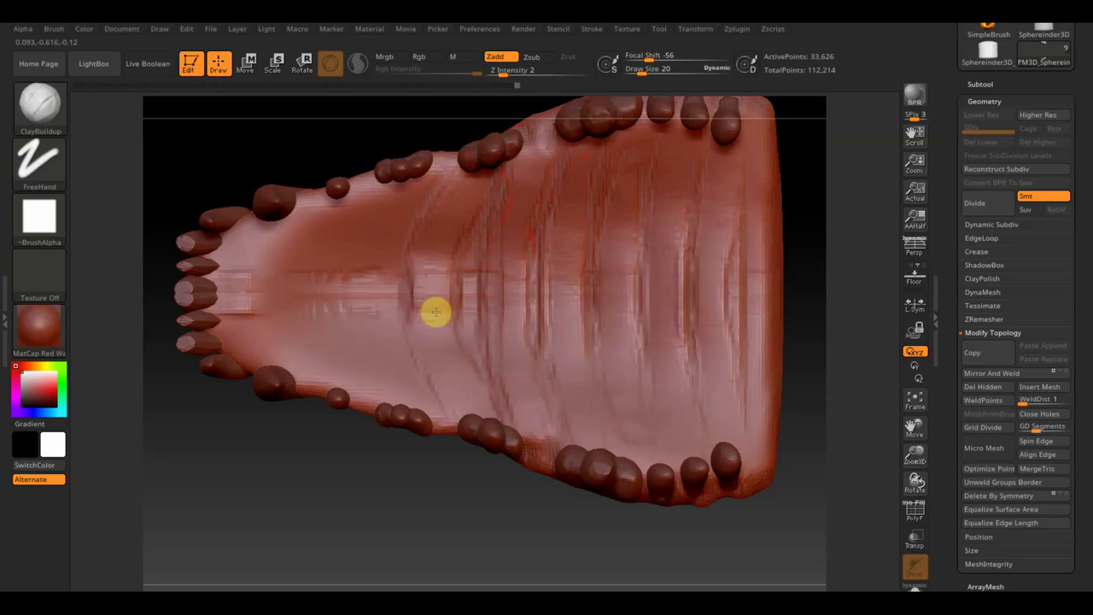
left_click_drag(441, 237, 418, 317)
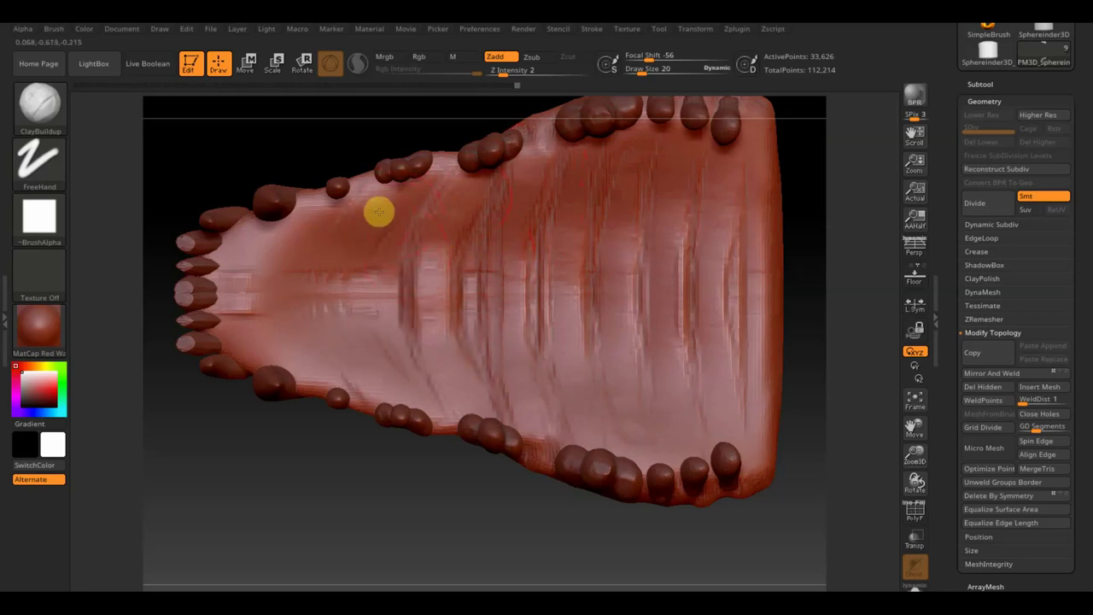
left_click_drag(364, 247, 354, 298)
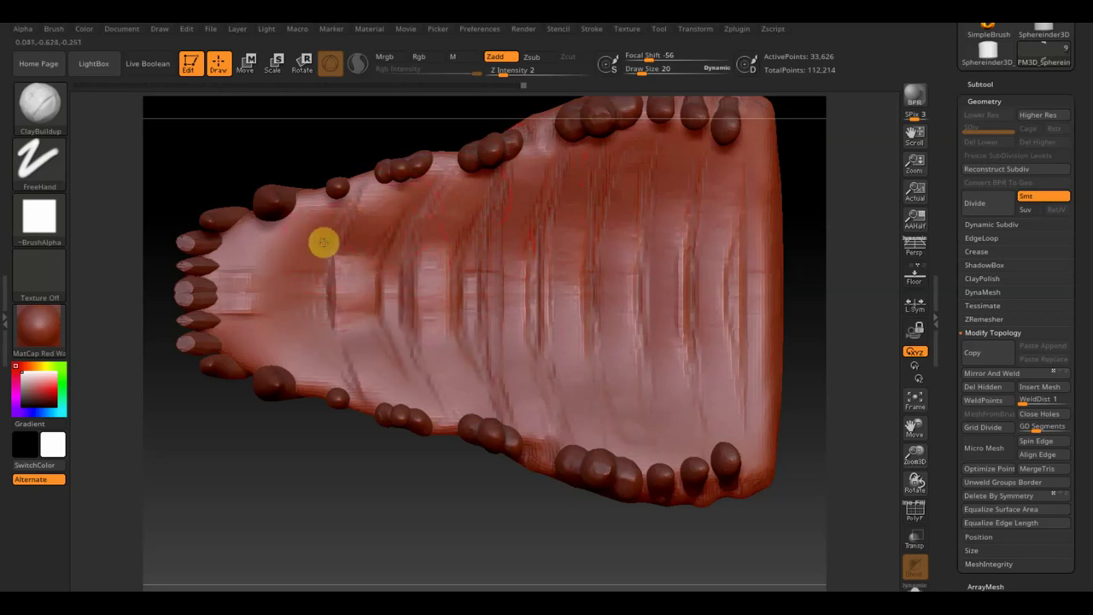
mouse_move(308, 231)
left_mouse_down()
mouse_move(292, 277)
mouse_move(242, 310)
left_mouse_up()
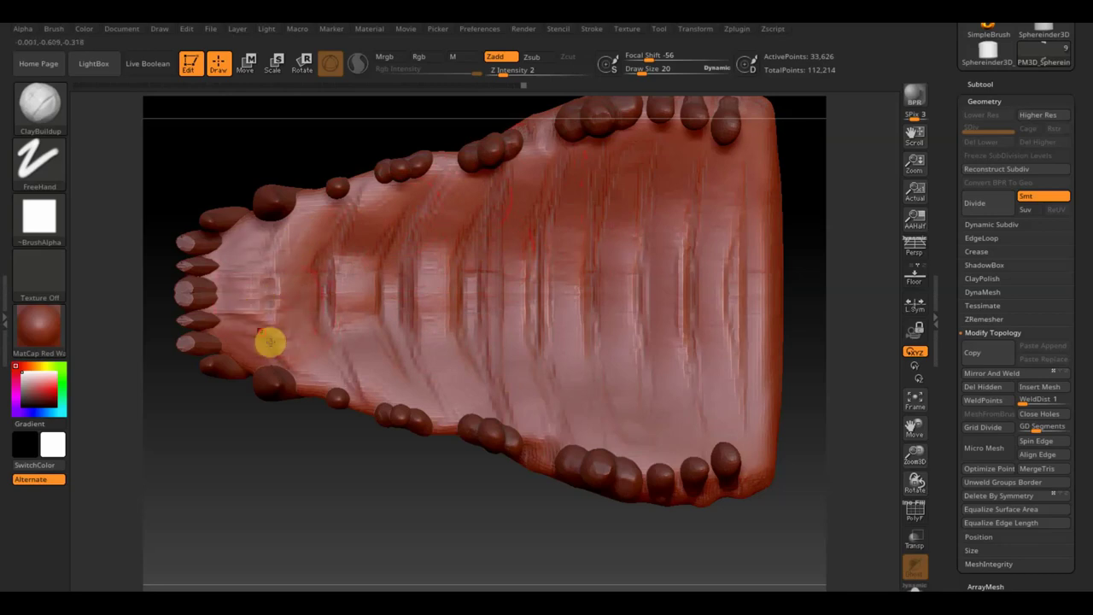
mouse_move(275, 277)
left_mouse_down()
mouse_move(256, 288)
mouse_move(261, 298)
mouse_move(242, 247)
mouse_move(248, 256)
mouse_move(268, 247)
mouse_move(270, 308)
mouse_move(288, 315)
mouse_move(287, 282)
mouse_move(268, 256)
mouse_move(288, 308)
mouse_move(350, 275)
mouse_move(354, 251)
mouse_move(508, 282)
mouse_move(553, 504)
left_mouse_up()
mouse_move(497, 553)
left_mouse_down("alt")
mouse_move(439, 534)
mouse_move(461, 469)
left_mouse_up("alt")
left_click_drag(640, 73, 446, 254)
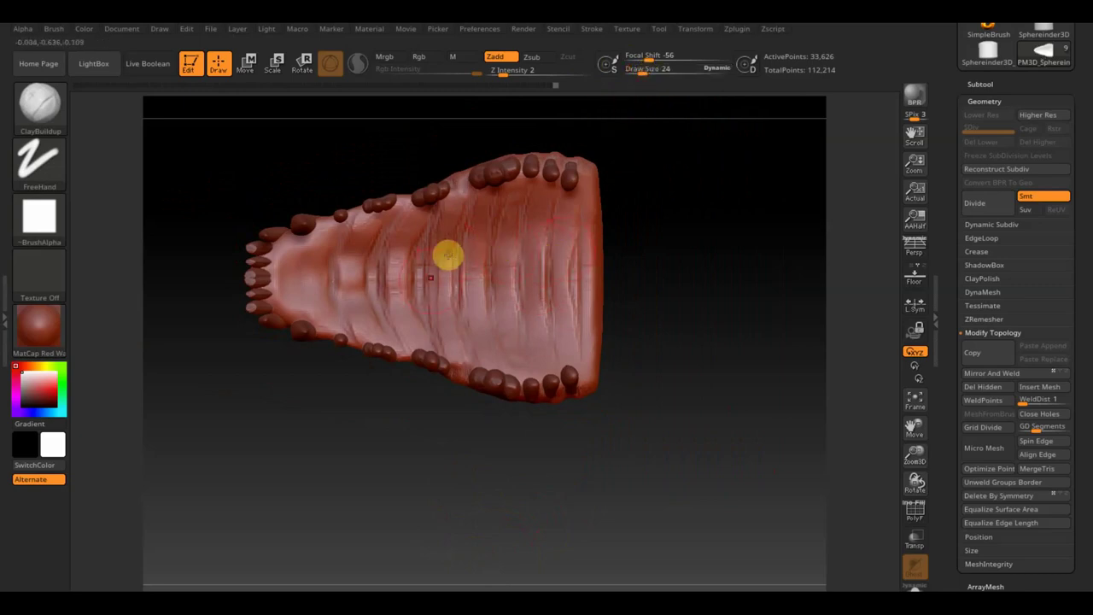
left_click_drag(417, 461, 402, 361)
mouse_move(674, 268)
left_mouse_down()
mouse_move(663, 322)
mouse_move(674, 376)
left_mouse_up()
scroll(671, 380, "up", 3)
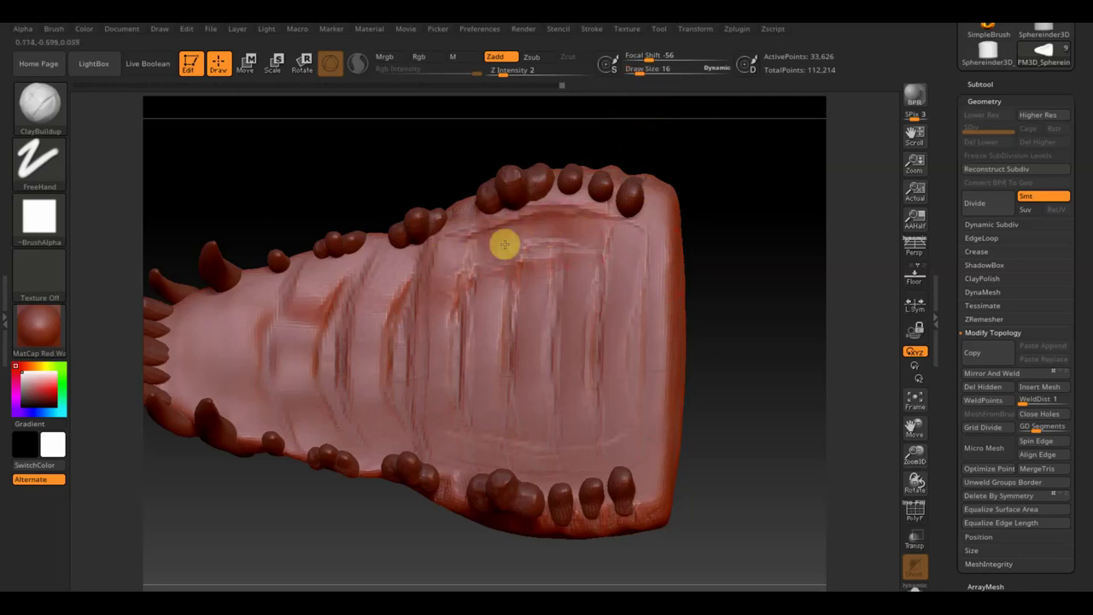
Carve a diagonal crease along the palate side and add strokes at its front and middle.
mouse_move(524, 244)
left_mouse_down()
mouse_move(405, 291)
mouse_move(225, 319)
mouse_move(262, 303)
left_mouse_up()
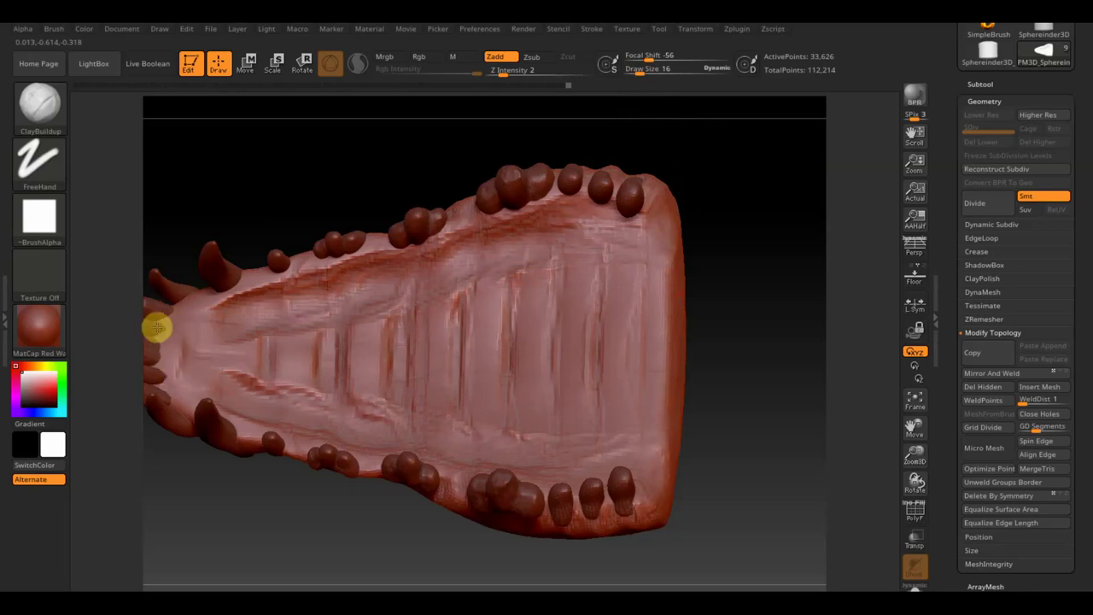
mouse_move(167, 323)
left_mouse_down()
mouse_move(220, 365)
mouse_move(163, 362)
mouse_move(190, 368)
mouse_move(251, 370)
mouse_move(174, 349)
mouse_move(232, 333)
mouse_move(165, 353)
mouse_move(212, 368)
mouse_move(148, 356)
mouse_move(280, 330)
left_mouse_up()
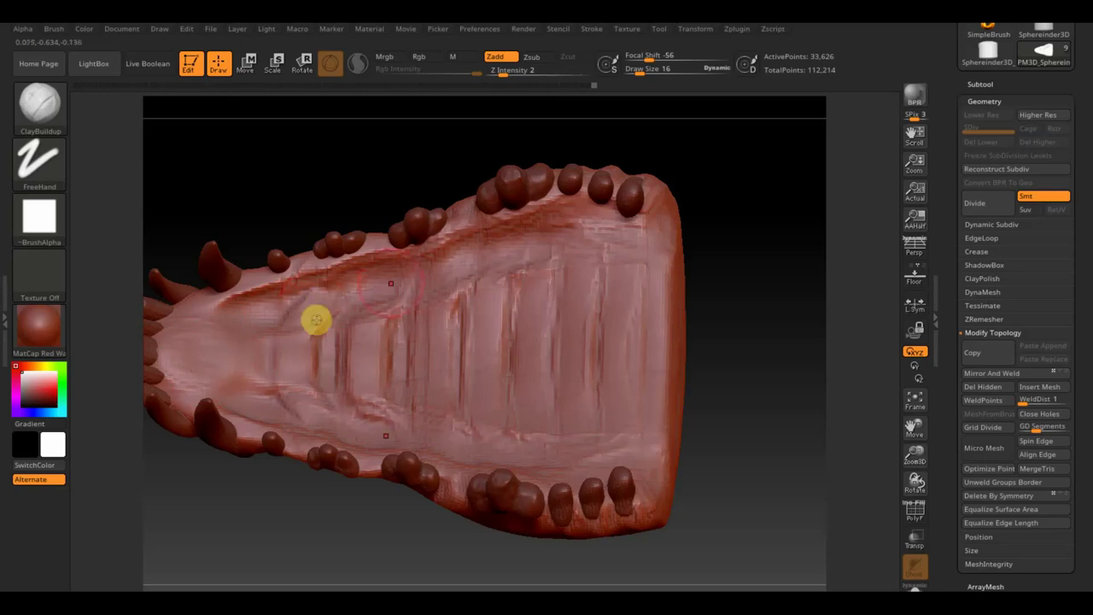
left_click_drag(382, 296, 455, 279)
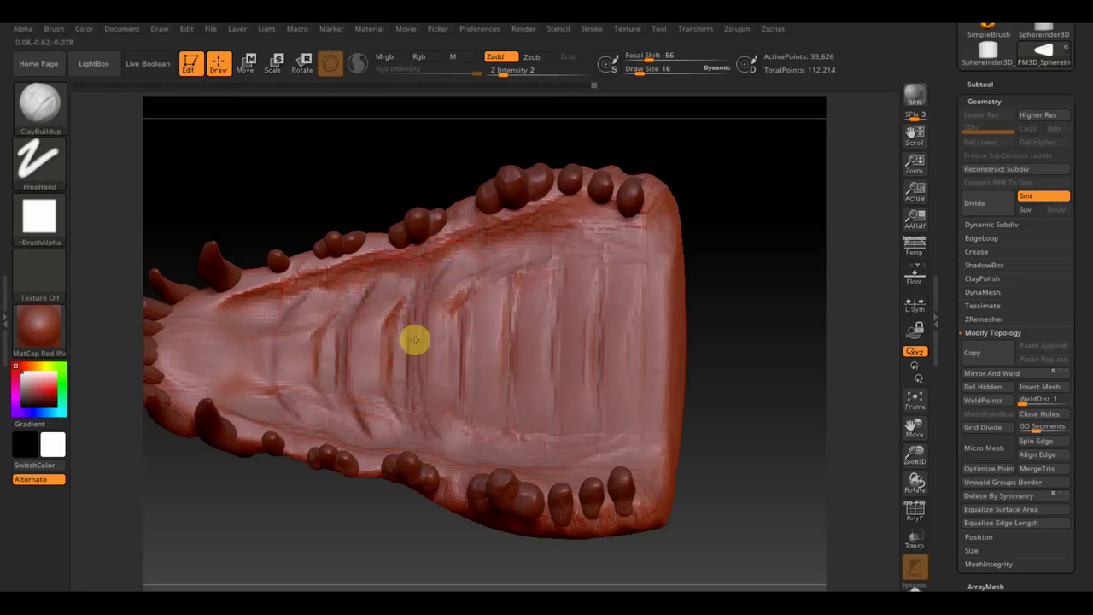
mouse_move(422, 358)
left_mouse_down()
mouse_move(501, 258)
mouse_move(542, 241)
mouse_move(546, 268)
mouse_move(559, 244)
mouse_move(601, 249)
mouse_move(589, 261)
mouse_move(651, 237)
mouse_move(671, 415)
left_mouse_up()
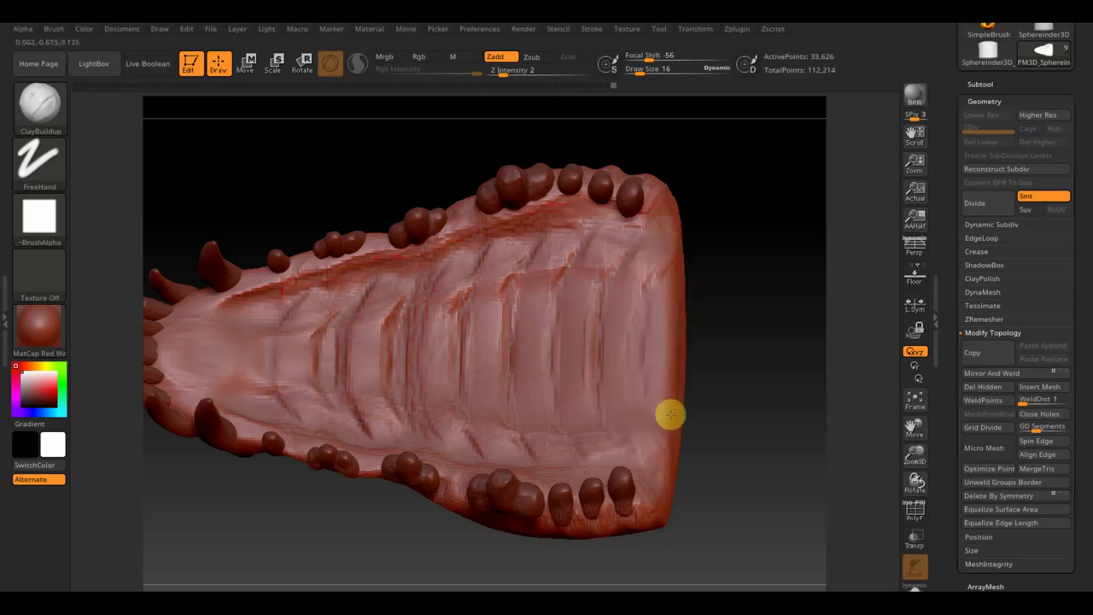
Build up and Shift-smooth rough areas of the snout surface.
mouse_move(734, 448)
left_mouse_down()
mouse_move(715, 498)
mouse_move(732, 497)
mouse_move(737, 449)
mouse_move(717, 170)
left_mouse_up()
mouse_move(822, 522)
left_mouse_down()
mouse_move(810, 418)
mouse_move(797, 537)
left_mouse_up()
mouse_move(589, 217)
left_mouse_down()
mouse_move(541, 234)
mouse_move(606, 232)
mouse_move(486, 270)
left_mouse_up()
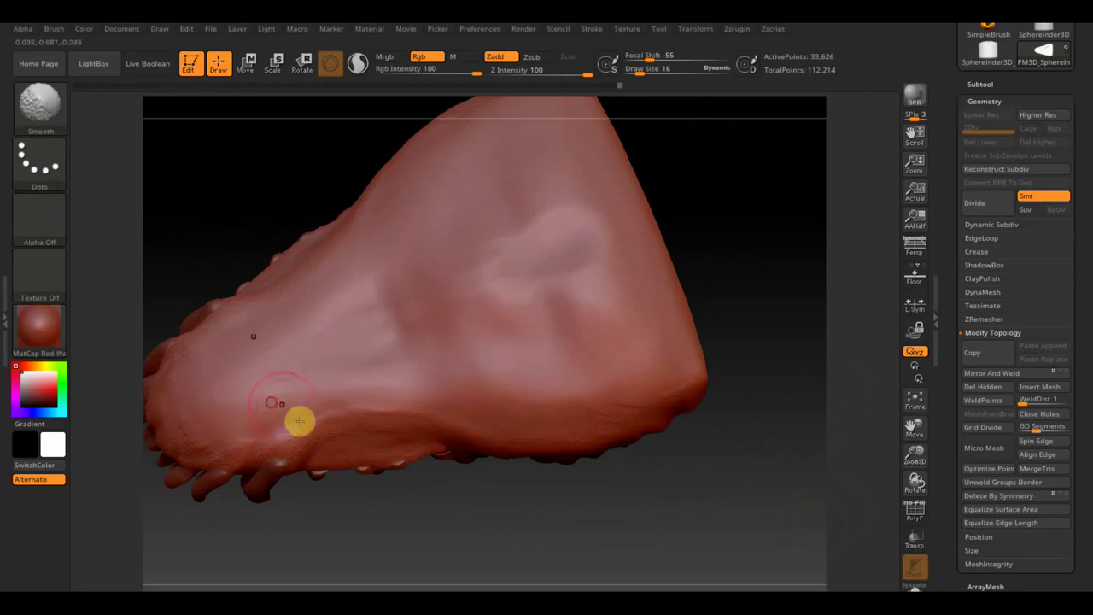
left_click_drag(298, 422, 385, 484)
mouse_move(290, 352)
left_mouse_down()
mouse_move(273, 385)
mouse_move(523, 347)
left_mouse_up()
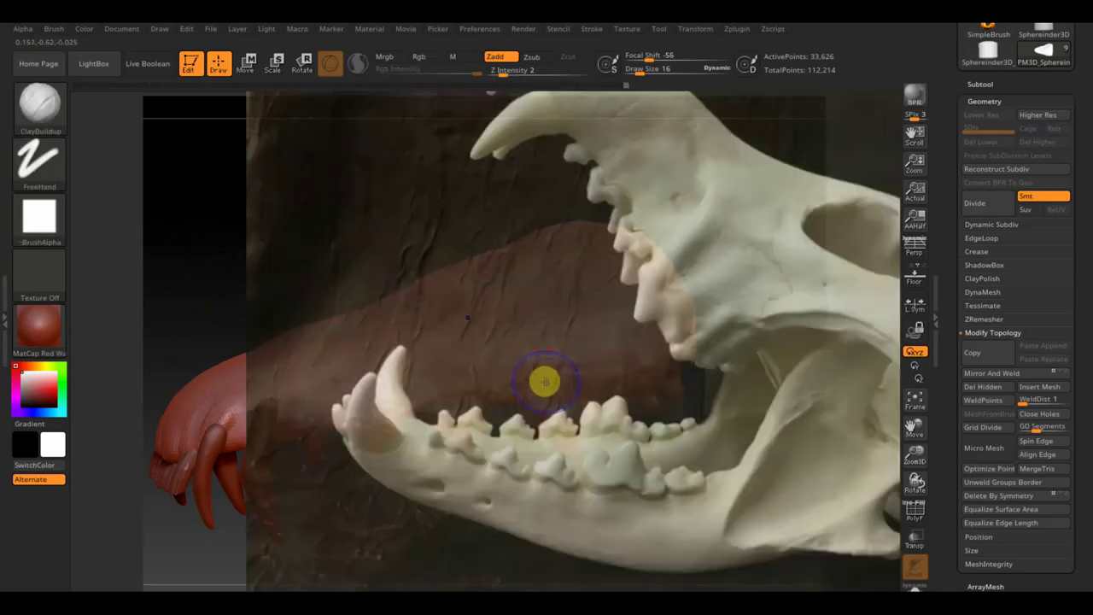
Hide the Spotlight reference photo and reduce Draw Size to 13.
key("shift+z")
key("shift+z")
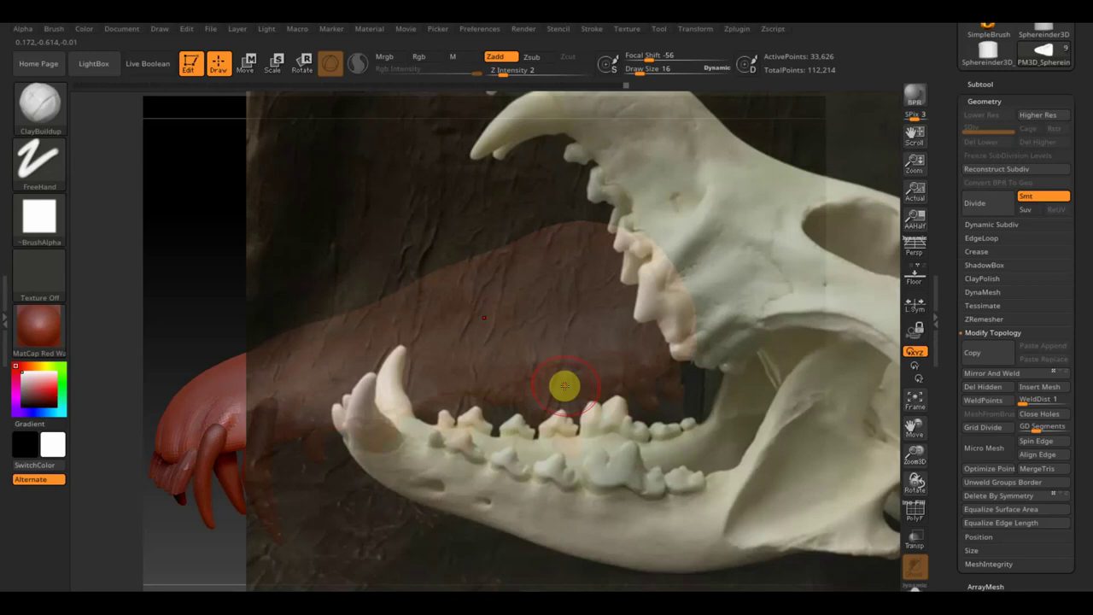
key("shift+z")
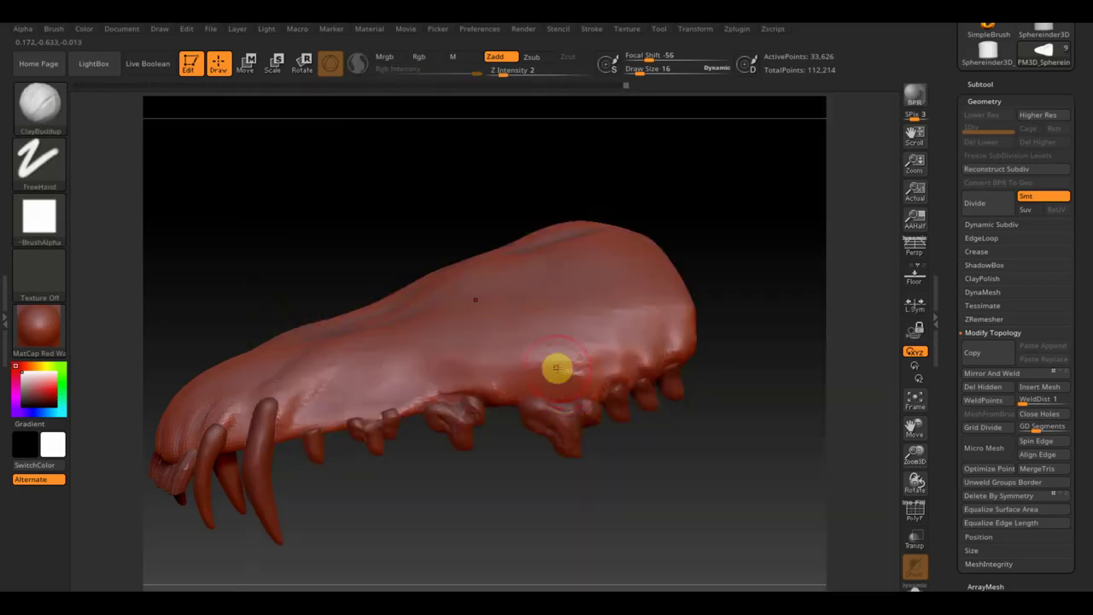
left_click(637, 75)
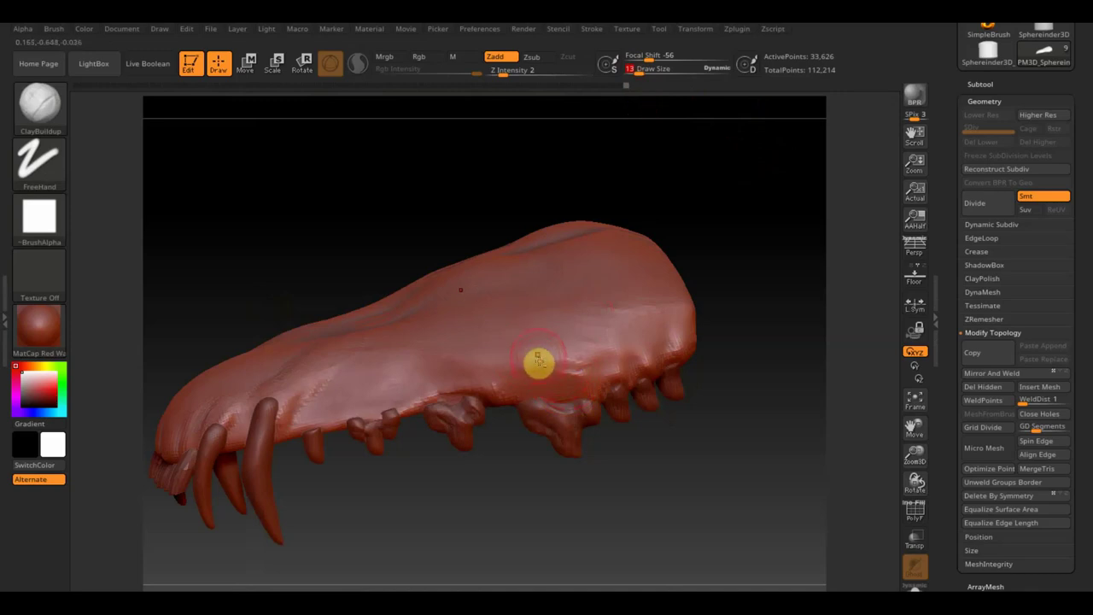
Build up clay ridges on the jaw side above the teeth and smooth them.
left_click_drag(536, 349, 535, 336)
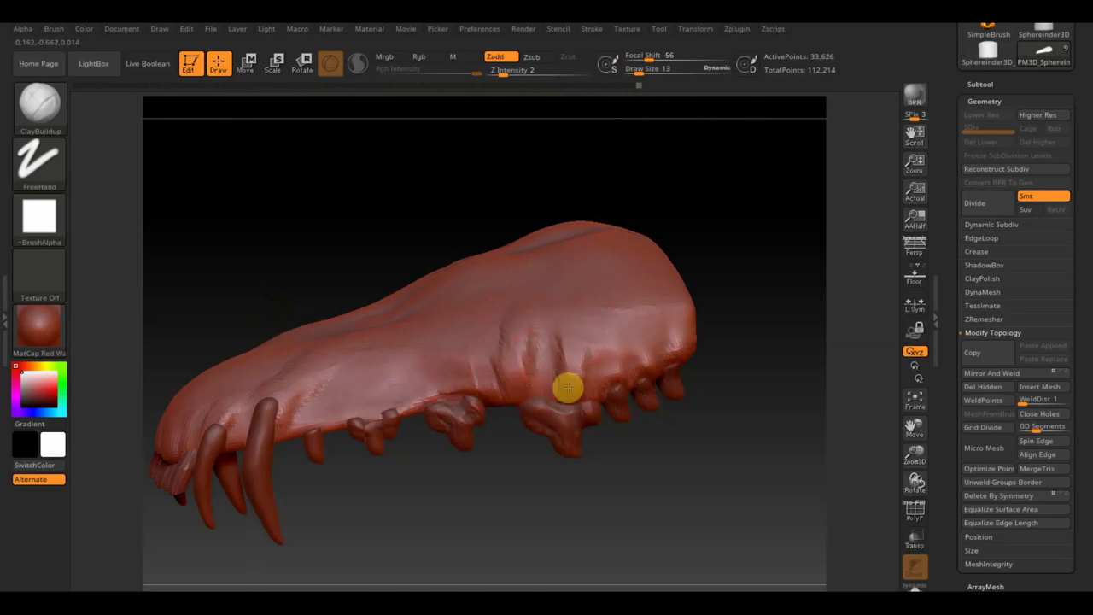
left_click(597, 368)
left_click_drag(619, 334, 663, 341)
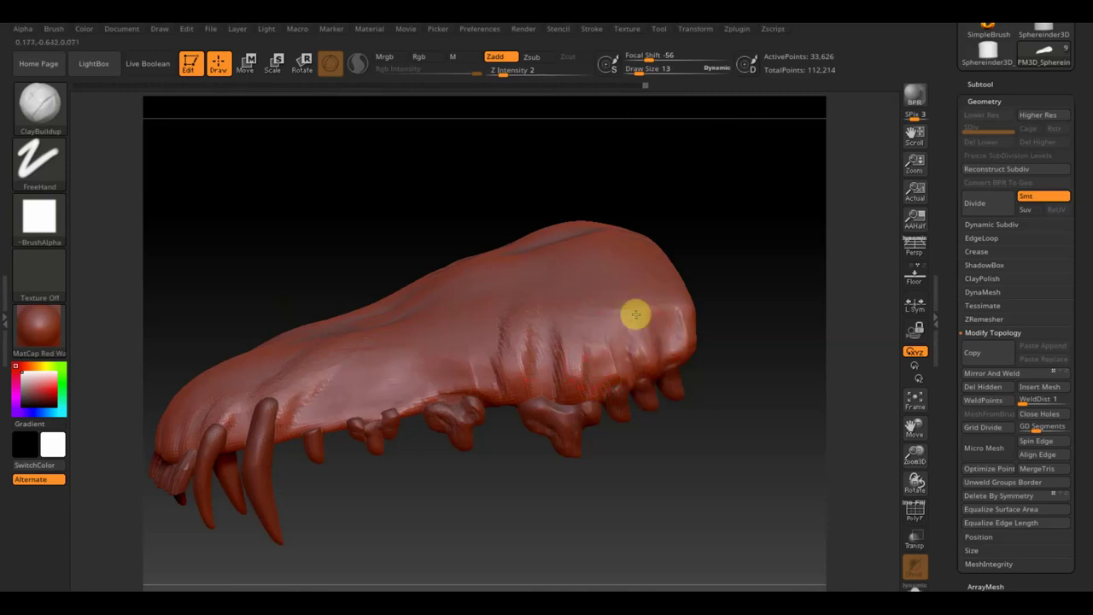
left_click_drag(633, 305, 682, 337)
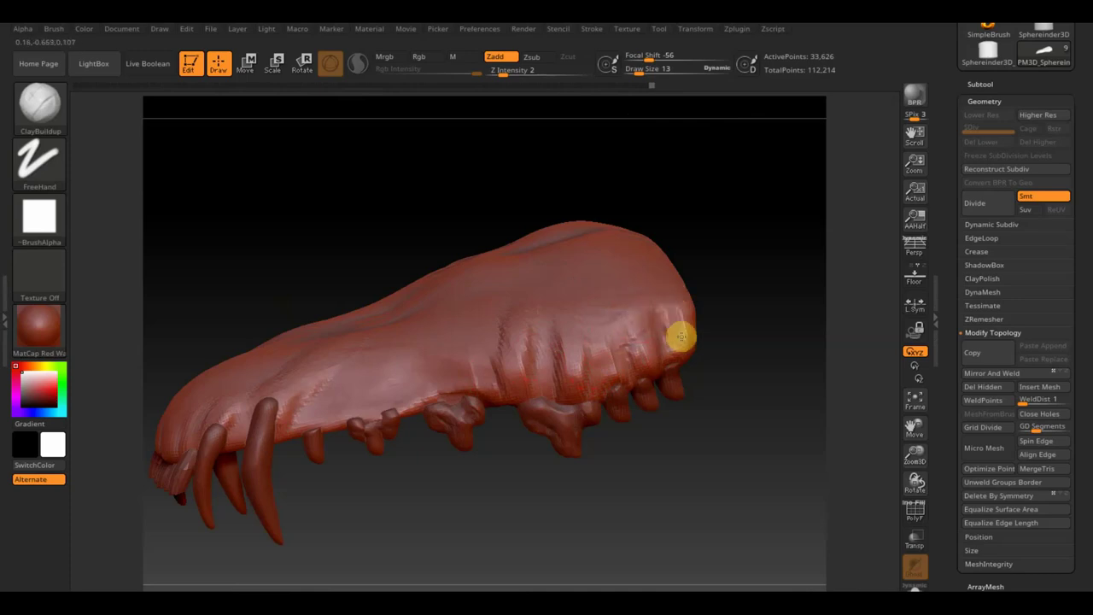
left_click(624, 368)
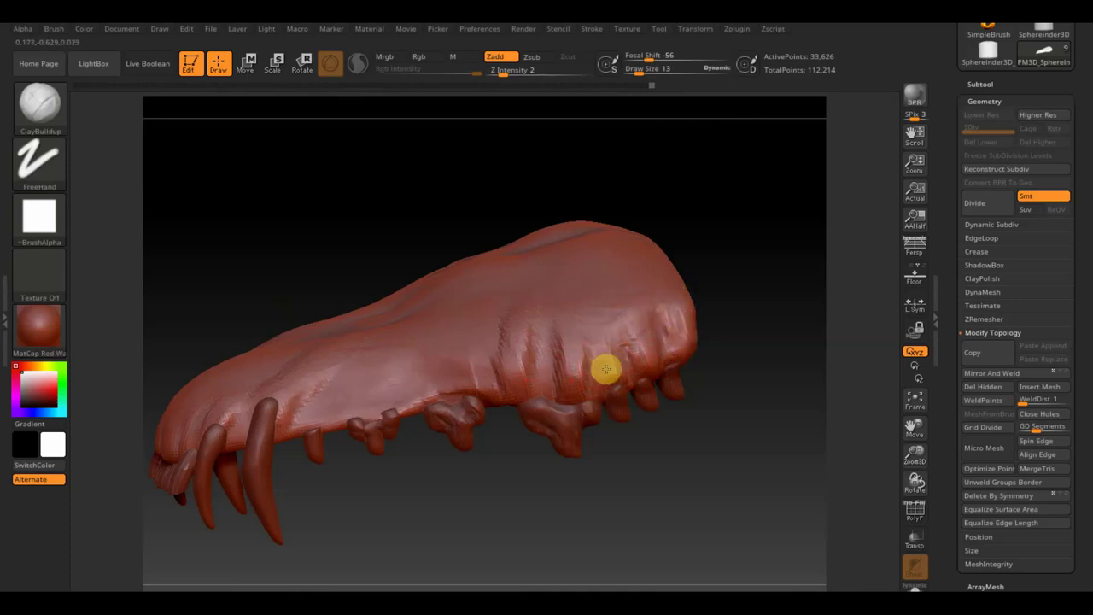
mouse_move(640, 339)
left_mouse_down("shift")
mouse_move(615, 320)
mouse_move(561, 322)
mouse_move(522, 361)
mouse_move(502, 324)
mouse_move(590, 349)
mouse_move(566, 410)
left_mouse_up("shift")
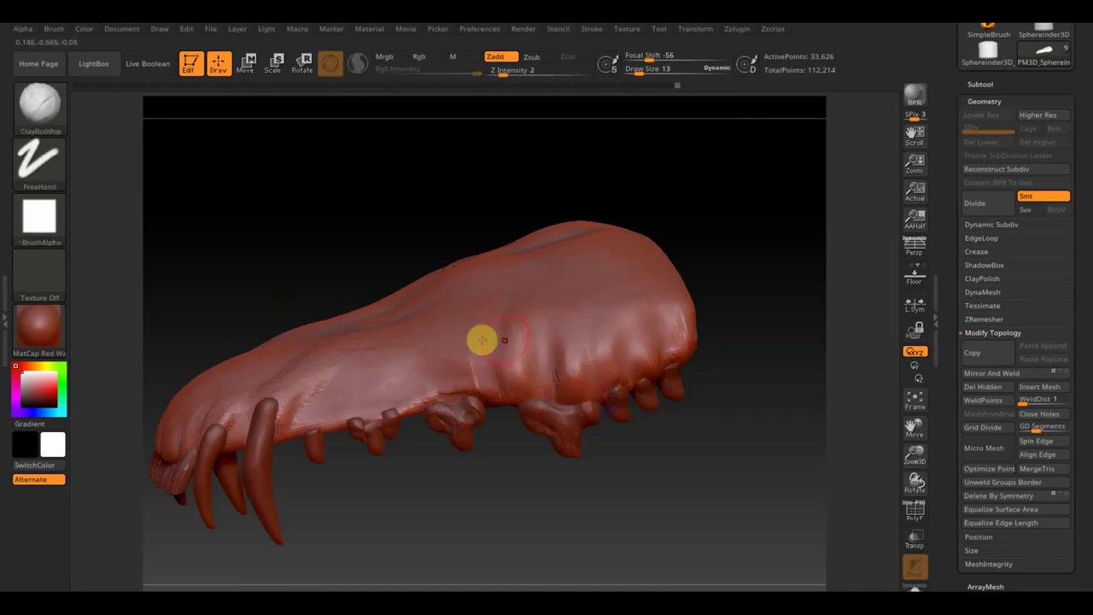
mouse_move(540, 484)
left_mouse_down()
mouse_move(607, 539)
mouse_move(607, 512)
mouse_move(666, 517)
left_mouse_up()
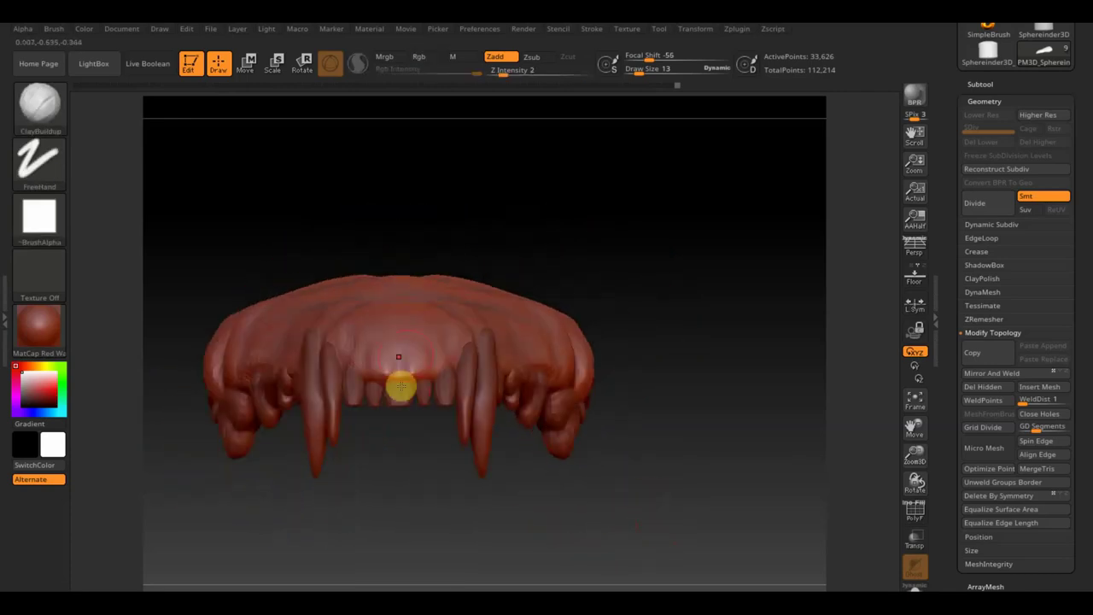
Make the incisors active at subdivision level 3, Draw Size 10, and lightly sculpt a lower tooth.
right_click_drag(356, 373, 380, 498)
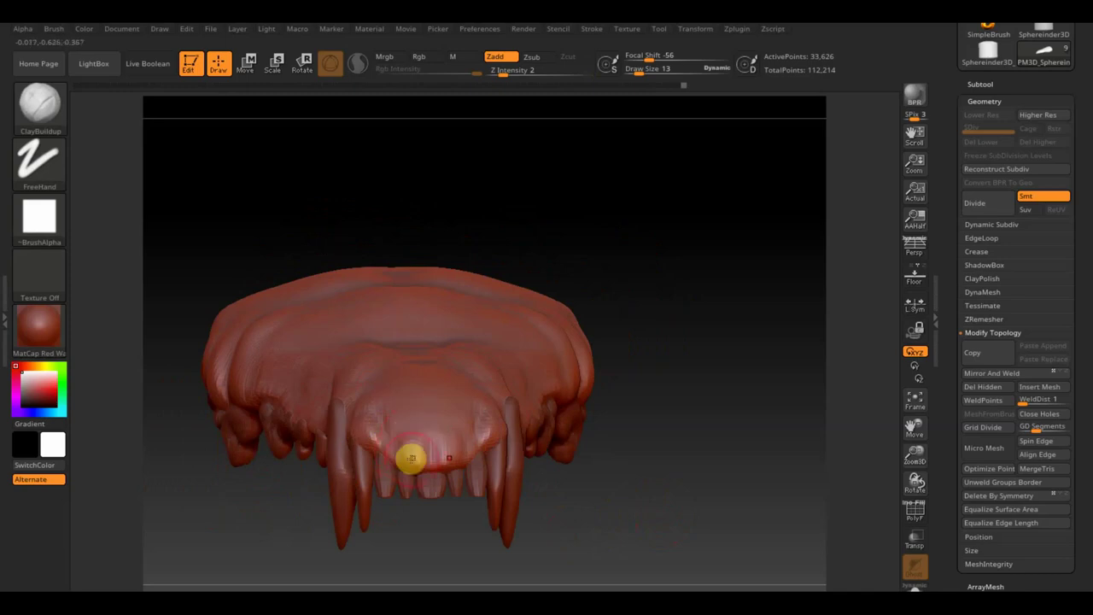
mouse_move(464, 575)
left_mouse_down()
mouse_move(463, 535)
mouse_move(473, 553)
mouse_move(456, 569)
mouse_move(436, 564)
mouse_move(450, 538)
left_mouse_up()
left_click(446, 485, "alt")
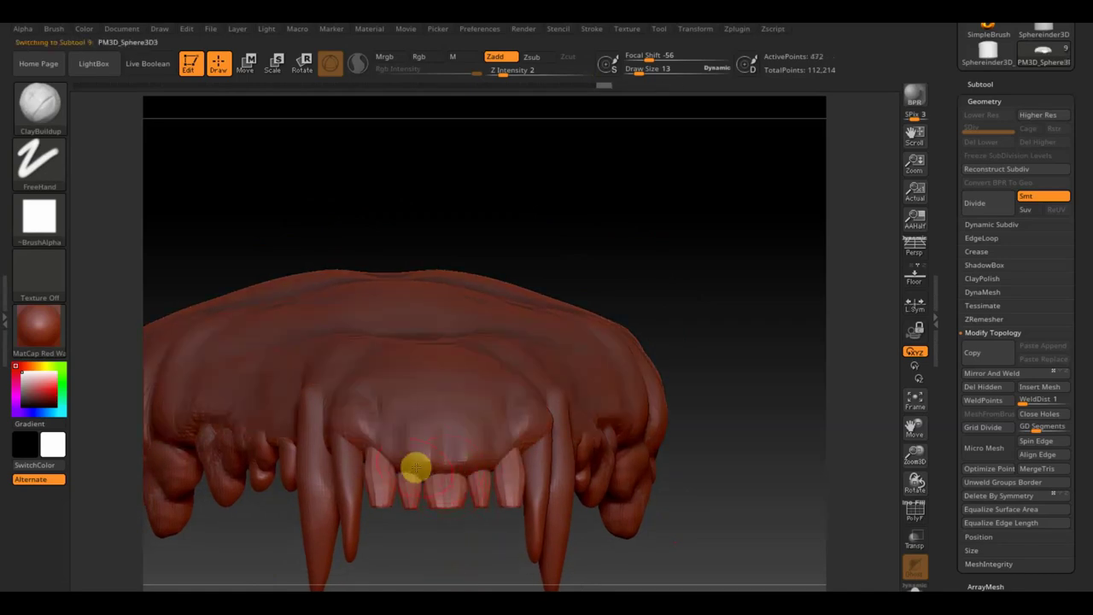
left_click_drag(639, 68, 636, 72)
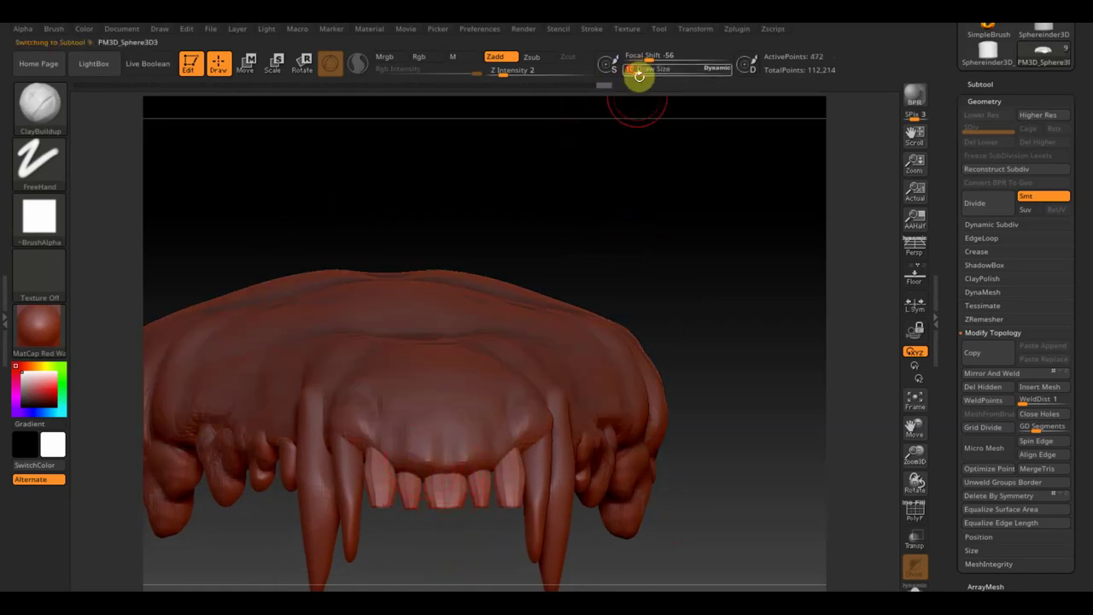
key("ctrl+d")
key("ctrl+d")
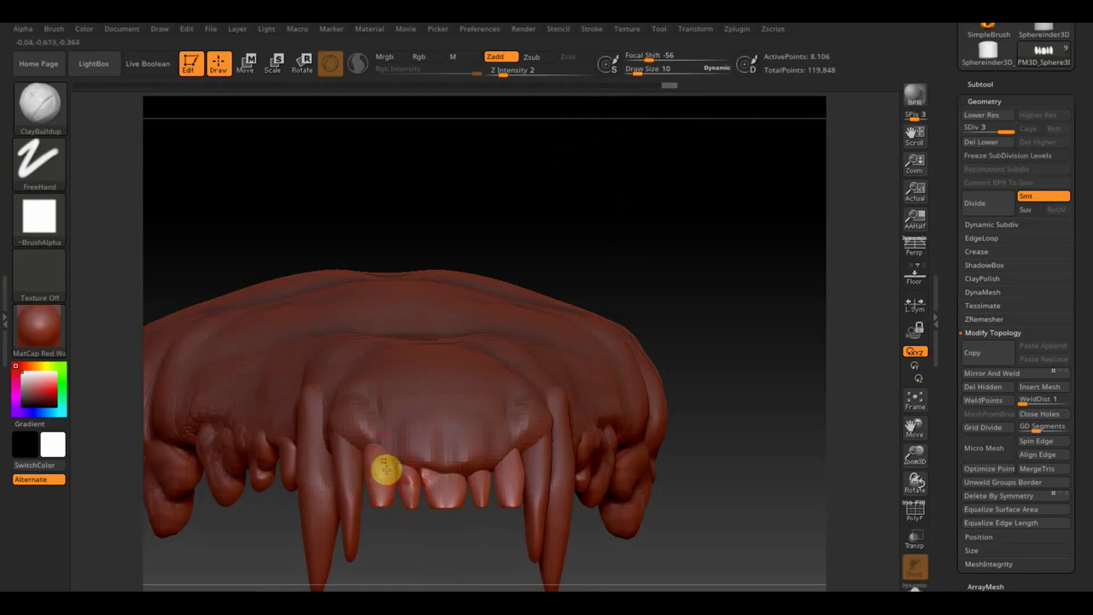
mouse_move(392, 501)
left_mouse_down()
mouse_move(387, 538)
mouse_move(392, 483)
mouse_move(444, 591)
mouse_move(408, 511)
mouse_move(405, 549)
mouse_move(434, 517)
left_mouse_up()
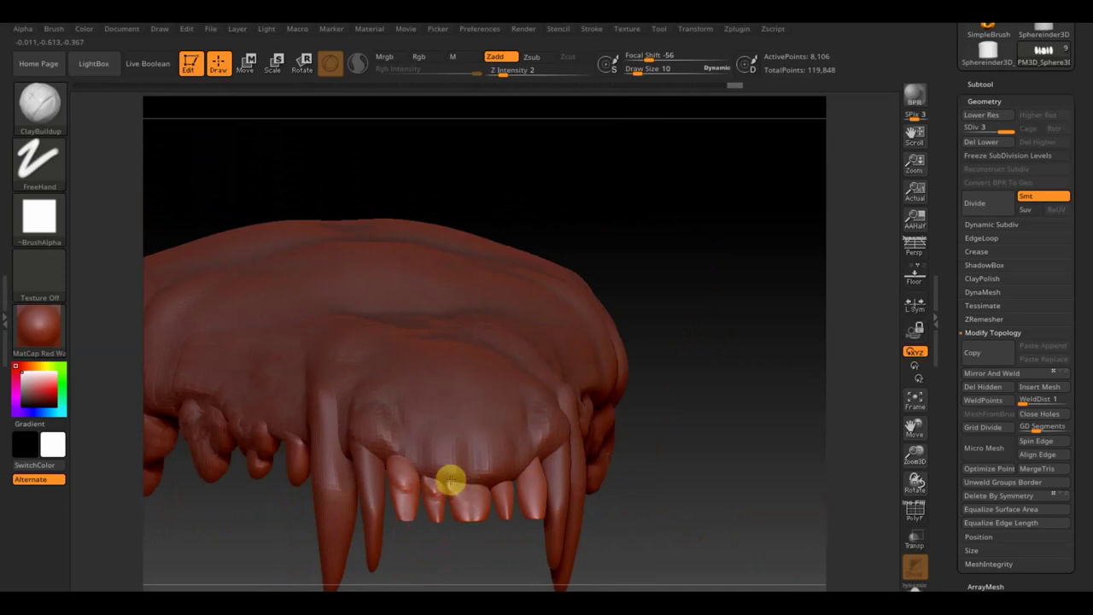
left_click_drag(461, 481, 461, 504)
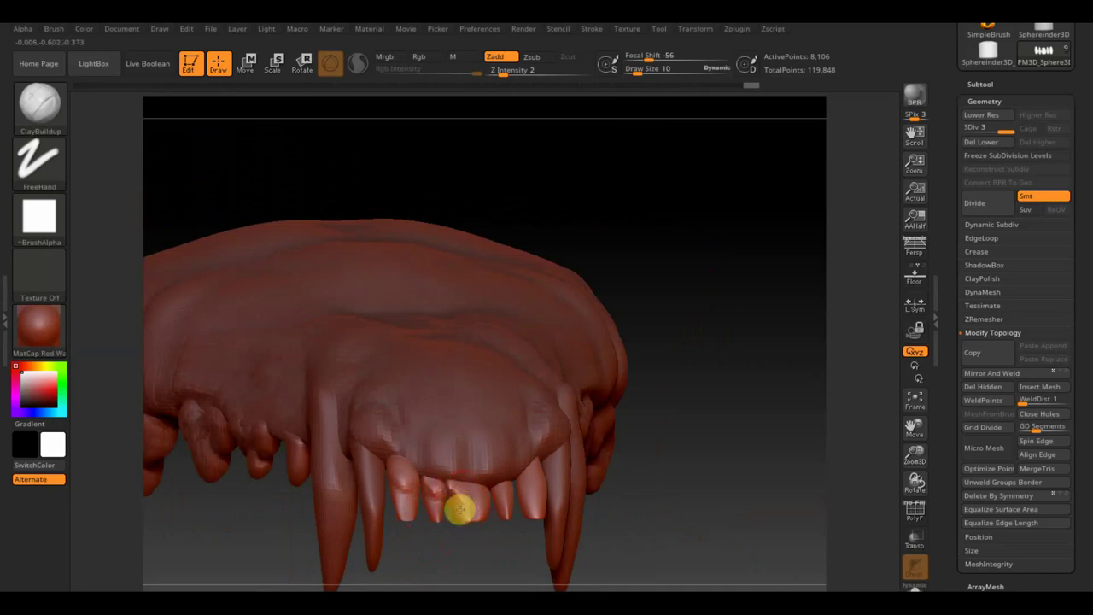
left_click_drag(459, 566, 451, 563)
Reshape a front tooth with Move Topological and freeze the incisors' subdivision levels.
left_click(55, 111)
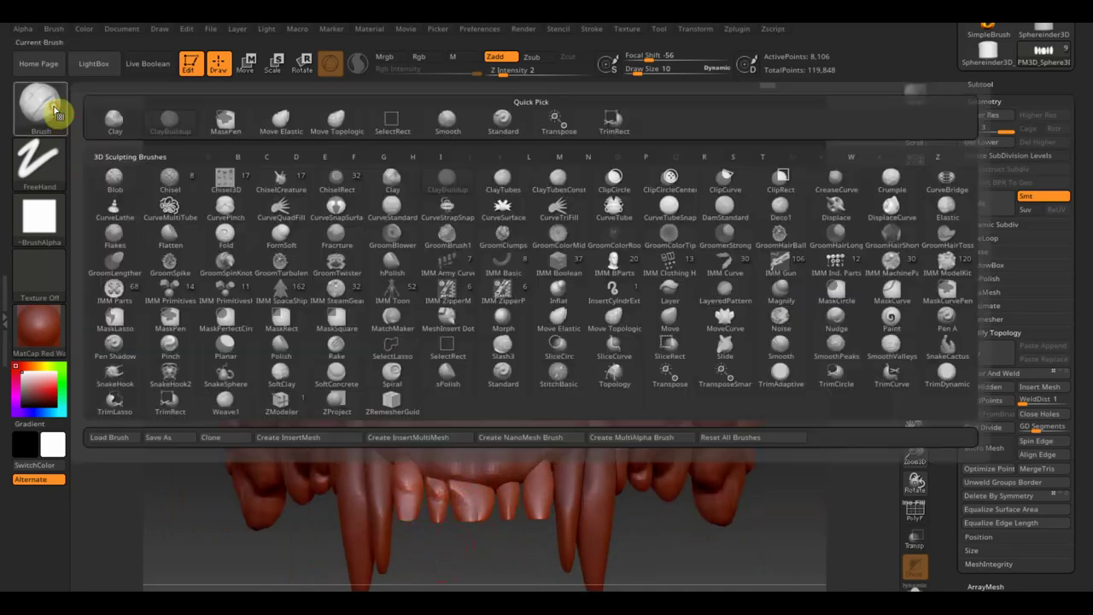
left_click(317, 124)
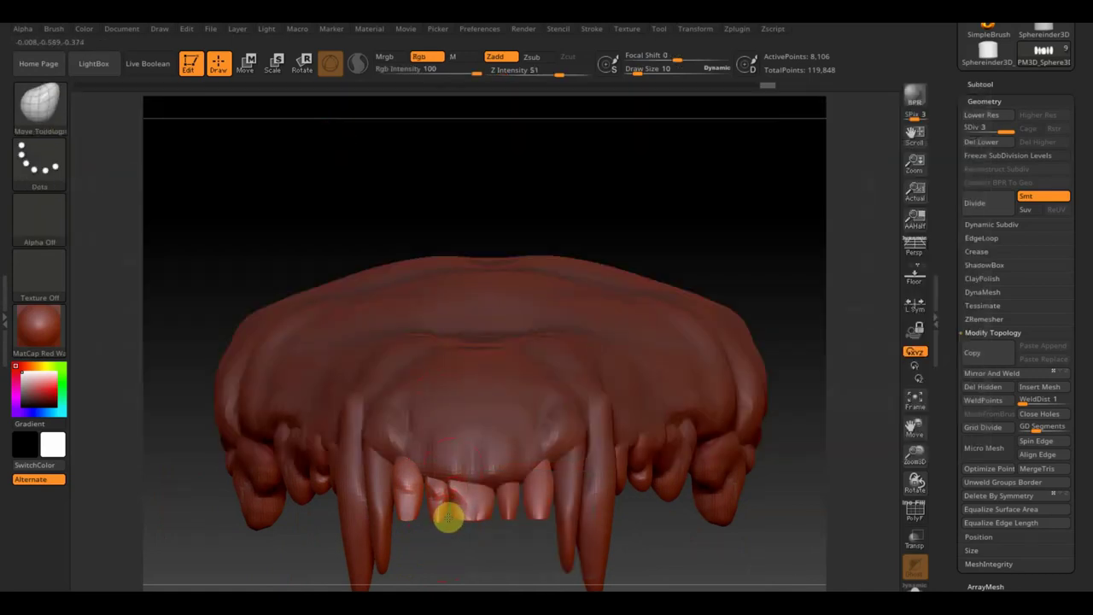
left_click_drag(448, 517, 481, 521)
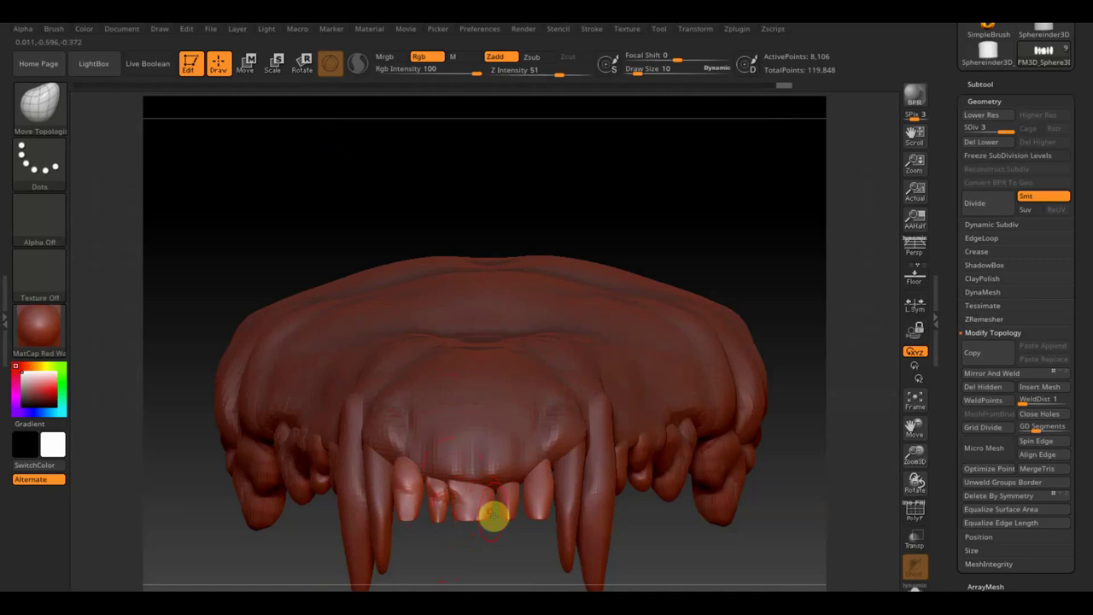
left_click(982, 155)
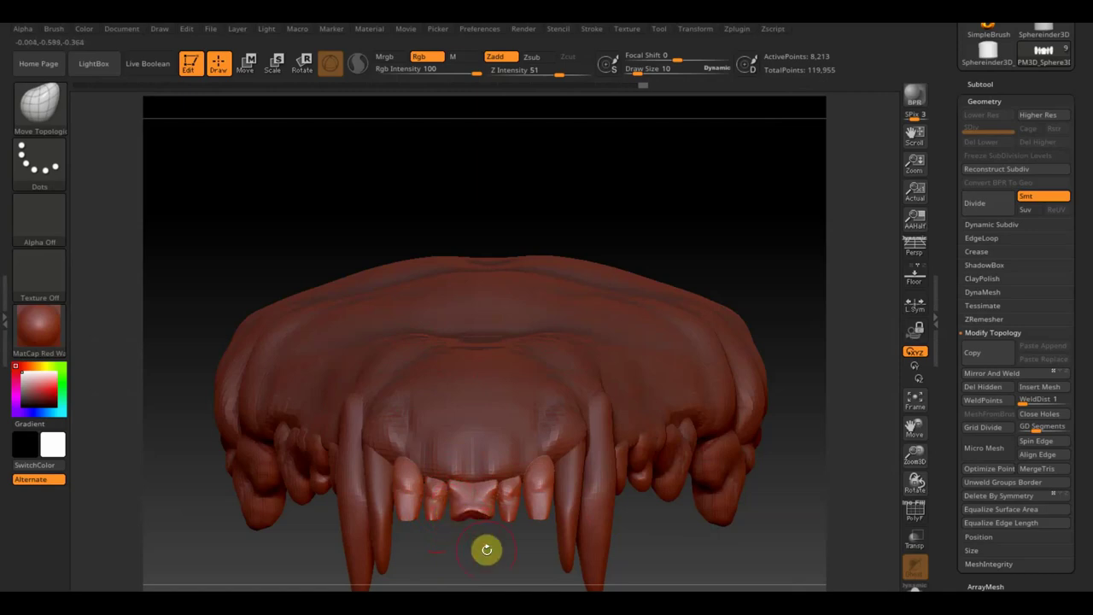
Shift the front incisors slightly upward with the Move gizmo, then return to Draw.
key("b")
key("m")
key("p")
left_click_drag(478, 562, 473, 483)
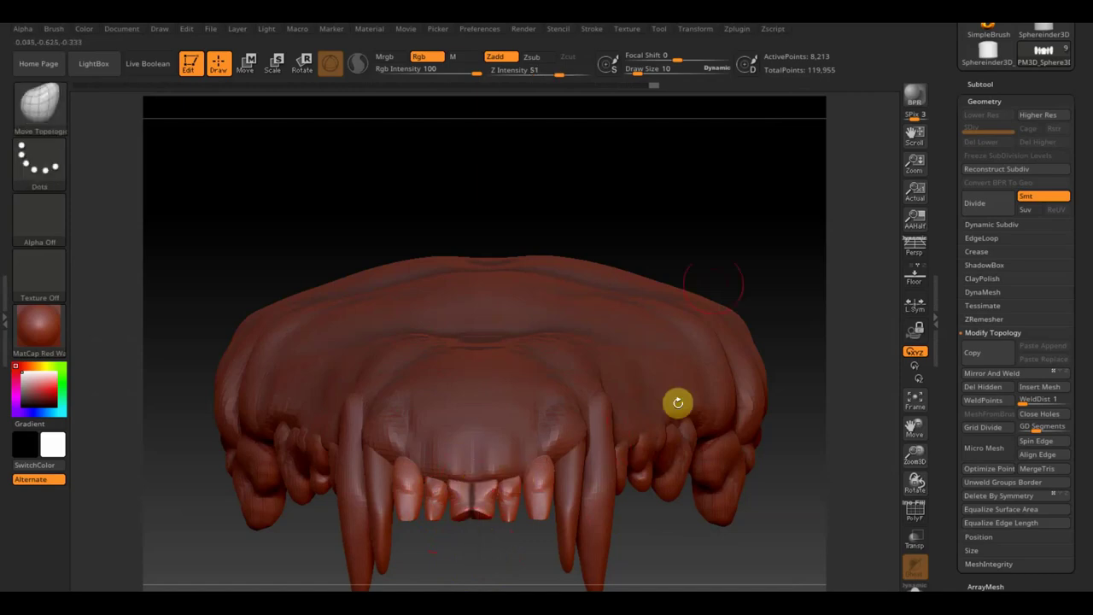
key("ctrl+z")
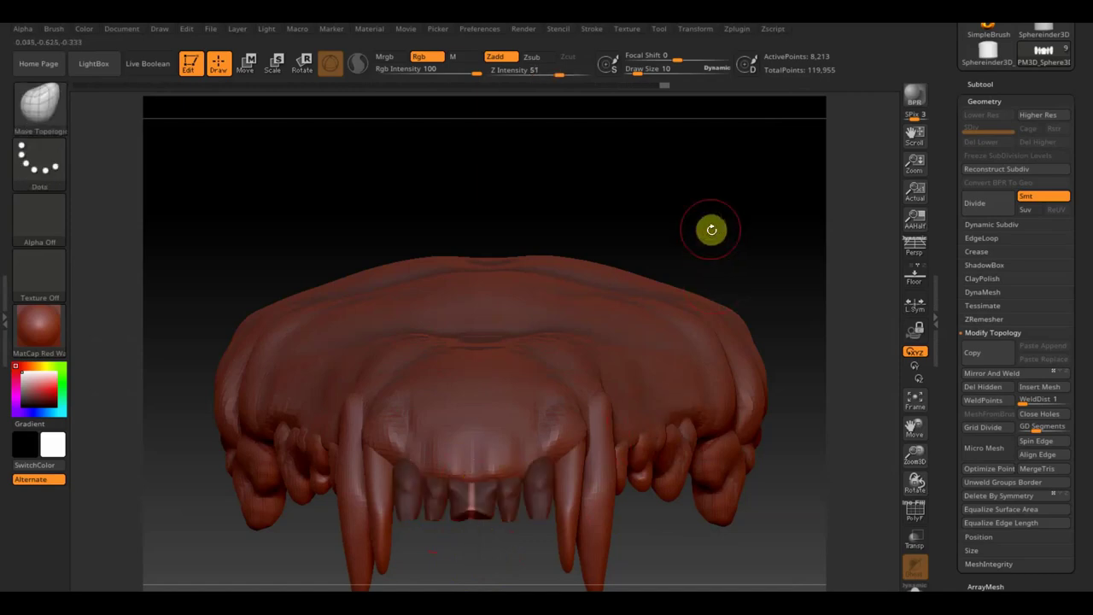
left_click(247, 62)
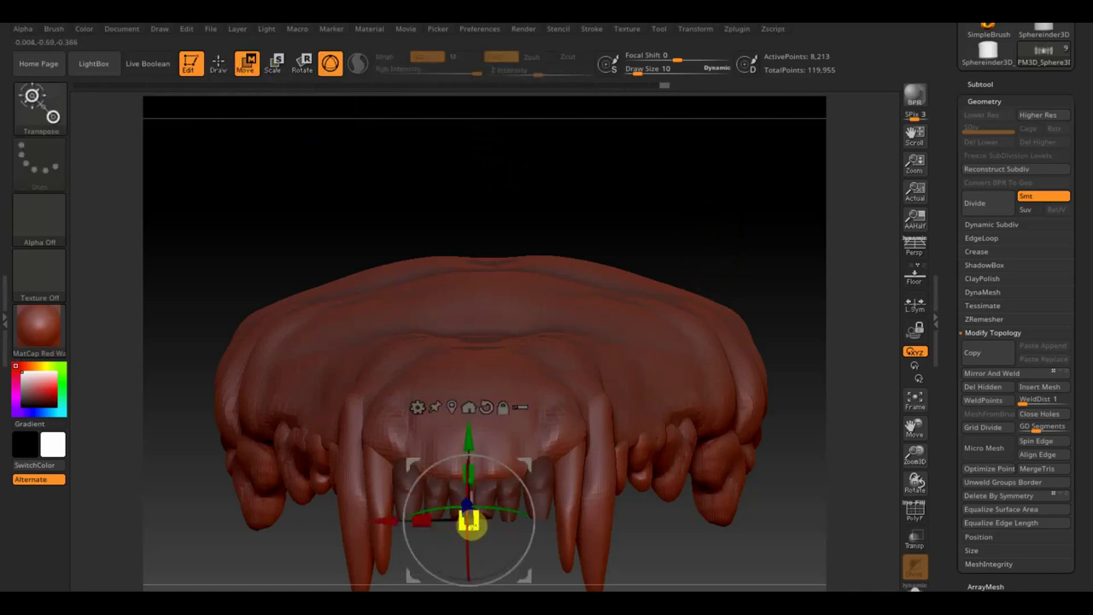
left_click_drag(469, 439, 471, 419)
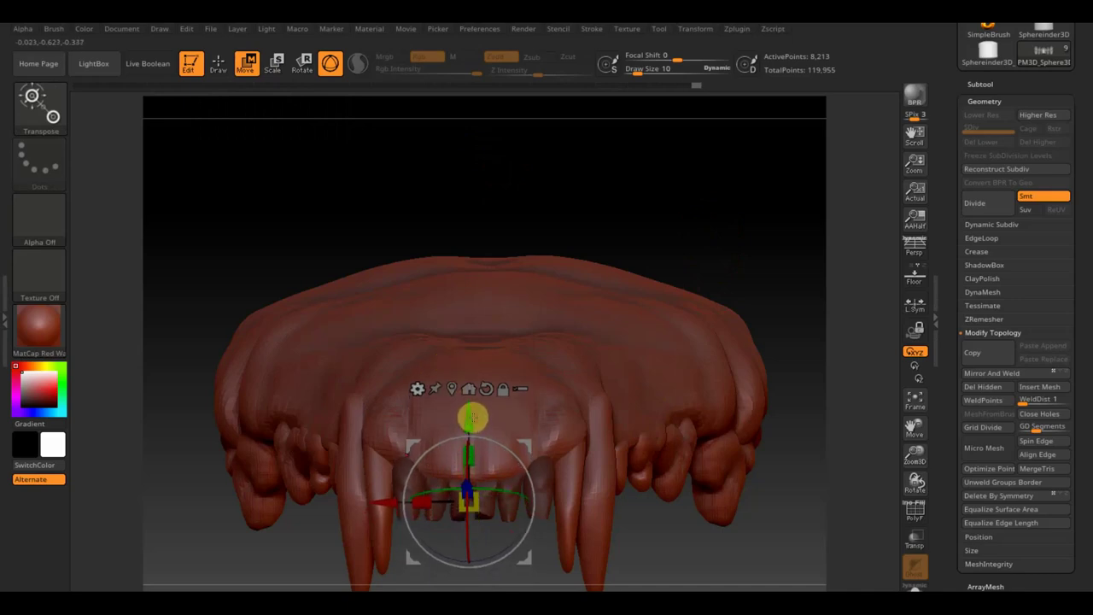
left_click(218, 62)
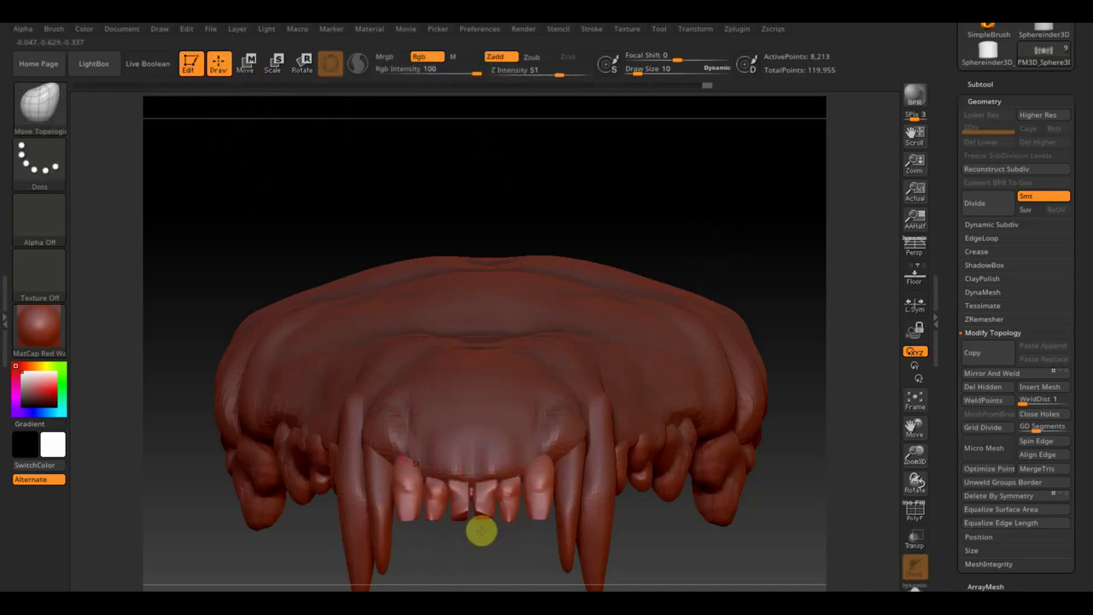
key("shift")
key("shift")
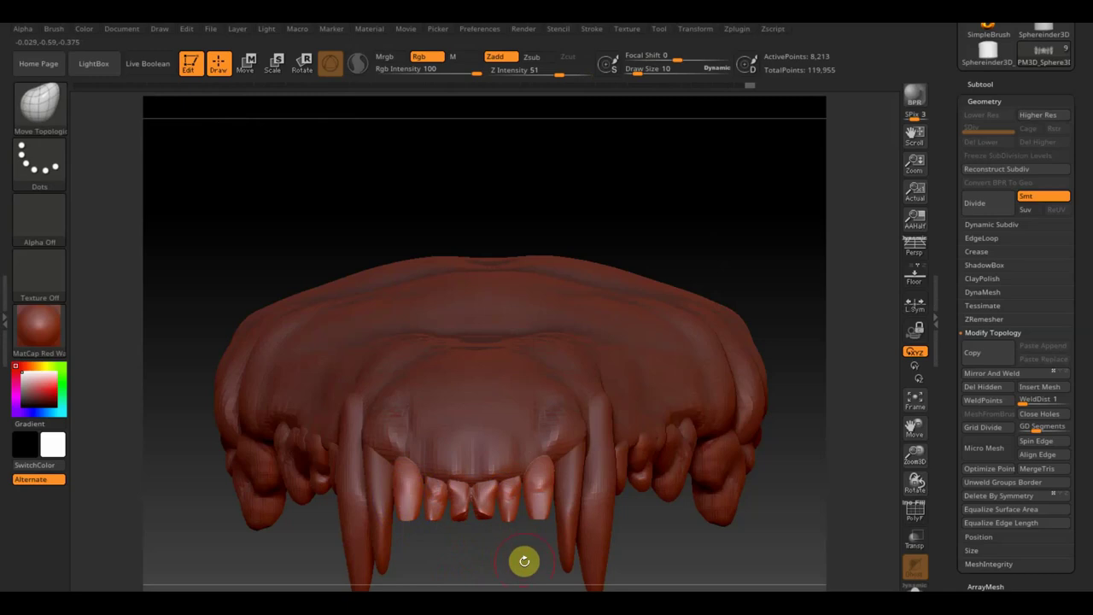
Step through the fang and small-tooth subtools and settle Draw Size at 22.
scroll(517, 559, "down", 2)
mouse_move(621, 512)
left_mouse_down()
mouse_move(617, 474)
mouse_move(668, 487)
left_mouse_up()
mouse_move(573, 468)
left_mouse_down()
mouse_move(611, 489)
mouse_move(549, 467)
mouse_move(503, 479)
mouse_move(522, 473)
left_mouse_up()
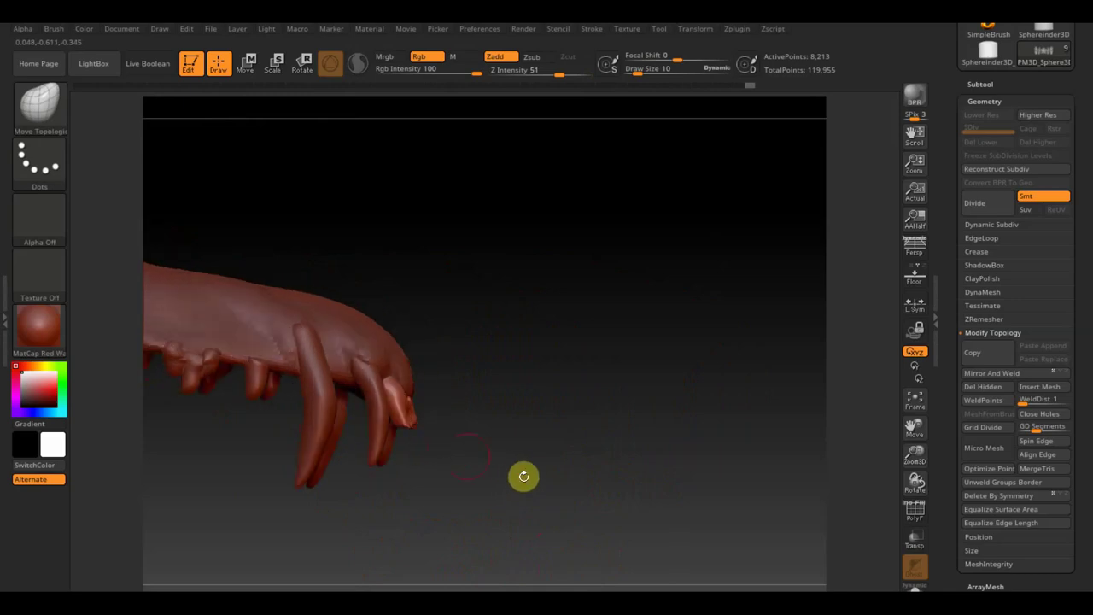
left_click_drag(637, 69, 649, 80)
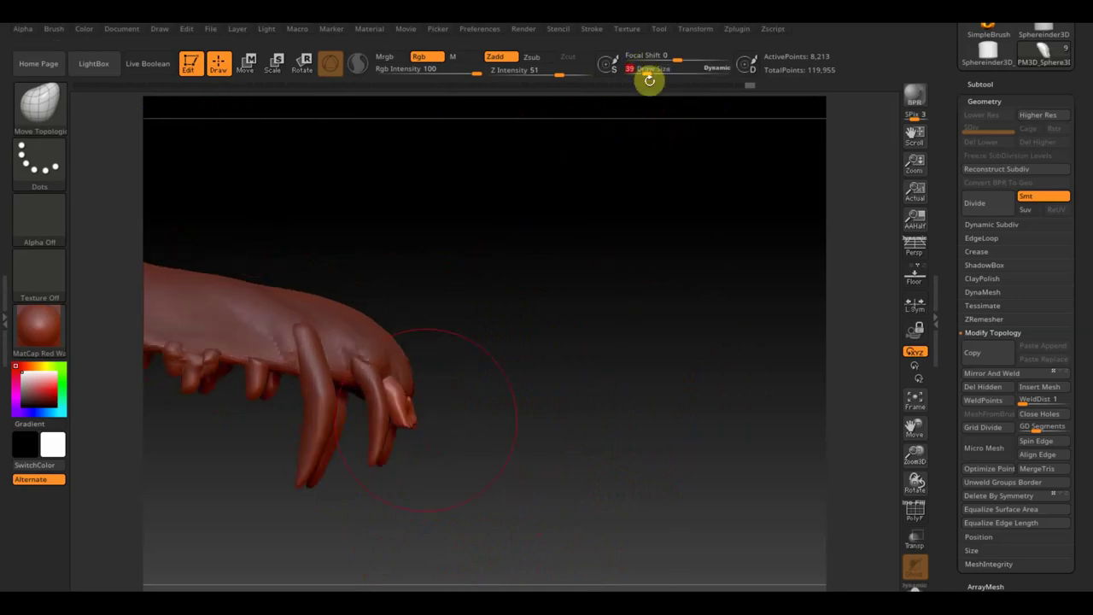
left_click(378, 403, "alt")
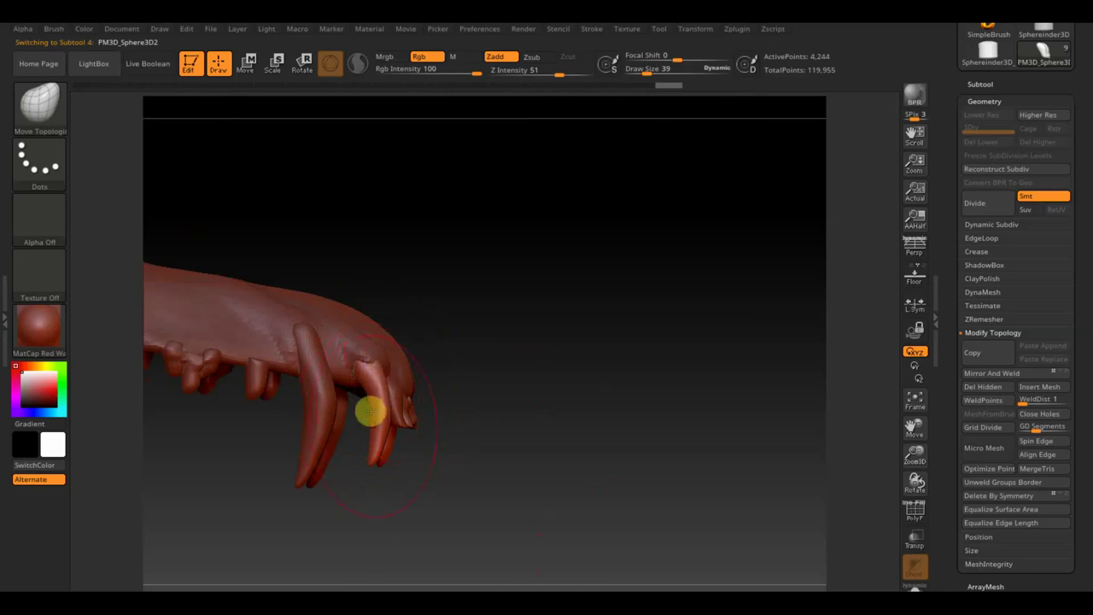
left_click(315, 367, "alt")
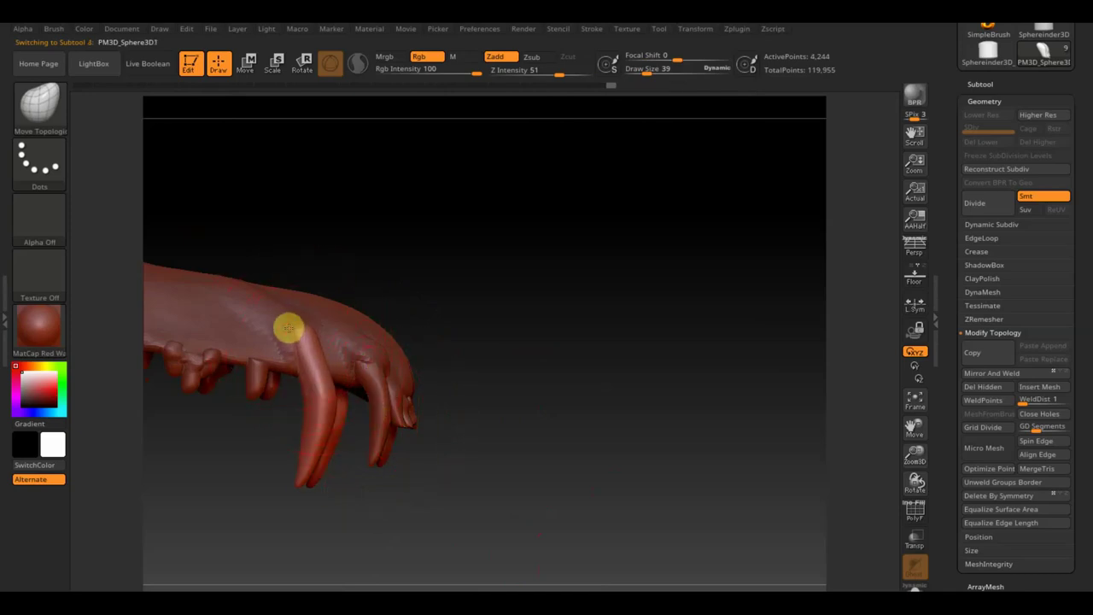
left_click(292, 333, "alt")
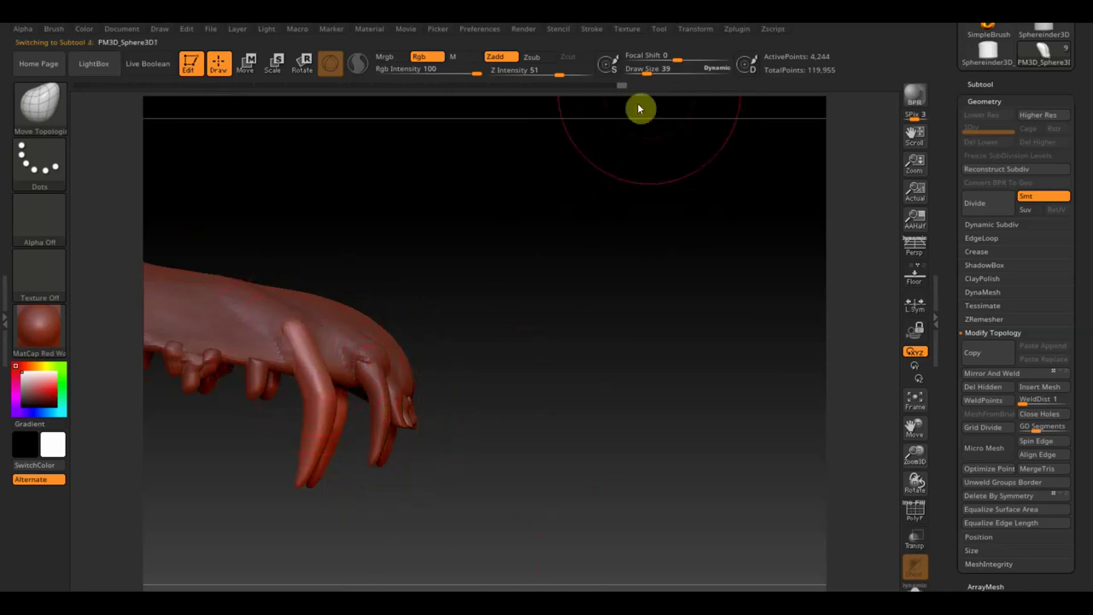
left_click_drag(652, 70, 643, 70)
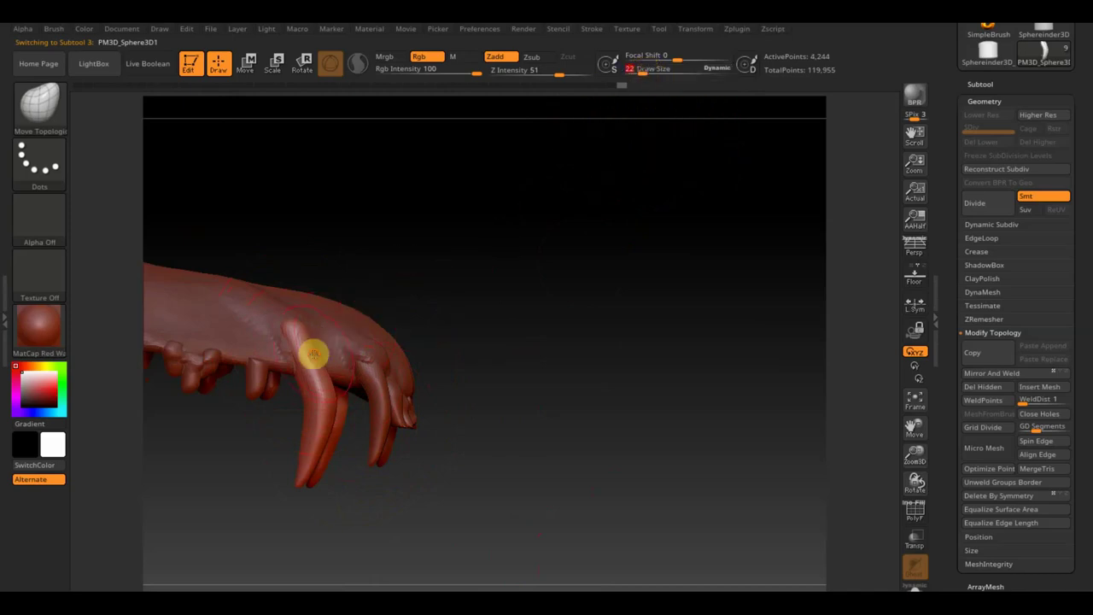
left_click_drag(398, 503, 439, 525)
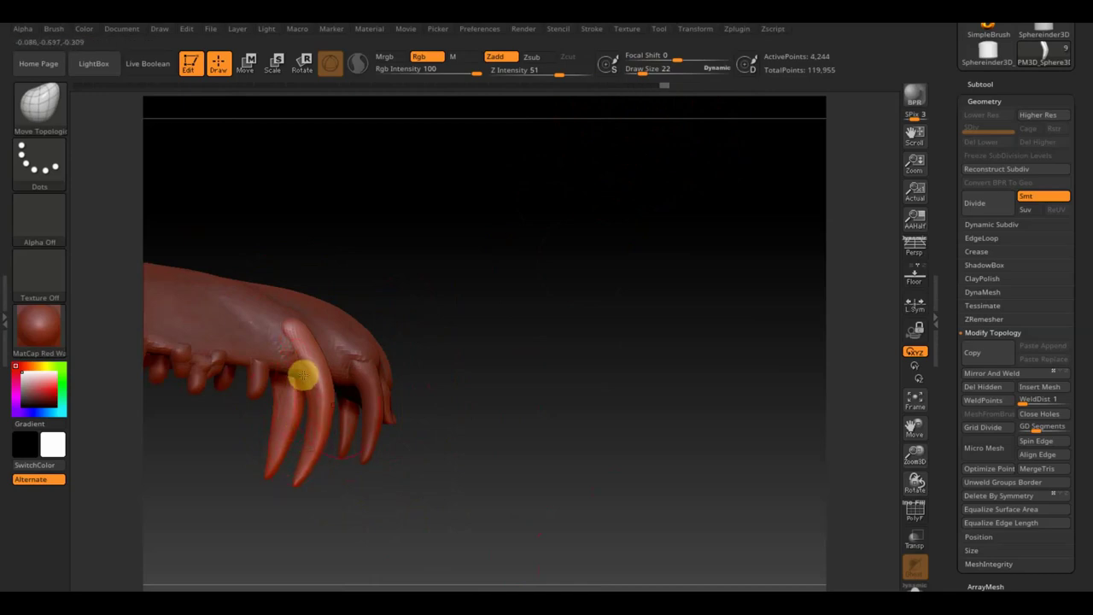
left_click_drag(444, 462, 351, 422)
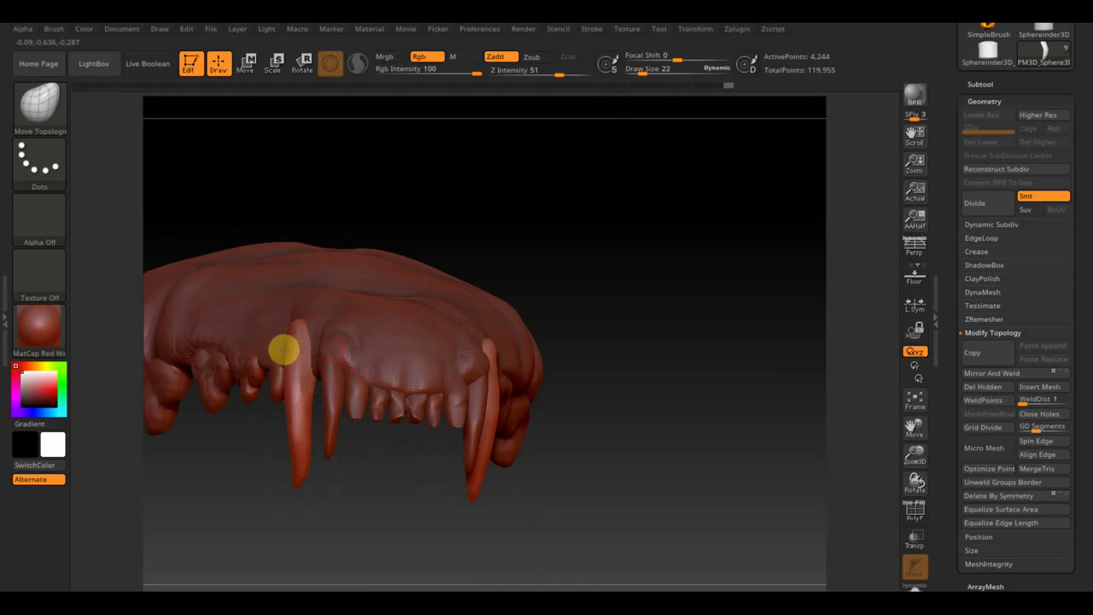
Smooth the fang and Ctrl-drag to isolate part of the jaw mesh.
key("shift")
mouse_move(316, 487)
left_mouse_down()
mouse_move(336, 450)
mouse_move(433, 520)
left_mouse_up()
key("ctrl")
mouse_move(384, 549)
left_mouse_down("ctrl+shift")
mouse_move(271, 481)
mouse_move(421, 514)
mouse_move(347, 488)
mouse_move(572, 443)
mouse_move(537, 464)
left_mouse_up("ctrl+shift")
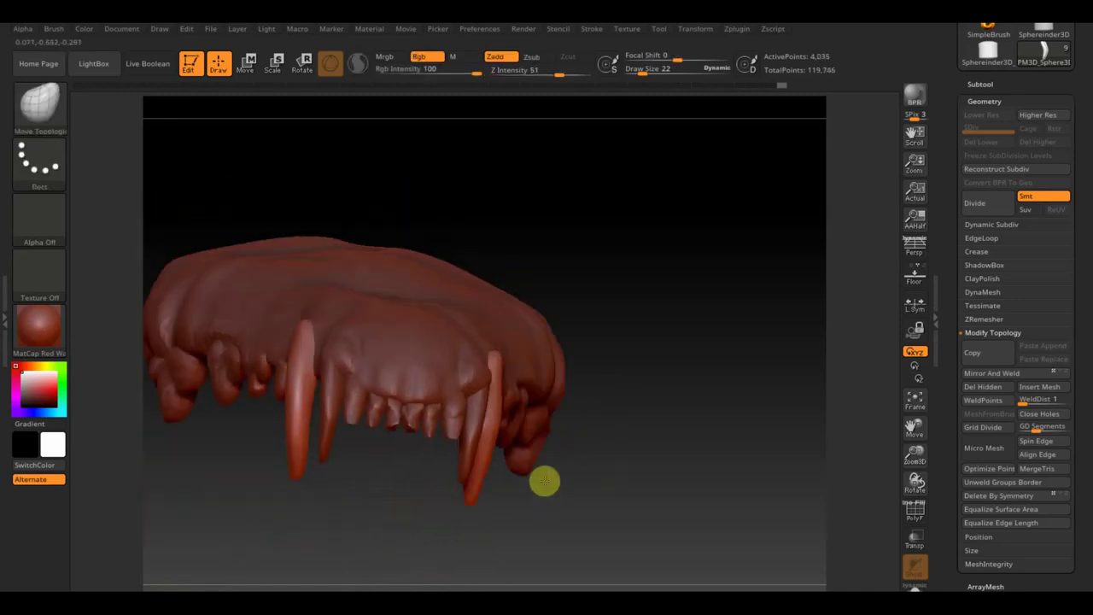
TrimRect away the excess geometry near the left fang, leaving 4,165 points.
left_click_drag(420, 498, 395, 513)
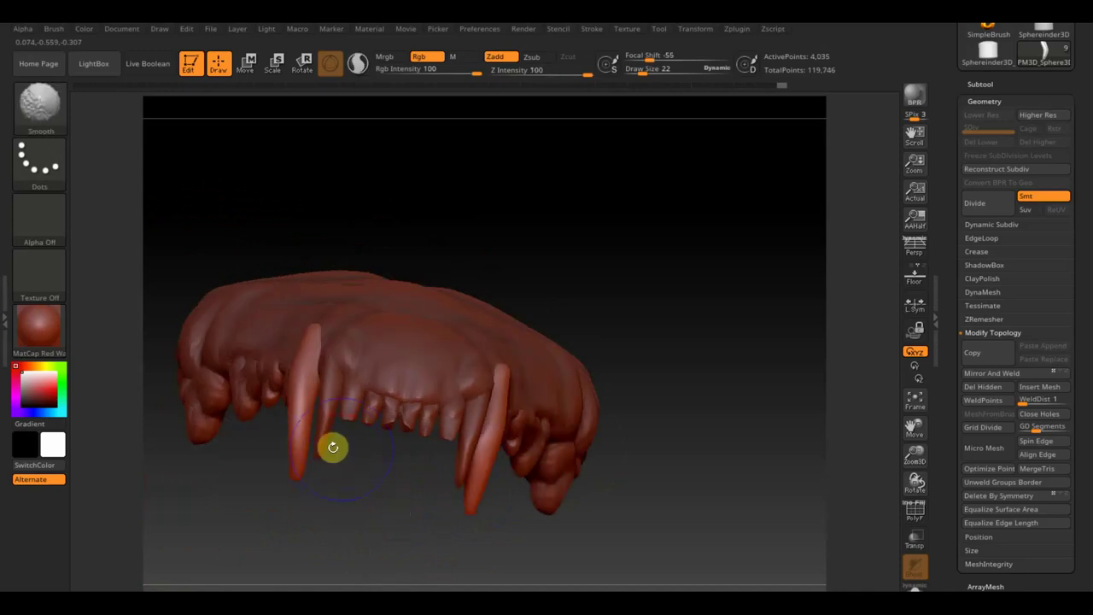
left_click_drag(332, 447, 359, 507)
mouse_move(313, 418)
left_mouse_down()
mouse_move(359, 490)
mouse_move(305, 444)
left_mouse_up()
mouse_move(384, 501)
left_mouse_down()
mouse_move(432, 518)
mouse_move(471, 404)
mouse_move(558, 404)
mouse_move(644, 368)
mouse_move(661, 393)
mouse_move(632, 358)
mouse_move(532, 379)
mouse_move(556, 398)
mouse_move(644, 397)
mouse_move(586, 419)
mouse_move(600, 425)
mouse_move(610, 412)
left_mouse_up()
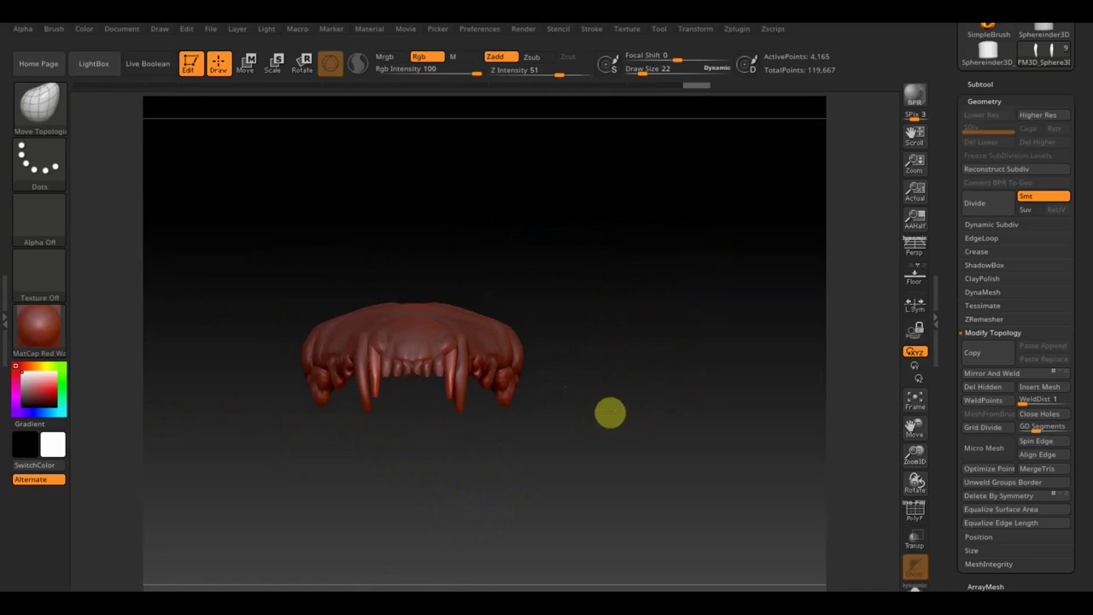
Select the flat bar subtool PM3D_Sphereinder3D_2 from the subtool picker.
left_click(1004, 85)
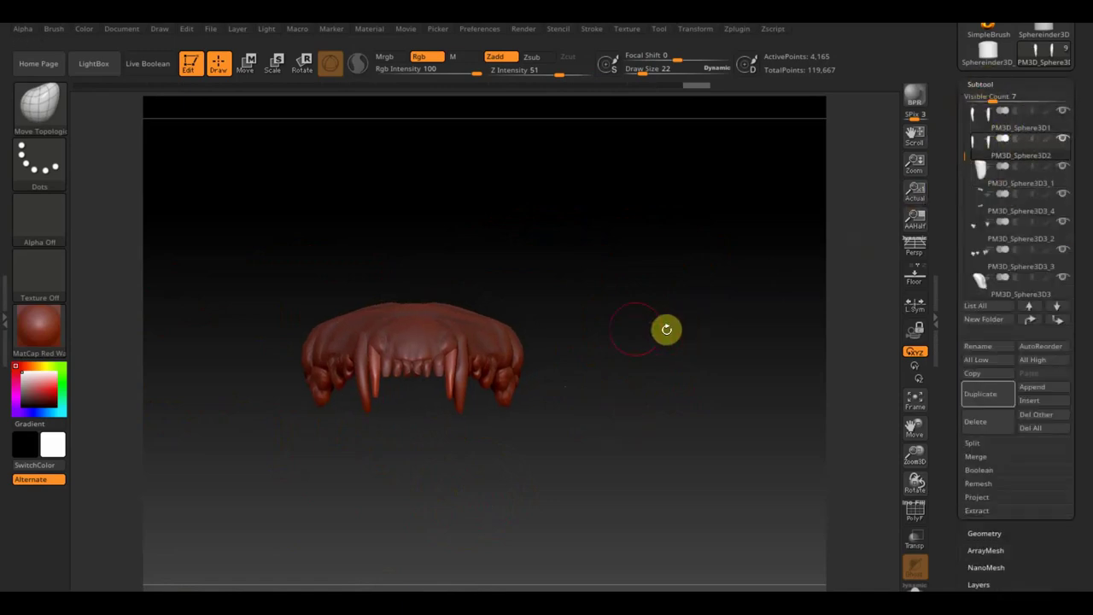
key("shift+alt+s")
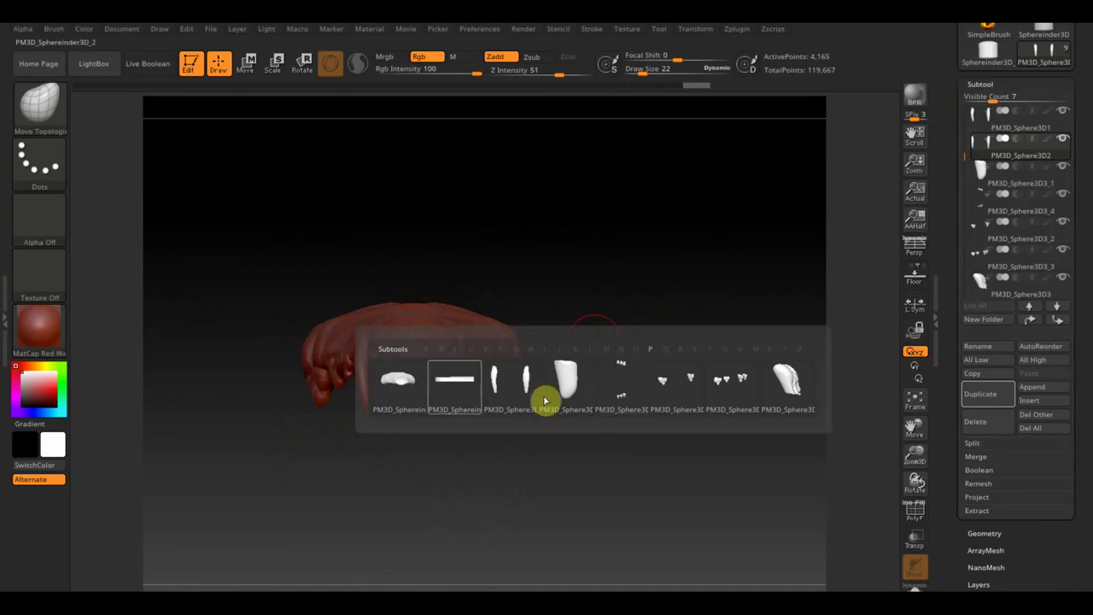
left_click(466, 398)
mouse_move(632, 374)
left_mouse_down()
mouse_move(661, 433)
mouse_move(637, 411)
mouse_move(675, 442)
mouse_move(615, 332)
mouse_move(635, 370)
mouse_move(611, 413)
left_mouse_up()
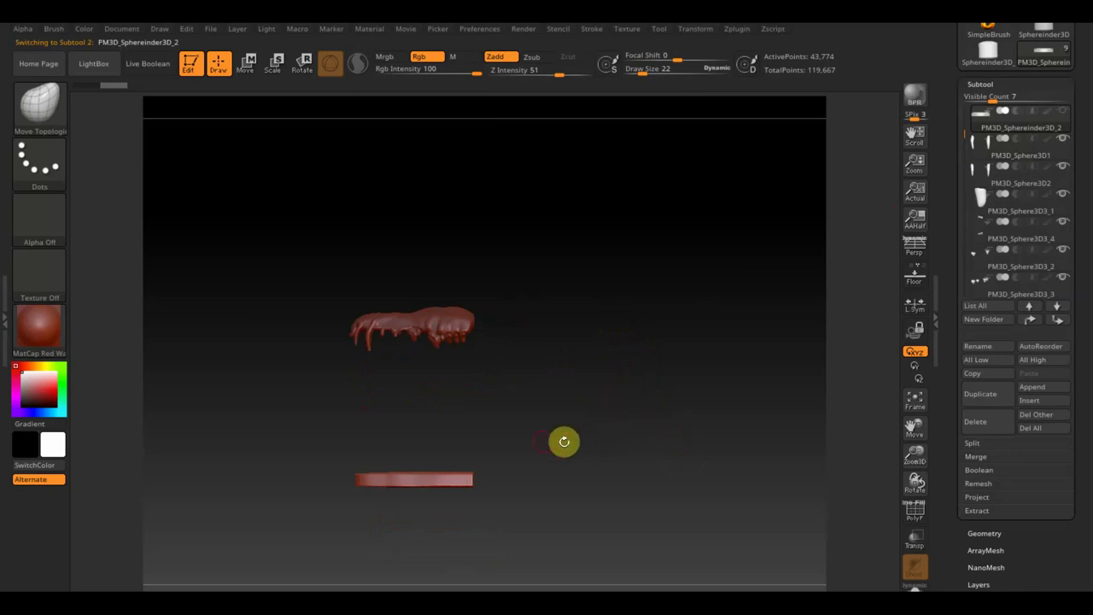
Raise the bar beneath the upper jaw with the Move gizmo, then return to Draw.
left_click(246, 63)
mouse_move(439, 387)
left_mouse_down()
mouse_move(447, 315)
mouse_move(477, 256)
left_mouse_up()
mouse_move(558, 335)
left_mouse_down()
mouse_move(641, 307)
mouse_move(654, 225)
mouse_move(654, 254)
left_mouse_up()
left_click_drag(615, 362, 649, 456, "alt")
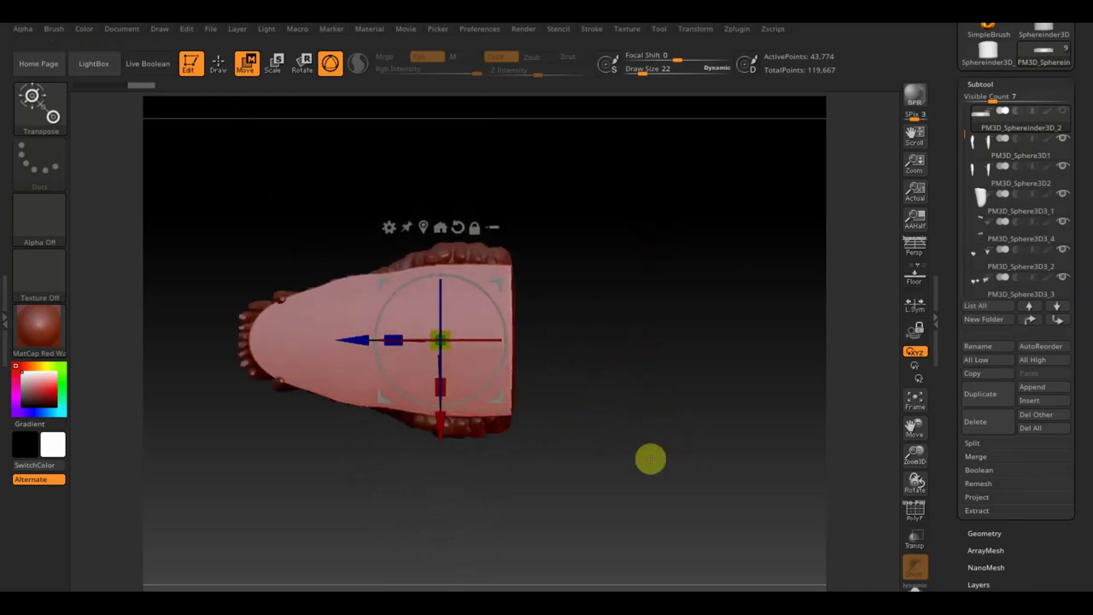
left_click(222, 73)
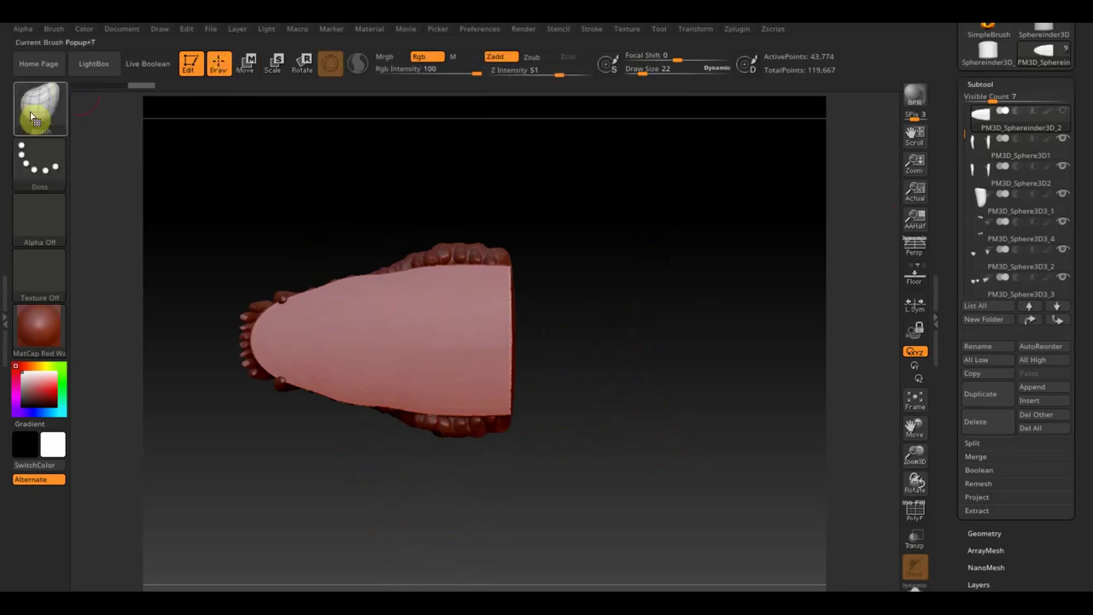
With a Move Topological brush at size 94, push the bar's edges to the jaw outline and narrow its tip.
left_click_drag(639, 70, 658, 74)
left_click_drag(425, 231, 348, 317)
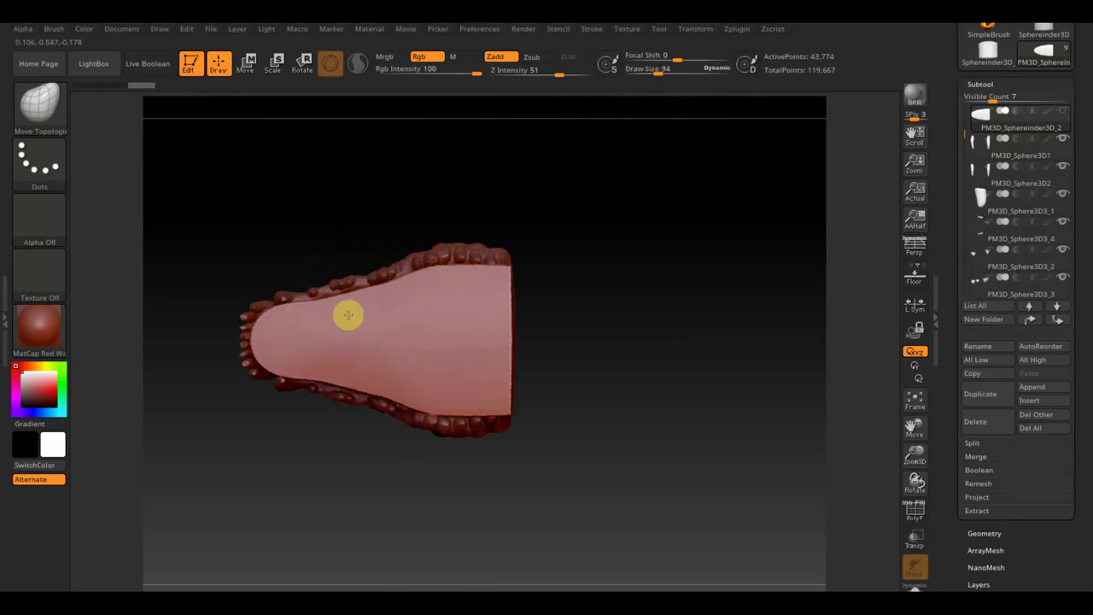
left_click_drag(256, 337, 251, 339)
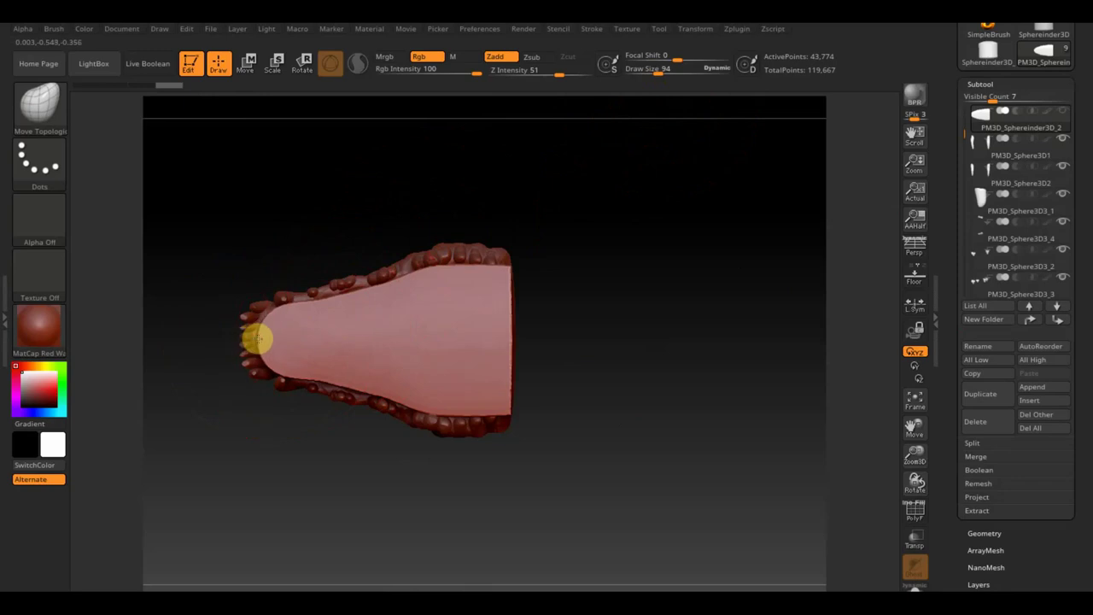
left_click(442, 266)
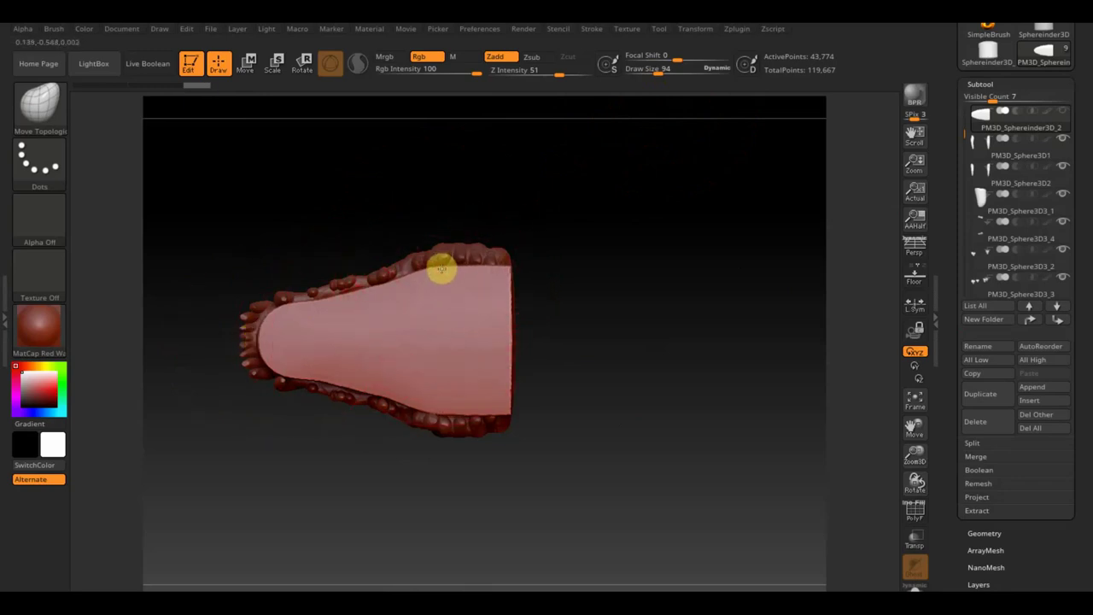
mouse_move(530, 346)
left_mouse_down()
mouse_move(641, 362)
mouse_move(635, 434)
mouse_move(640, 356)
left_mouse_up()
mouse_move(471, 327)
left_mouse_down()
mouse_move(364, 315)
mouse_move(378, 315)
left_mouse_up()
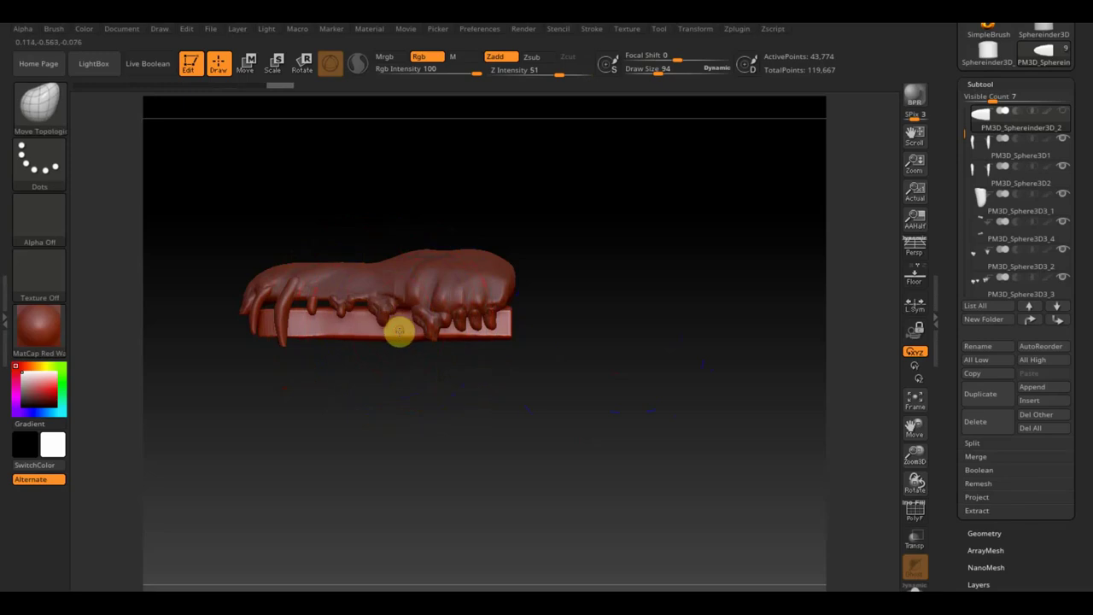
Lower the bar beneath the upper jaw and bend its middle into a lower jaw.
left_click(246, 63)
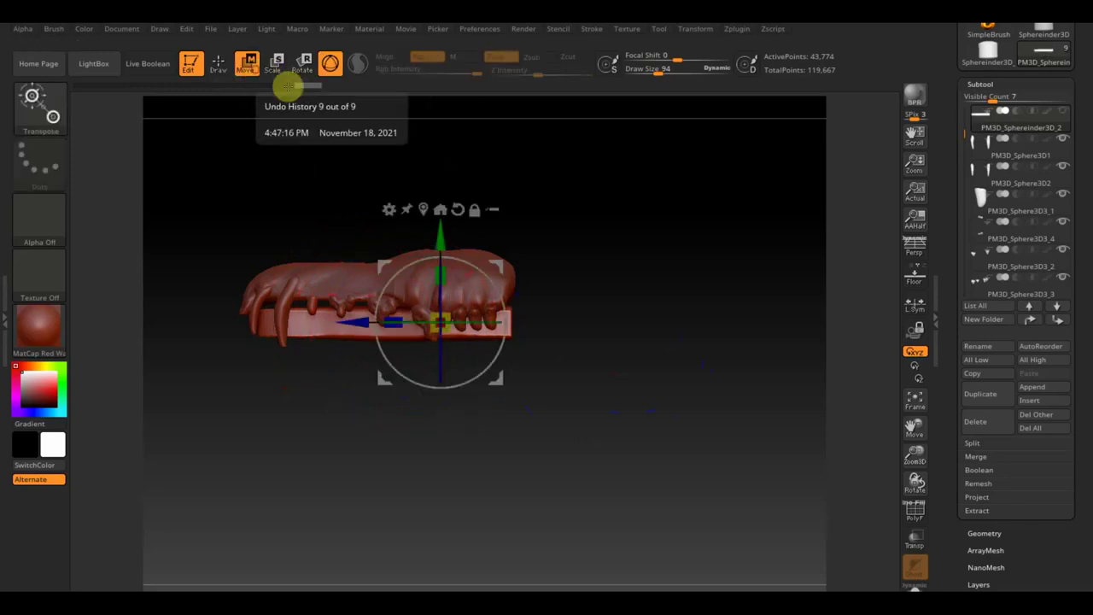
left_click_drag(415, 245, 444, 288)
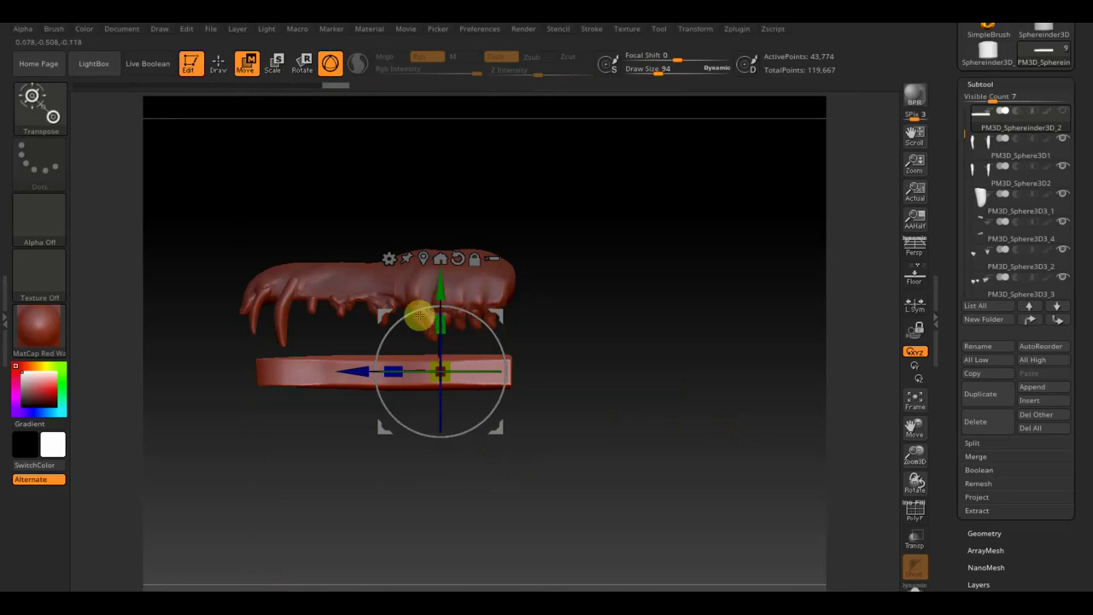
key("q")
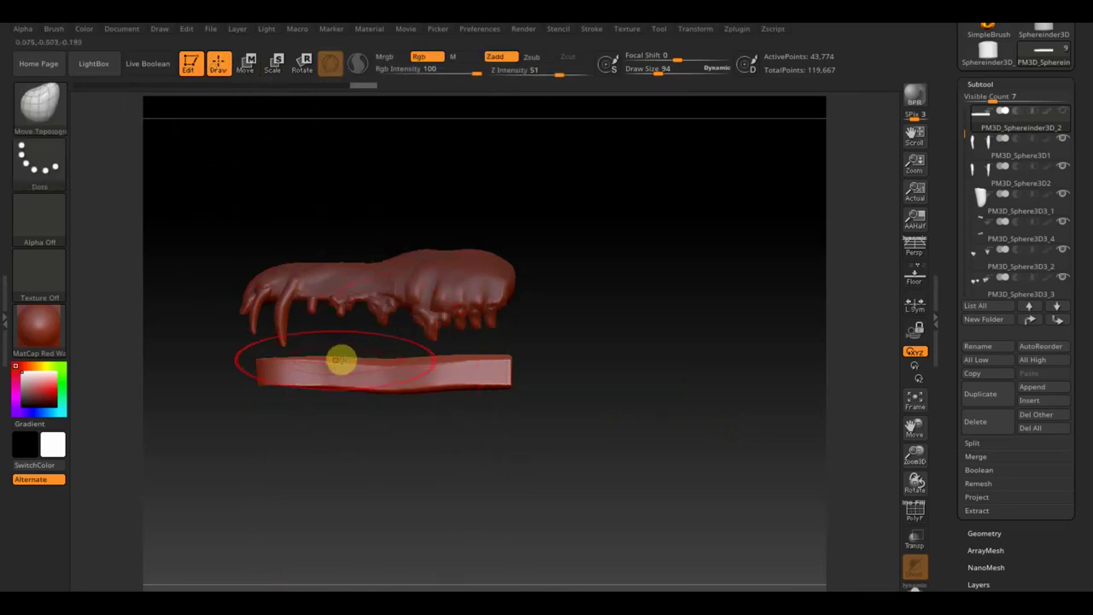
left_click_drag(425, 366, 421, 371)
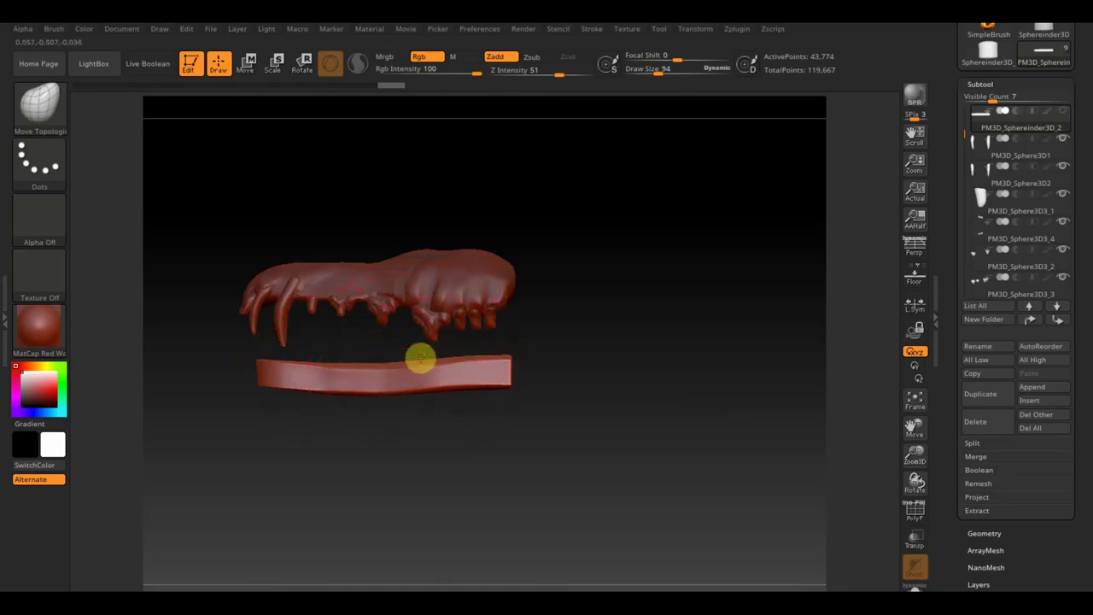
Smooth the lower jaw bar and overlay the skull reference photo.
mouse_move(292, 361)
left_mouse_down("shift")
mouse_move(256, 365)
mouse_move(495, 356)
left_mouse_up("shift")
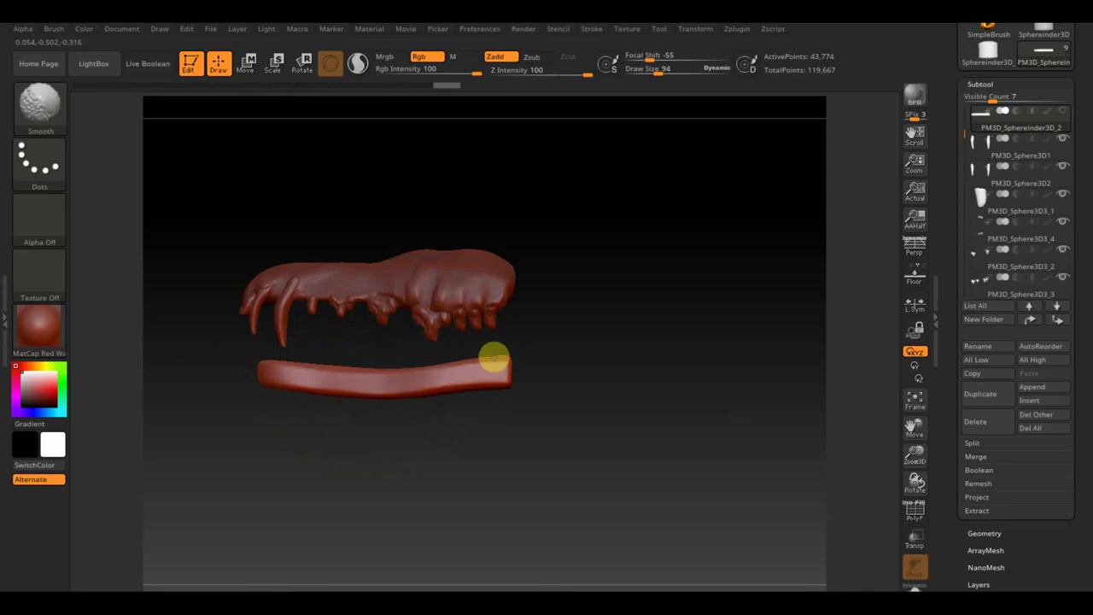
right_click_drag(496, 356, 509, 428)
left_click_drag(509, 428, 546, 385, "shift")
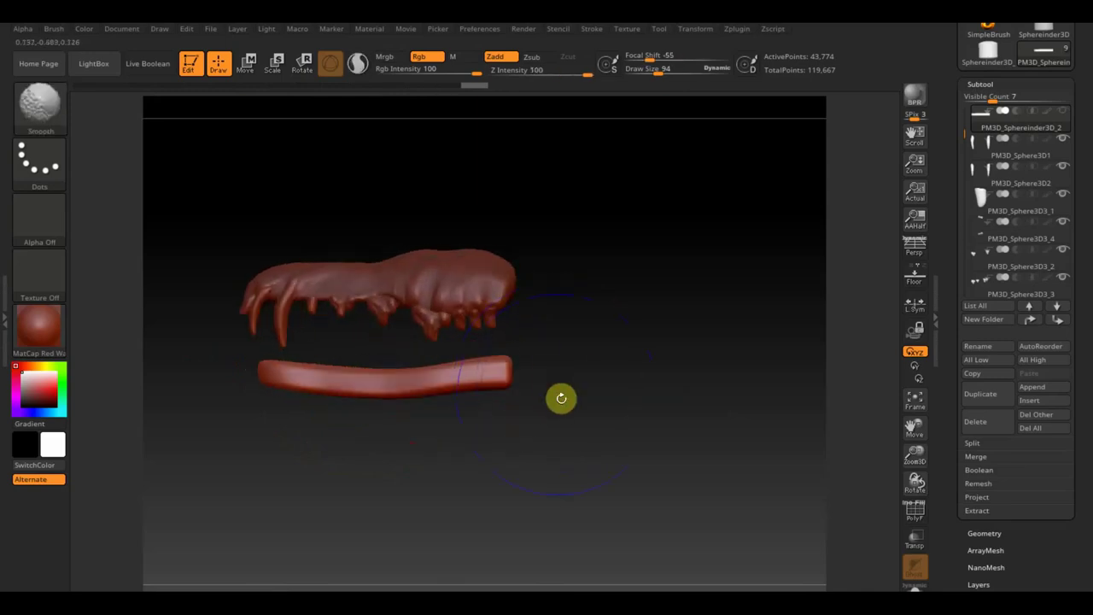
key("shift+z")
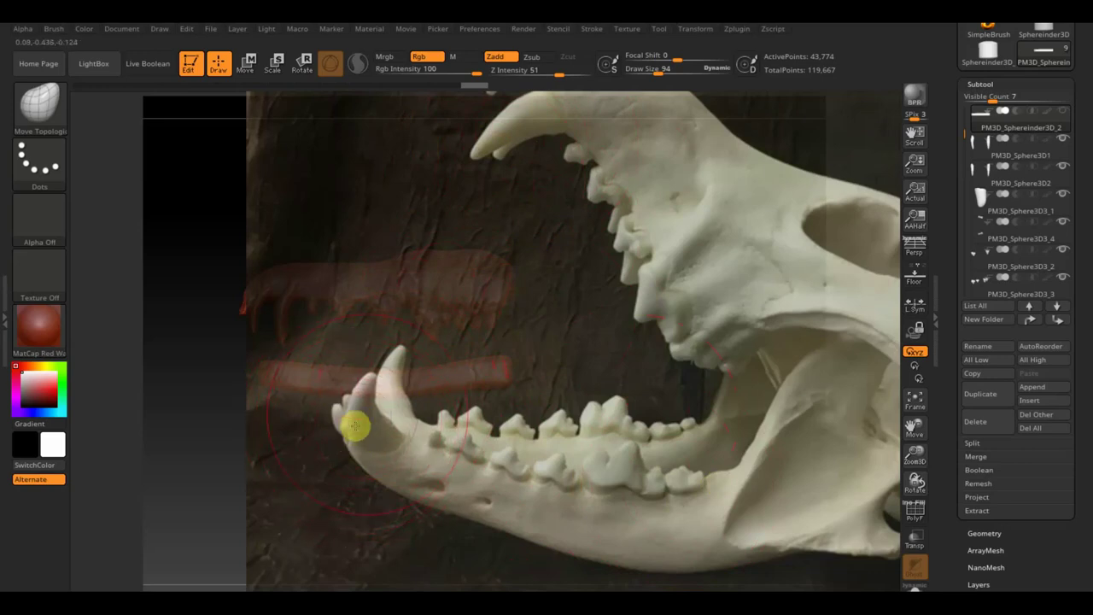
Hide the reference photo, inspect both jaws from several angles, and activate PM3D_Sphere3D1.
key("shift")
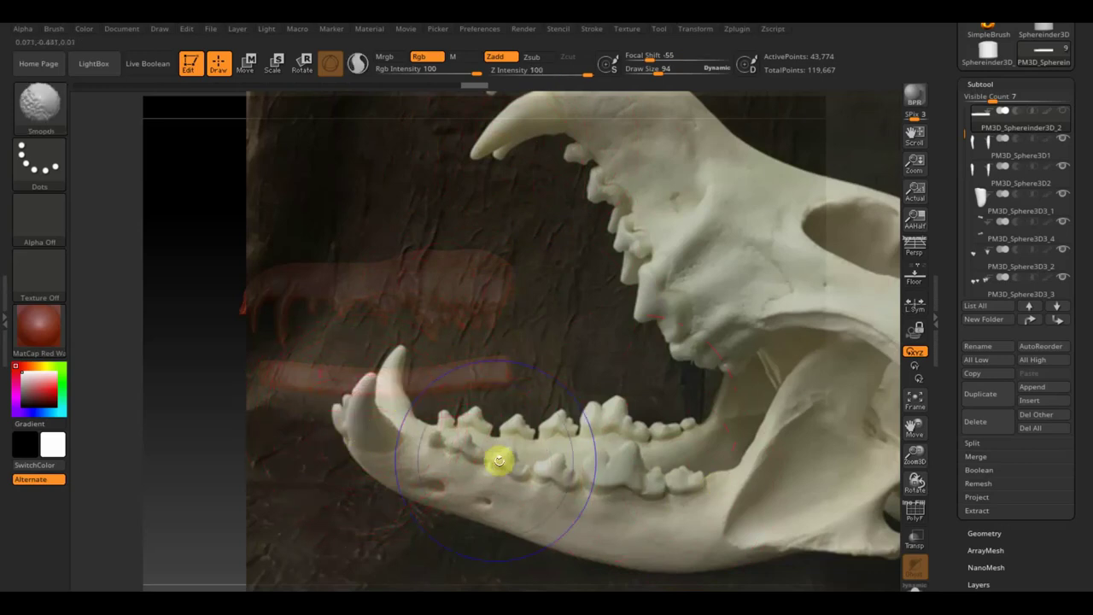
key("shift+z")
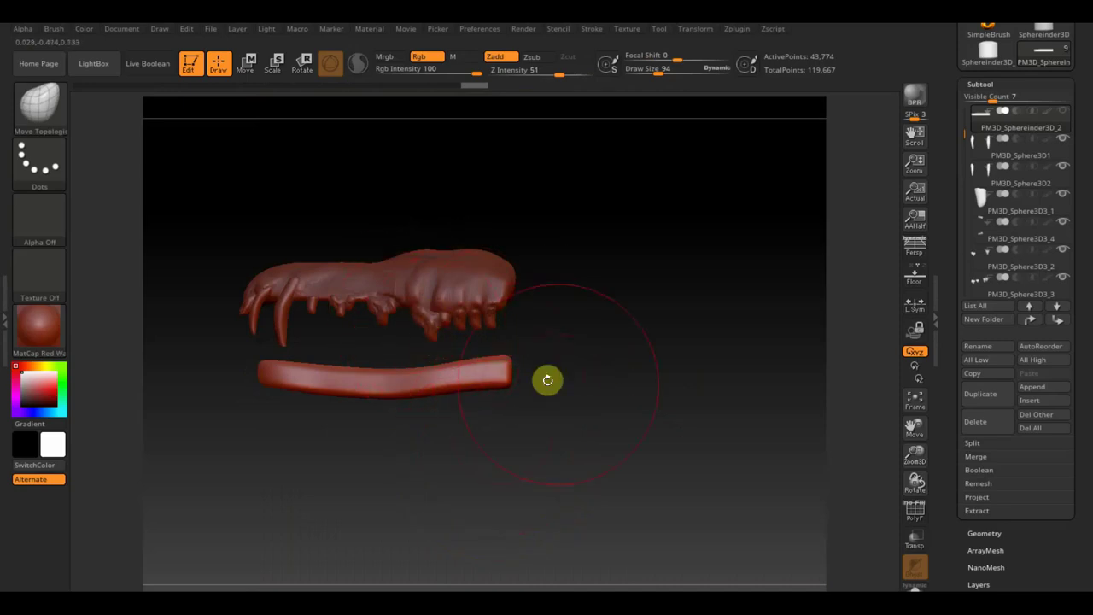
mouse_move(577, 388)
left_mouse_down()
mouse_move(598, 388)
mouse_move(593, 244)
mouse_move(609, 304)
mouse_move(593, 385)
mouse_move(603, 373)
left_mouse_up()
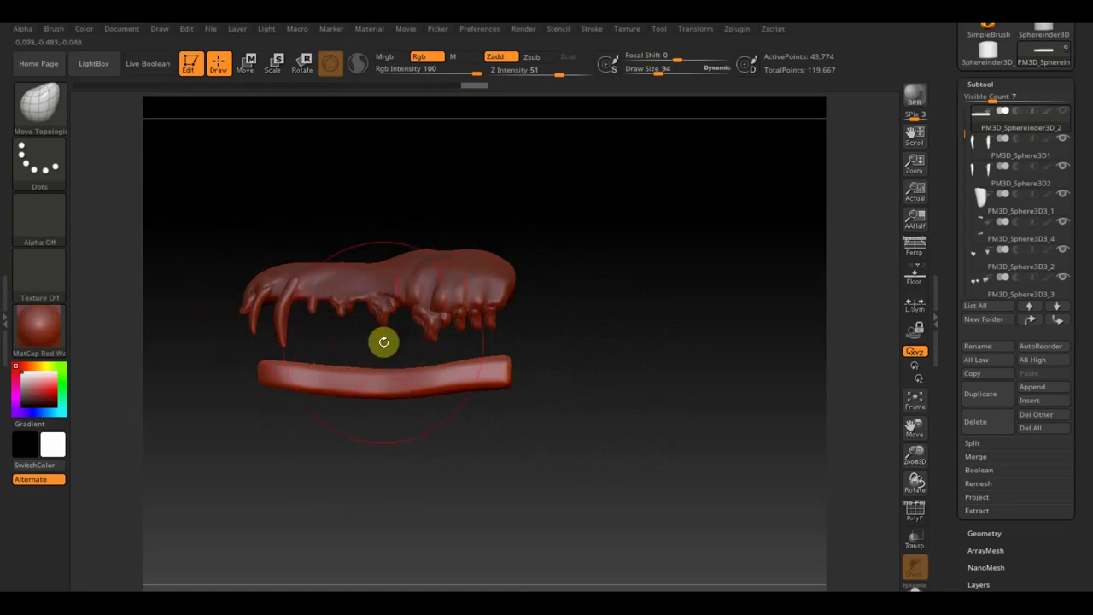
mouse_move(384, 335)
left_mouse_down()
mouse_move(273, 293)
mouse_move(556, 290)
mouse_move(577, 379)
mouse_move(634, 370)
left_mouse_up()
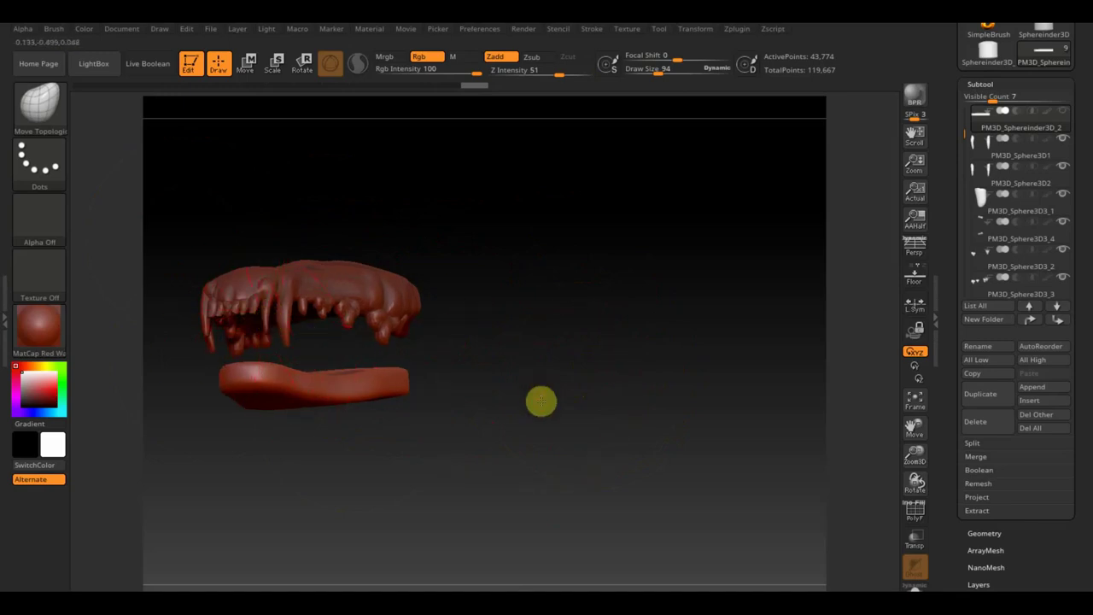
left_click_drag(539, 398, 556, 461)
mouse_move(359, 291)
left_mouse_down()
mouse_move(371, 325)
mouse_move(139, 173)
left_mouse_up()
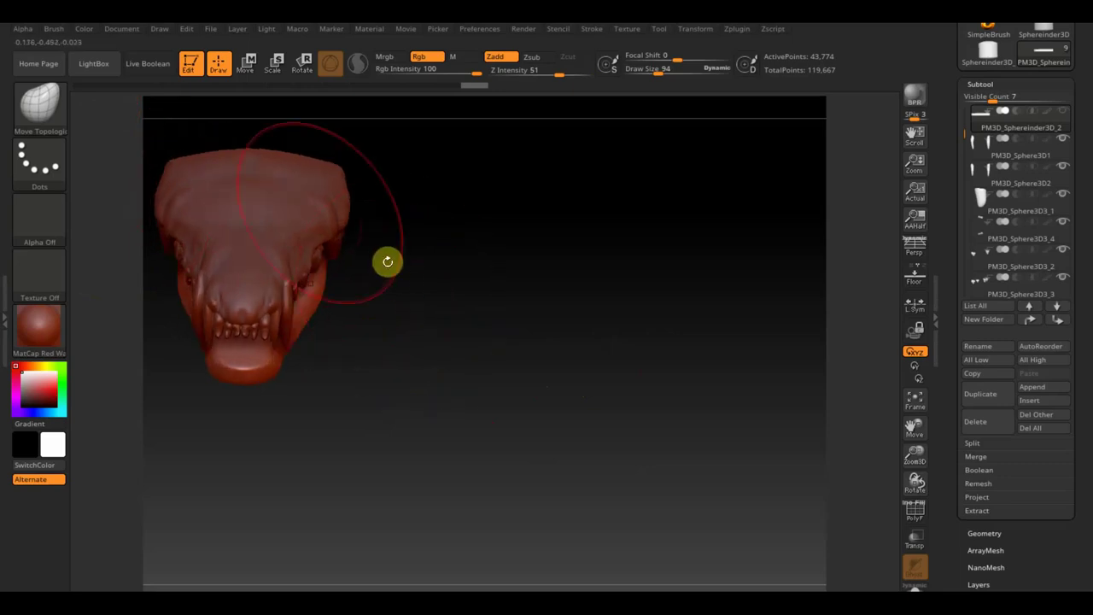
mouse_move(432, 276)
left_mouse_down()
mouse_move(413, 190)
mouse_move(504, 301)
mouse_move(603, 364)
left_mouse_up()
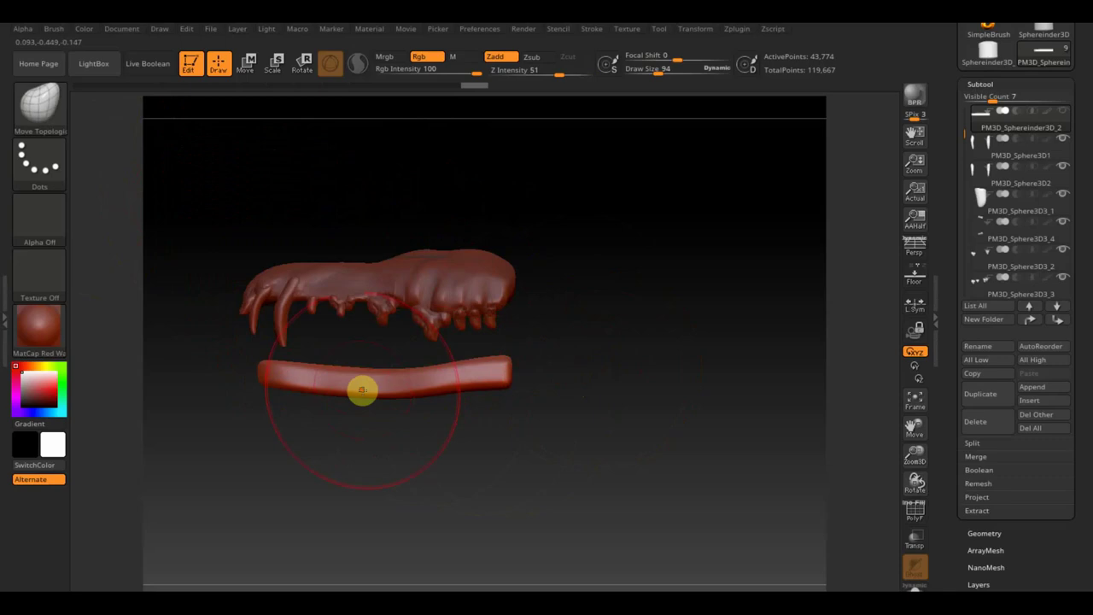
left_click(279, 321, "alt")
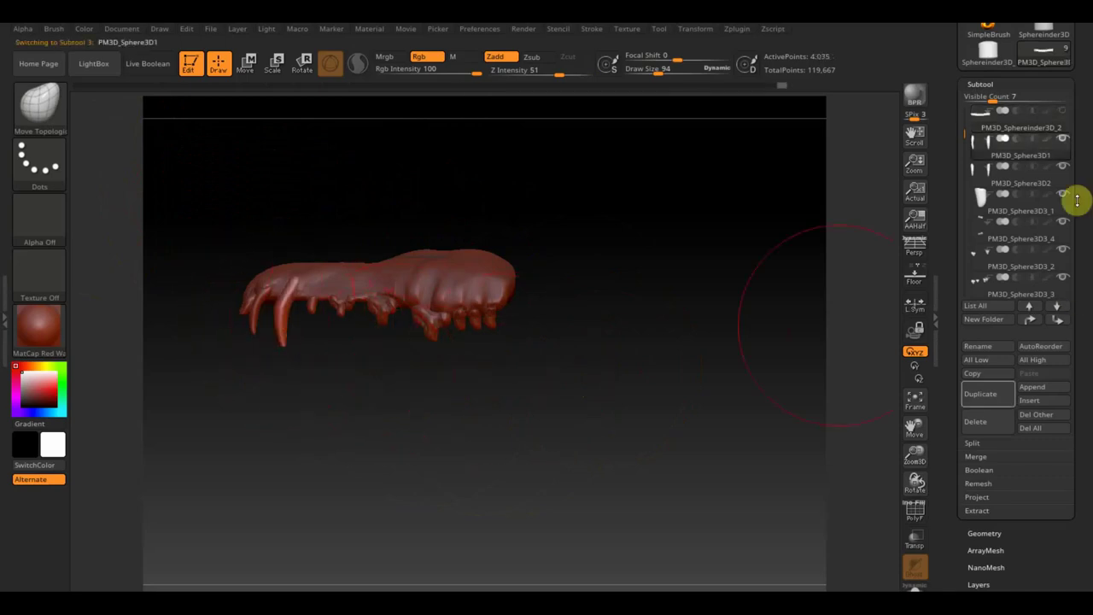
Unhide the PM3D_Sphereinder3D_2 bar and move it further down, clear of the upper fangs.
left_click(1065, 112)
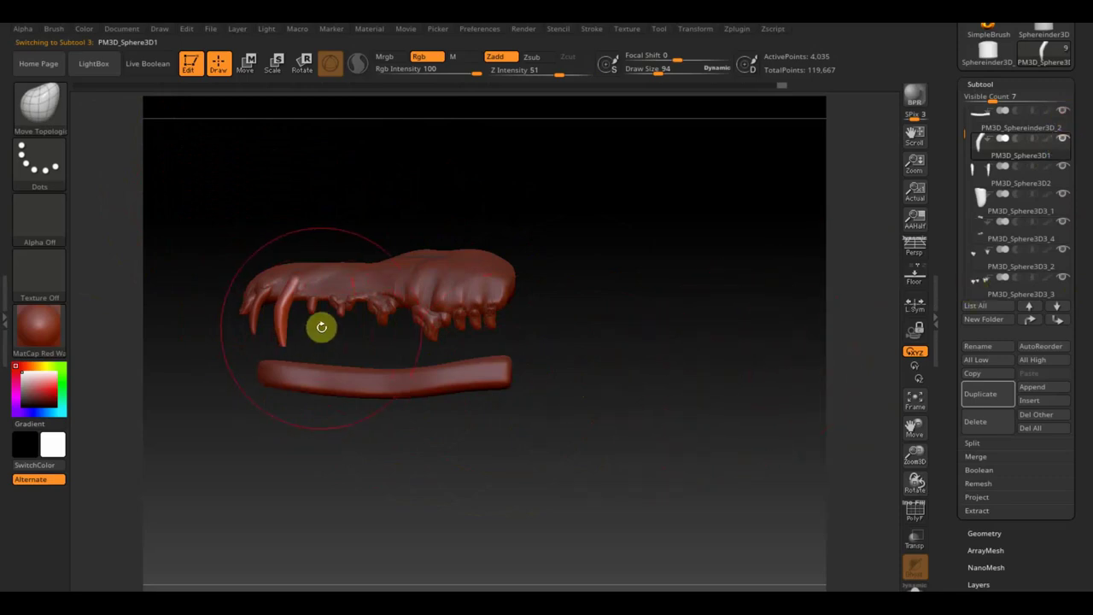
mouse_move(527, 473)
left_mouse_down()
mouse_move(607, 487)
mouse_move(627, 476)
mouse_move(586, 464)
mouse_move(646, 445)
left_mouse_up()
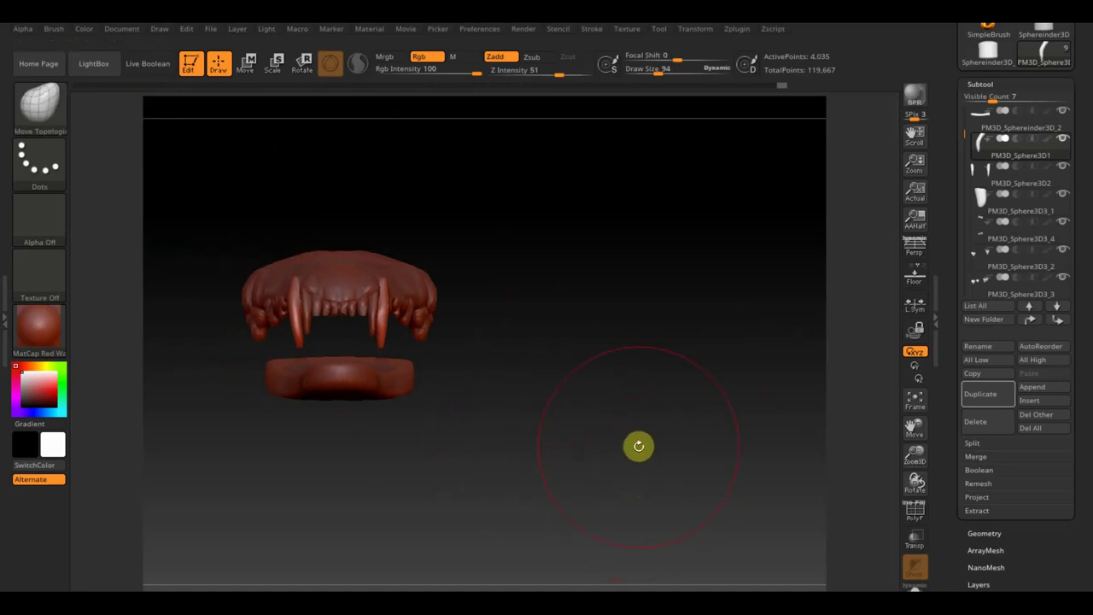
left_click(366, 387, "alt")
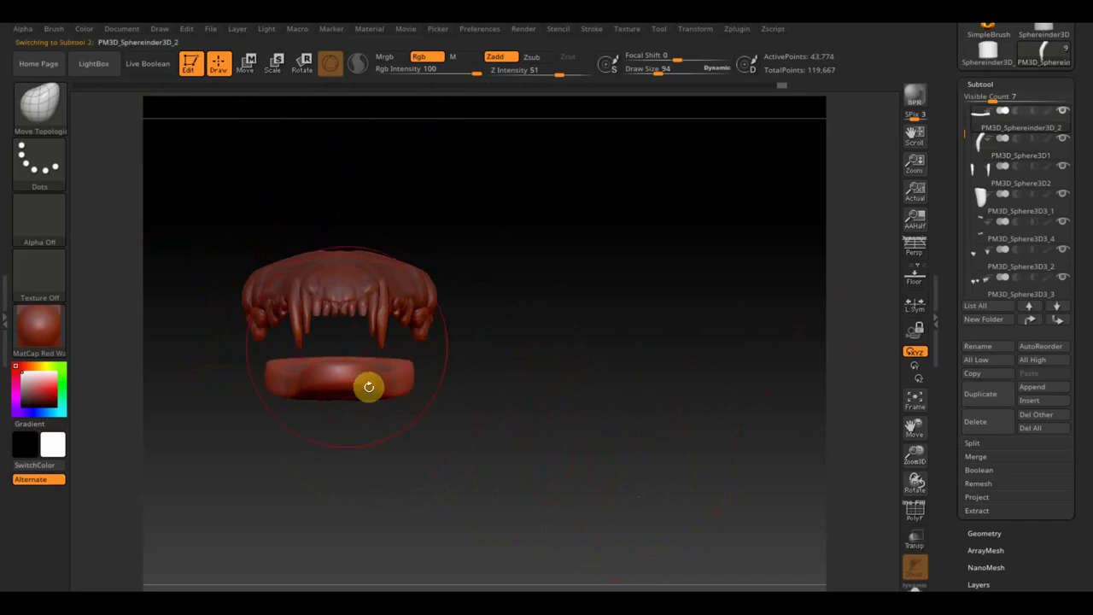
left_click(247, 64)
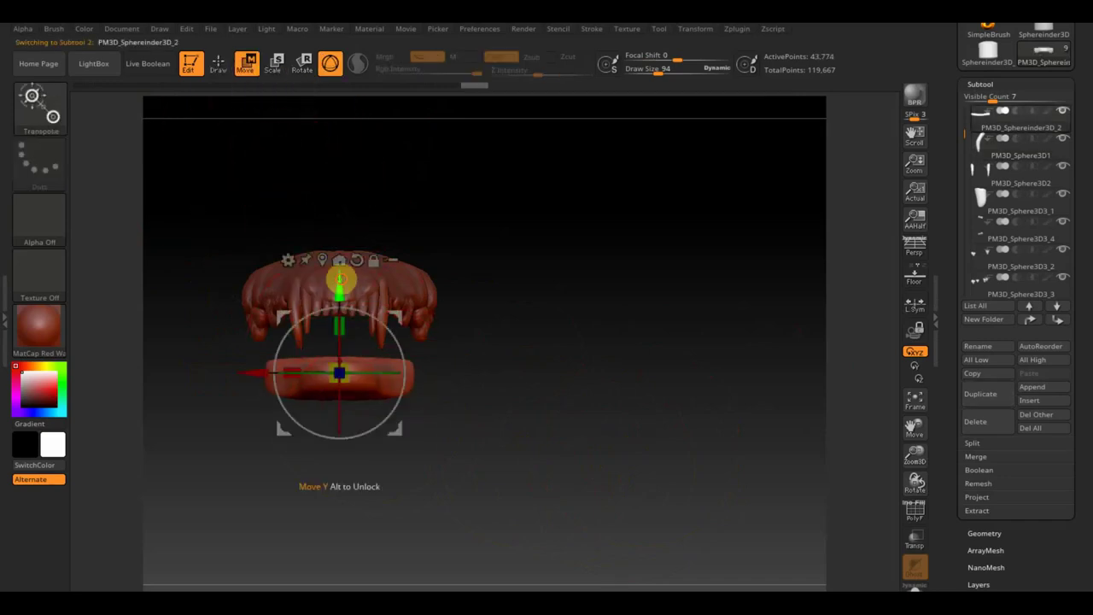
left_click_drag(339, 279, 340, 371)
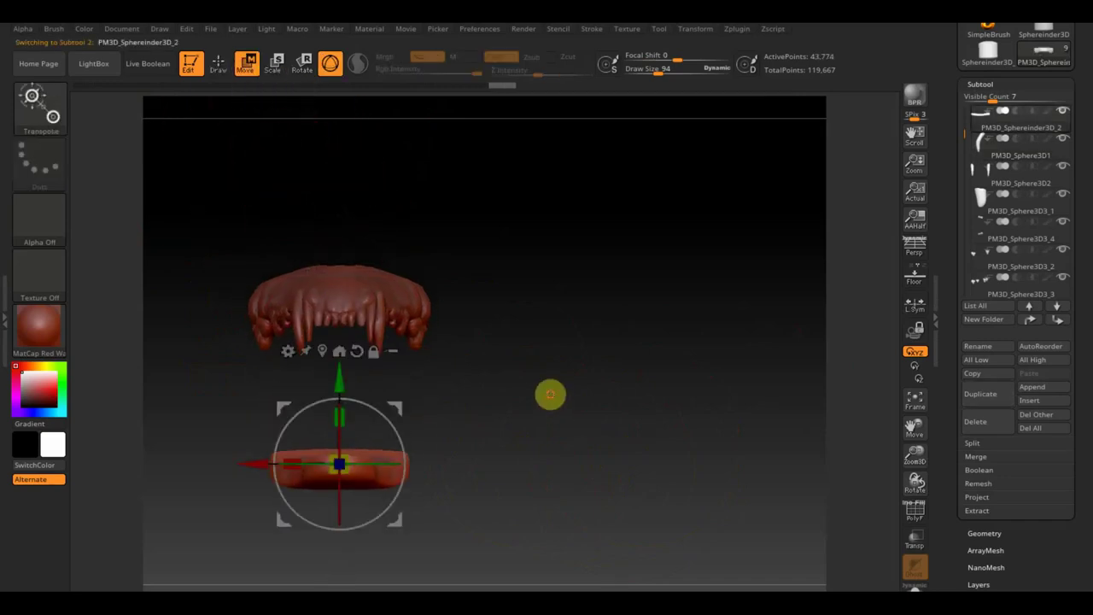
left_click_drag(550, 392, 600, 349, "alt")
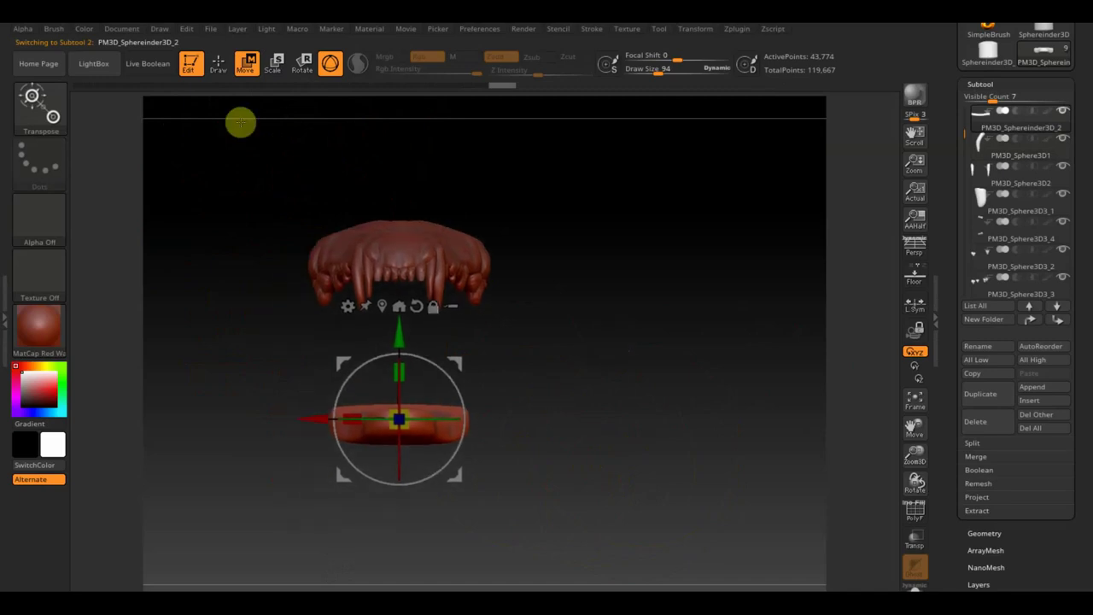
Save the project as 'ZBrushProject челюсть собаки'.
left_click(210, 31)
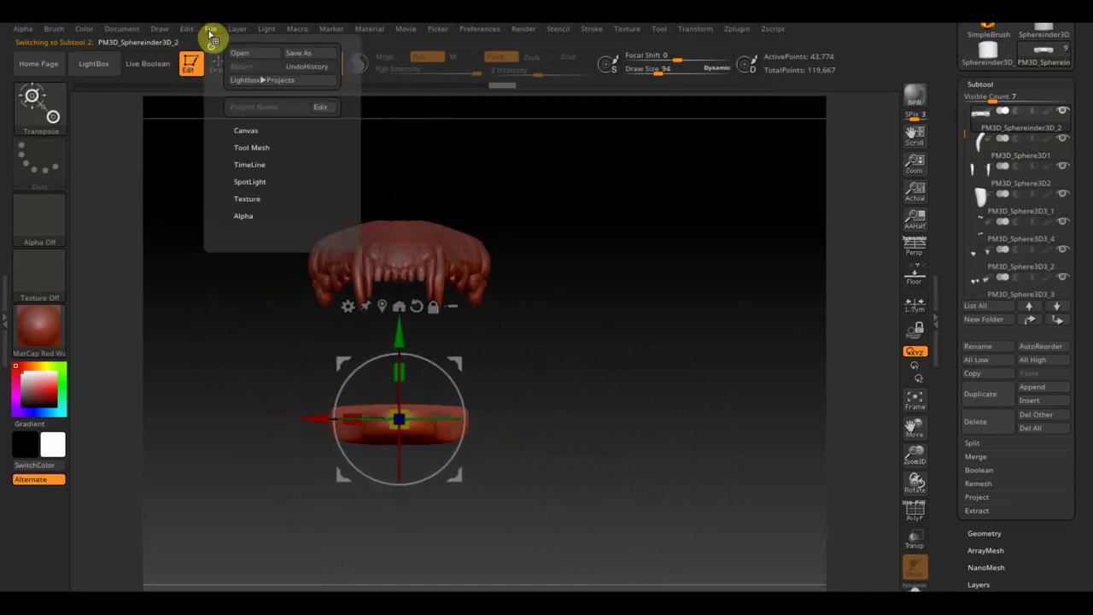
left_click(304, 61)
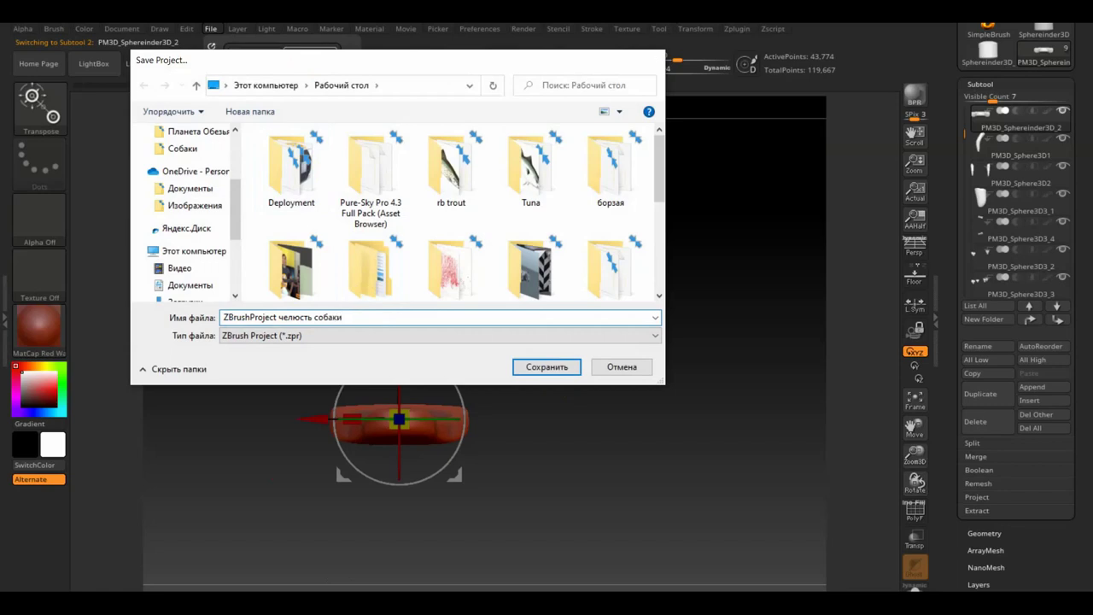
key("Return")
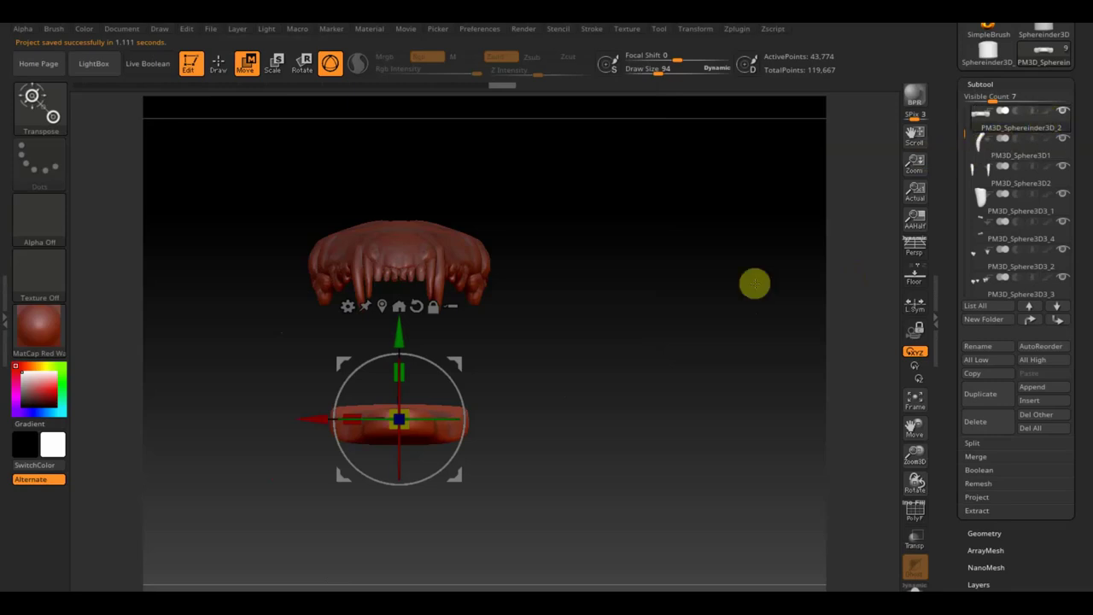
key("n")
mouse_move(561, 365)
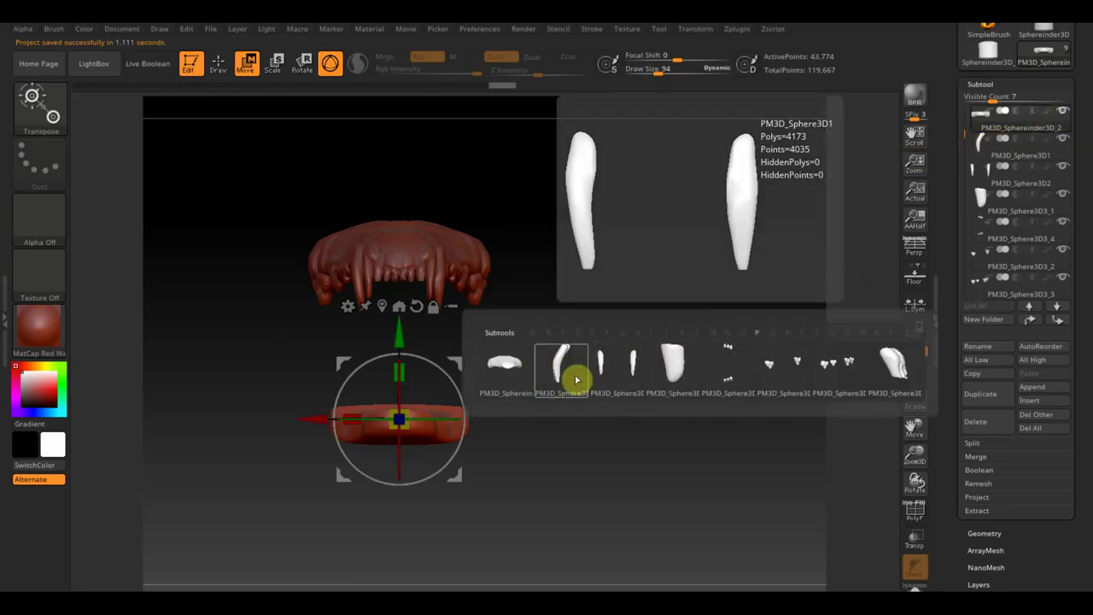
Merge the teeth subtool down into PM3D_Sphere3D1.
left_click(575, 379)
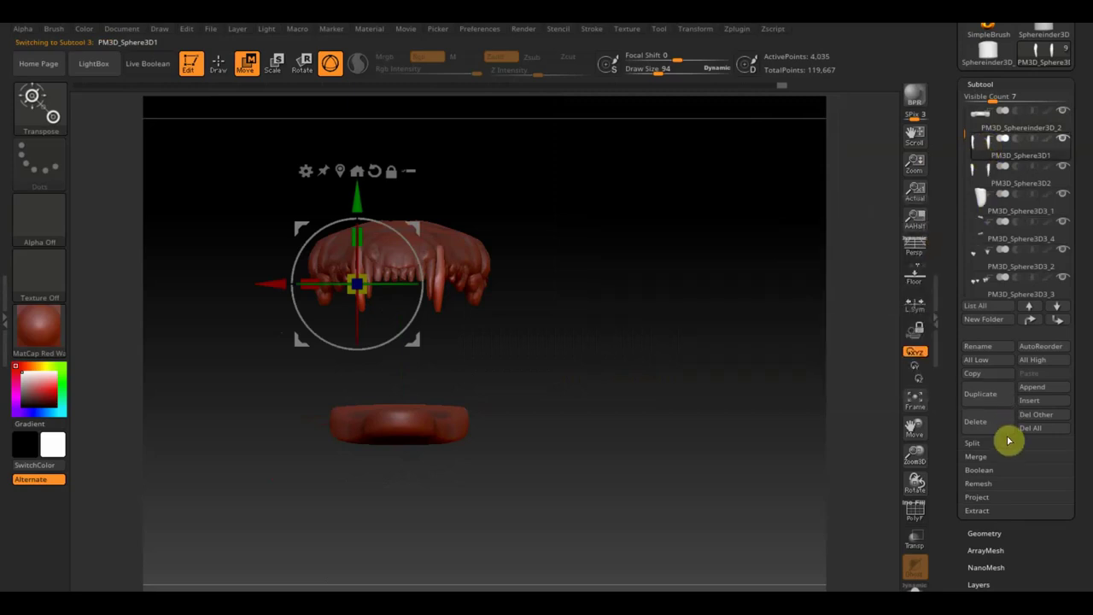
left_click(978, 462)
left_click(986, 469)
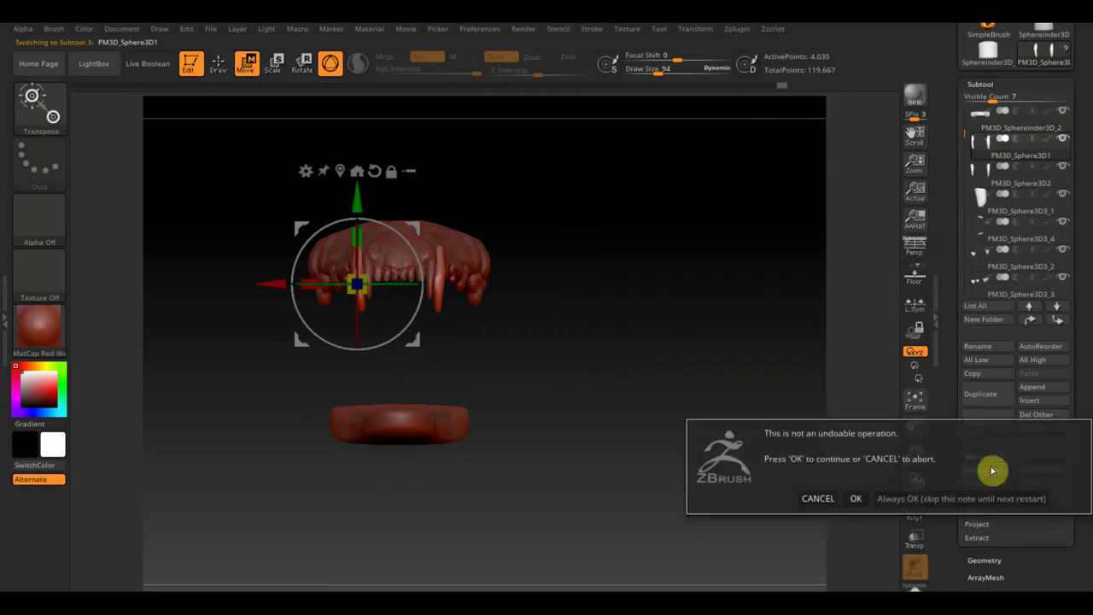
left_click(901, 499)
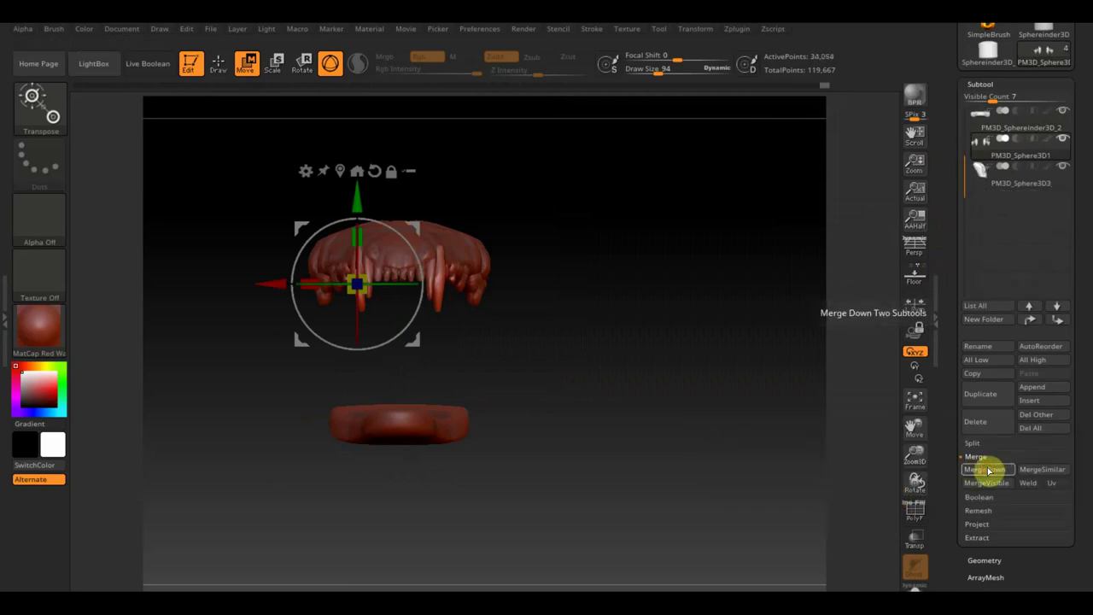
Merge PM3D_Sphere3D3 down into PM3D_Sphere3D1 as well.
left_click(996, 186)
mouse_move(986, 483)
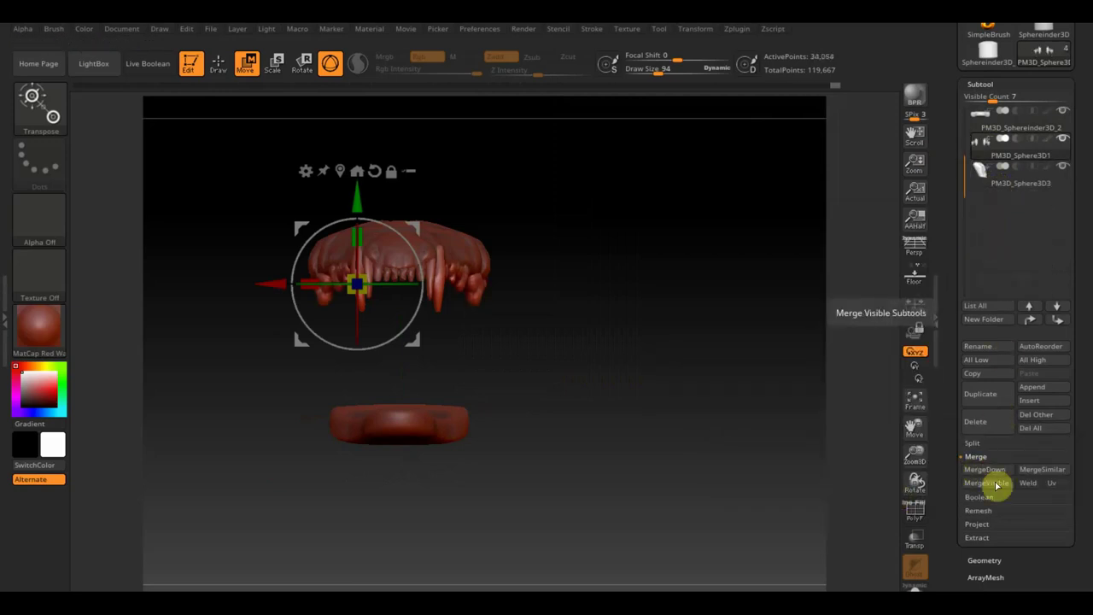
left_click(995, 460)
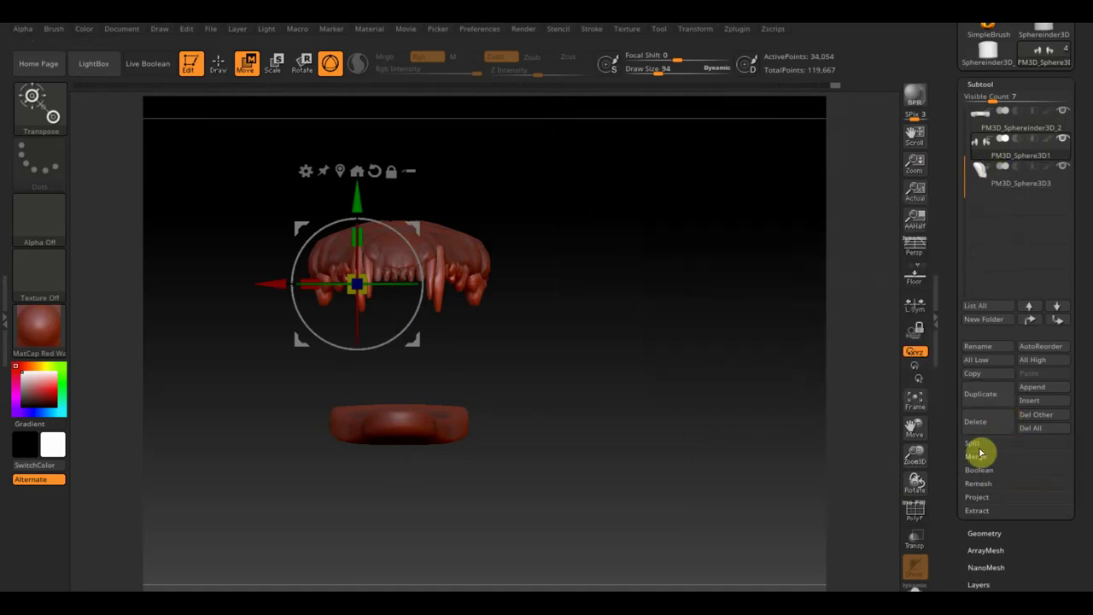
left_click(986, 460)
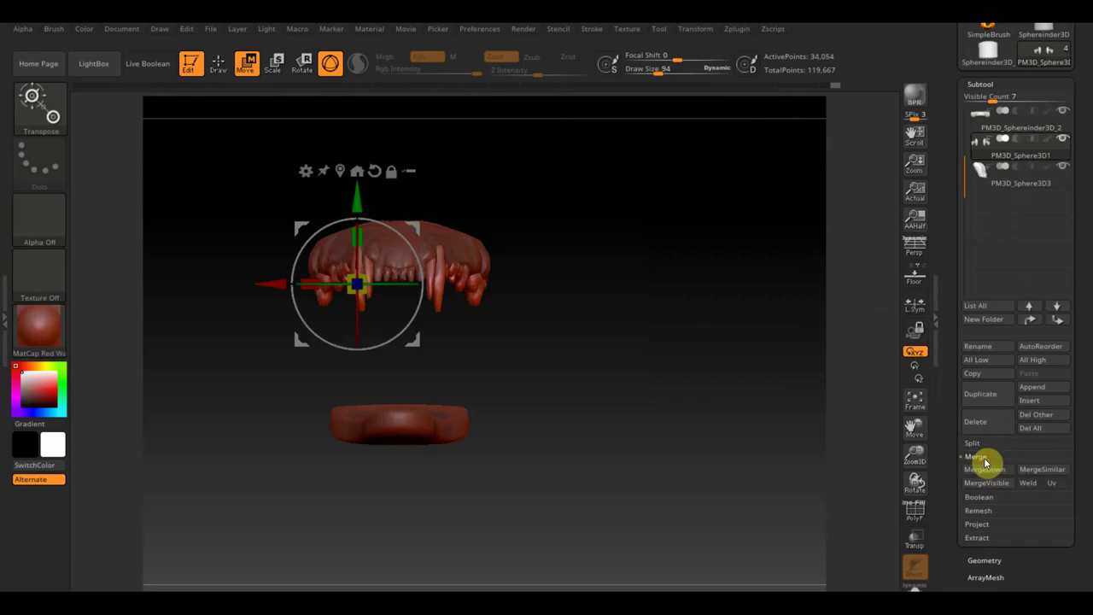
left_click(984, 465)
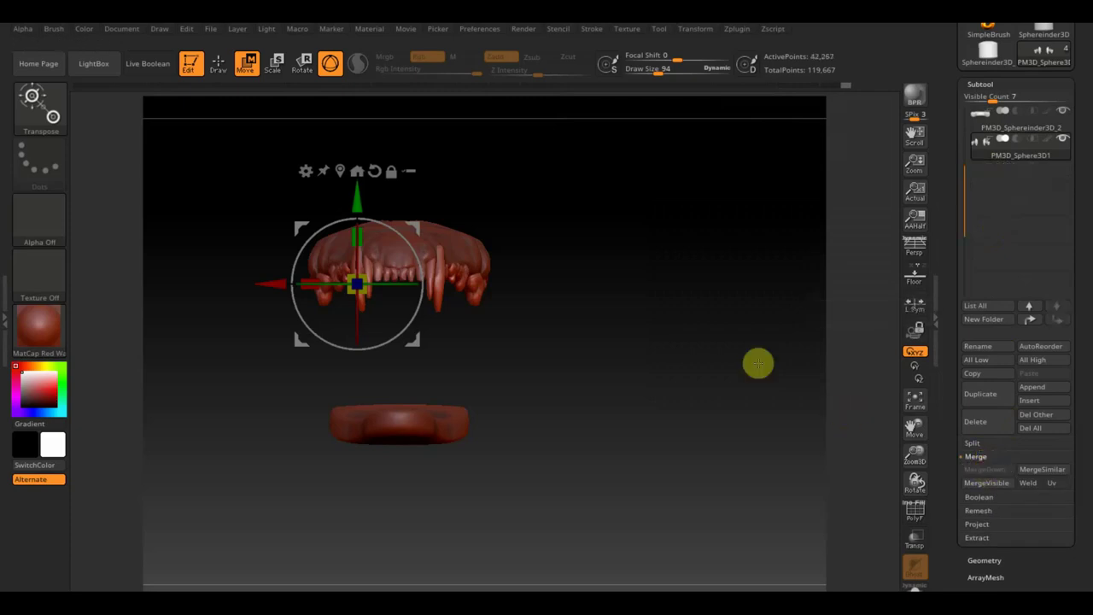
Duplicate the upper teeth, flip the copy upside down and lower it toward the lower jaw.
left_click(987, 402)
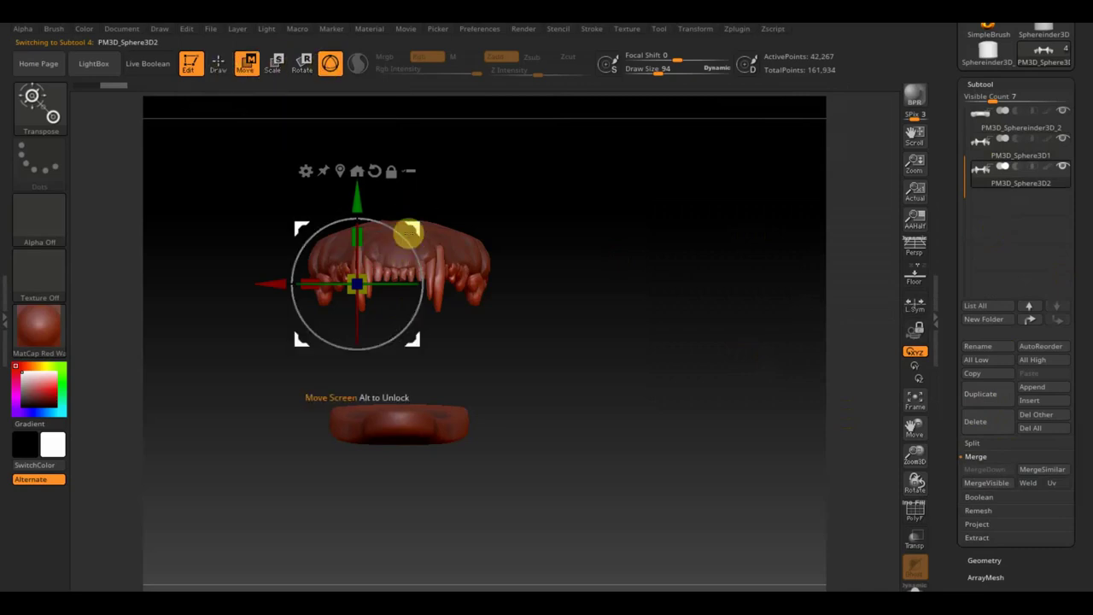
left_click_drag(415, 228, 457, 217)
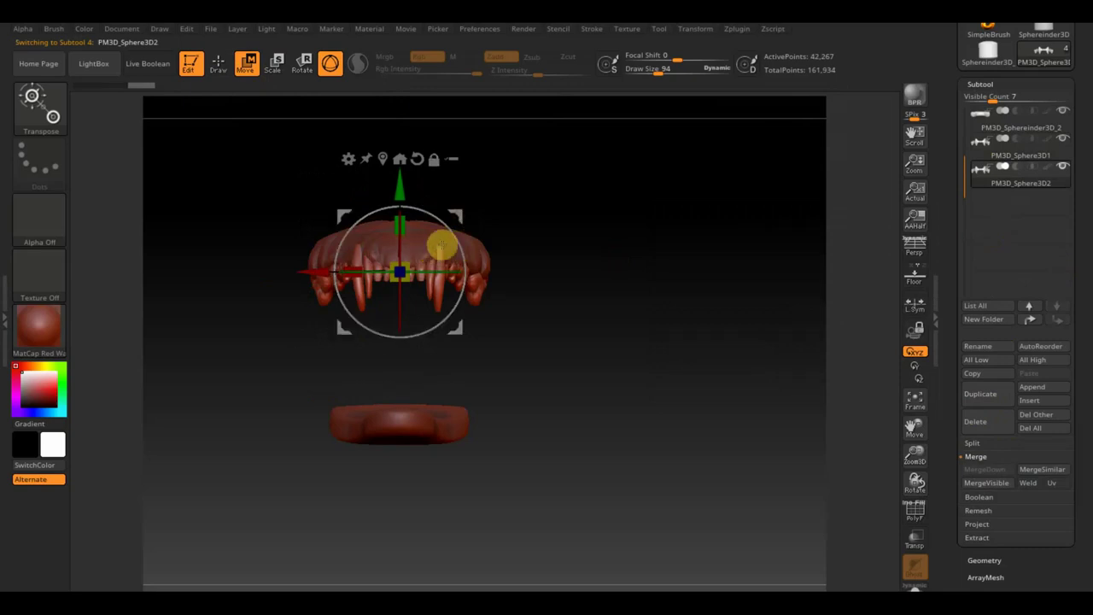
mouse_move(454, 239)
left_mouse_down()
mouse_move(289, 254)
mouse_move(324, 319)
left_mouse_up()
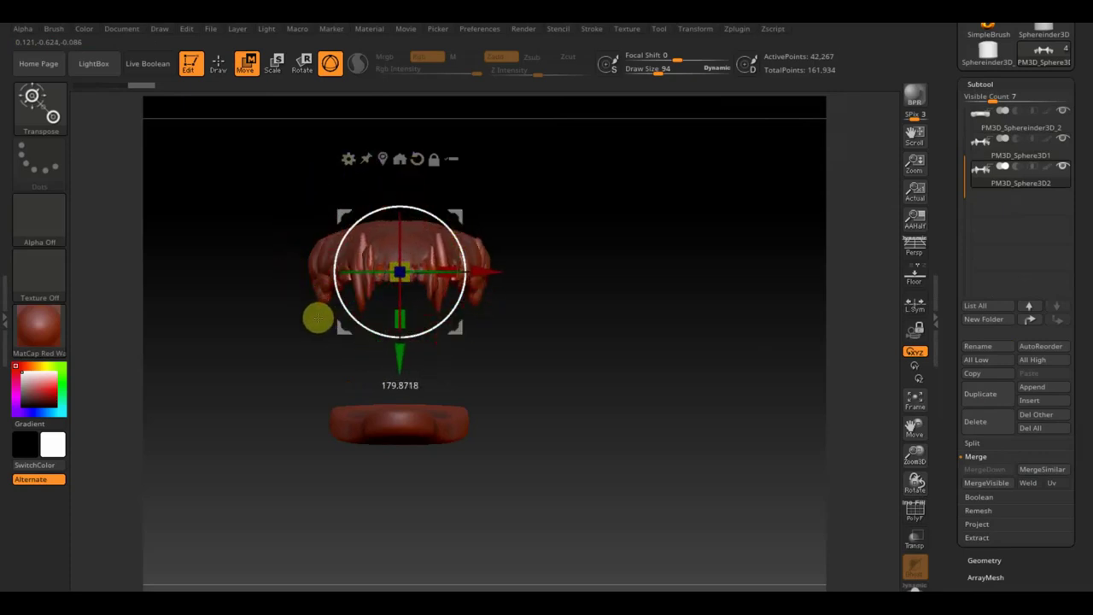
left_click_drag(400, 346, 393, 504, "ctrl")
Scale and slide the lower teeth copy to fit along the lower jaw rim.
left_click_drag(705, 421, 637, 454)
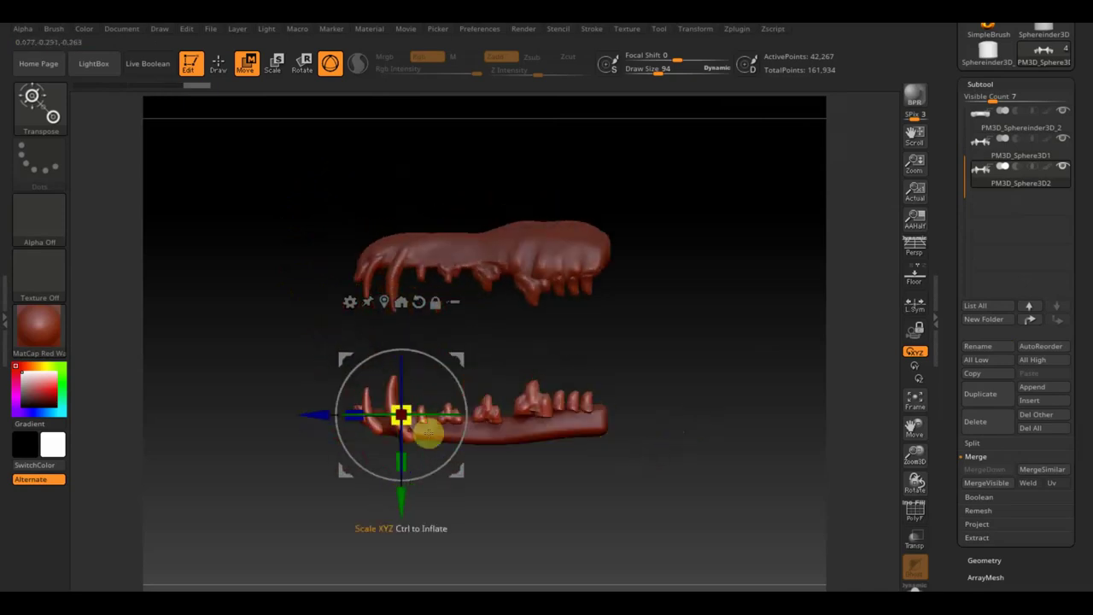
left_click_drag(408, 425, 403, 418)
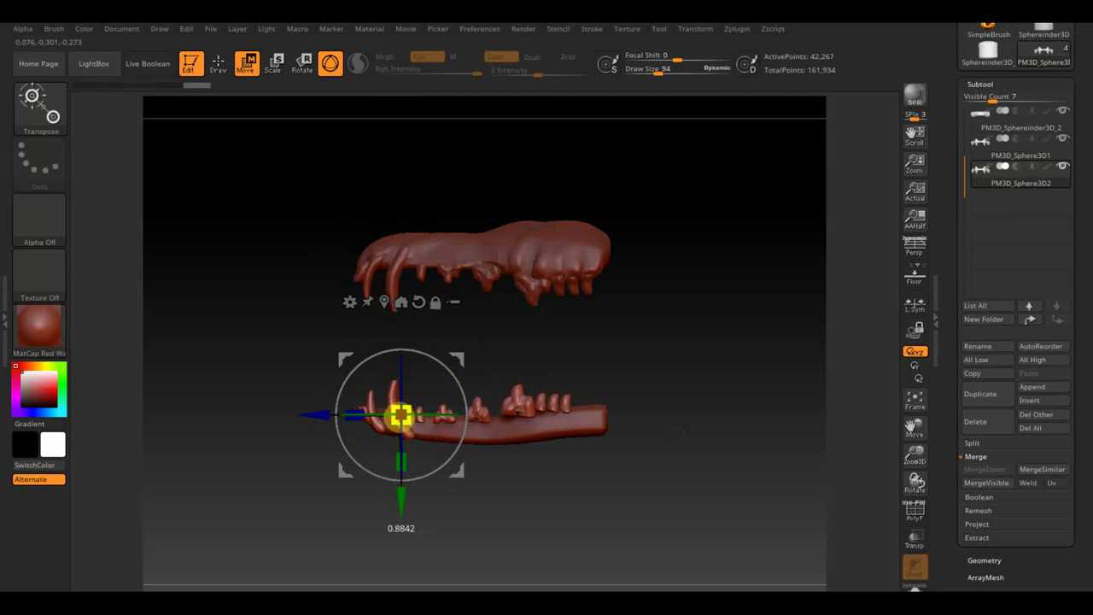
left_click_drag(325, 415, 337, 415)
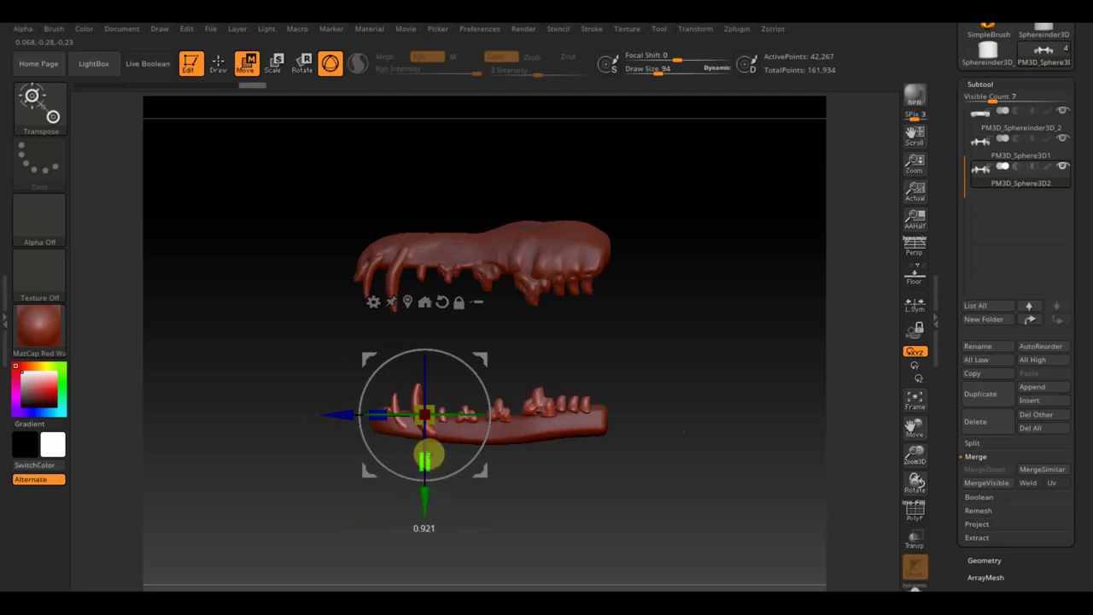
left_click_drag(424, 502, 421, 510)
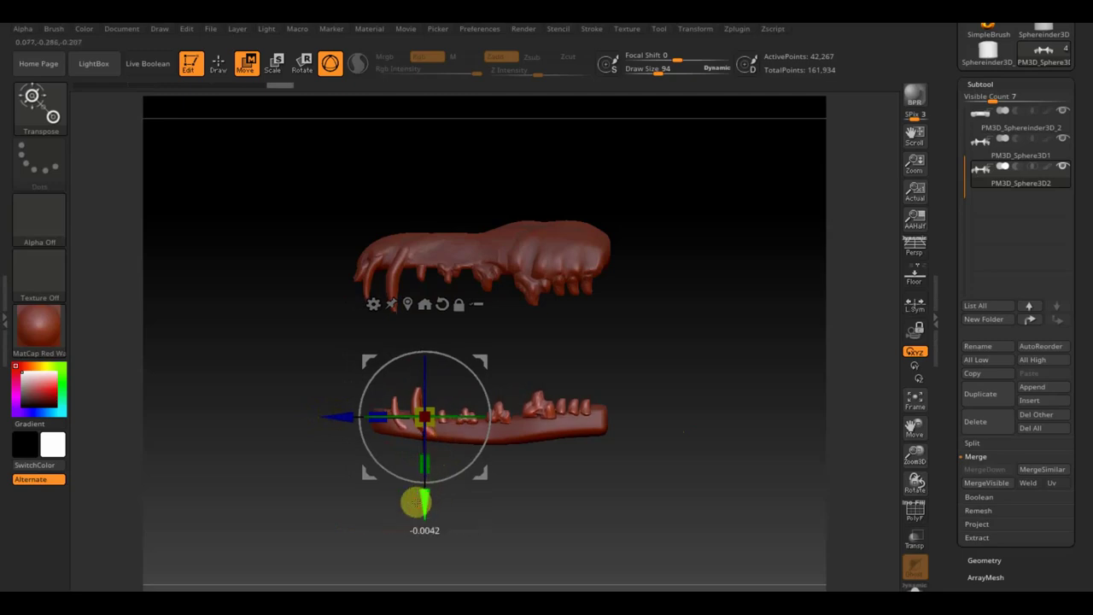
left_click_drag(551, 479, 703, 449, "shift")
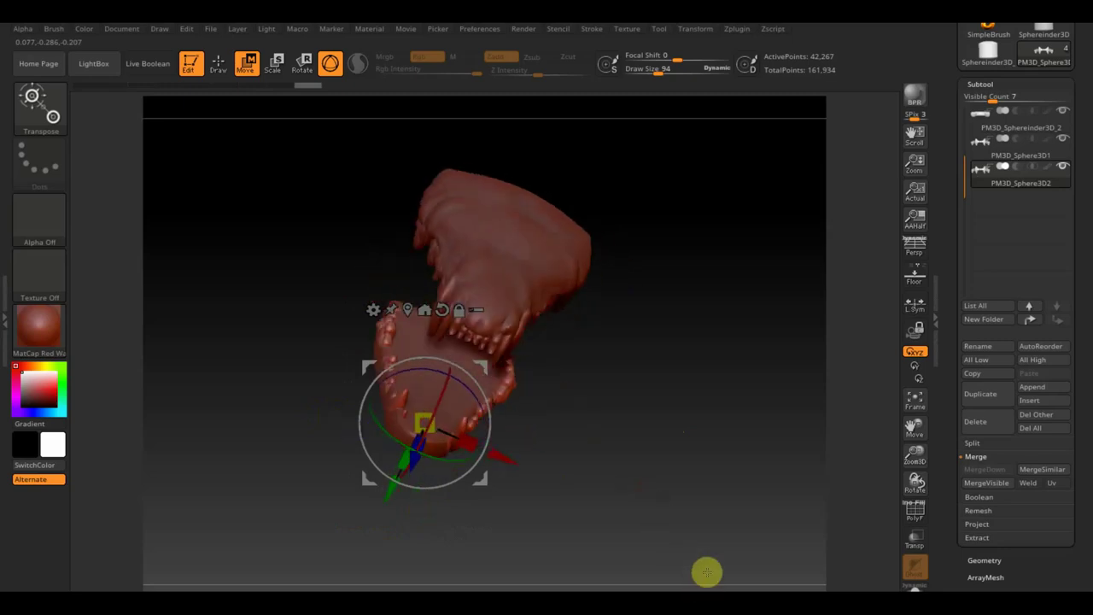
left_click_drag(513, 422, 521, 422)
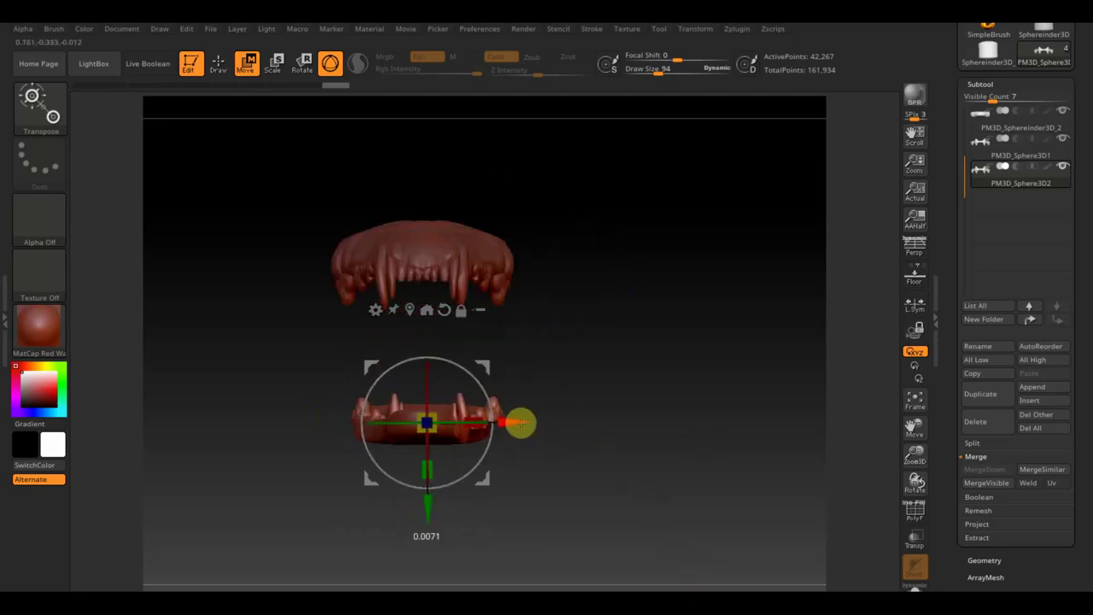
left_click_drag(634, 443, 693, 449)
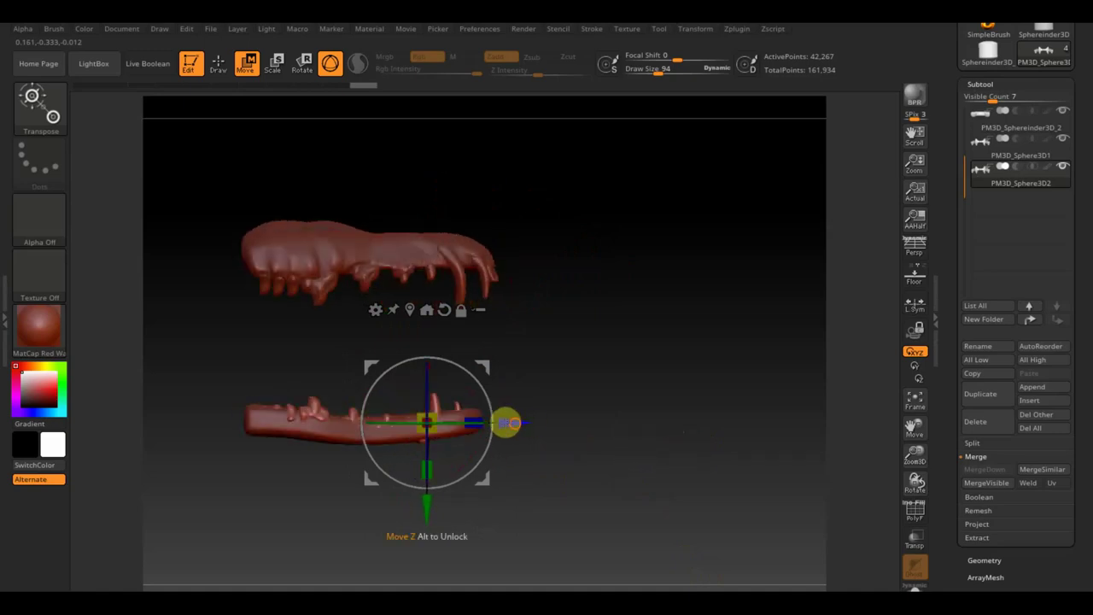
left_click_drag(506, 422, 520, 422)
left_click_drag(440, 483, 439, 500)
left_click_drag(503, 398, 507, 398)
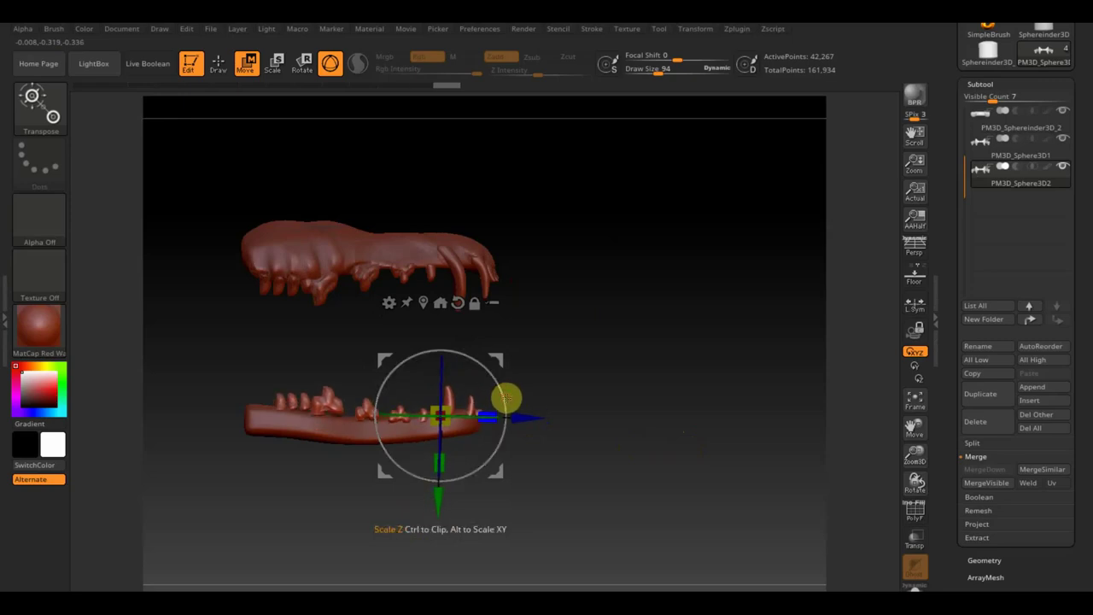
left_click_drag(437, 502, 437, 498)
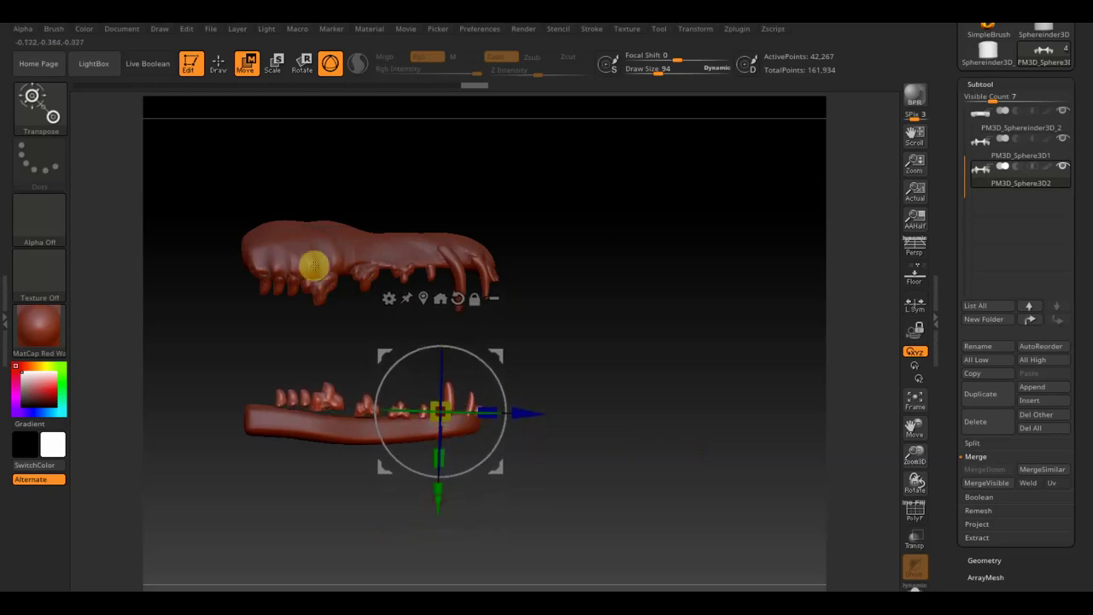
Mask the lower jaw area and nudge the lower teeth slightly down into place.
left_click(218, 63)
left_click_drag(199, 344, 380, 481, "ctrl")
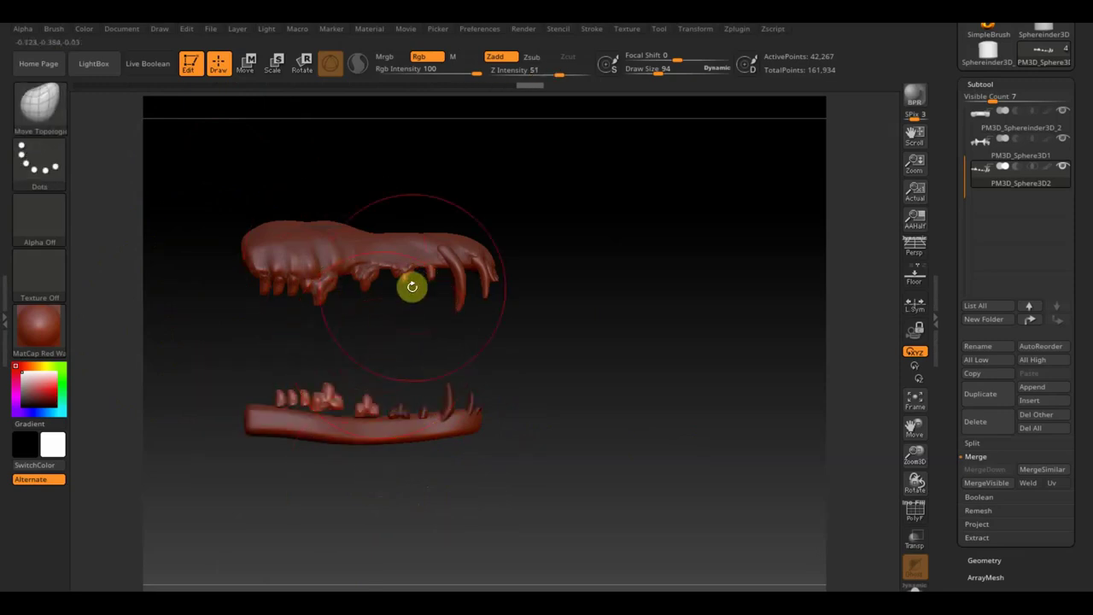
left_click(245, 67)
left_click_drag(439, 498, 437, 506)
mouse_move(760, 391)
left_mouse_down()
mouse_move(720, 477)
mouse_move(740, 413)
left_mouse_up()
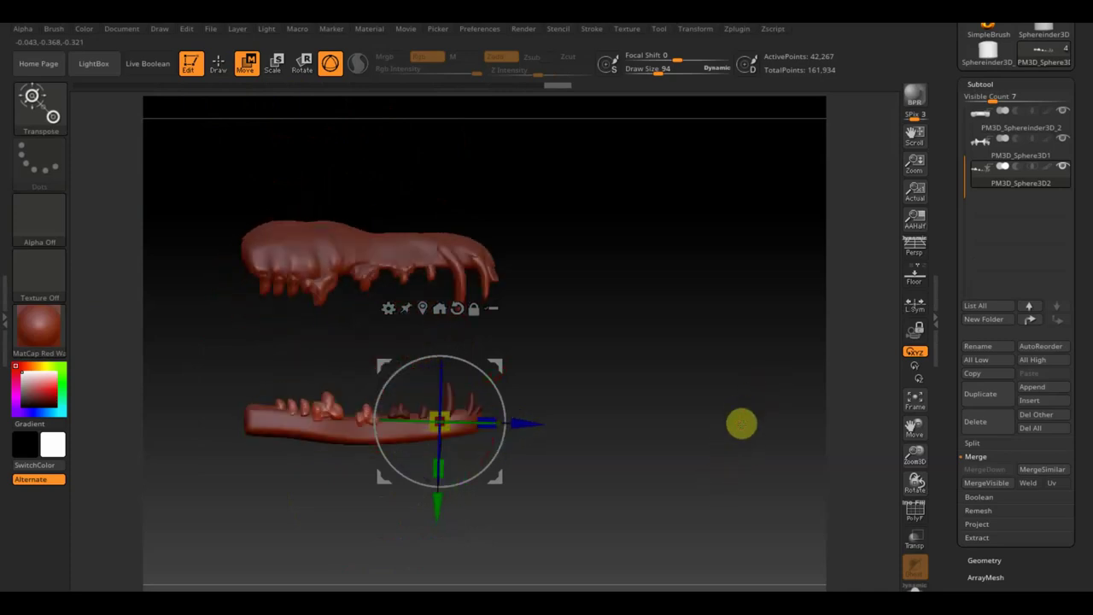
key("ctrl+z")
key("ctrl+z")
key("ctrl+z")
key("ctrl+z")
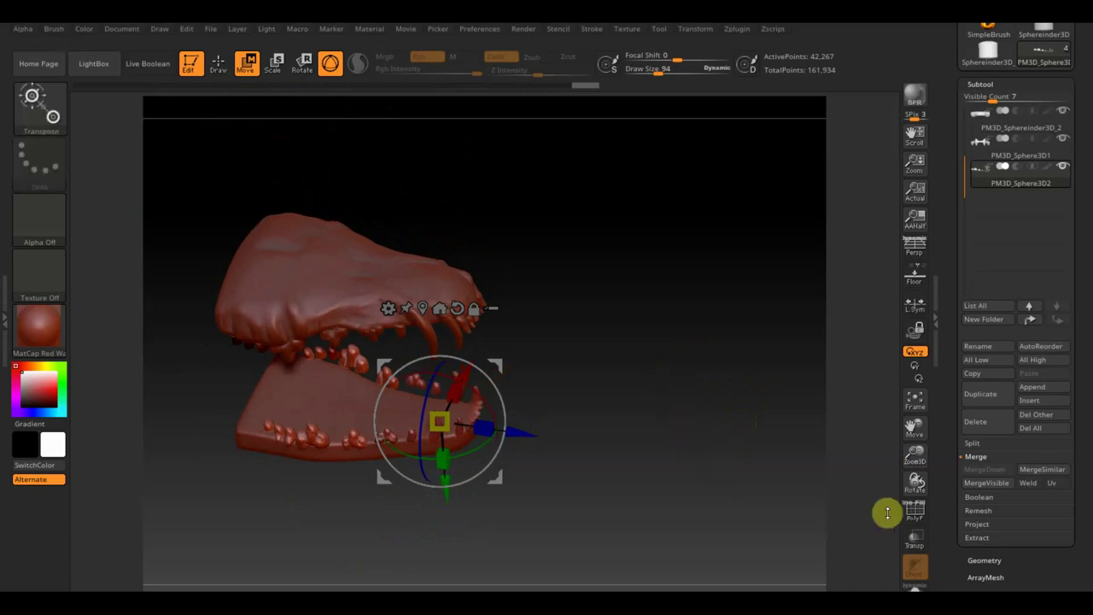
Mirror and weld the lower teeth across the jaw.
left_click(986, 559)
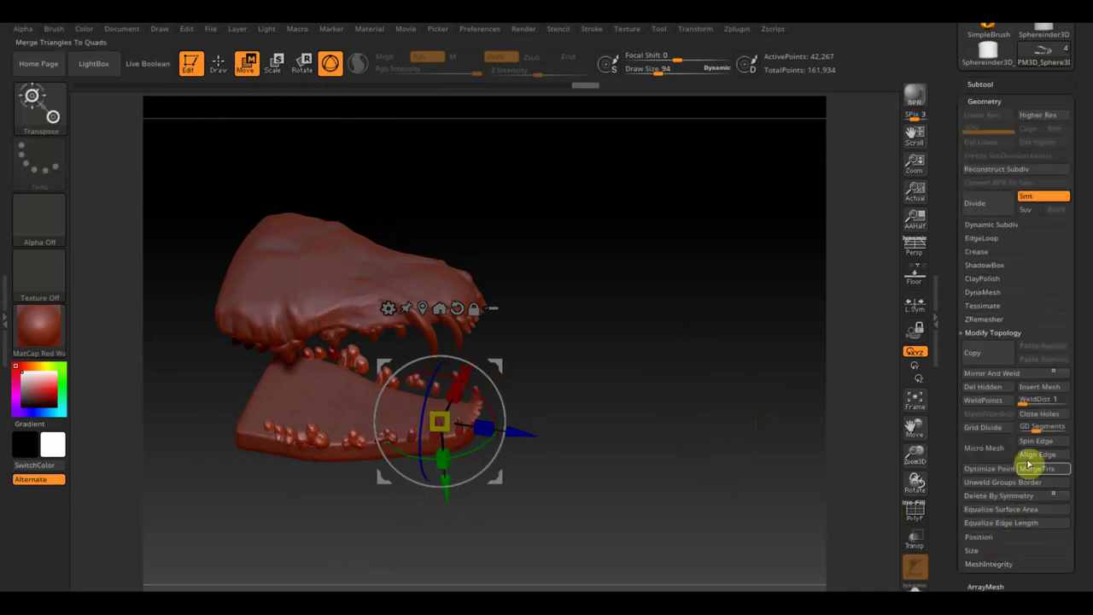
left_click(1012, 374)
mouse_move(741, 475)
left_mouse_down()
mouse_move(699, 459)
mouse_move(778, 471)
mouse_move(718, 517)
mouse_move(696, 506)
mouse_move(736, 448)
left_mouse_up()
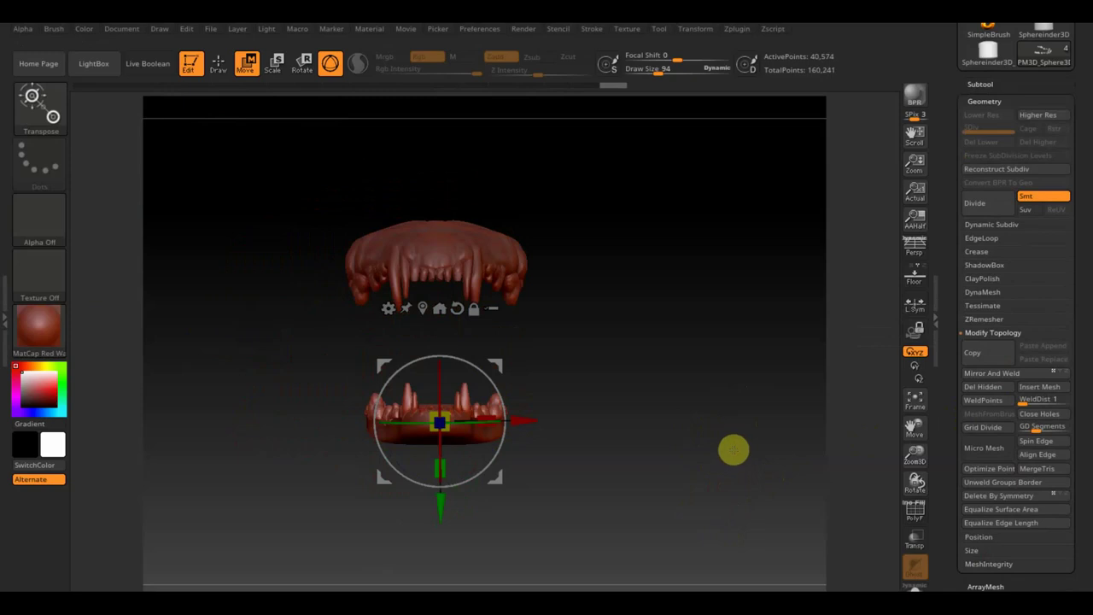
Make PM3D_Sphereinder3D_2 active and hide the upper fangs, palate and other upper jaw pieces.
key("n")
left_click(620, 495)
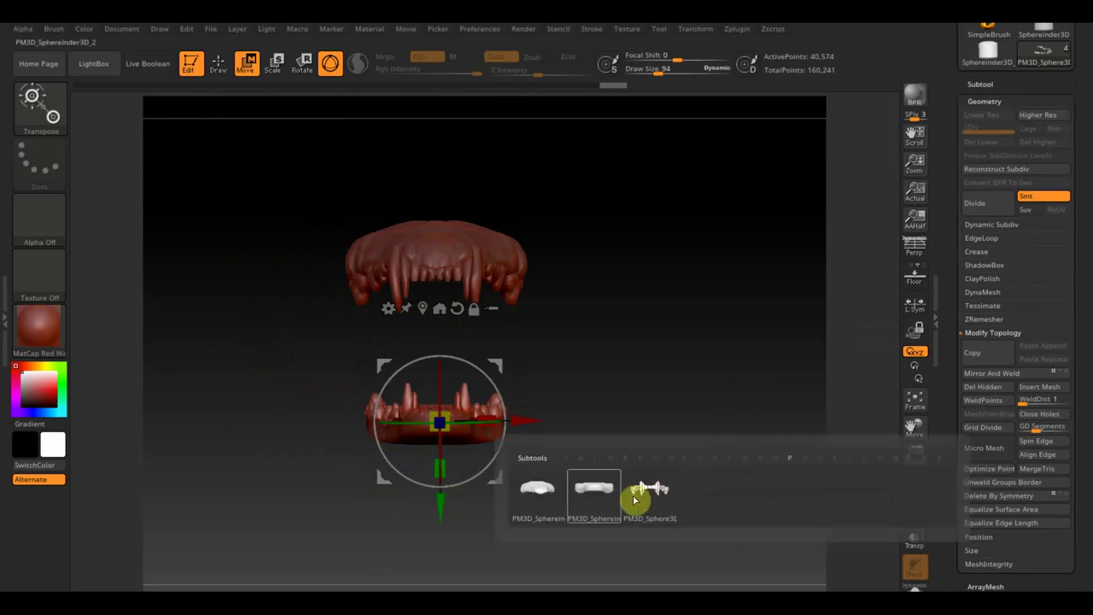
left_click(594, 505)
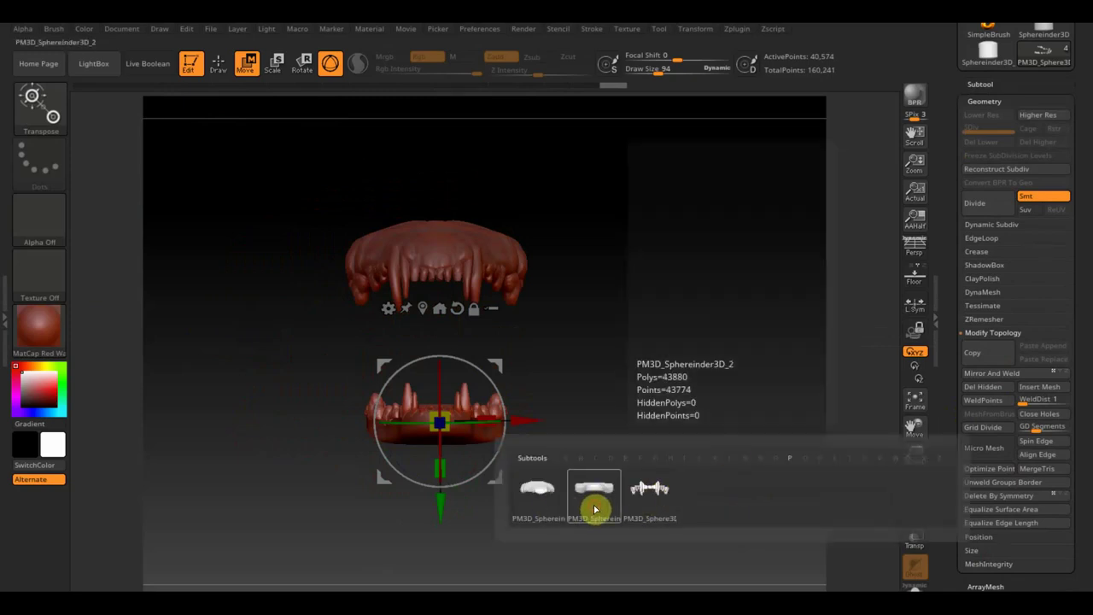
left_click(982, 84)
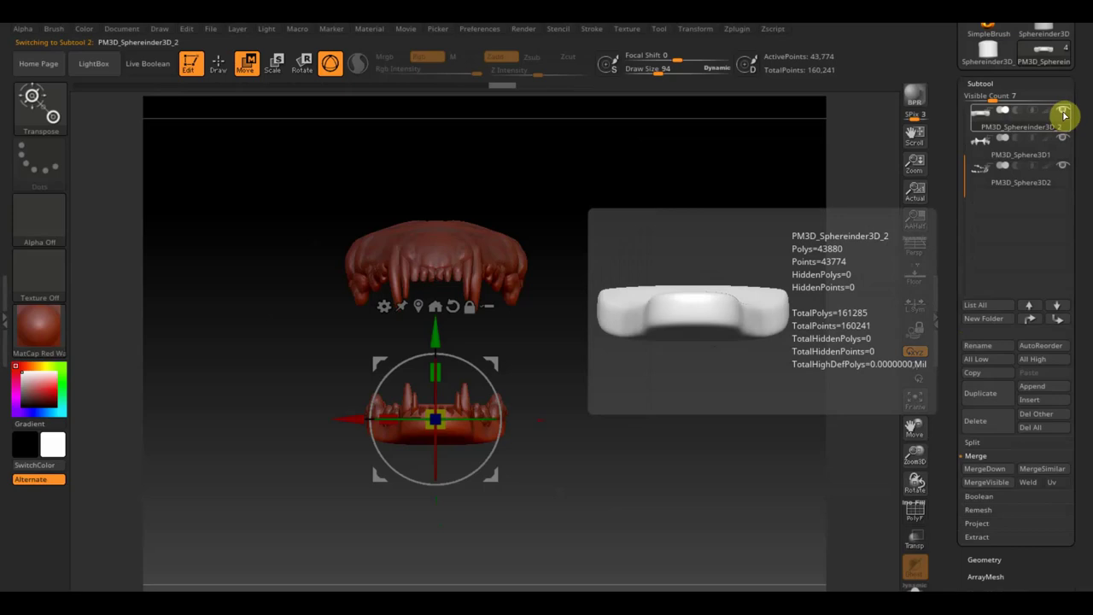
left_click(1063, 143)
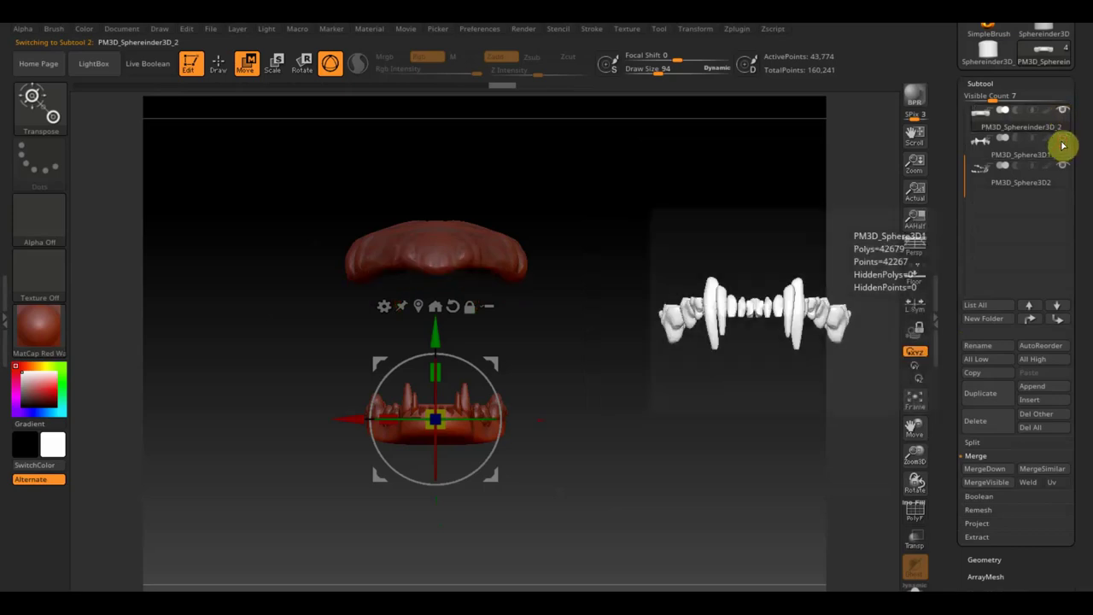
left_click(1039, 308)
left_click(1062, 109)
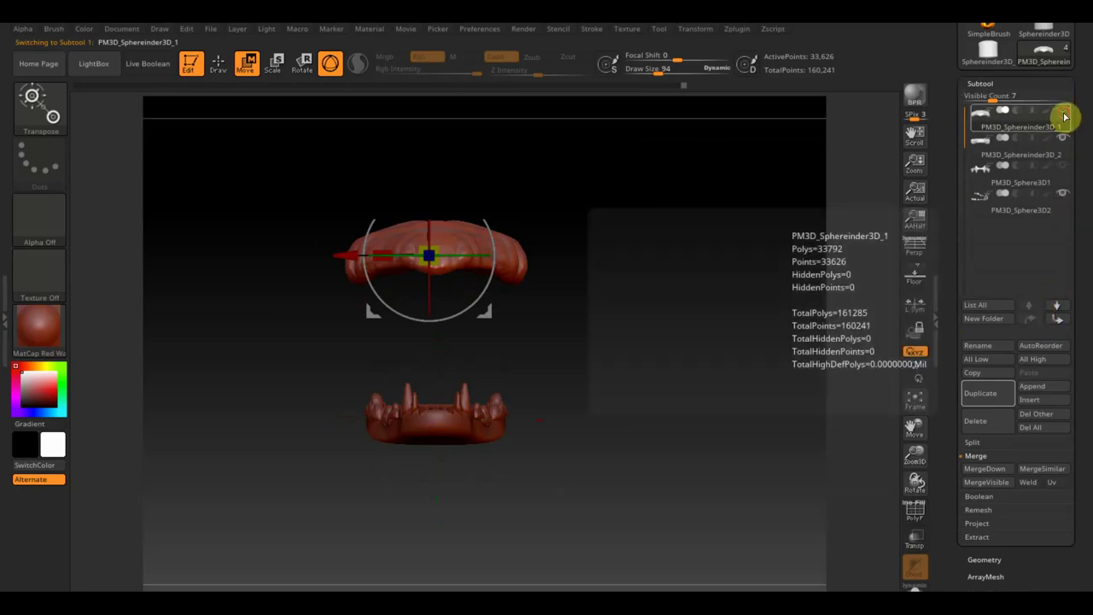
left_click(1062, 136)
left_click(1017, 179)
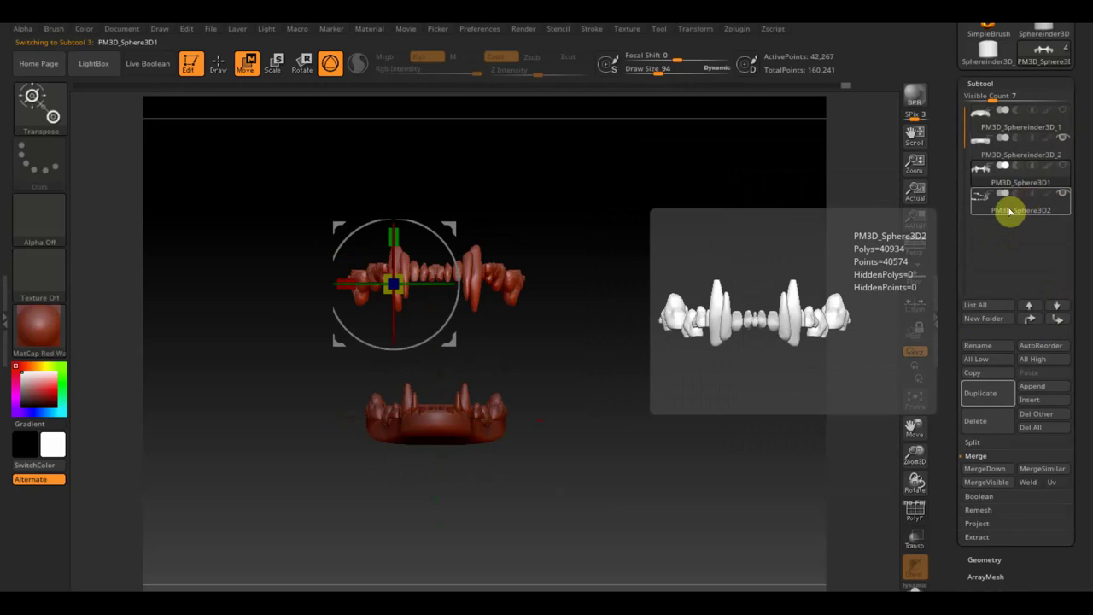
Move the PM3D_Sphereinder3D_2 lower jaw base down one slot in the subtool list.
left_click(1011, 212)
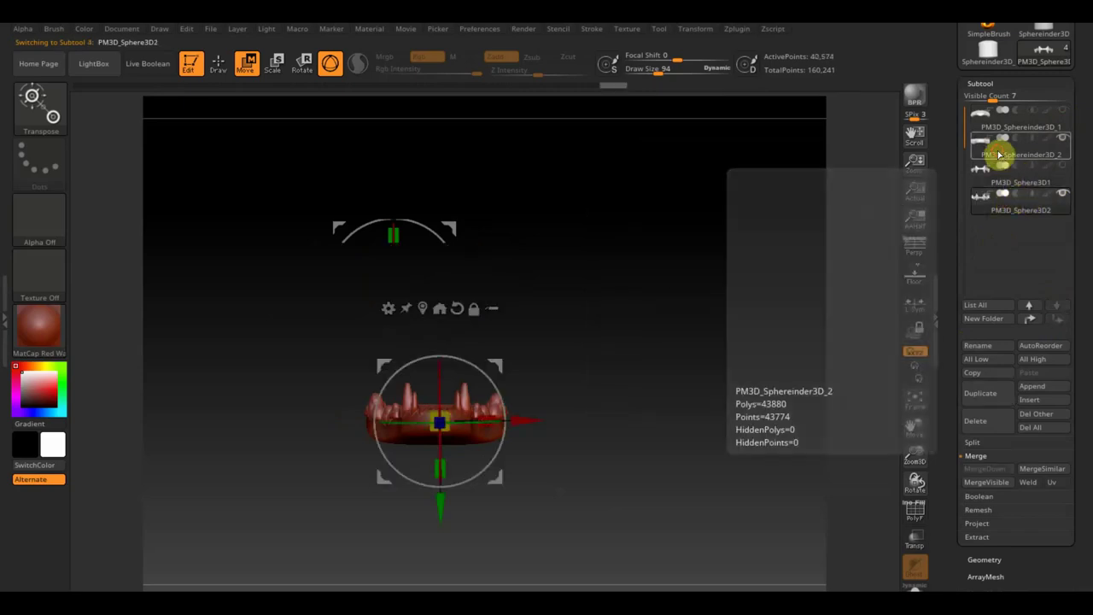
left_click(999, 154)
left_click(1057, 306)
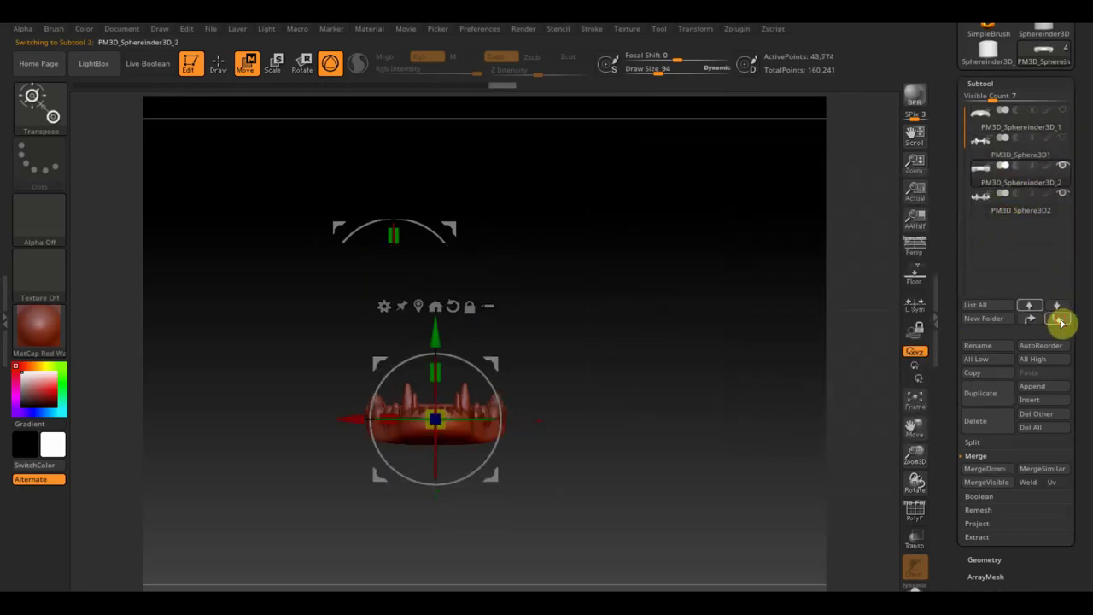
mouse_move(658, 273)
left_mouse_down()
mouse_move(655, 433)
mouse_move(700, 503)
mouse_move(694, 300)
left_mouse_up()
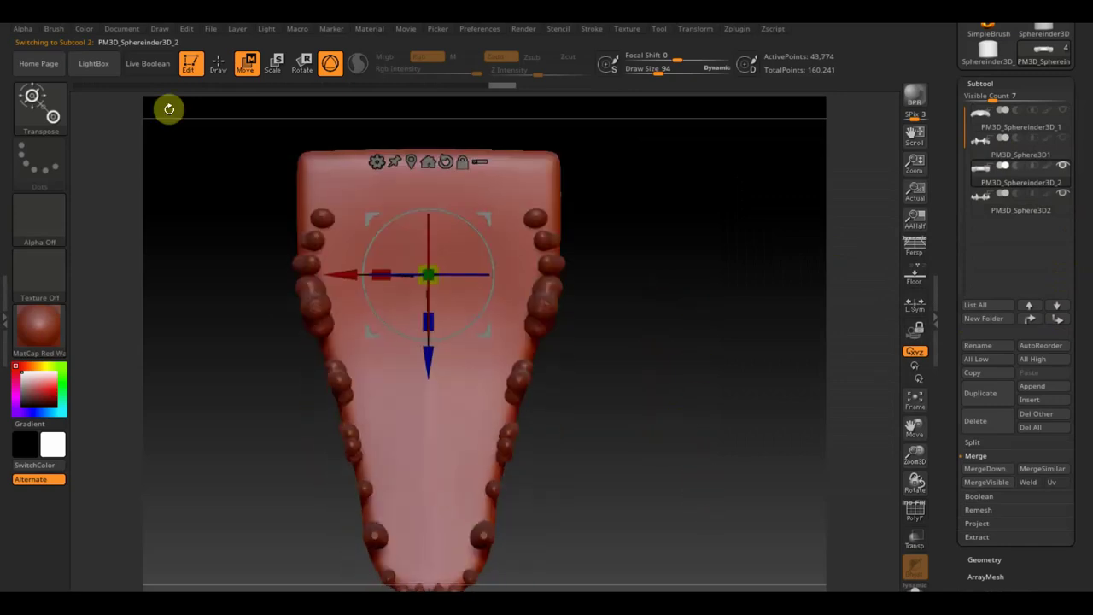
Press two mirrored dents near the jaw's front with a size-36 Draw brush.
left_click(221, 63)
left_click_drag(656, 72, 641, 75)
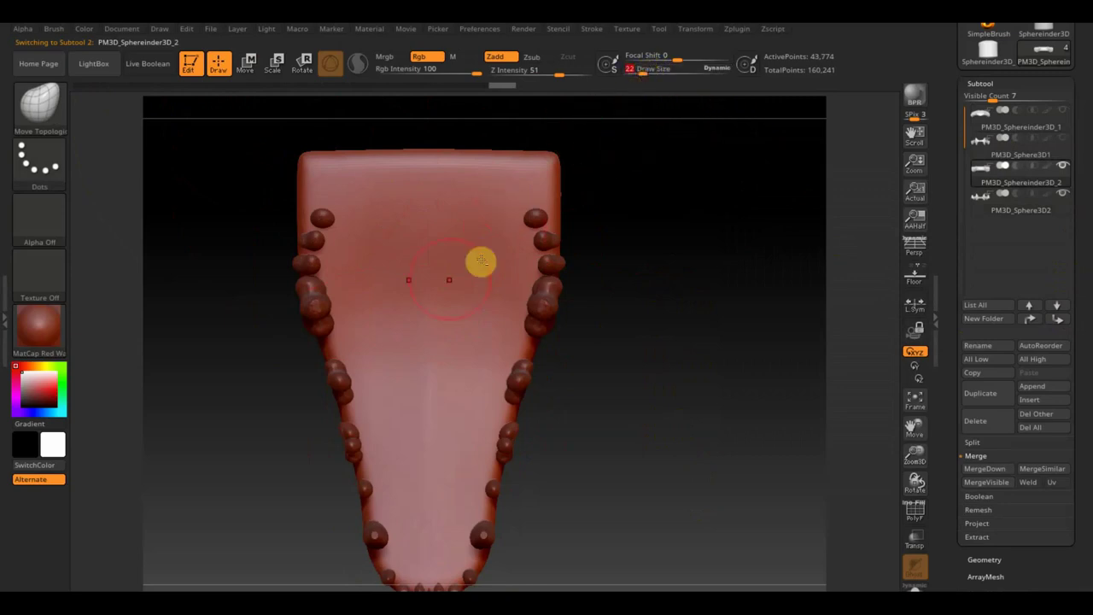
left_click_drag(376, 231, 383, 293)
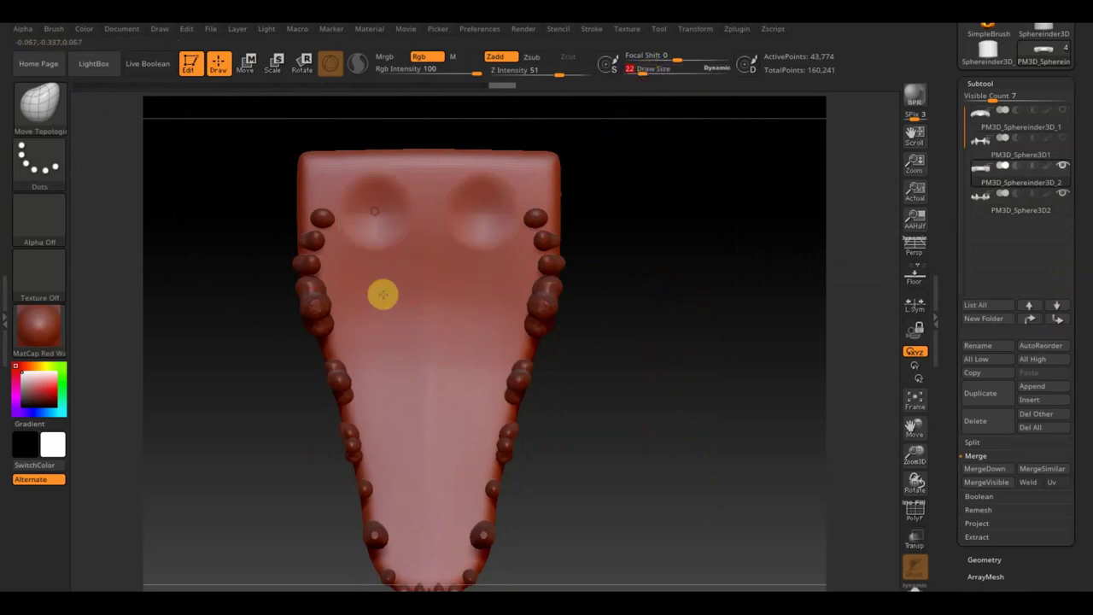
Sculpt symmetric ClayBuildup ridges in the front dents and down the jaw's middle.
left_click(43, 106)
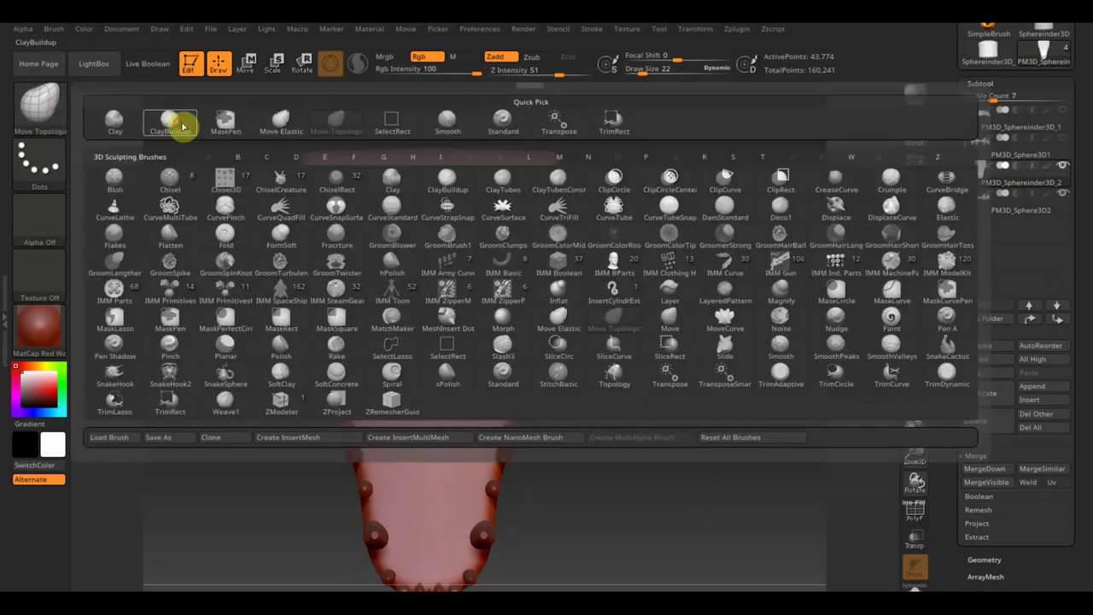
left_click(181, 126)
left_click_drag(390, 196, 366, 210)
mouse_move(290, 187)
left_mouse_down()
mouse_move(319, 148)
mouse_move(359, 196)
mouse_move(398, 163)
mouse_move(412, 207)
mouse_move(402, 210)
mouse_move(390, 276)
mouse_move(366, 222)
mouse_move(347, 266)
mouse_move(408, 475)
left_mouse_up()
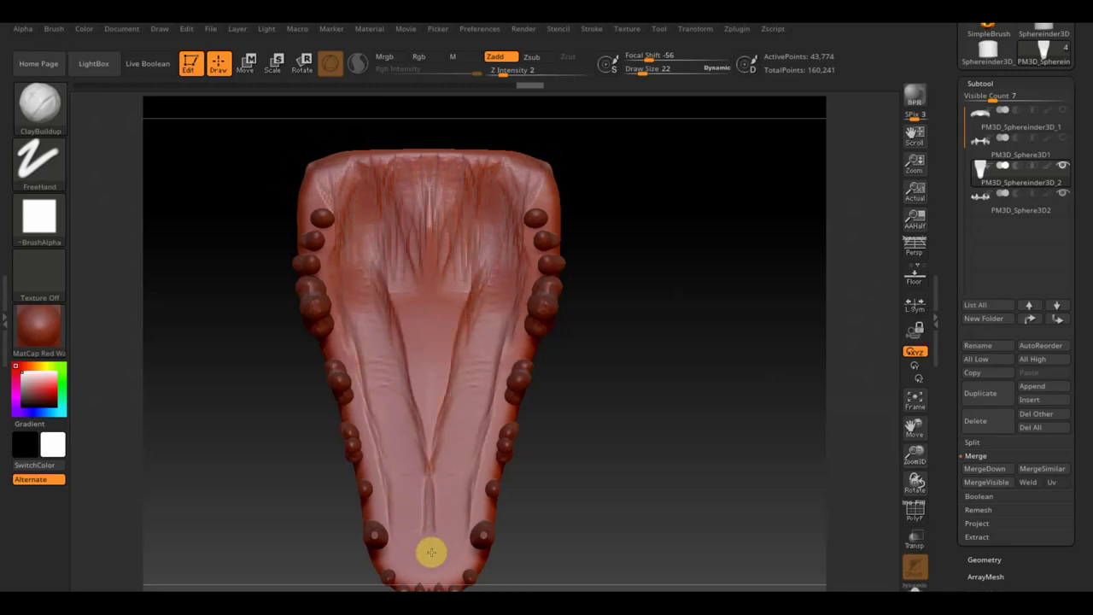
mouse_move(428, 546)
left_mouse_down()
mouse_move(419, 483)
mouse_move(427, 524)
mouse_move(403, 487)
mouse_move(385, 381)
mouse_move(393, 385)
mouse_move(410, 322)
mouse_move(425, 214)
mouse_move(360, 179)
mouse_move(430, 241)
mouse_move(449, 334)
mouse_move(436, 383)
mouse_move(451, 419)
mouse_move(435, 461)
mouse_move(398, 239)
mouse_move(401, 249)
mouse_move(422, 178)
left_mouse_up()
Smooth the crisscross detail along the centre and upper-left rim, then check subdivision levels.
mouse_move(334, 165)
left_mouse_down("shift")
mouse_move(379, 261)
mouse_move(401, 249)
mouse_move(386, 310)
mouse_move(415, 296)
mouse_move(422, 239)
mouse_move(386, 350)
mouse_move(353, 298)
mouse_move(373, 329)
mouse_move(379, 247)
mouse_move(365, 231)
left_mouse_up("shift")
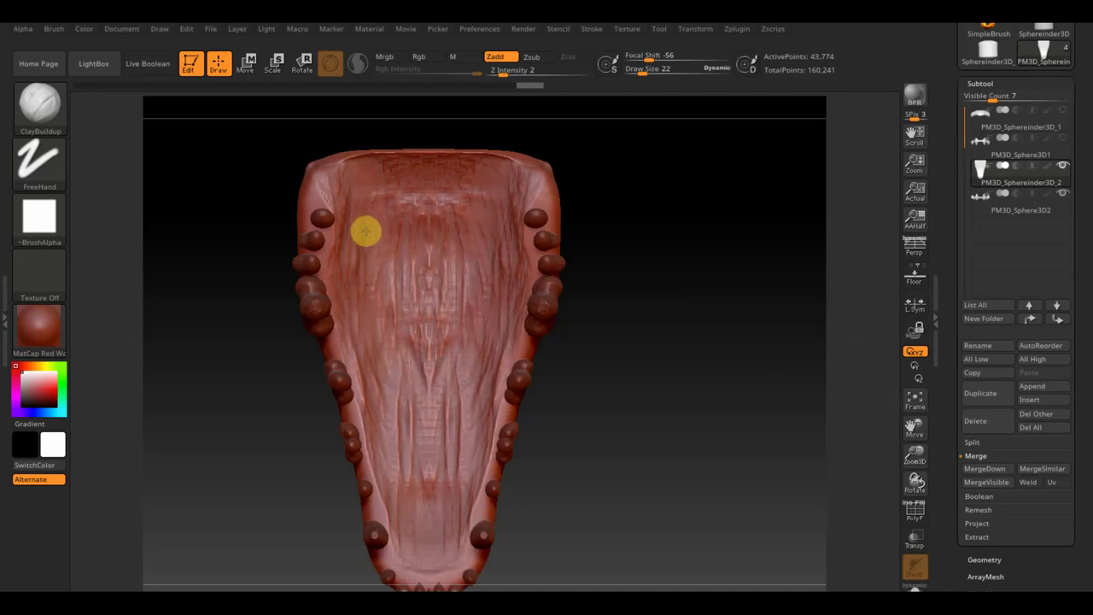
mouse_move(371, 181)
left_mouse_down("shift")
mouse_move(325, 163)
mouse_move(362, 156)
mouse_move(410, 170)
left_mouse_up("shift")
key("ctrl")
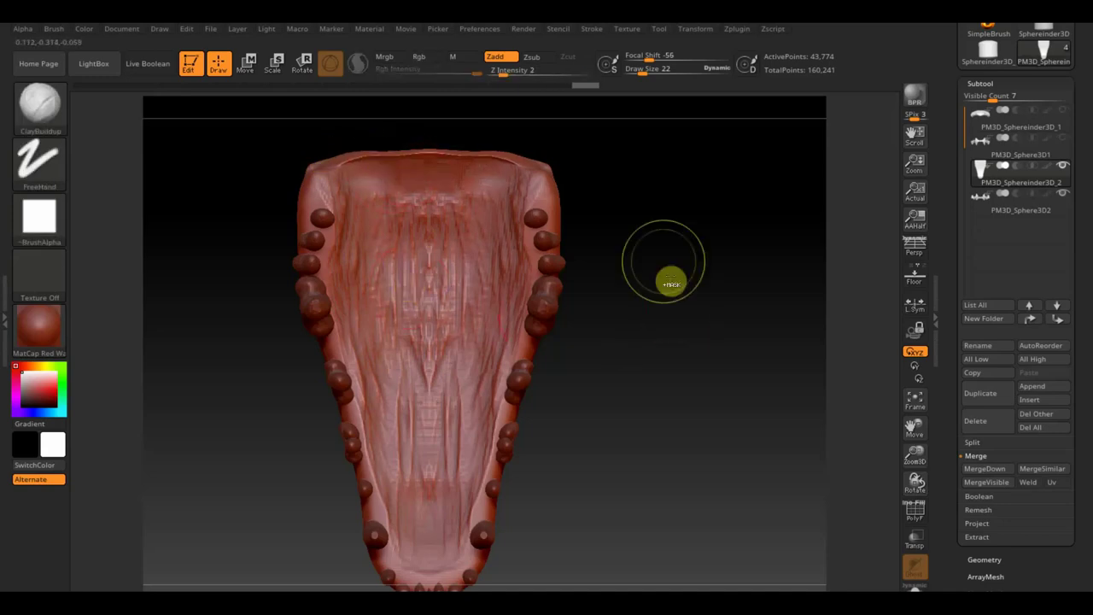
key("shift+d")
key("shift+d")
key("shift+d")
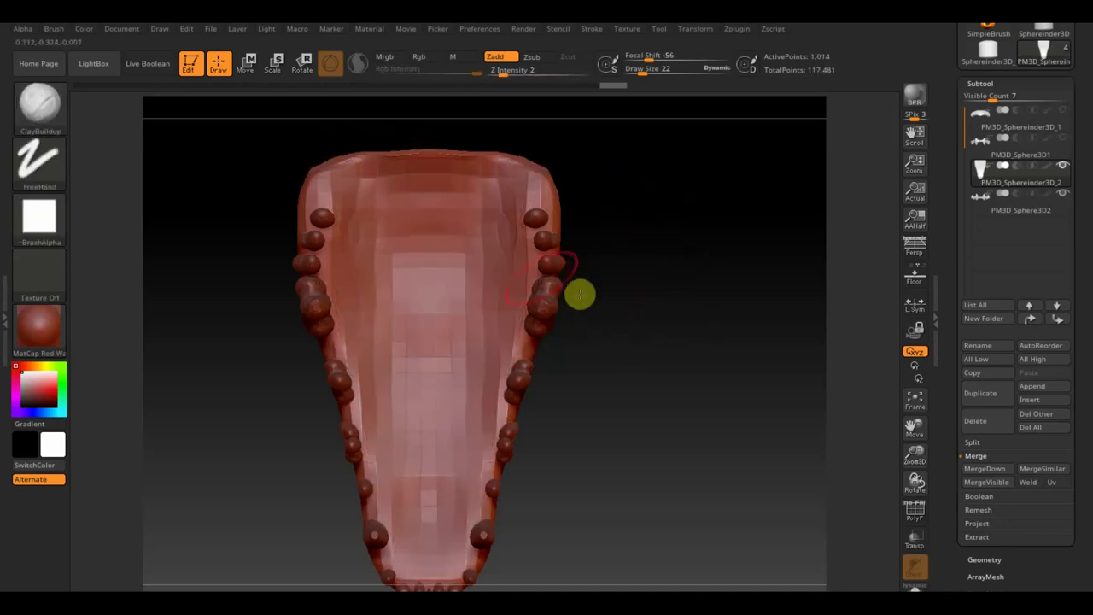
key("d")
key("d")
key("d")
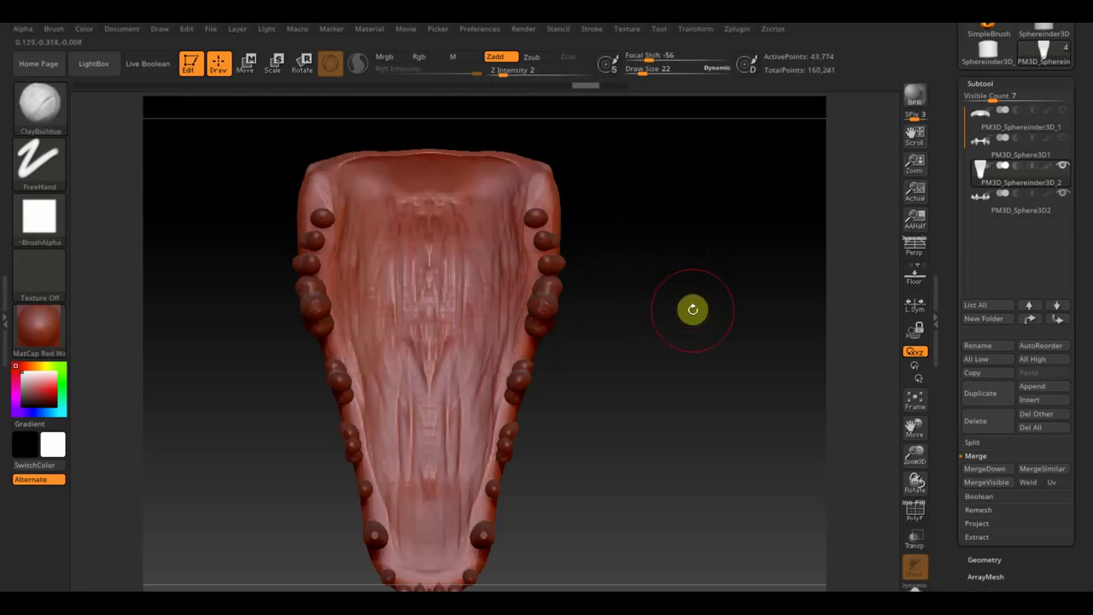
DynaMesh the lower jaw base at resolution 928.
left_click(984, 559)
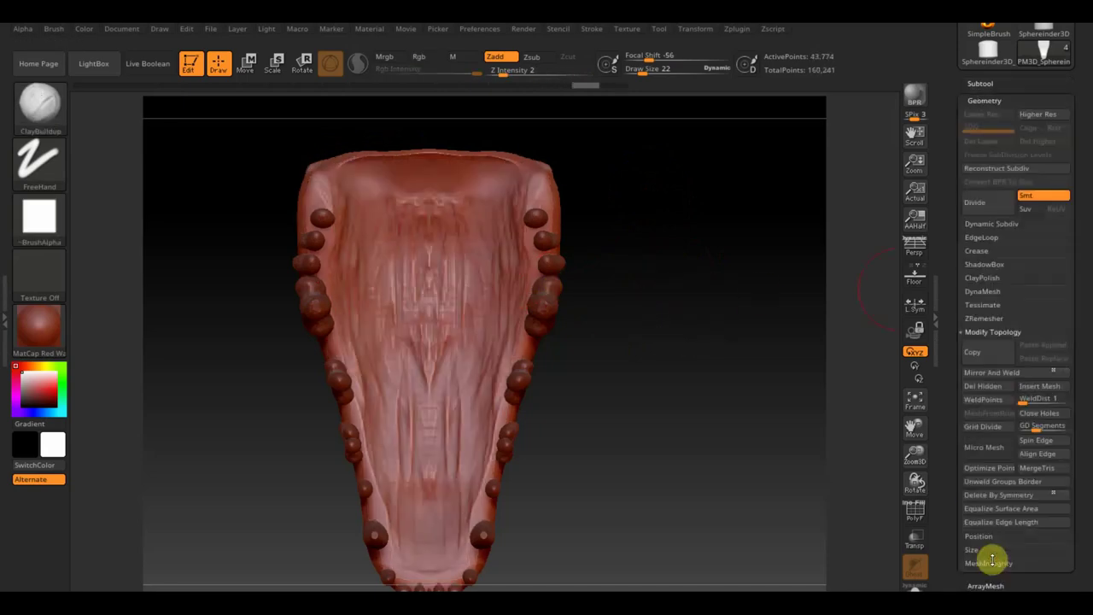
left_click(982, 292)
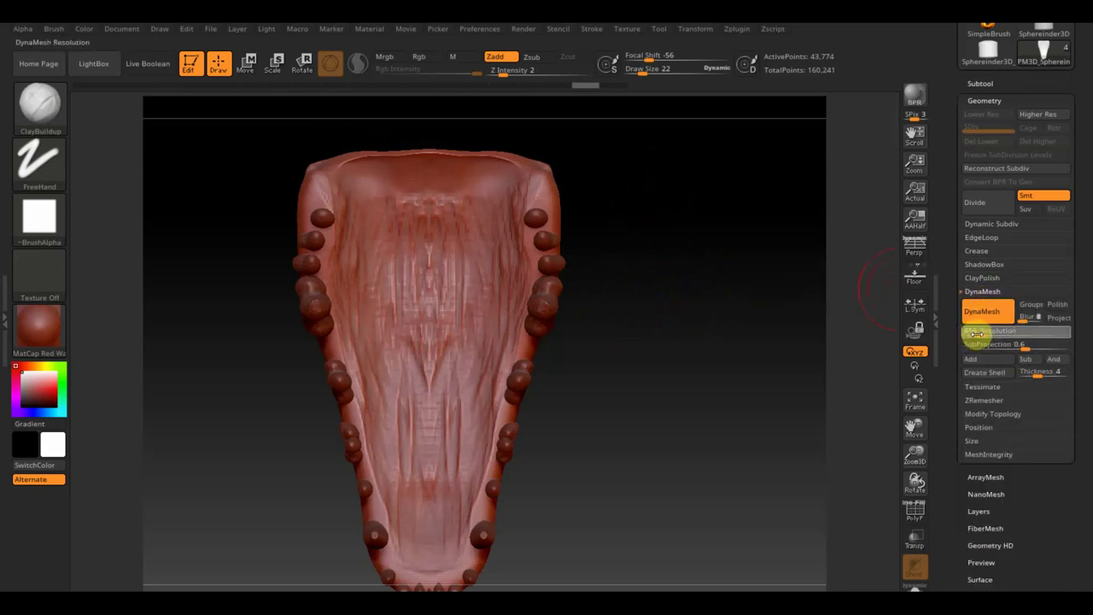
left_click_drag(987, 335, 993, 325)
left_click(994, 319)
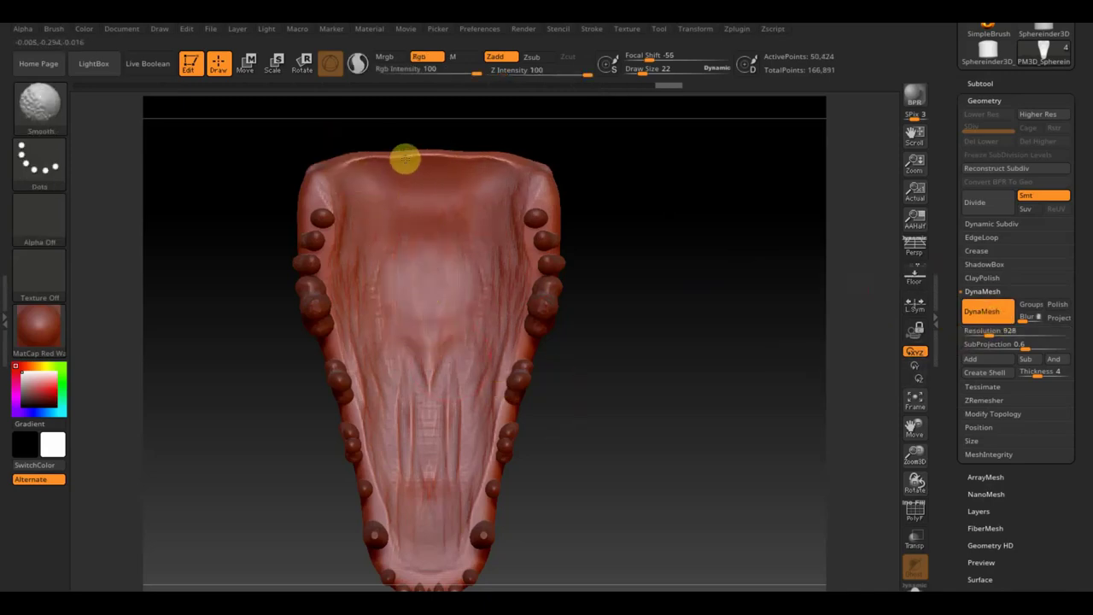
Smooth away the fibrous centre detail and inspect the jaw and teeth from several angles.
mouse_move(429, 337)
left_mouse_down()
mouse_move(351, 244)
mouse_move(407, 497)
left_mouse_up()
mouse_move(566, 532)
left_mouse_down()
mouse_move(600, 424)
mouse_move(609, 452)
left_mouse_up()
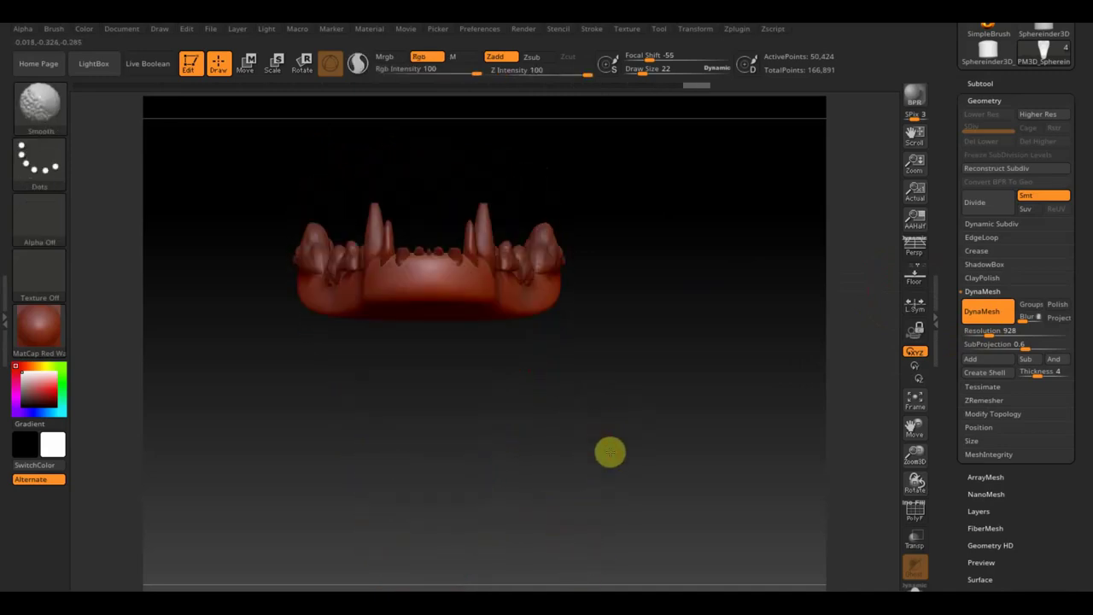
mouse_move(493, 319)
left_mouse_down()
mouse_move(501, 392)
mouse_move(569, 429)
mouse_move(579, 455)
left_mouse_up()
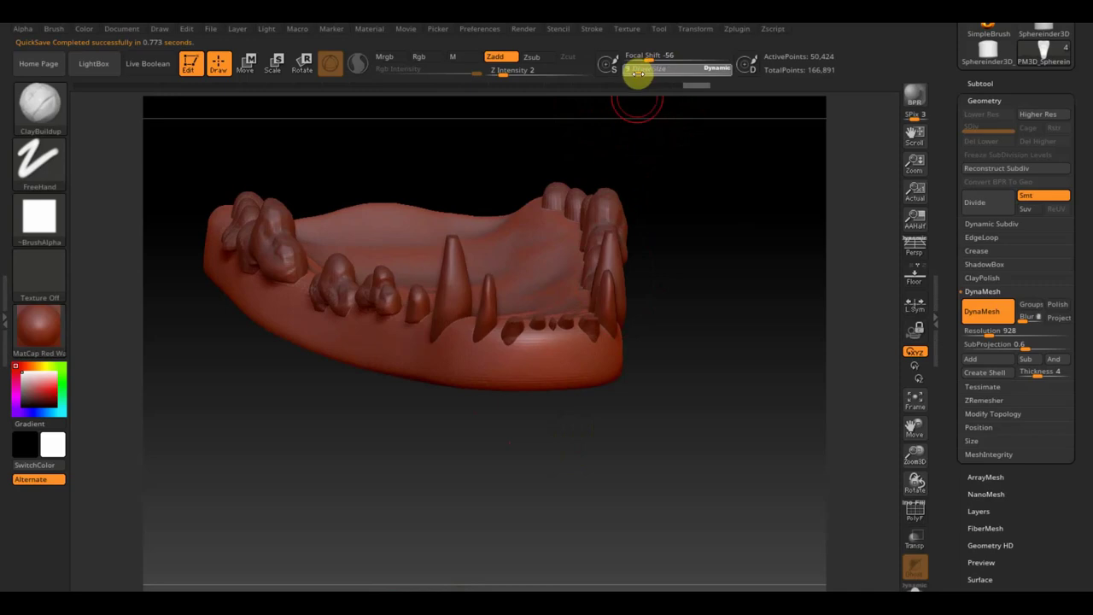
left_click_drag(576, 345, 571, 337)
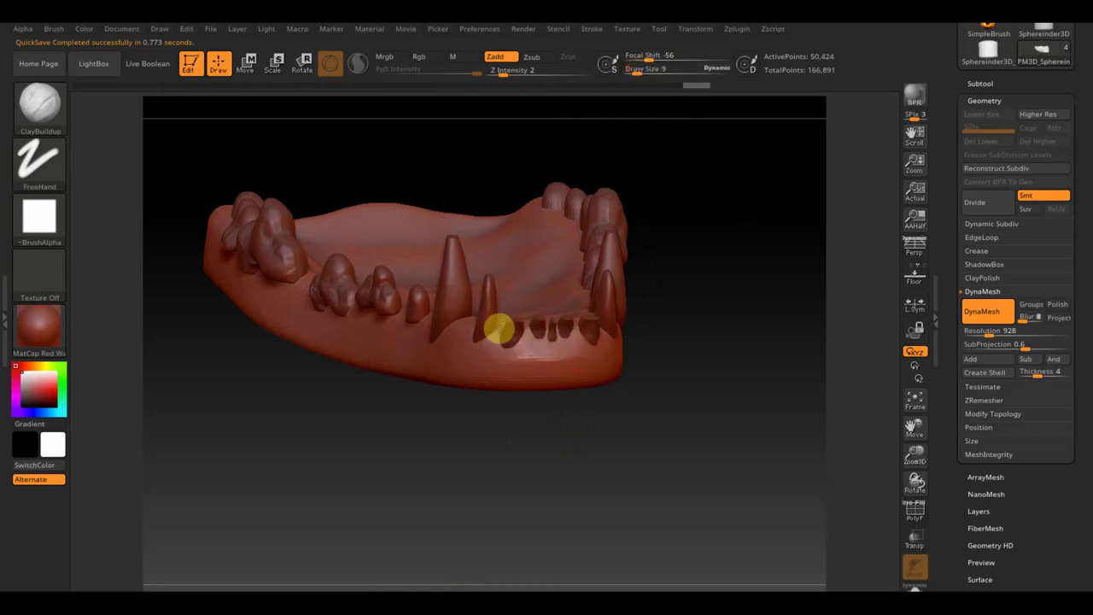
mouse_move(530, 427)
left_mouse_down()
mouse_move(529, 447)
mouse_move(512, 452)
mouse_move(586, 367)
mouse_move(622, 459)
mouse_move(603, 479)
left_mouse_up()
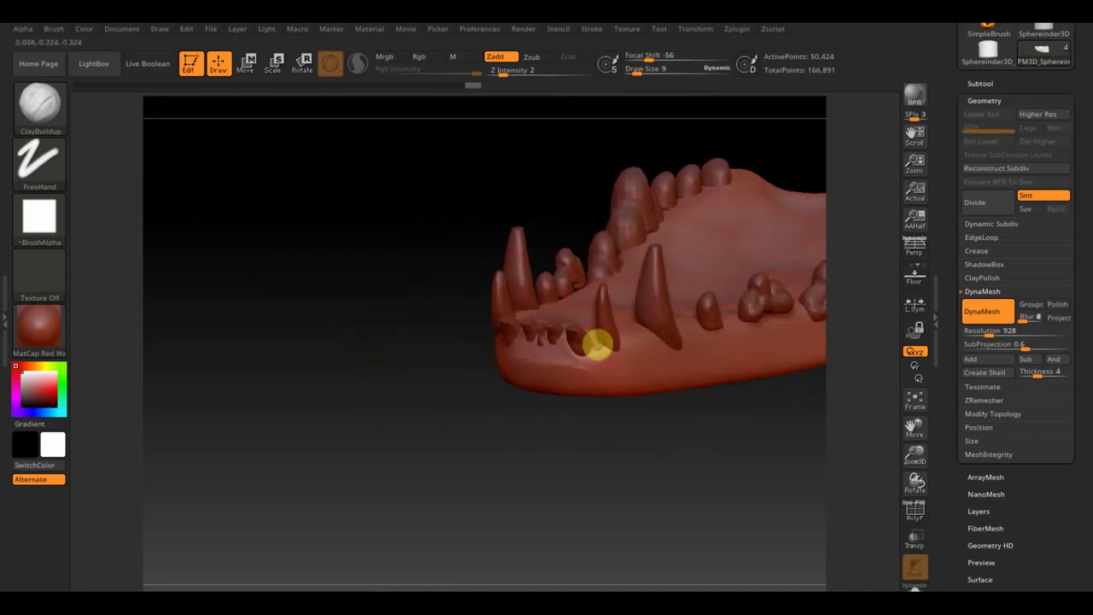
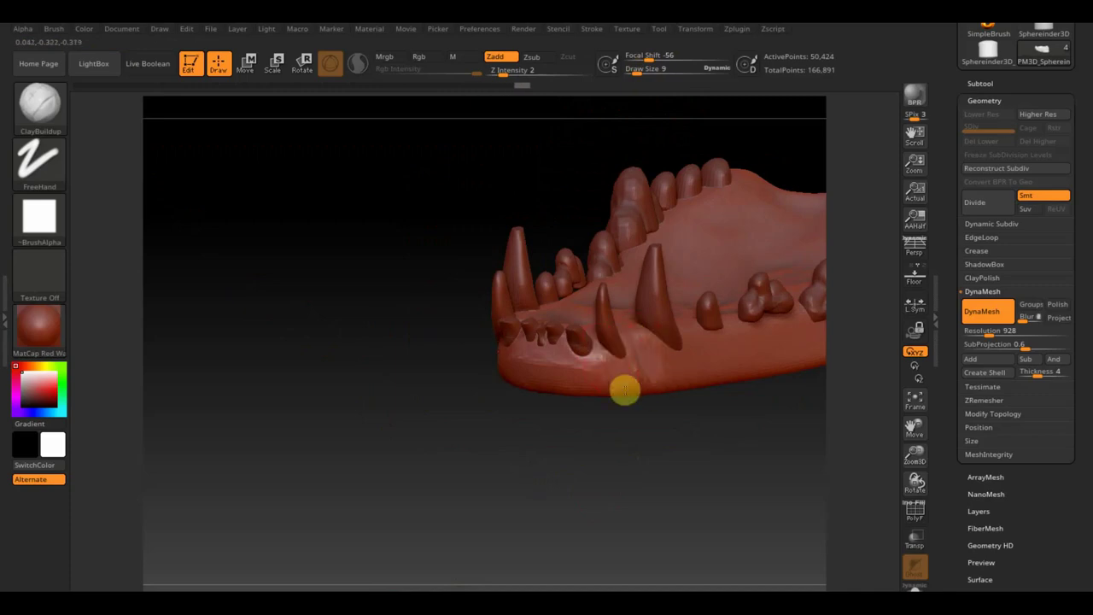
Sculpt smoothed streaks with ClayBuildup along the lower jaw's inner floor between the teeth.
left_click_drag(588, 410, 610, 409)
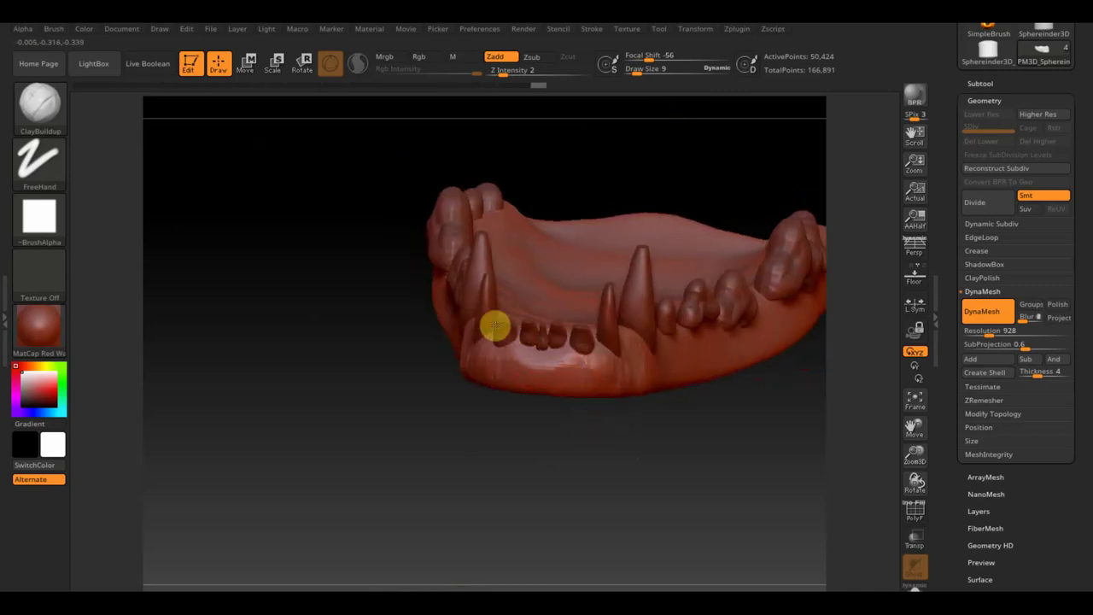
left_click_drag(562, 451, 558, 500)
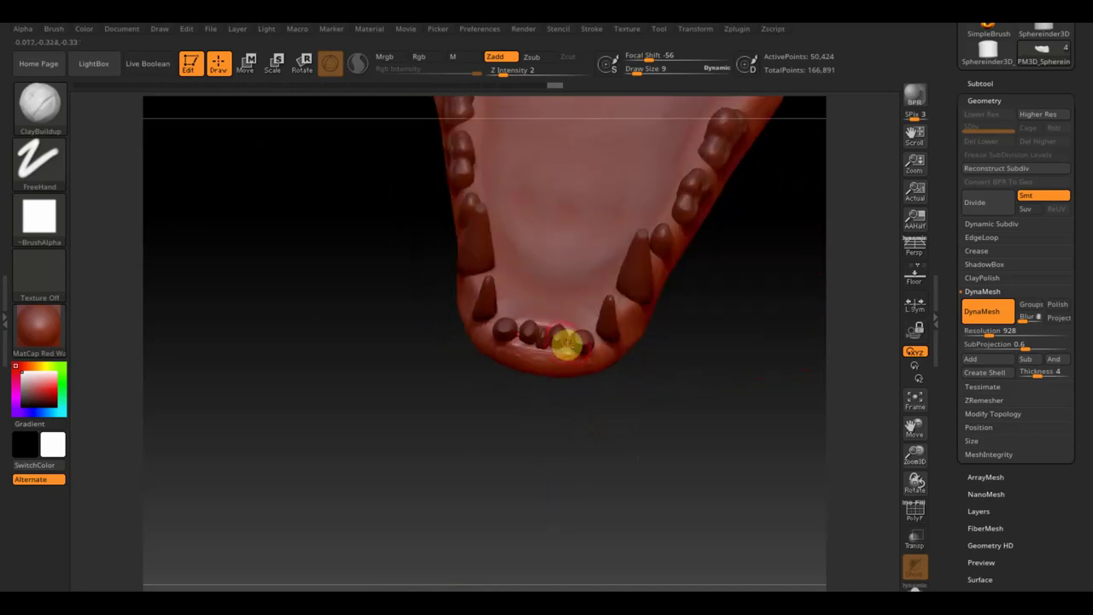
left_click_drag(560, 421, 549, 480)
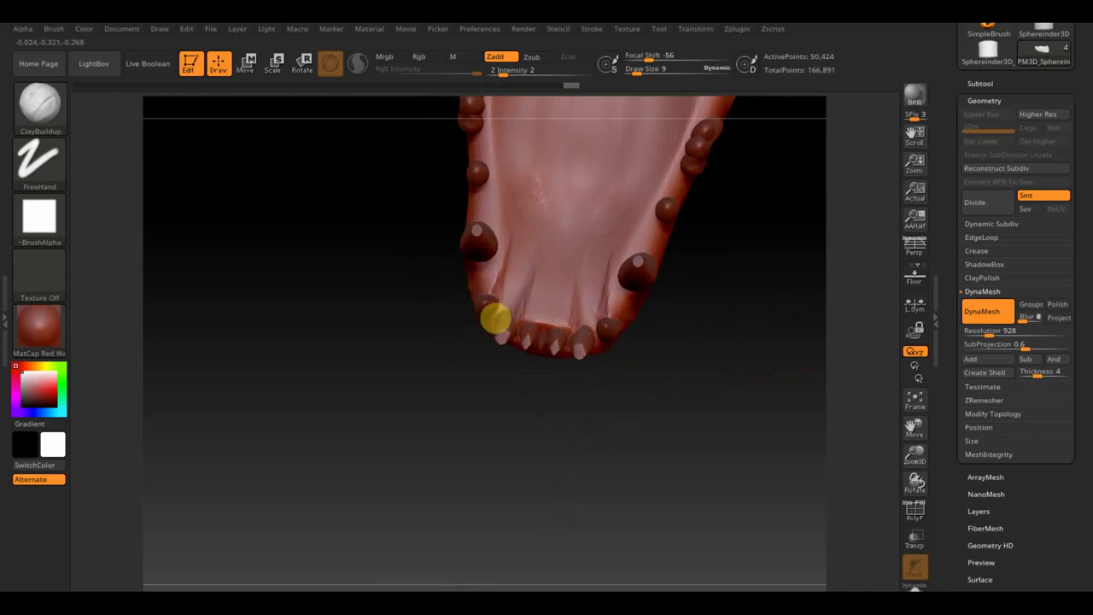
mouse_move(512, 232)
left_mouse_down()
mouse_move(544, 249)
mouse_move(533, 281)
left_mouse_up()
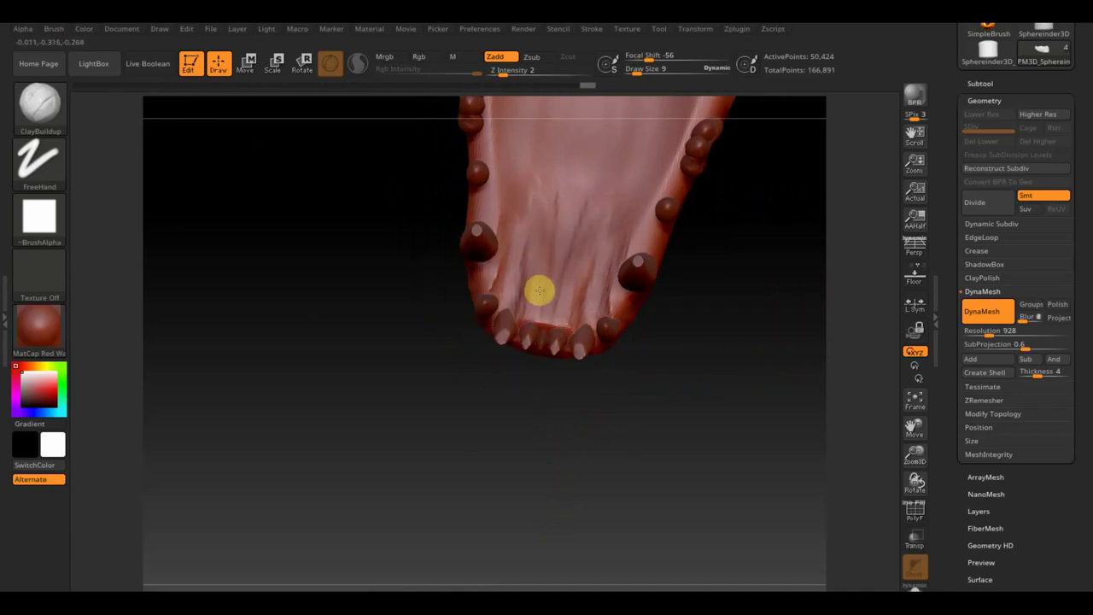
mouse_move(568, 218)
left_mouse_down()
mouse_move(558, 268)
mouse_move(533, 165)
left_mouse_up()
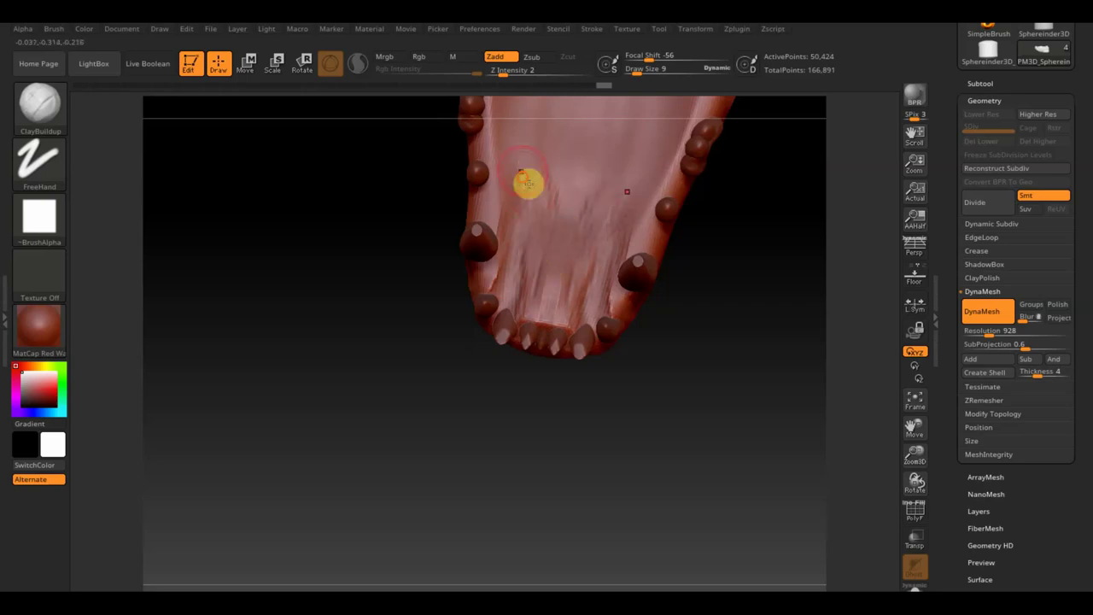
left_click_drag(541, 264, 569, 268, "shift")
mouse_move(518, 403)
left_mouse_down()
mouse_move(562, 384)
mouse_move(552, 413)
mouse_move(571, 383)
mouse_move(597, 432)
mouse_move(635, 431)
left_mouse_up()
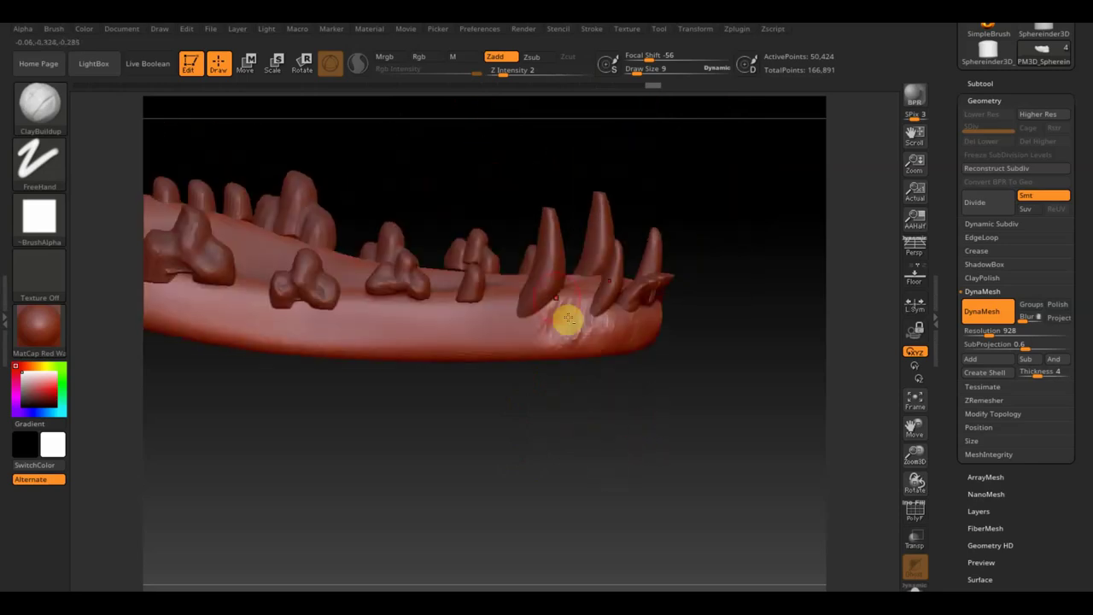
Try trimming the tall front teeth, undo it, then mask and unmask the tall fang.
key("ctrl+z")
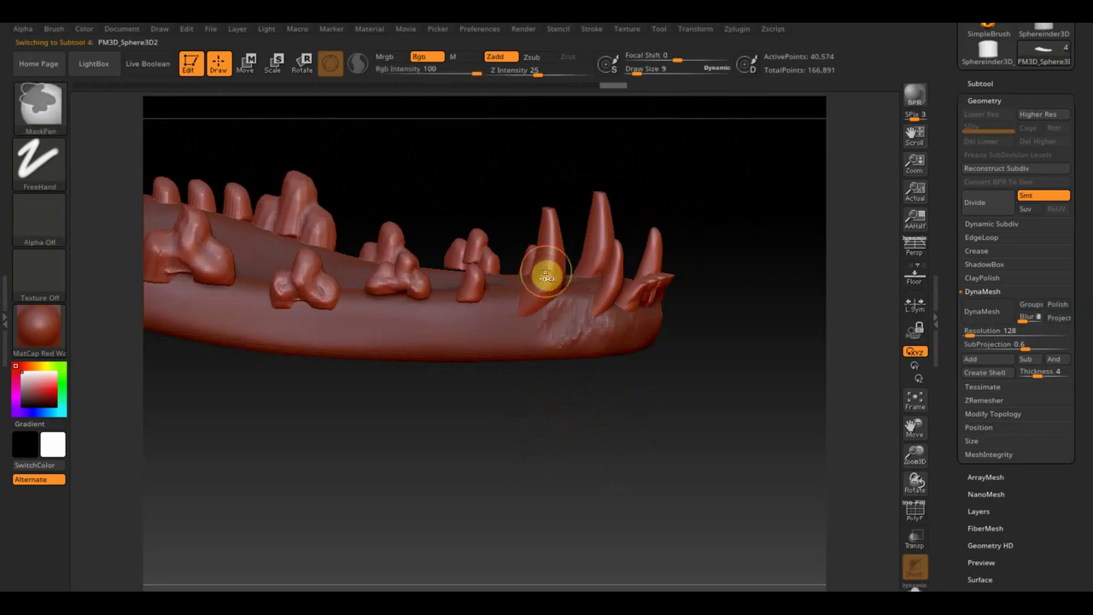
left_click(545, 271, "ctrl+shift")
left_click(545, 270, "ctrl+shift")
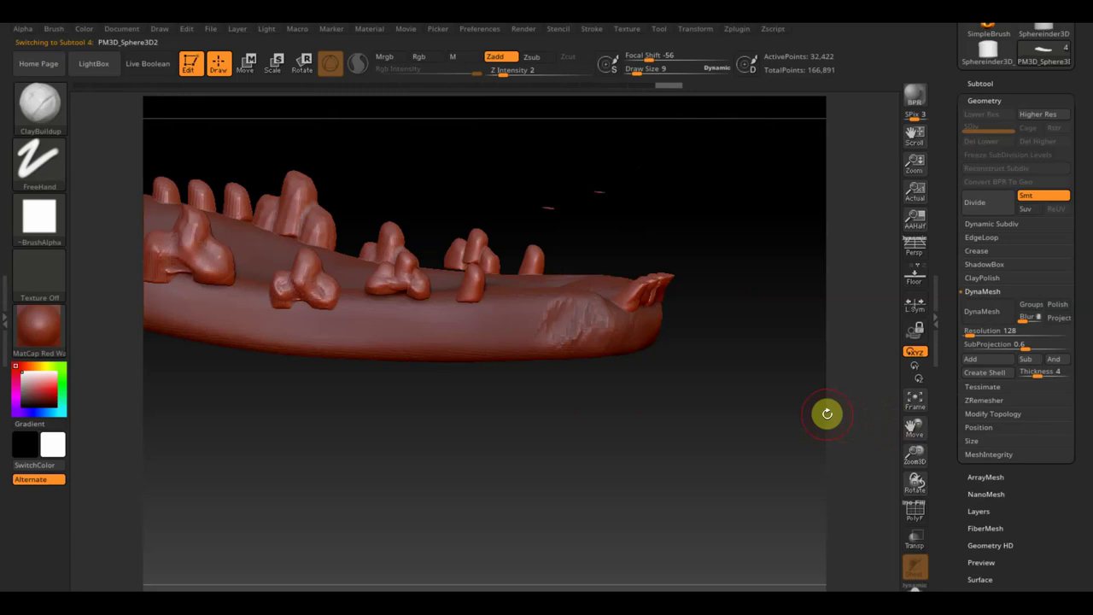
key("ctrl+z")
key("ctrl+z")
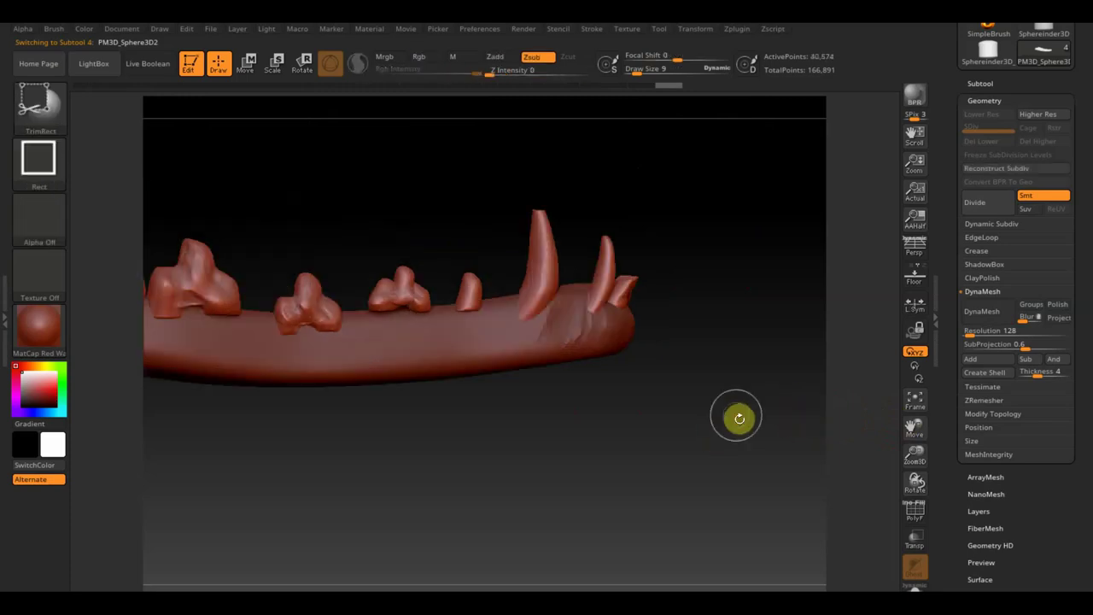
left_click_drag(565, 457, 506, 142, "ctrl")
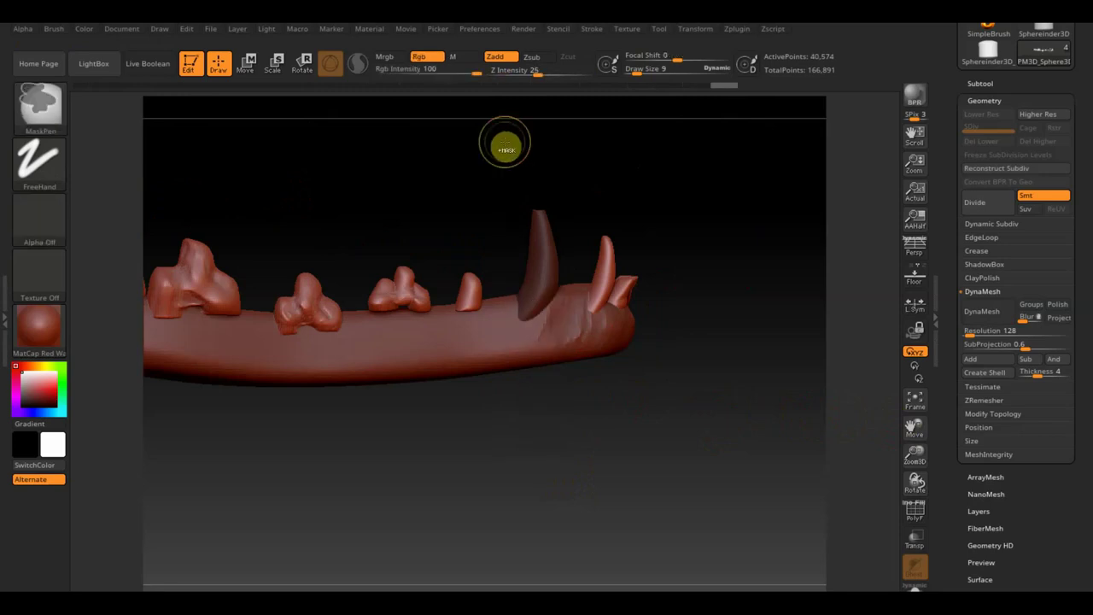
left_click(505, 141, "ctrl")
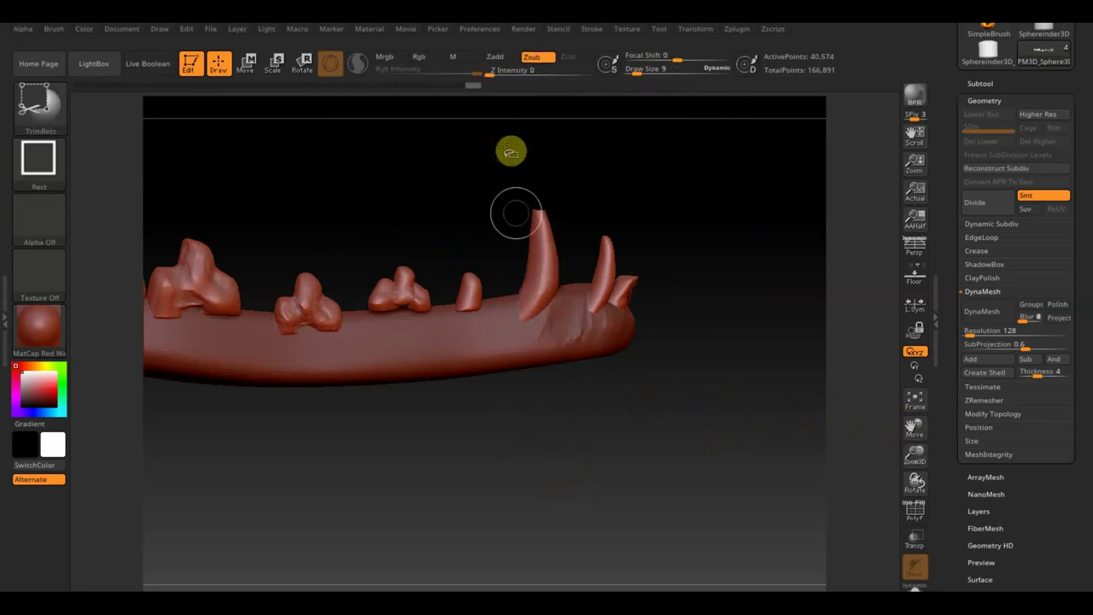
Hide the tall fang, delete the hidden geometry, then isolate one tooth cluster.
left_click(597, 271, "ctrl+shift")
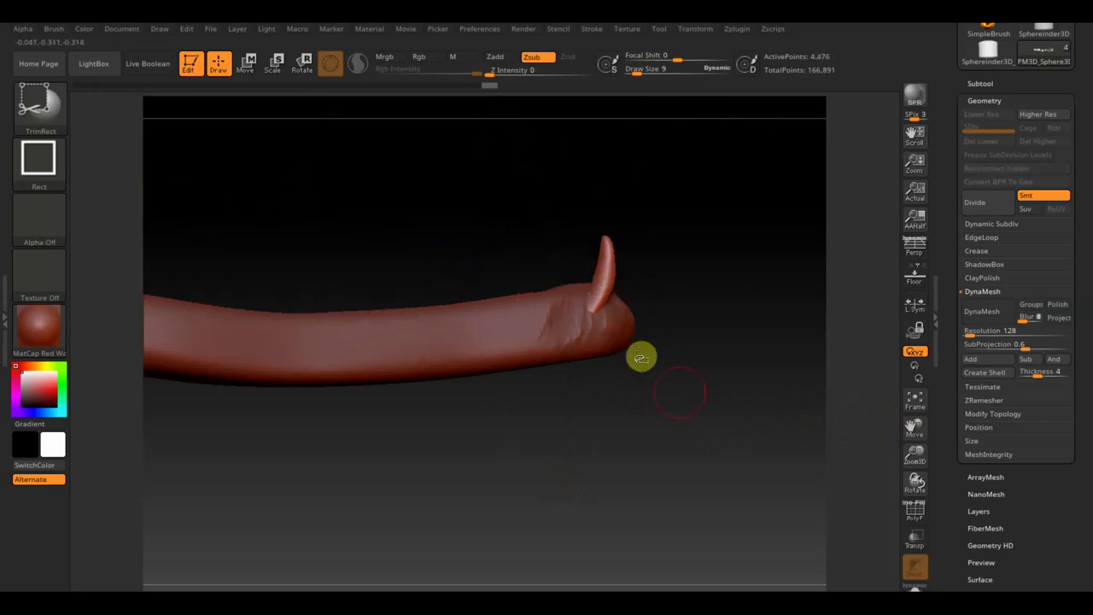
left_click(669, 389, "ctrl+shift")
left_click(534, 263, "ctrl+shift")
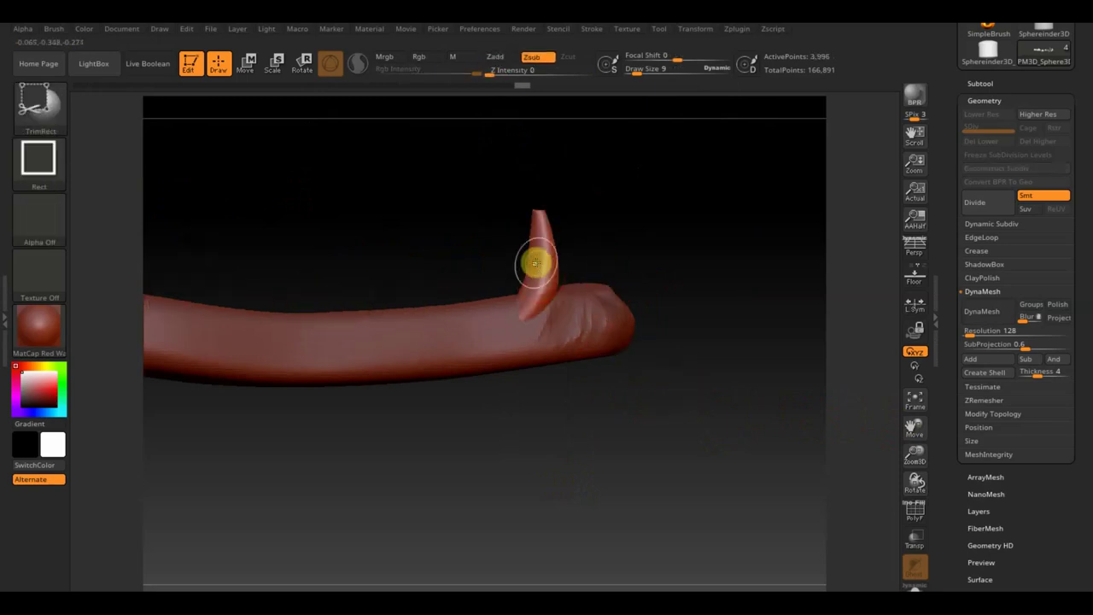
left_click(535, 263, "ctrl+shift")
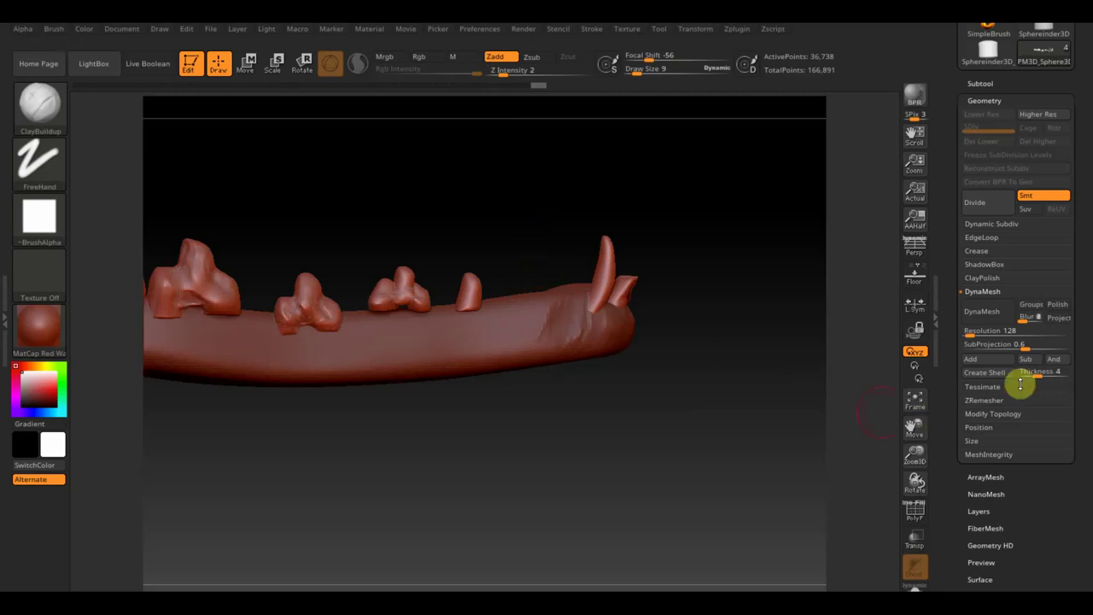
left_click(1009, 418)
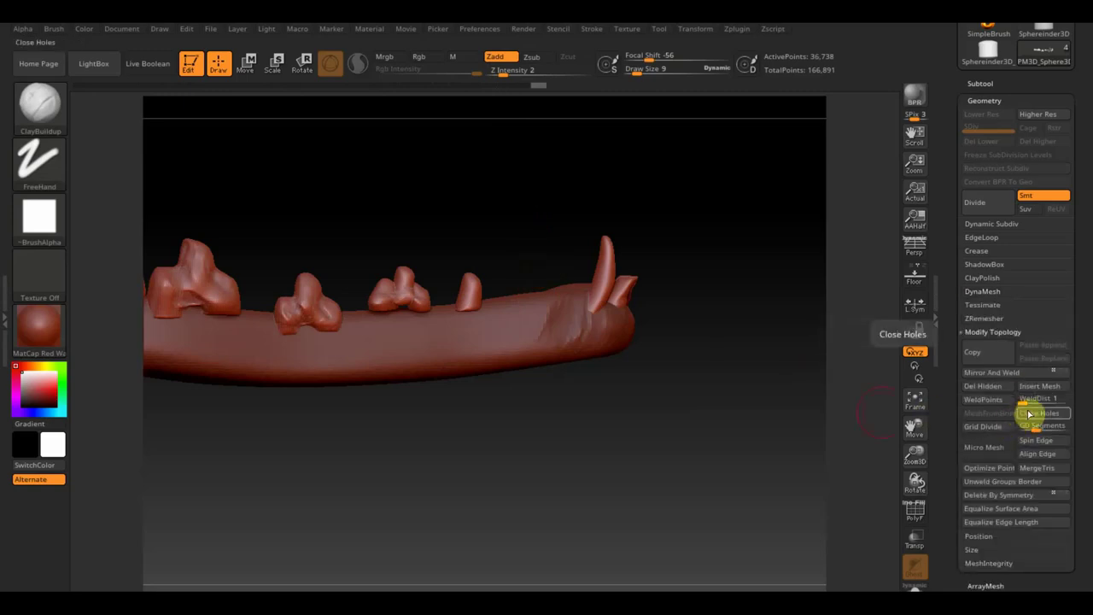
left_click(987, 386)
mouse_move(746, 411)
left_mouse_down()
mouse_move(723, 422)
mouse_move(706, 406)
left_mouse_up()
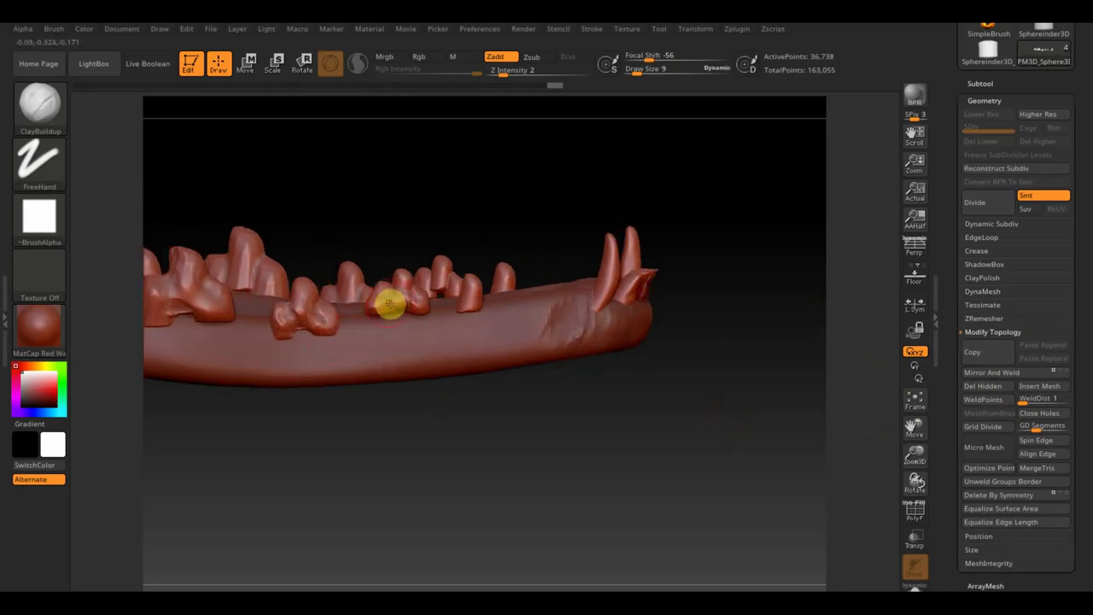
left_click(389, 305, "ctrl+shift")
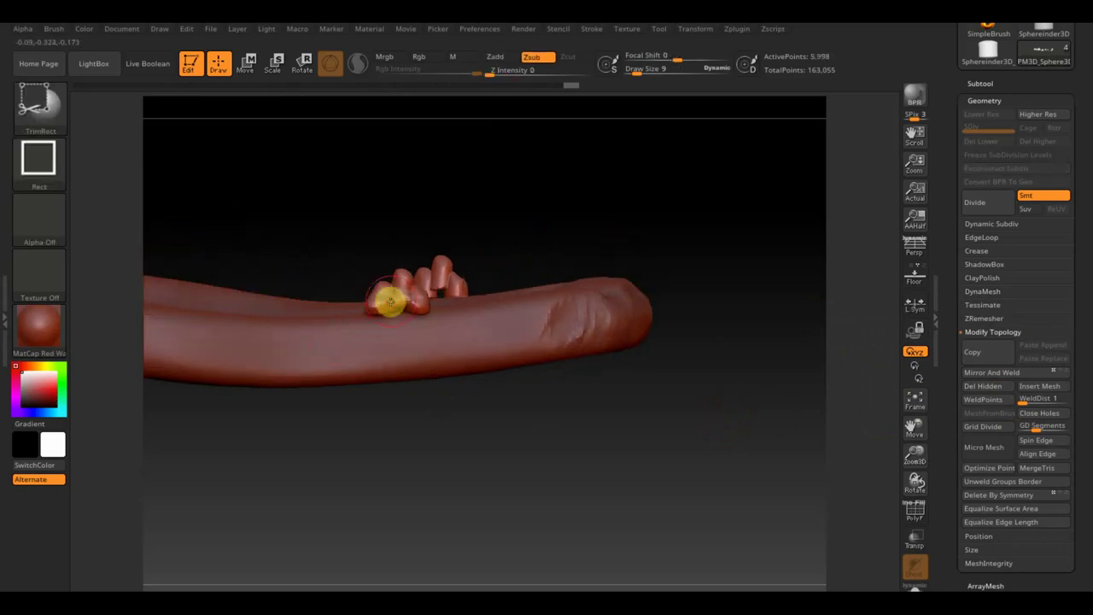
Move the isolated tooth cluster down into the gum and unhide all teeth.
left_click(269, 66)
left_click_drag(536, 398, 543, 420)
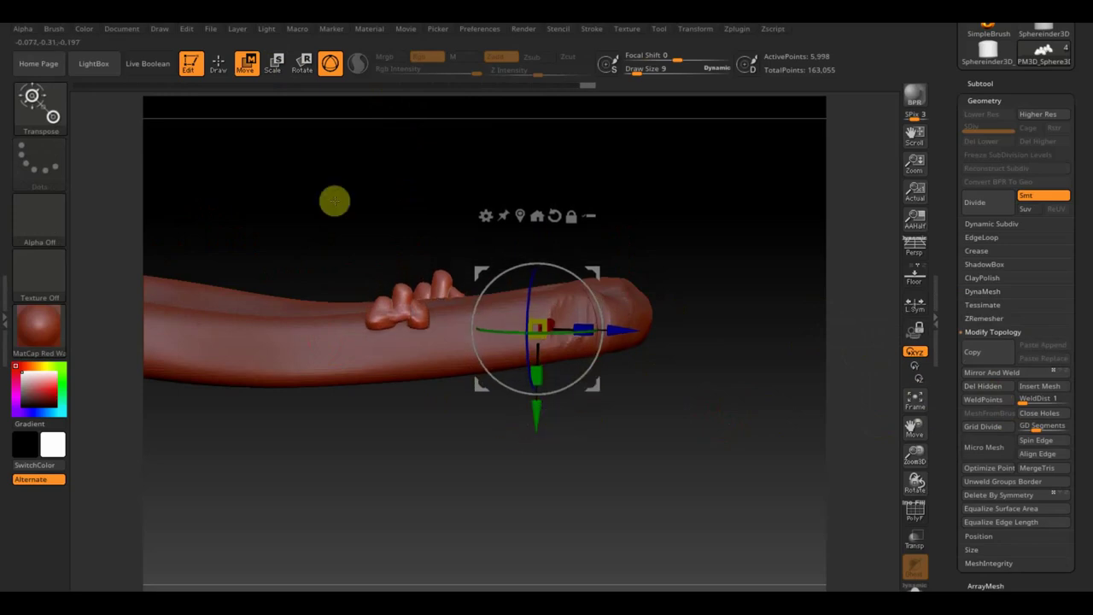
left_click(337, 154, "ctrl+shift")
Check the jaw against the skull reference, hide the reference, and return to Draw mode.
mouse_move(410, 456)
left_mouse_down()
mouse_move(465, 524)
mouse_move(434, 486)
left_mouse_up()
left_click_drag(360, 458, 473, 459, "alt")
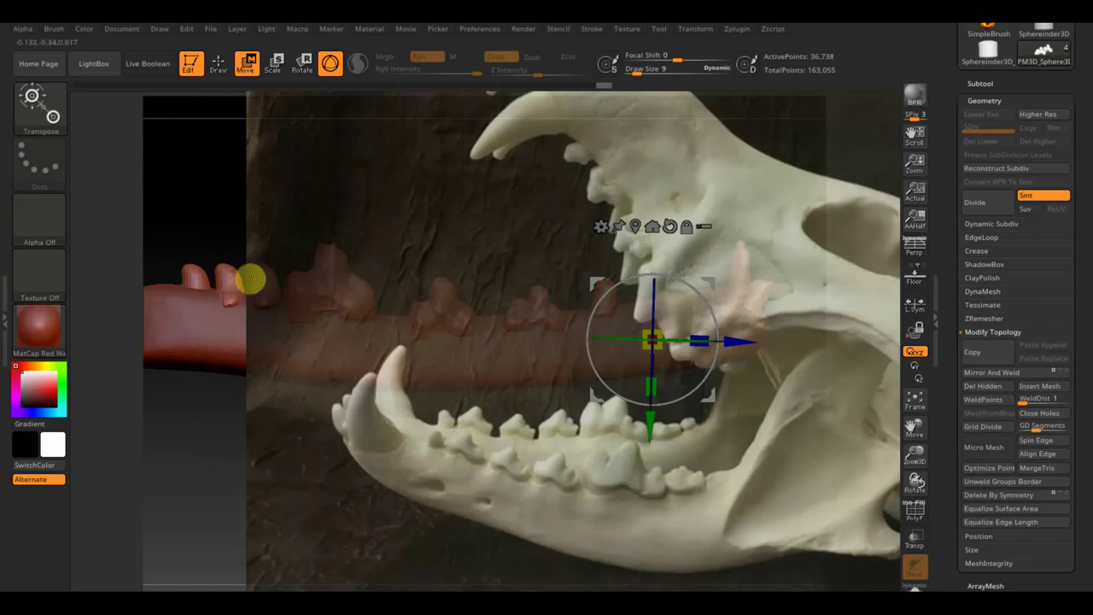
key("shift+z")
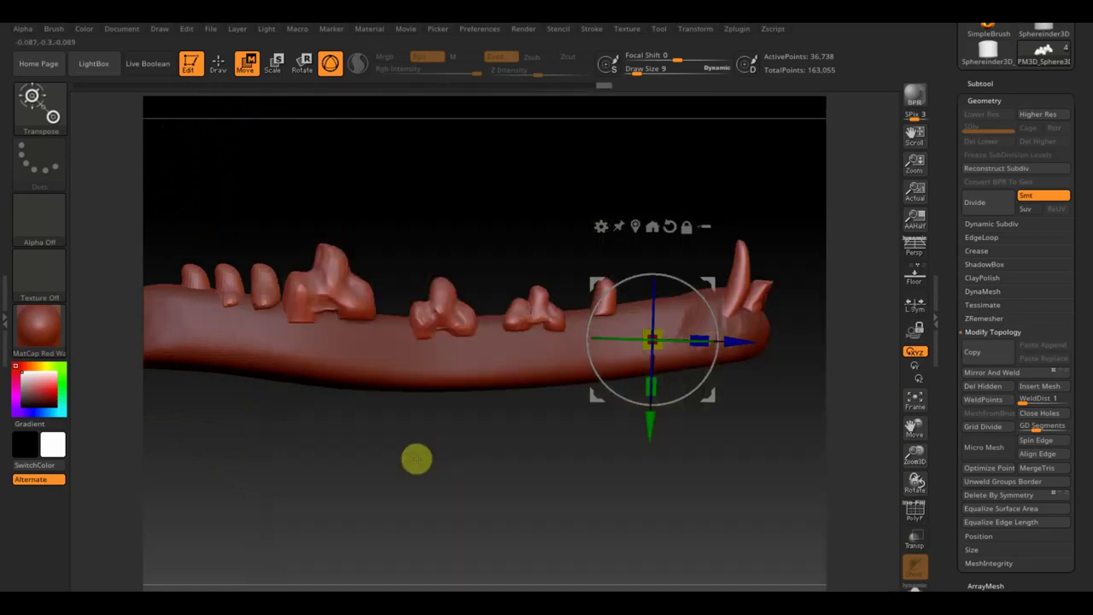
left_click(219, 64)
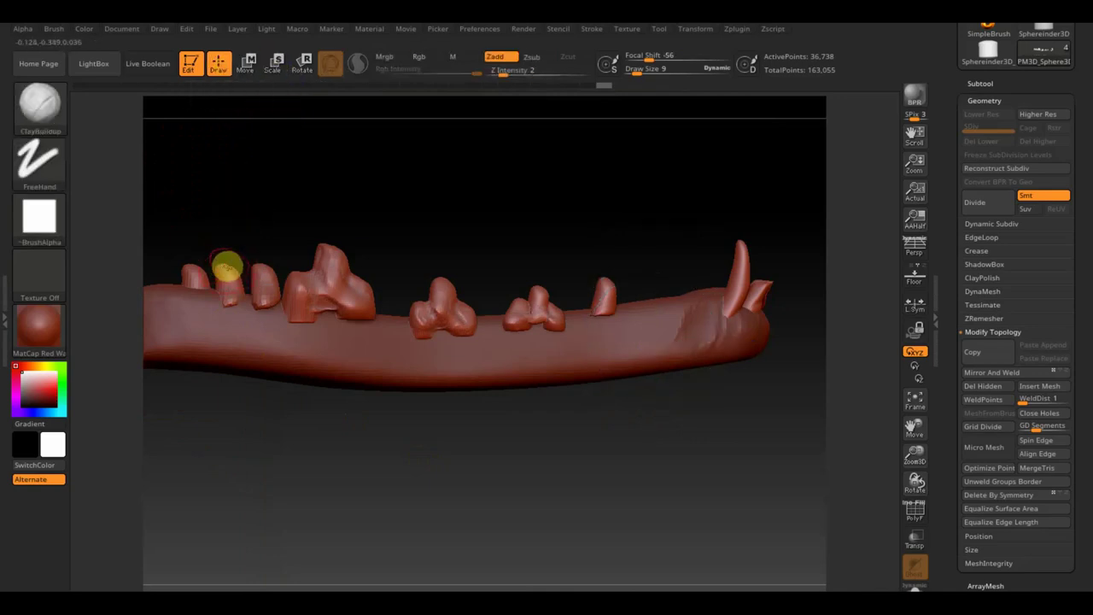
Reshape the lower jaw's front teeth with the Move Elastic brush.
left_click(60, 115)
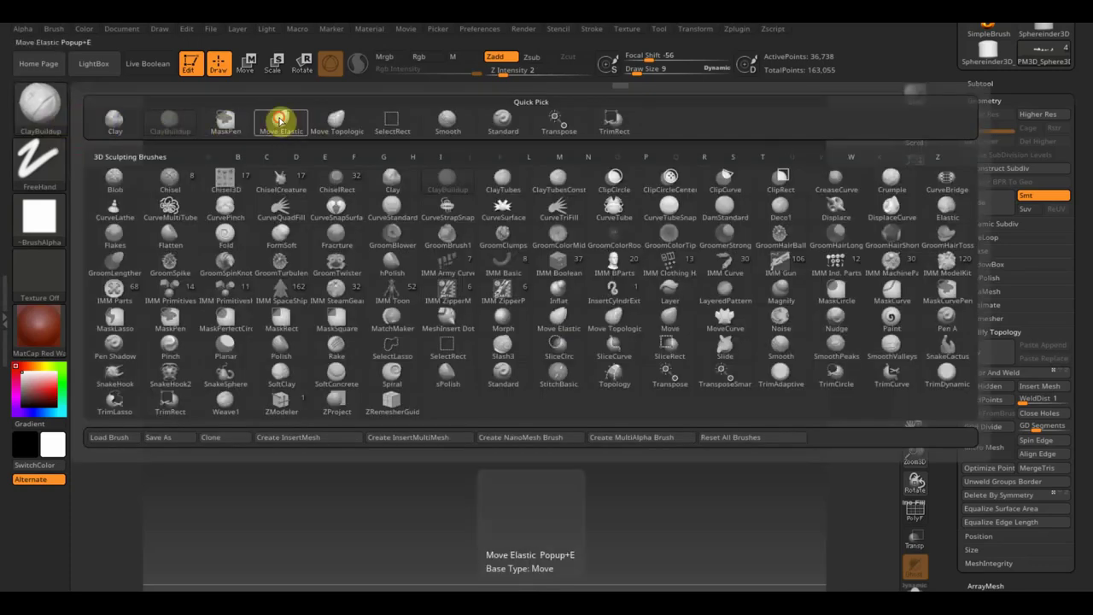
left_click(285, 122)
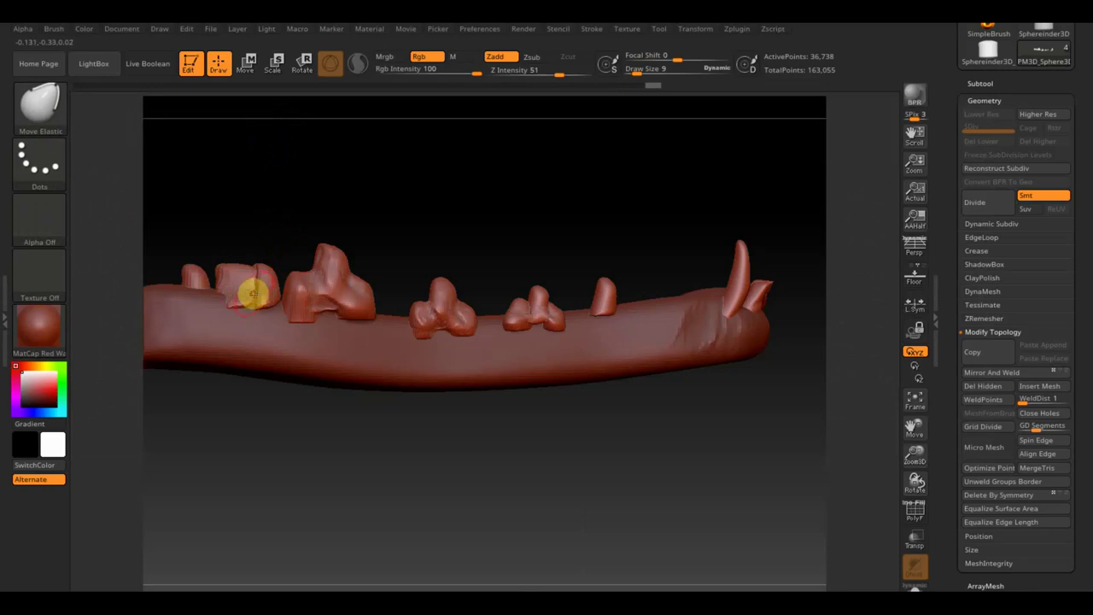
left_click_drag(250, 282, 194, 270)
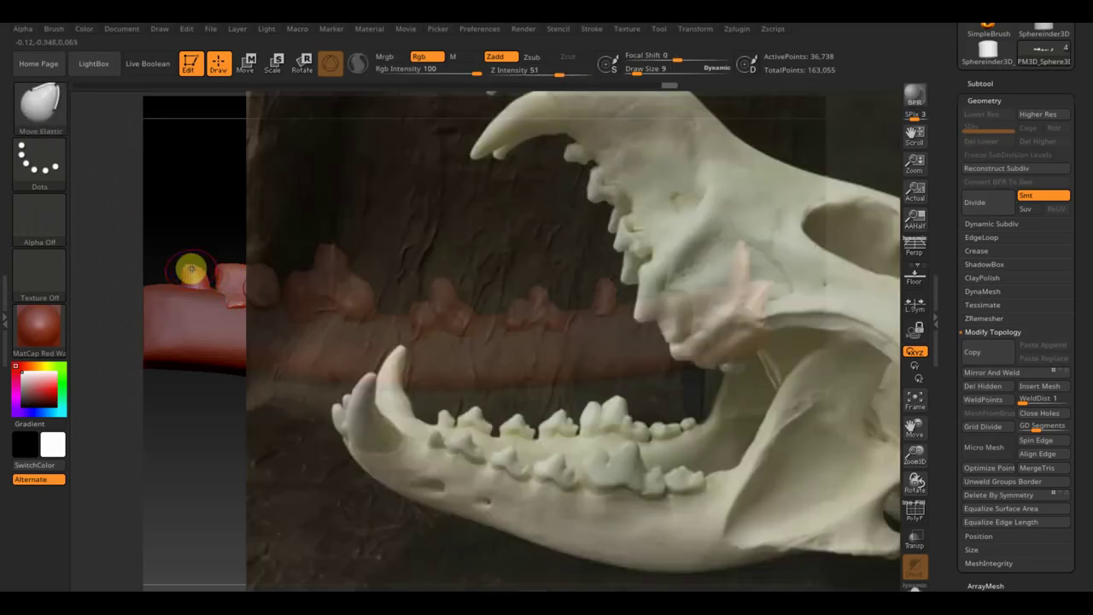
key("shift")
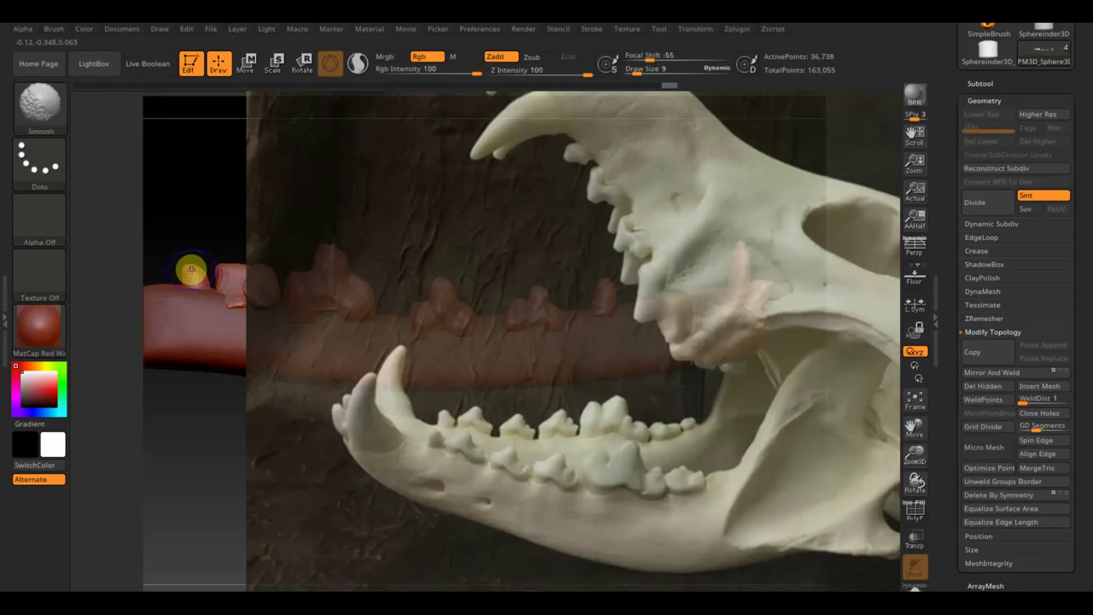
key("shift")
key("shift+z")
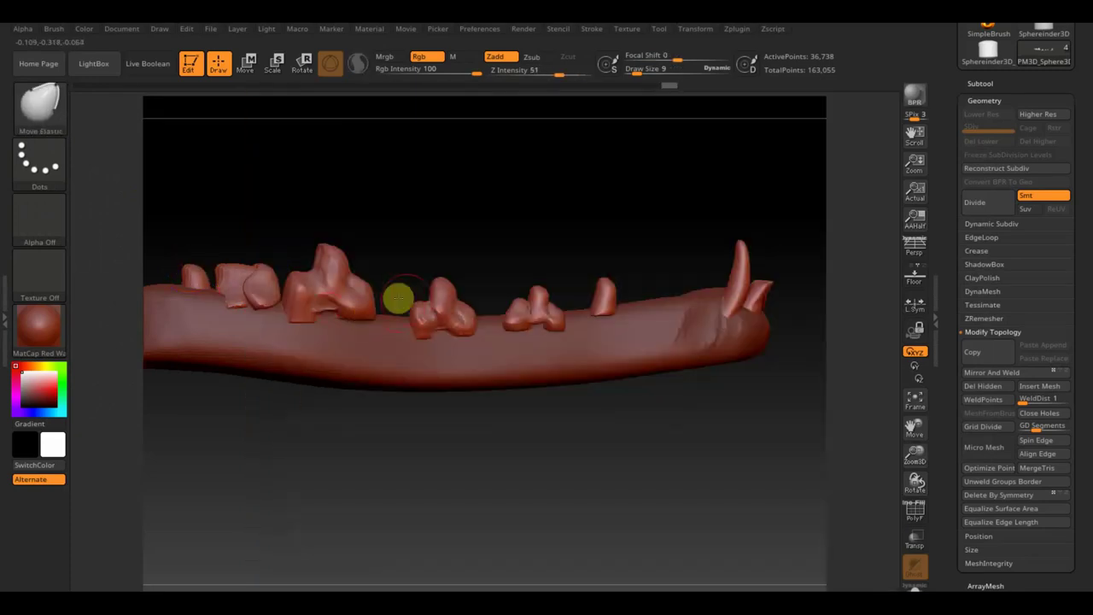
Mask the tooth near the middle of the lower jaw.
left_click_drag(574, 414, 486, 235, "ctrl")
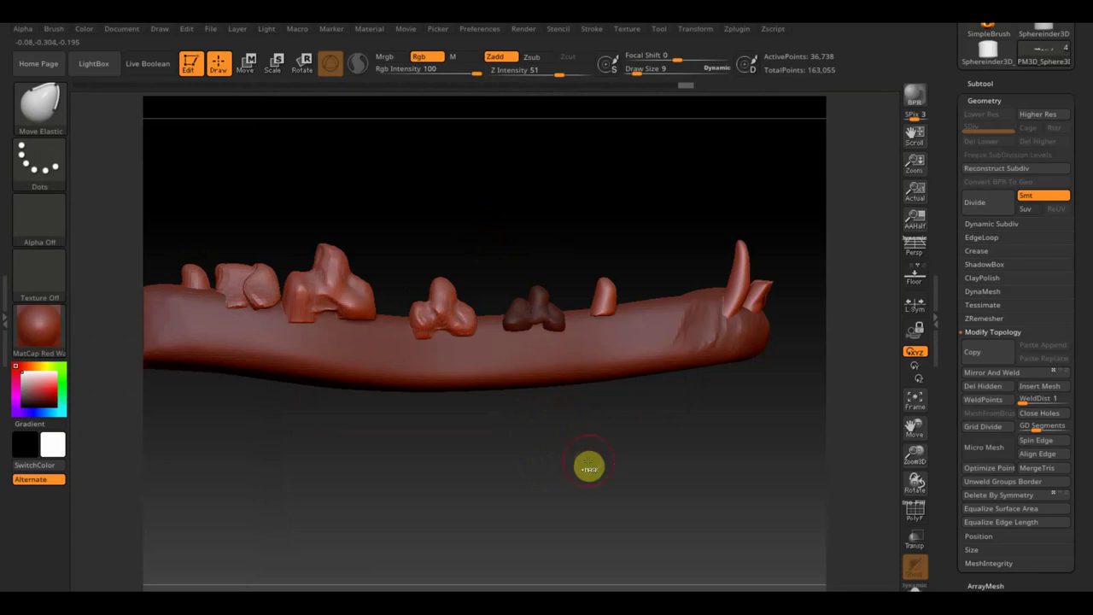
key("ctrl")
left_click_drag(588, 462, 484, 217, "ctrl")
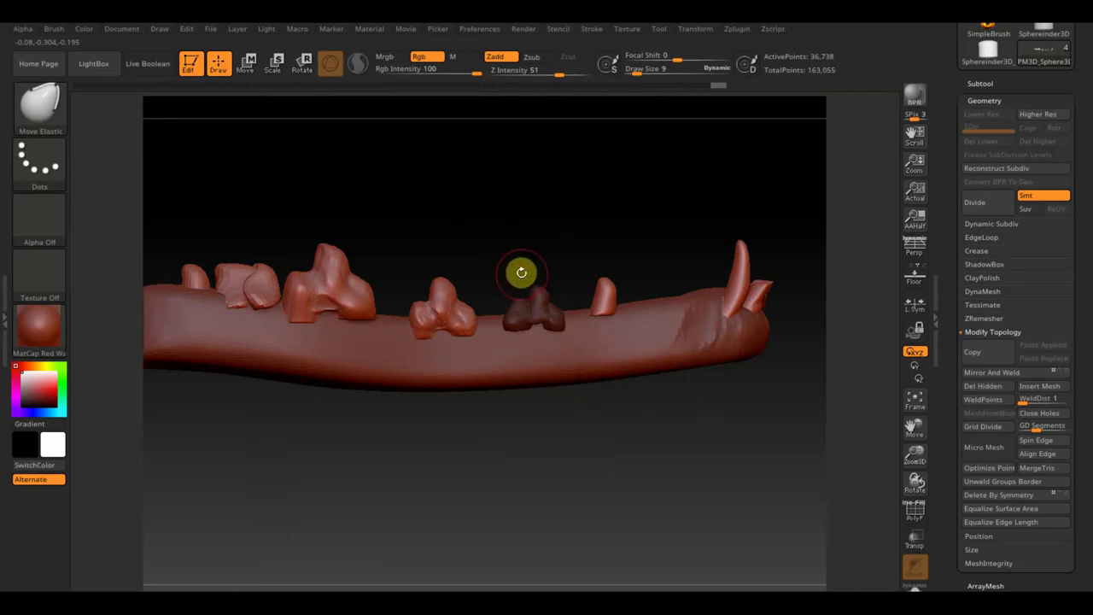
Invert the mask and move the loose front tooth forward and down with the gizmo.
left_click(250, 62)
left_click_drag(771, 351, 760, 340)
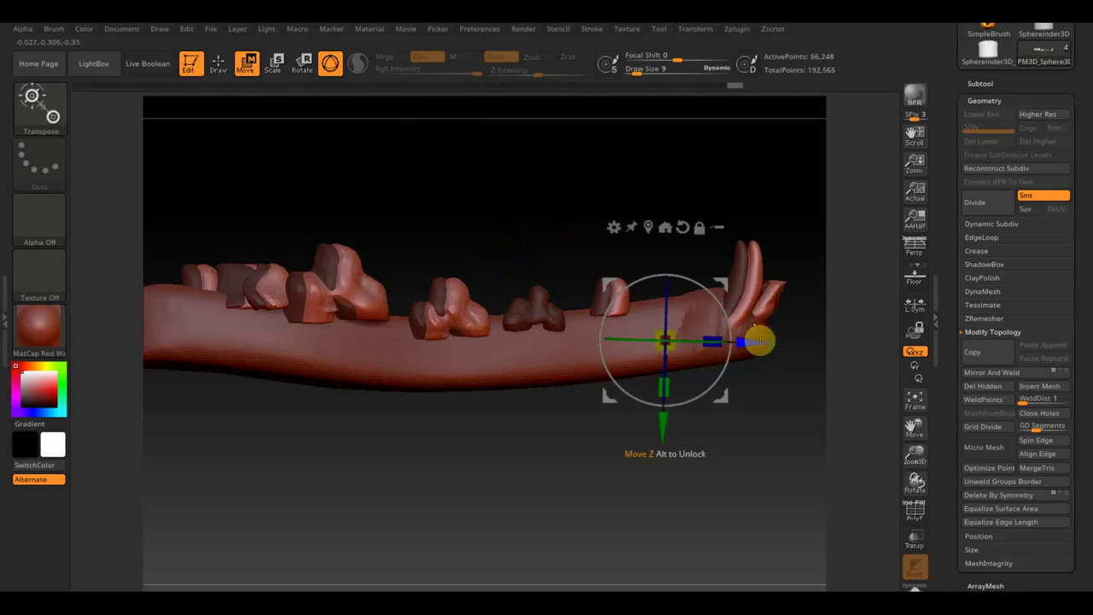
key("ctrl+z")
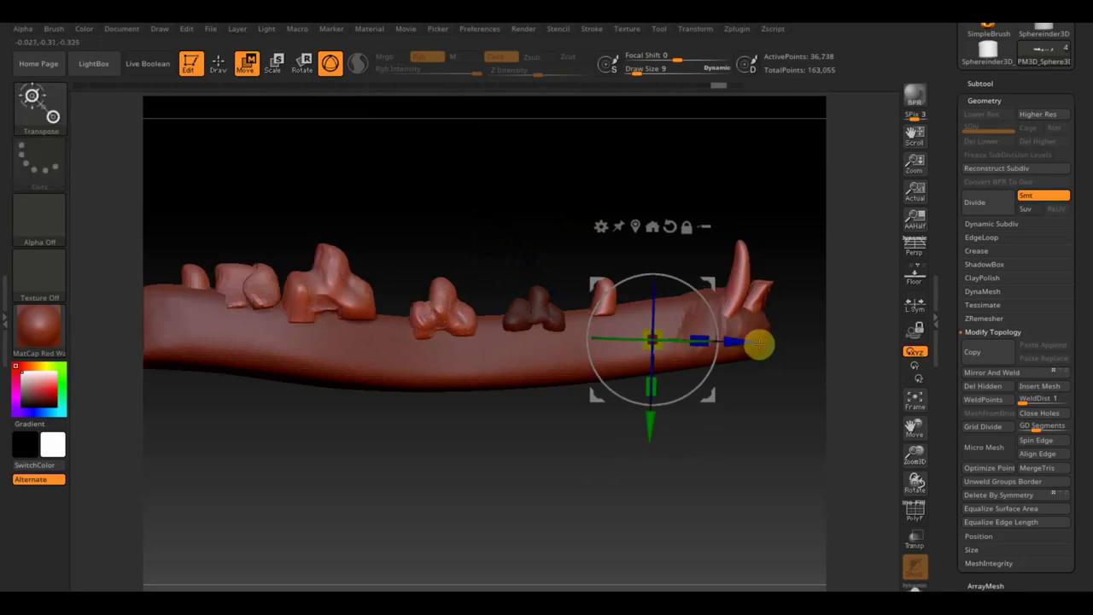
left_click(534, 439, "ctrl")
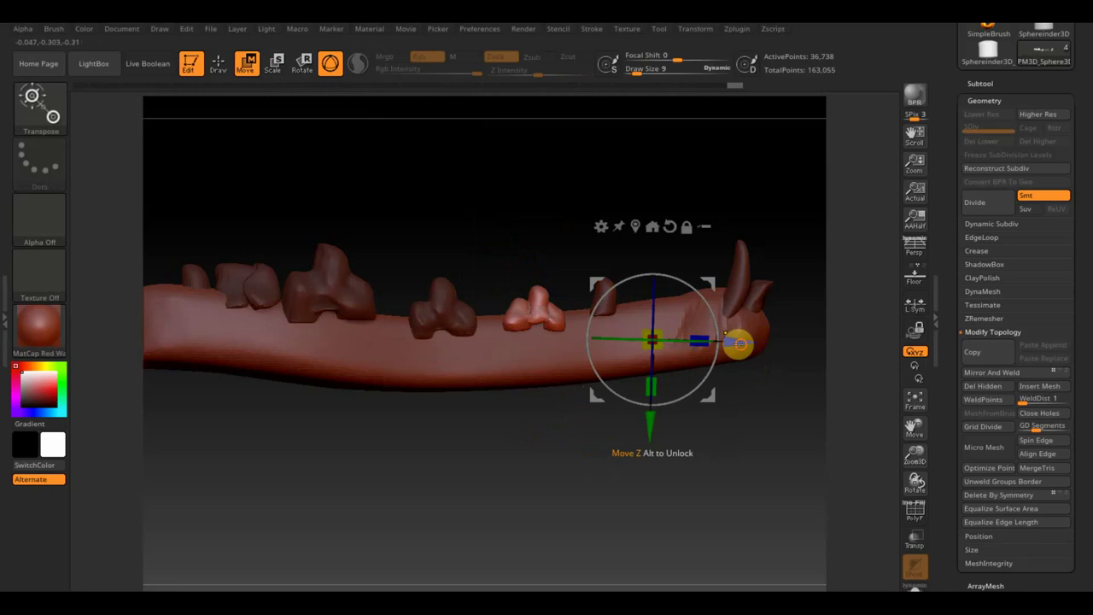
left_click_drag(725, 335, 798, 342)
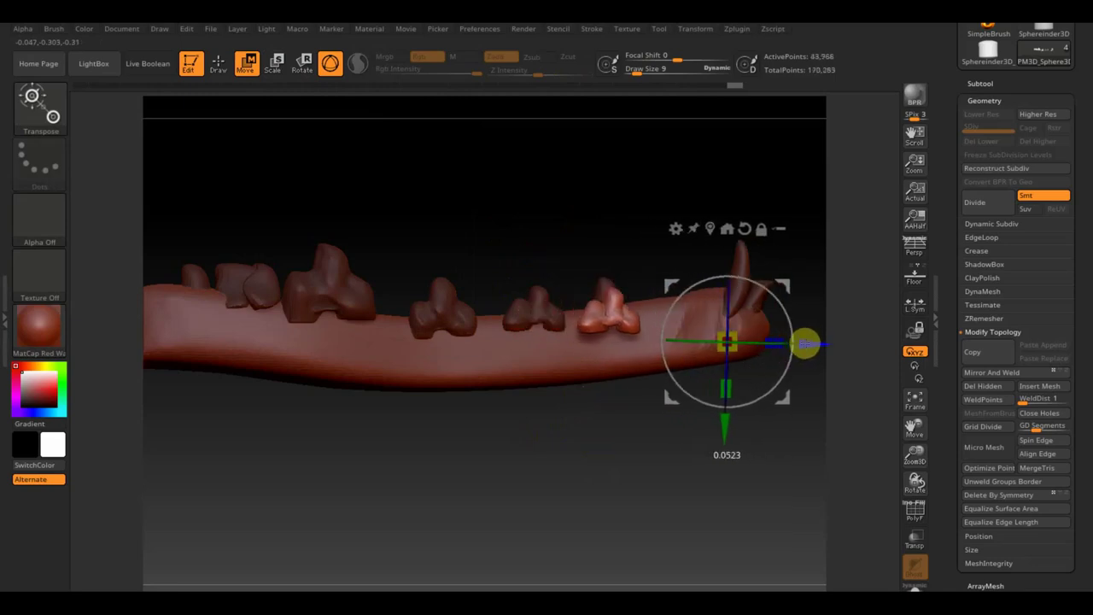
left_click_drag(725, 418, 724, 518)
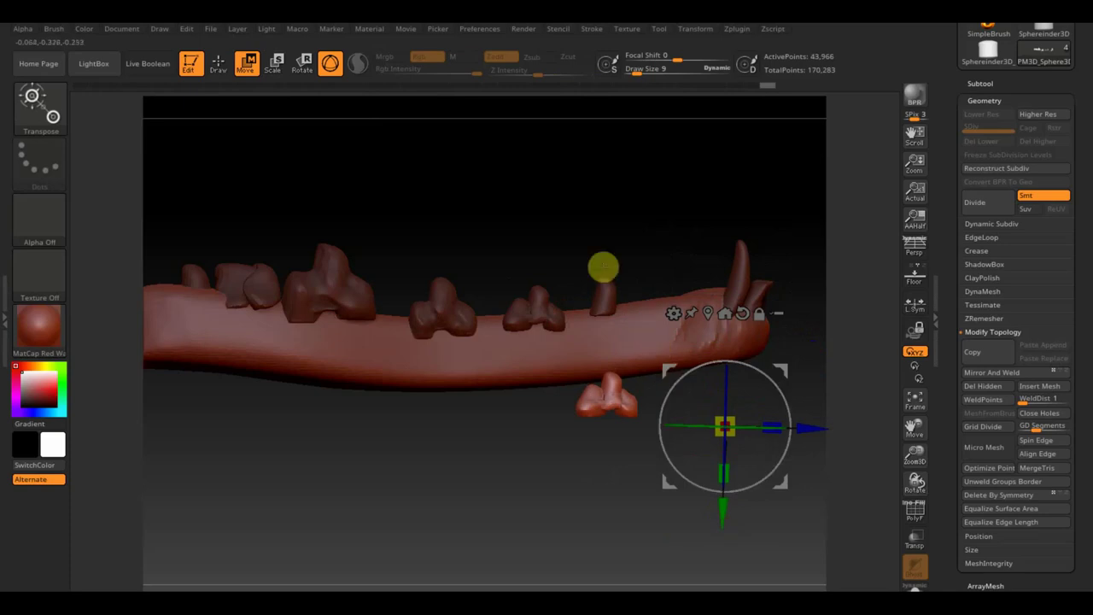
Mask the tall front tooth, invert the mask, and shift the free teeth right and up.
left_click(629, 215, "ctrl")
left_click_drag(578, 237, 626, 329, "ctrl")
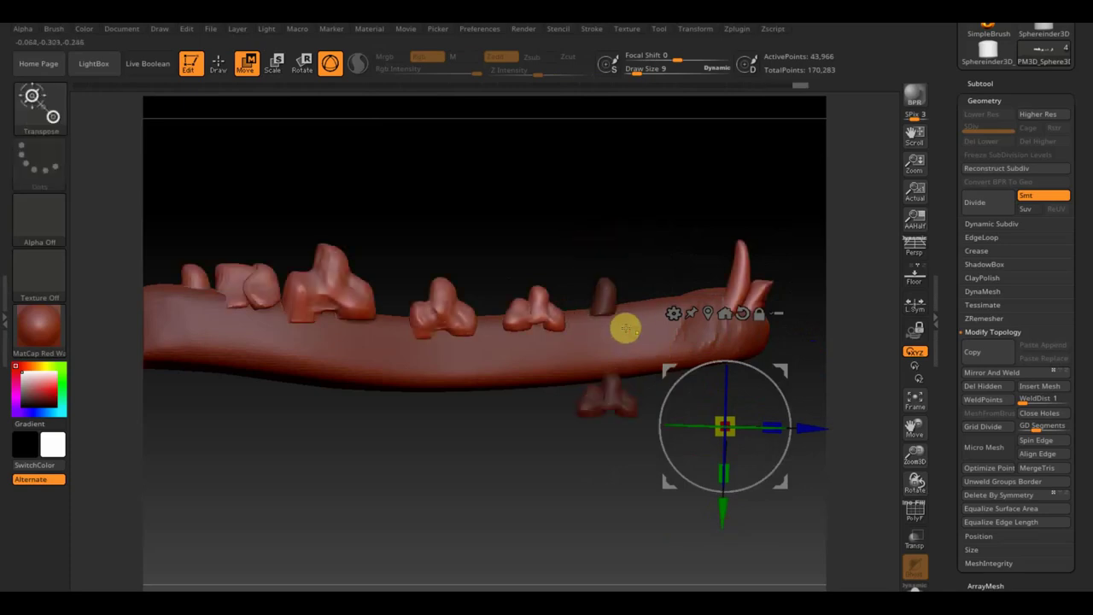
key("ctrl+i")
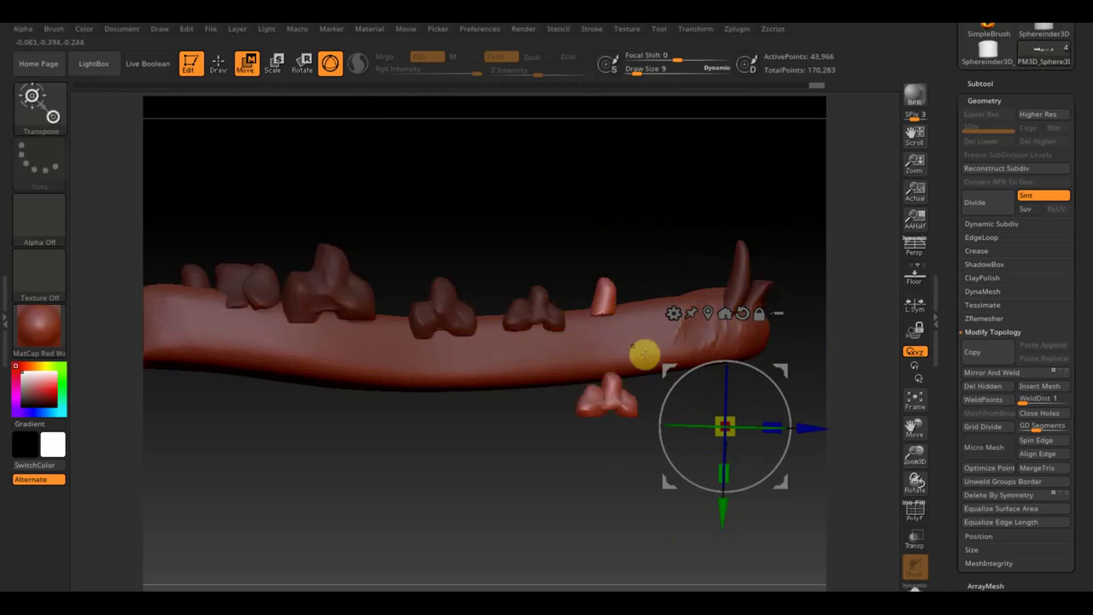
left_click_drag(659, 366, 717, 371)
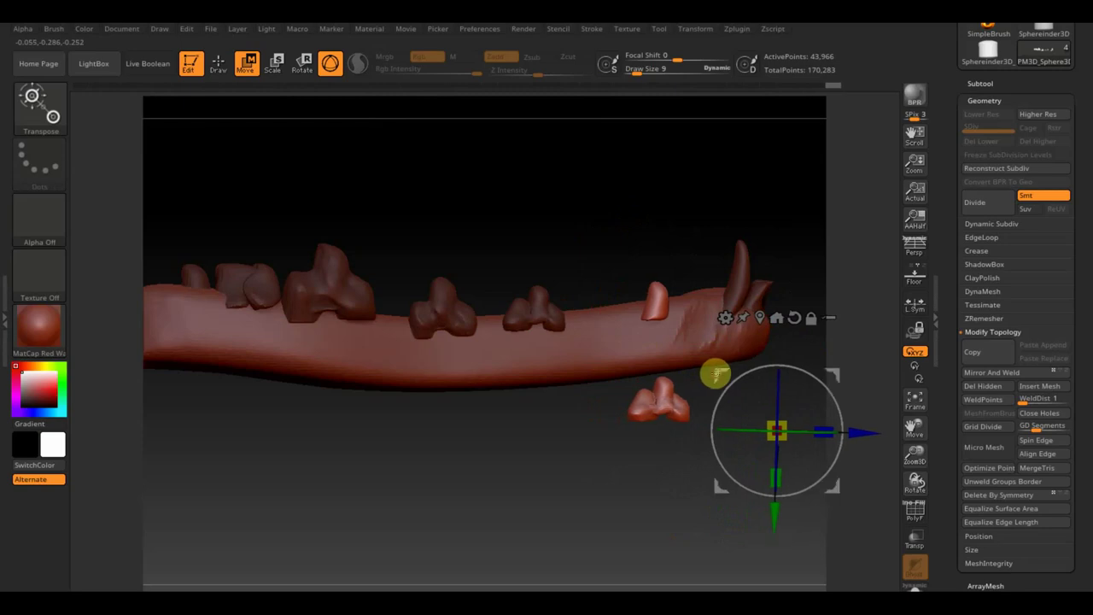
mouse_move(785, 215)
left_mouse_down()
mouse_move(764, 251)
mouse_move(787, 313)
left_mouse_up()
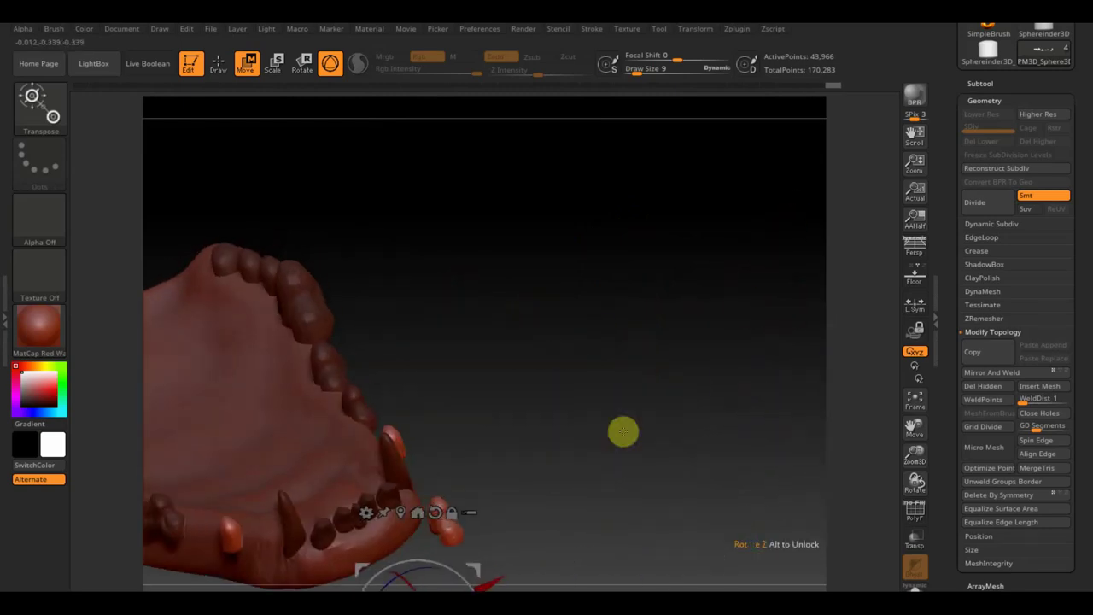
left_click_drag(602, 407, 659, 361)
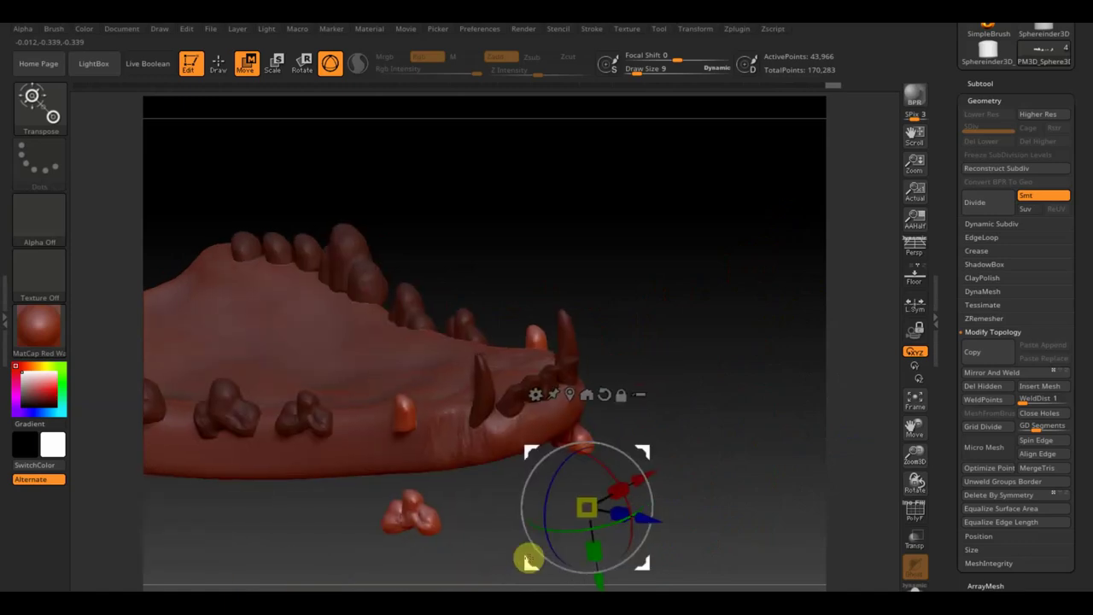
left_click_drag(529, 566, 548, 559)
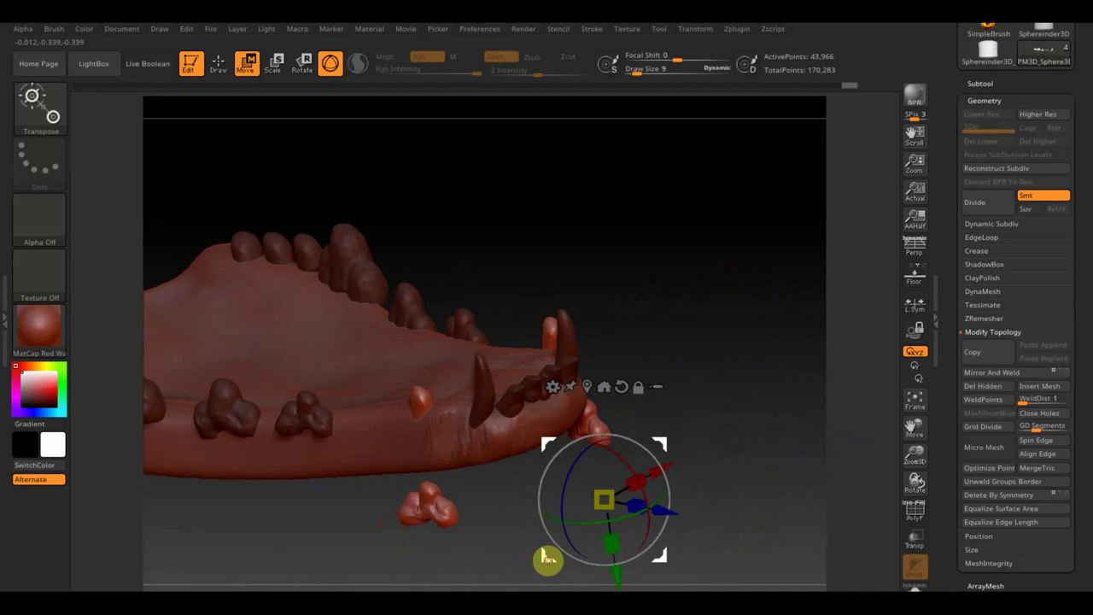
Rotate the detached tooth, move it up and right, then clear the mask.
left_click_drag(690, 340, 734, 285)
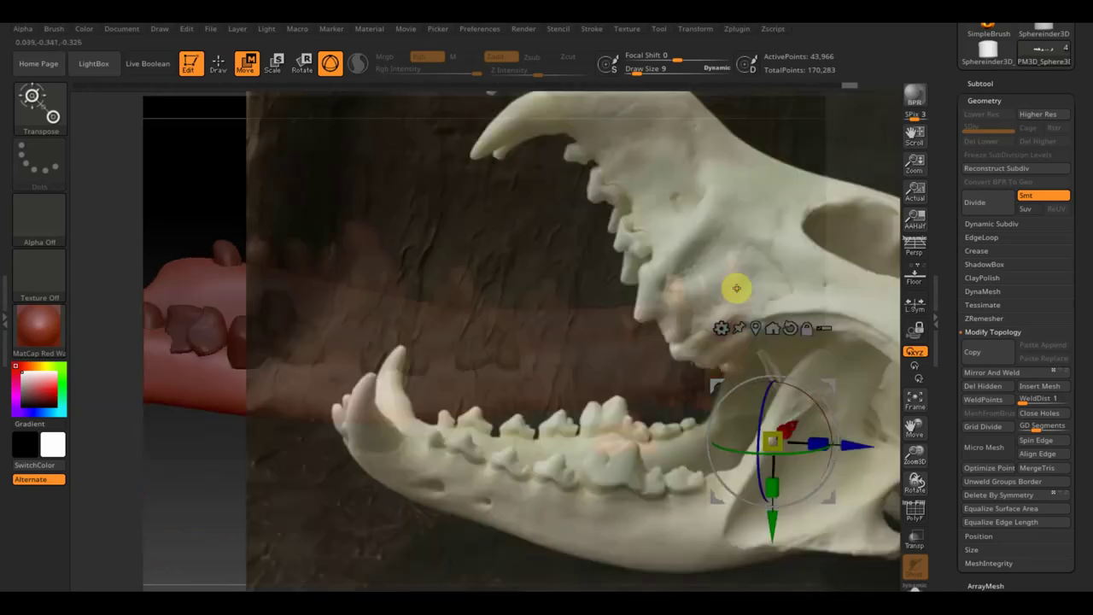
key("shift+z")
left_click_drag(786, 188, 792, 199, "shift")
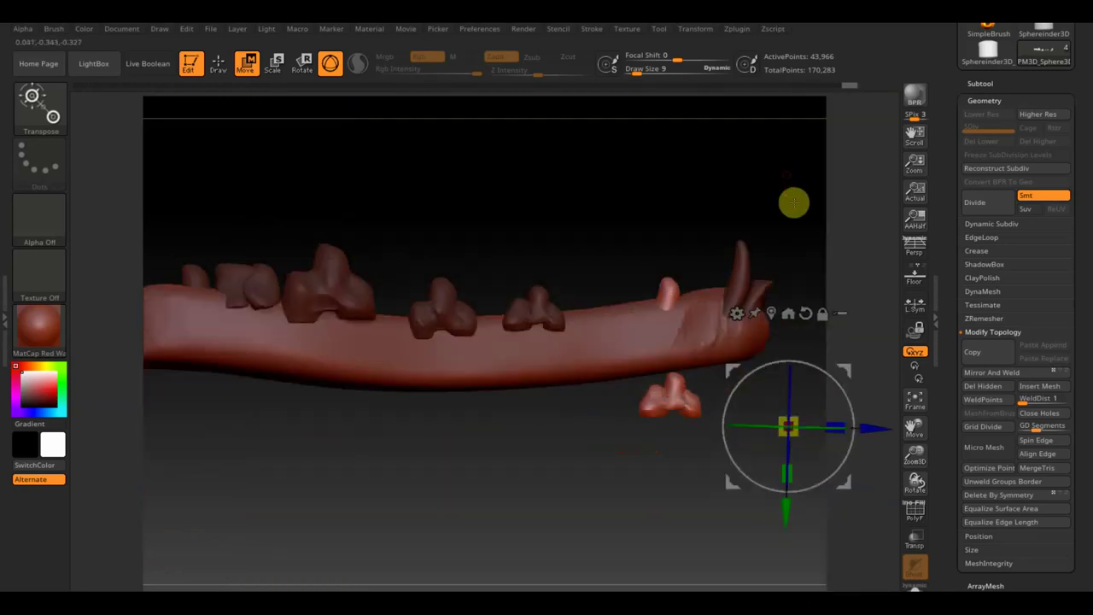
mouse_move(842, 379)
left_mouse_down()
mouse_move(837, 361)
mouse_move(902, 336)
mouse_move(915, 349)
mouse_move(824, 299)
mouse_move(821, 421)
left_mouse_up()
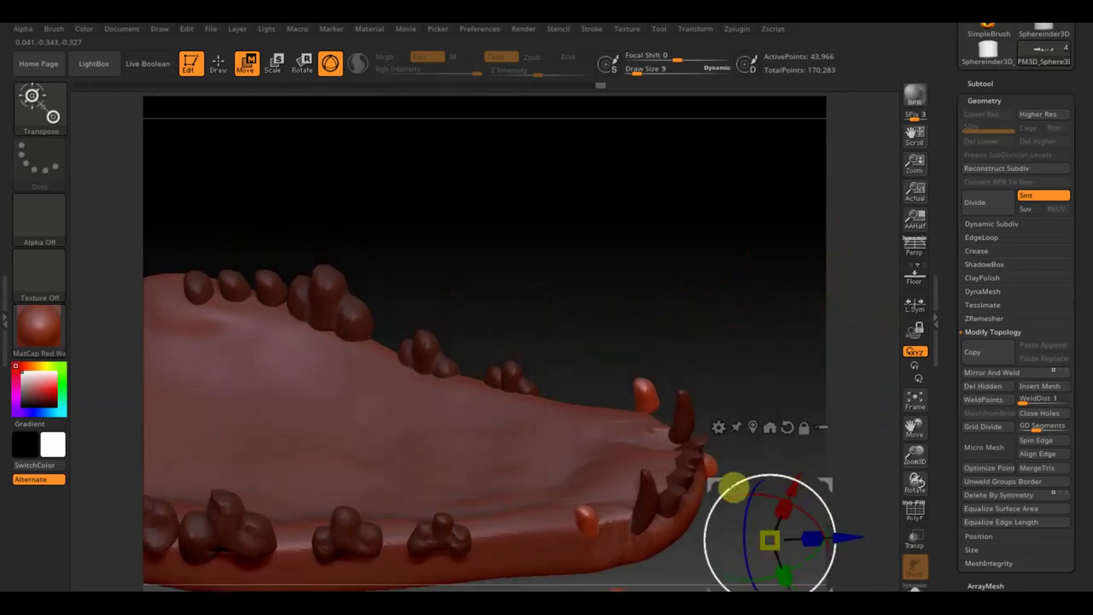
left_click_drag(713, 481, 749, 281)
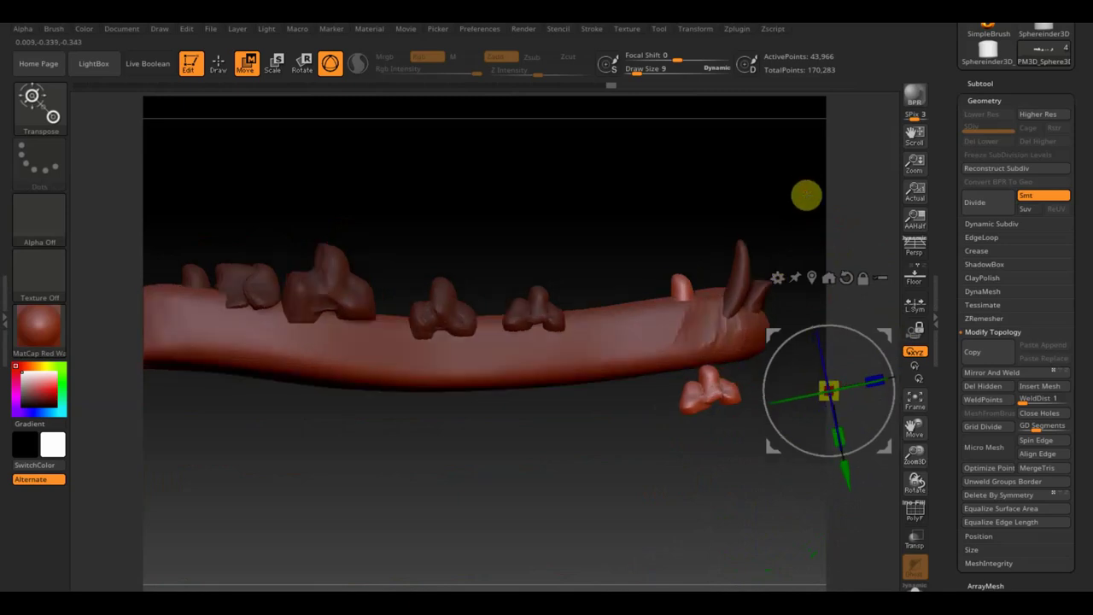
key("ctrl")
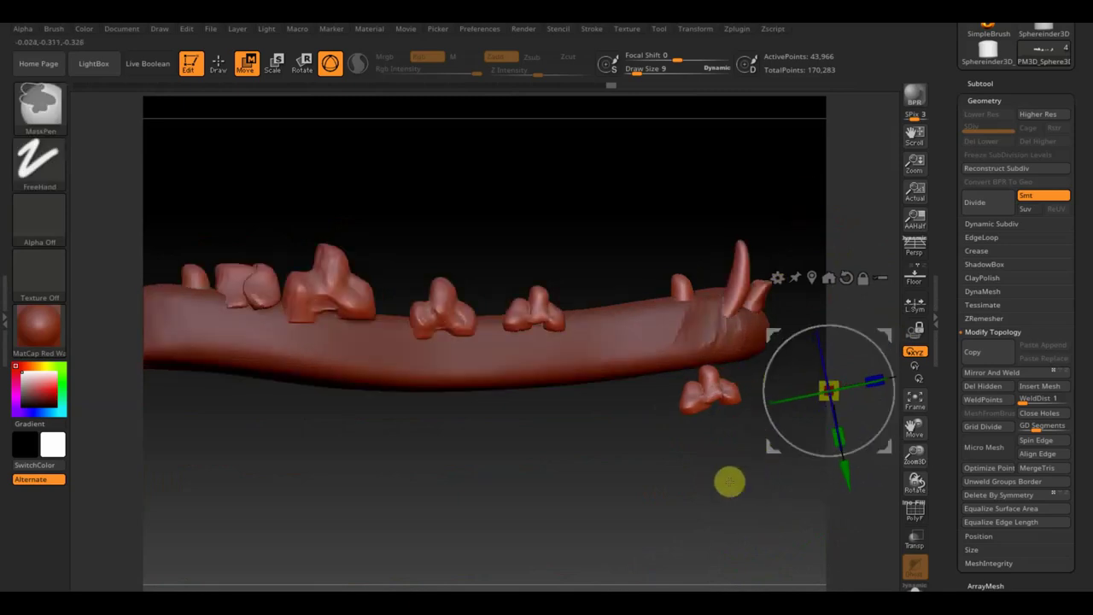
left_click_drag(779, 515, 663, 354, "ctrl")
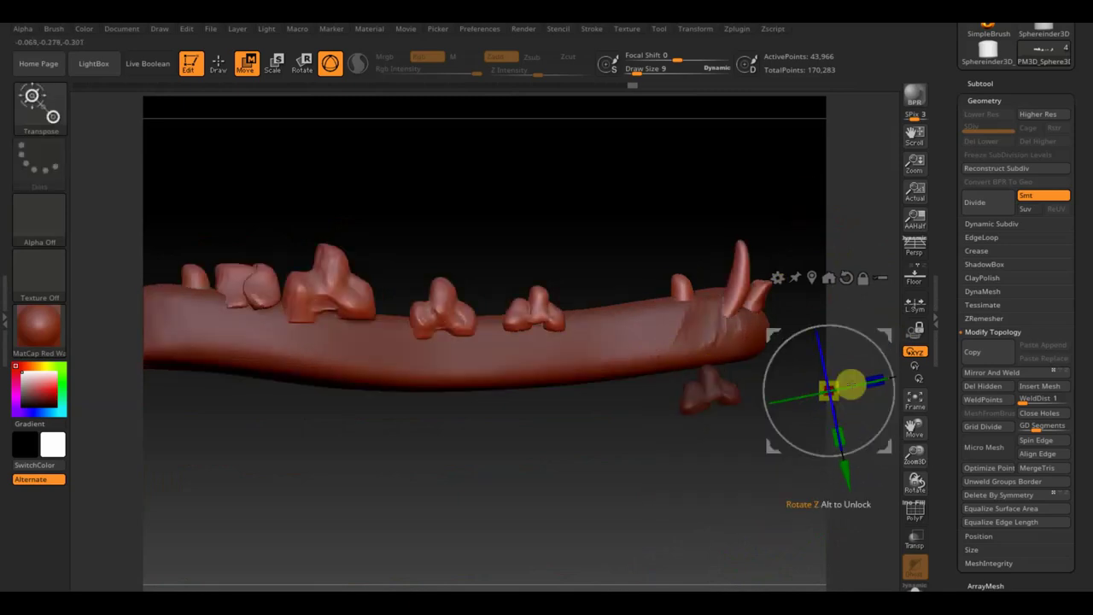
Mask the detached lower tooth, invert, and stand it upright on the jaw.
left_click_drag(772, 327, 688, 299)
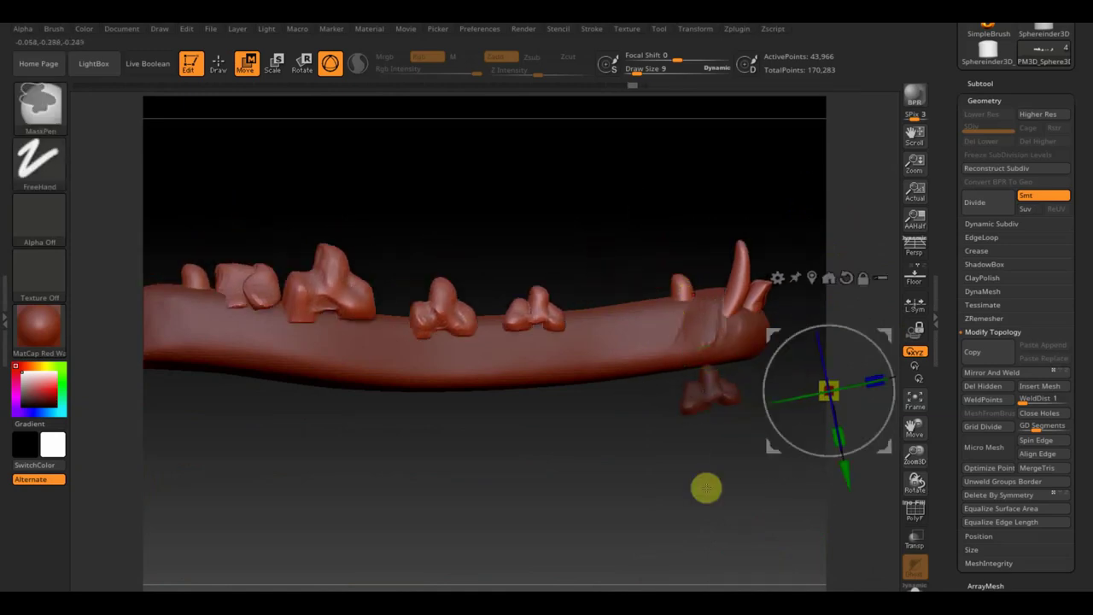
left_click_drag(763, 480, 678, 363, "ctrl")
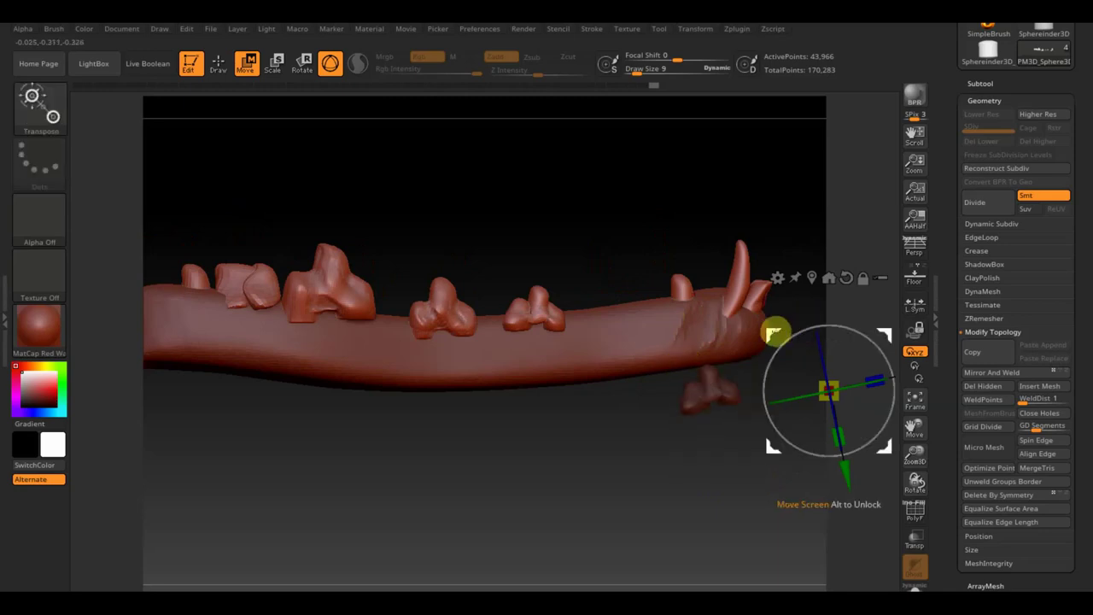
key("ctrl+i")
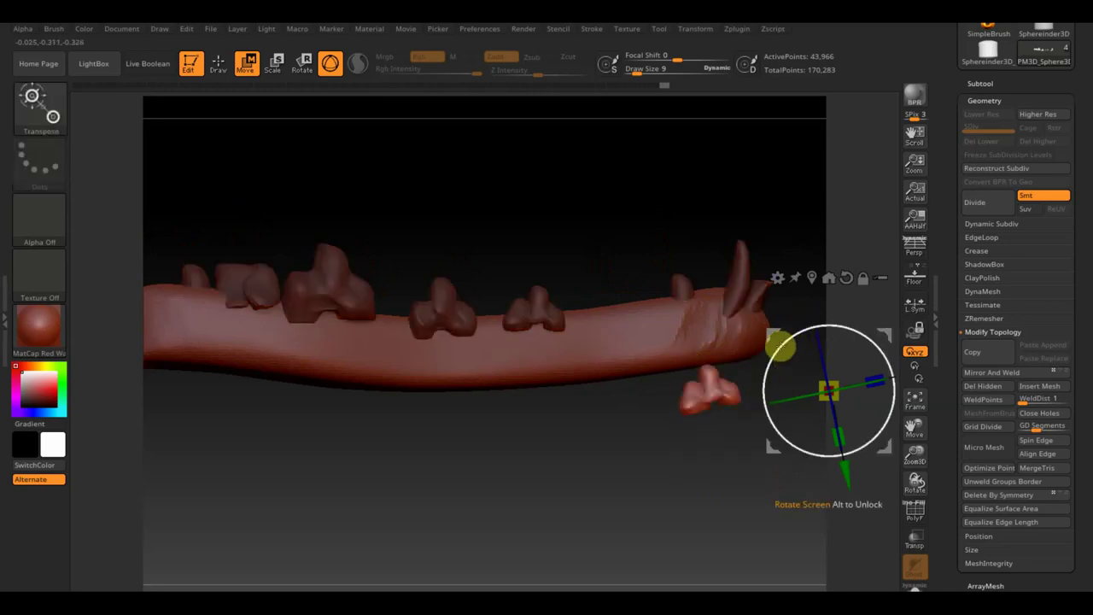
left_click_drag(773, 333, 683, 244)
mouse_move(770, 245)
left_mouse_down()
mouse_move(783, 269)
mouse_move(781, 256)
mouse_move(808, 256)
mouse_move(808, 273)
left_mouse_up()
Fine-tune the tooth's size and angle, then clear the mask from the model.
left_click_drag(788, 404, 651, 549)
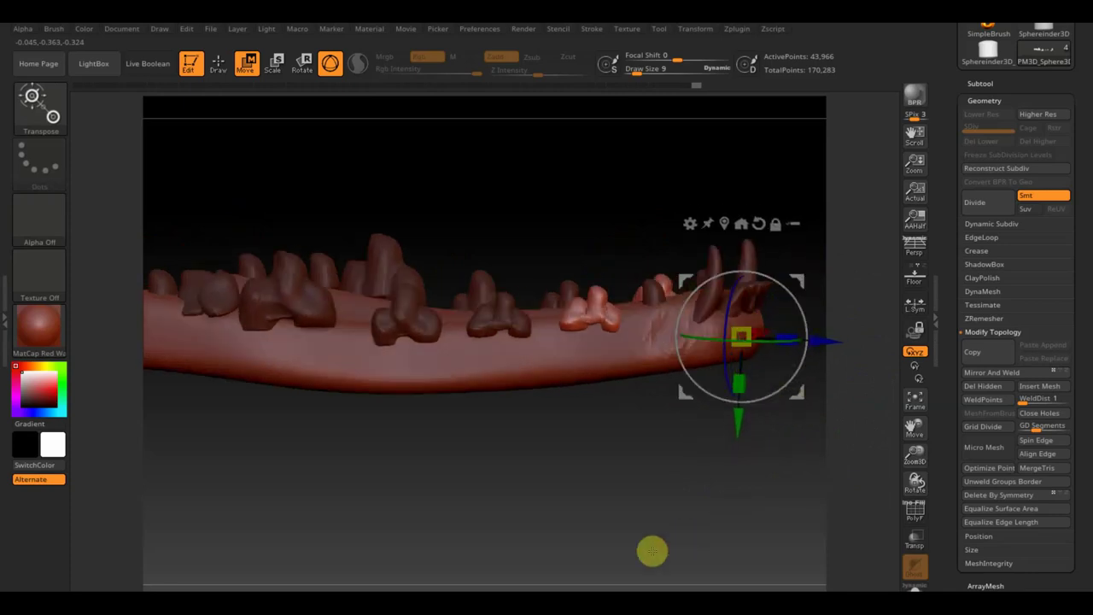
left_click_drag(748, 328, 745, 332)
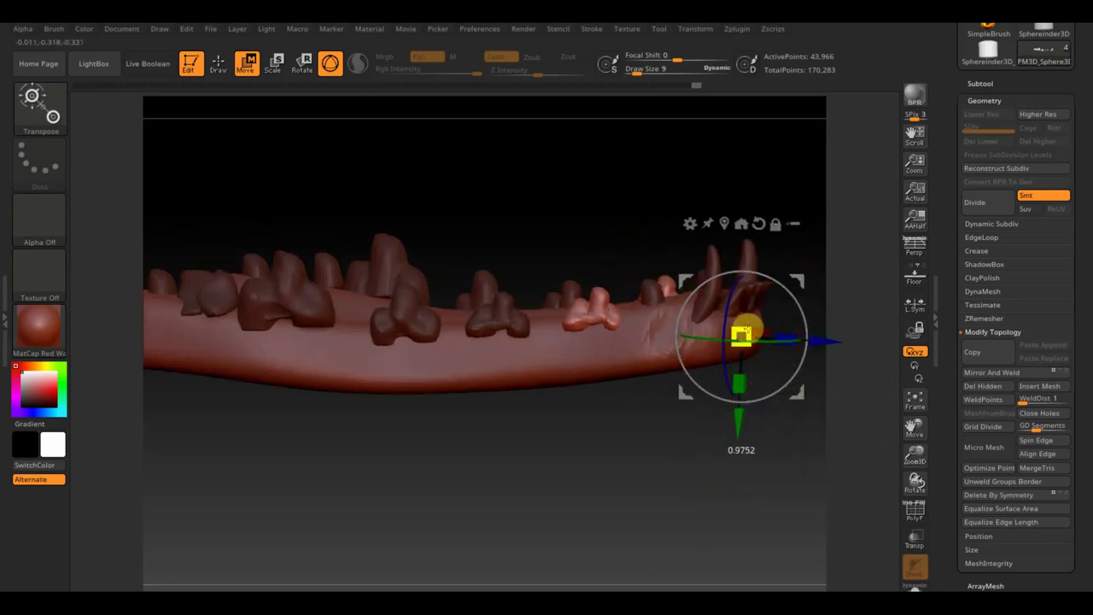
mouse_move(760, 442)
left_mouse_down()
mouse_move(722, 576)
mouse_move(761, 491)
mouse_move(694, 511)
mouse_move(712, 517)
left_mouse_up()
mouse_move(800, 296)
left_mouse_down()
mouse_move(798, 310)
mouse_move(800, 291)
left_mouse_up()
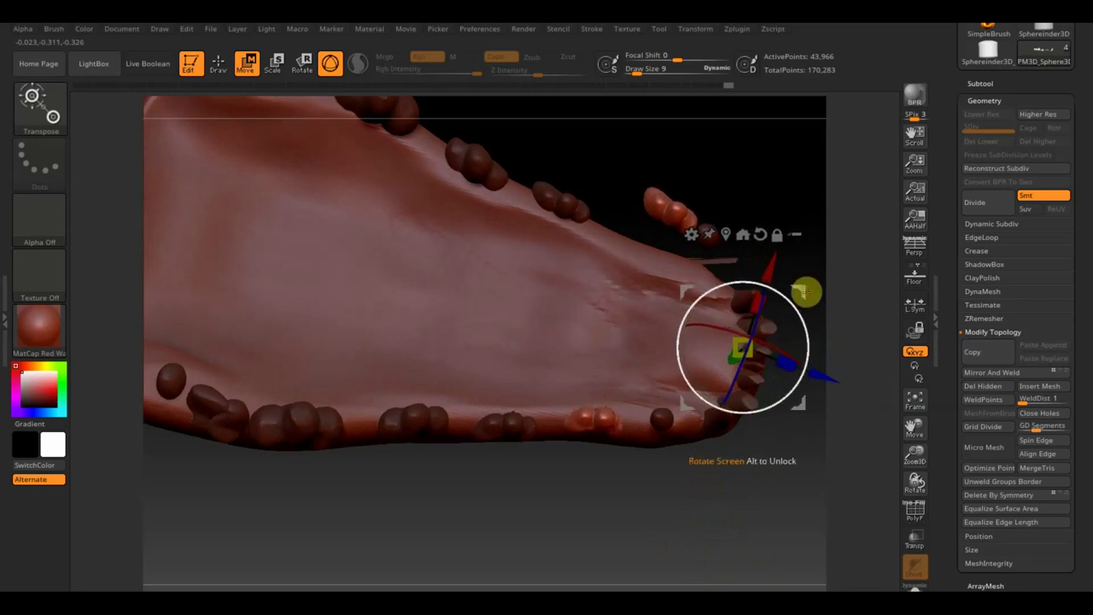
left_click_drag(829, 518, 802, 280)
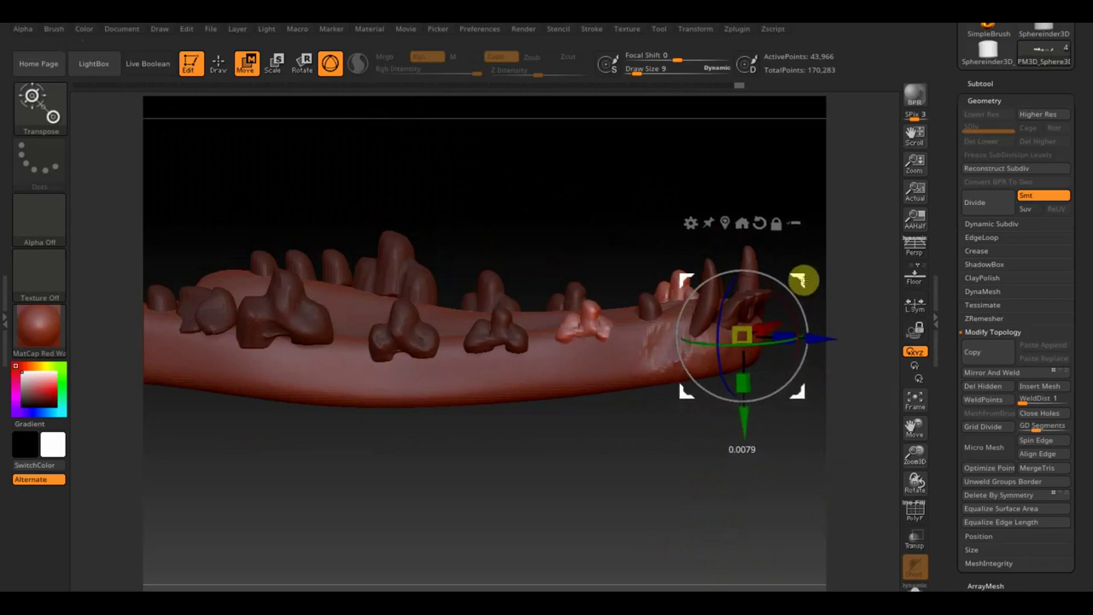
key("ctrl+z")
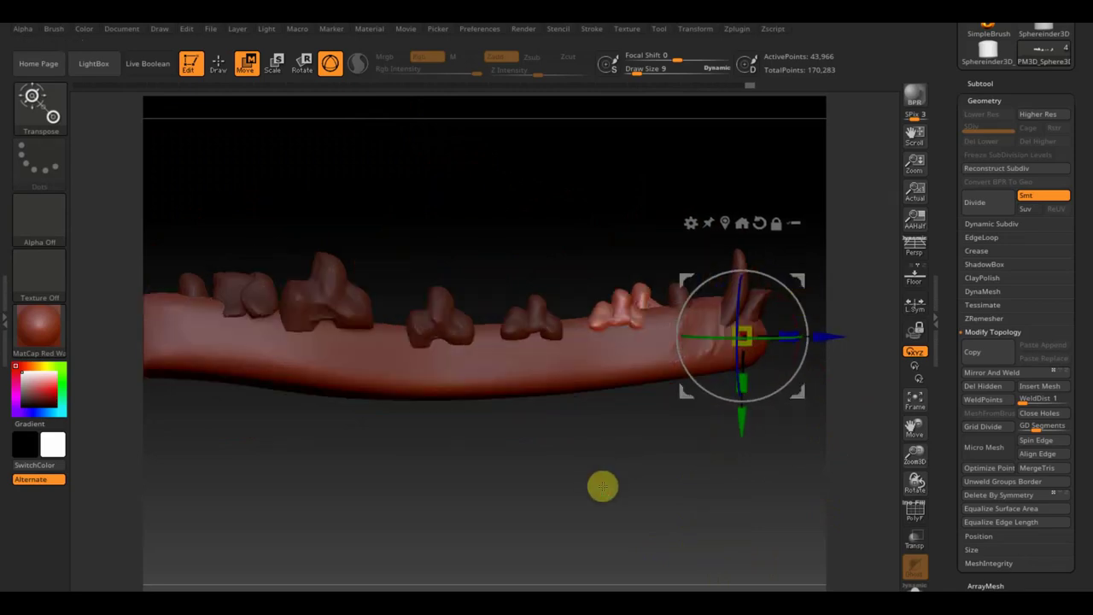
left_click_drag(586, 479, 635, 507, "ctrl")
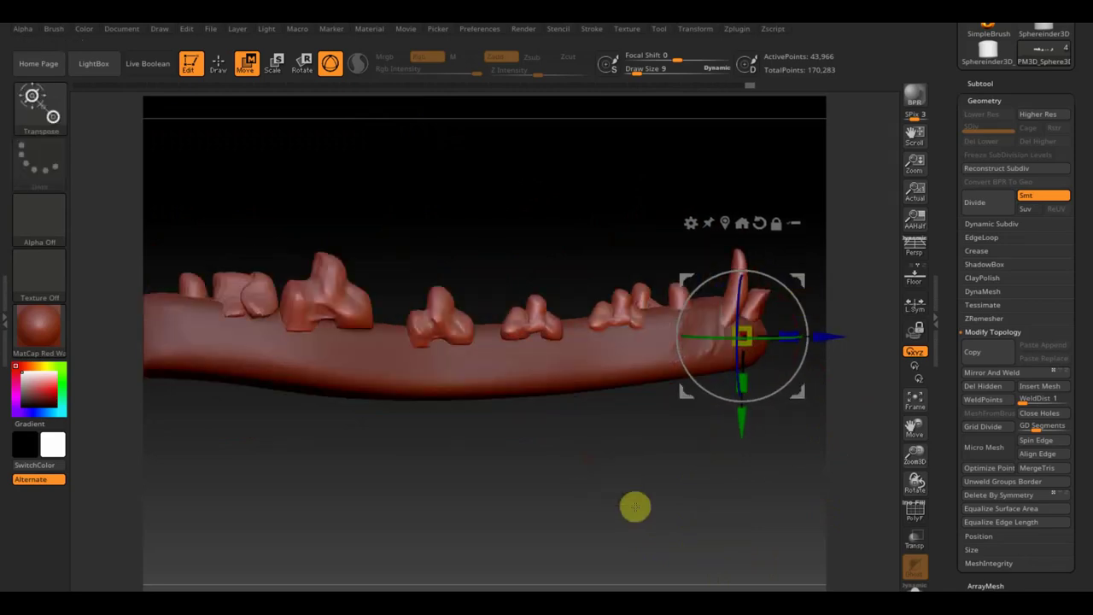
Mirror and weld the teeth, select the jaw mesh, and set up an enlarged ClayBuildup brush.
left_click(1016, 371)
mouse_move(742, 469)
left_mouse_down()
mouse_move(720, 541)
mouse_move(699, 542)
mouse_move(688, 467)
mouse_move(725, 480)
left_mouse_up()
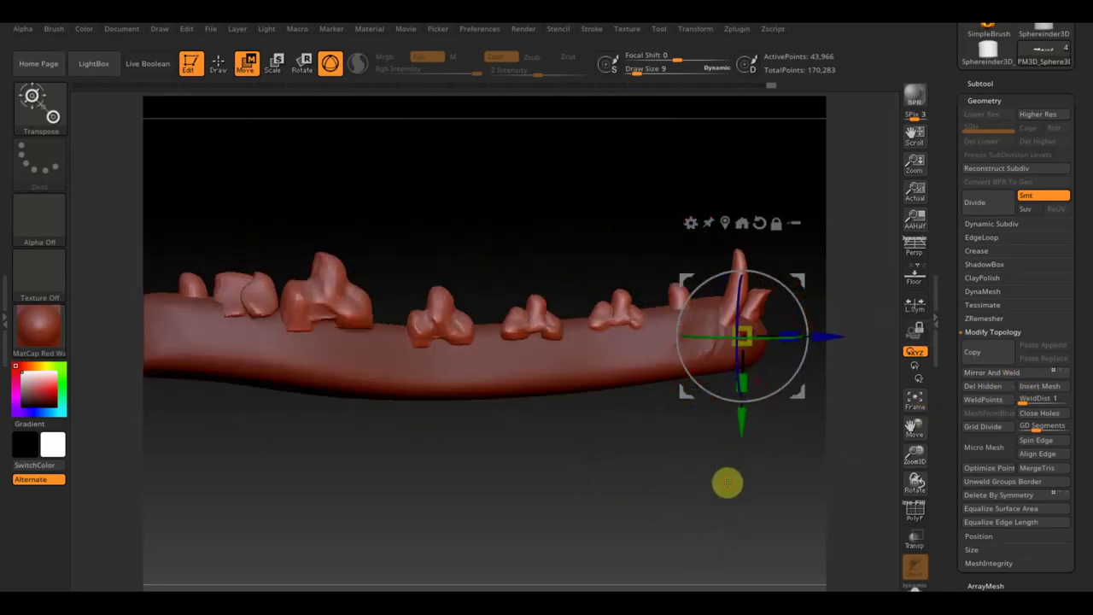
left_click(556, 372, "alt")
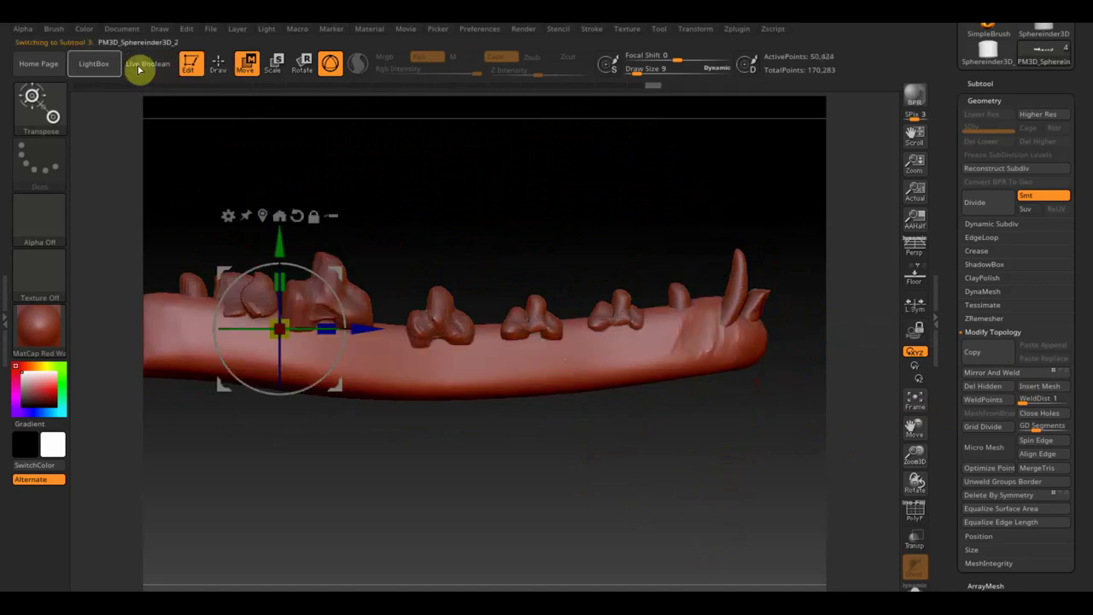
left_click(217, 64)
left_click(53, 109)
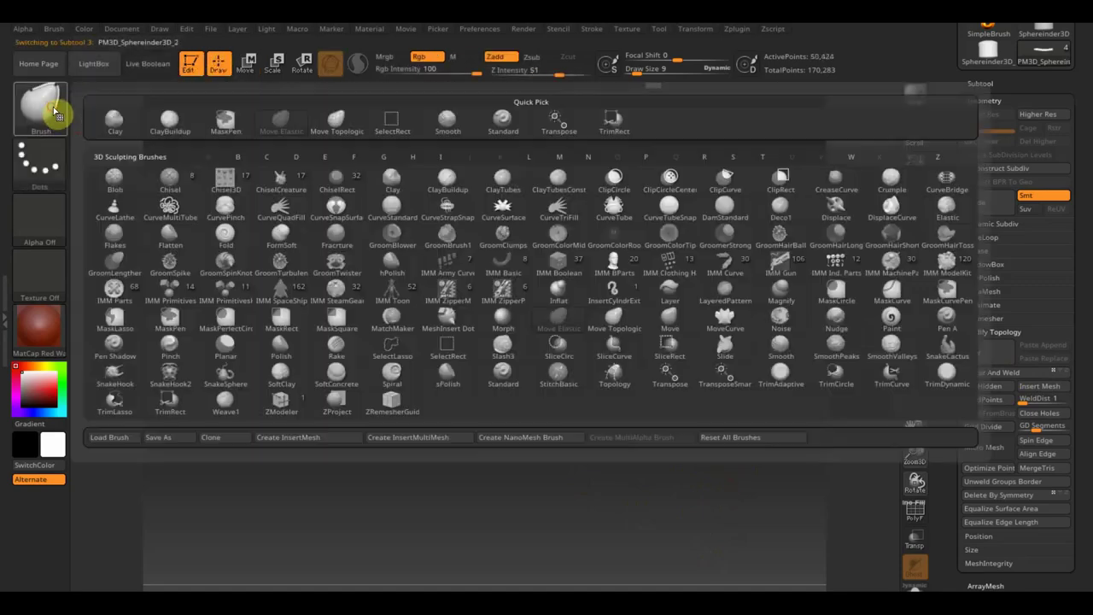
left_click(171, 120)
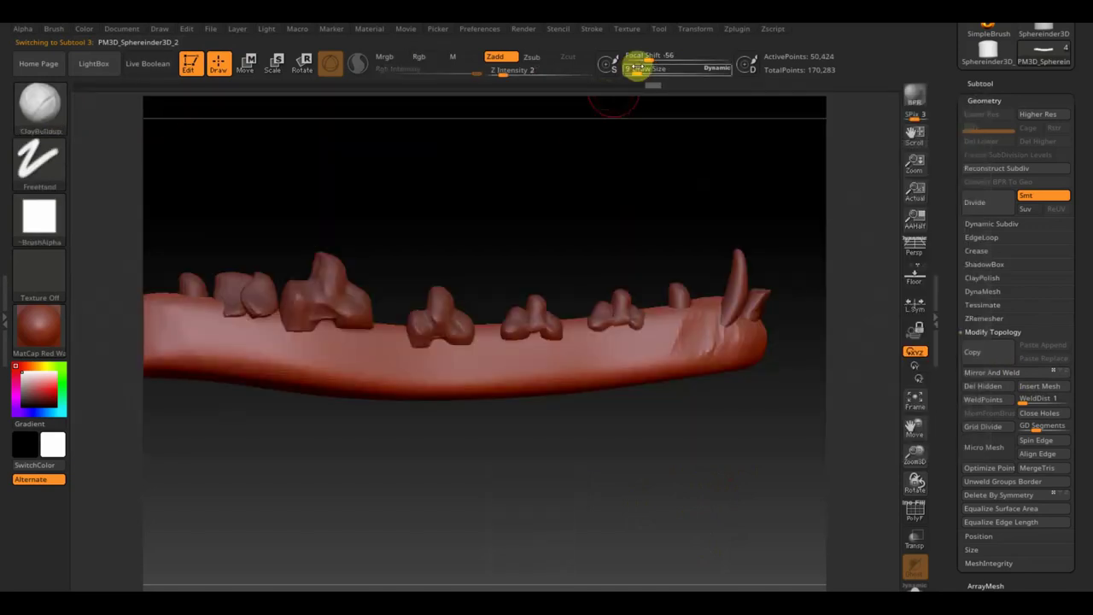
left_click_drag(636, 67, 637, 69)
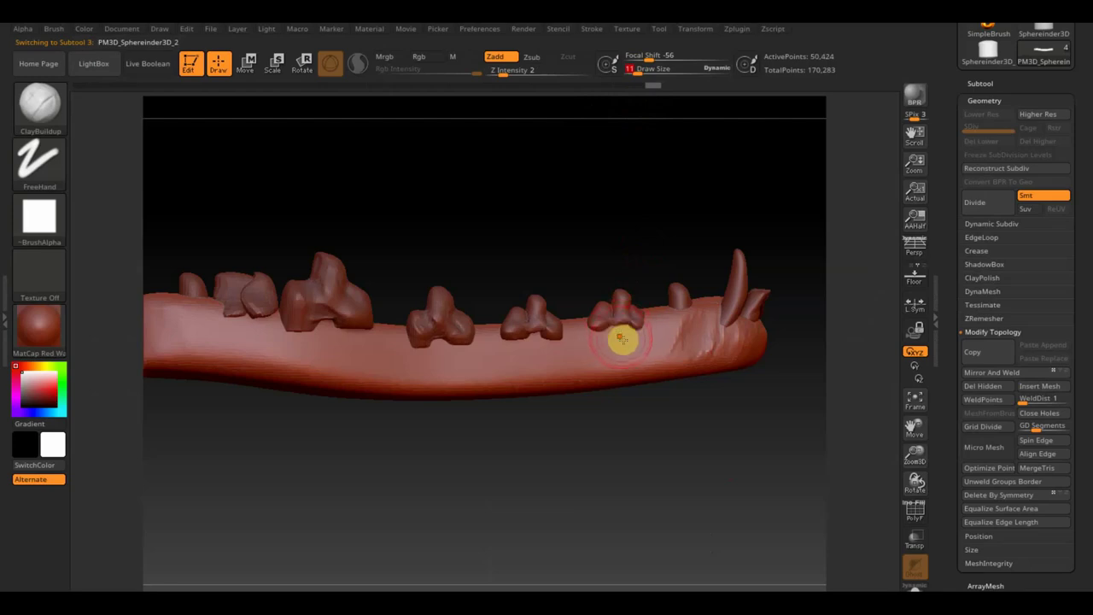
Stroke vertical clay streaks along the gum from the right to left teeth, then select PM3D_Sphere3D2.
left_click_drag(622, 340, 612, 367)
mouse_move(593, 329)
left_mouse_down()
mouse_move(588, 319)
mouse_move(642, 374)
left_mouse_up()
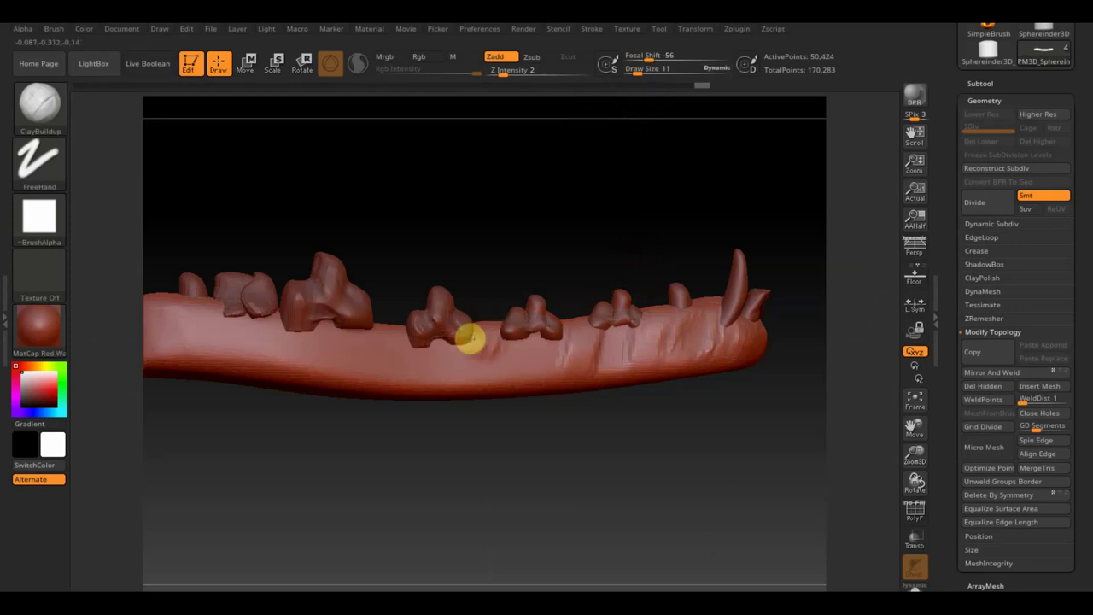
mouse_move(454, 367)
left_mouse_down()
mouse_move(515, 330)
mouse_move(510, 373)
left_mouse_up()
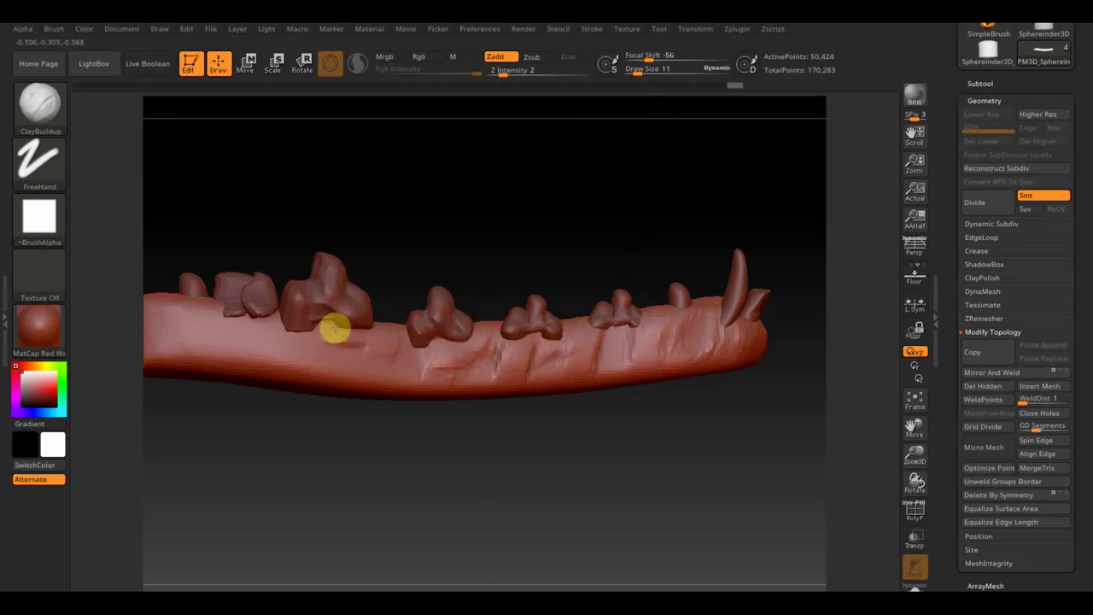
left_click_drag(281, 330, 359, 338)
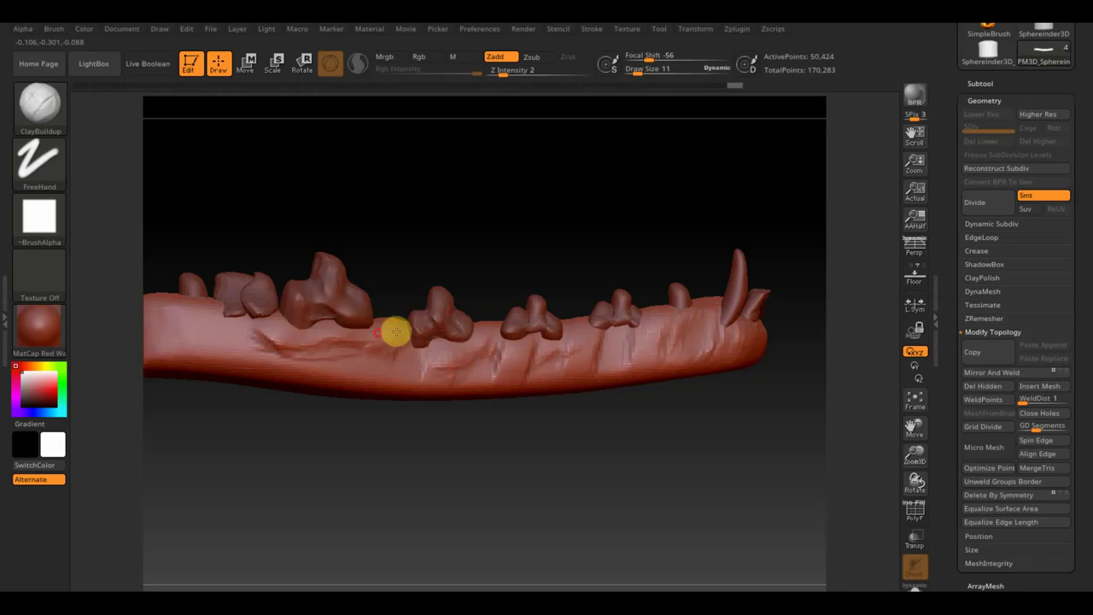
left_click_drag(464, 237, 606, 253)
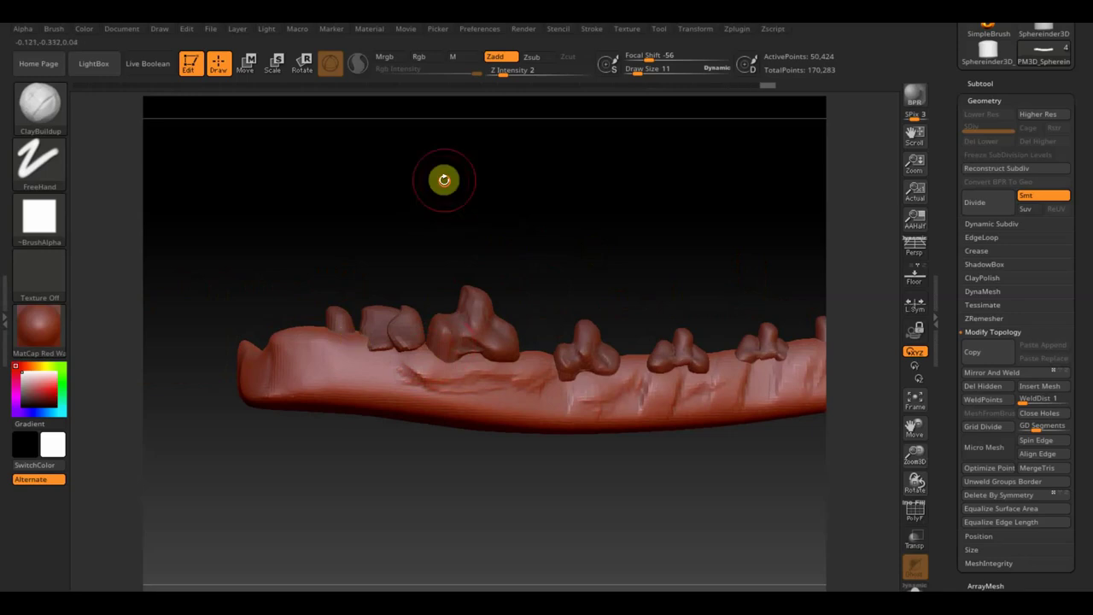
left_click_drag(444, 179, 444, 247)
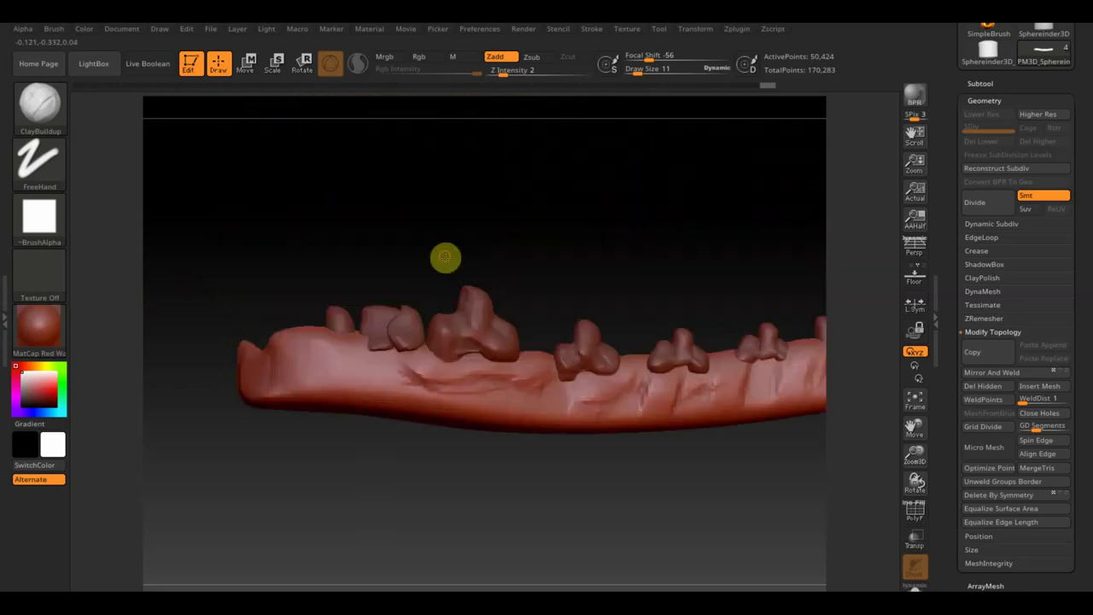
left_click(336, 313, "alt")
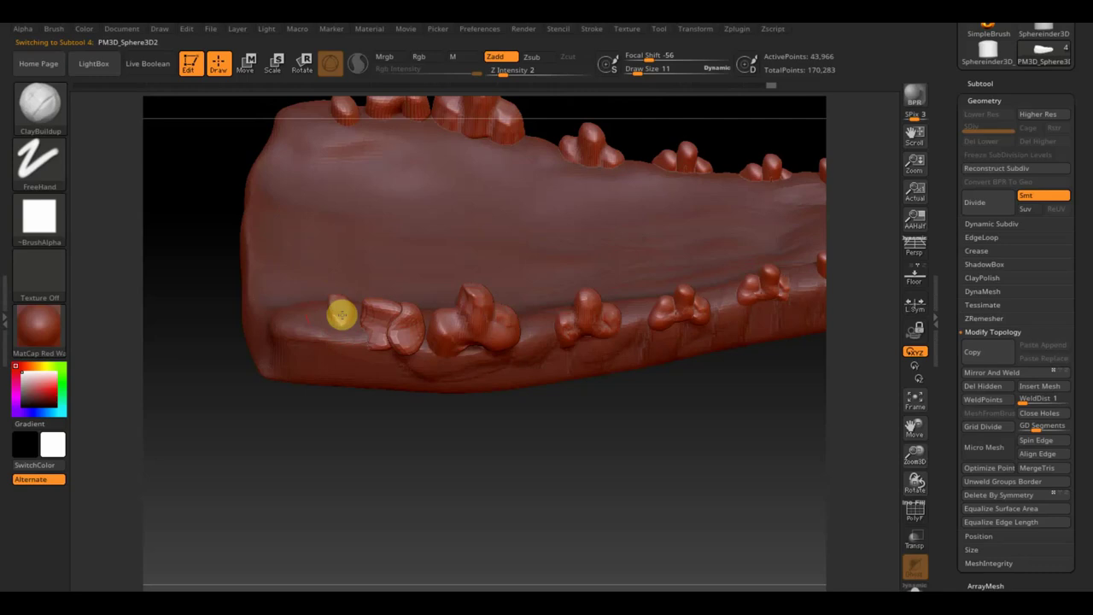
Snap the PM3D_Sphere3D2 jaw to a straight side view and mask its front end.
key("shift")
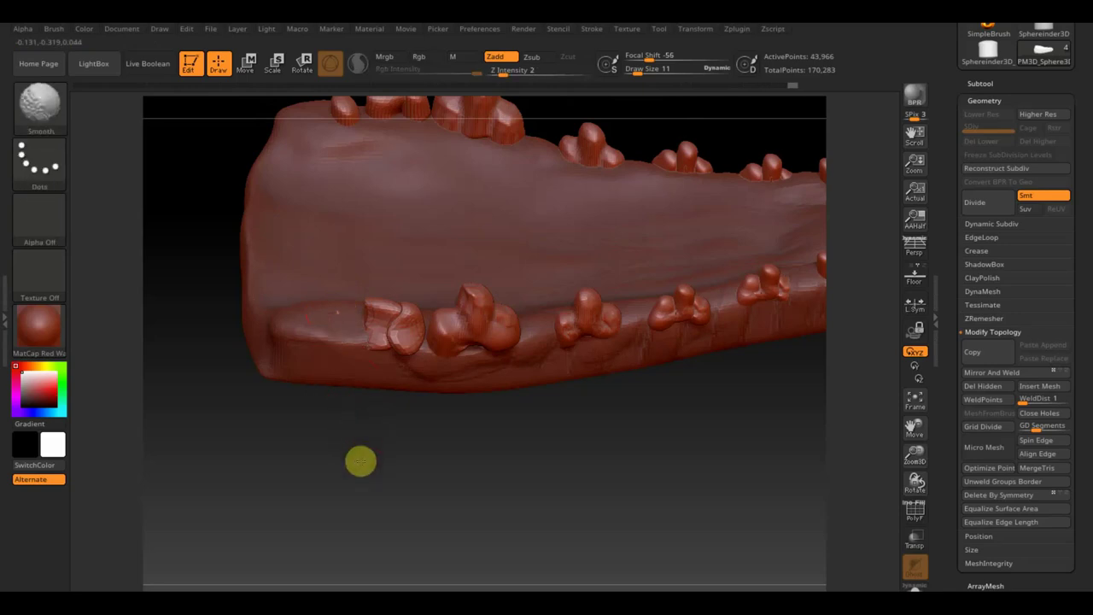
left_click_drag(361, 459, 359, 461, "shift")
key("ctrl")
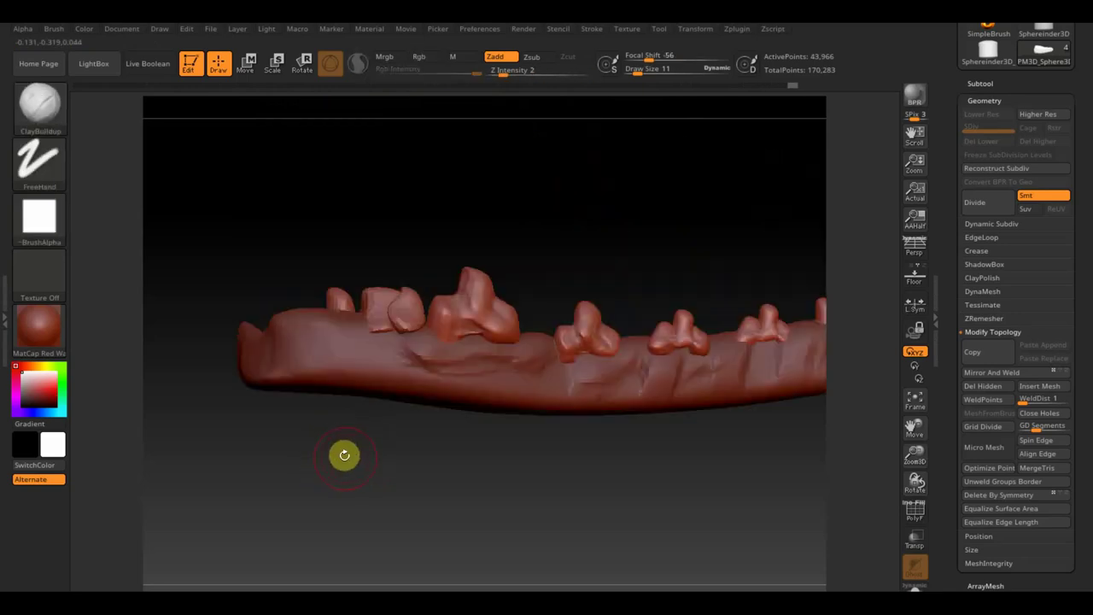
mouse_move(353, 461)
left_mouse_down("ctrl")
mouse_move(329, 281)
mouse_move(310, 274)
mouse_move(305, 243)
left_mouse_up("ctrl")
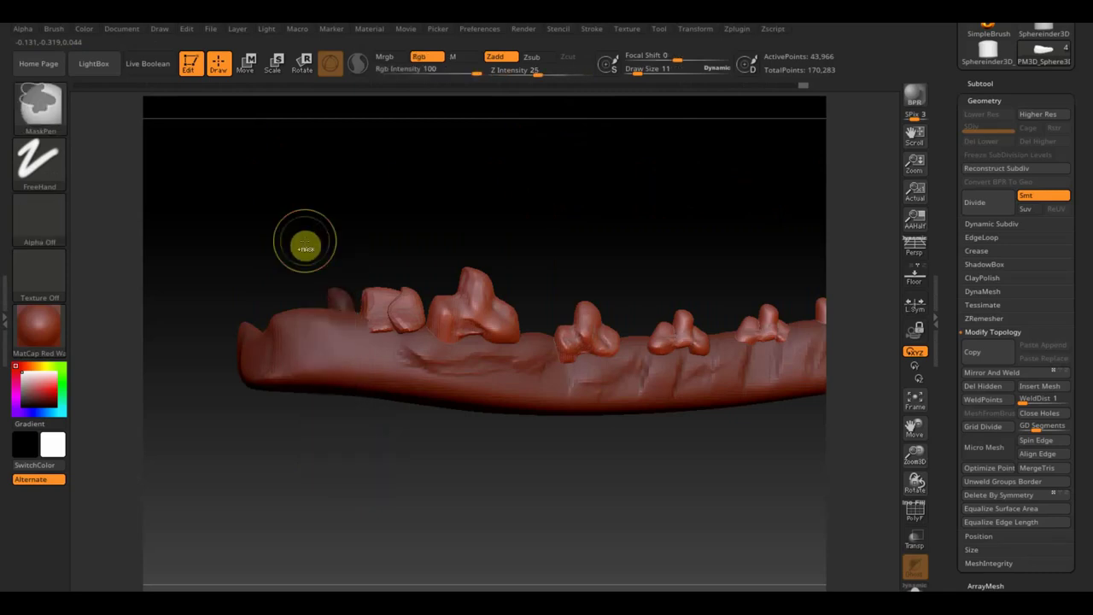
Trim away the tiny front tooth and delete hidden geometry, leaving 43,270 active points.
key("ctrl+shift")
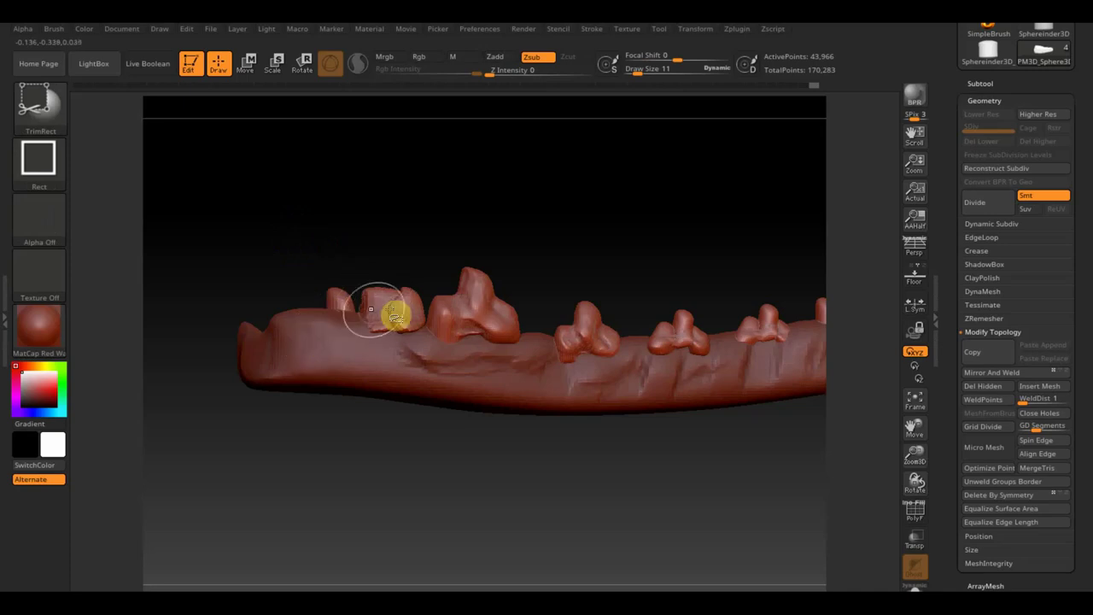
left_click_drag(370, 309, 339, 299, "ctrl+shift")
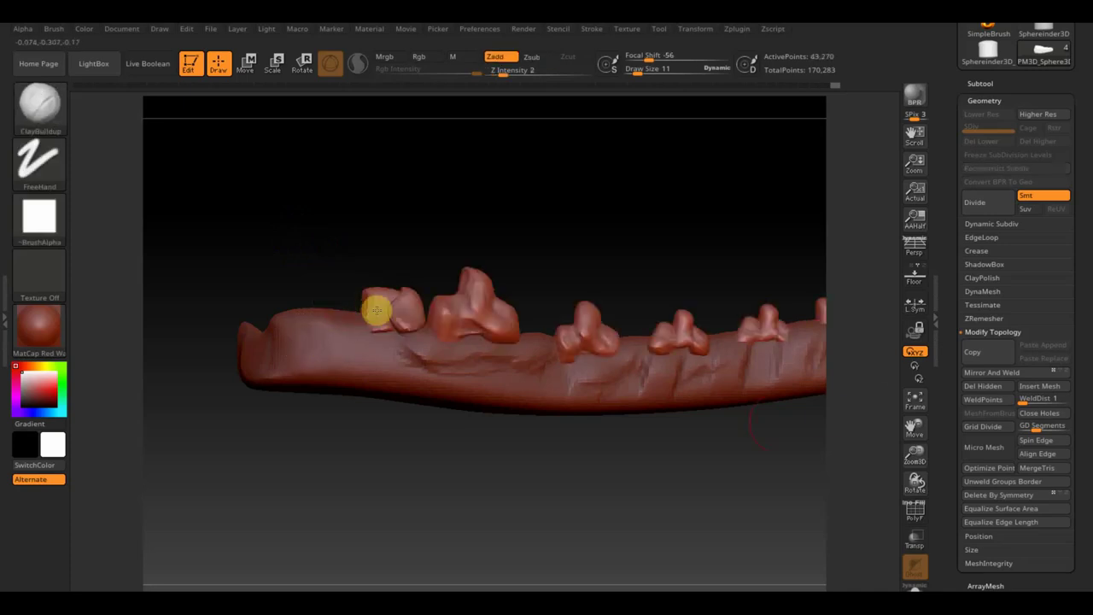
left_click(996, 387)
mouse_move(597, 502)
left_mouse_down()
mouse_move(617, 518)
mouse_move(607, 521)
mouse_move(612, 541)
mouse_move(578, 445)
left_mouse_up()
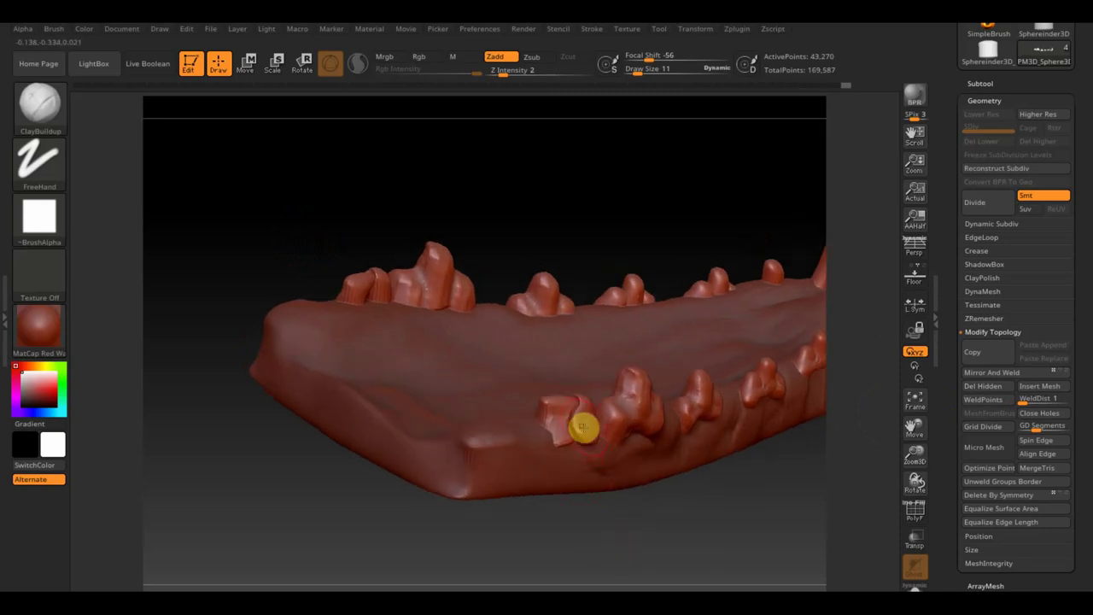
left_click_drag(196, 201, 192, 195)
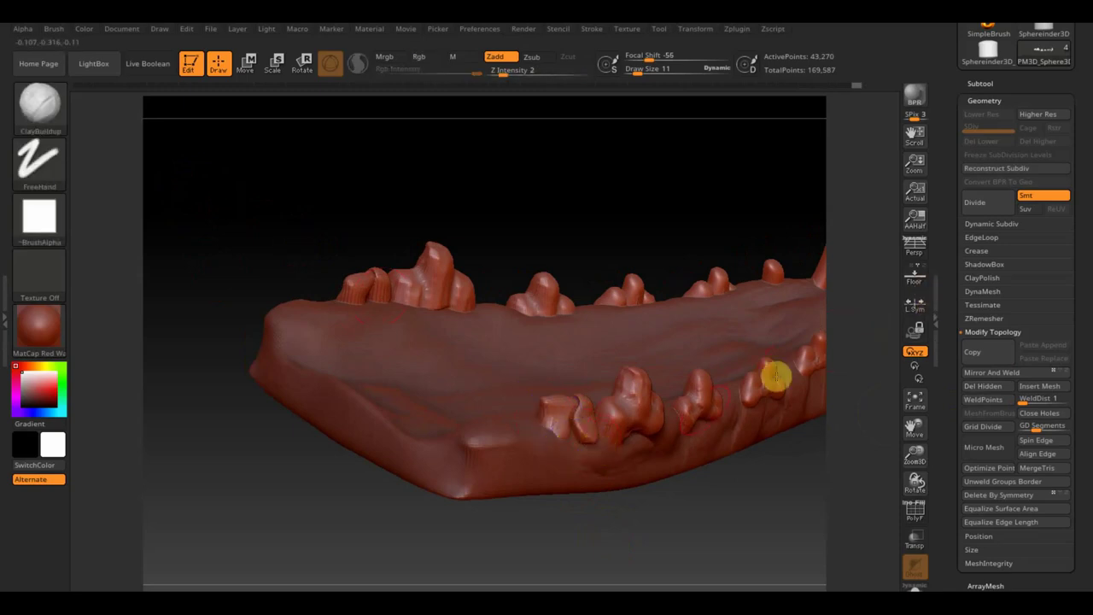
right_click_drag(729, 471, 720, 477)
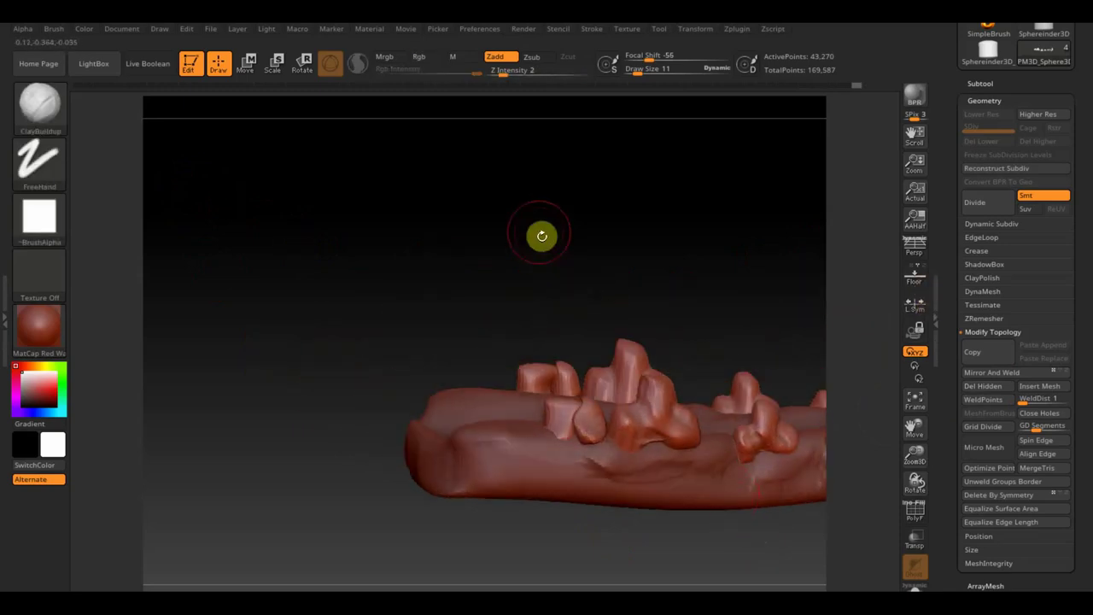
left_click_drag(540, 236, 540, 232)
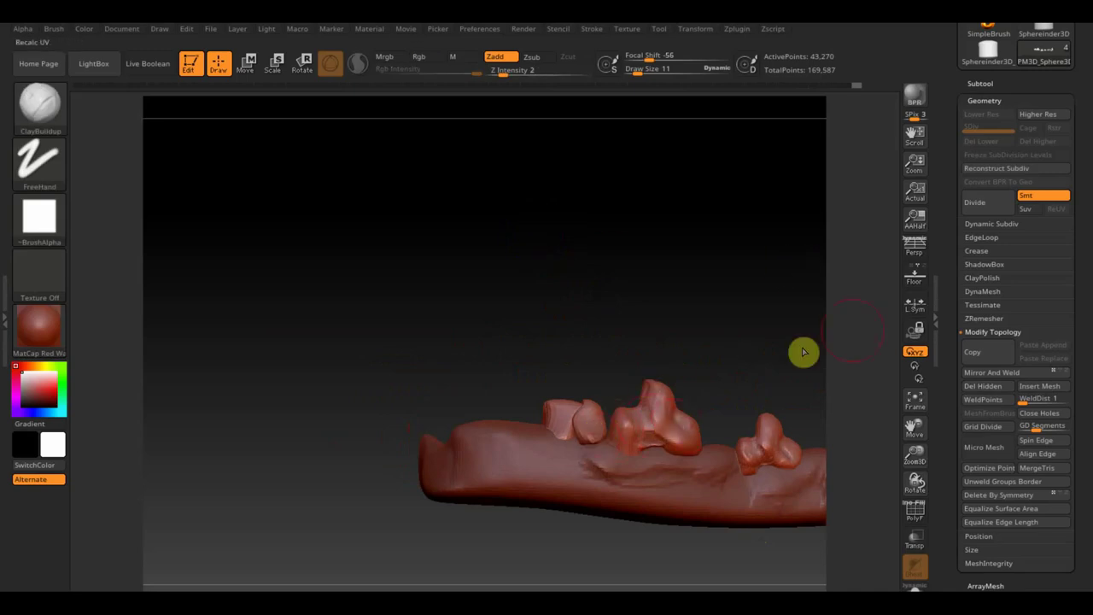
DynaMesh the trimmed piece at resolution 984 (16,469 points), then select PM3D_Sphereinder3D_2.
left_click(991, 293)
left_click_drag(972, 331, 983, 336)
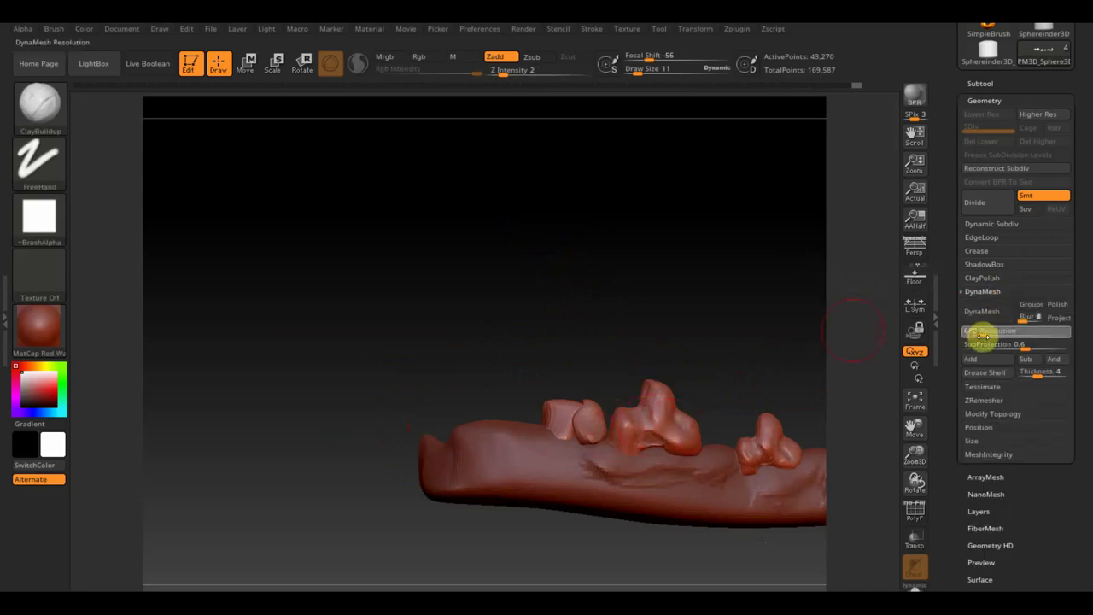
left_click(985, 313)
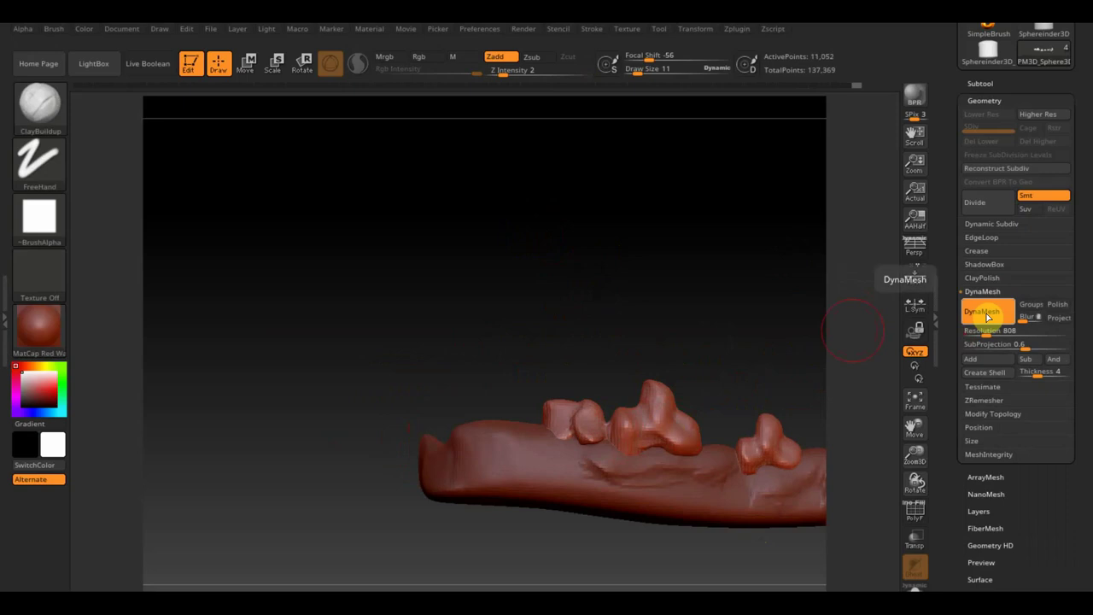
key("ctrl+z")
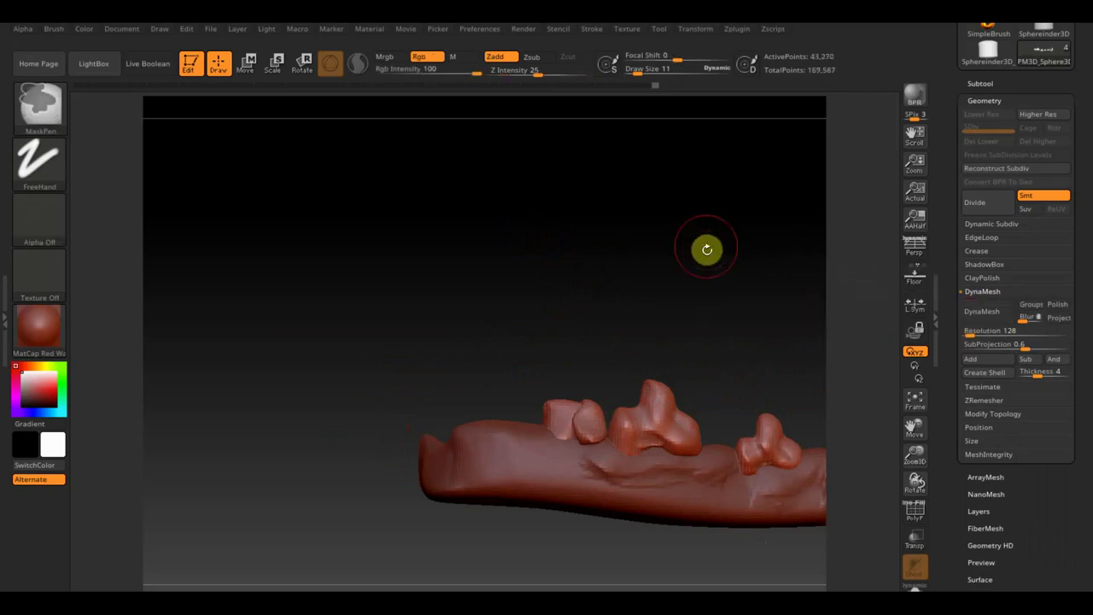
left_click_drag(971, 332, 993, 333)
left_click(982, 311)
mouse_move(598, 344)
left_mouse_down()
mouse_move(549, 401)
mouse_move(575, 324)
left_mouse_up()
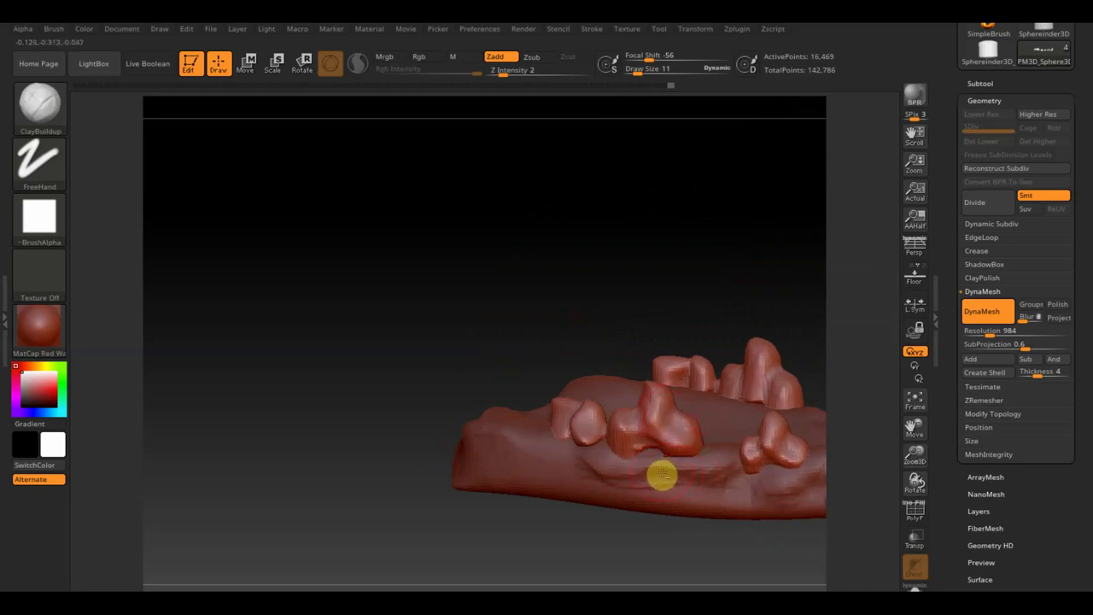
left_click(660, 455, "alt")
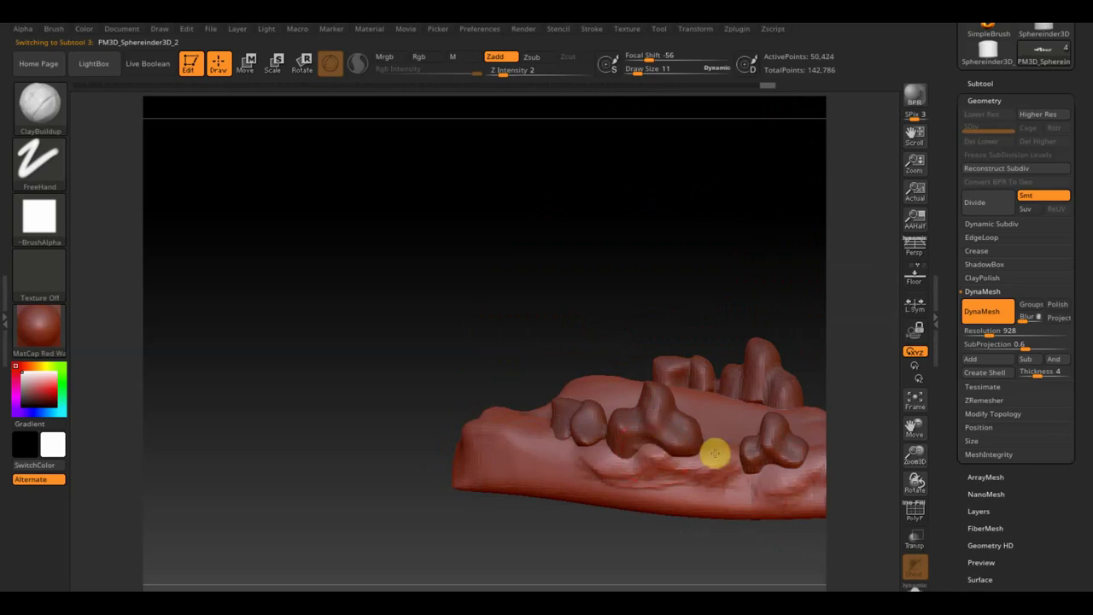
Build up clay along the gum's lower edge and lower front surface.
mouse_move(704, 487)
left_mouse_down()
mouse_move(556, 456)
mouse_move(591, 462)
mouse_move(537, 481)
mouse_move(547, 442)
mouse_move(524, 450)
left_mouse_up()
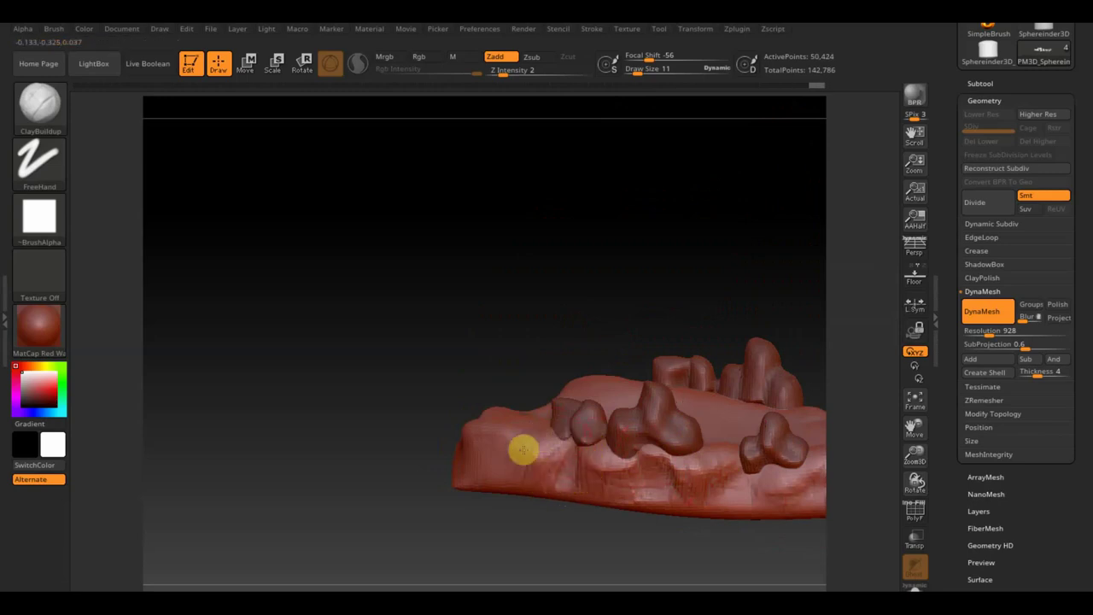
mouse_move(457, 444)
left_mouse_down()
mouse_move(532, 452)
mouse_move(470, 476)
left_mouse_up()
left_click_drag(556, 472, 532, 458)
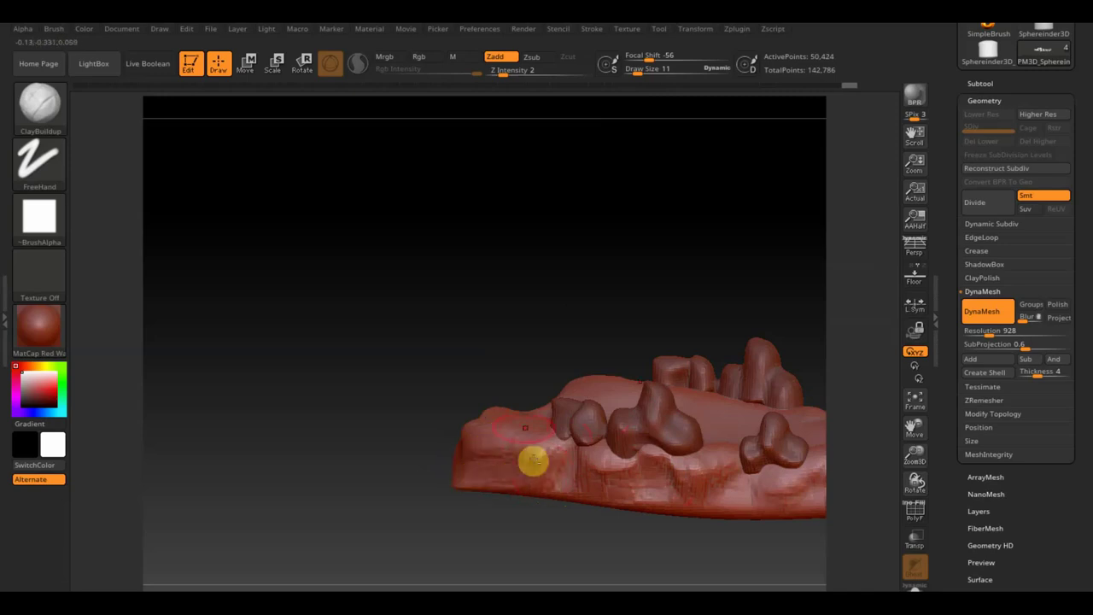
mouse_move(519, 524)
left_mouse_down()
mouse_move(515, 559)
mouse_move(357, 510)
left_mouse_up()
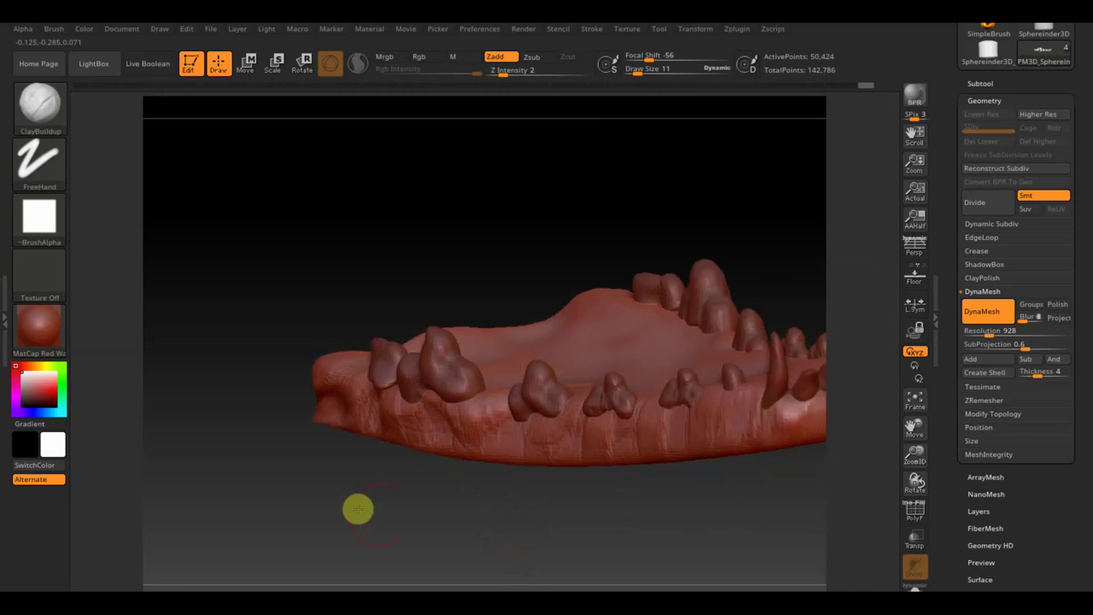
Sculpt a clay stroke on the PM3D_Sphere3D2 jaw piece.
left_click(558, 400, "alt")
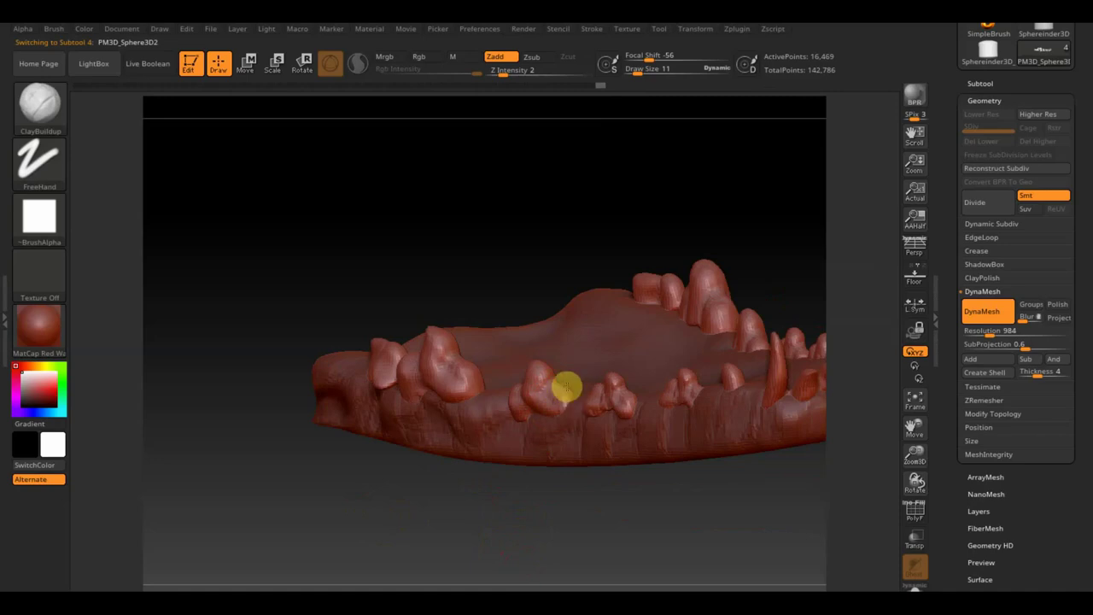
left_click_drag(571, 527, 609, 517)
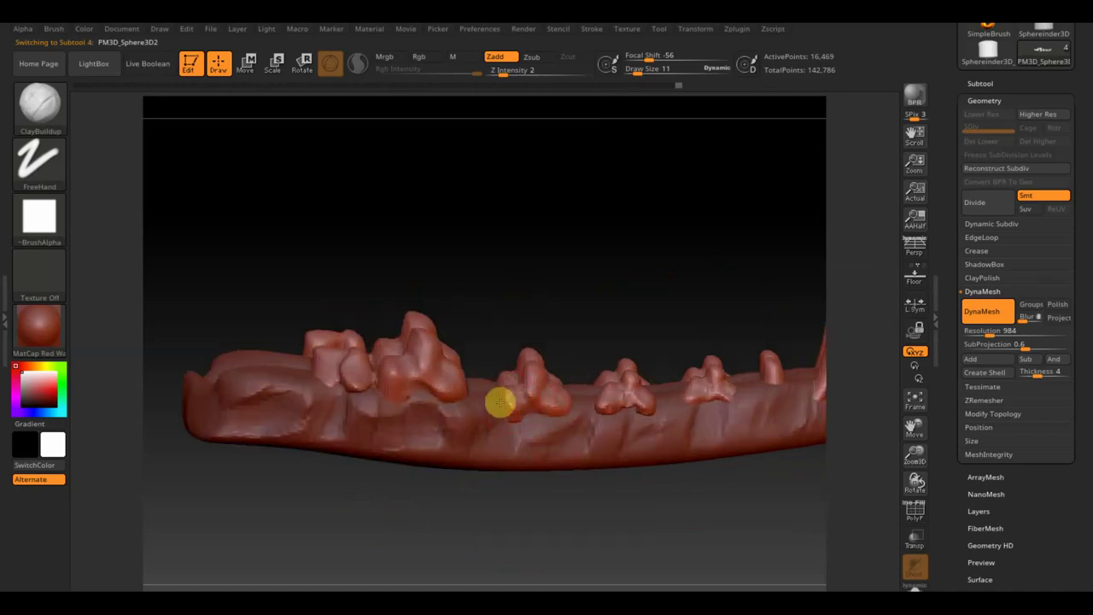
left_click_drag(488, 392, 528, 373)
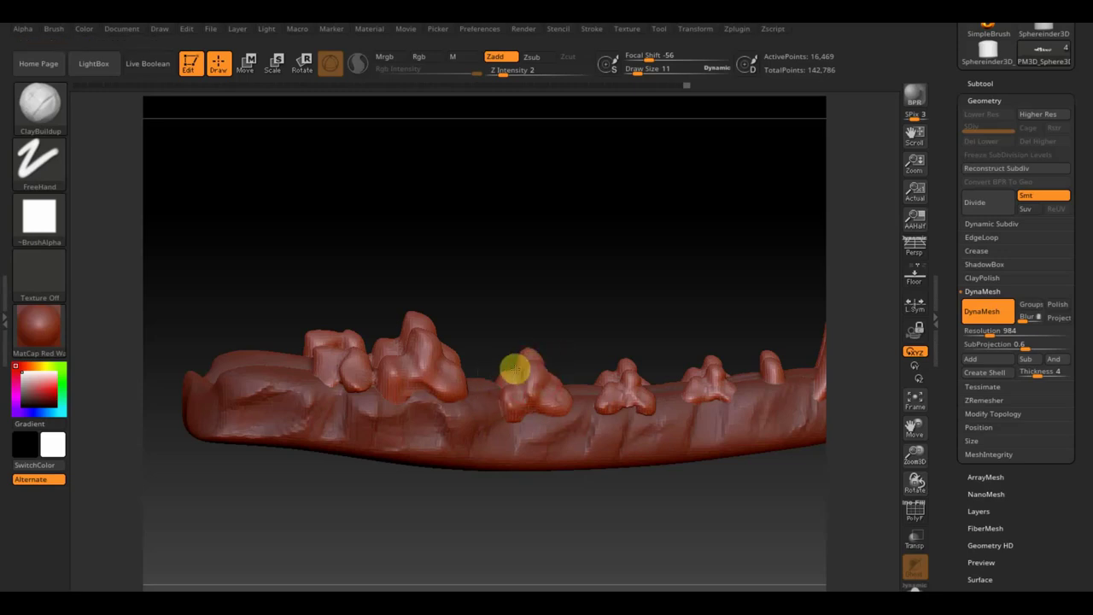
left_click_drag(525, 364, 550, 350)
mouse_move(649, 486)
left_mouse_down()
mouse_move(629, 566)
mouse_move(646, 539)
mouse_move(547, 462)
left_mouse_up()
Back on PM3D_Sphereinder3D_2, add clay strokes across the jaw surface and underside.
left_click(530, 439, "alt")
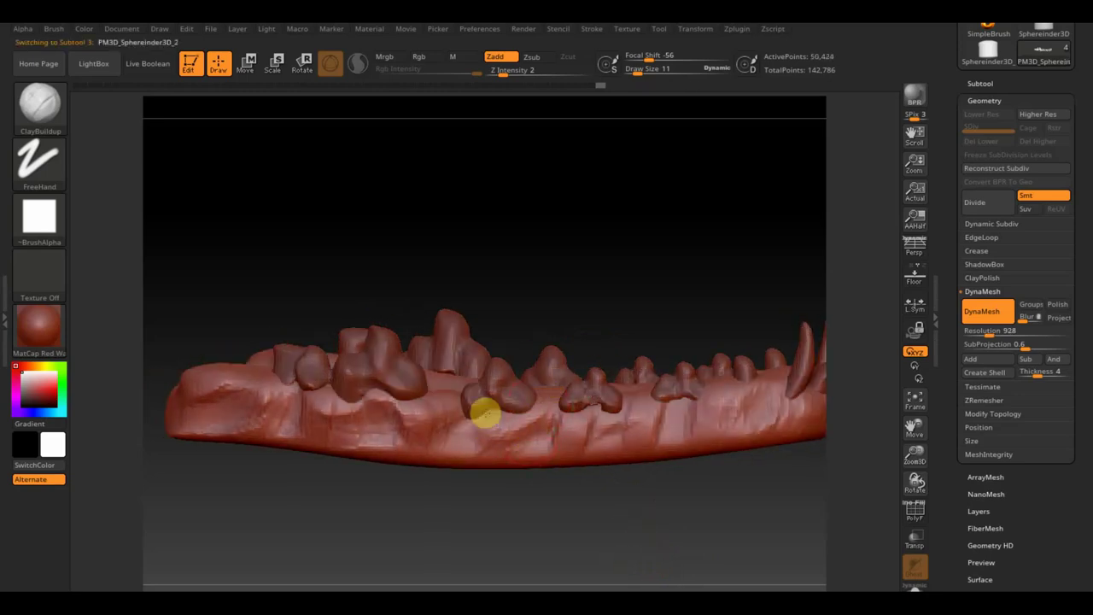
mouse_move(462, 411)
left_mouse_down()
mouse_move(502, 424)
mouse_move(586, 422)
left_mouse_up()
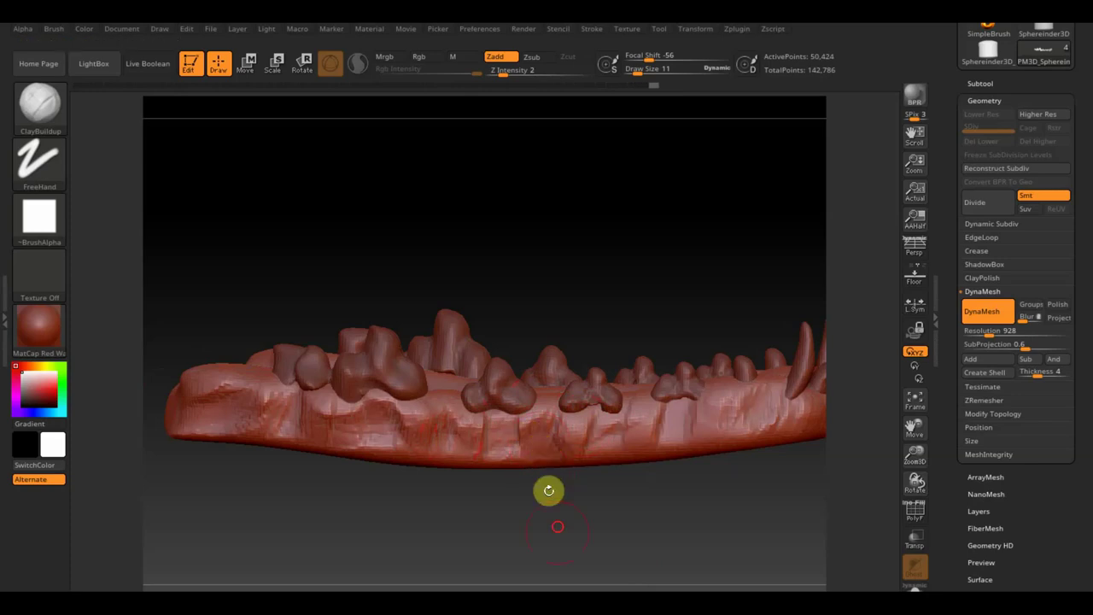
right_click_drag(547, 487, 554, 470)
mouse_move(549, 476)
left_mouse_down()
mouse_move(498, 481)
mouse_move(425, 439)
mouse_move(371, 432)
mouse_move(228, 438)
left_mouse_up()
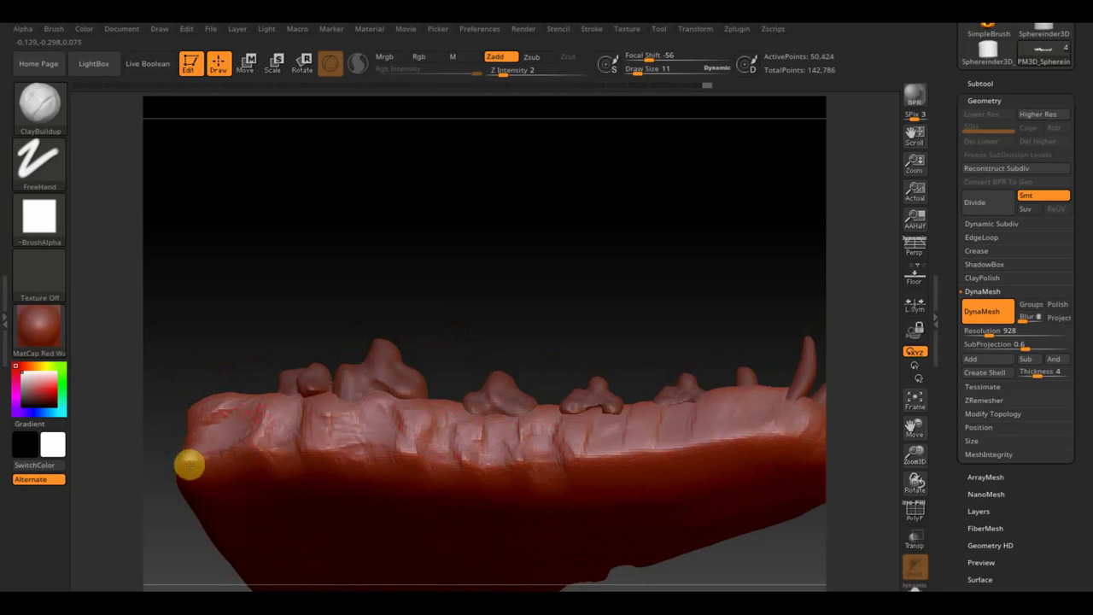
left_click_drag(429, 302, 379, 432)
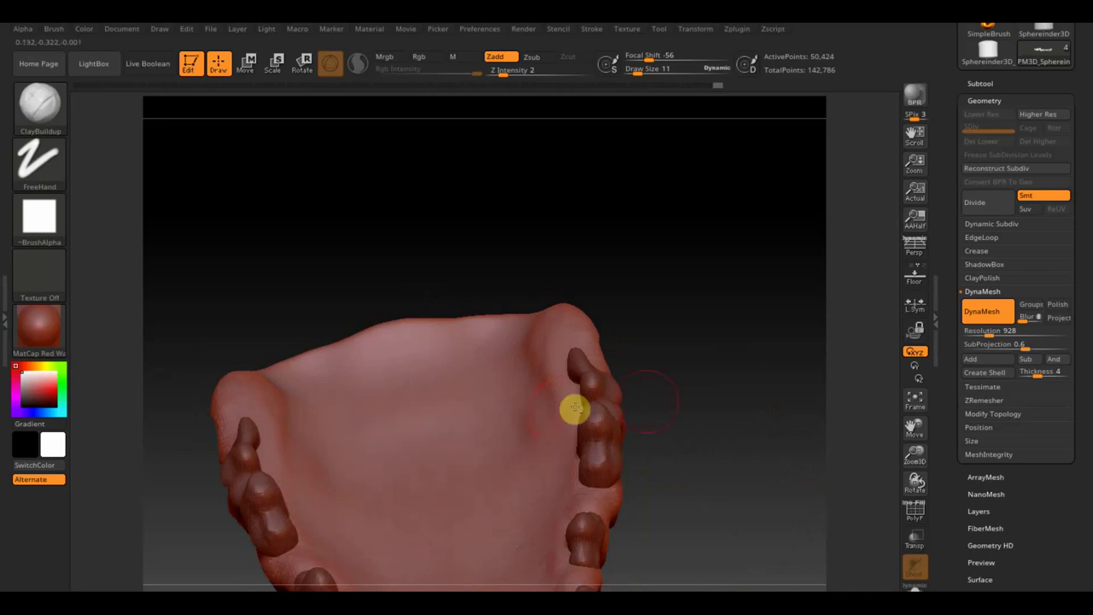
left_click_drag(575, 410, 671, 273)
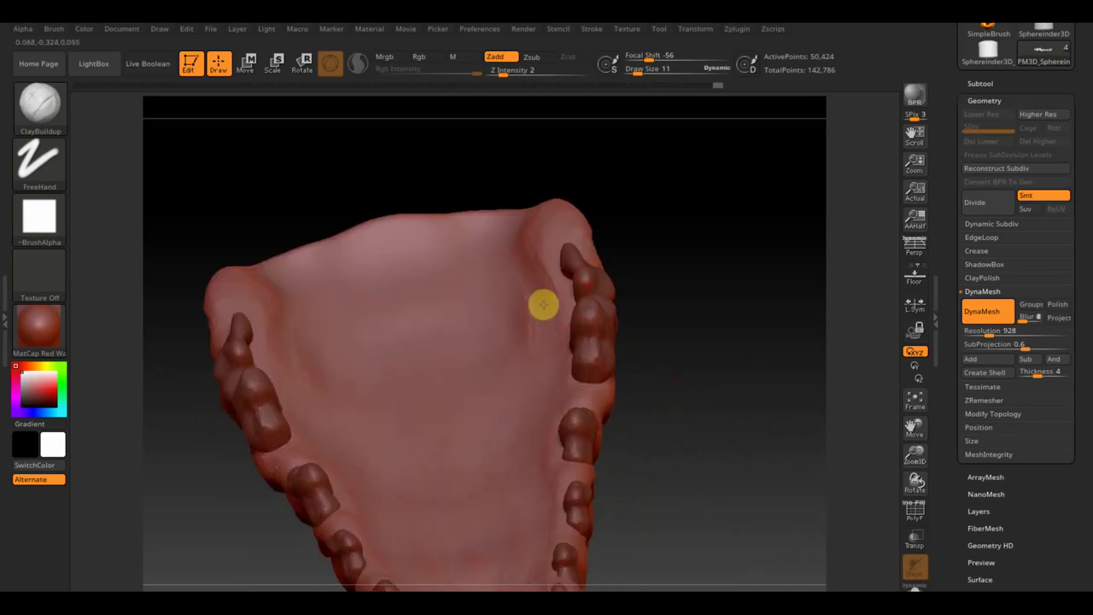
Build ridges along the palate's right side and a clay stroke down its edge.
left_click_drag(529, 209, 525, 479)
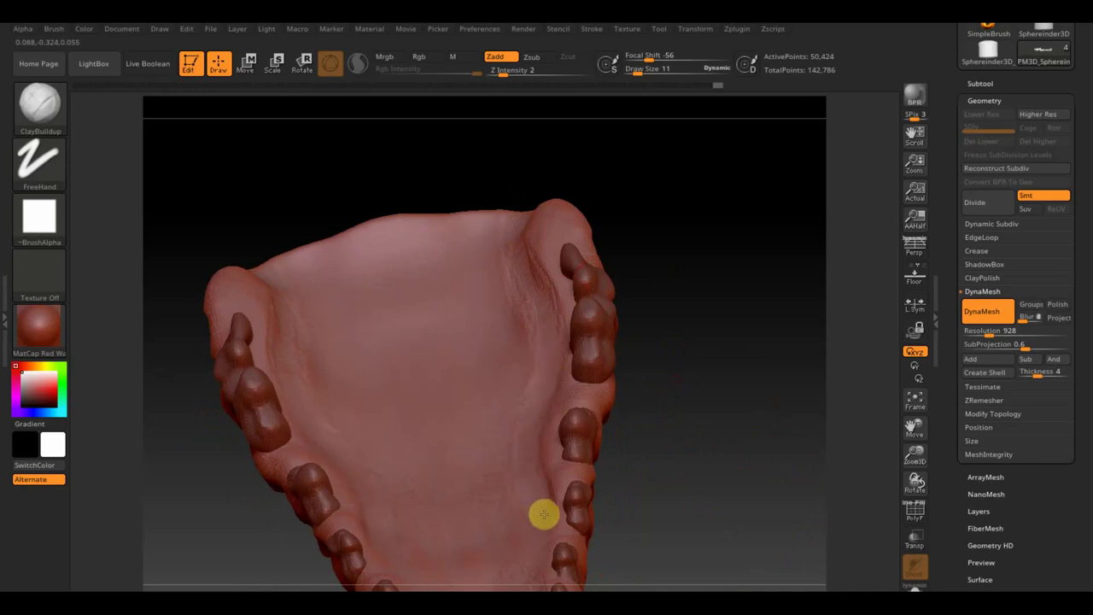
mouse_move(705, 411)
left_mouse_down()
mouse_move(727, 334)
mouse_move(597, 264)
left_mouse_up()
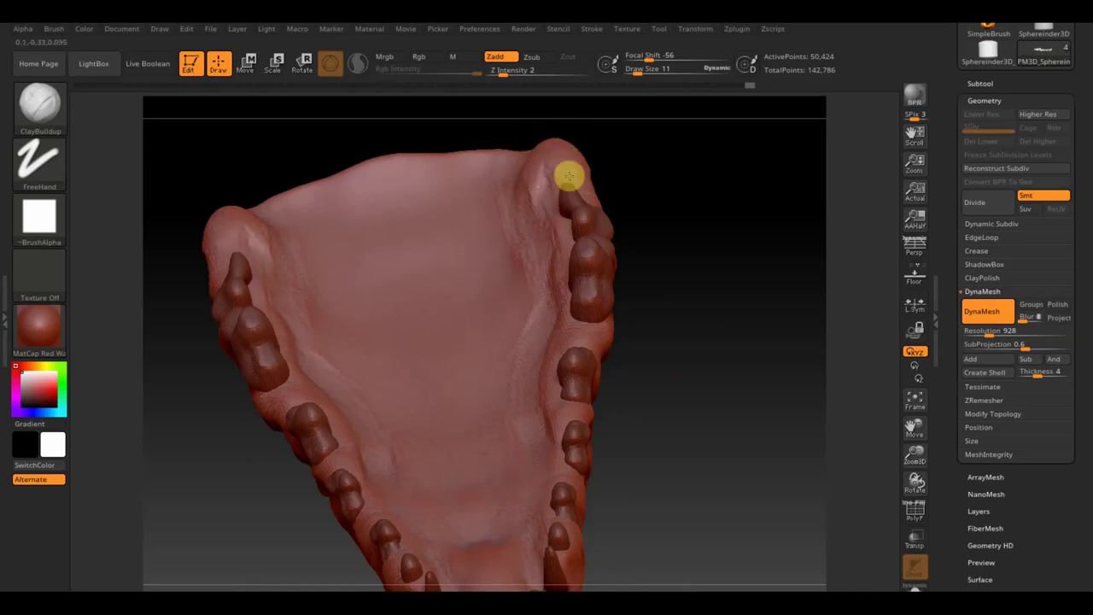
mouse_move(632, 334)
left_mouse_down()
mouse_move(681, 322)
mouse_move(654, 344)
mouse_move(672, 420)
mouse_move(620, 342)
left_mouse_up()
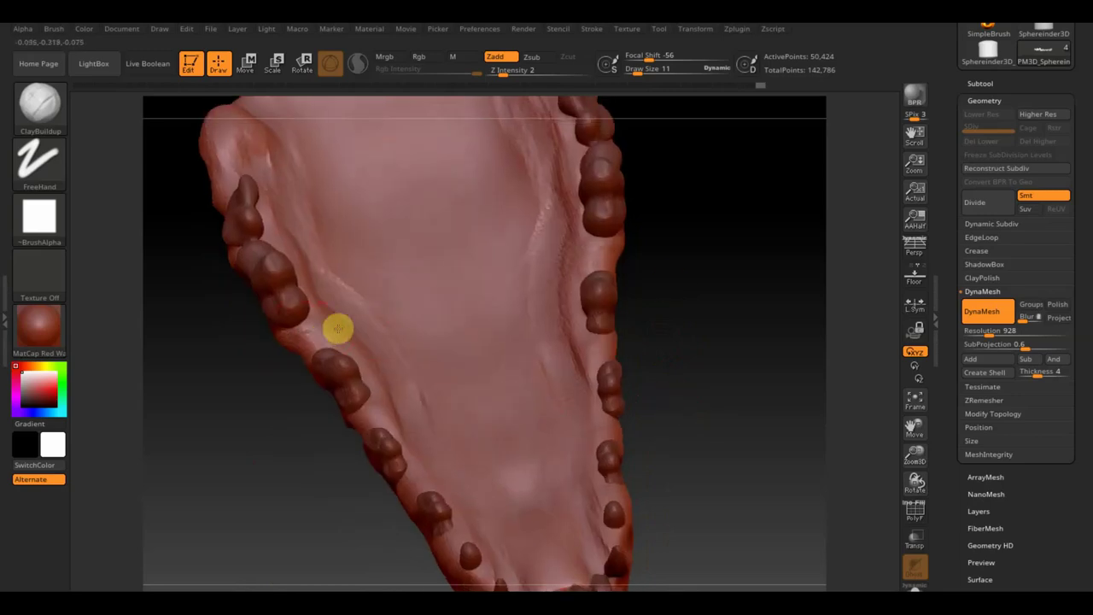
mouse_move(281, 496)
left_mouse_down()
mouse_move(276, 435)
mouse_move(290, 513)
left_mouse_up()
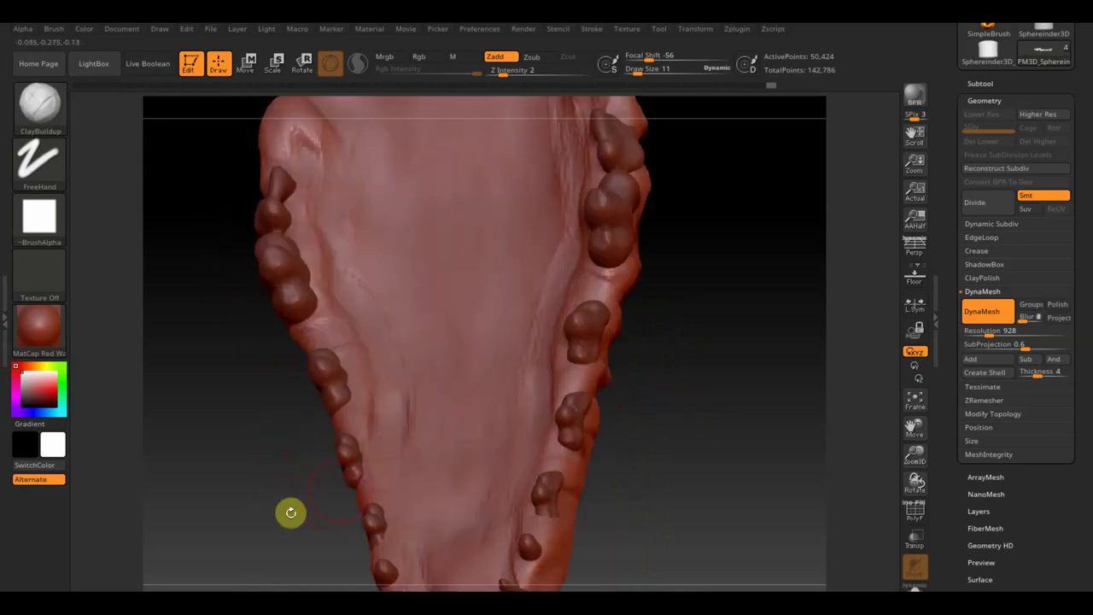
left_click_drag(357, 438, 364, 481)
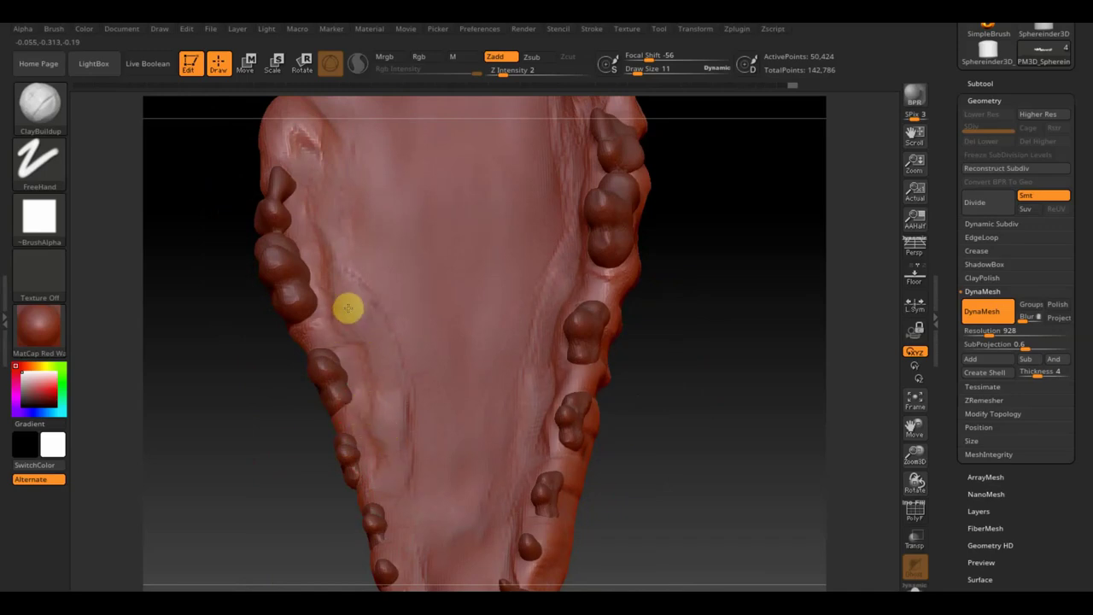
left_click_drag(732, 539, 682, 390)
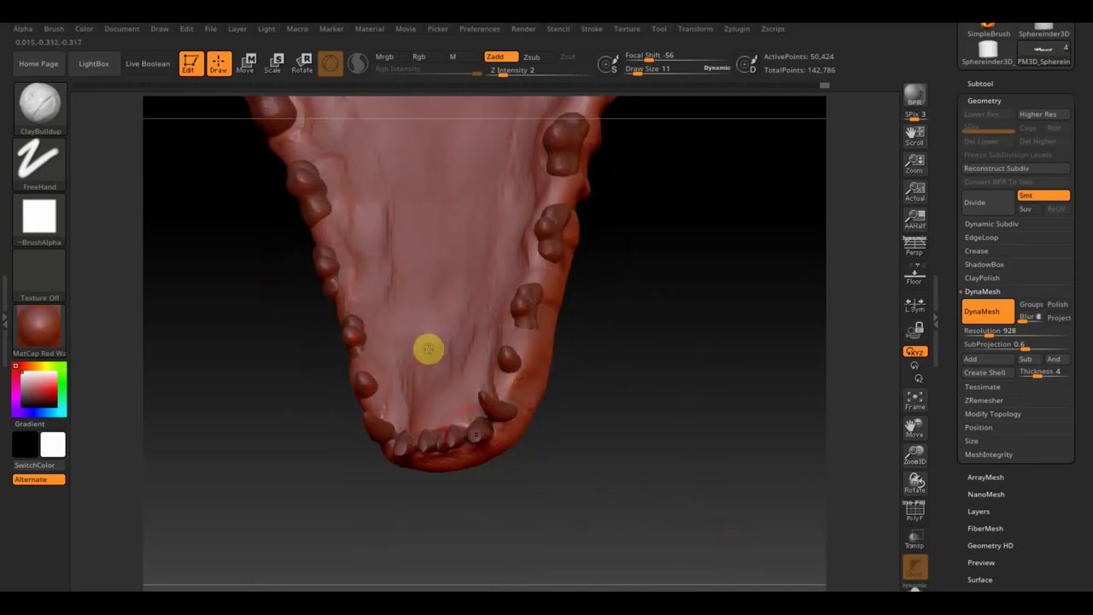
left_click_drag(635, 517, 679, 287, "shift")
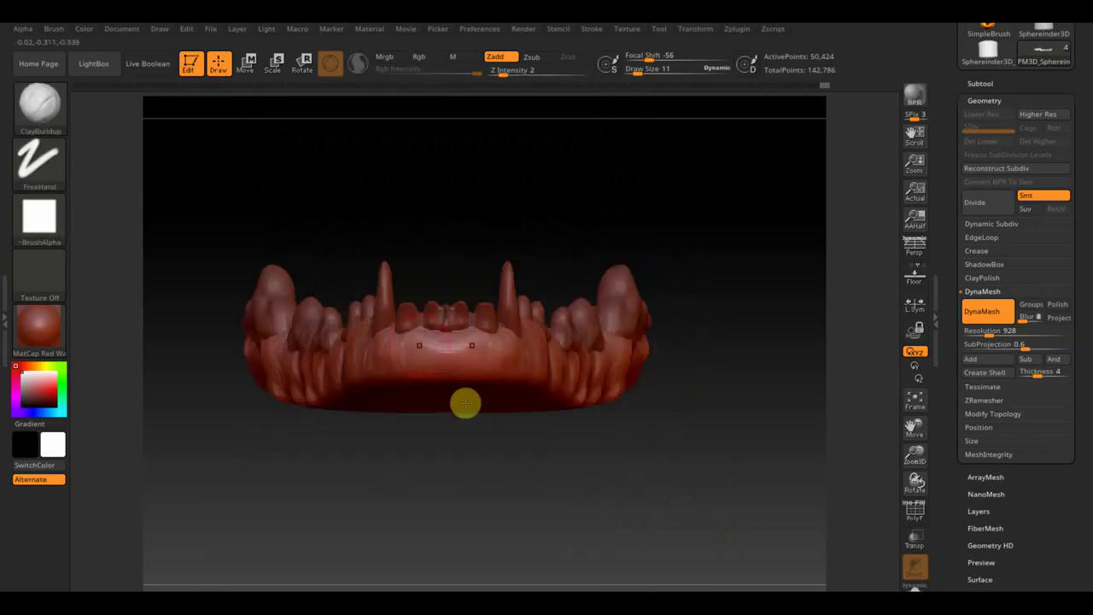
Add clay streaks along the jaw's upper ridge and lower side, then smooth one streak.
left_click_drag(478, 444, 556, 486)
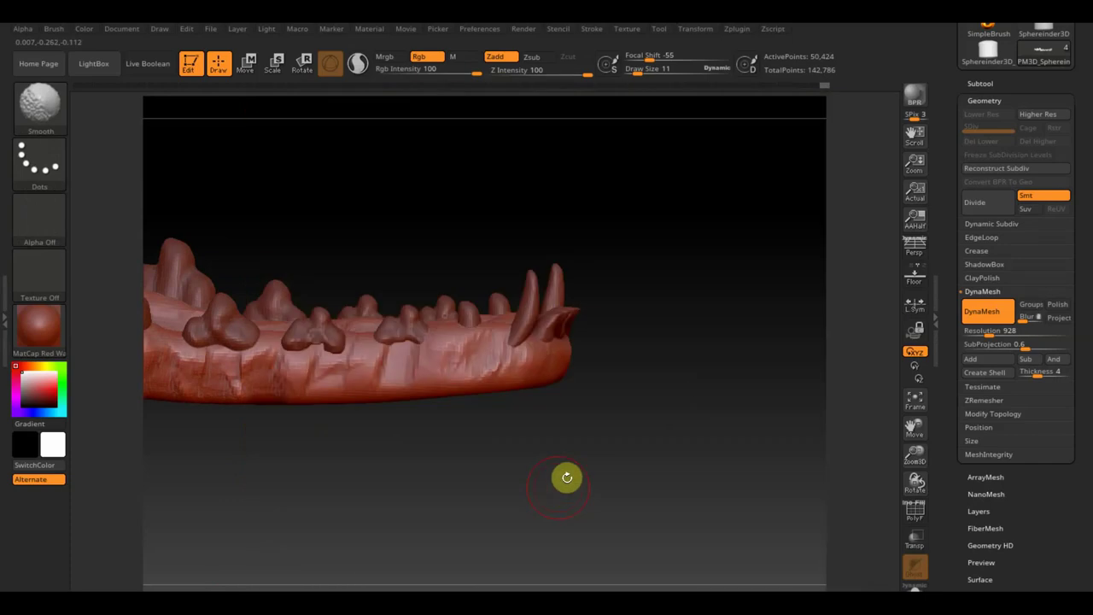
left_click_drag(617, 396, 593, 371)
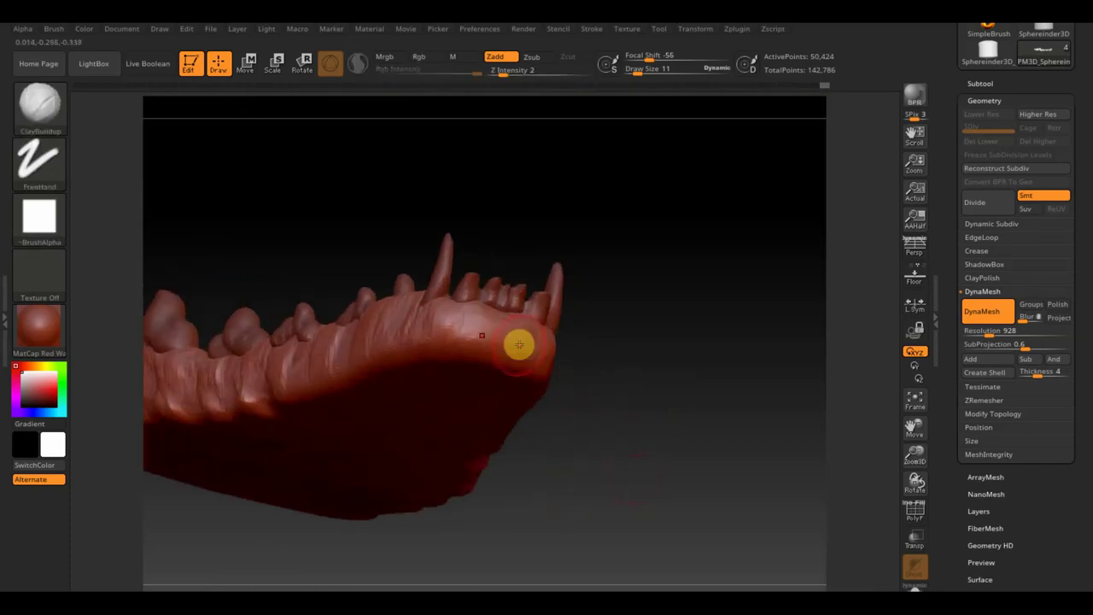
mouse_move(507, 341)
left_mouse_down()
mouse_move(452, 339)
mouse_move(486, 353)
mouse_move(452, 339)
mouse_move(407, 347)
mouse_move(447, 320)
mouse_move(476, 319)
mouse_move(378, 356)
mouse_move(446, 366)
mouse_move(349, 374)
mouse_move(449, 317)
mouse_move(408, 324)
left_mouse_up()
mouse_move(574, 414)
left_mouse_down()
mouse_move(598, 447)
mouse_move(618, 449)
left_mouse_up()
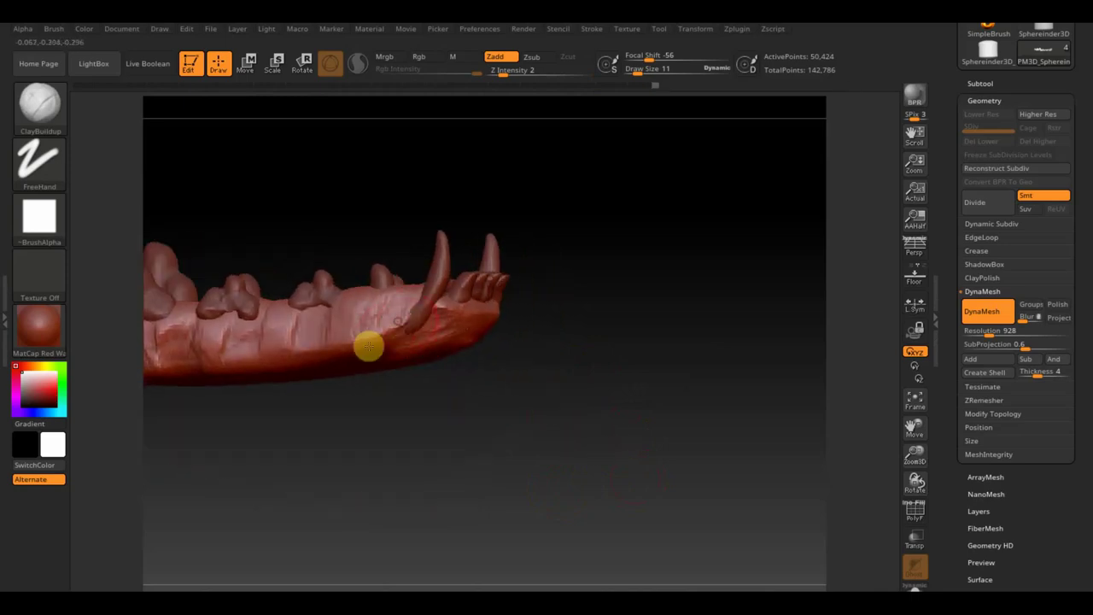
mouse_move(348, 355)
left_mouse_down()
mouse_move(368, 332)
mouse_move(263, 371)
mouse_move(230, 368)
mouse_move(294, 364)
left_mouse_up()
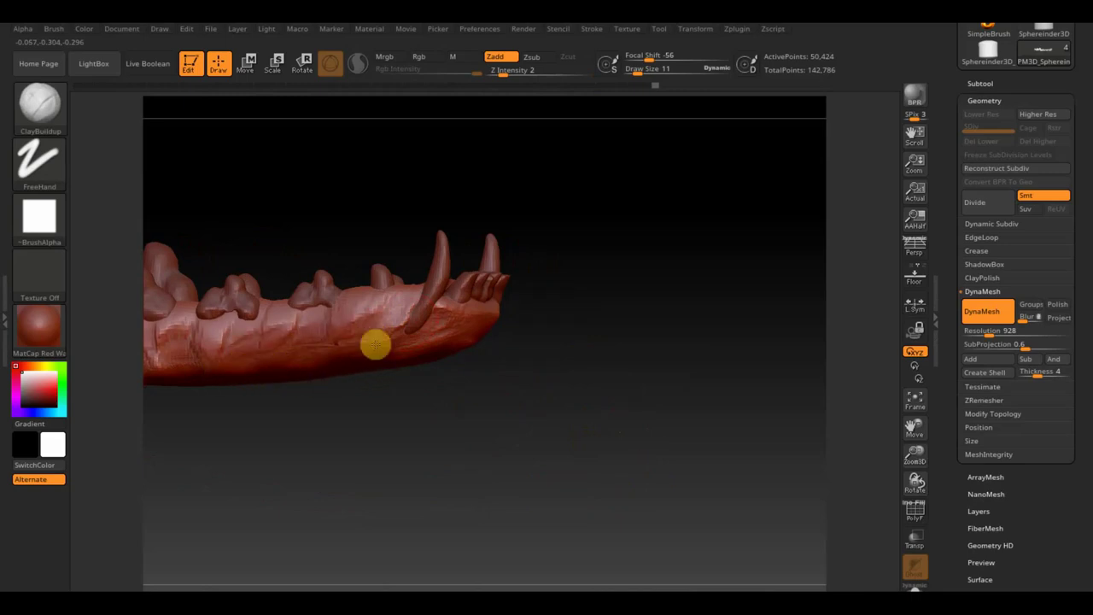
mouse_move(396, 390)
left_mouse_down()
mouse_move(534, 398)
mouse_move(532, 383)
mouse_move(535, 427)
left_mouse_up()
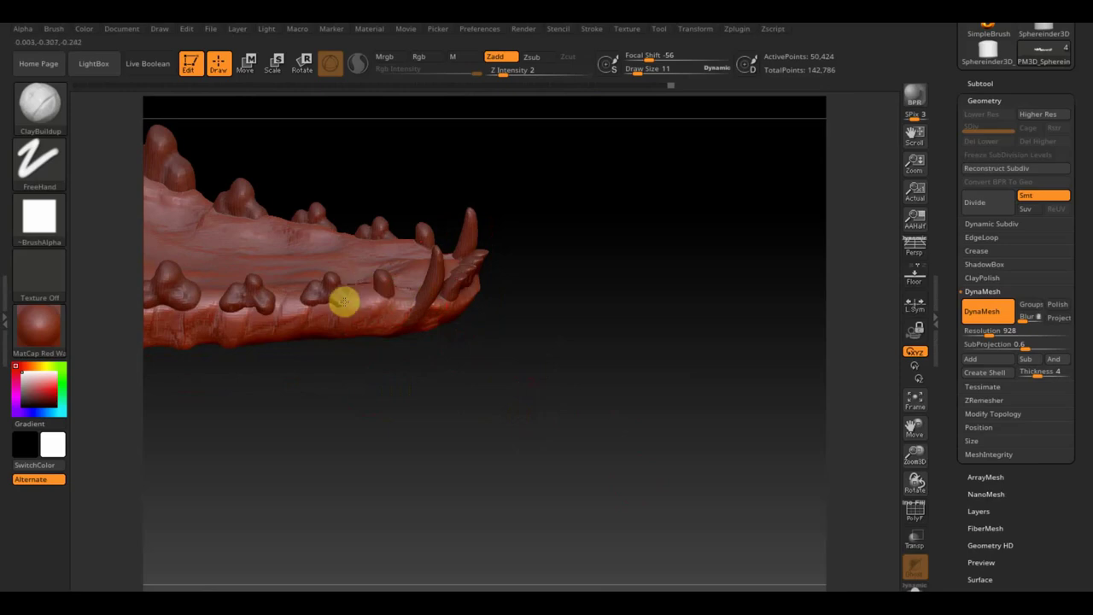
mouse_move(404, 400)
left_mouse_down()
mouse_move(407, 385)
mouse_move(390, 383)
mouse_move(468, 373)
mouse_move(417, 371)
left_mouse_up()
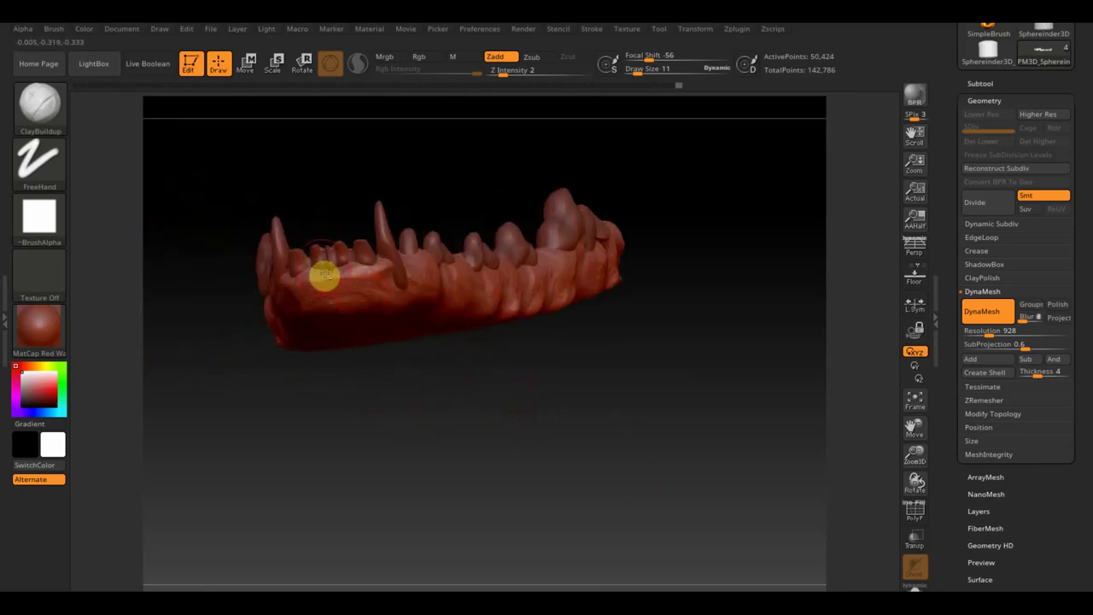
mouse_move(299, 282)
left_mouse_down("shift")
mouse_move(342, 276)
mouse_move(307, 283)
mouse_move(530, 355)
mouse_move(515, 456)
mouse_move(500, 383)
mouse_move(621, 519)
left_mouse_up("shift")
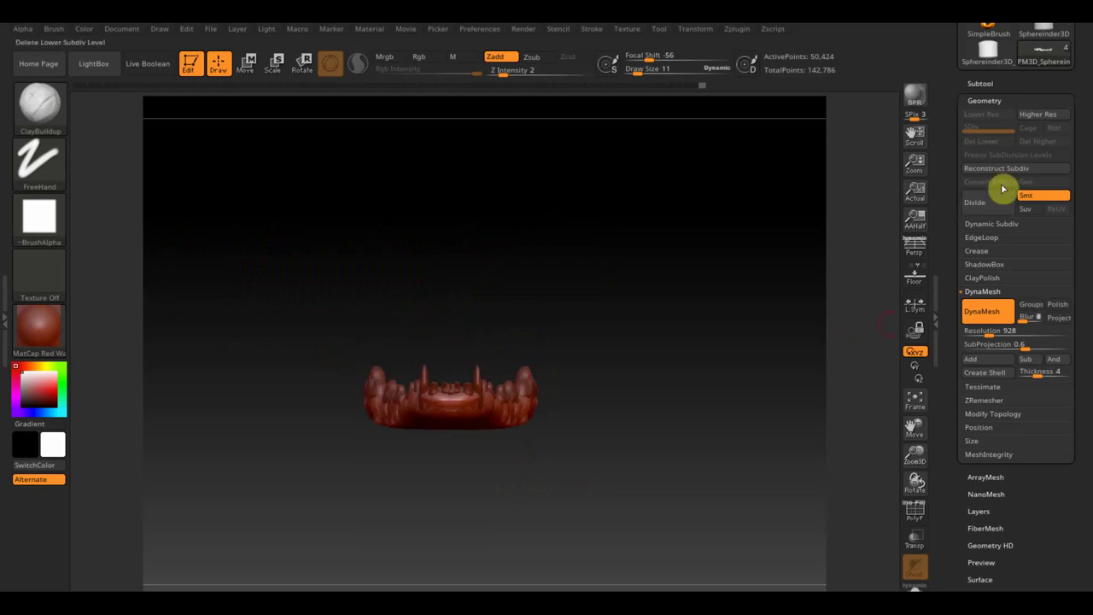
Solo the lower gums in the Subtool list, then show all parts again in a side view.
left_click(979, 83)
left_click(1044, 175)
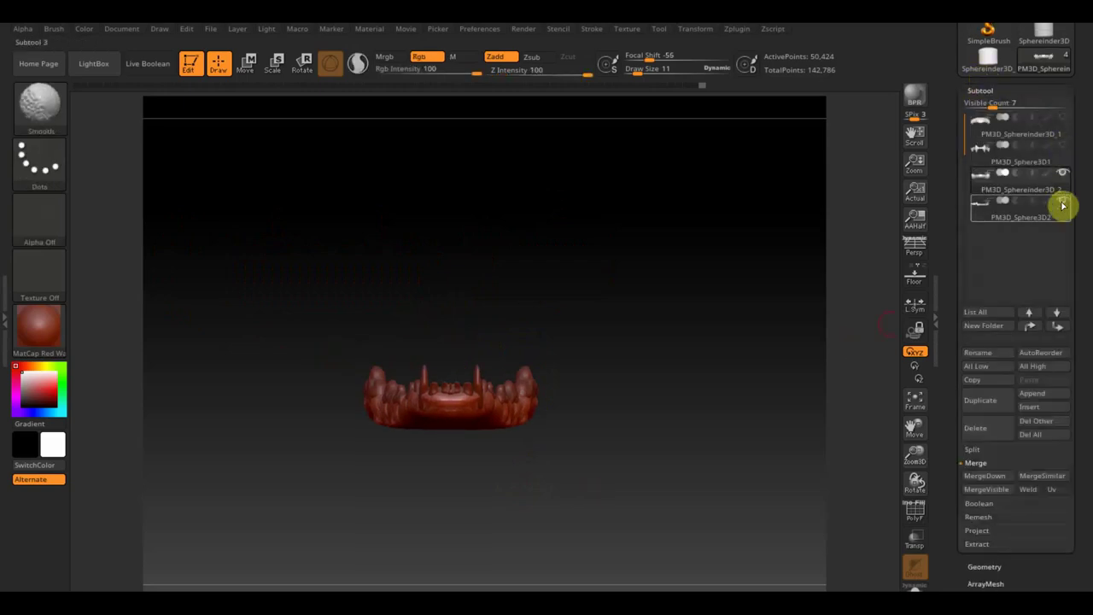
left_click(1068, 173, "shift")
left_click(1068, 172, "shift")
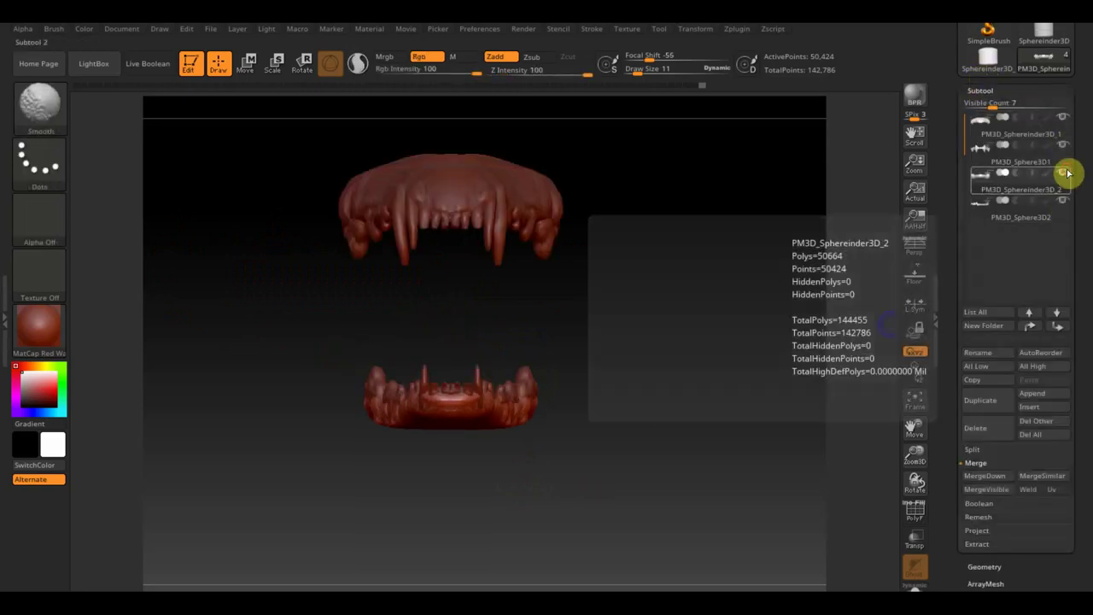
mouse_move(674, 344)
left_mouse_down()
mouse_move(705, 379)
mouse_move(663, 439)
mouse_move(687, 366)
mouse_move(575, 378)
mouse_move(649, 383)
left_mouse_up()
mouse_move(712, 362)
left_mouse_down()
mouse_move(680, 351)
mouse_move(719, 345)
mouse_move(688, 353)
mouse_move(710, 390)
left_mouse_up()
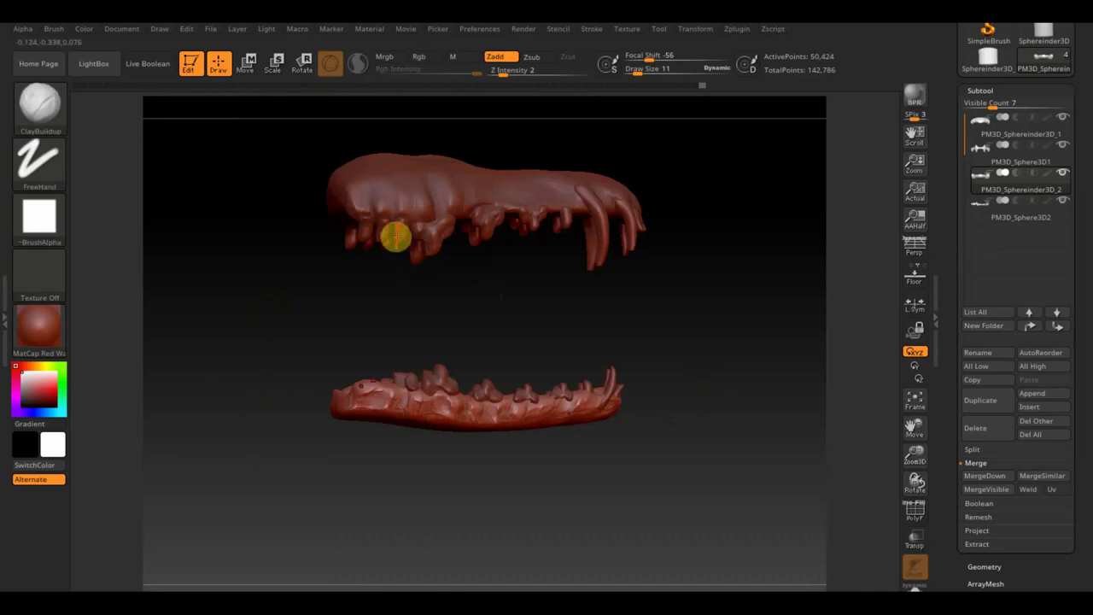
Make the upper jaw the active subtool with Draw Size 24.
left_click(403, 258, "alt")
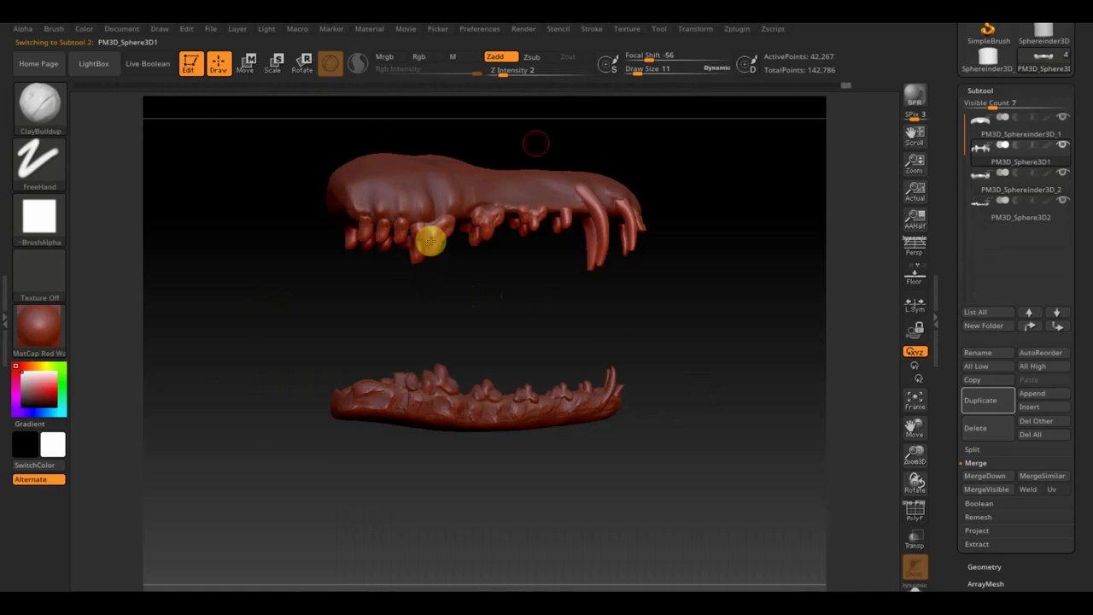
left_click(636, 72)
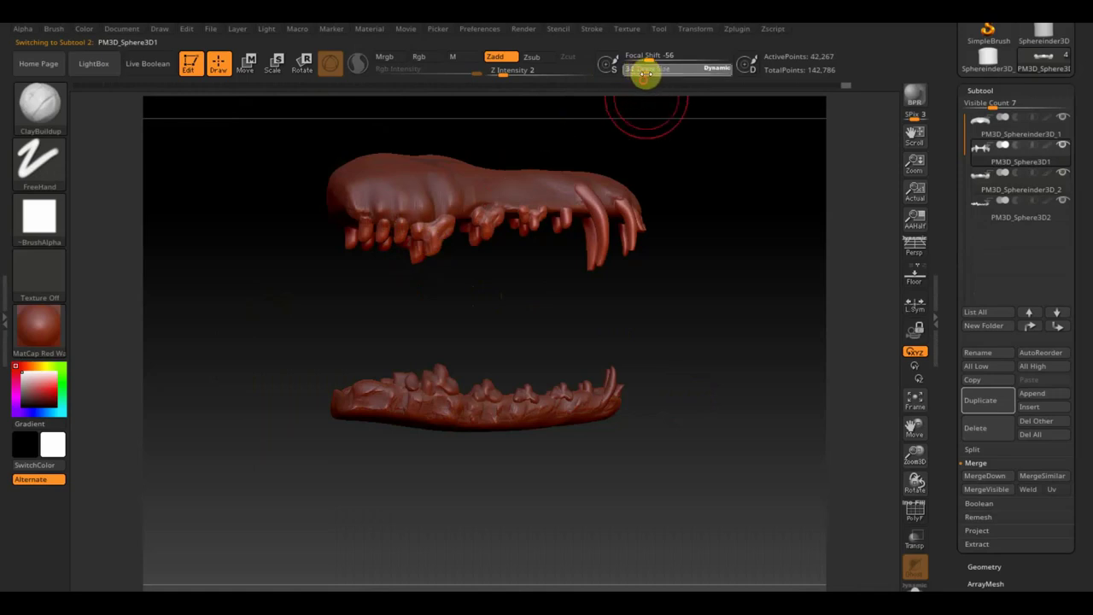
left_click_drag(644, 75, 640, 73)
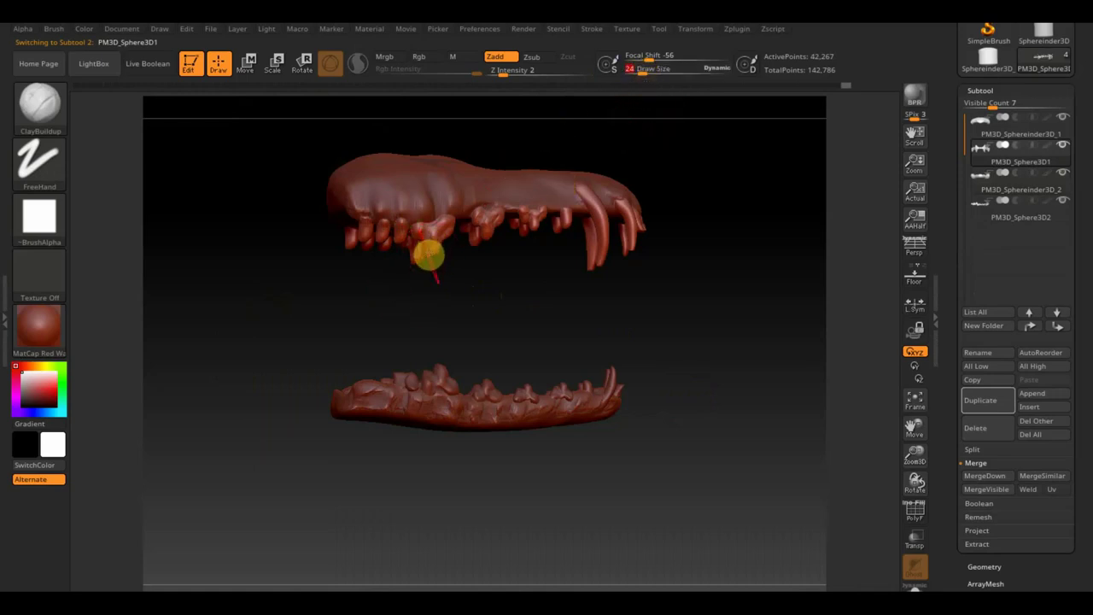
left_click(39, 101)
Load the Move Topological brush, browse the mesh list (Cube3D), and reframe both jaws.
left_click(322, 130)
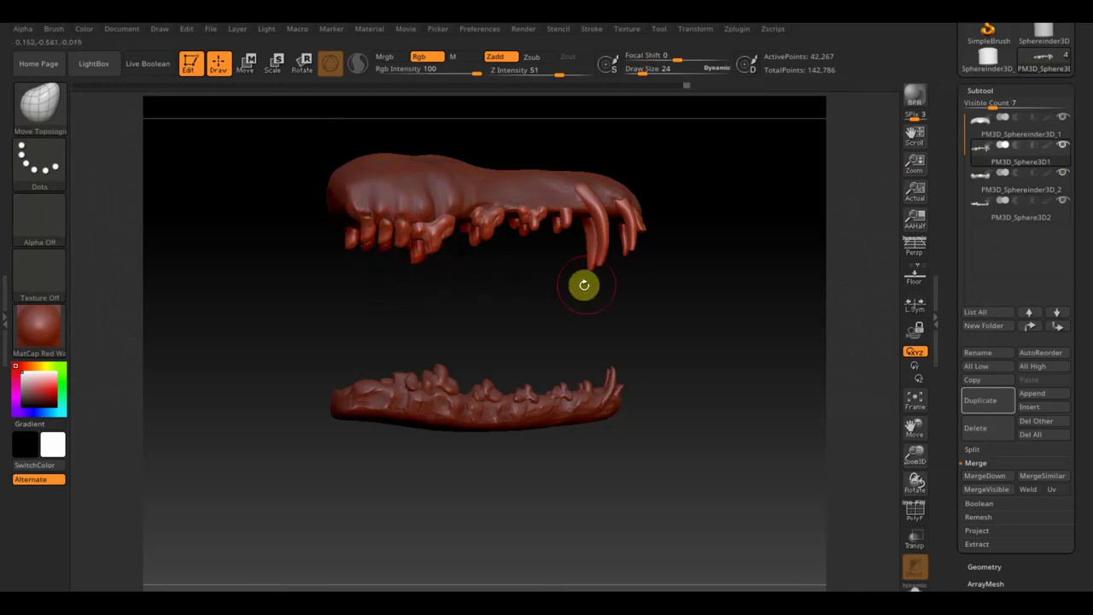
mouse_move(763, 332)
left_mouse_down()
mouse_move(744, 356)
mouse_move(709, 362)
mouse_move(768, 351)
mouse_move(732, 348)
left_mouse_up()
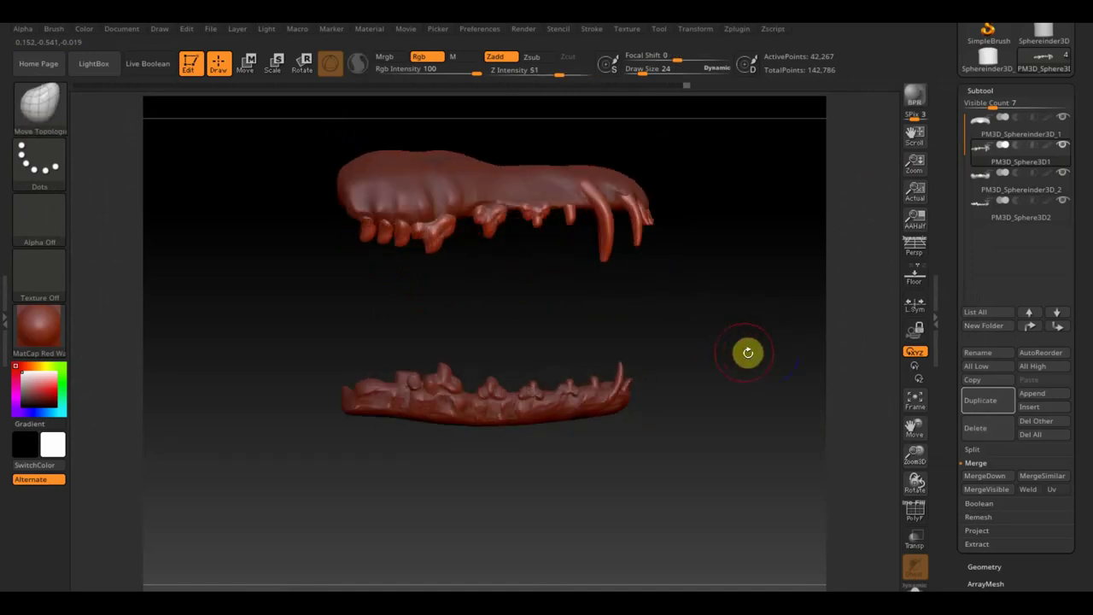
mouse_move(775, 433)
left_mouse_down("alt")
mouse_move(747, 362)
mouse_move(727, 463)
mouse_move(720, 413)
mouse_move(868, 402)
left_mouse_up("alt")
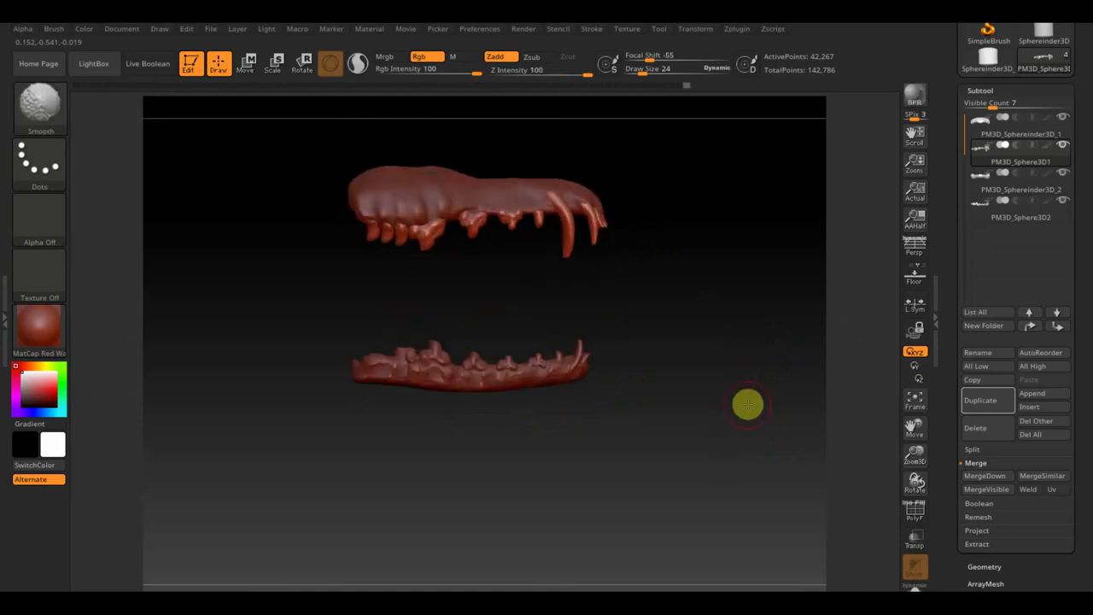
left_click(1042, 397)
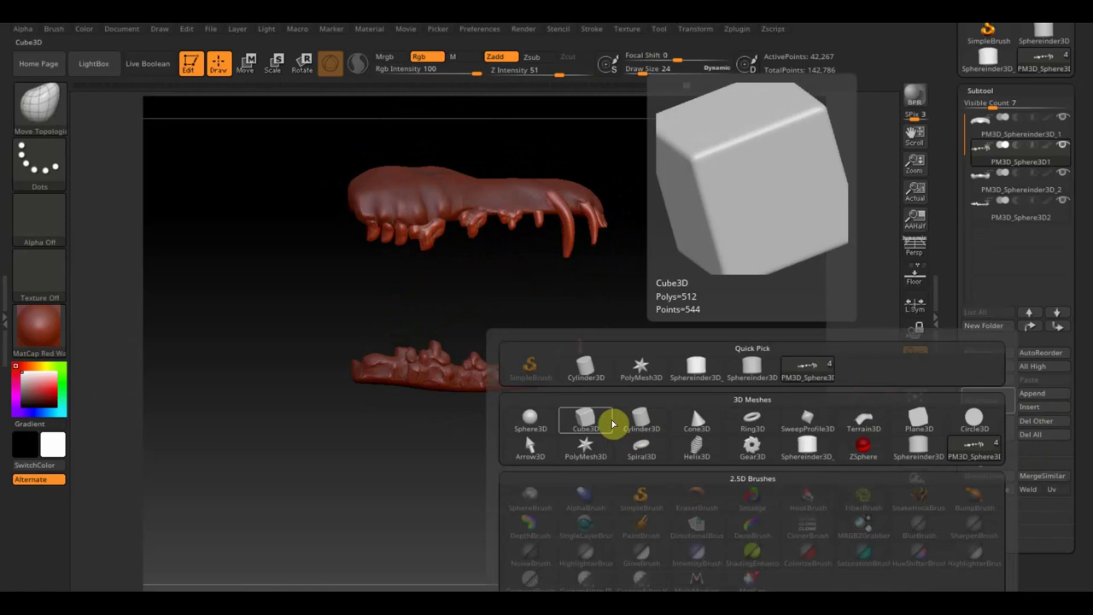
left_click(611, 423)
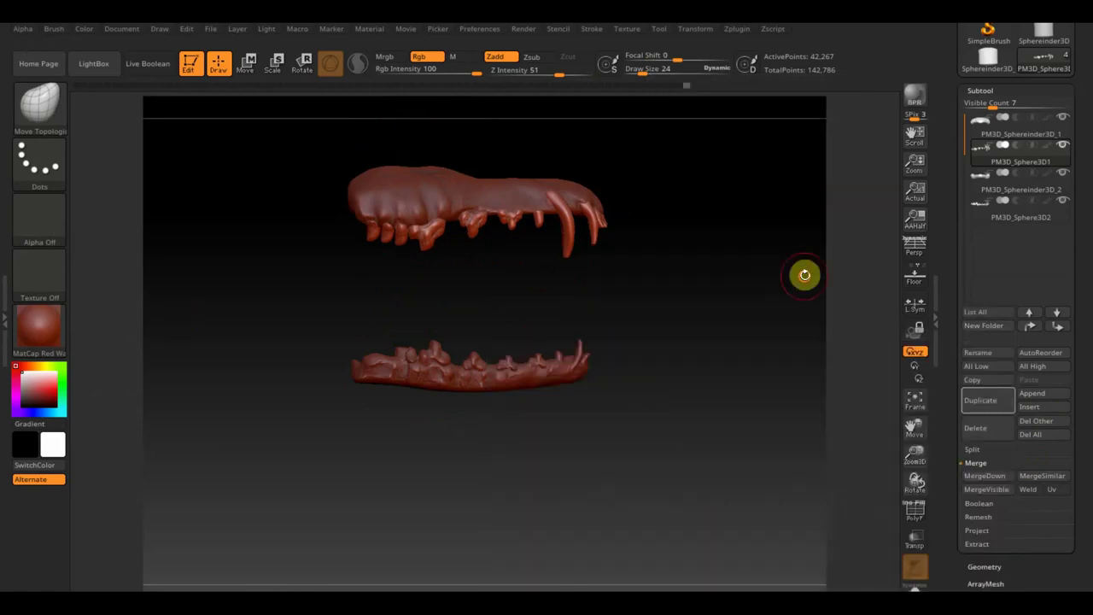
left_click_drag(806, 273, 794, 321)
key("shift")
mouse_move(777, 341)
left_mouse_down()
mouse_move(766, 339)
mouse_move(773, 316)
mouse_move(712, 385)
mouse_move(722, 342)
mouse_move(723, 359)
left_mouse_up()
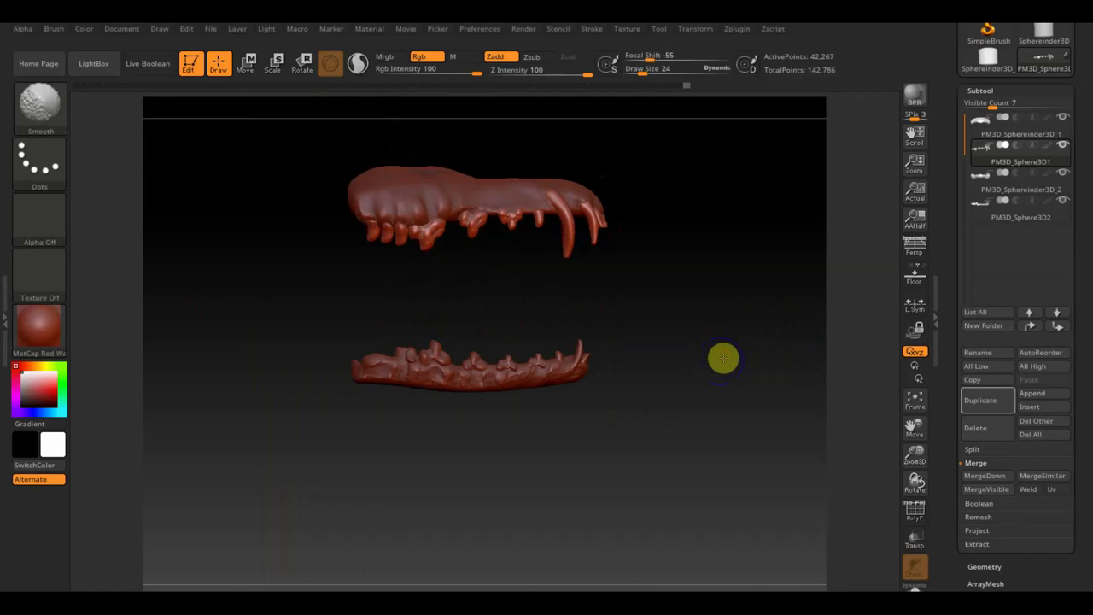
Select the lower jaw and, at Draw Size 39, pull its left tip up and outward.
left_click(462, 391, "alt")
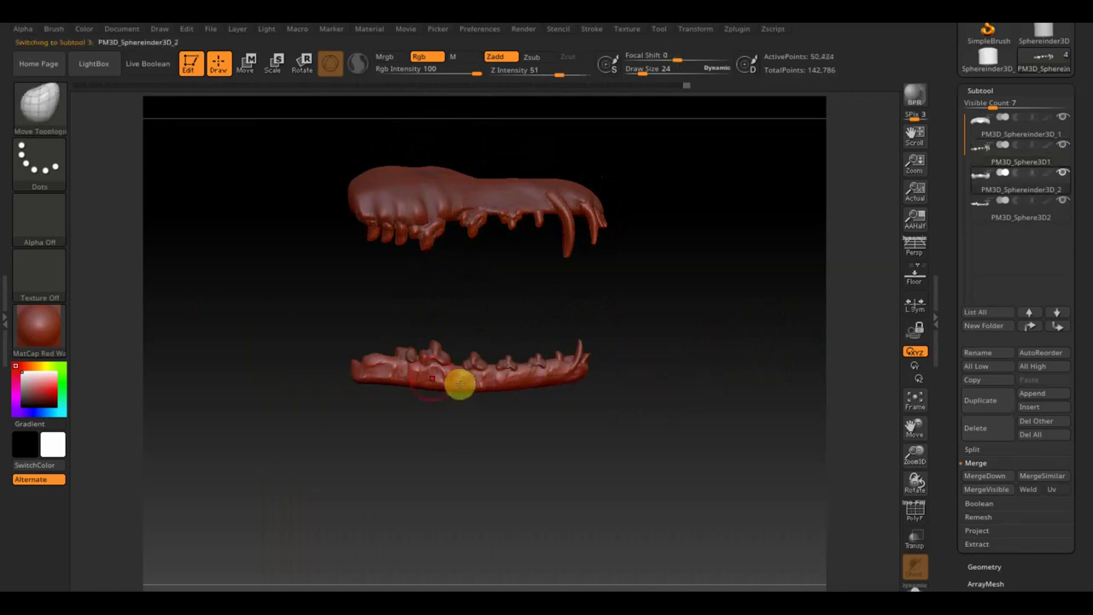
left_click_drag(393, 475, 373, 355)
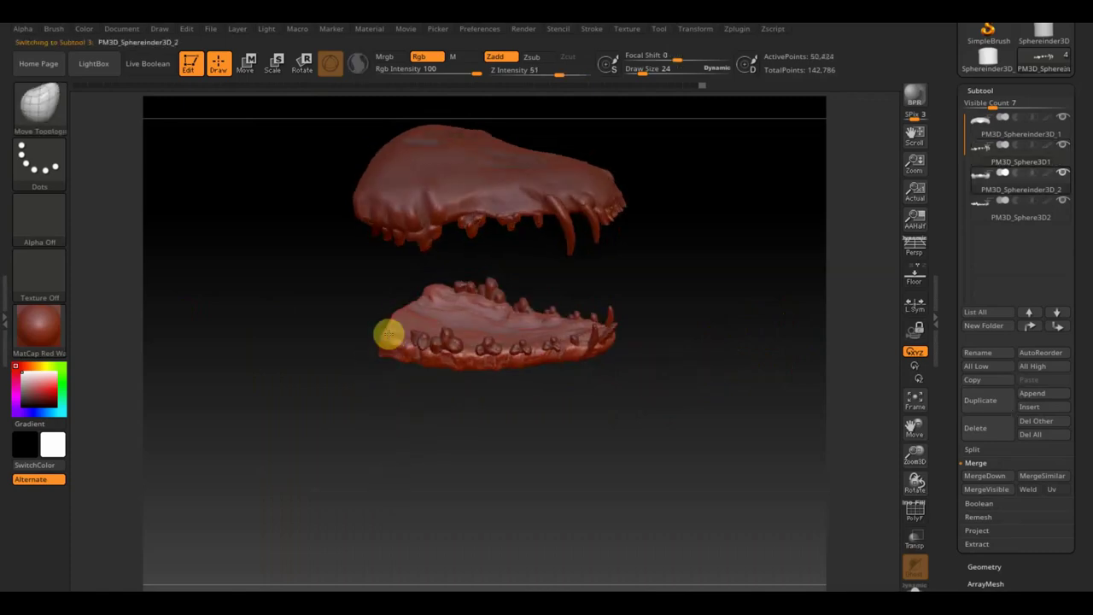
left_click_drag(393, 422, 378, 350)
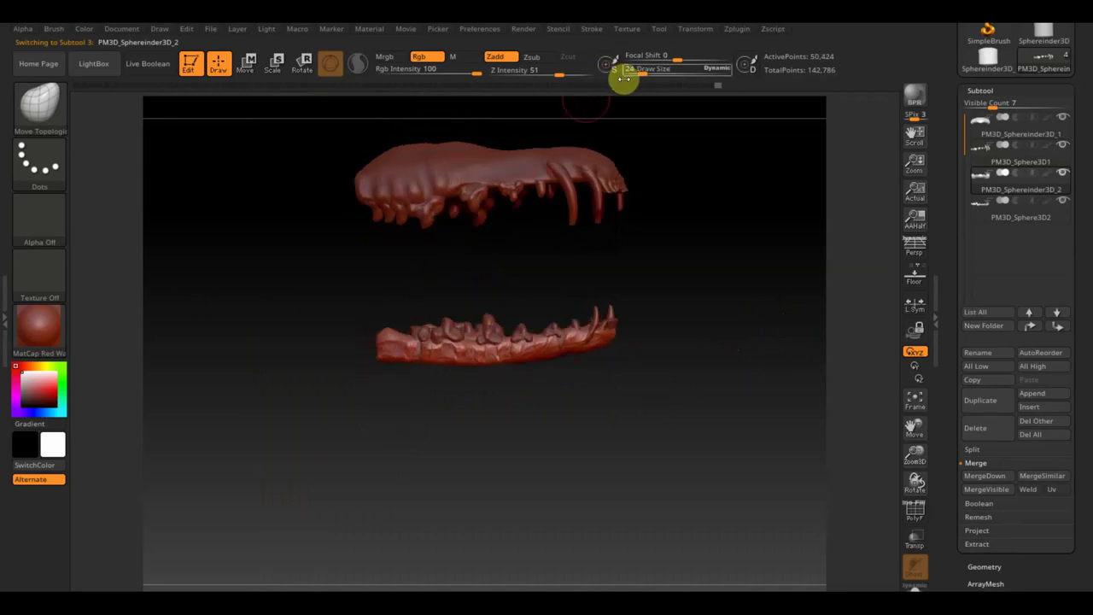
left_click_drag(629, 73, 651, 79)
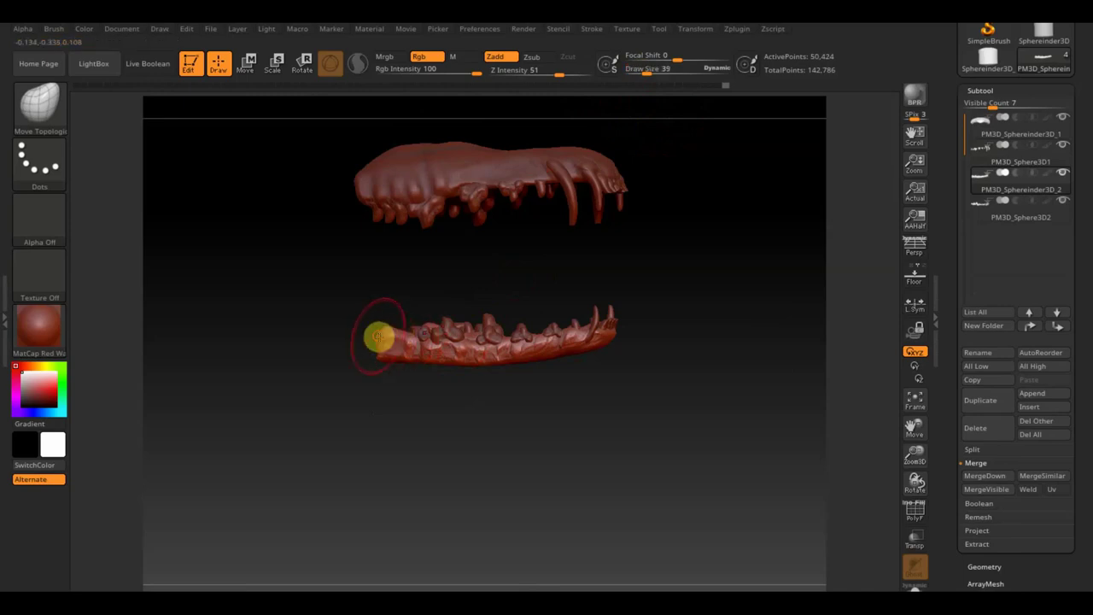
left_click_drag(363, 297, 356, 275)
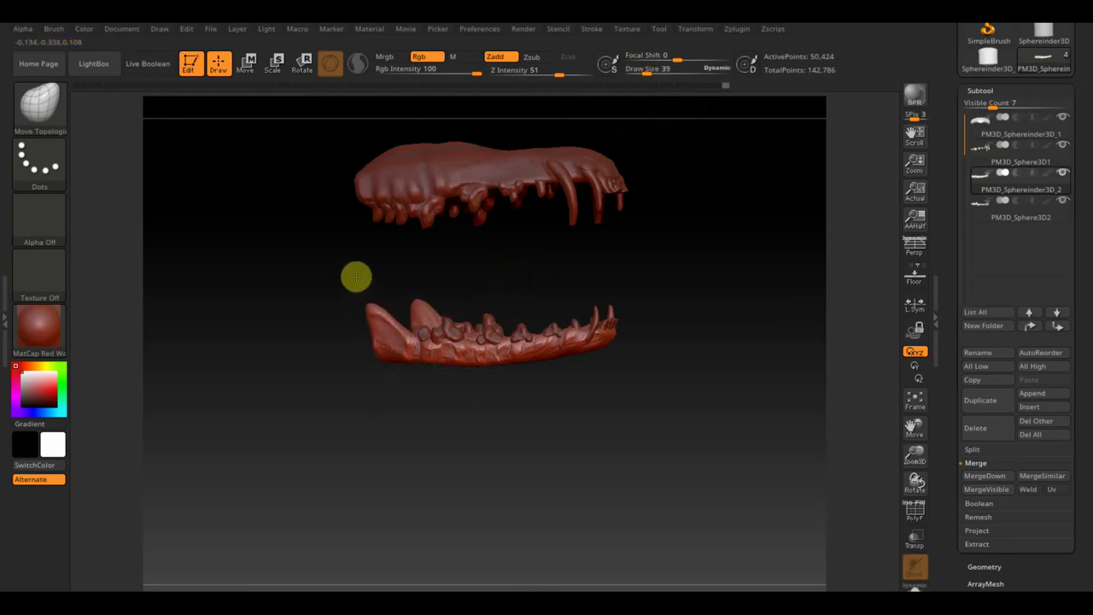
left_click_drag(384, 376, 363, 359)
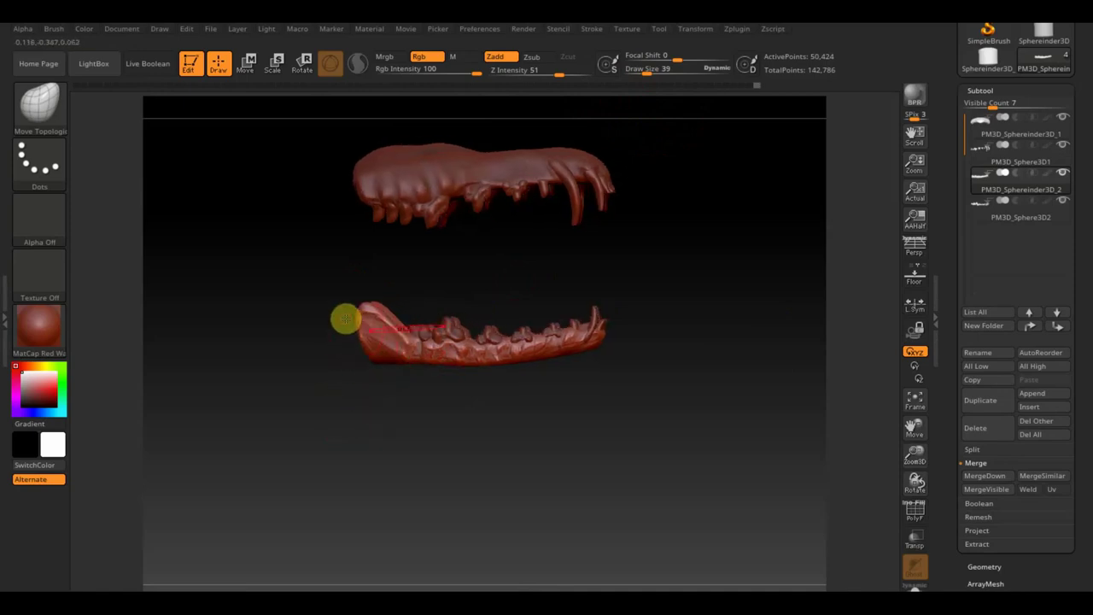
left_click_drag(618, 330, 589, 375)
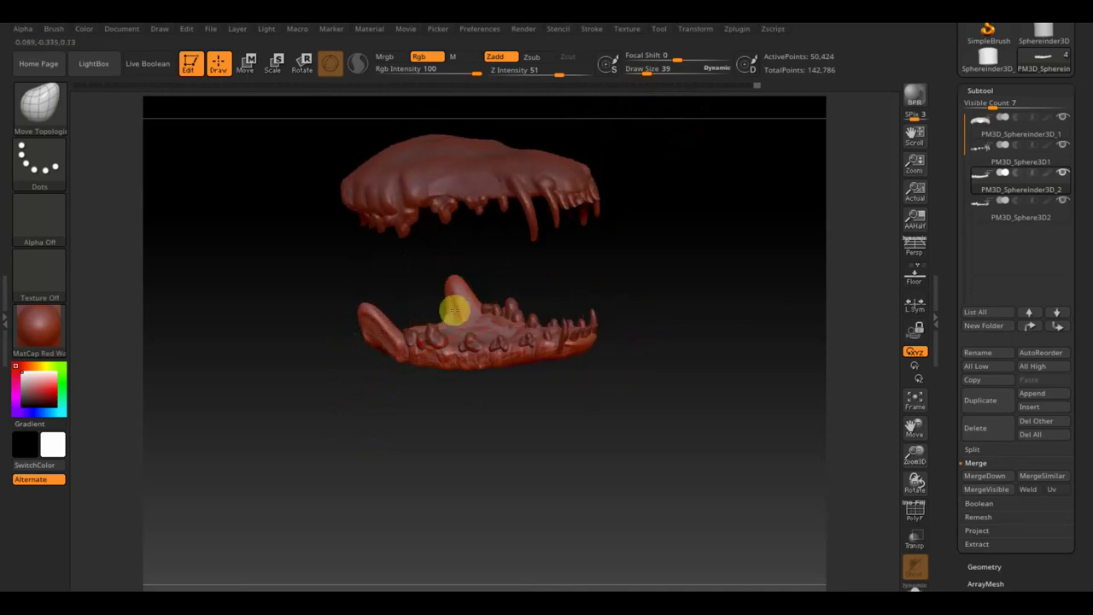
left_click_drag(561, 276, 634, 259)
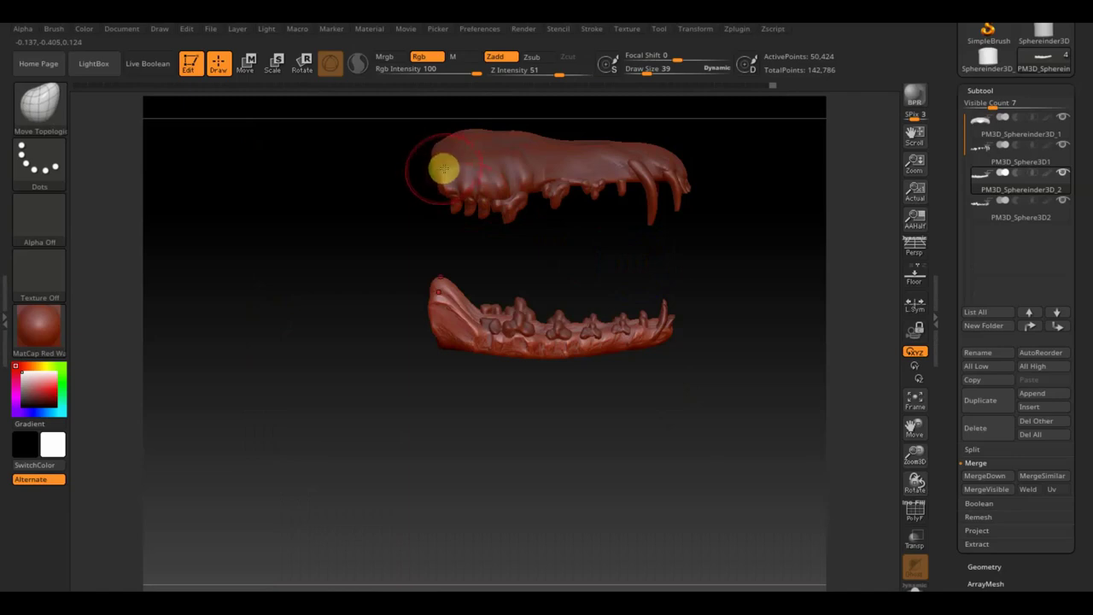
Select the upper jaw and, at Draw Size about 89, pull its back up and left.
left_click(441, 171, "alt")
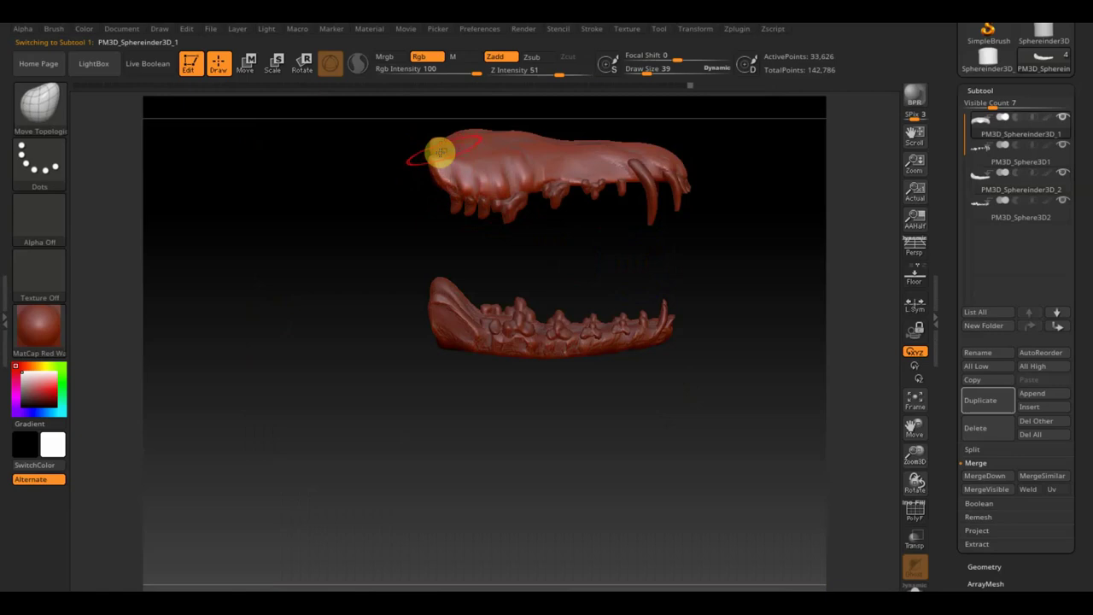
left_click_drag(640, 68, 658, 69)
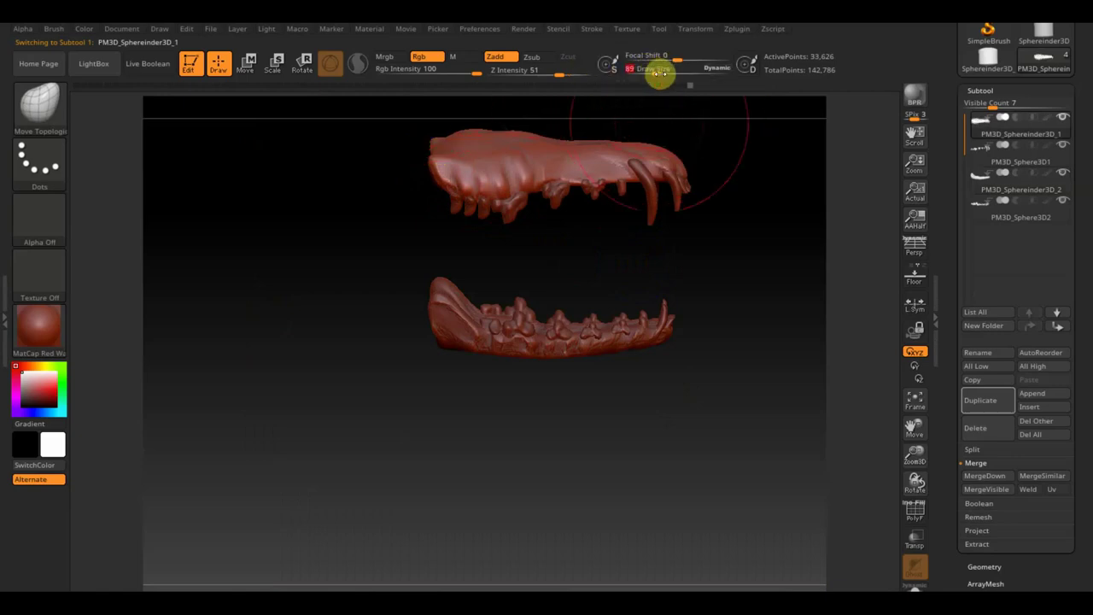
left_click_drag(759, 237, 522, 251, "alt")
mouse_move(446, 209)
left_mouse_down()
mouse_move(424, 176)
mouse_move(392, 178)
left_mouse_up()
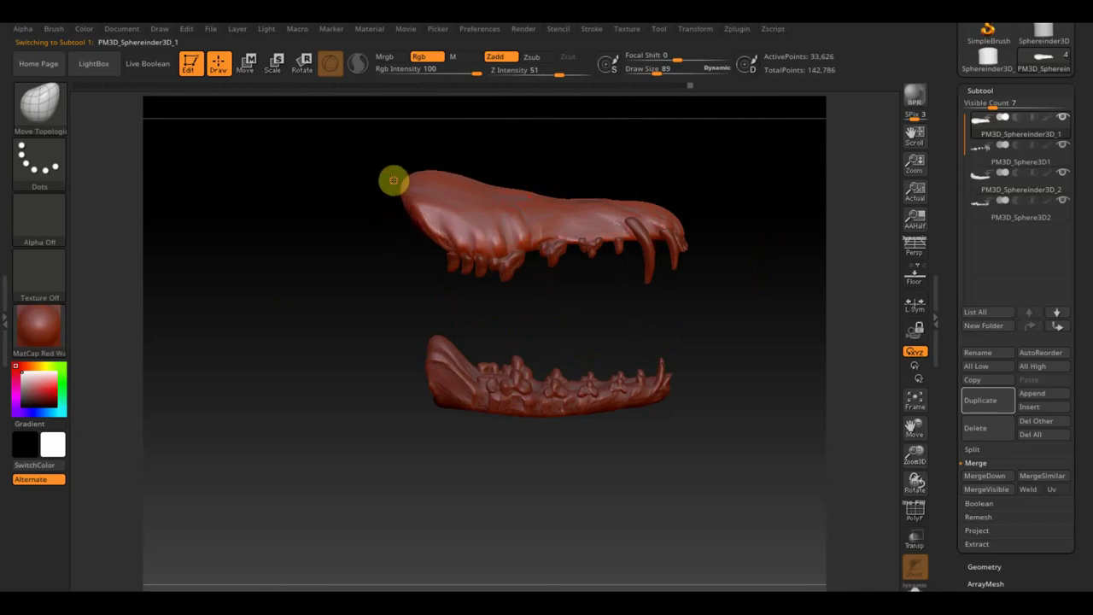
left_click_drag(654, 69, 647, 69)
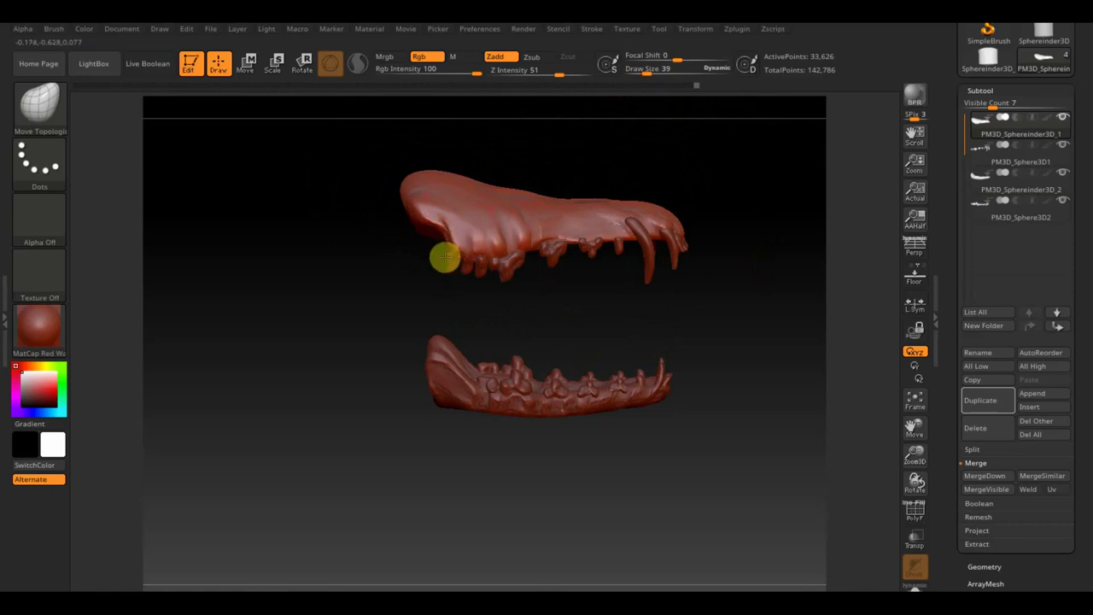
mouse_move(443, 257)
left_mouse_down()
mouse_move(430, 237)
mouse_move(453, 256)
left_mouse_up()
left_click_drag(643, 72, 654, 69)
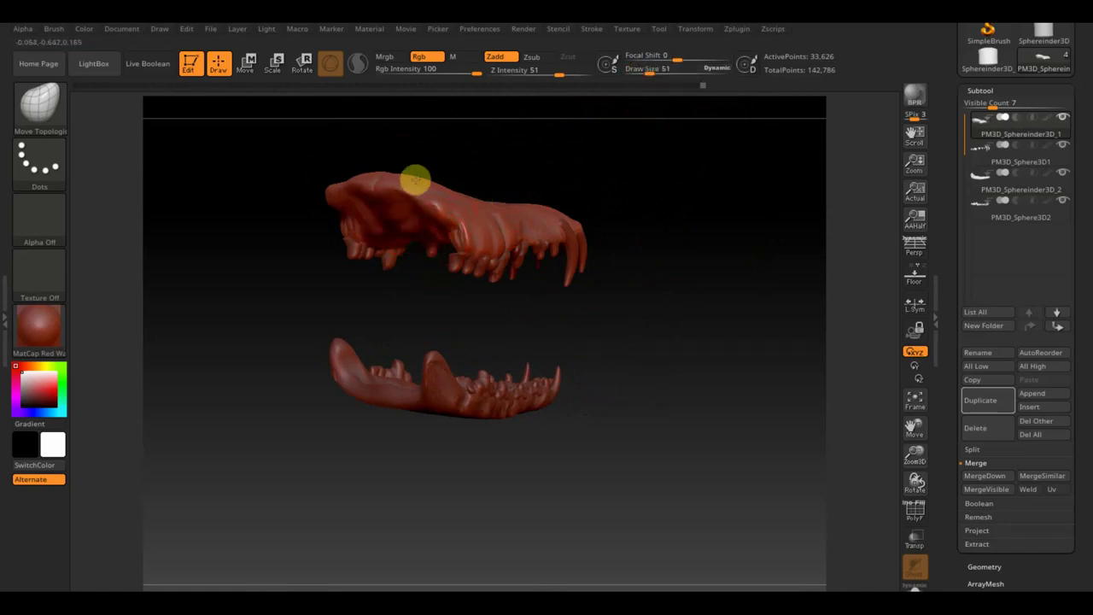
Smooth the back of the upper jaw at Draw Size 94, then Solo the upper jaw.
mouse_move(690, 197)
left_mouse_down()
mouse_move(696, 174)
mouse_move(674, 176)
mouse_move(773, 165)
left_mouse_up()
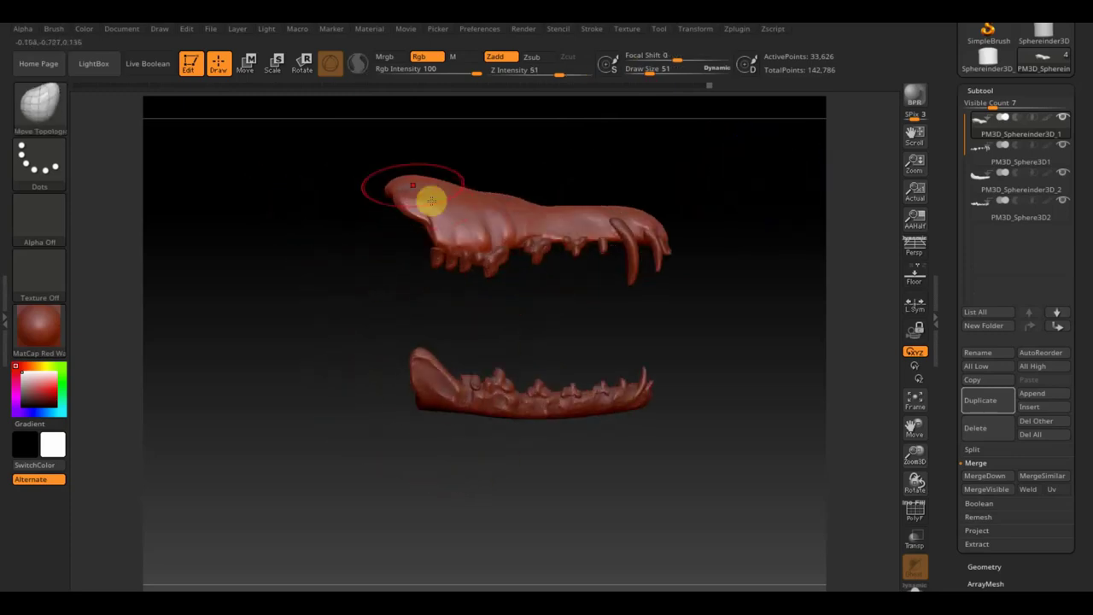
mouse_move(715, 381)
left_mouse_down()
mouse_move(715, 412)
mouse_move(727, 425)
mouse_move(690, 515)
left_mouse_up()
mouse_move(424, 321)
left_mouse_down()
mouse_move(634, 180)
mouse_move(649, 121)
left_mouse_up()
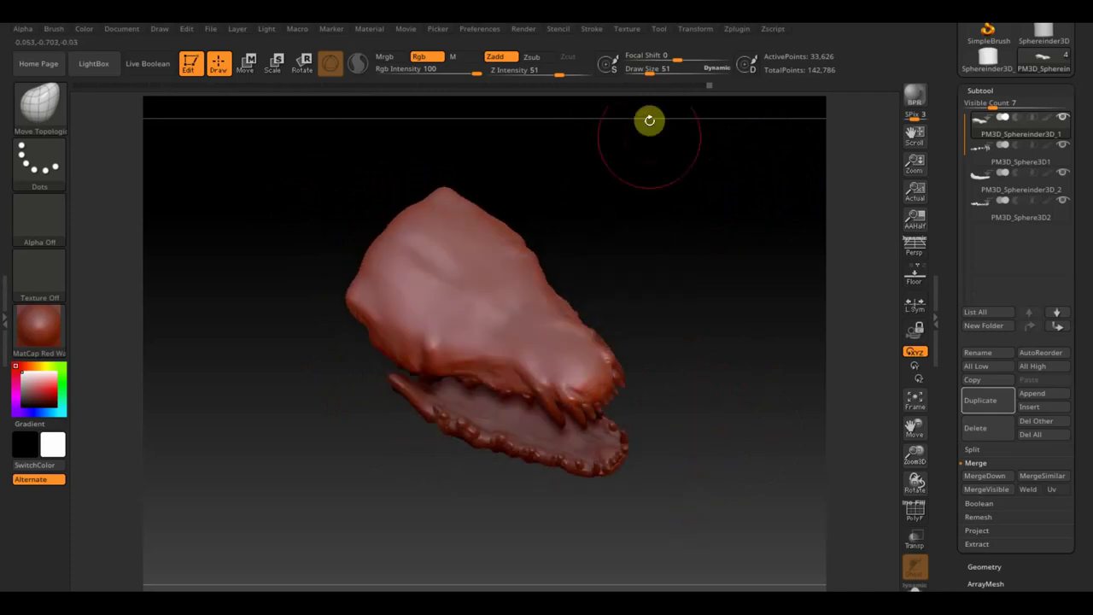
left_click_drag(649, 73, 659, 73)
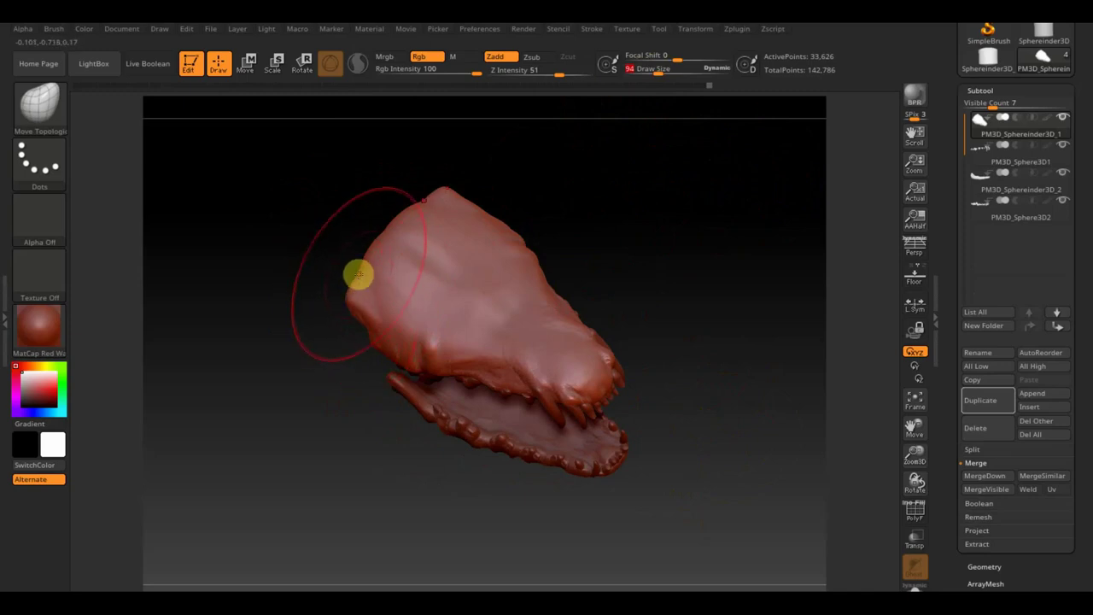
mouse_move(359, 273)
left_mouse_down("shift")
mouse_move(351, 299)
mouse_move(361, 290)
left_mouse_up("shift")
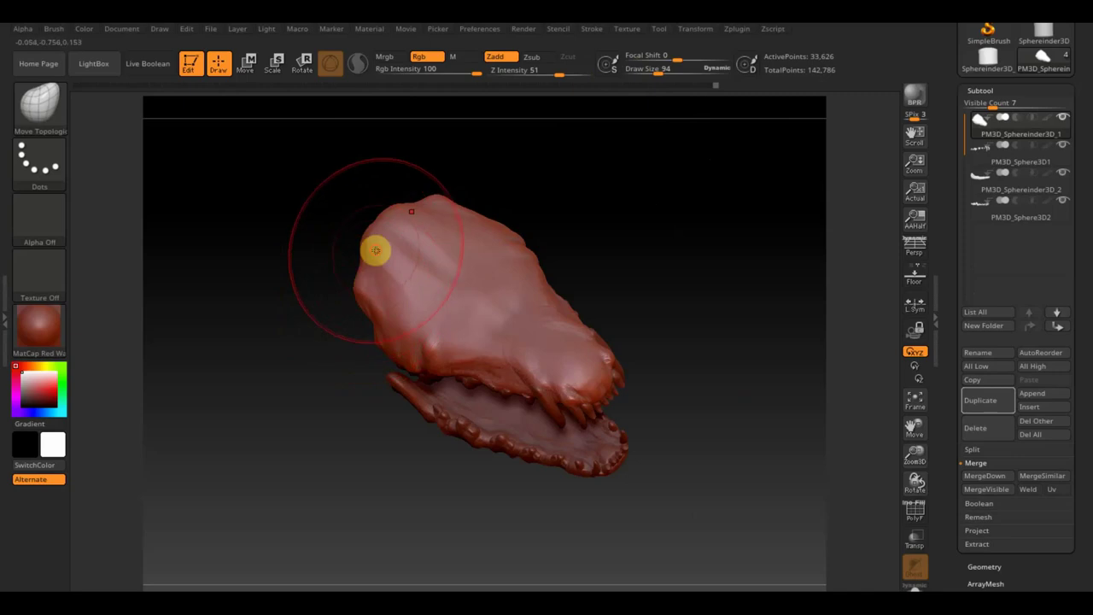
mouse_move(566, 268)
left_mouse_down()
mouse_move(610, 185)
mouse_move(682, 250)
mouse_move(651, 404)
mouse_move(683, 342)
mouse_move(739, 300)
mouse_move(761, 383)
mouse_move(680, 349)
left_mouse_up()
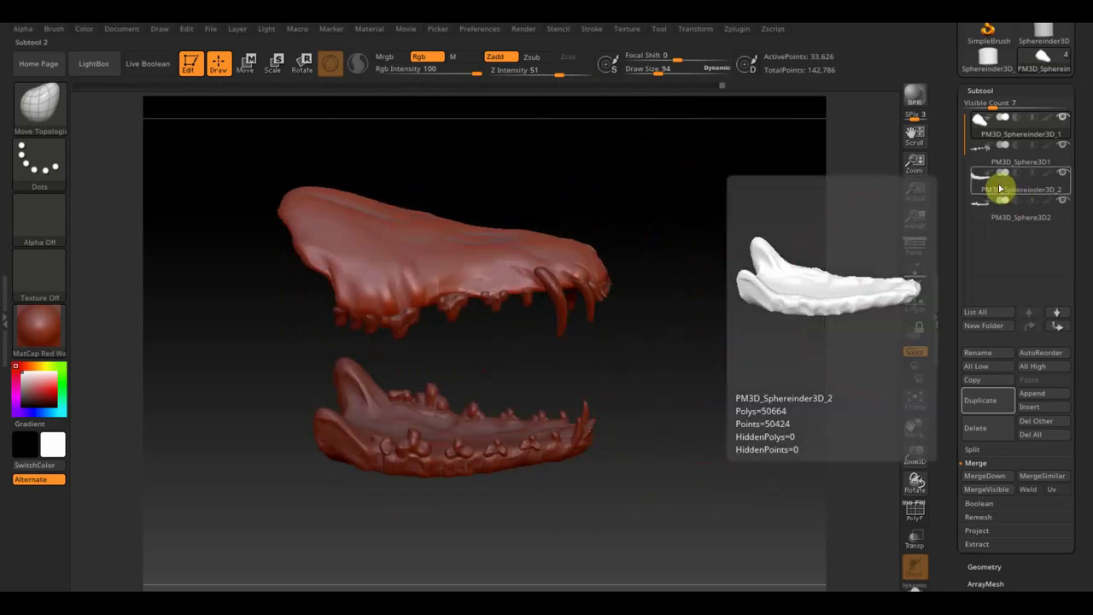
left_click(1063, 174, "shift")
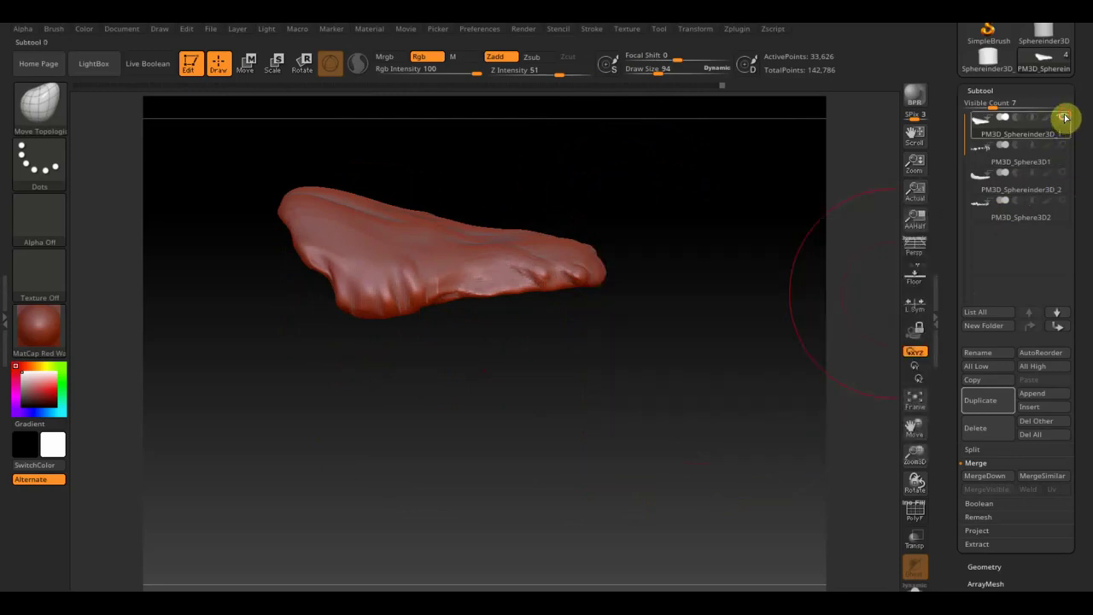
Show only PM3D_Sphereinder3D_2 from above and mask its inner floor.
left_click(1012, 177)
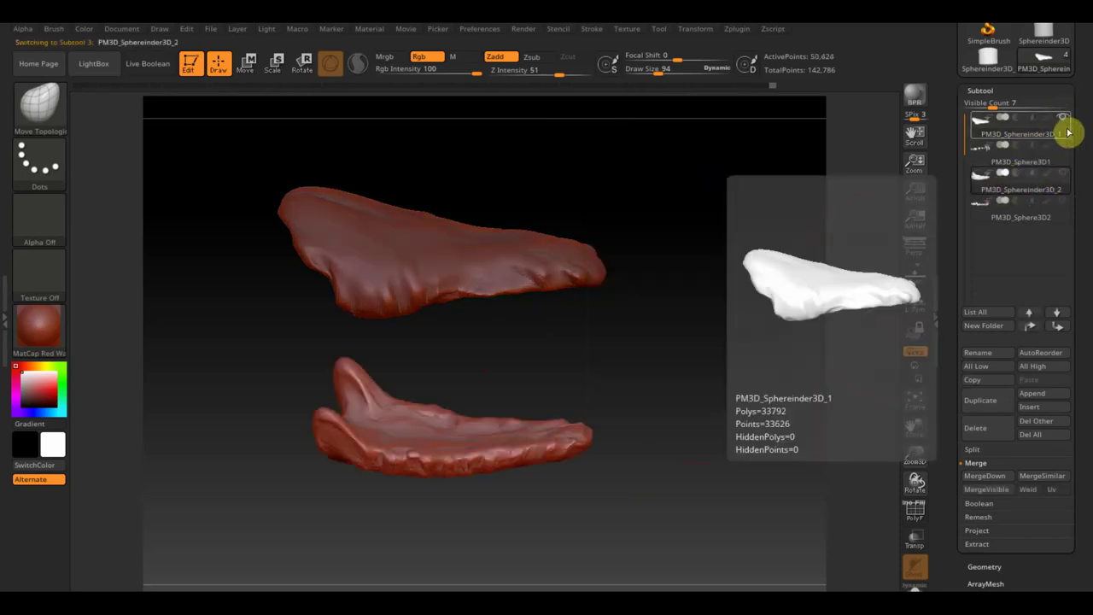
left_click(1063, 119)
mouse_move(803, 248)
left_mouse_down()
mouse_move(639, 275)
mouse_move(652, 338)
left_mouse_up()
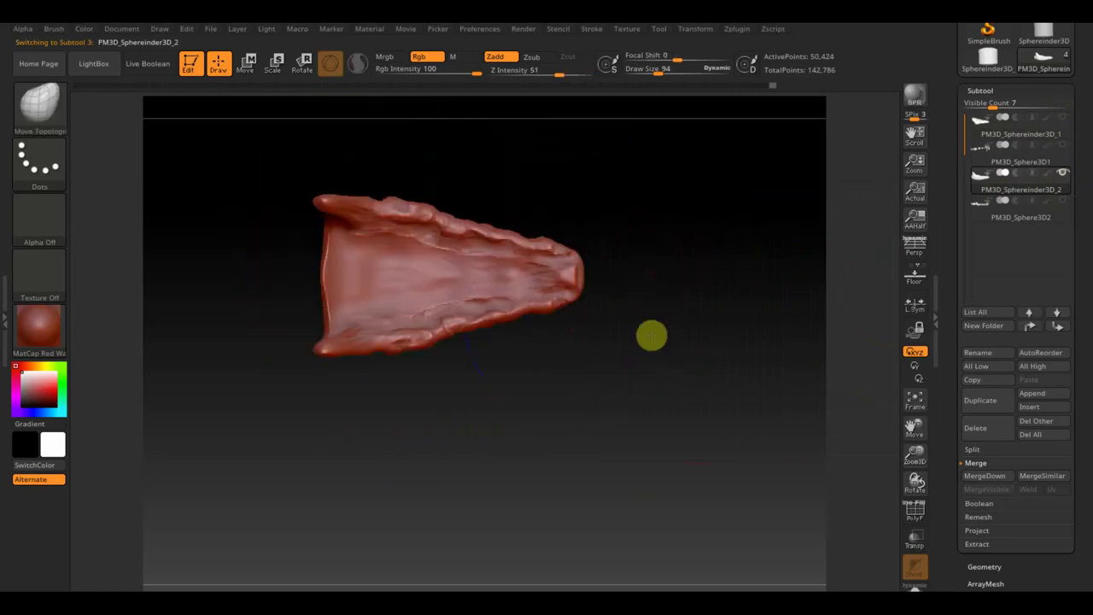
left_click_drag(665, 73, 651, 76)
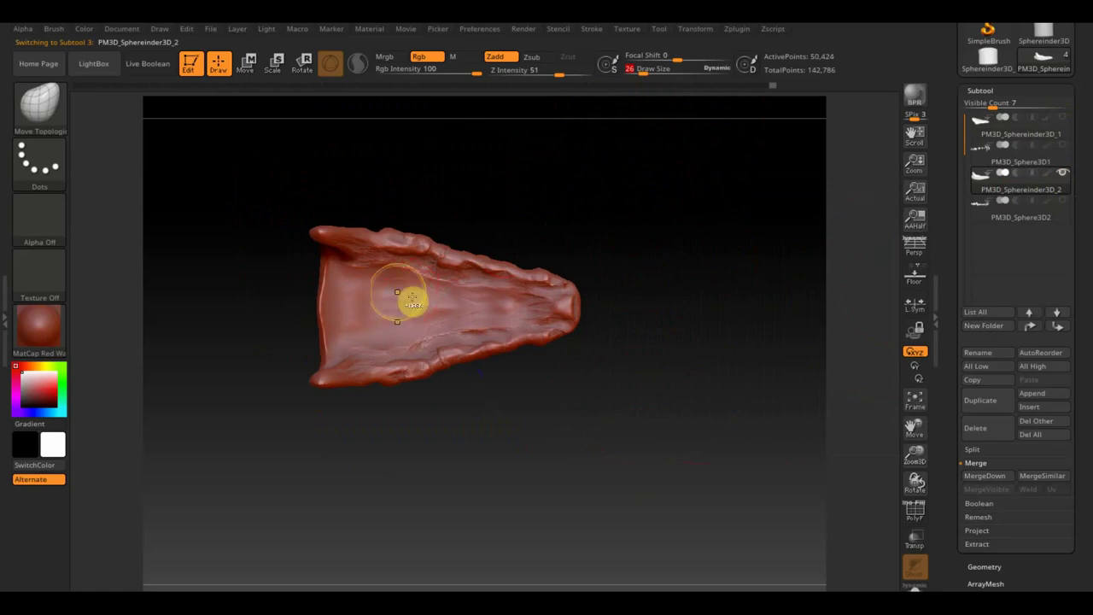
key("b")
key("m")
key("p")
mouse_move(363, 293)
left_mouse_down("ctrl")
mouse_move(492, 304)
mouse_move(507, 316)
left_mouse_up("ctrl")
left_click_drag(651, 414, 649, 312)
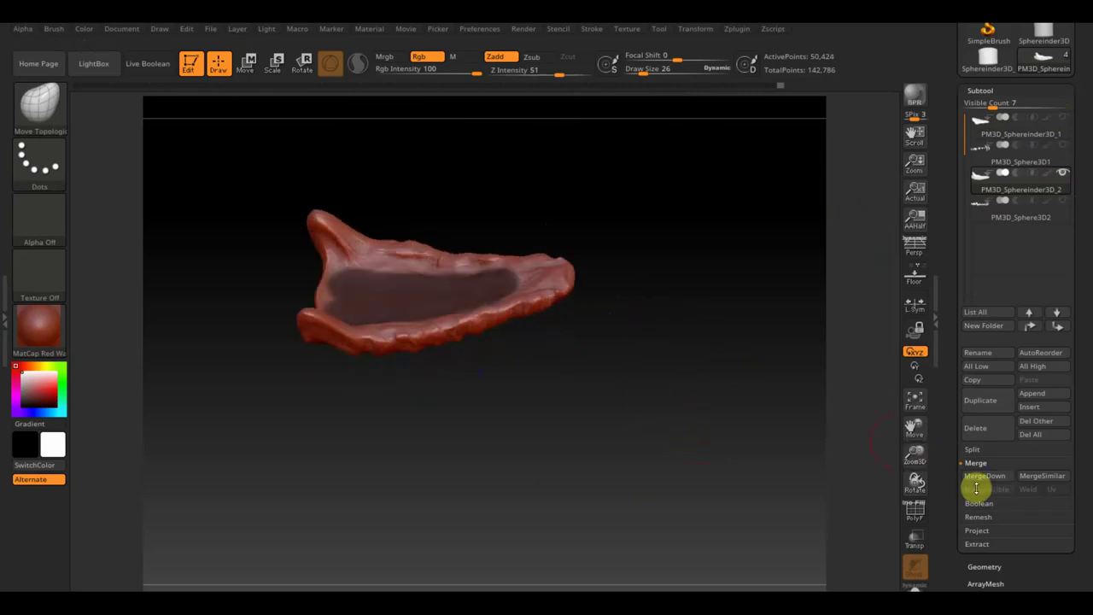
Preview a shell extracted from the masked gum floor, with thickness about 0.03.
left_click(979, 544)
left_click(980, 537)
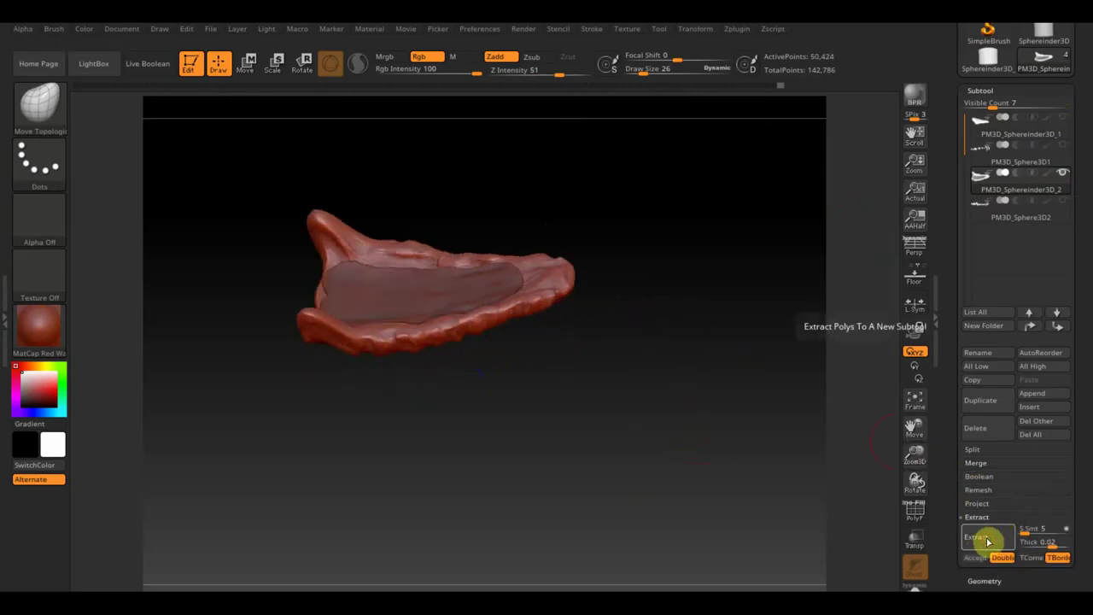
left_click(1055, 544)
key("Return")
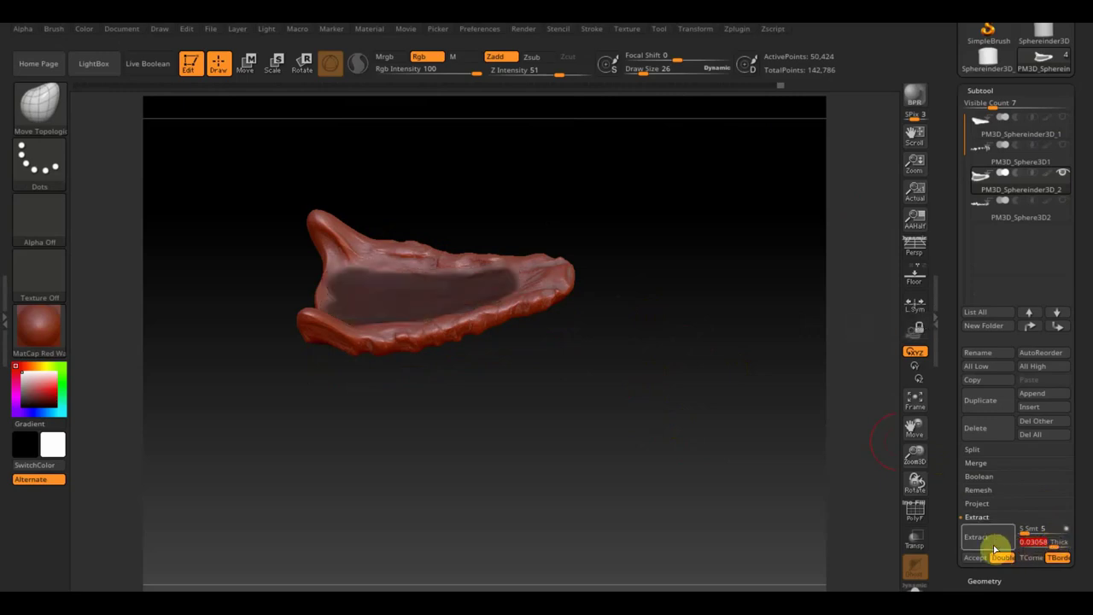
Redo the floor mask, accept the Extract2 shell, and move it below PM3D_Sphere3D2.
key("b")
key("m")
key("p")
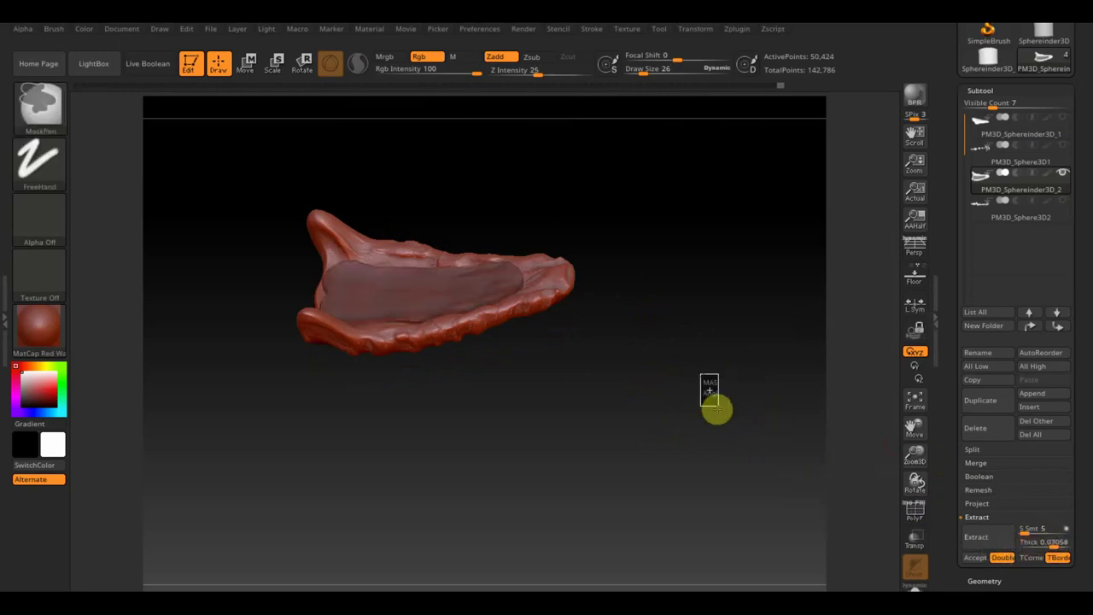
left_click(709, 391, "ctrl")
key("b")
key("m")
key("t")
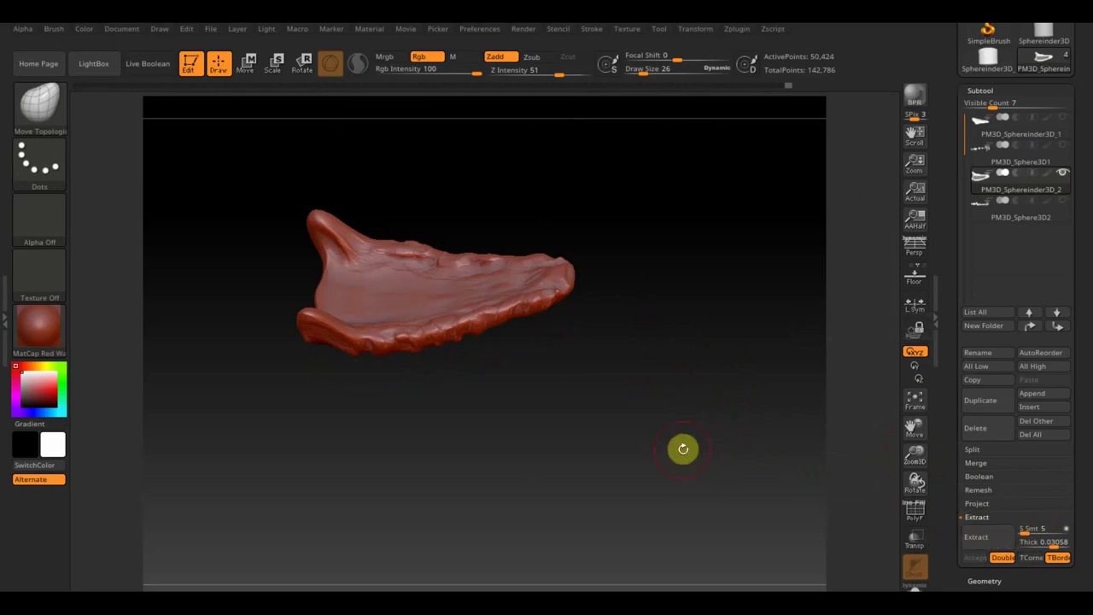
left_click(683, 449, "ctrl")
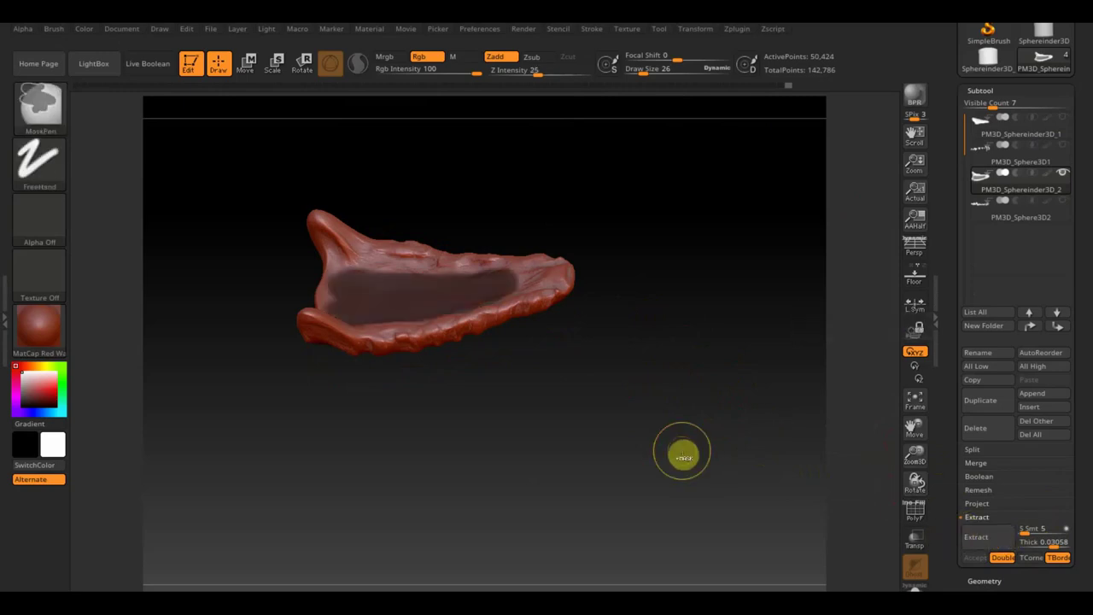
left_click(991, 540)
left_click(973, 558)
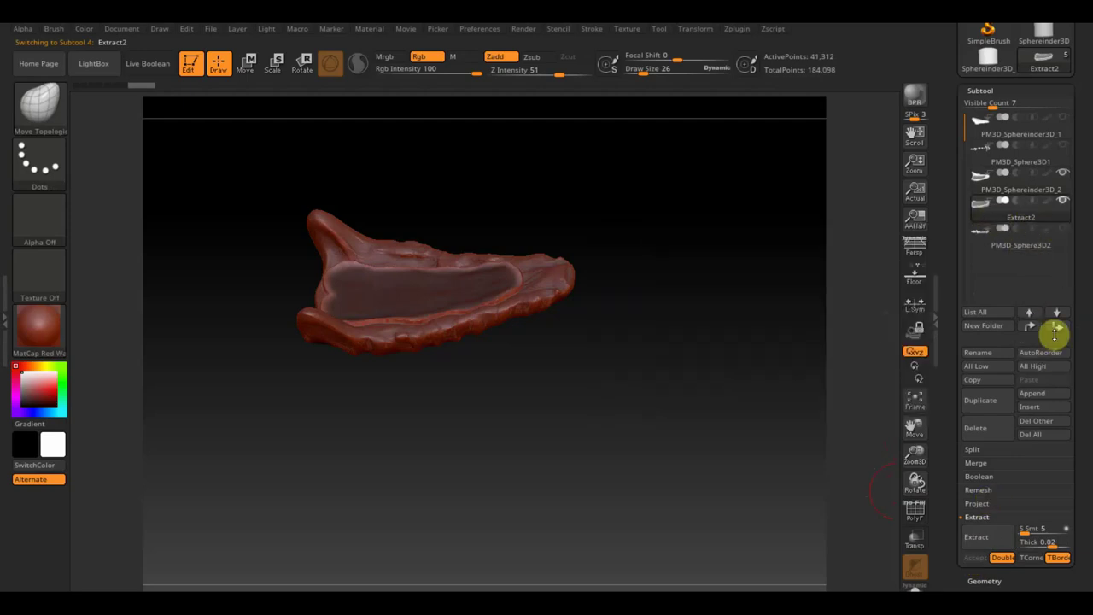
left_click(1060, 327)
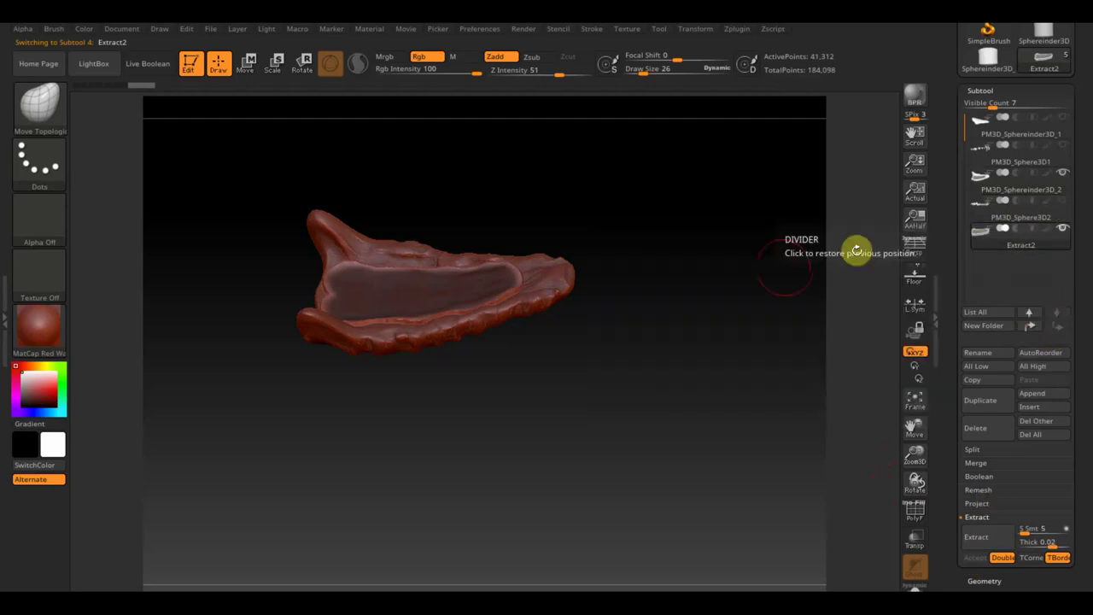
left_click_drag(685, 253, 686, 349)
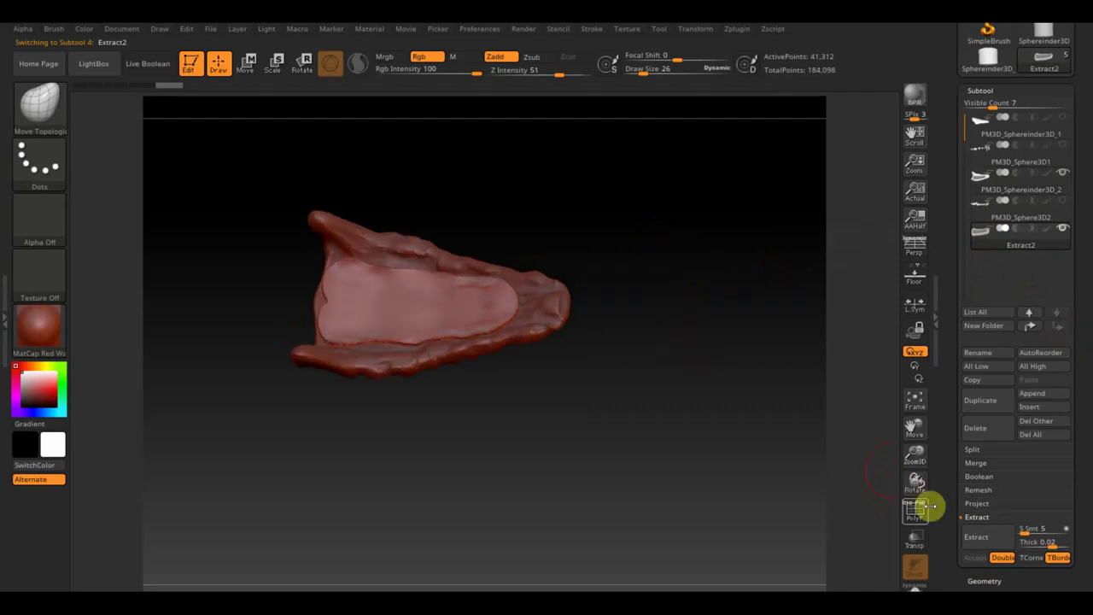
DynaMesh Extract2 at resolution 1072 and smooth its pink inner surface.
left_click(983, 581)
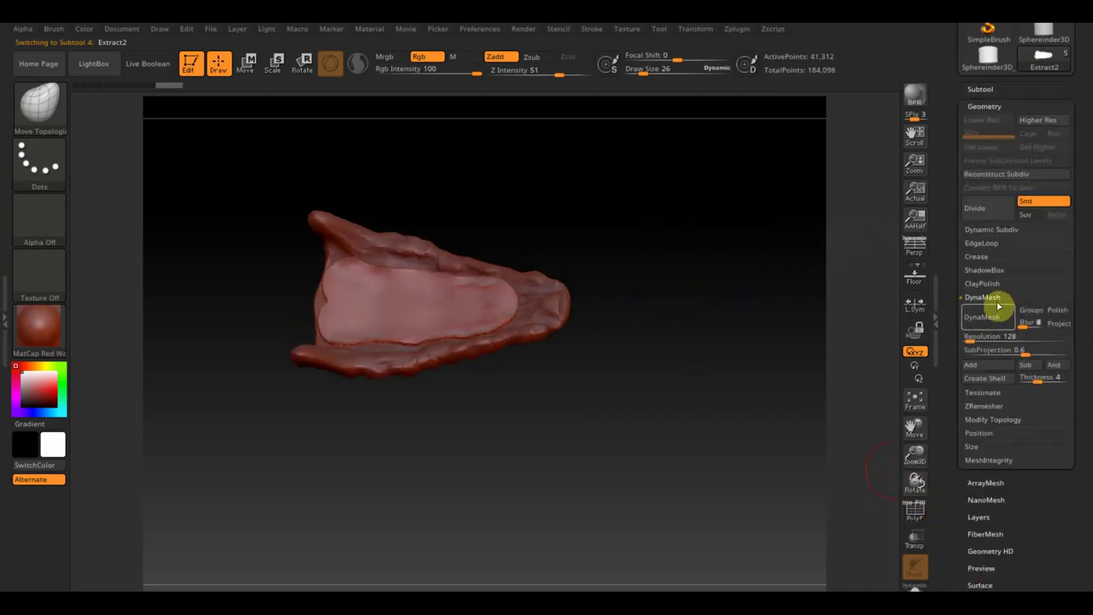
left_click_drag(973, 339, 989, 340)
left_click(988, 318)
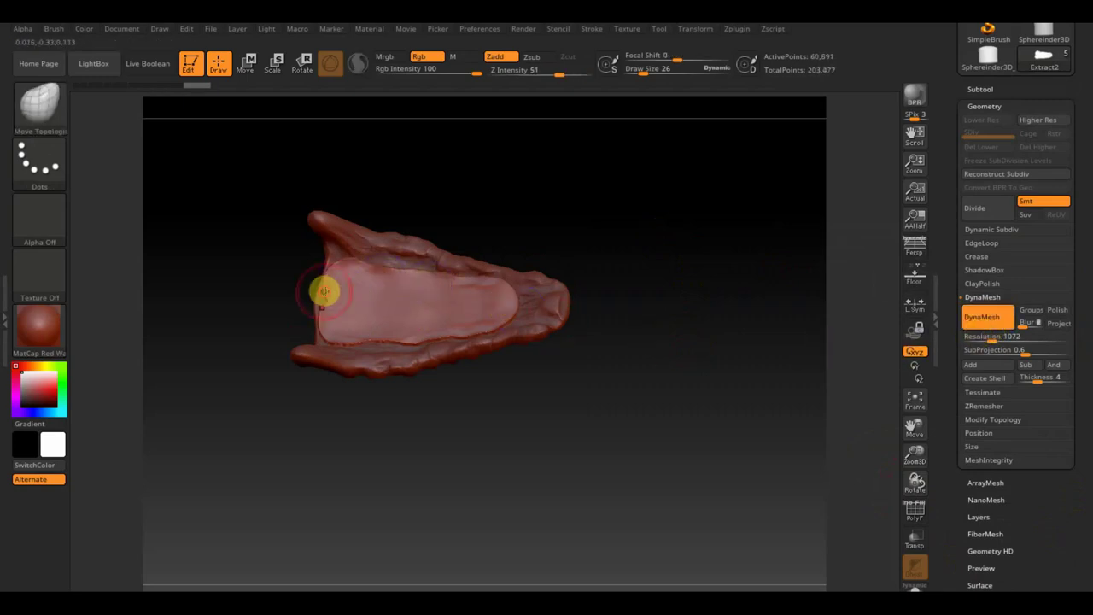
left_click_drag(667, 190, 696, 248, "ctrl")
left_click_drag(378, 274, 489, 343, "shift")
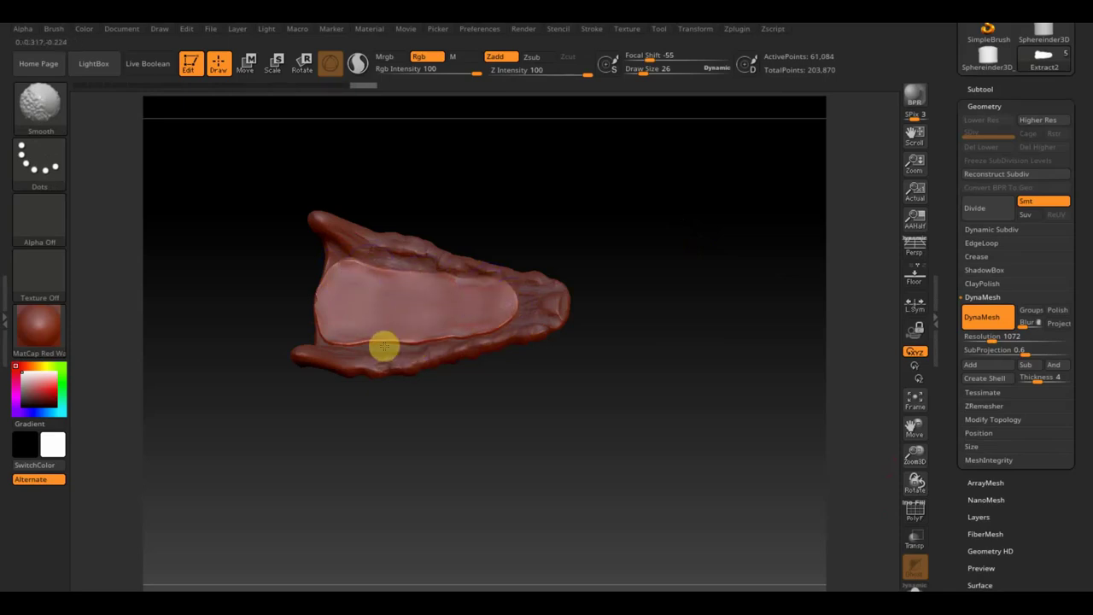
mouse_move(572, 439)
left_mouse_down()
mouse_move(556, 376)
mouse_move(669, 371)
mouse_move(684, 384)
mouse_move(674, 307)
mouse_move(671, 464)
mouse_move(685, 440)
mouse_move(276, 322)
left_mouse_up()
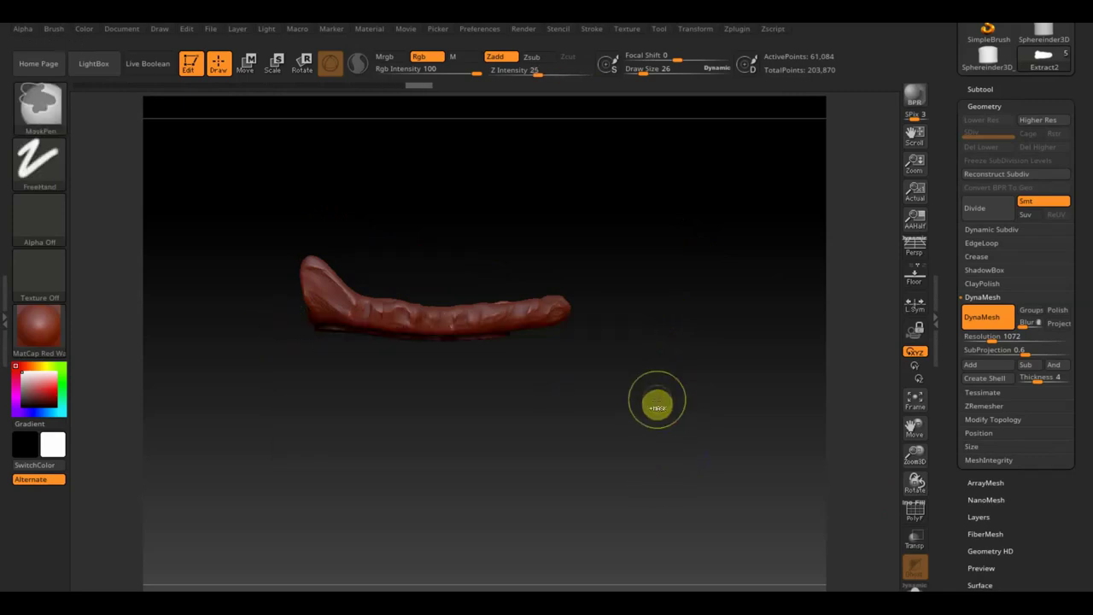
mouse_move(688, 407)
left_mouse_down()
mouse_move(680, 425)
mouse_move(637, 339)
left_mouse_up()
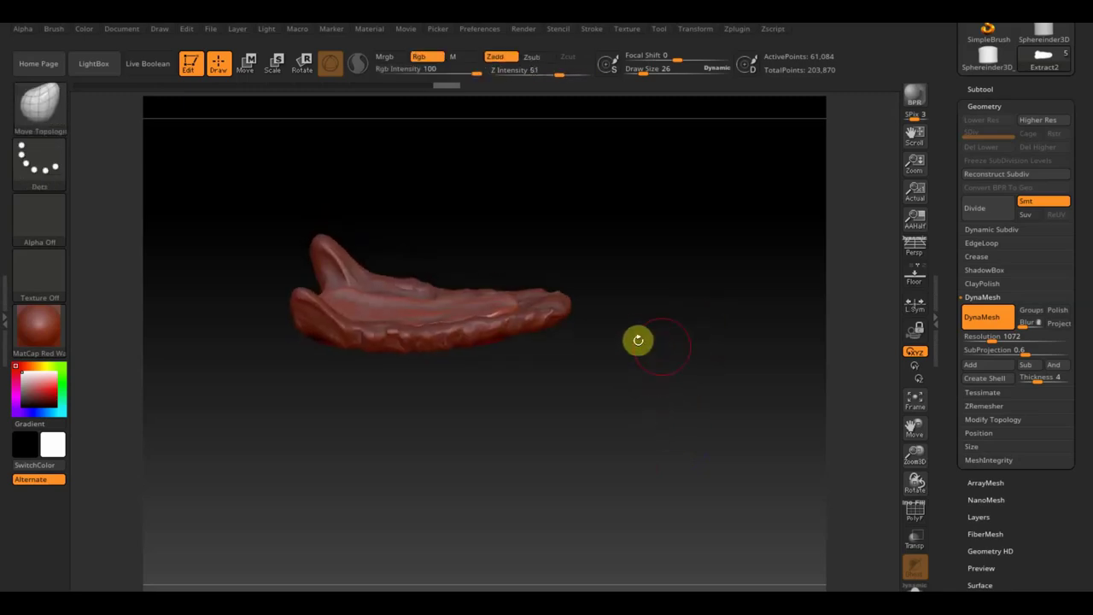
Trim Extract2 to a thin strip, delete hidden polygons, and lift it with the Move gizmo.
left_click(498, 345, "ctrl+shift")
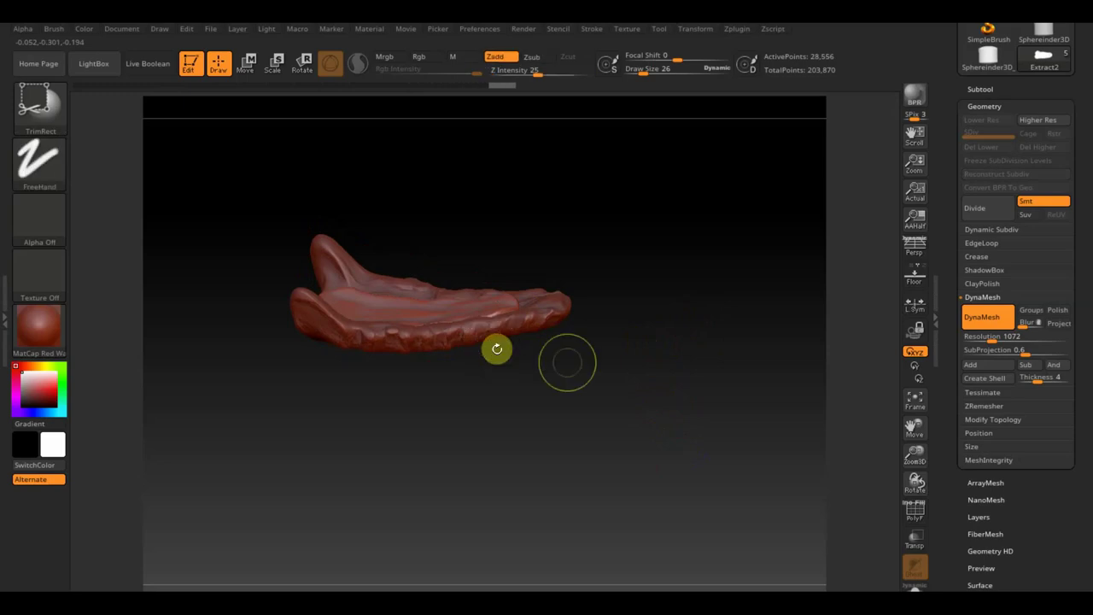
left_click(1006, 421)
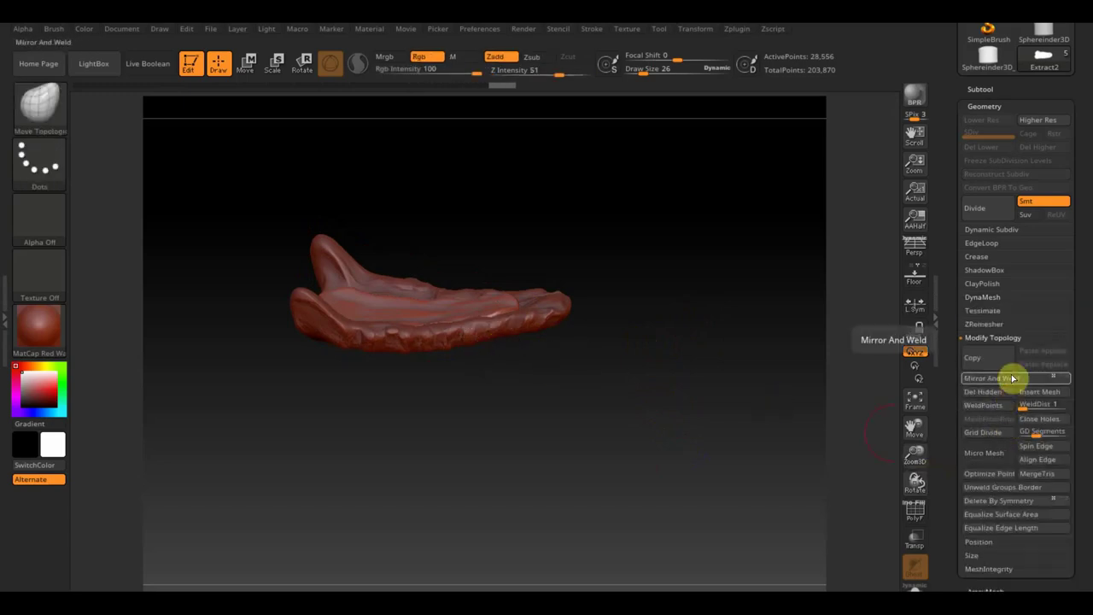
left_click(1003, 393)
left_click_drag(703, 378, 833, 411, "shift")
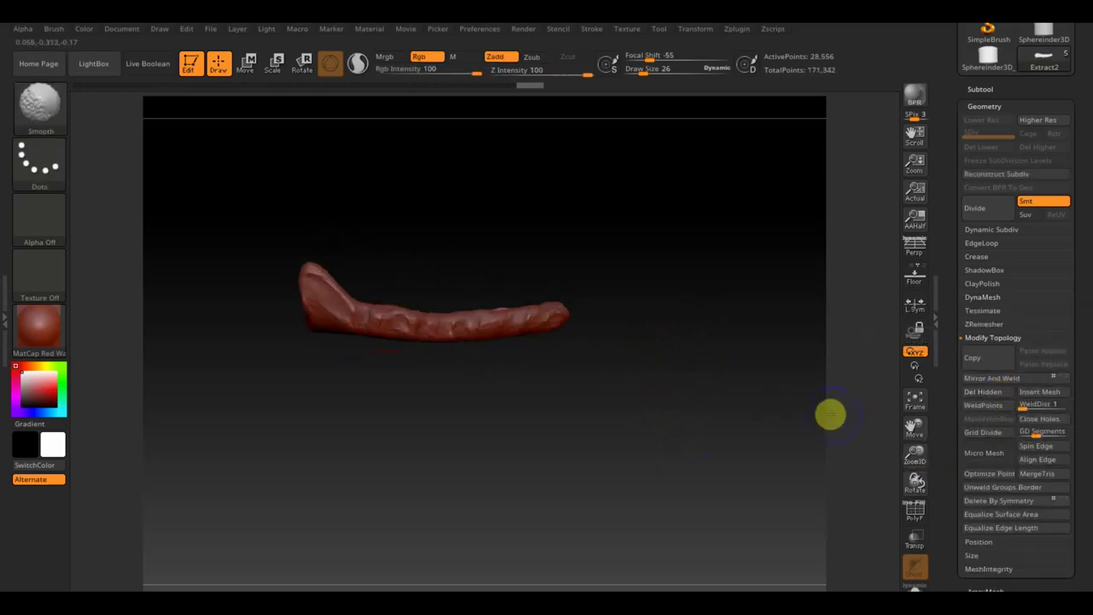
left_click(257, 67)
left_click_drag(378, 399, 393, 378)
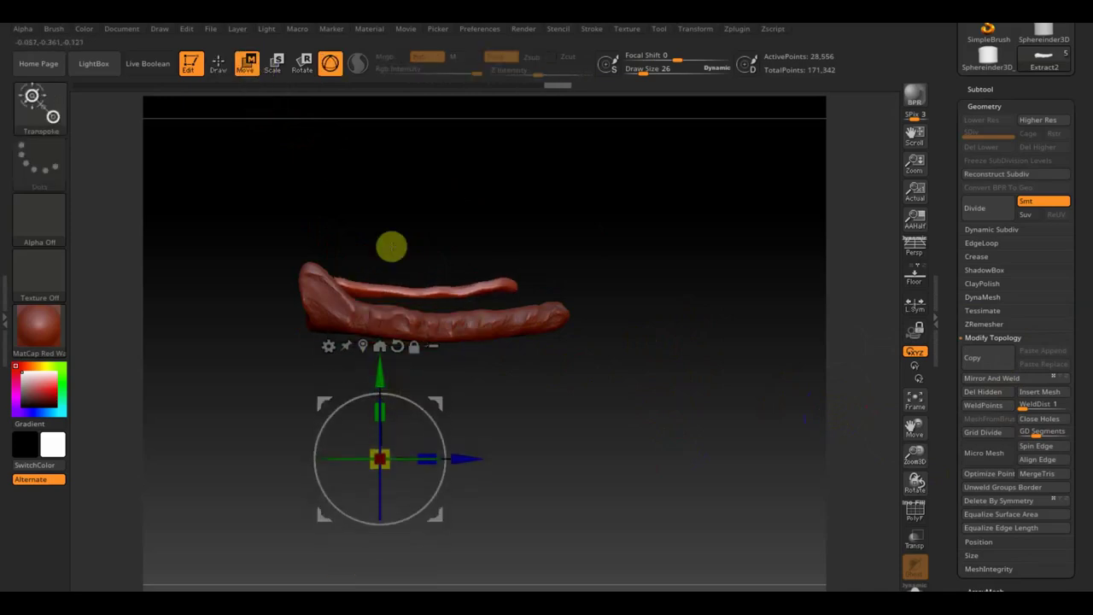
With Draw Size 69, view the tongue from above and mask a straight centre line.
left_click(224, 73)
left_click_drag(624, 79, 660, 74)
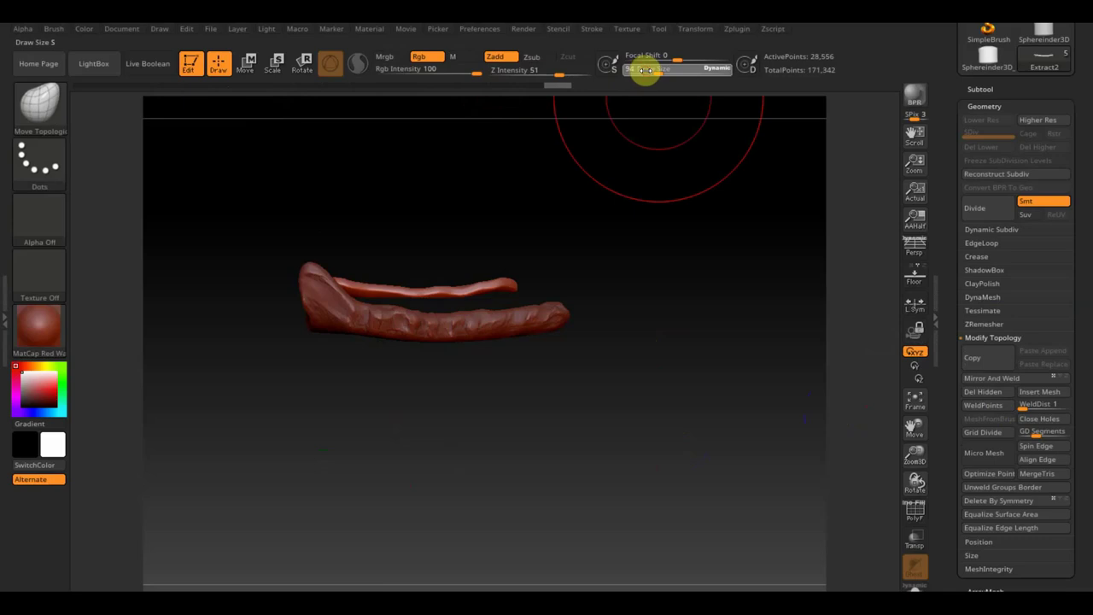
left_click_drag(596, 315, 693, 362)
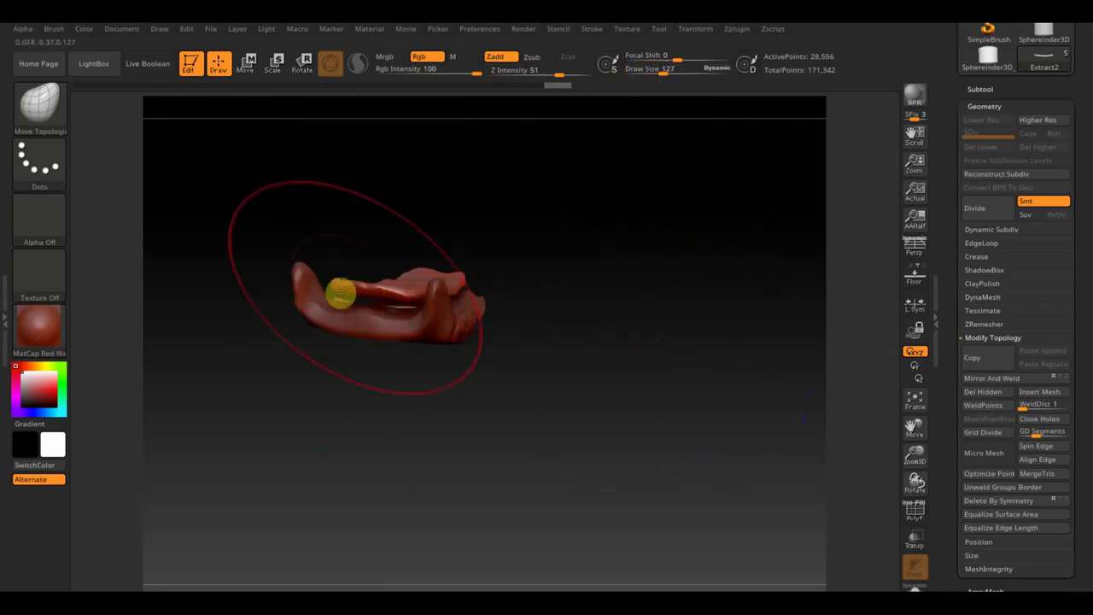
mouse_move(615, 349)
left_mouse_down()
mouse_move(590, 398)
mouse_move(651, 444)
left_mouse_up()
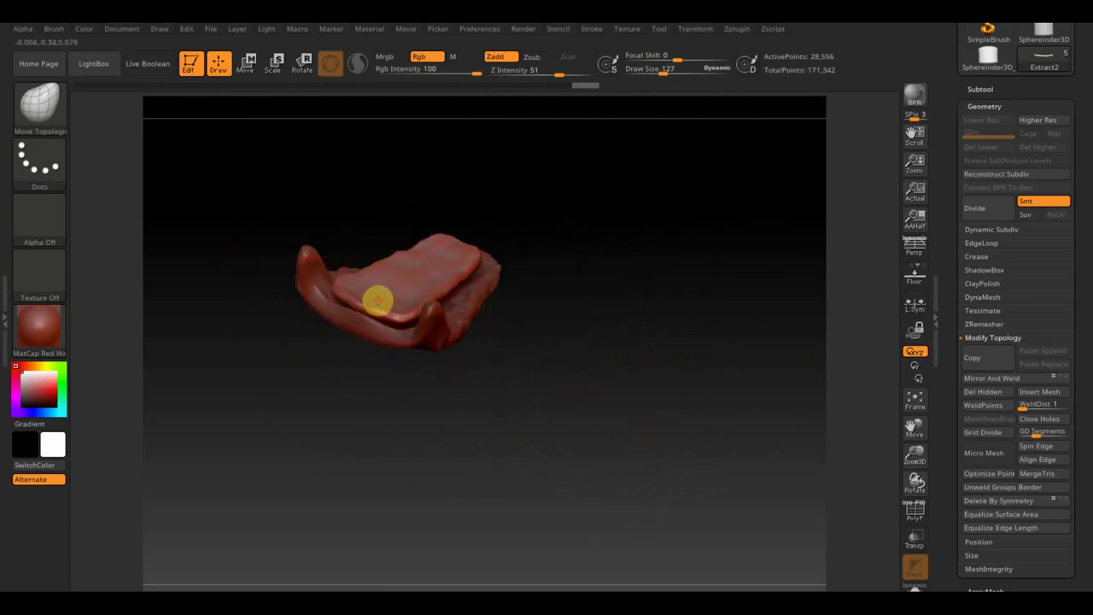
mouse_move(695, 390)
left_mouse_down()
mouse_move(649, 376)
mouse_move(683, 367)
left_mouse_up()
left_click_drag(661, 73, 654, 73)
mouse_move(420, 227)
left_mouse_down()
mouse_move(635, 381)
mouse_move(710, 487)
left_mouse_up()
mouse_move(722, 315)
left_mouse_down()
mouse_move(705, 422)
mouse_move(728, 430)
left_mouse_up()
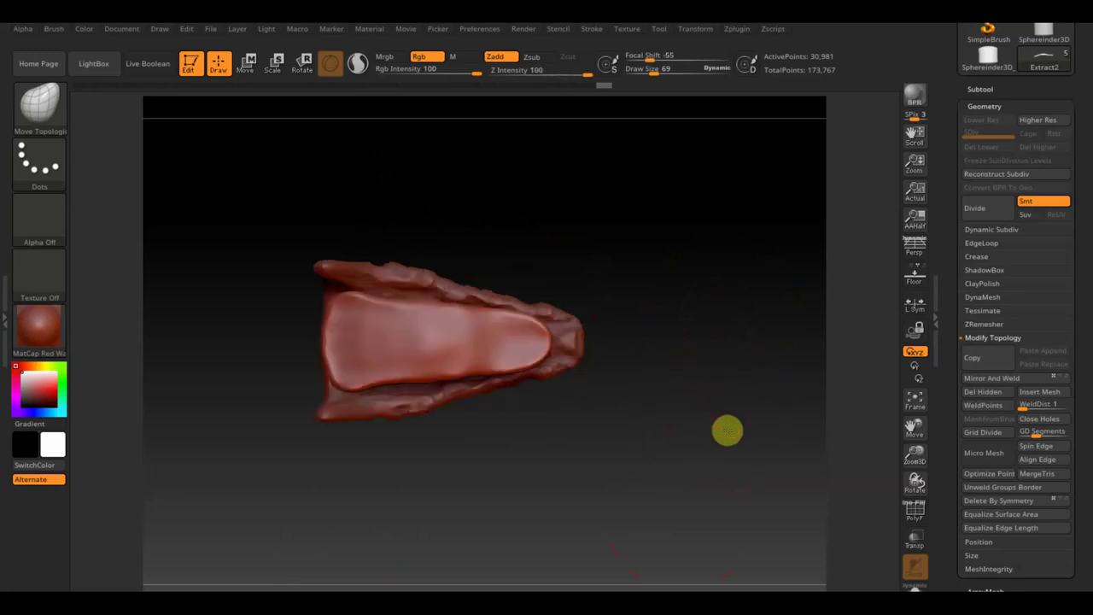
mouse_move(709, 348)
left_mouse_down("ctrl")
mouse_move(347, 369)
mouse_move(285, 335)
left_mouse_up("ctrl")
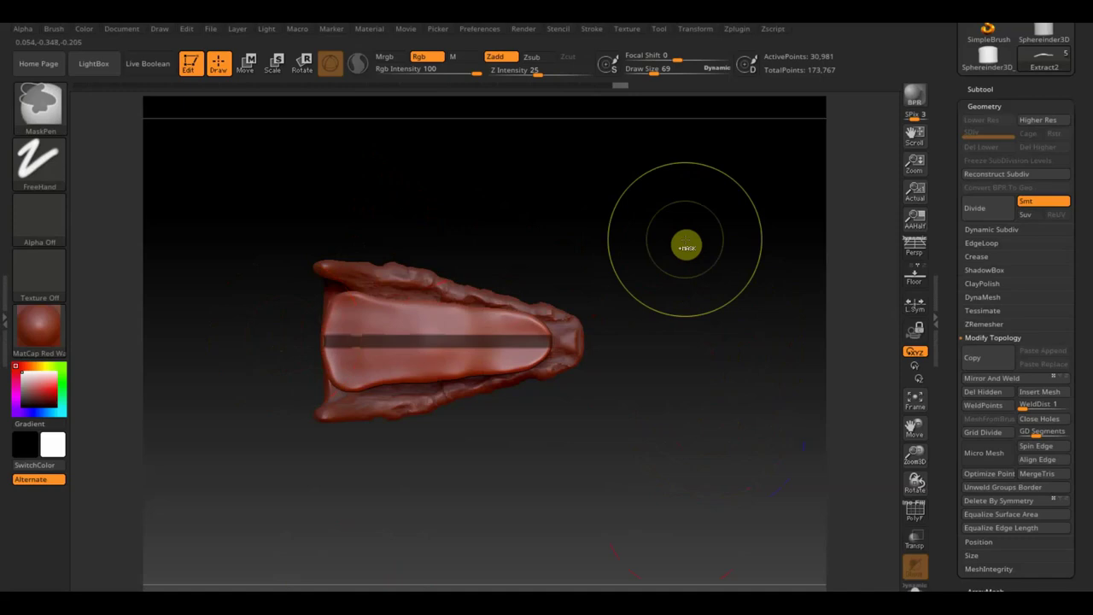
Build up clay along the tongue's upper surface and mid-line with ClayBuildup.
left_click_drag(671, 68, 642, 73)
left_click(56, 110)
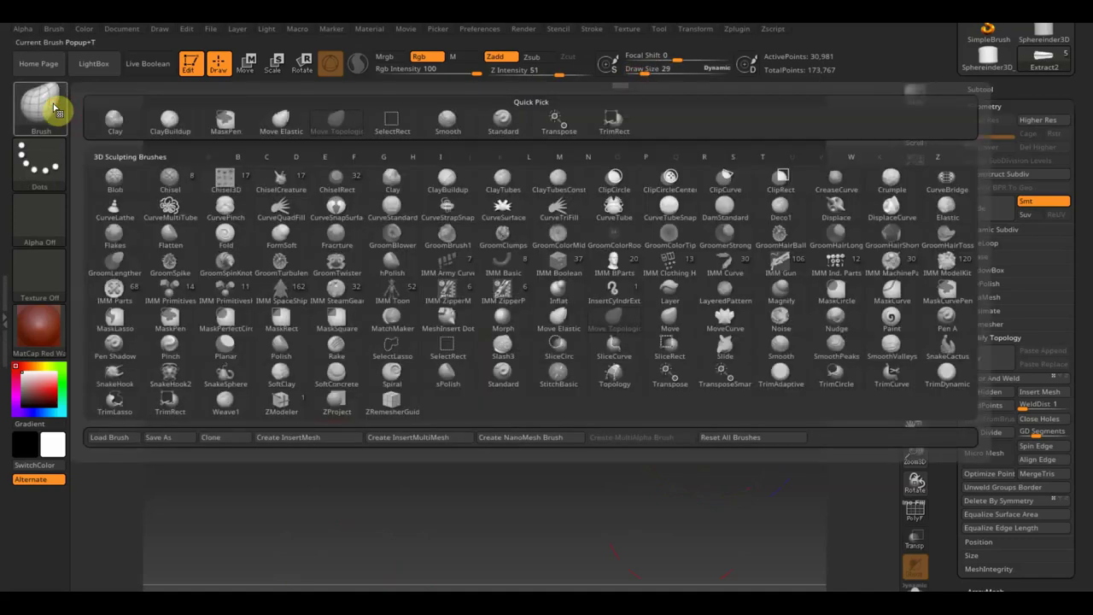
left_click(149, 131)
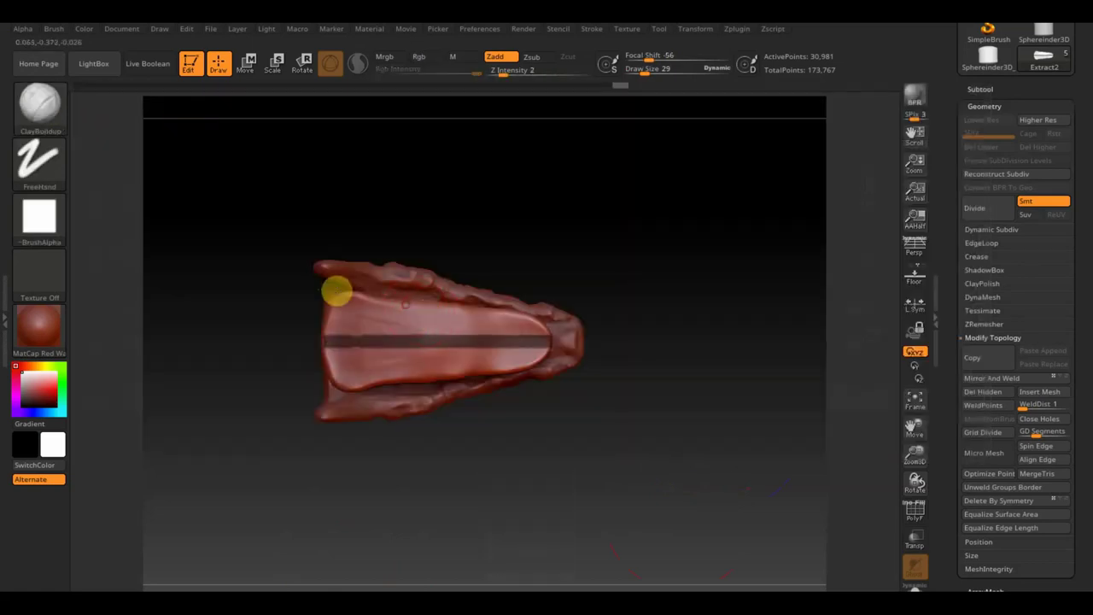
left_click_drag(327, 322, 458, 309)
left_click_drag(365, 306, 375, 322)
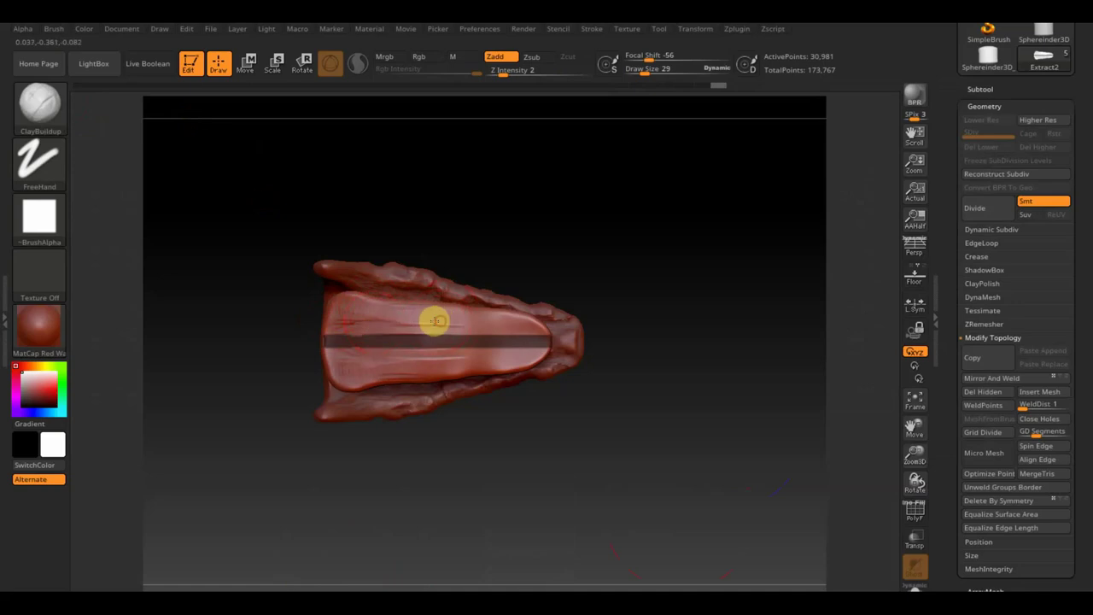
Invert the tongue's mask so only the centre stripe stays unmasked.
left_click_drag(695, 293, 708, 265)
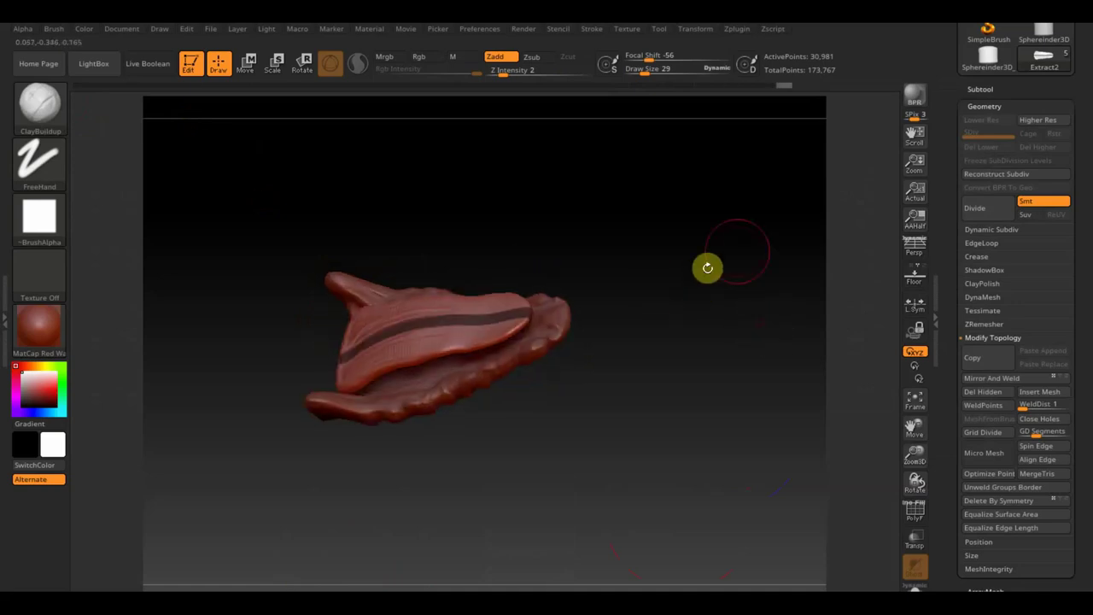
mouse_move(749, 321)
left_mouse_down()
mouse_move(751, 341)
mouse_move(766, 327)
left_mouse_up()
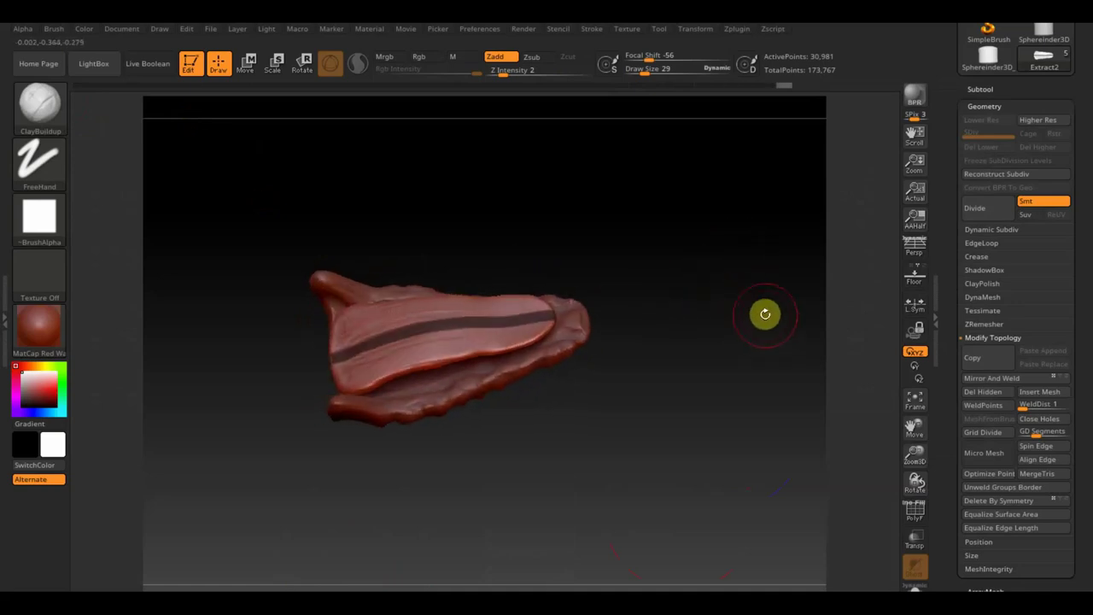
key("ctrl")
left_click(766, 309, "ctrl")
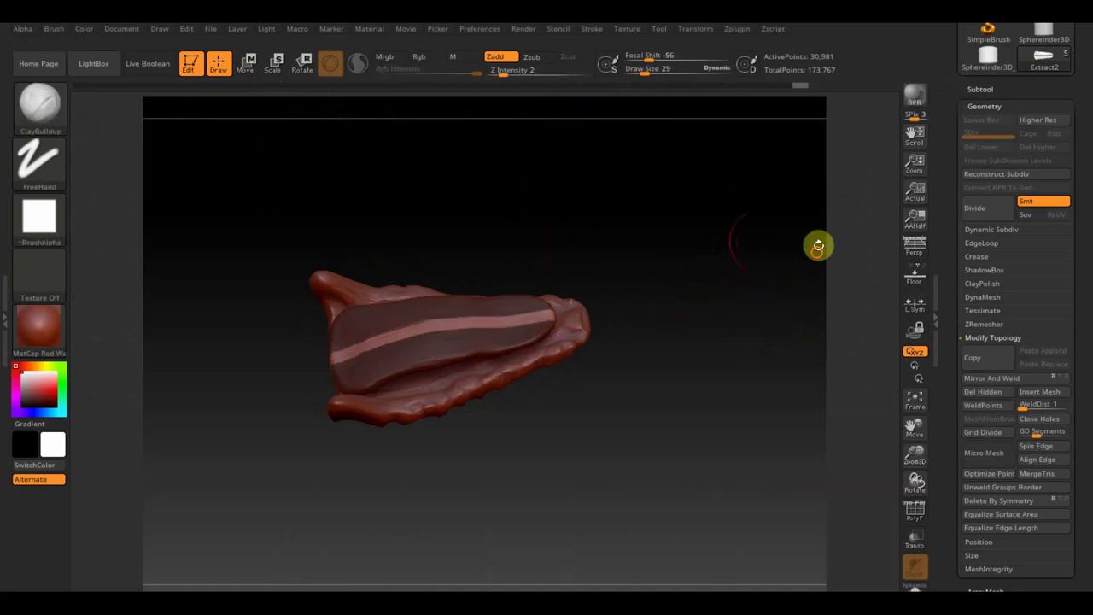
left_click_drag(817, 245, 795, 317)
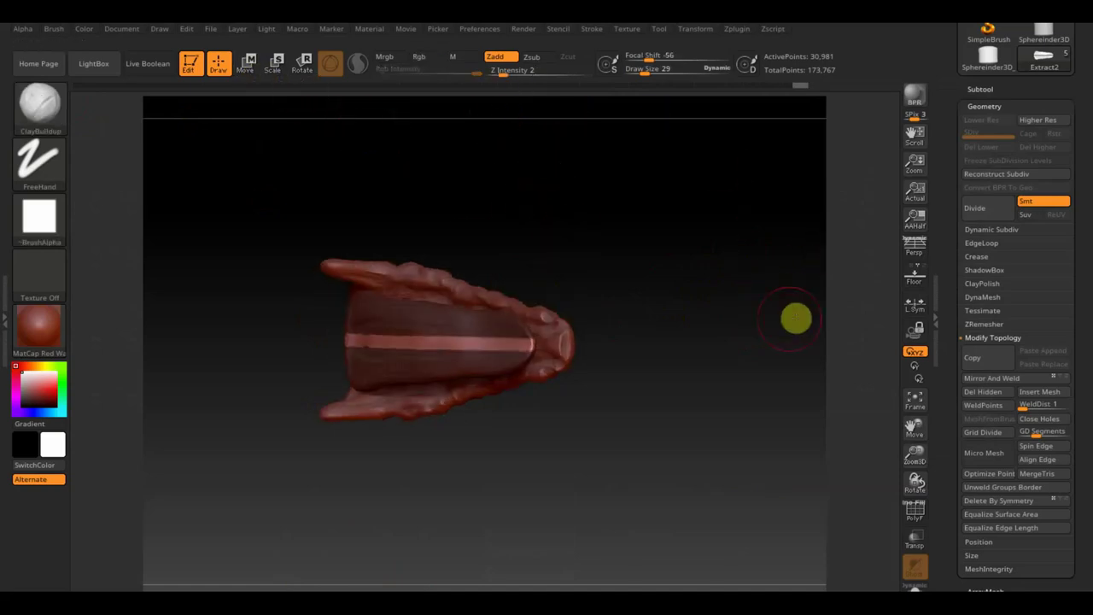
Scale the tongue down slightly with the transform gizmo.
left_click(247, 63)
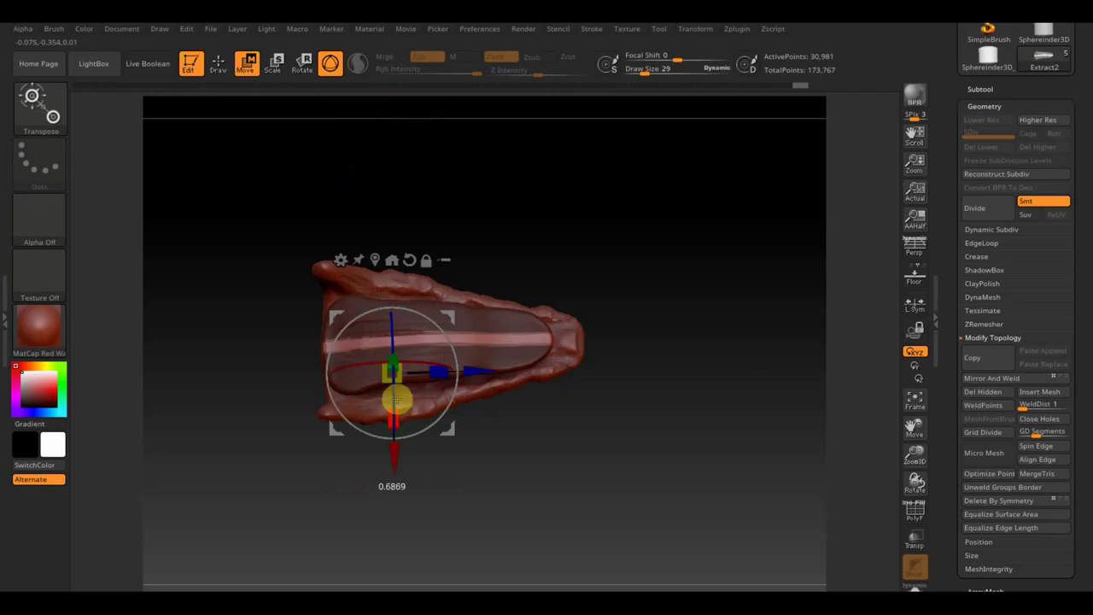
left_click_drag(402, 384, 464, 366)
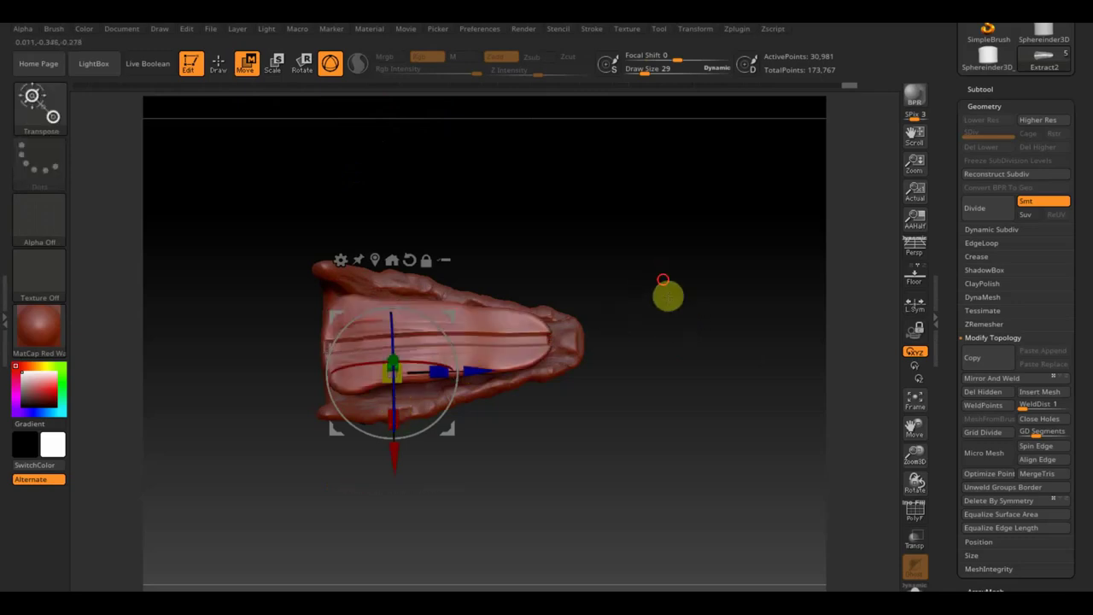
left_click(218, 62)
Smooth the groove along the tongue's middle, then orbit to a low side view.
key("shift")
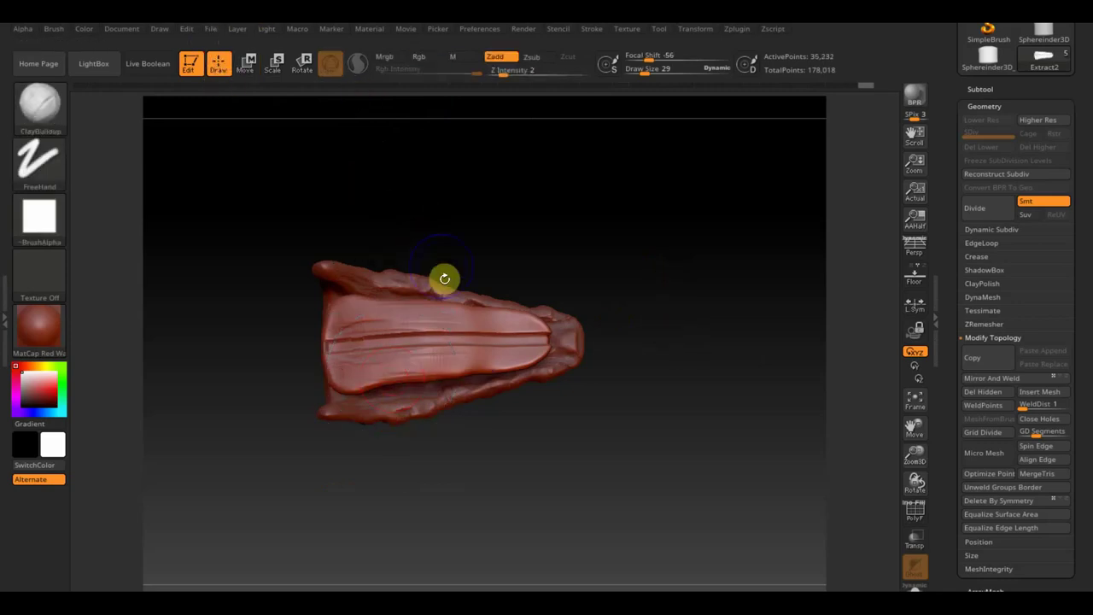
left_click_drag(501, 322, 410, 327, "shift")
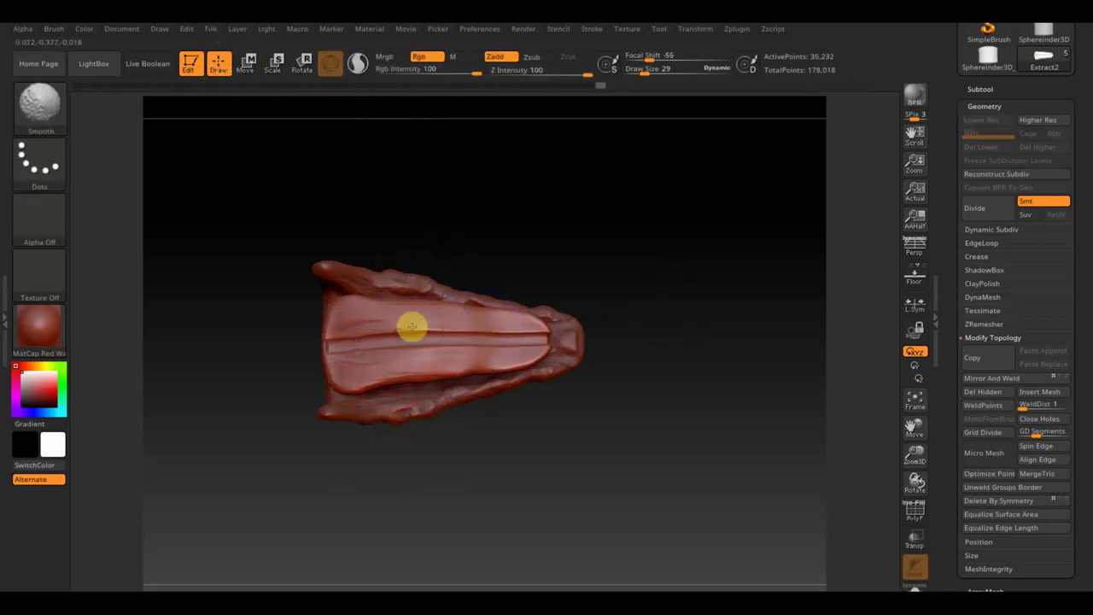
left_click_drag(474, 339, 474, 336, "shift")
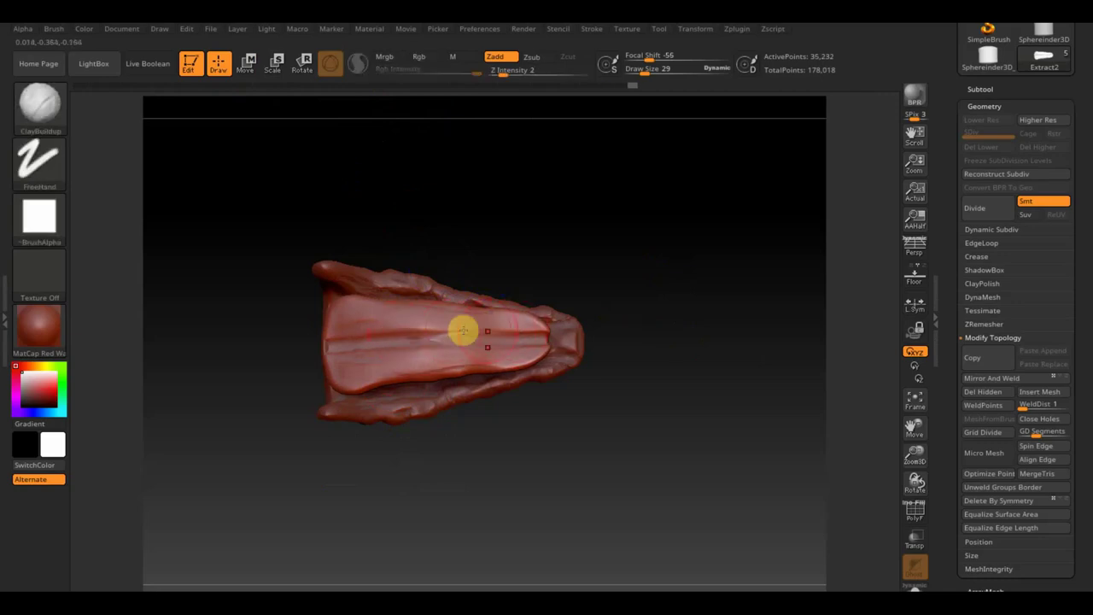
left_click_drag(638, 259, 649, 238)
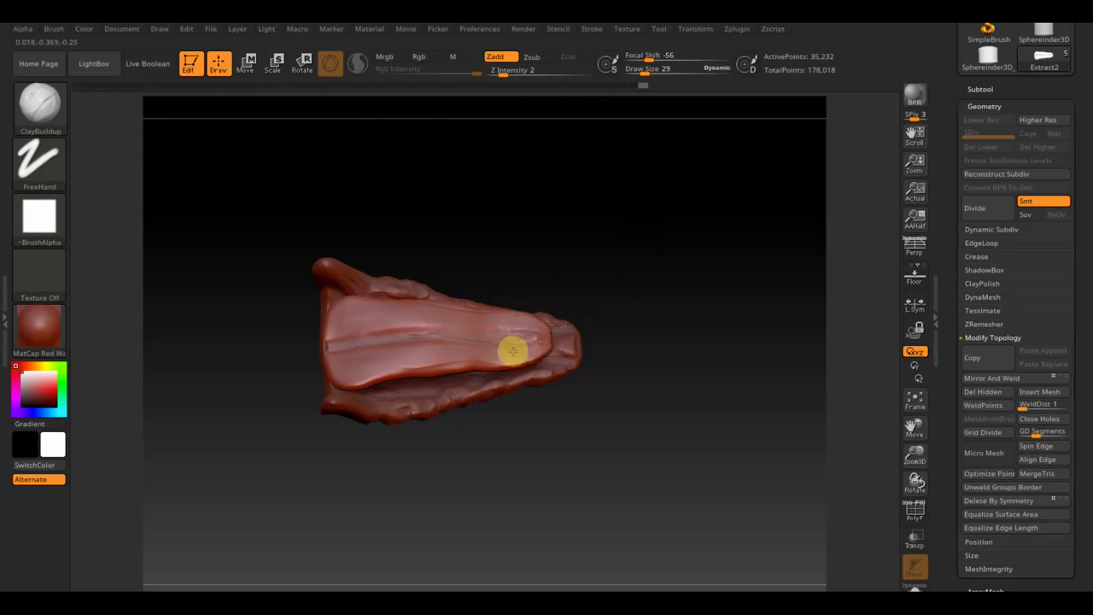
left_click_drag(508, 352, 386, 358, "shift")
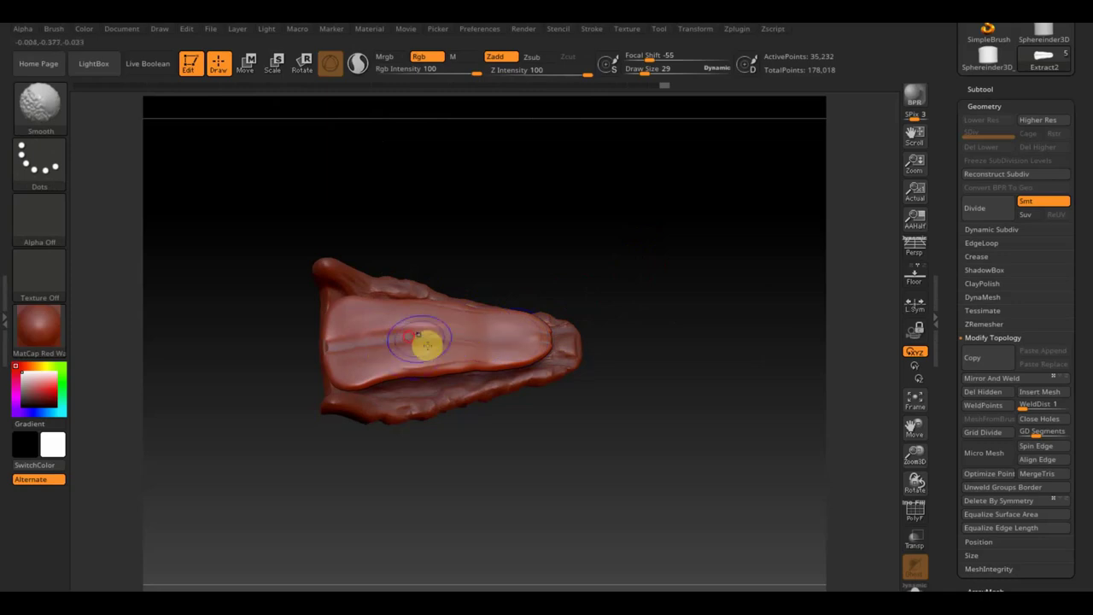
mouse_move(495, 433)
left_mouse_down()
mouse_move(584, 437)
mouse_move(581, 353)
left_mouse_up()
mouse_move(698, 304)
left_mouse_down()
mouse_move(725, 344)
mouse_move(701, 248)
left_mouse_up()
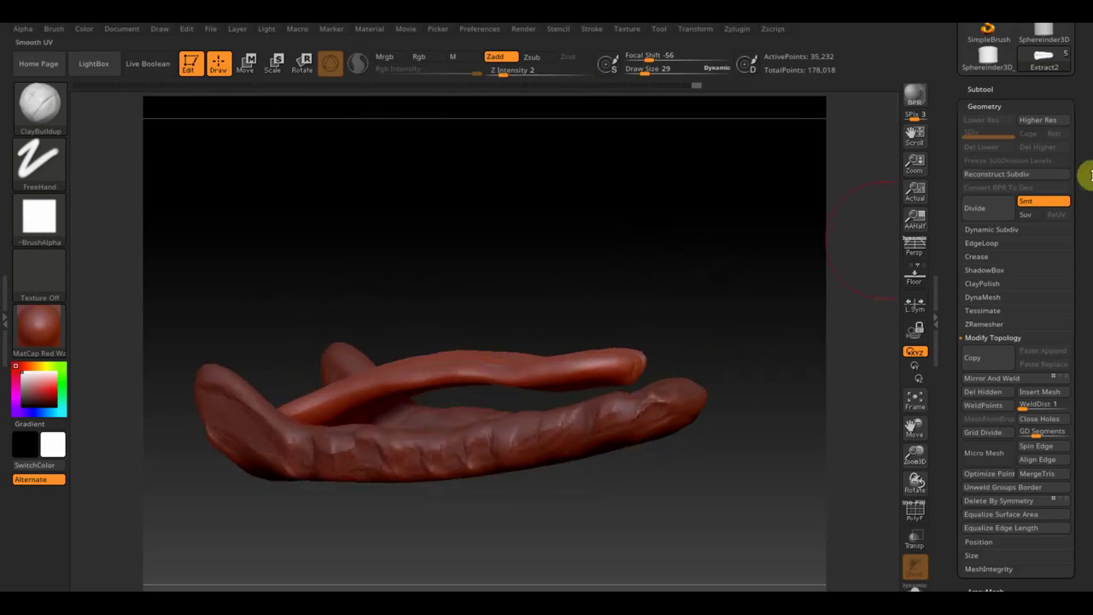
Solo the tongue subtool and turn it to a more upright pose.
left_click(984, 89)
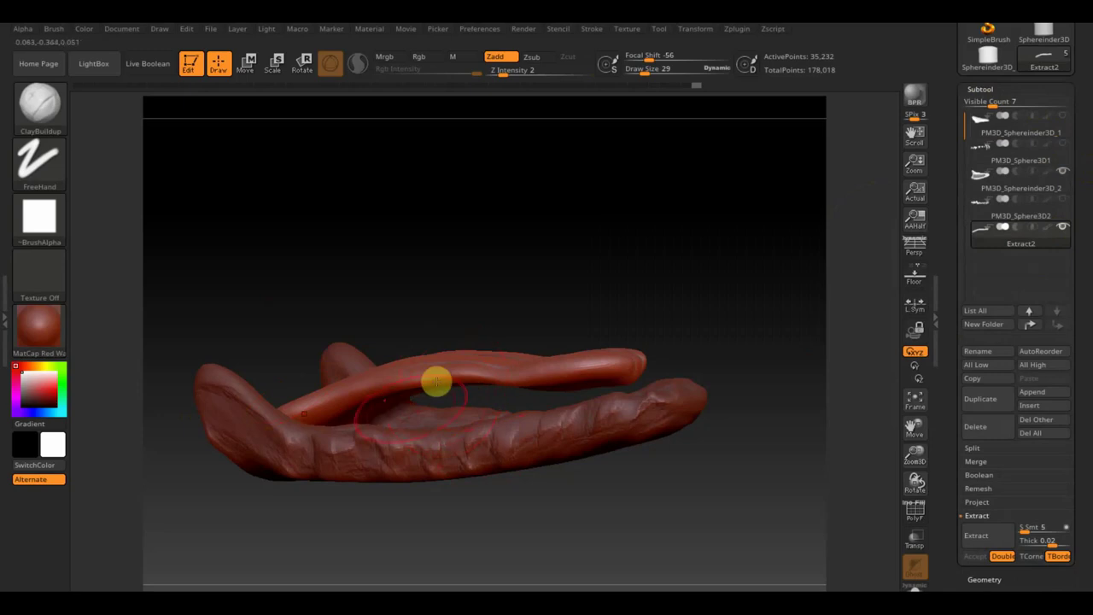
left_click(1063, 171, "shift")
mouse_move(803, 359)
left_mouse_down()
mouse_move(722, 455)
mouse_move(674, 359)
left_mouse_up()
mouse_move(605, 446)
left_mouse_down()
mouse_move(488, 337)
mouse_move(425, 444)
left_mouse_up()
Sculpt diagonal and vertical wrinkle lines over the tongue with ClayBuildup.
left_click_drag(505, 298, 425, 424)
left_click_drag(442, 361, 425, 395)
mouse_move(361, 461)
left_mouse_down()
mouse_move(418, 325)
mouse_move(359, 530)
left_mouse_up()
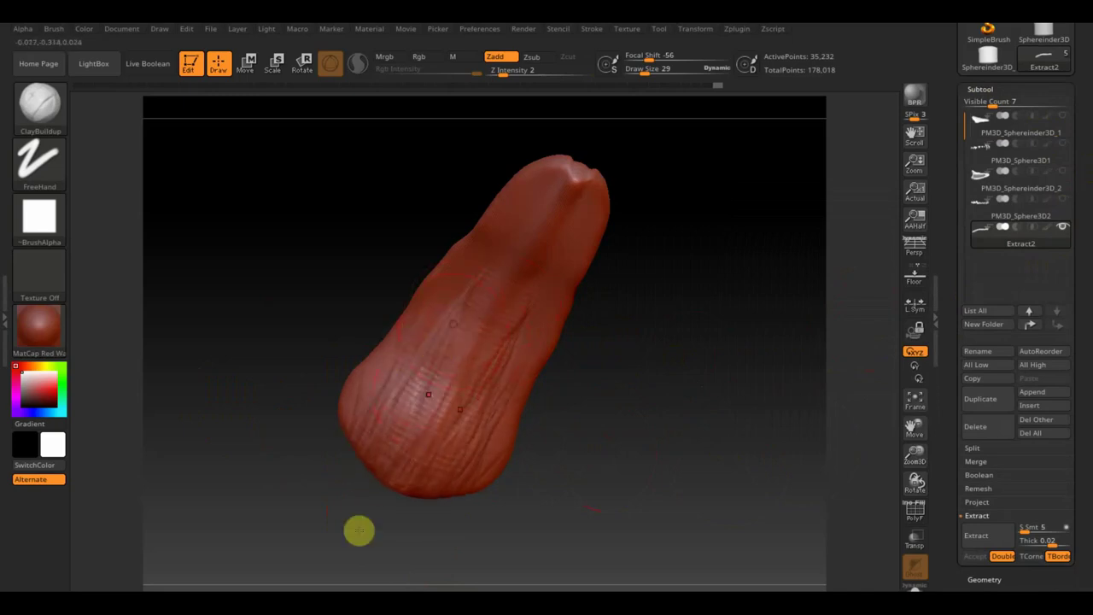
left_click_drag(483, 290, 418, 419)
left_click_drag(476, 310, 390, 383)
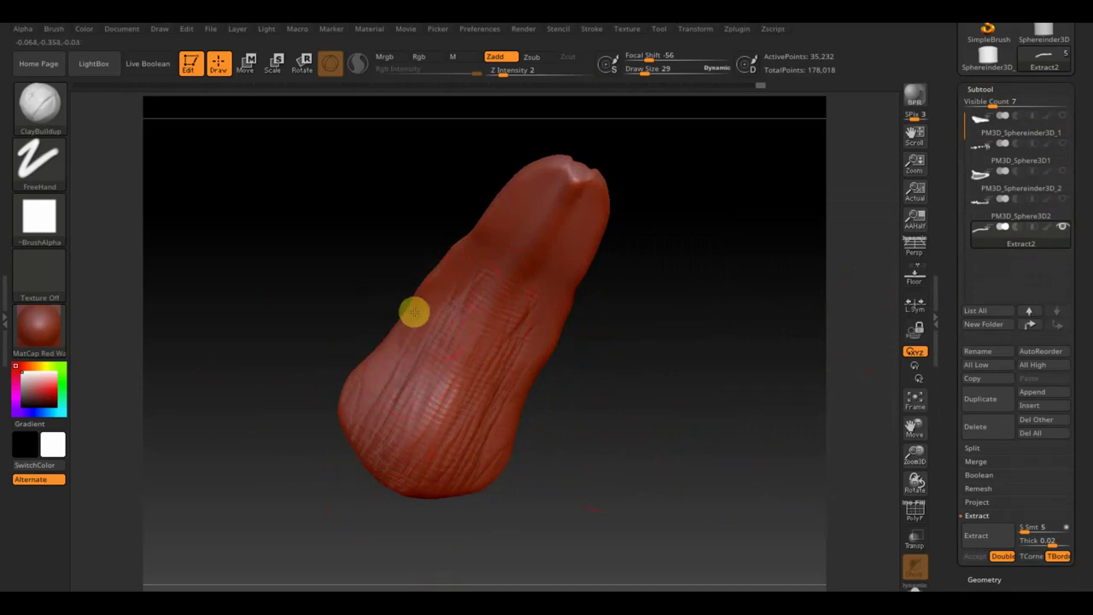
left_click_drag(450, 296, 402, 372)
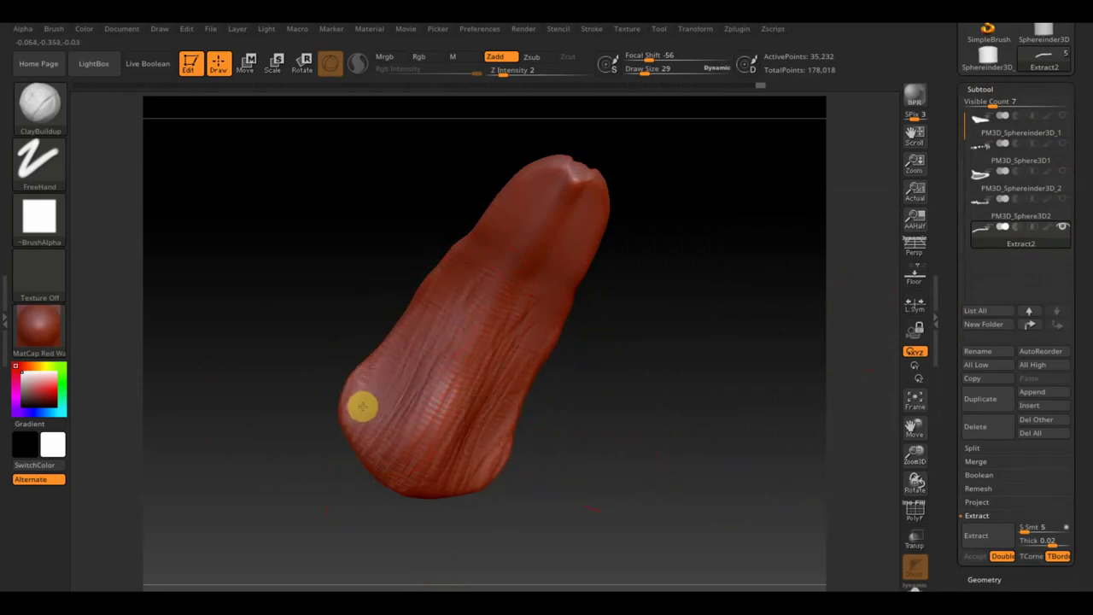
Smooth the tongue's upper surface, viewing it from the side and front.
mouse_move(544, 378)
left_mouse_down()
mouse_move(566, 450)
mouse_move(614, 492)
mouse_move(520, 441)
mouse_move(544, 464)
mouse_move(490, 390)
left_mouse_up()
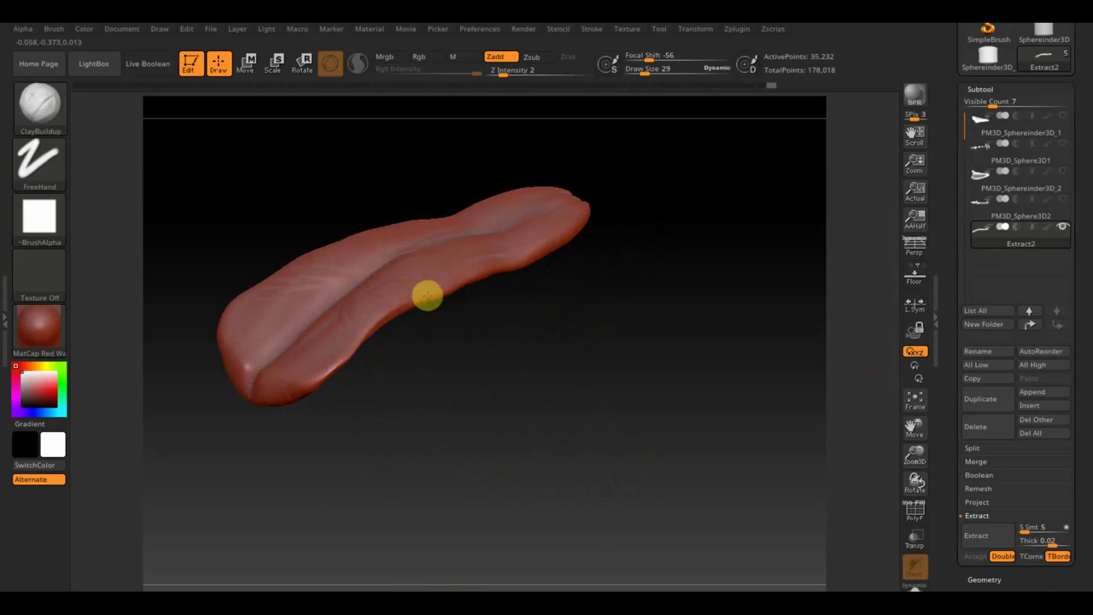
left_click_drag(369, 350, 381, 287)
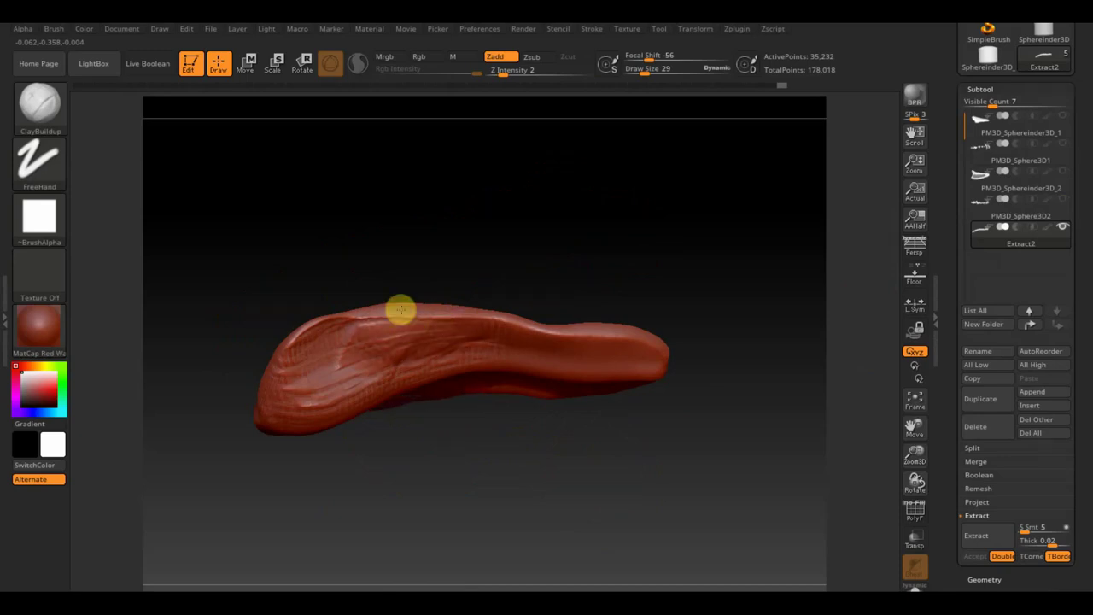
mouse_move(333, 335)
left_mouse_down("shift")
mouse_move(491, 346)
mouse_move(305, 402)
left_mouse_up("shift")
mouse_move(591, 404)
left_mouse_down()
mouse_move(510, 528)
mouse_move(595, 247)
left_mouse_up()
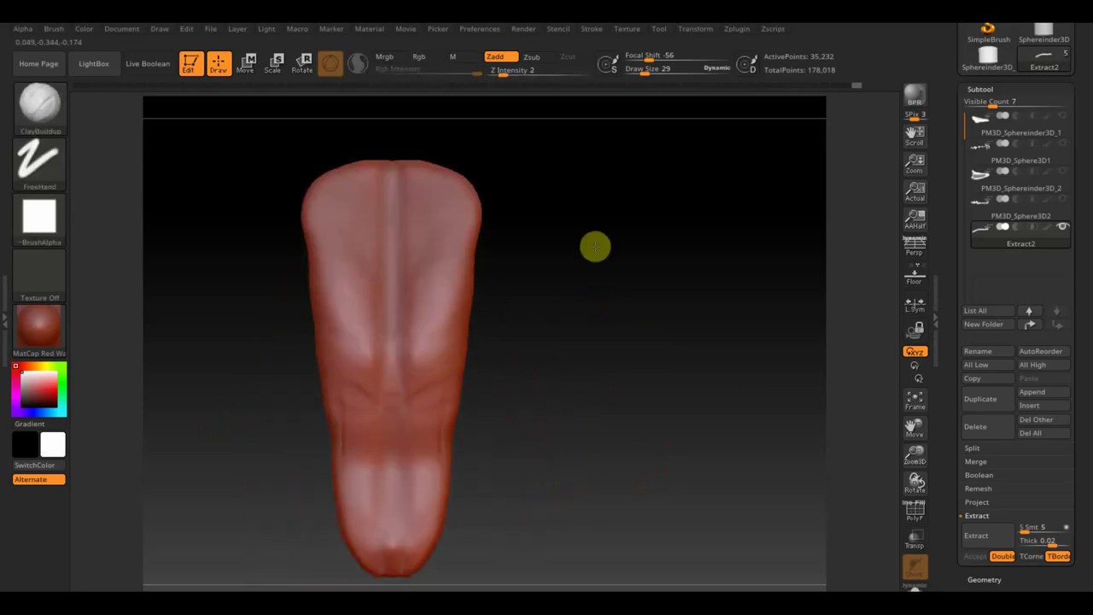
mouse_move(425, 381)
left_mouse_down("shift")
mouse_move(434, 416)
mouse_move(408, 347)
mouse_move(399, 176)
mouse_move(404, 290)
mouse_move(362, 410)
left_mouse_up("shift")
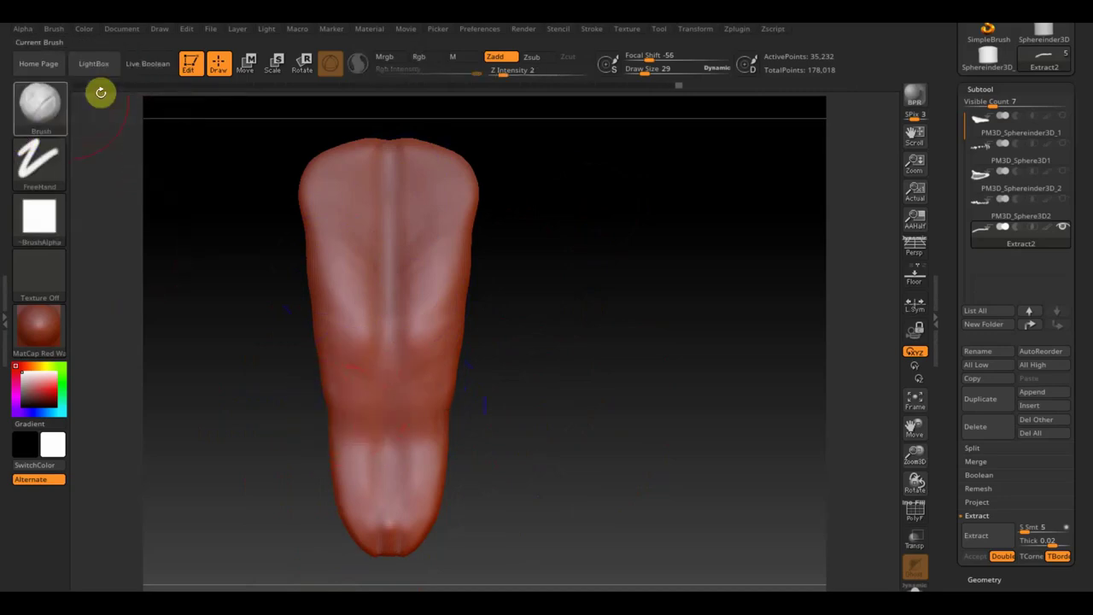
Select the Move Topological brush at Draw Size 55.
key("b")
left_click(337, 119)
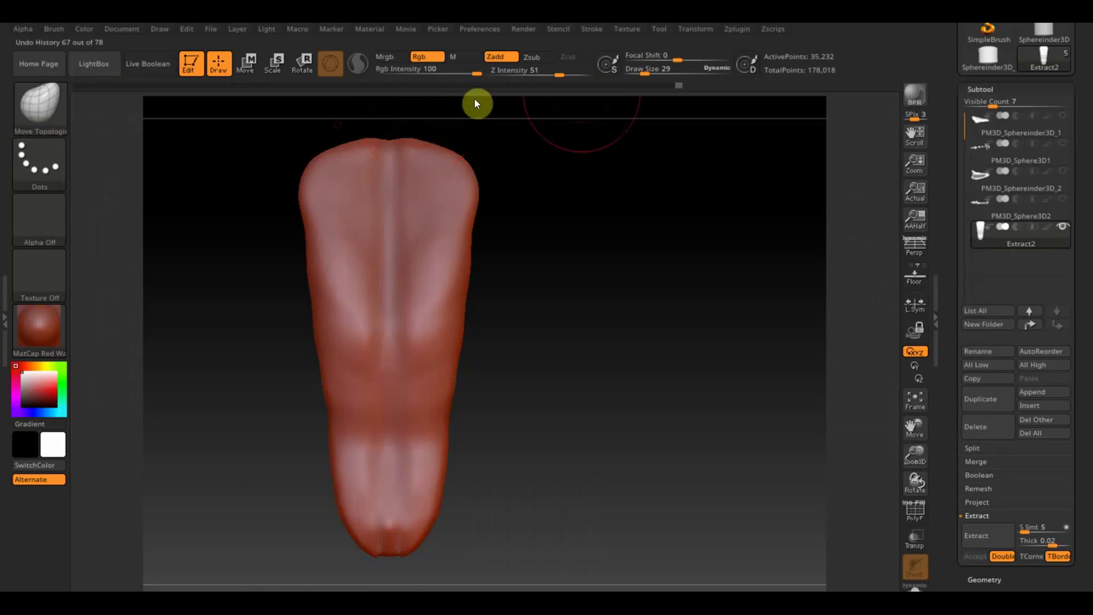
left_click_drag(647, 71, 652, 73)
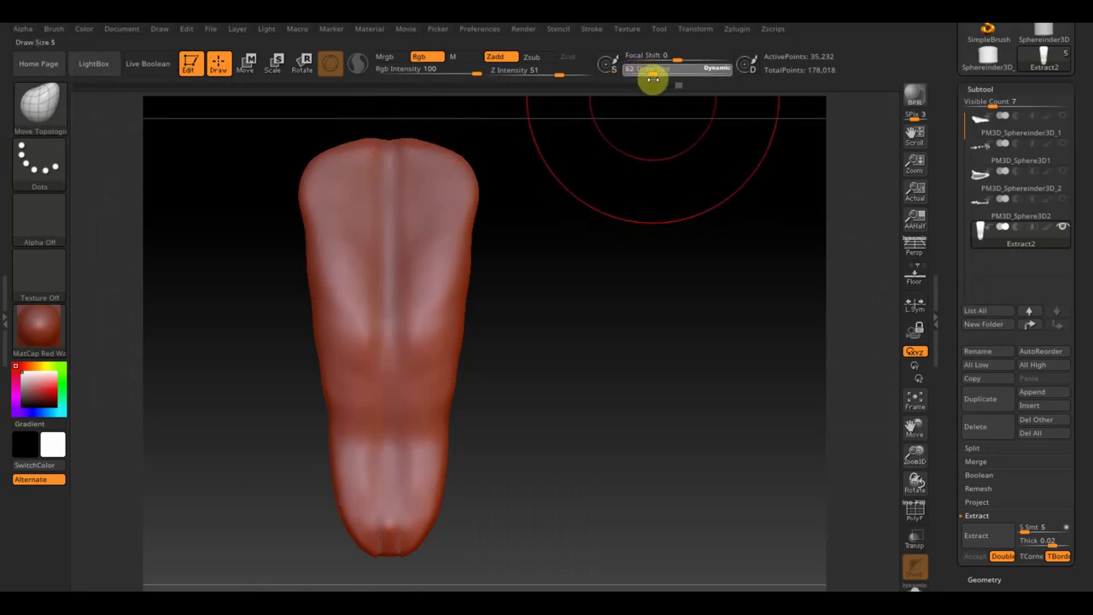
Raise the tongue tip, narrow its upper sides, round its lower half, then set Draw Size 26.
left_click_drag(333, 429, 315, 432)
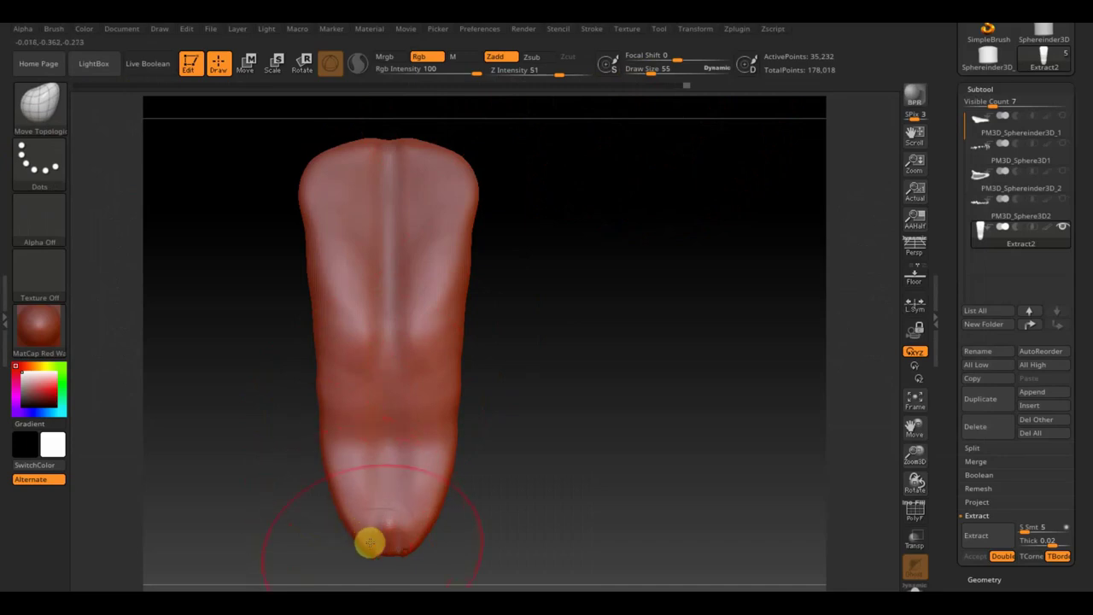
left_click_drag(375, 553, 378, 535)
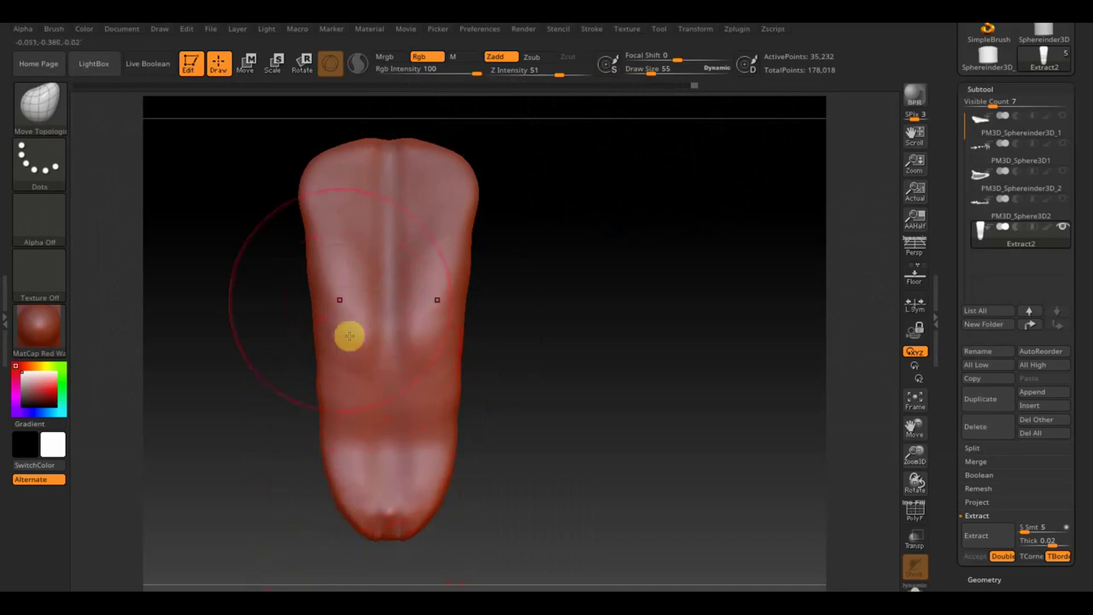
mouse_move(304, 232)
left_mouse_down()
mouse_move(317, 229)
mouse_move(327, 293)
left_mouse_up()
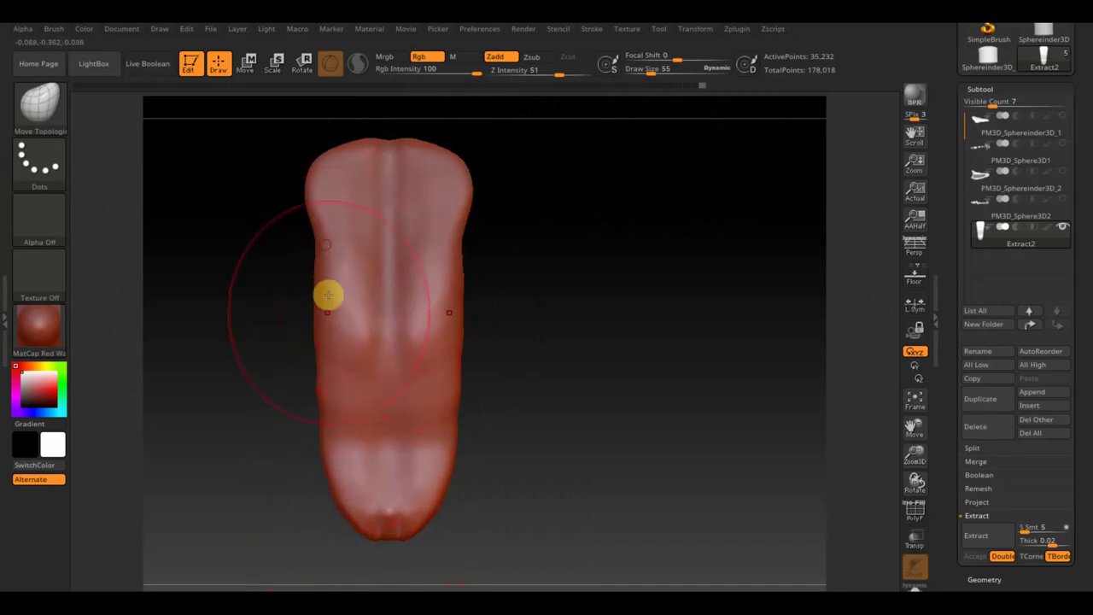
left_click_drag(327, 347, 307, 344)
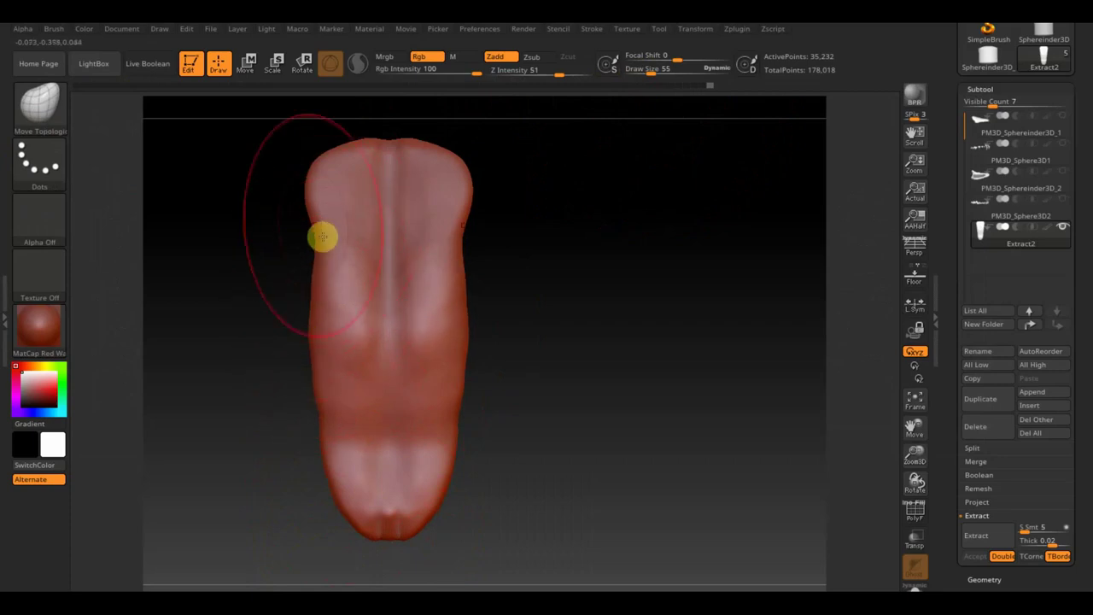
left_click_drag(317, 242, 315, 244)
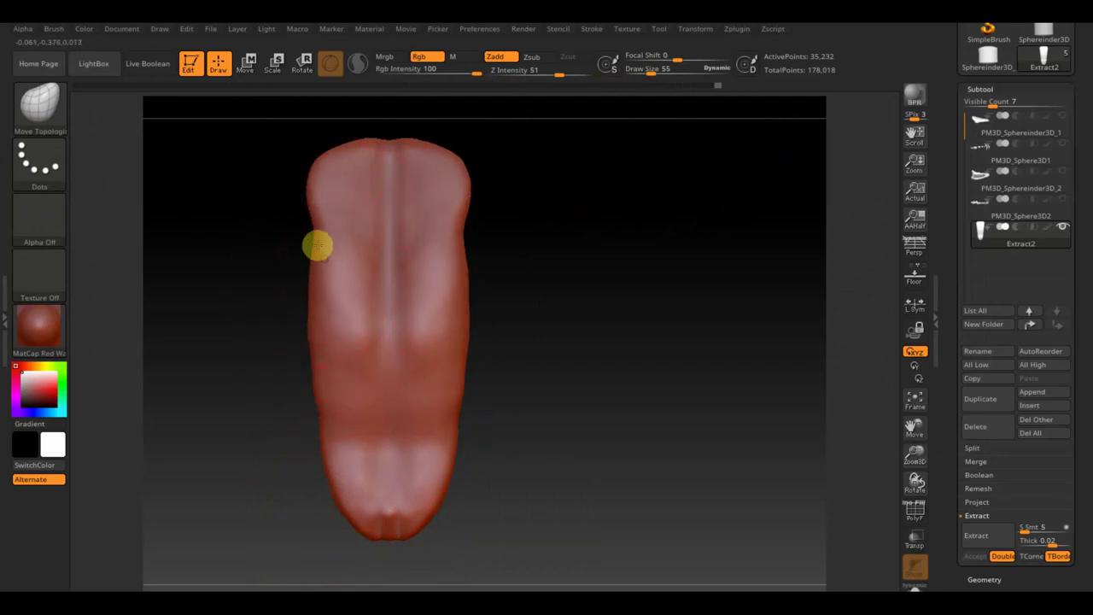
left_click_drag(325, 348, 321, 429)
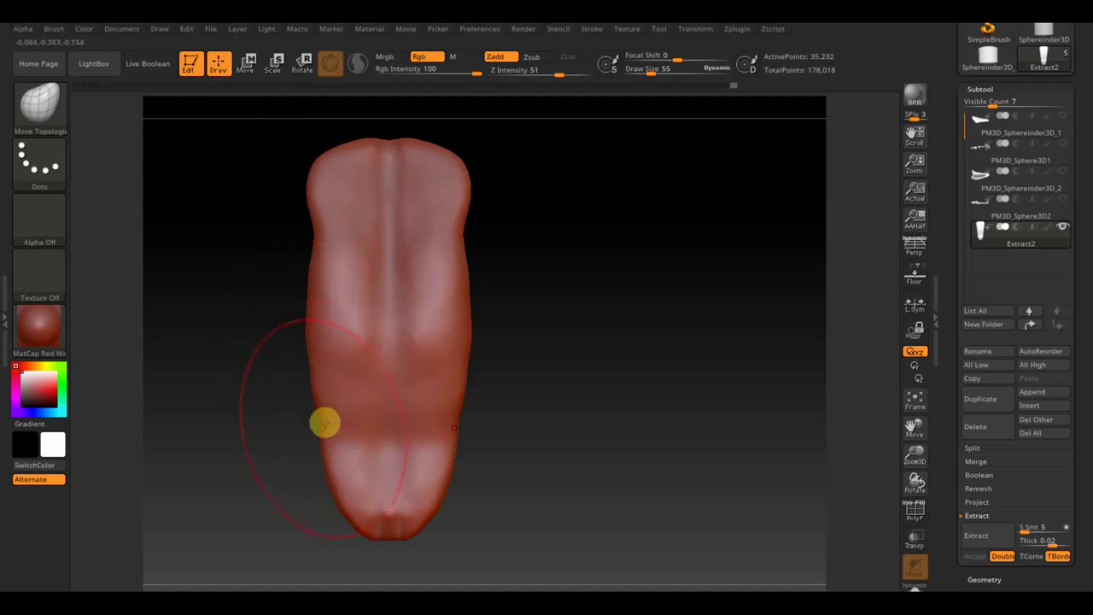
left_click_drag(341, 510, 310, 510)
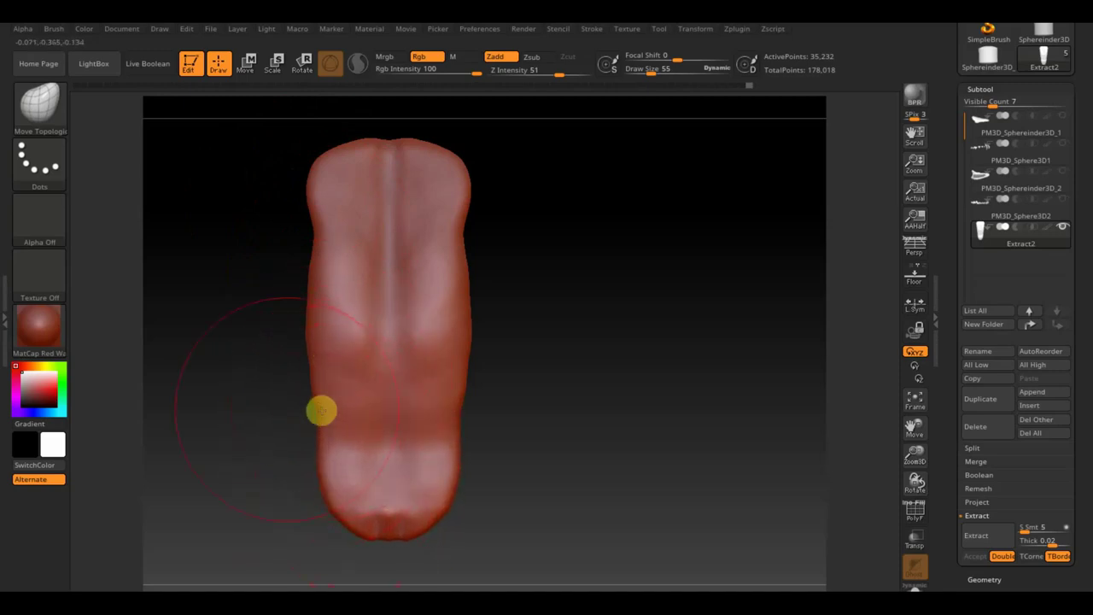
mouse_move(549, 402)
left_mouse_down()
mouse_move(700, 368)
mouse_move(658, 262)
mouse_move(674, 344)
mouse_move(692, 356)
mouse_move(629, 349)
mouse_move(519, 384)
mouse_move(509, 305)
mouse_move(600, 210)
left_mouse_up()
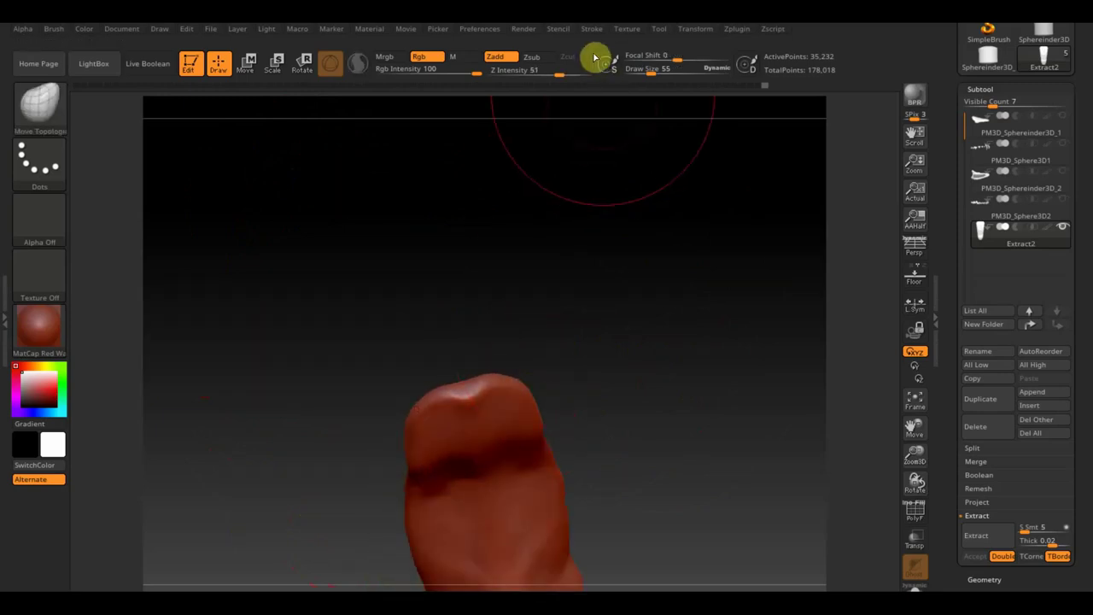
left_click_drag(656, 68, 641, 70)
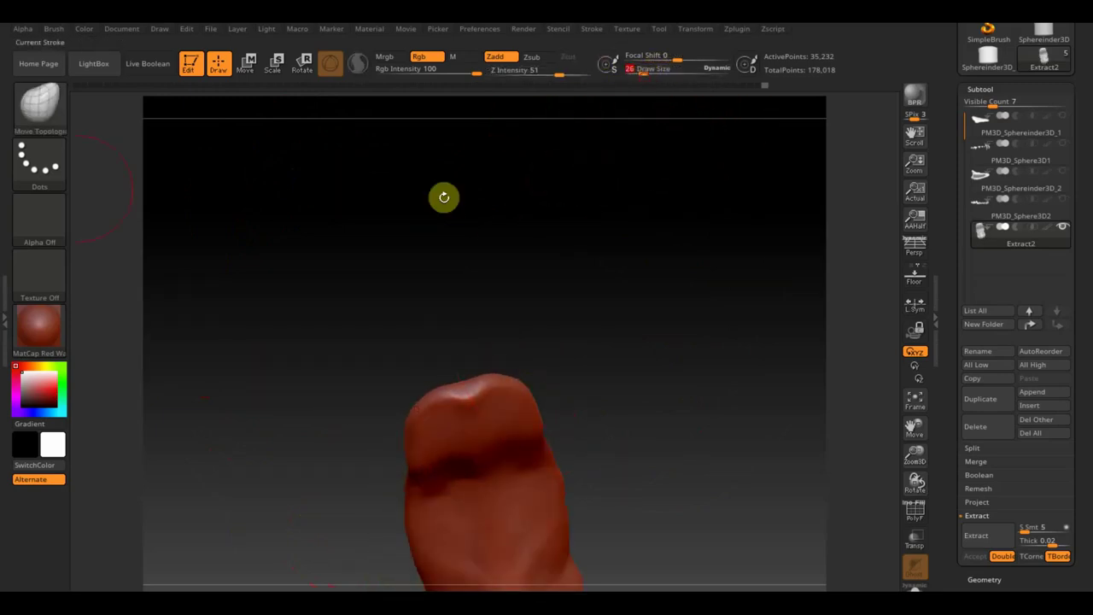
Build ClayBuildup strokes on the tongue top and down its centre, then smooth them.
left_click(39, 102)
left_click(191, 120)
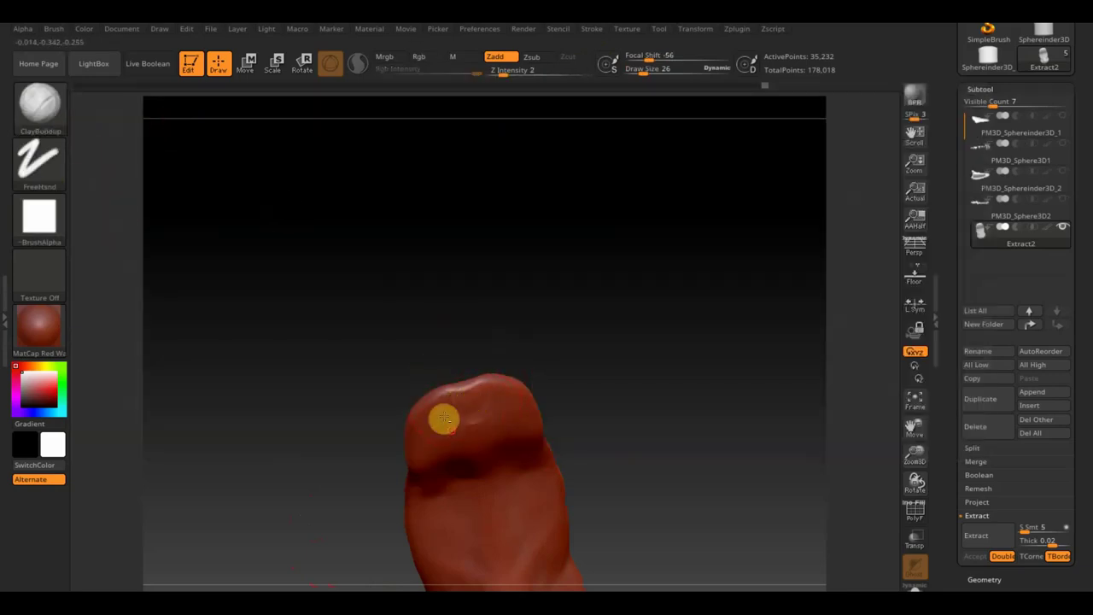
mouse_move(451, 414)
left_mouse_down()
mouse_move(493, 405)
mouse_move(470, 455)
left_mouse_up()
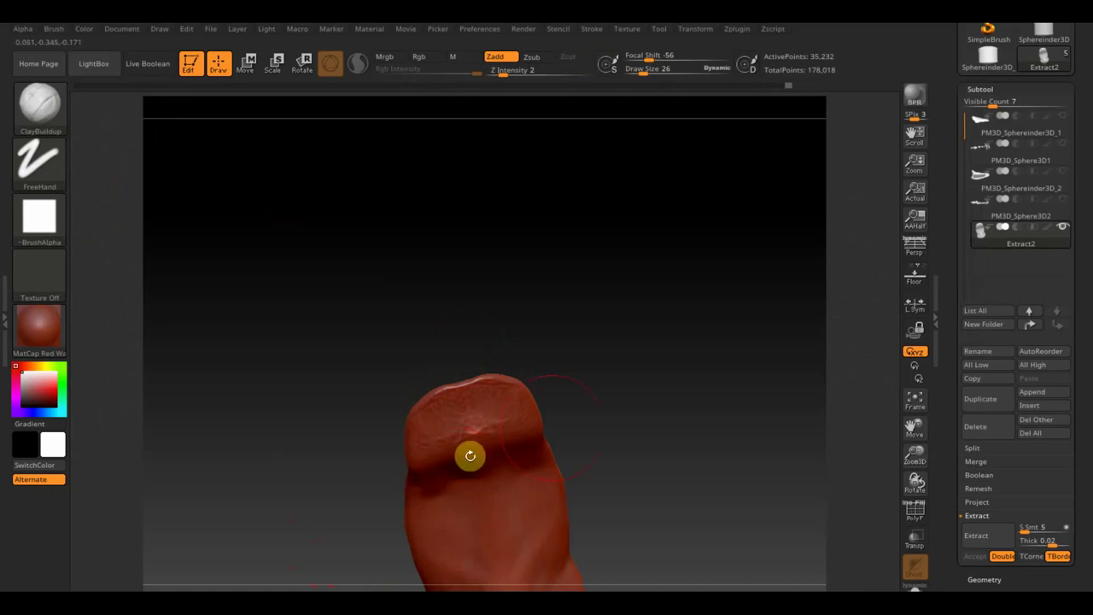
mouse_move(576, 426)
left_mouse_down()
mouse_move(597, 329)
mouse_move(481, 344)
left_mouse_up()
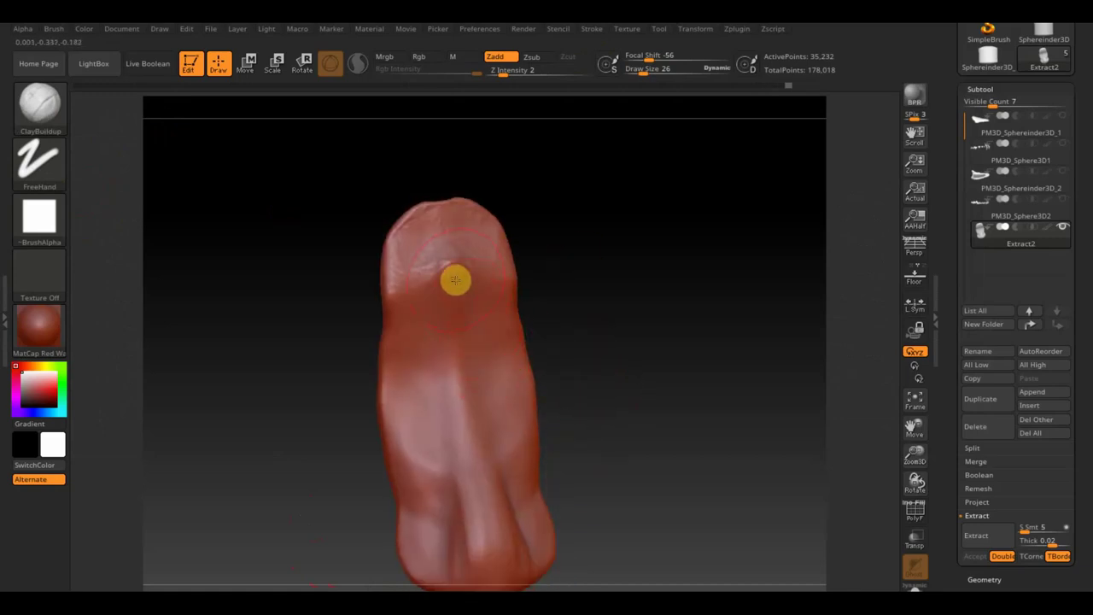
mouse_move(453, 273)
left_mouse_down()
mouse_move(473, 332)
mouse_move(444, 299)
mouse_move(453, 293)
mouse_move(471, 439)
mouse_move(475, 232)
mouse_move(403, 253)
mouse_move(422, 273)
mouse_move(435, 213)
mouse_move(426, 314)
mouse_move(435, 442)
left_mouse_up()
mouse_move(658, 314)
left_mouse_down()
mouse_move(717, 444)
mouse_move(571, 416)
mouse_move(614, 430)
left_mouse_up()
left_click_drag(500, 385, 470, 384)
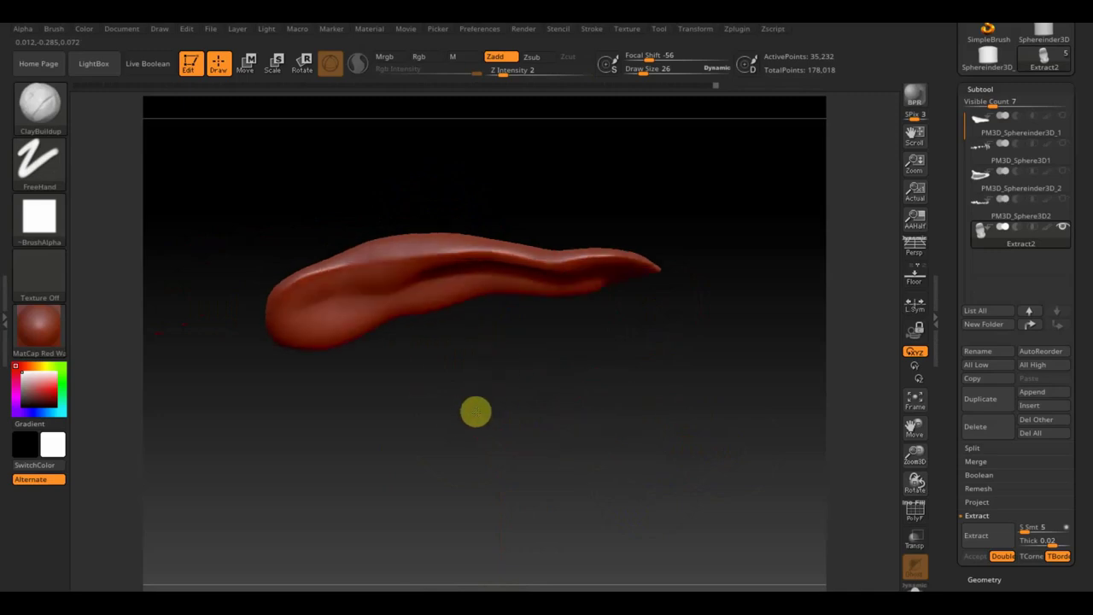
mouse_move(391, 351)
left_mouse_down("shift")
mouse_move(449, 305)
mouse_move(324, 356)
left_mouse_up("shift")
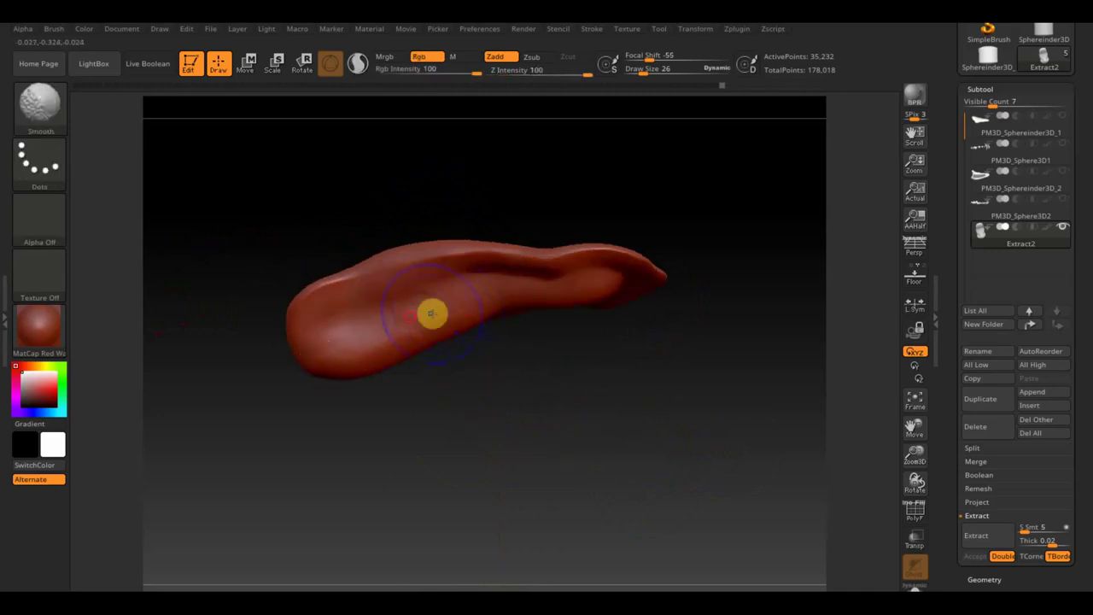
left_click(1063, 226)
mouse_move(601, 471)
left_mouse_down()
mouse_move(603, 520)
mouse_move(675, 537)
mouse_move(691, 522)
mouse_move(643, 562)
mouse_move(623, 546)
left_mouse_up()
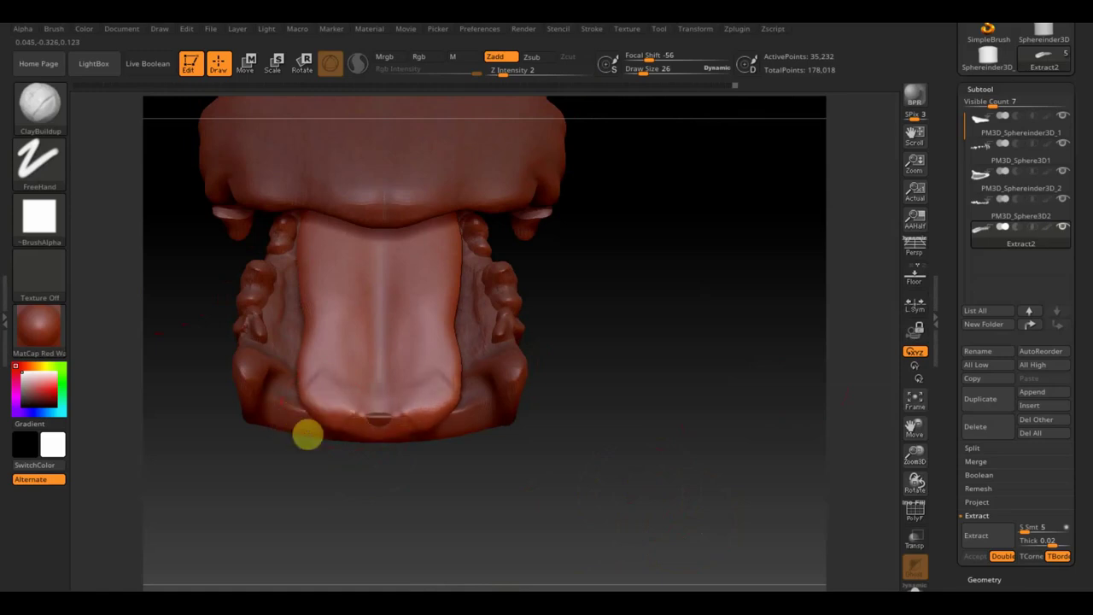
mouse_move(390, 447)
left_mouse_down()
mouse_move(419, 453)
mouse_move(439, 486)
left_mouse_up()
key("shift")
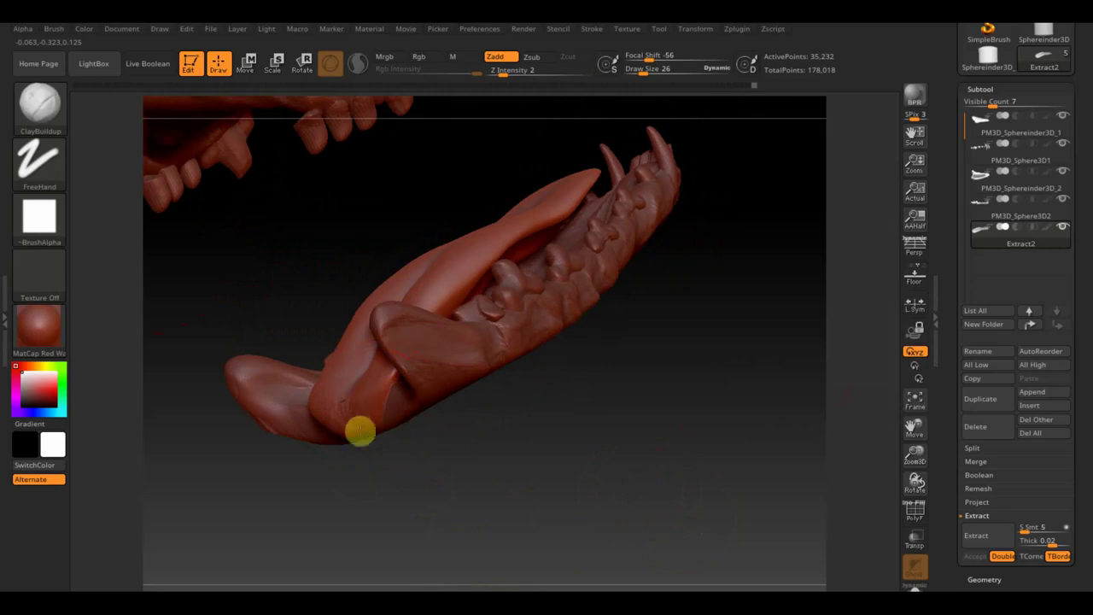
mouse_move(346, 442)
left_mouse_down()
mouse_move(470, 486)
mouse_move(452, 444)
left_mouse_up()
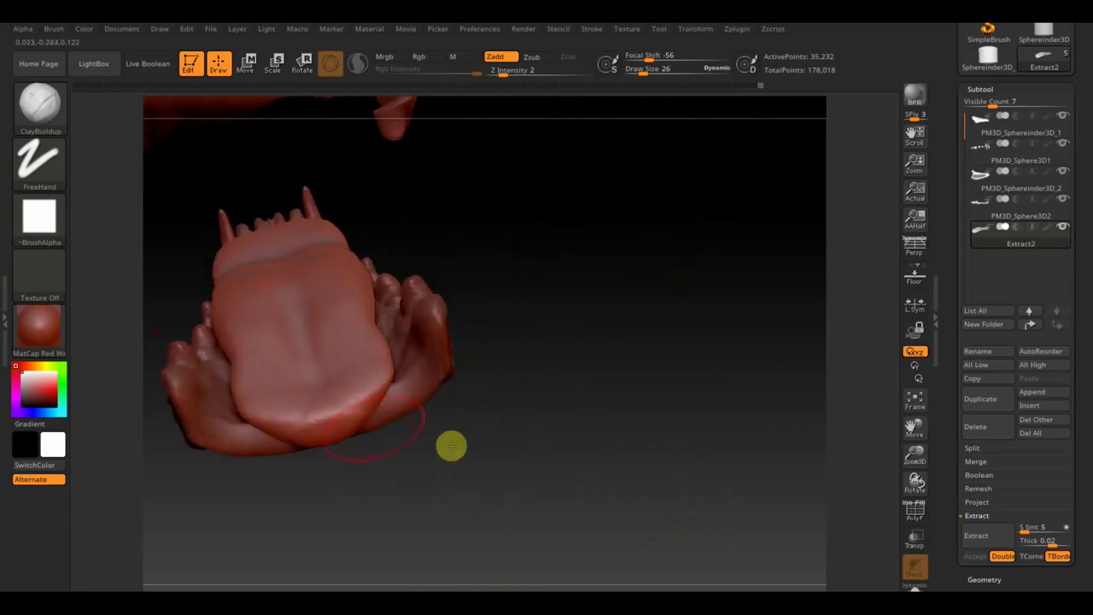
key("shift")
mouse_move(319, 495)
left_mouse_down()
mouse_move(596, 410)
mouse_move(485, 453)
mouse_move(595, 478)
mouse_move(634, 461)
left_mouse_up()
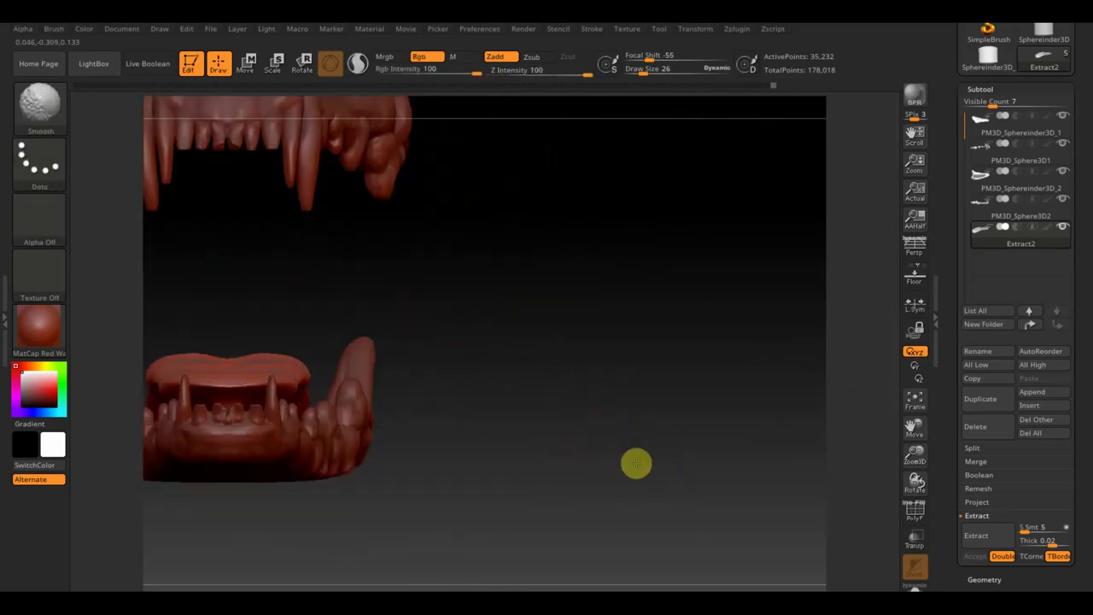
mouse_move(561, 455)
left_mouse_down()
mouse_move(541, 371)
mouse_move(661, 385)
mouse_move(654, 370)
mouse_move(666, 495)
mouse_move(725, 470)
mouse_move(692, 380)
mouse_move(725, 412)
mouse_move(639, 375)
mouse_move(605, 324)
mouse_move(648, 385)
left_mouse_up()
left_click_drag(722, 254, 654, 375, "alt")
Make the upper gum the active subtool and set Draw Size to 14.
left_click(365, 296, "alt")
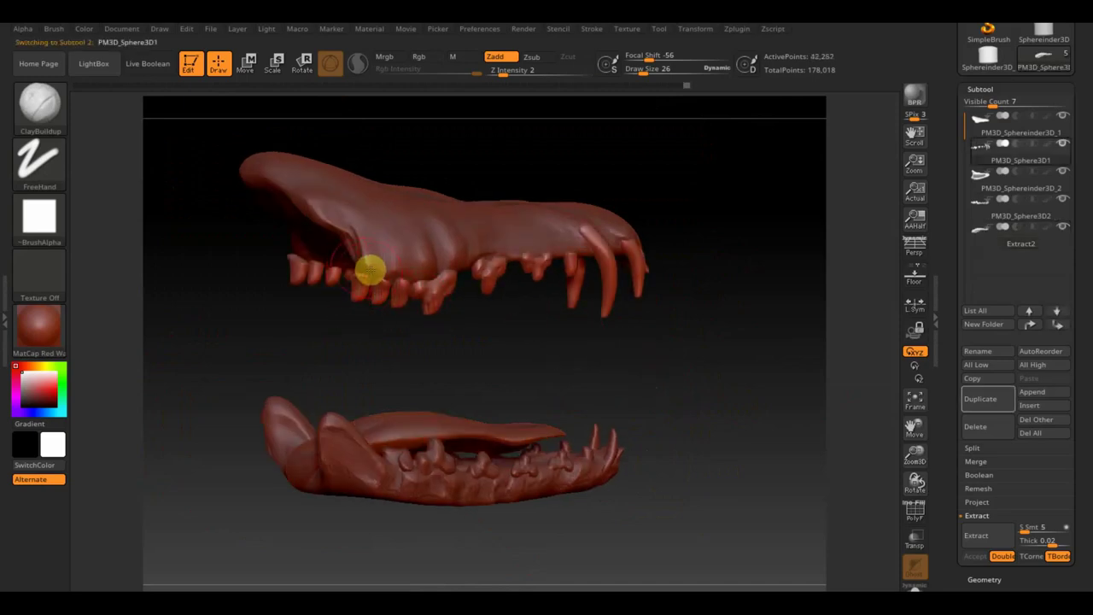
left_click(365, 265, "alt")
left_click(358, 272, "alt")
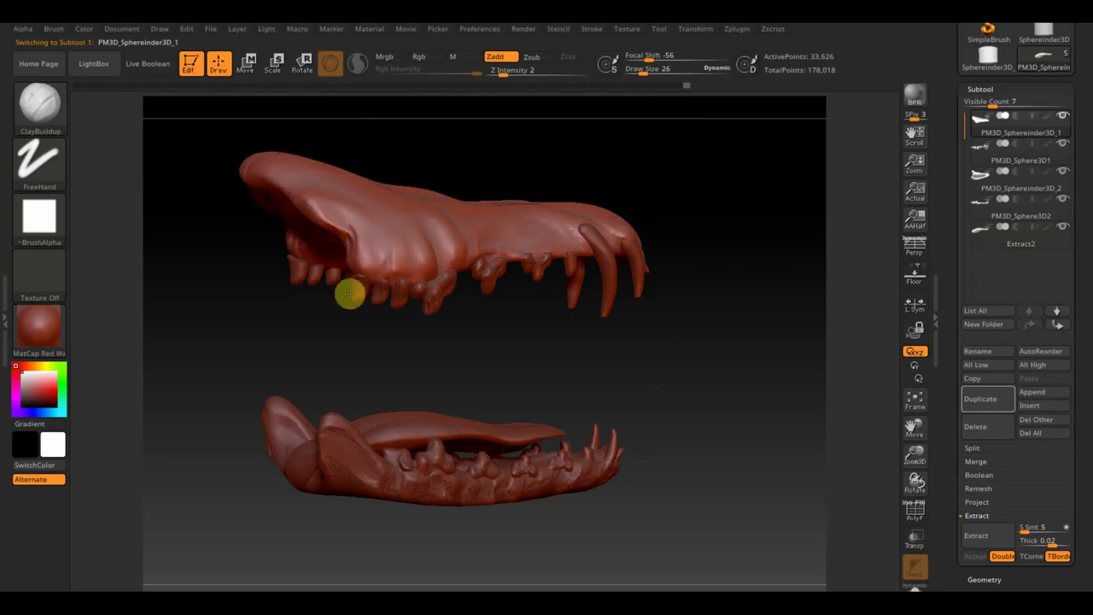
left_click_drag(554, 405, 606, 415)
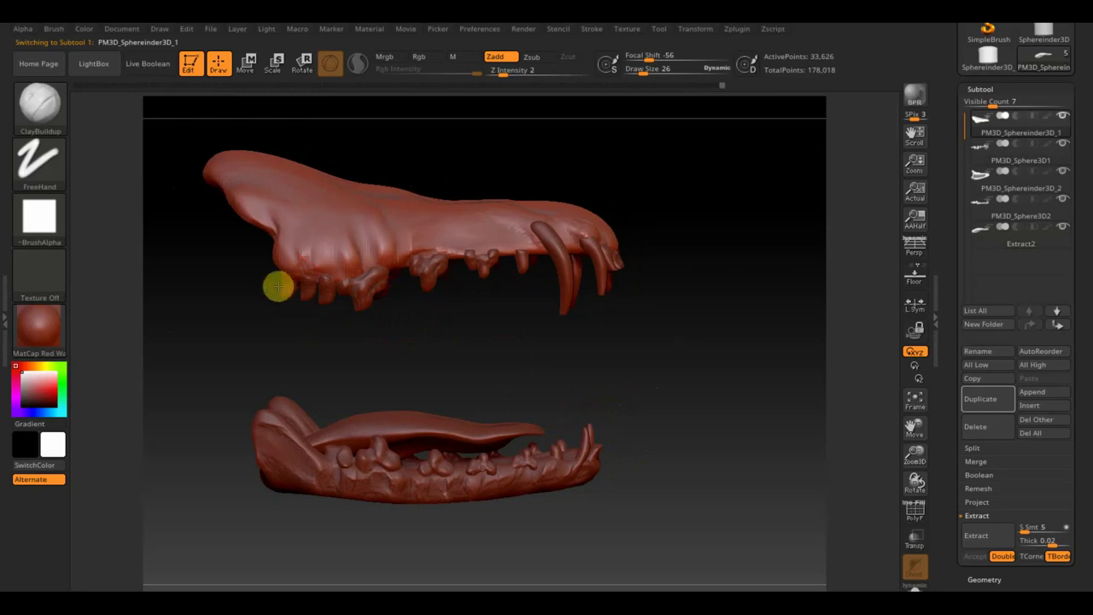
left_click_drag(640, 69, 640, 77)
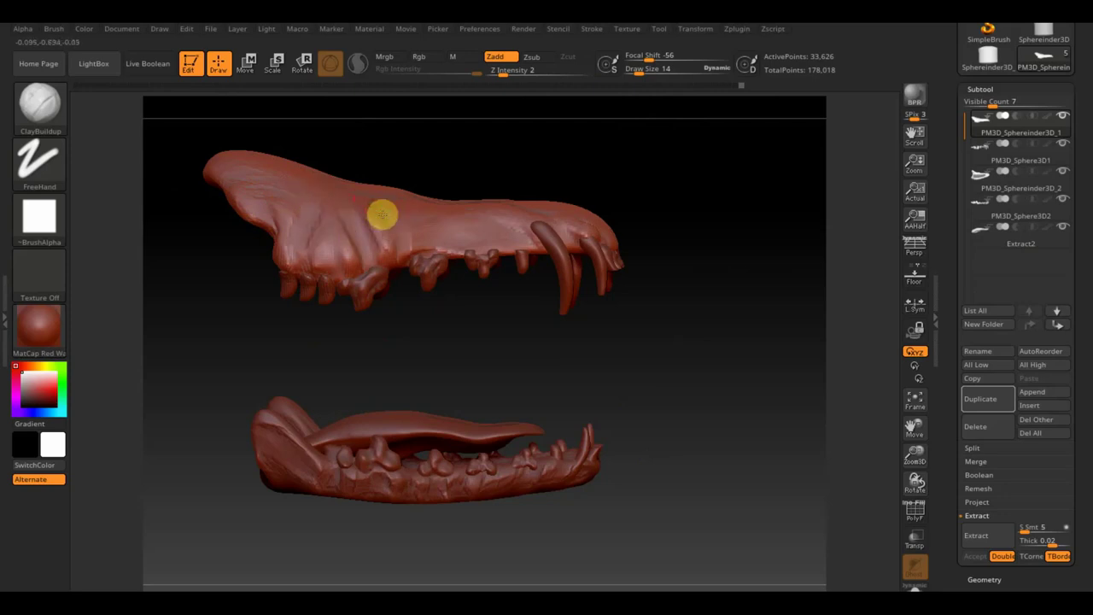
Build up vertical ridges on the upper gum's side and smooth them.
left_click_drag(358, 183, 386, 203)
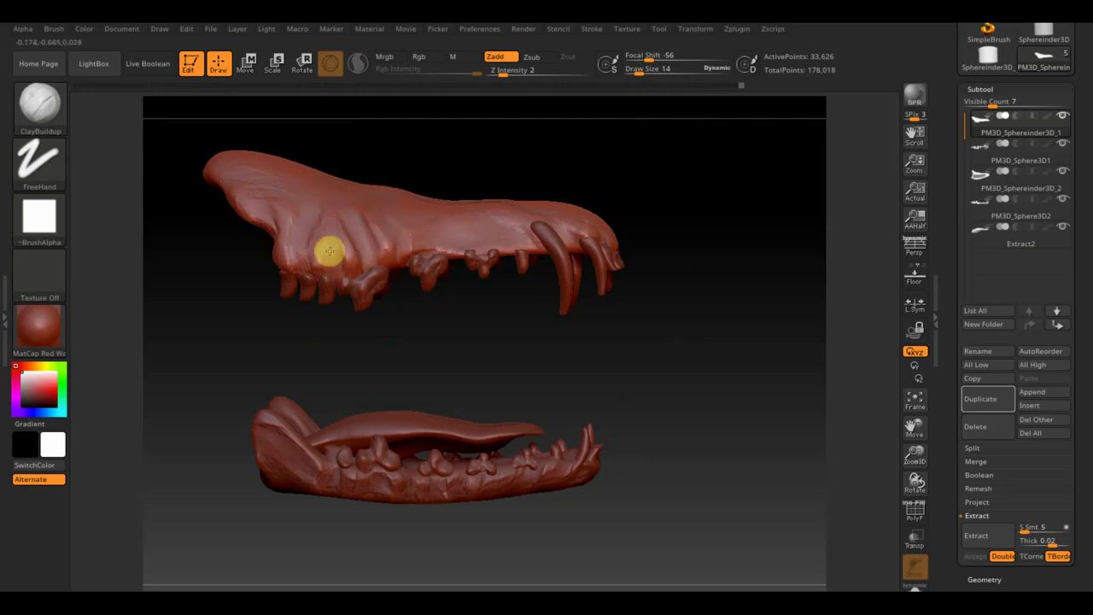
mouse_move(330, 263)
left_mouse_down()
mouse_move(313, 234)
mouse_move(282, 247)
left_mouse_up()
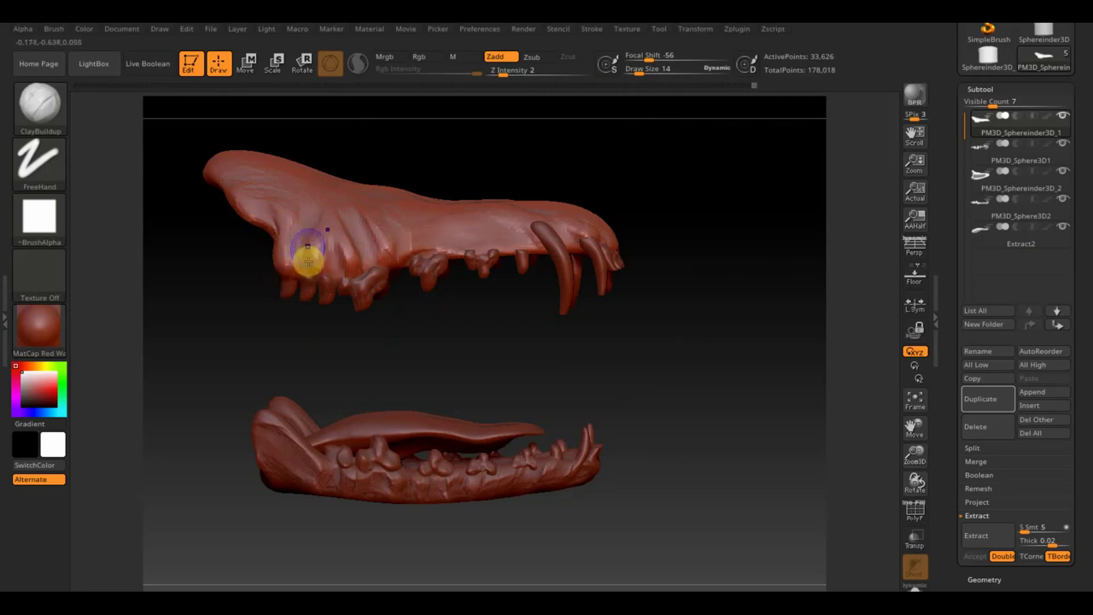
mouse_move(312, 249)
left_mouse_down("shift")
mouse_move(339, 247)
mouse_move(361, 227)
left_mouse_up("shift")
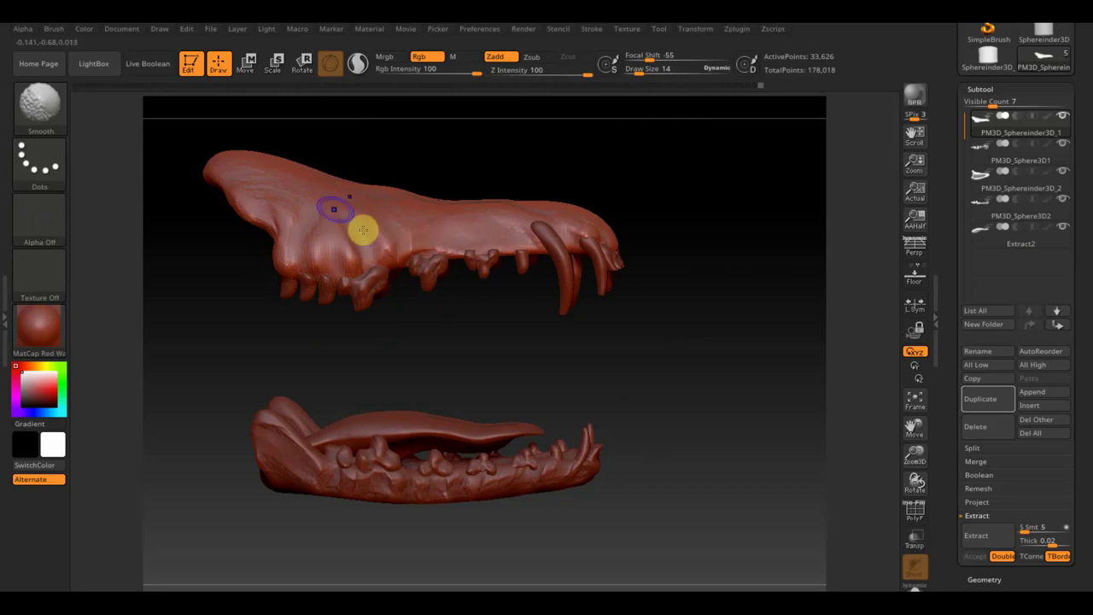
mouse_move(286, 213)
left_mouse_down("shift")
mouse_move(373, 205)
mouse_move(417, 231)
left_mouse_up("shift")
mouse_move(724, 385)
left_mouse_down()
mouse_move(679, 400)
mouse_move(713, 389)
mouse_move(683, 413)
mouse_move(706, 442)
mouse_move(686, 419)
mouse_move(441, 420)
left_mouse_up()
Make the lower jaw the active subtool, turning toward a front view.
mouse_move(350, 509)
left_mouse_down()
mouse_move(363, 510)
mouse_move(349, 478)
left_mouse_up()
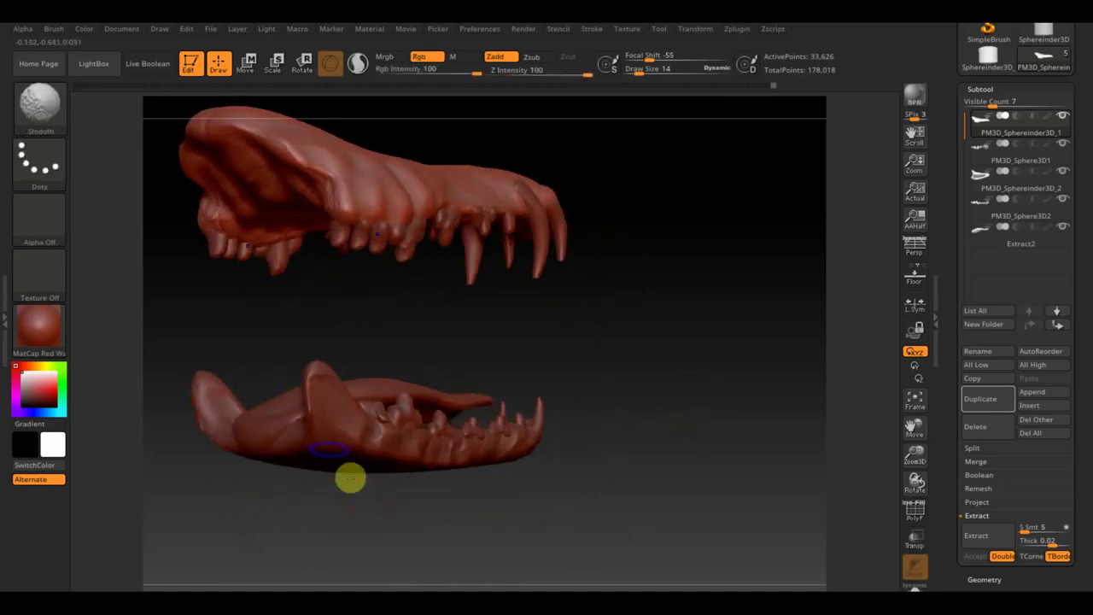
left_click(339, 434, "alt")
mouse_move(324, 481)
left_mouse_down()
mouse_move(370, 503)
mouse_move(302, 393)
left_mouse_up()
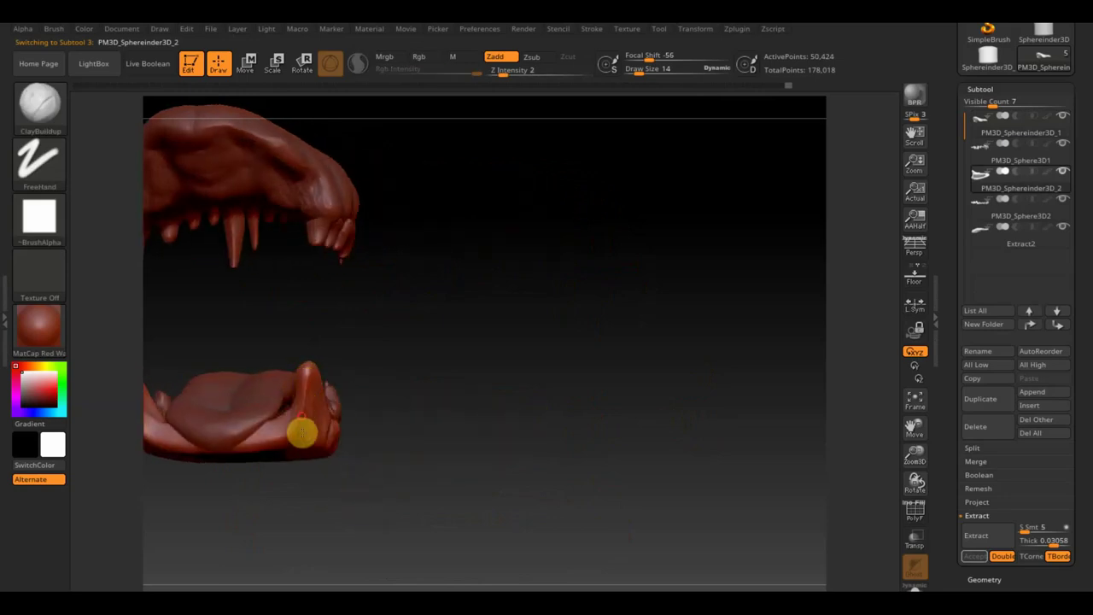
Smooth down the lower jaw's raised back end, then reactivate the upper gum subtool.
key("shift")
mouse_move(309, 400)
left_mouse_down()
mouse_move(471, 346)
mouse_move(415, 361)
left_mouse_up()
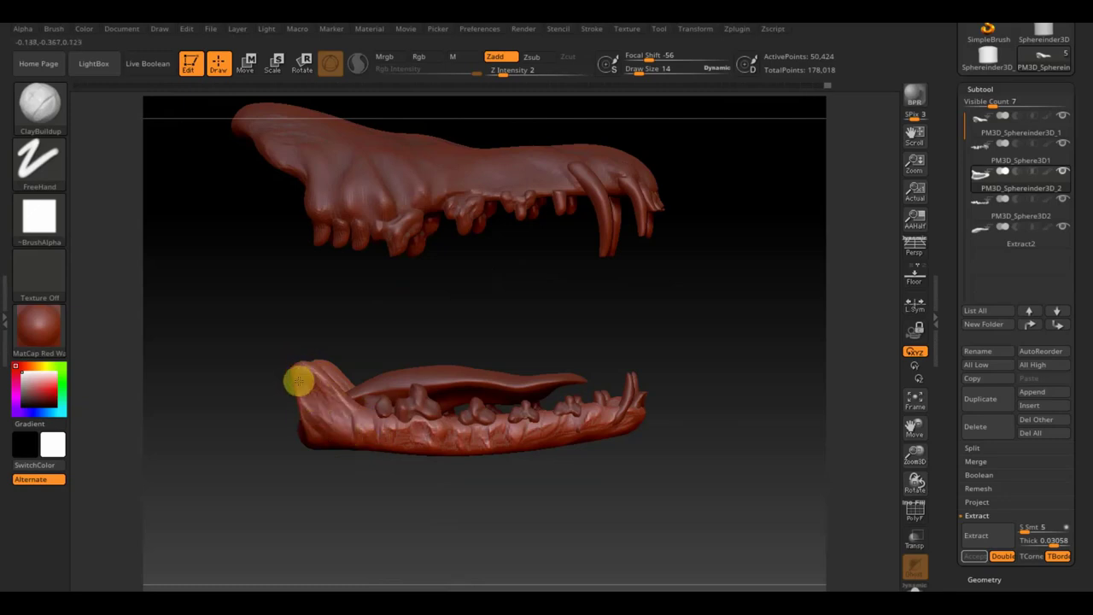
mouse_move(302, 378)
left_mouse_down("shift")
mouse_move(333, 416)
mouse_move(464, 439)
mouse_move(456, 456)
mouse_move(393, 447)
mouse_move(498, 447)
mouse_move(505, 422)
mouse_move(617, 418)
mouse_move(589, 410)
left_mouse_up("shift")
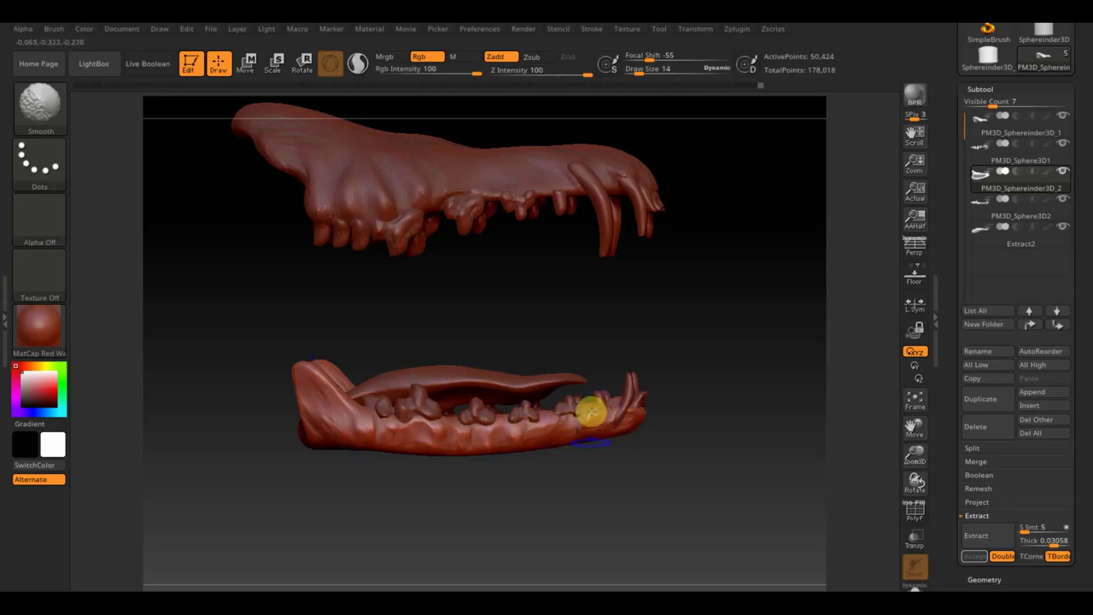
left_click(510, 164, "alt")
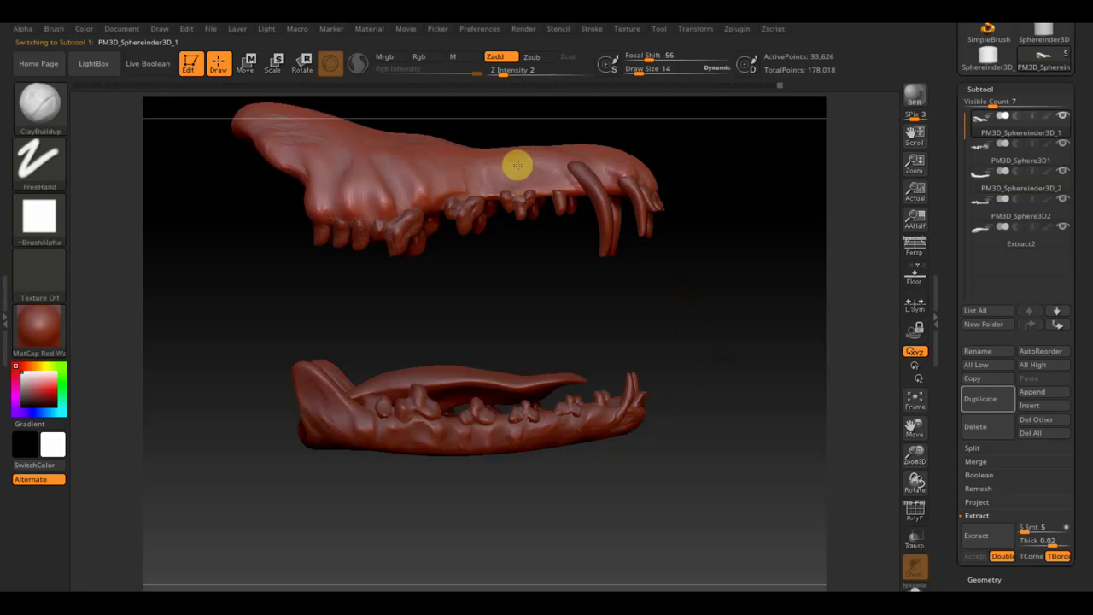
Add ClayBuildup strokes along the upper gum and smooth them in.
left_click_drag(547, 195, 527, 188)
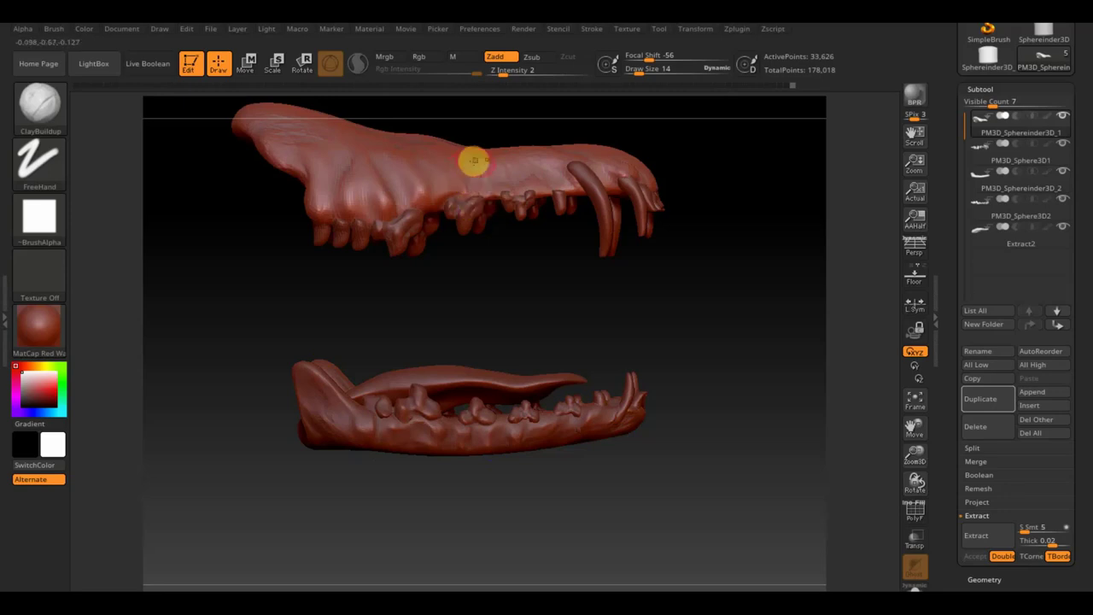
left_click_drag(742, 202, 734, 303)
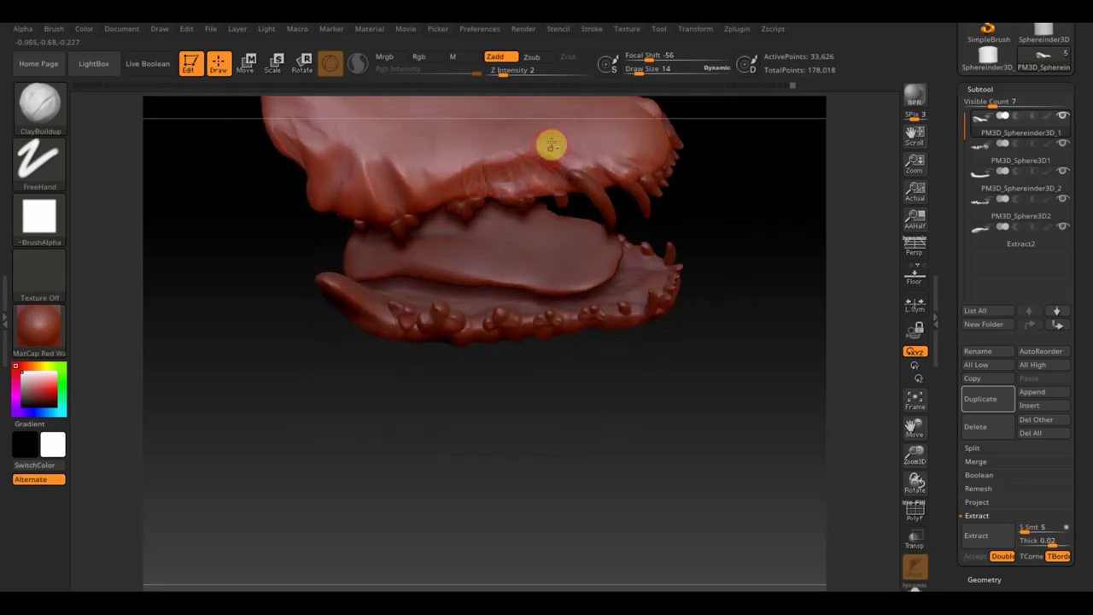
mouse_move(512, 156)
left_mouse_down()
mouse_move(481, 163)
mouse_move(519, 138)
left_mouse_up()
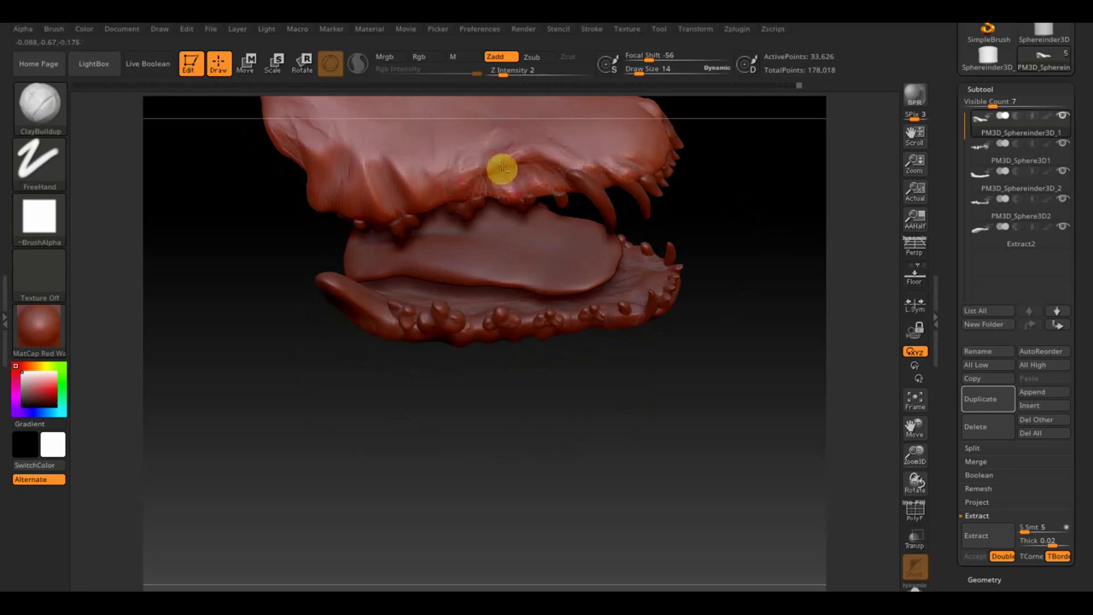
mouse_move(520, 131)
left_mouse_down("shift")
mouse_move(542, 139)
mouse_move(487, 183)
left_mouse_up("shift")
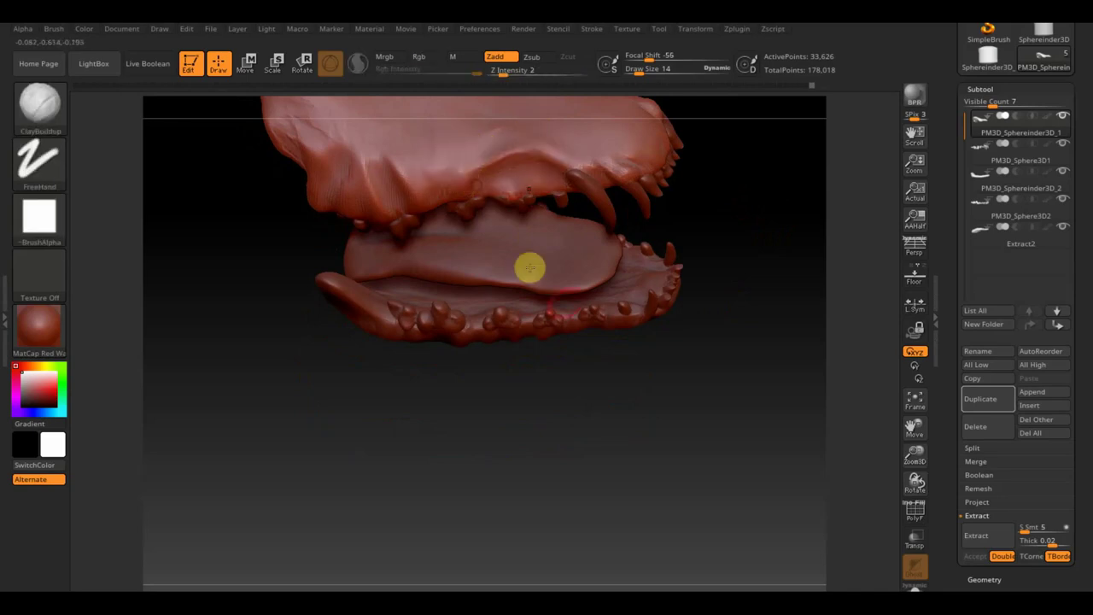
left_click_drag(705, 264, 578, 195)
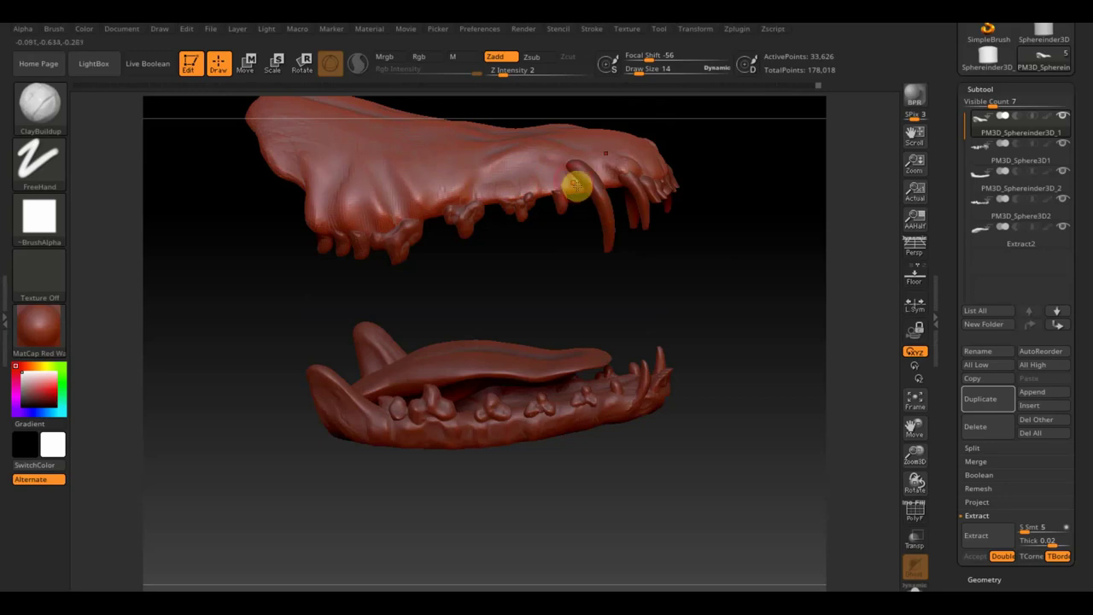
Orbit the model to review both jaws from below and the side.
mouse_move(644, 290)
left_mouse_down()
mouse_move(677, 304)
mouse_move(693, 234)
left_mouse_up()
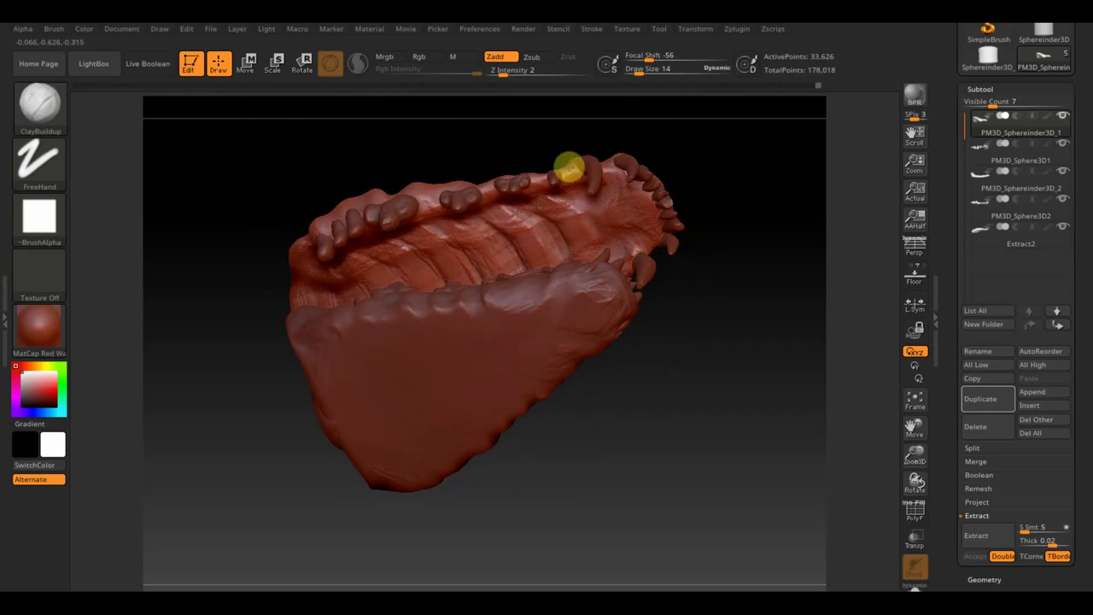
mouse_move(646, 117)
left_mouse_down()
mouse_move(737, 227)
mouse_move(694, 165)
left_mouse_up()
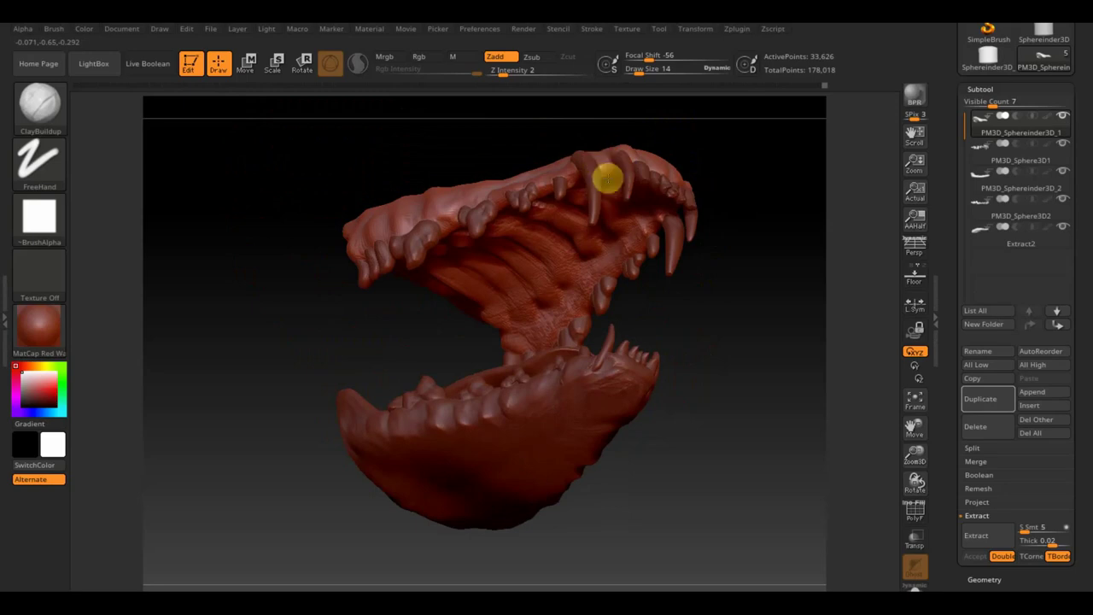
mouse_move(694, 177)
left_mouse_down()
mouse_move(785, 242)
mouse_move(629, 182)
mouse_move(777, 403)
mouse_move(740, 376)
mouse_move(716, 391)
left_mouse_up()
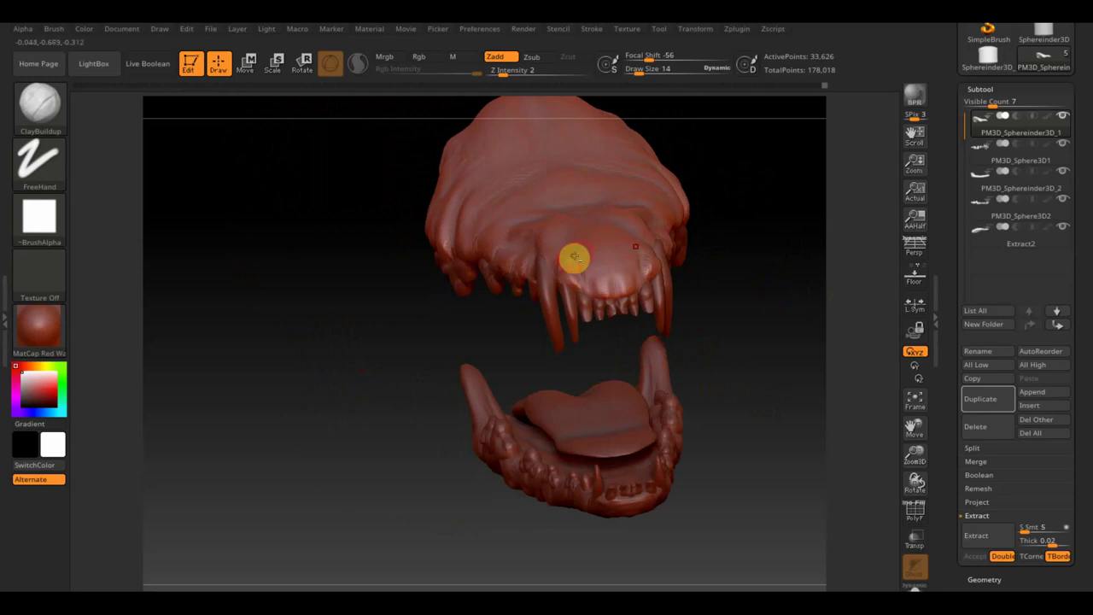